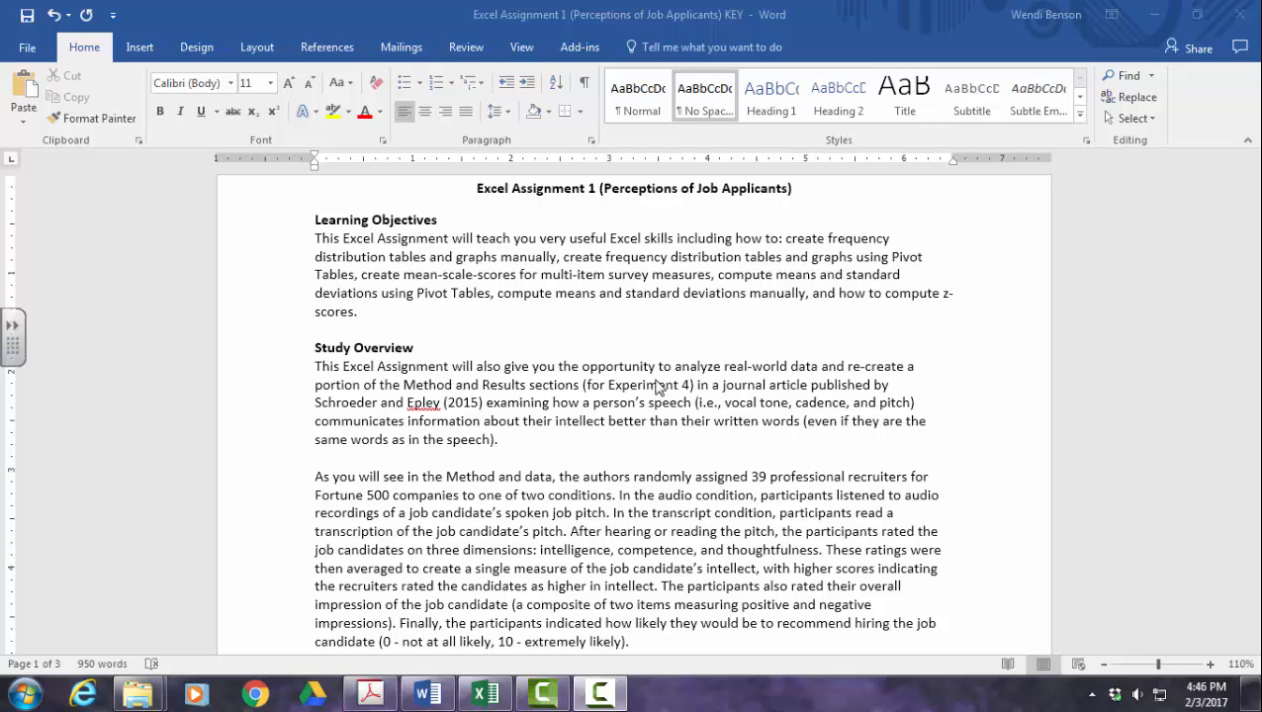
- Read through the assignment's learning objectives, study overview and opening questions
scroll(657, 386, "down", 12)
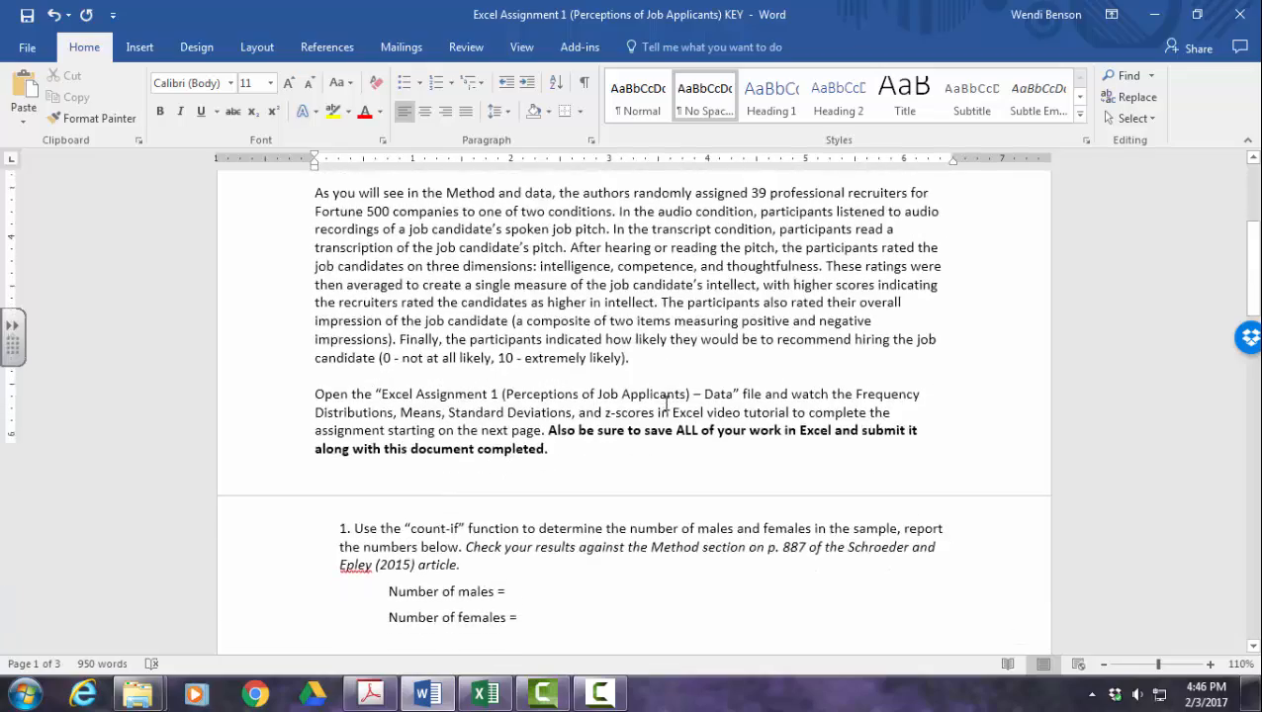
scroll(671, 395, "down", 7)
scroll(673, 393, "up", 17)
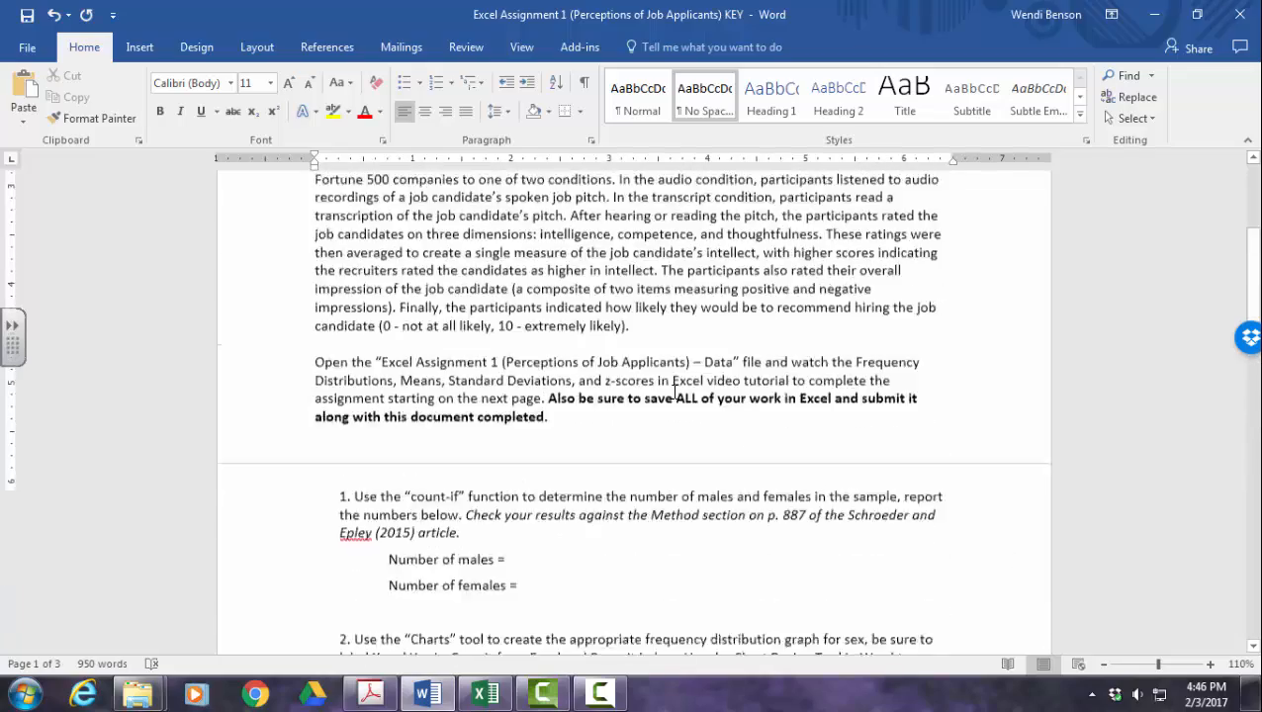
scroll(675, 392, "up", 1)
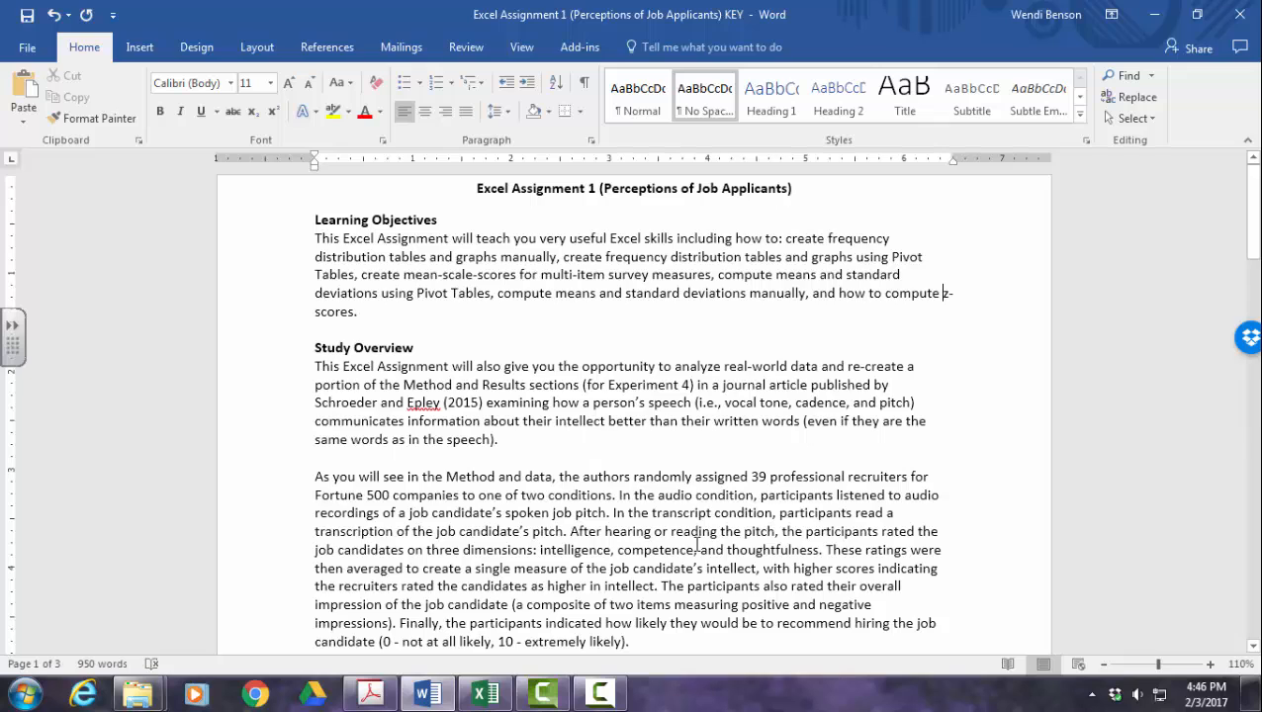
scroll(697, 543, "down", 2)
scroll(400, 252, "up", 2)
scroll(445, 316, "down", 3)
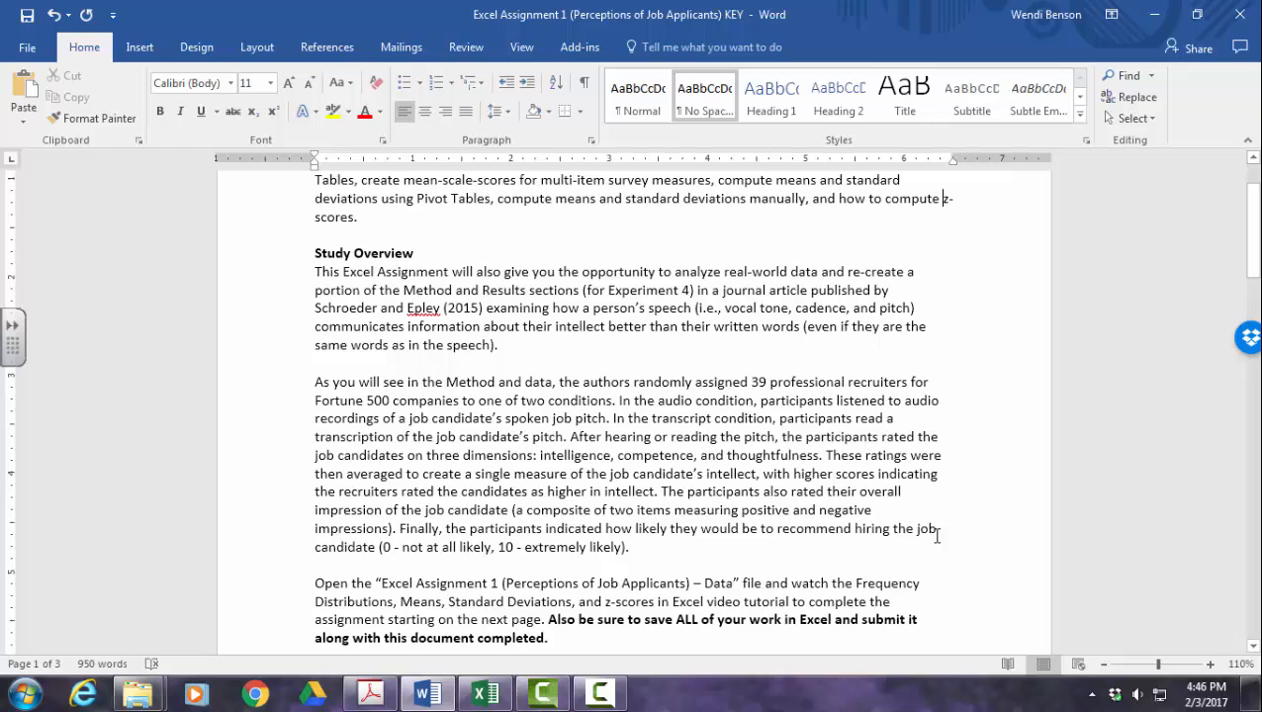
scroll(887, 534, "down", 8)
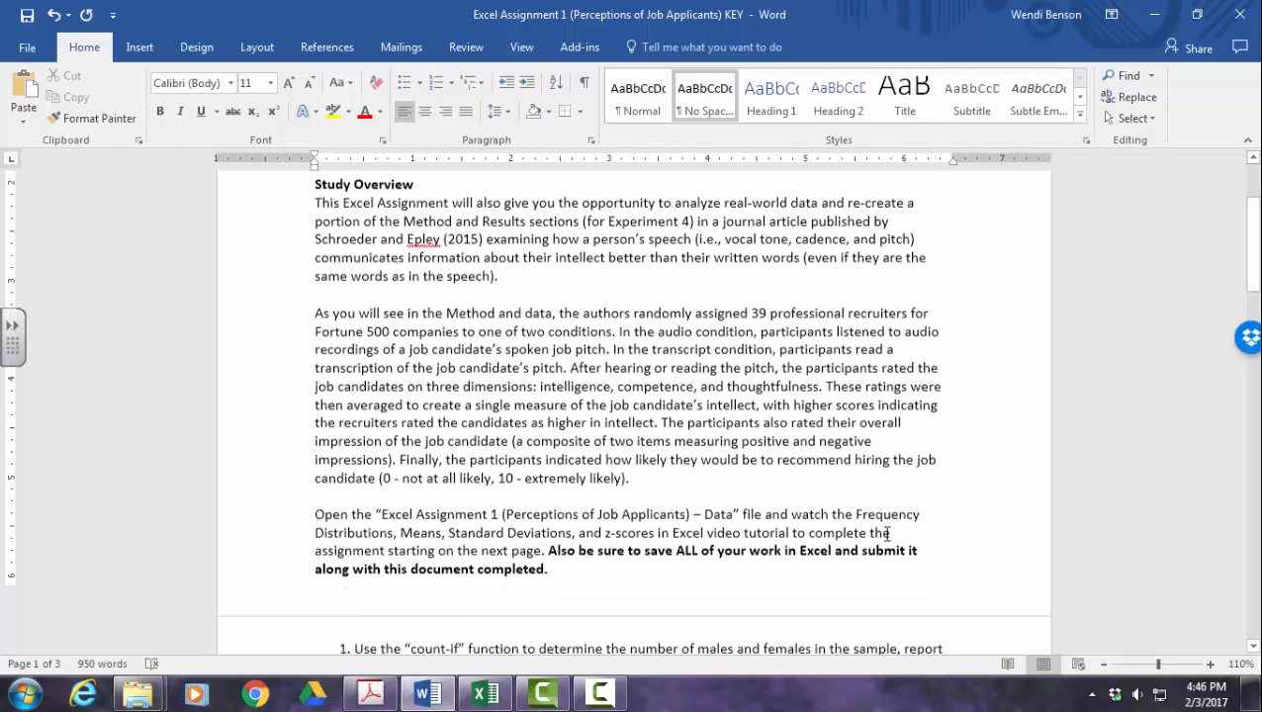
scroll(845, 500, "down", 1)
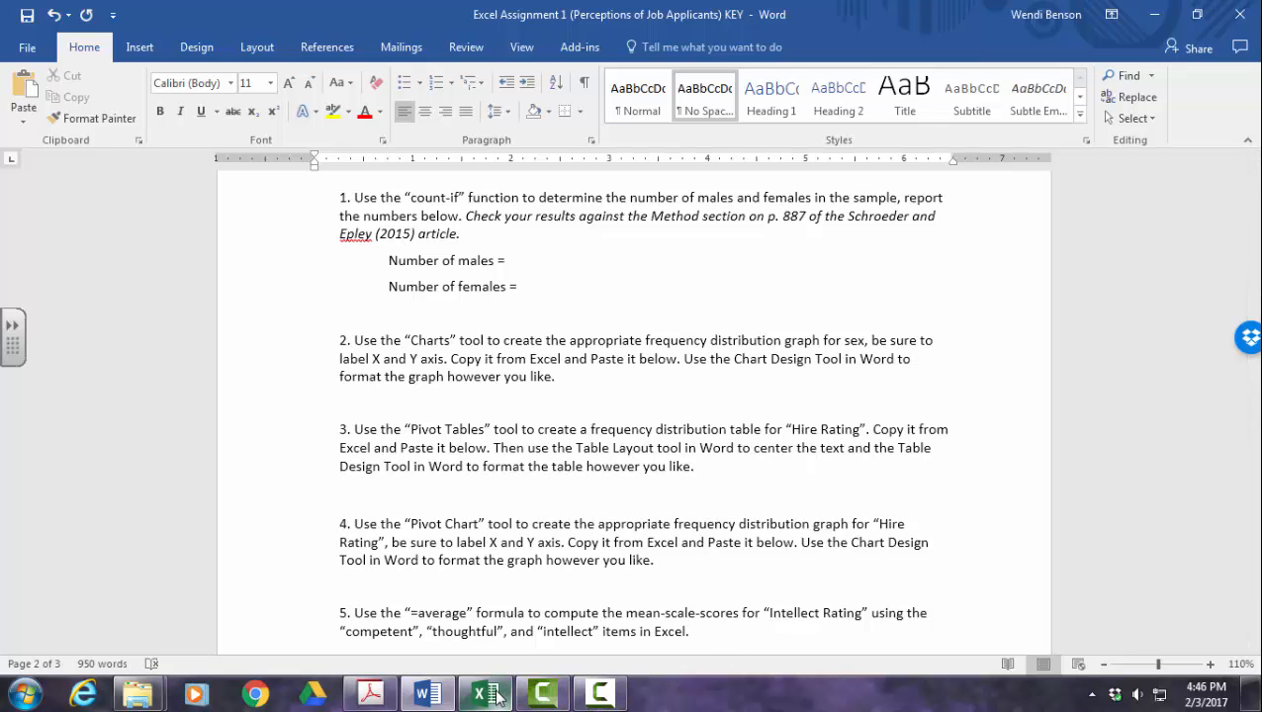
- Switch to the Excel data workbook and view the dataset from the participant ID column
mouse_move(494, 695)
left_click(508, 623)
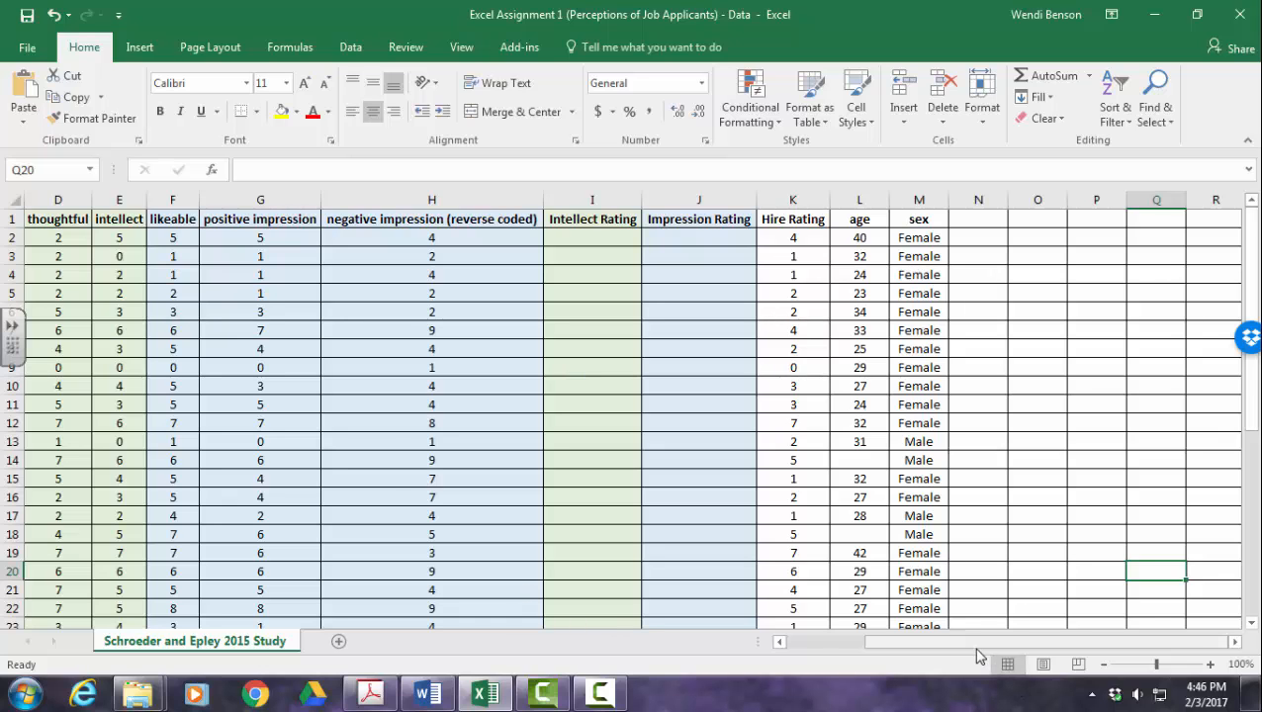
left_click_drag(977, 653, 858, 652)
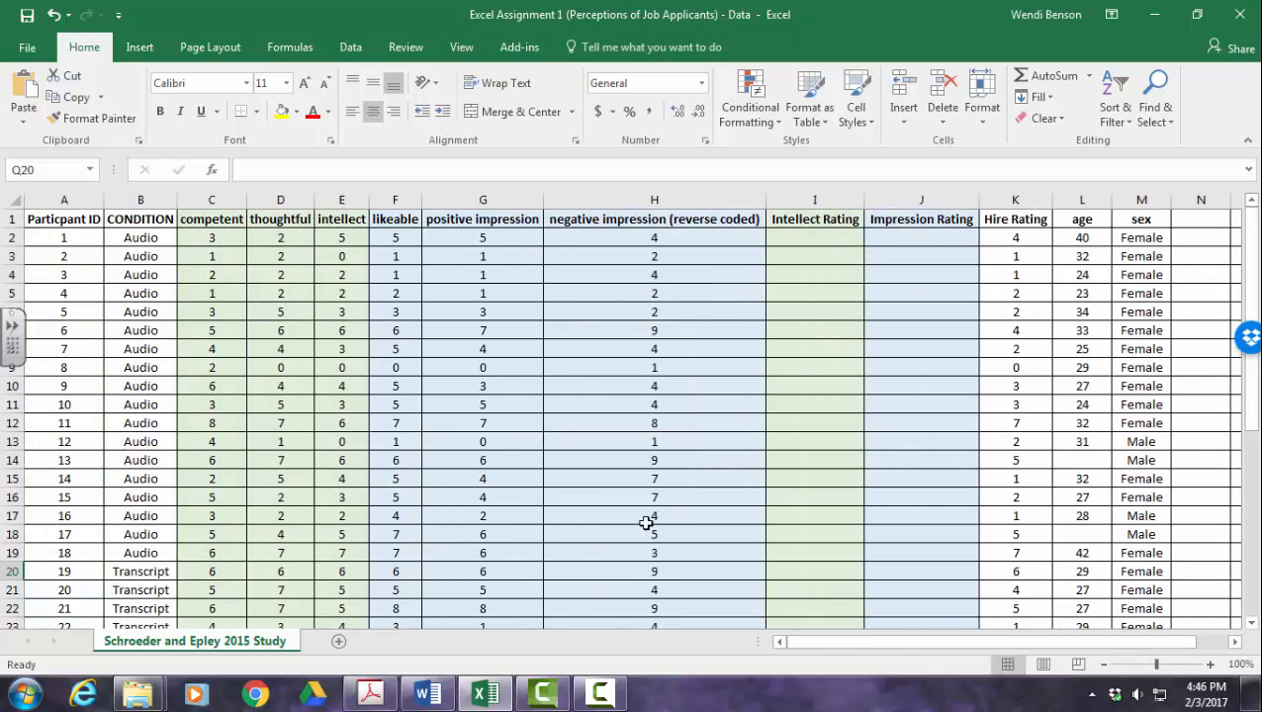
- Return to the Word assignment and review the study overview's description of conditions and ratings
left_click(428, 695)
scroll(374, 491, "up", 7)
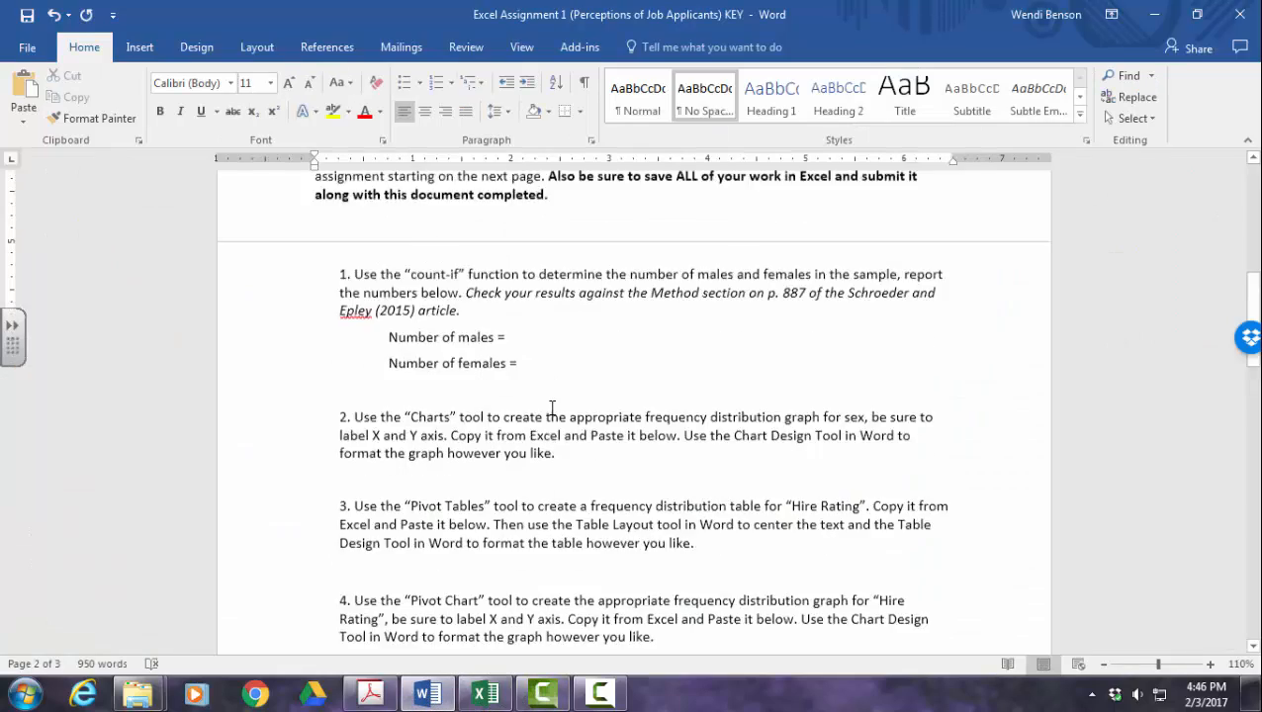
scroll(455, 346, "up", 3)
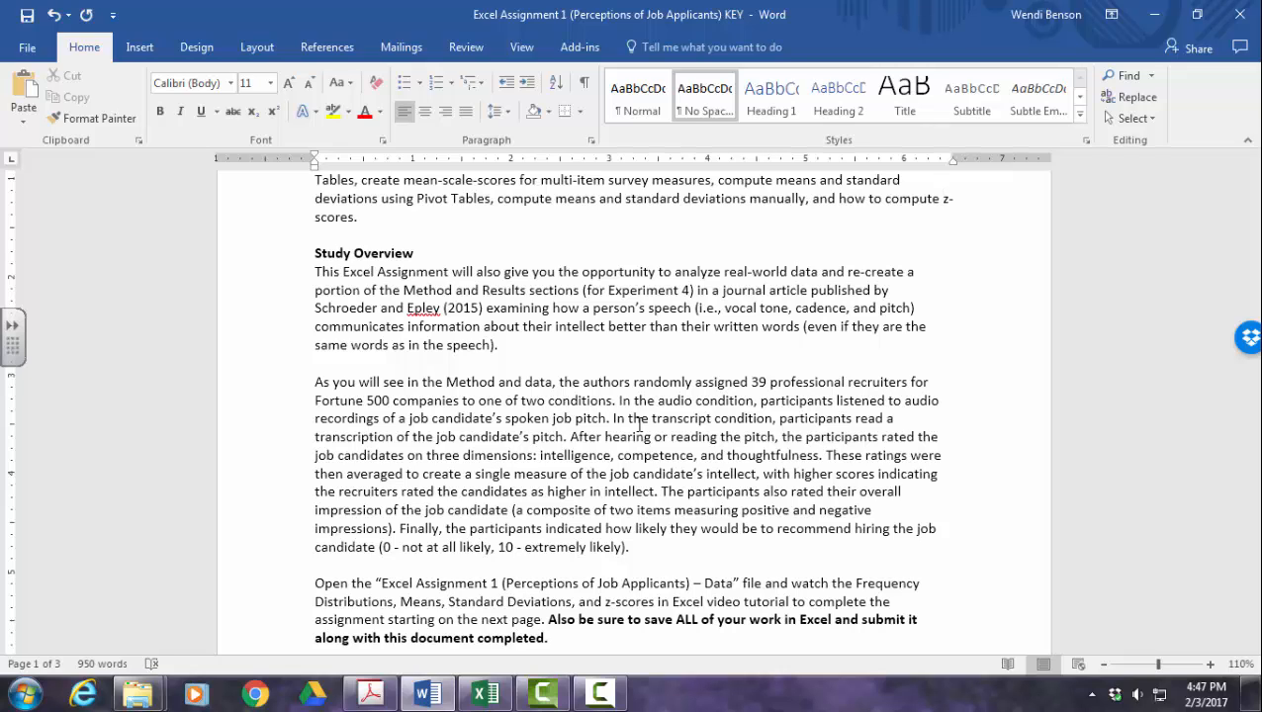
scroll(639, 424, "down", 1)
- Switch to the Excel data and examine the condition, rating, age and sex columns across the audio and transcript rows
left_click(485, 694)
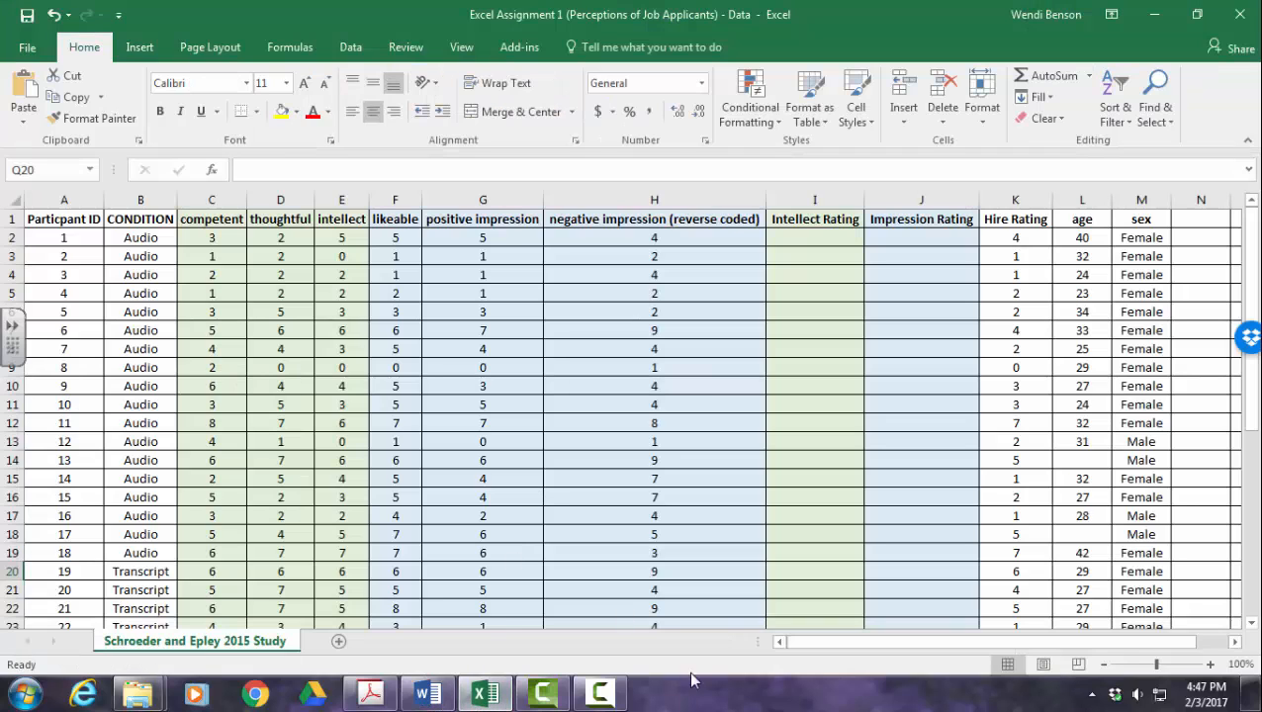
left_click_drag(840, 643, 796, 644)
scroll(161, 316, "down", 3)
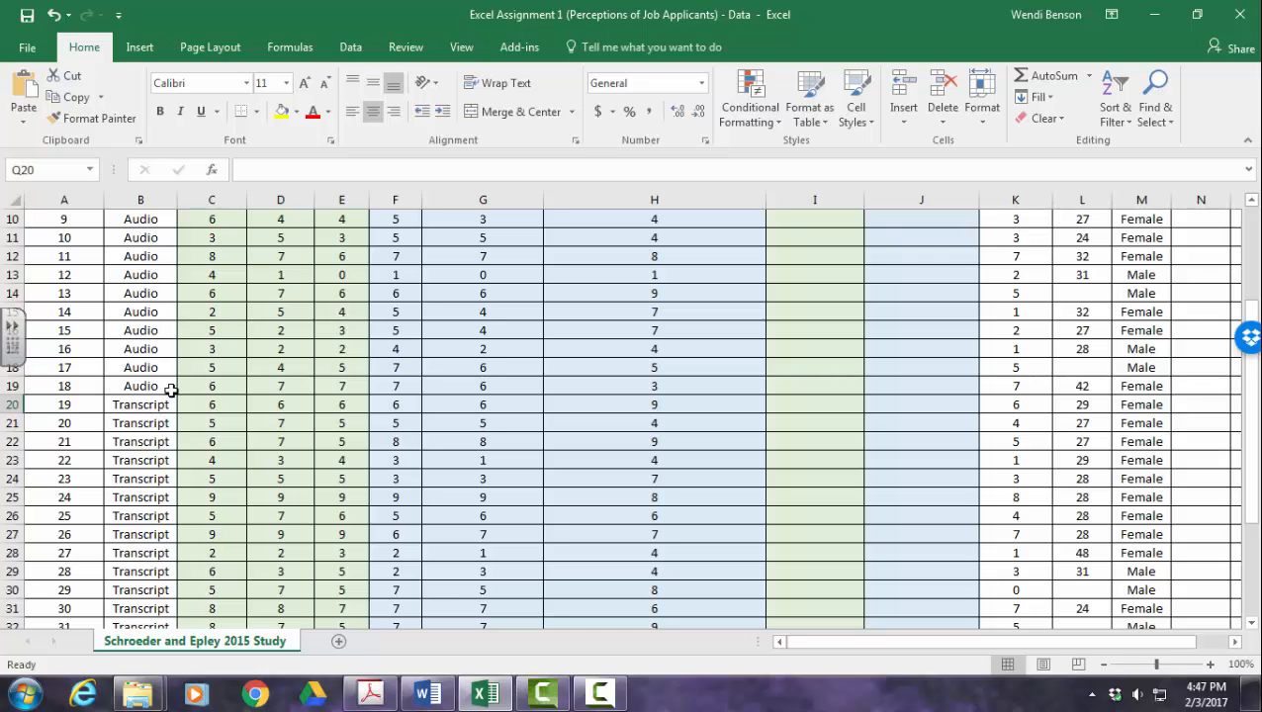
scroll(297, 483, "up", 3)
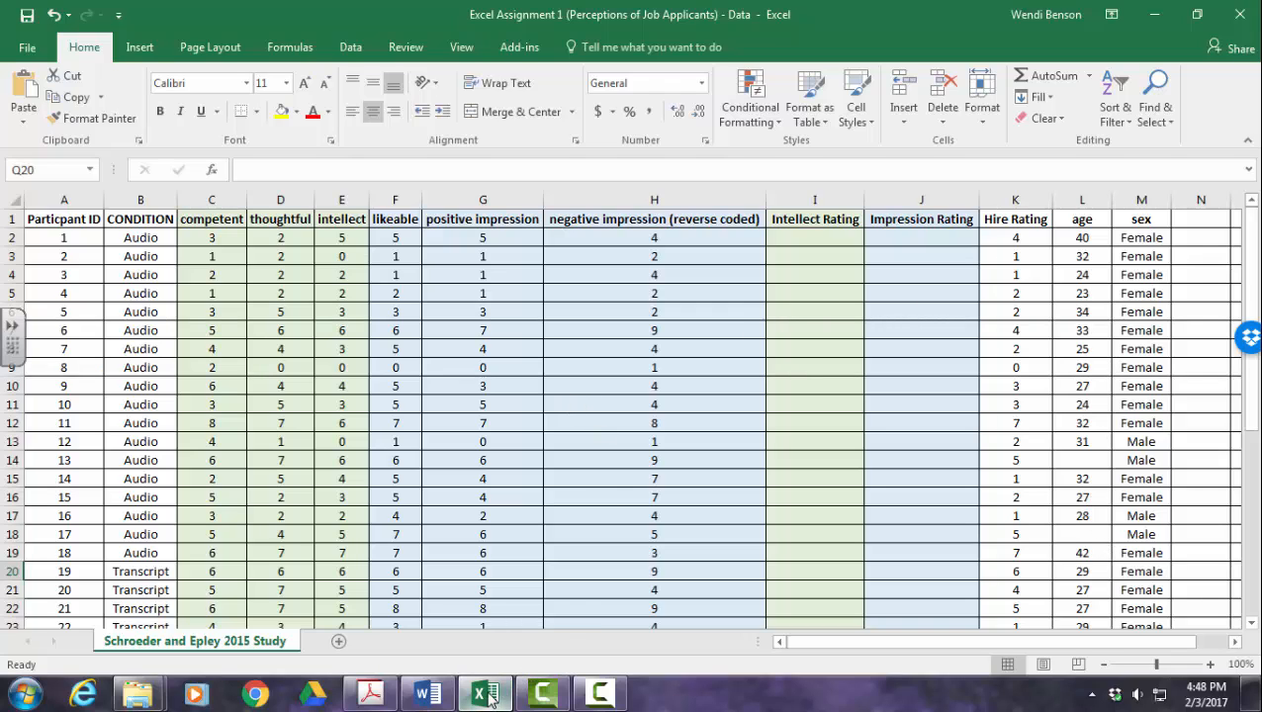
- Switch back to the Word assignment and review questions 1 to 4
left_click(433, 700)
scroll(457, 474, "down", 8)
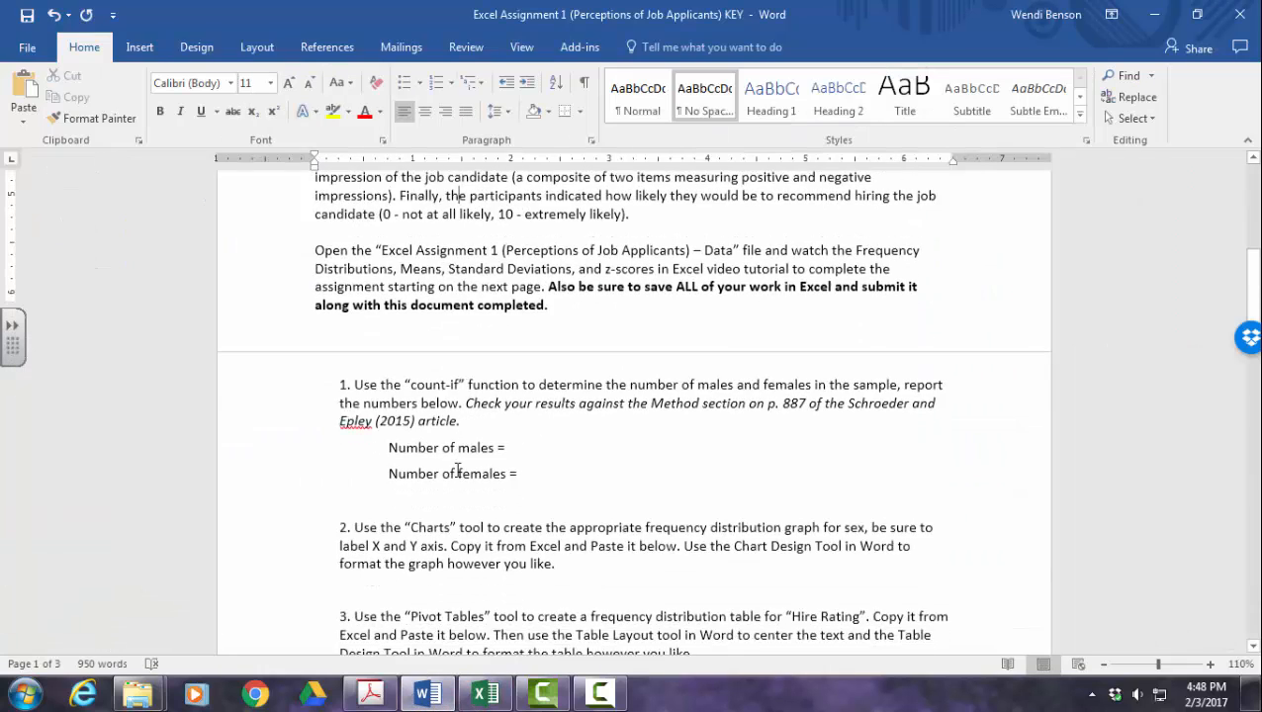
scroll(457, 469, "up", 1)
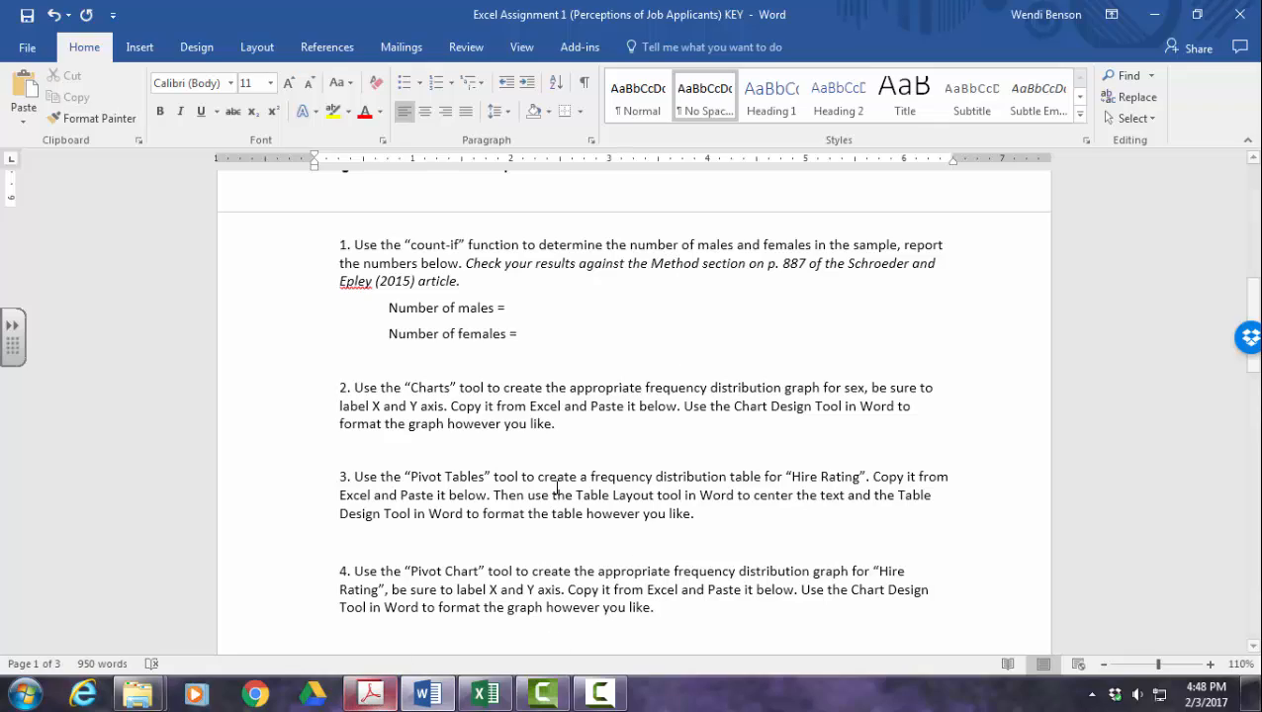
- Switch to the Schroeder and Epley (2015) article in Acrobat and find Experiment 4's Method section on page 887
left_click(371, 693)
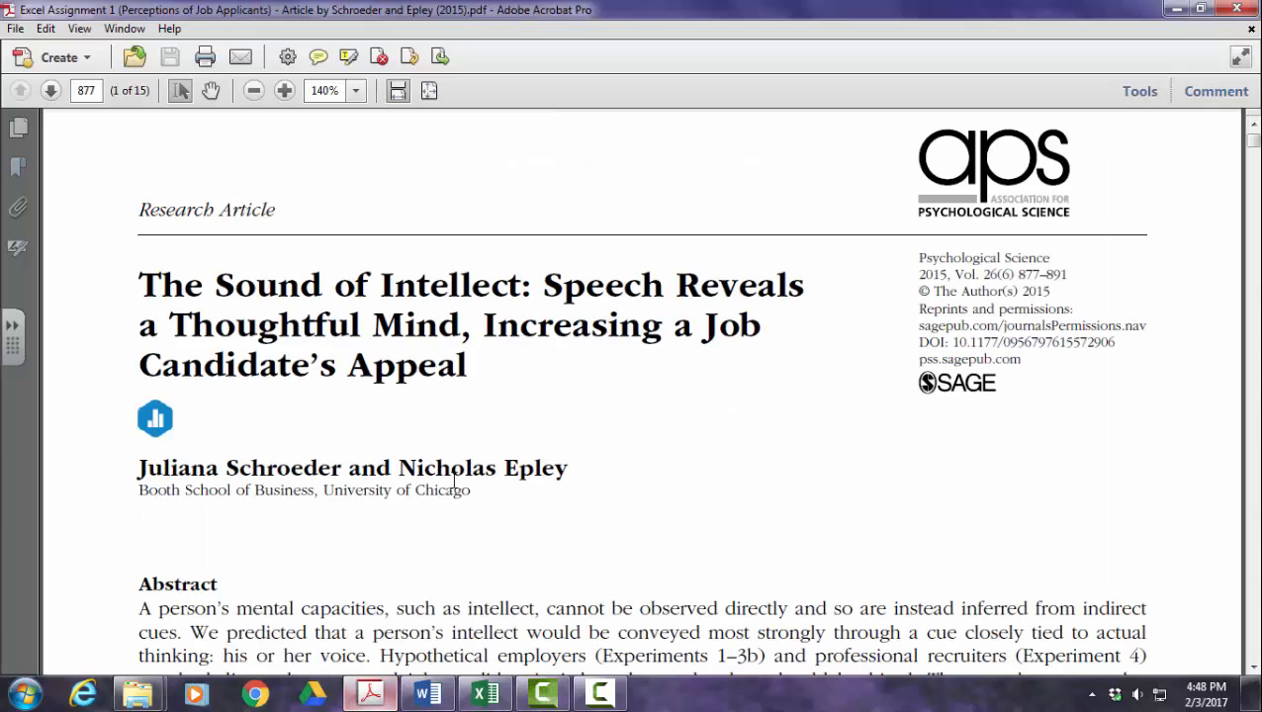
scroll(426, 452, "down", 5)
scroll(425, 452, "down", 15)
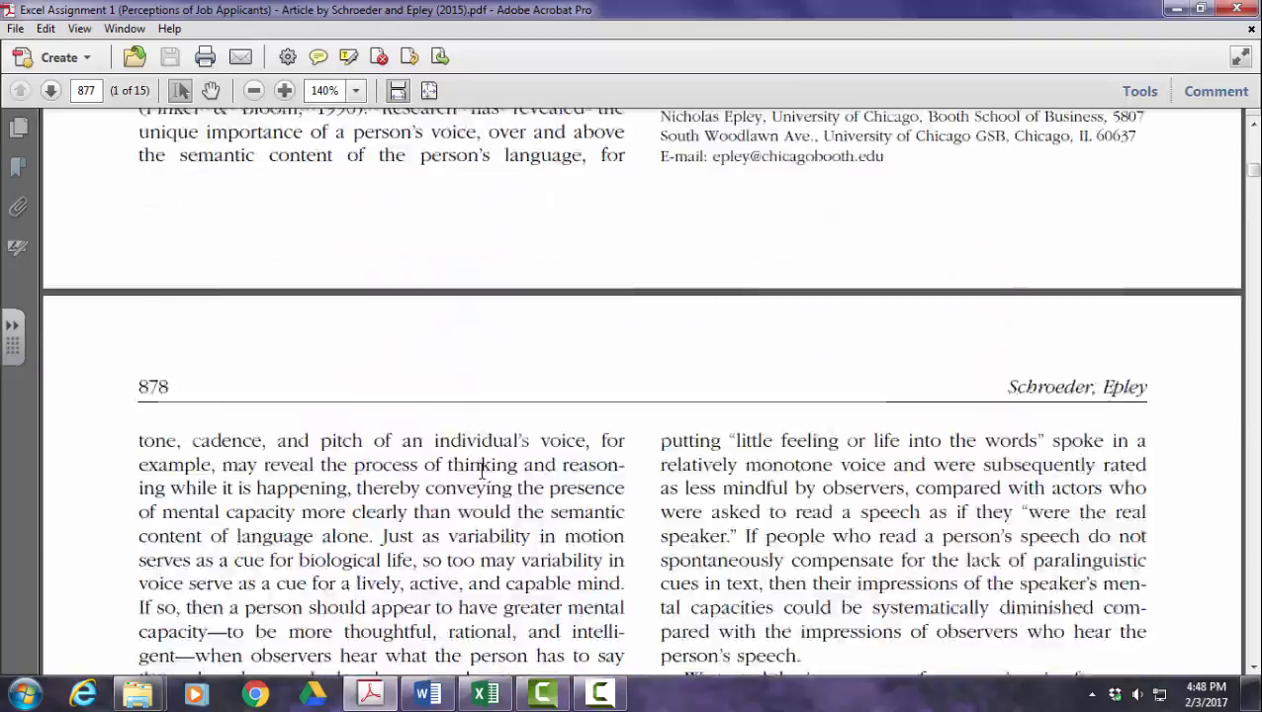
scroll(470, 472, "down", 15)
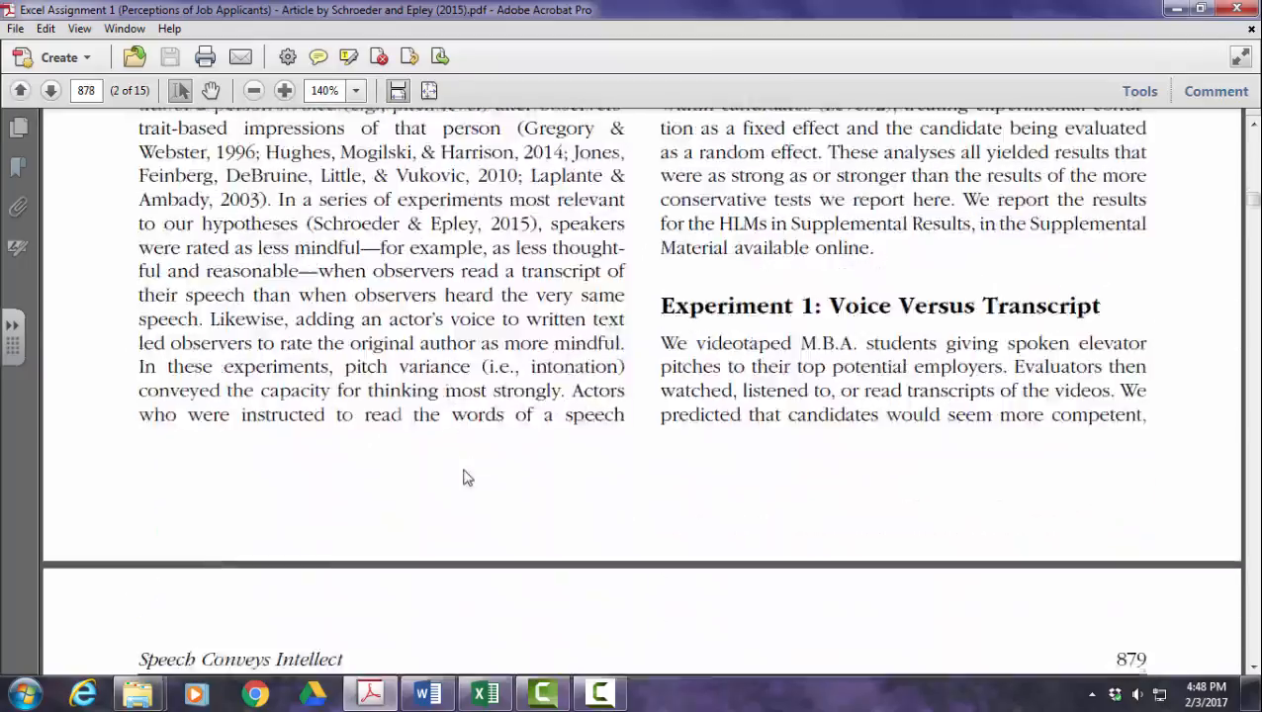
scroll(460, 468, "down", 15)
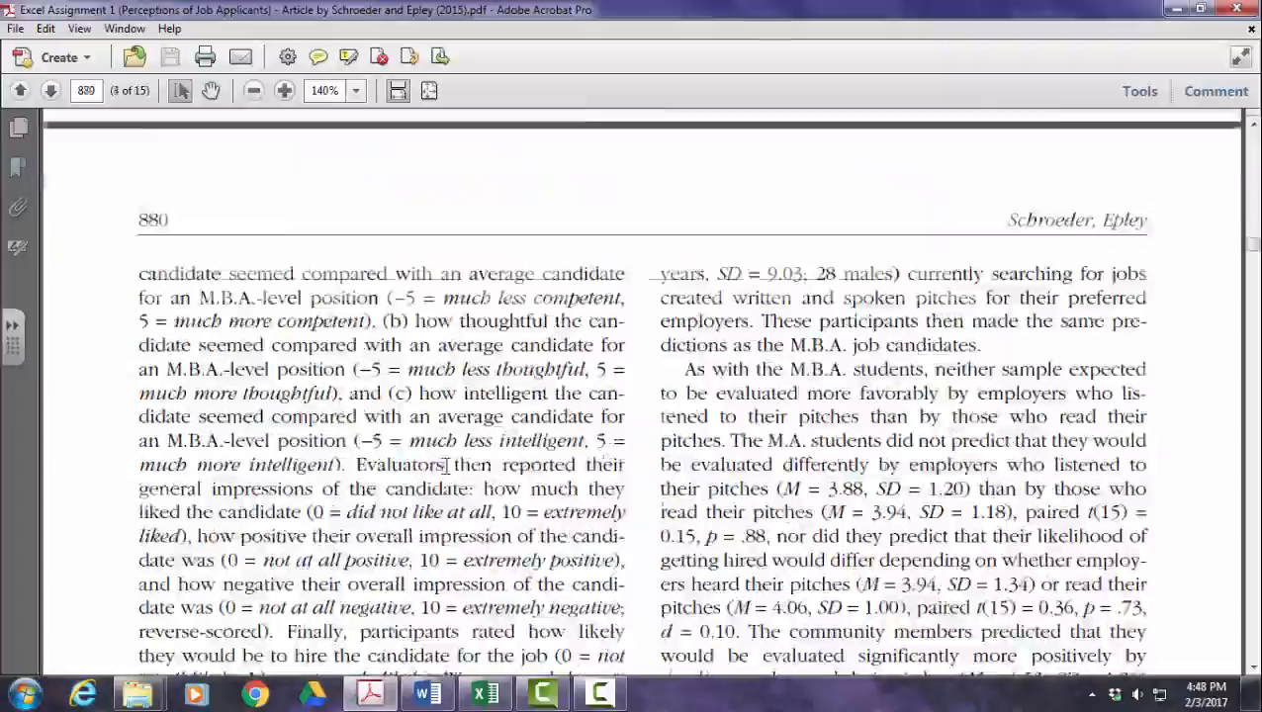
scroll(440, 466, "down", 20)
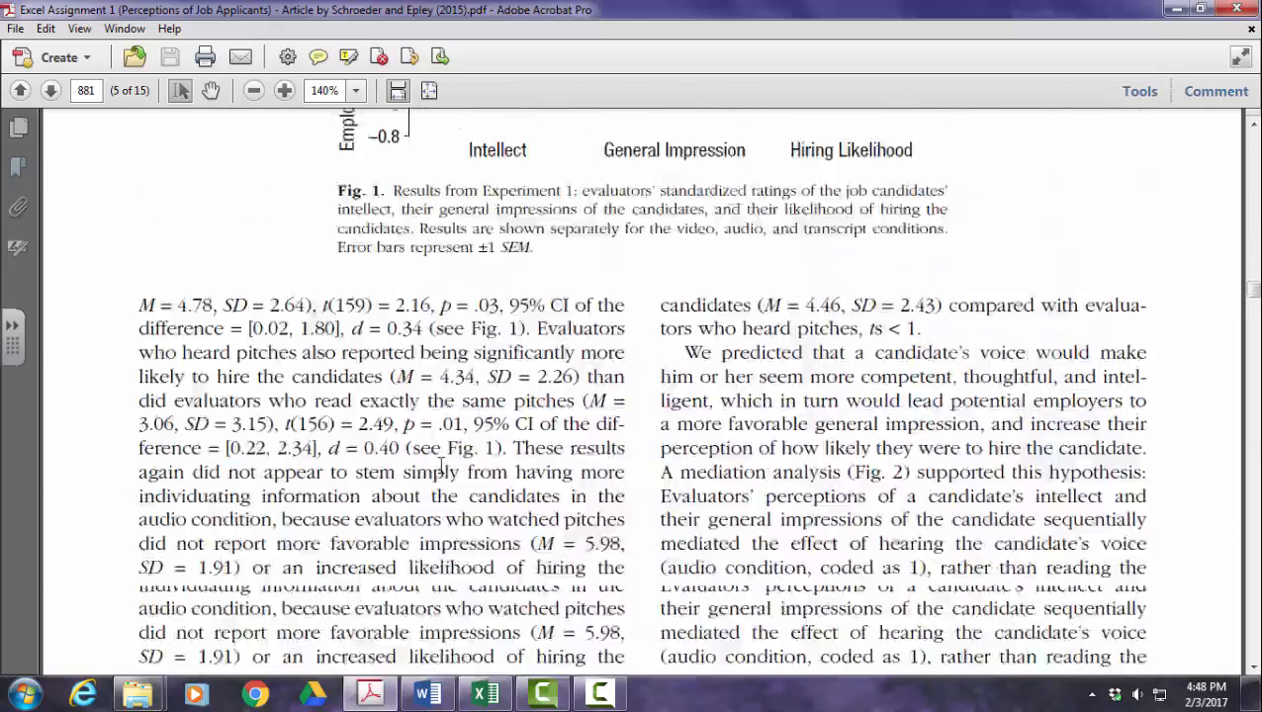
scroll(436, 466, "down", 20)
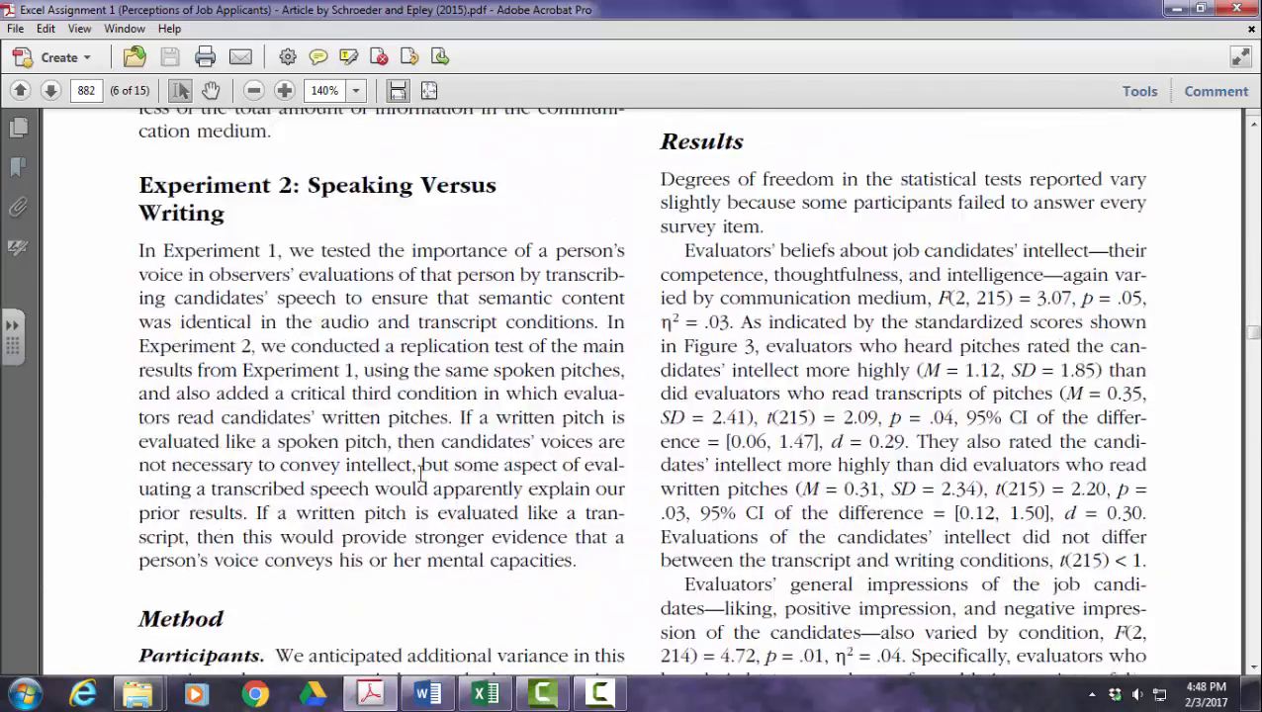
scroll(404, 465, "down", 15)
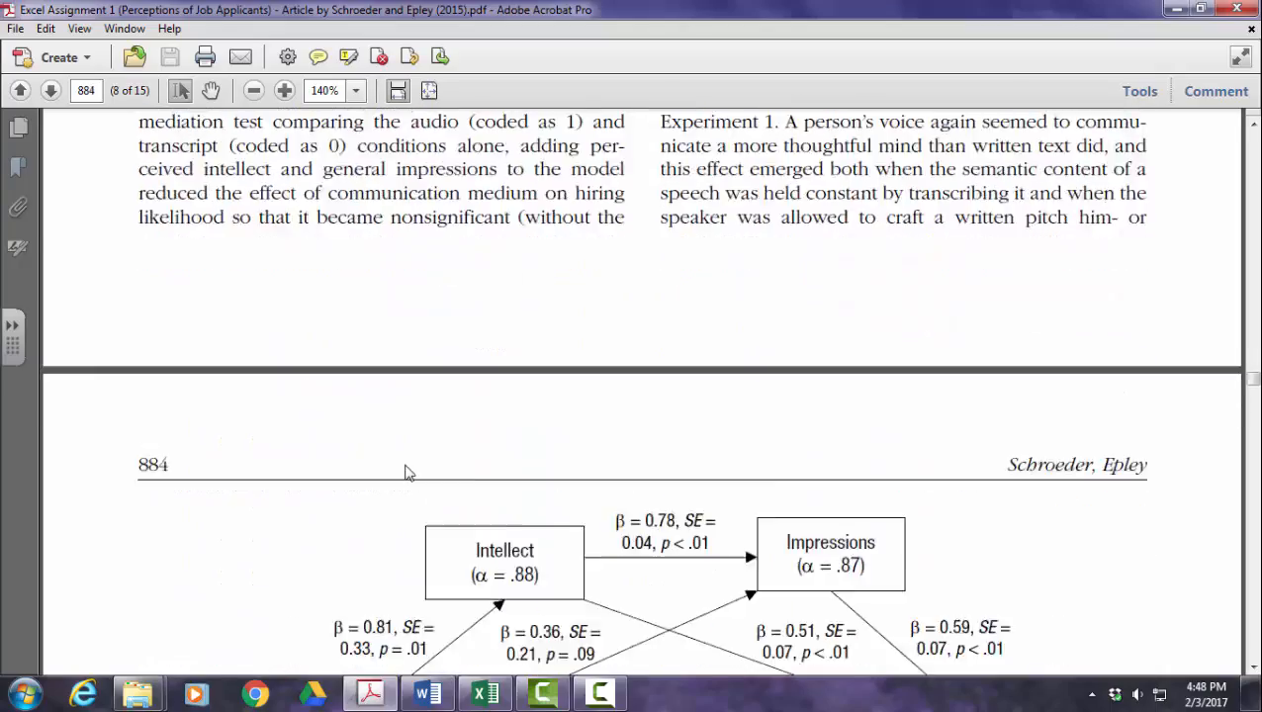
scroll(502, 405, "down", 20)
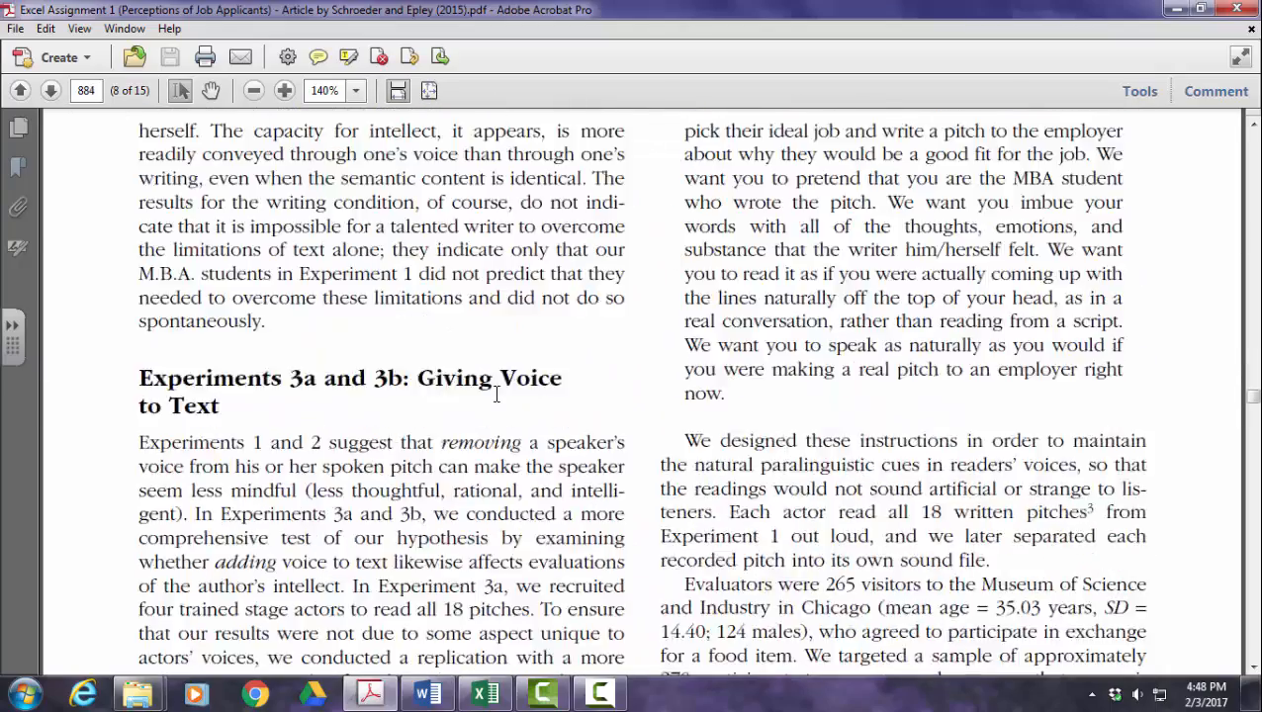
scroll(491, 400, "down", 20)
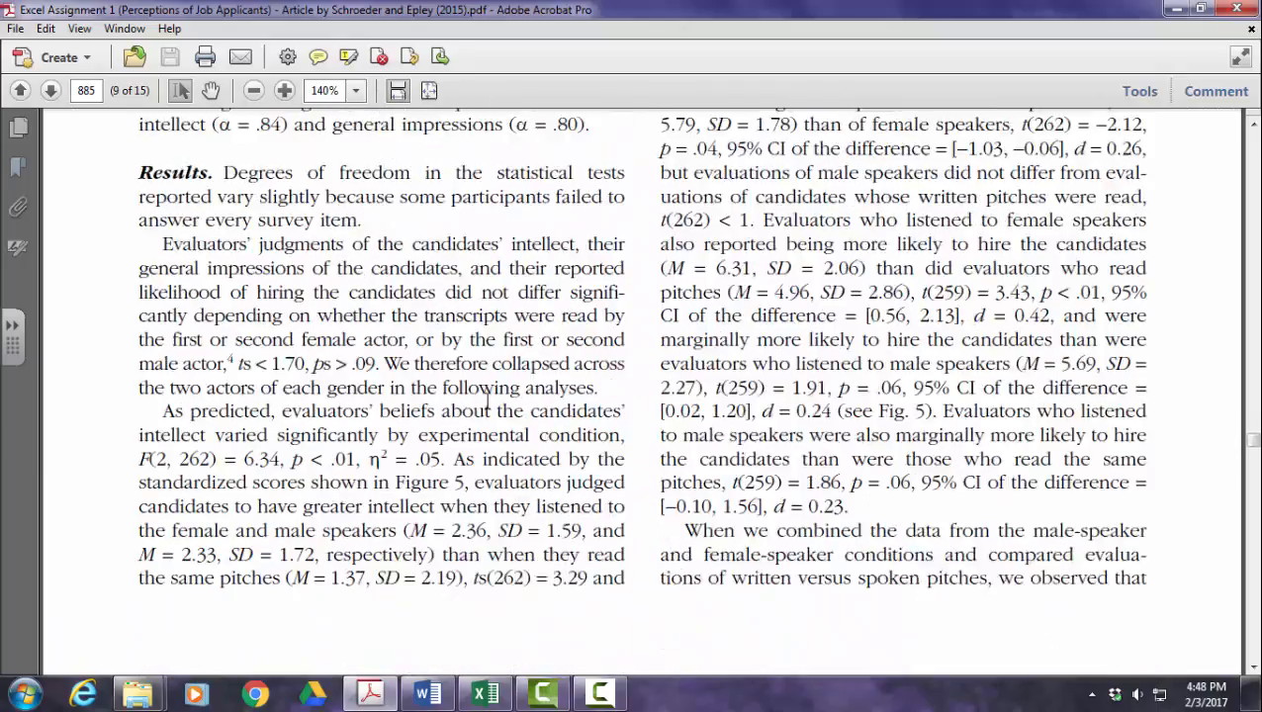
scroll(478, 400, "down", 15)
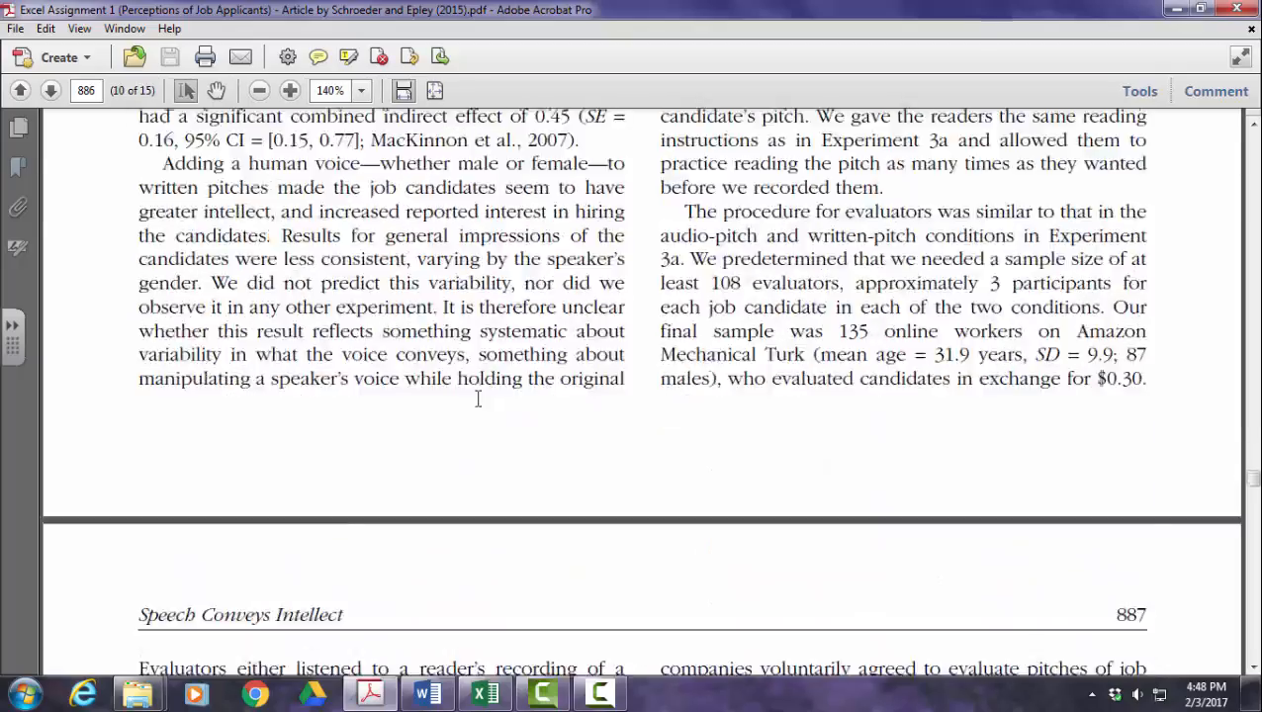
scroll(473, 396, "down", 10)
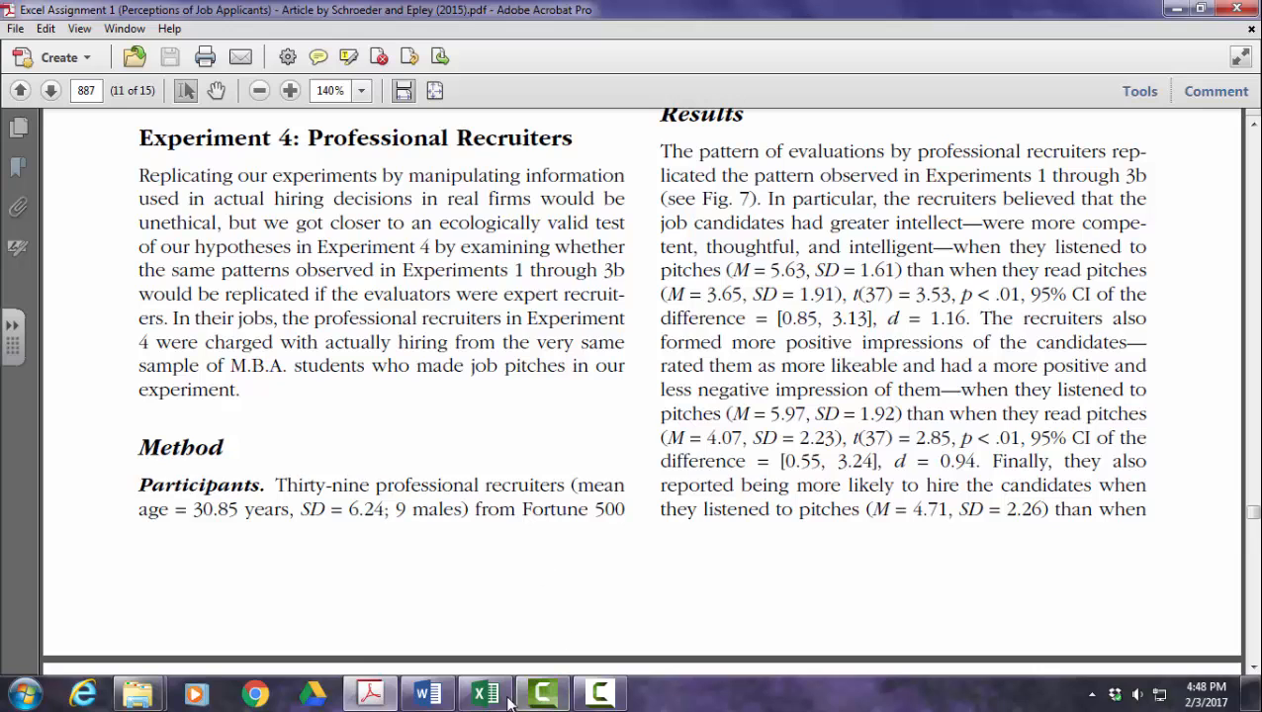
- Glance at the Excel data, then reread question 1 about the count-if function in the Word assignment
mouse_move(484, 692)
left_click(532, 589)
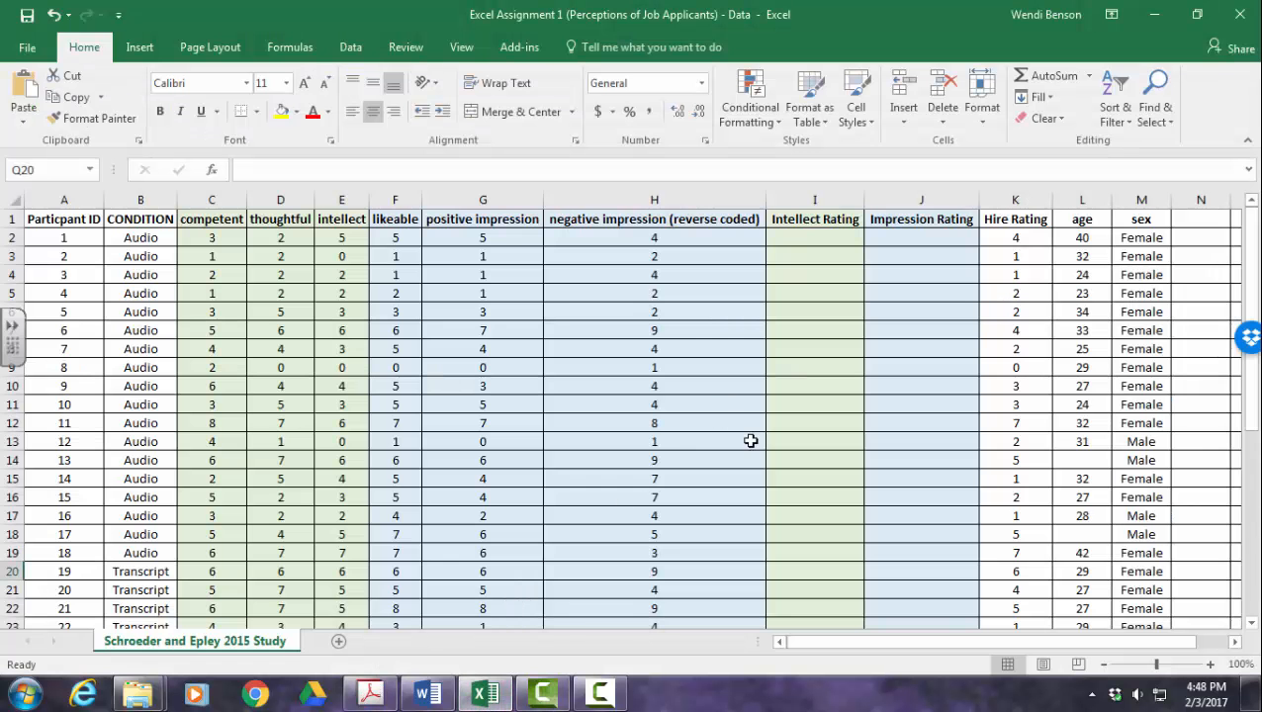
left_click(427, 692)
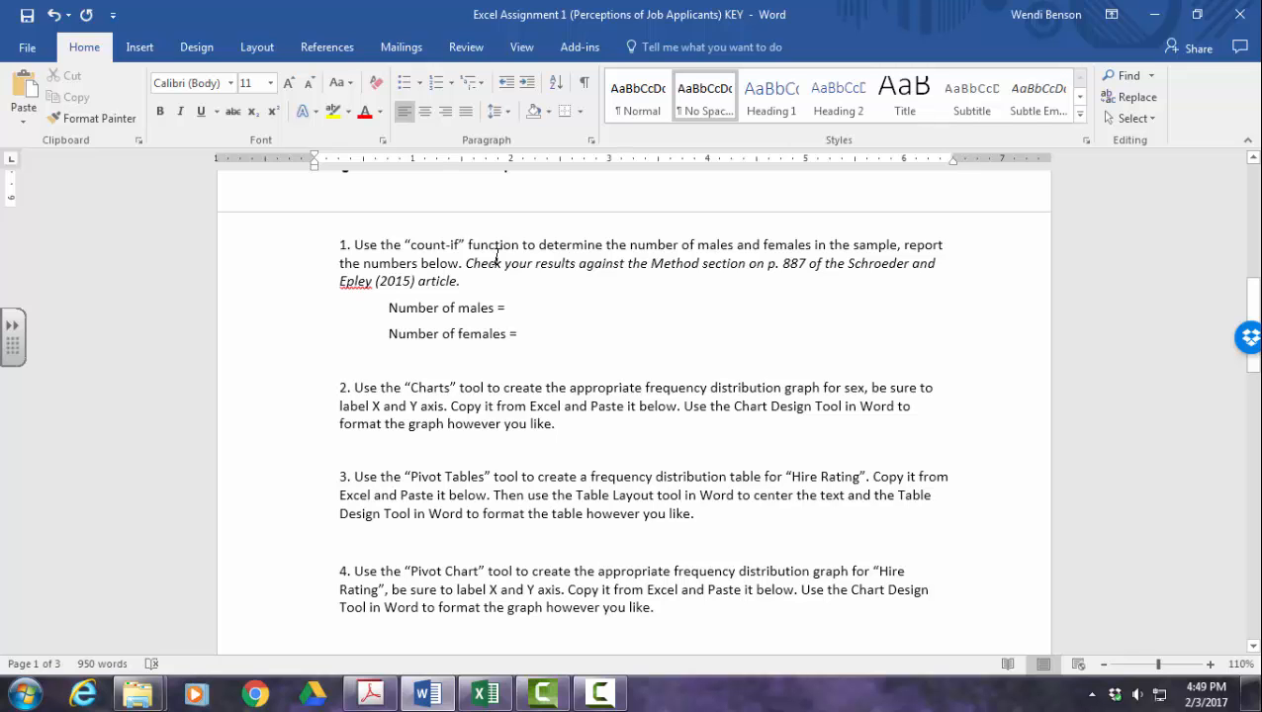
- Switch to the Excel data workbook and enter the labels "Males =" in cell O3 and "Females =" in cell O4
left_click(499, 692)
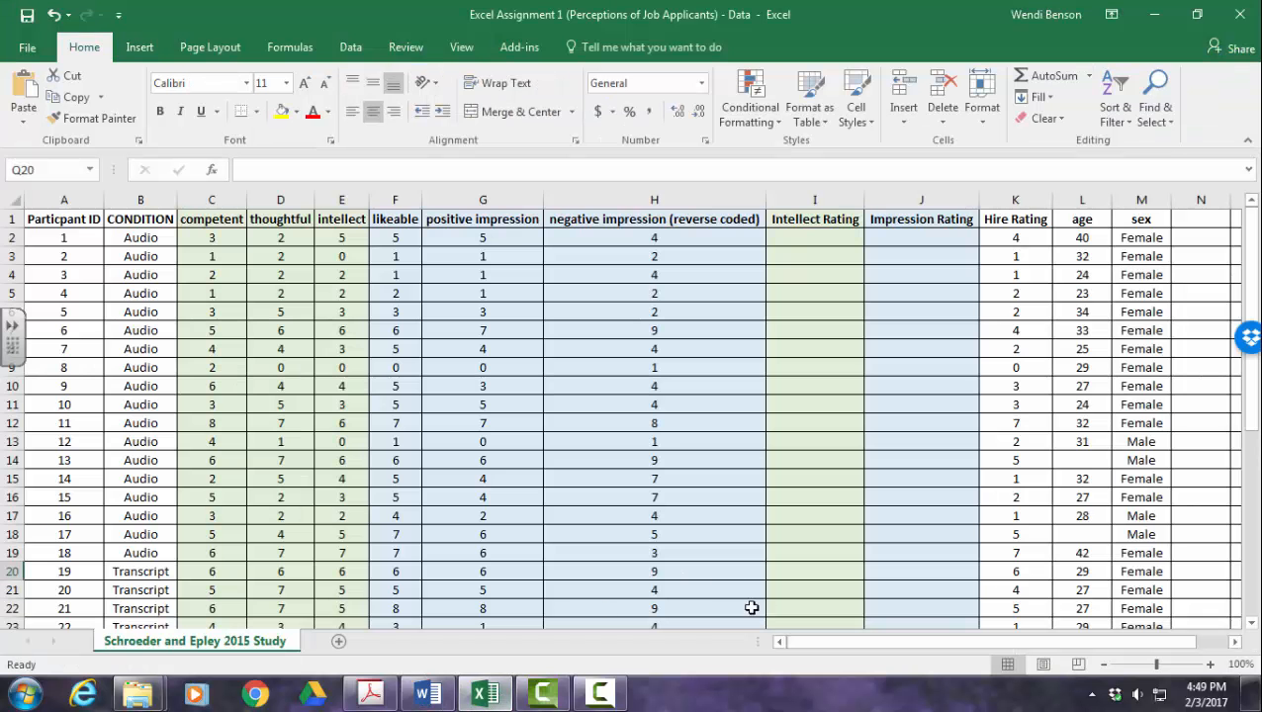
left_click_drag(833, 643, 896, 636)
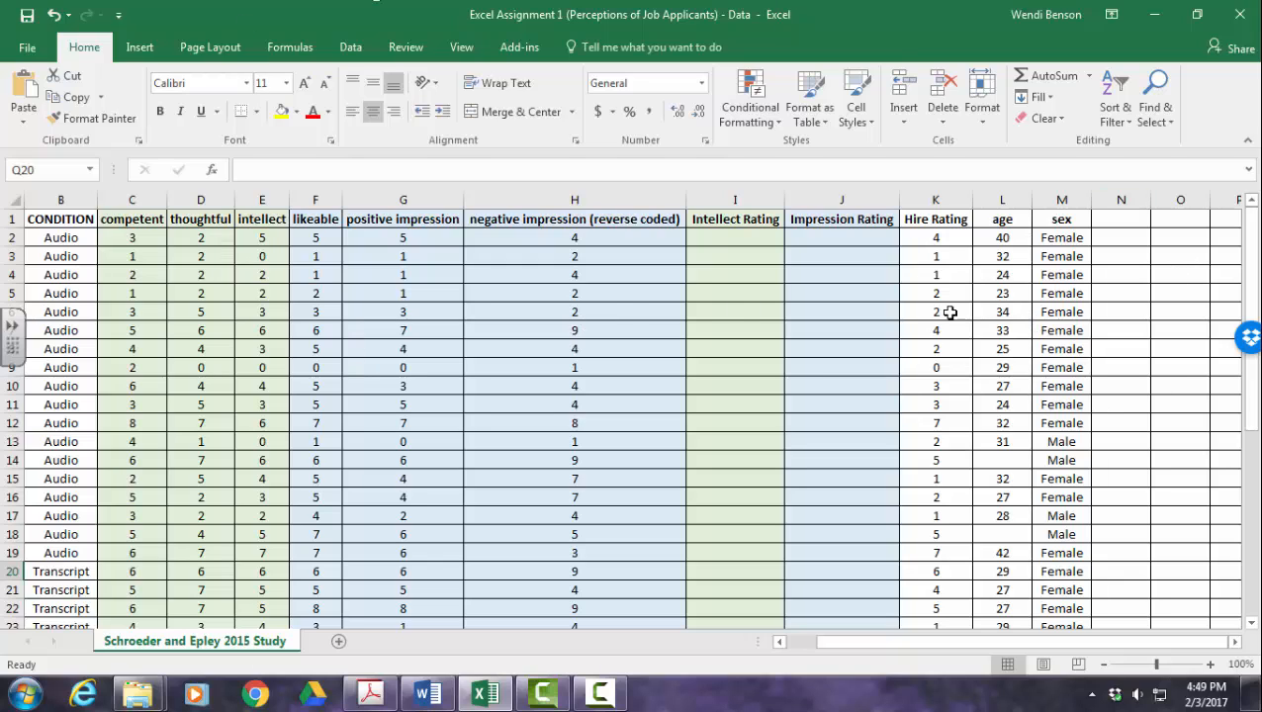
left_click(1171, 254)
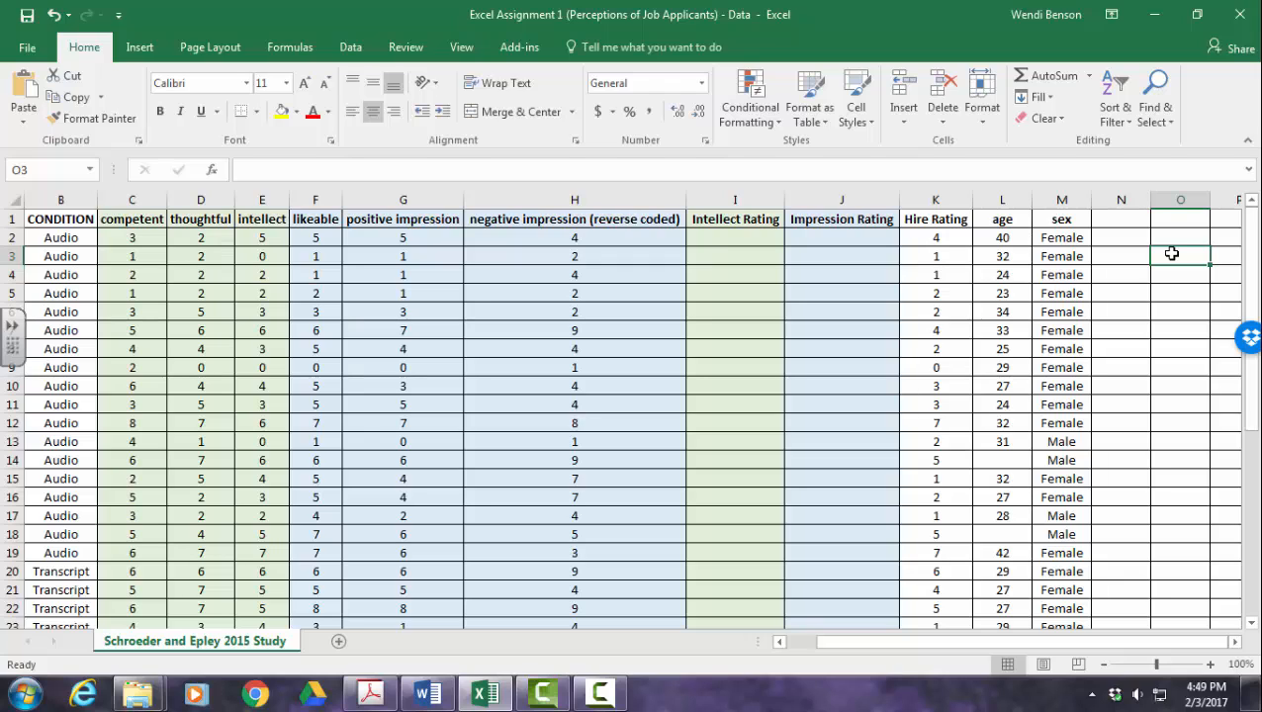
type("Males =")
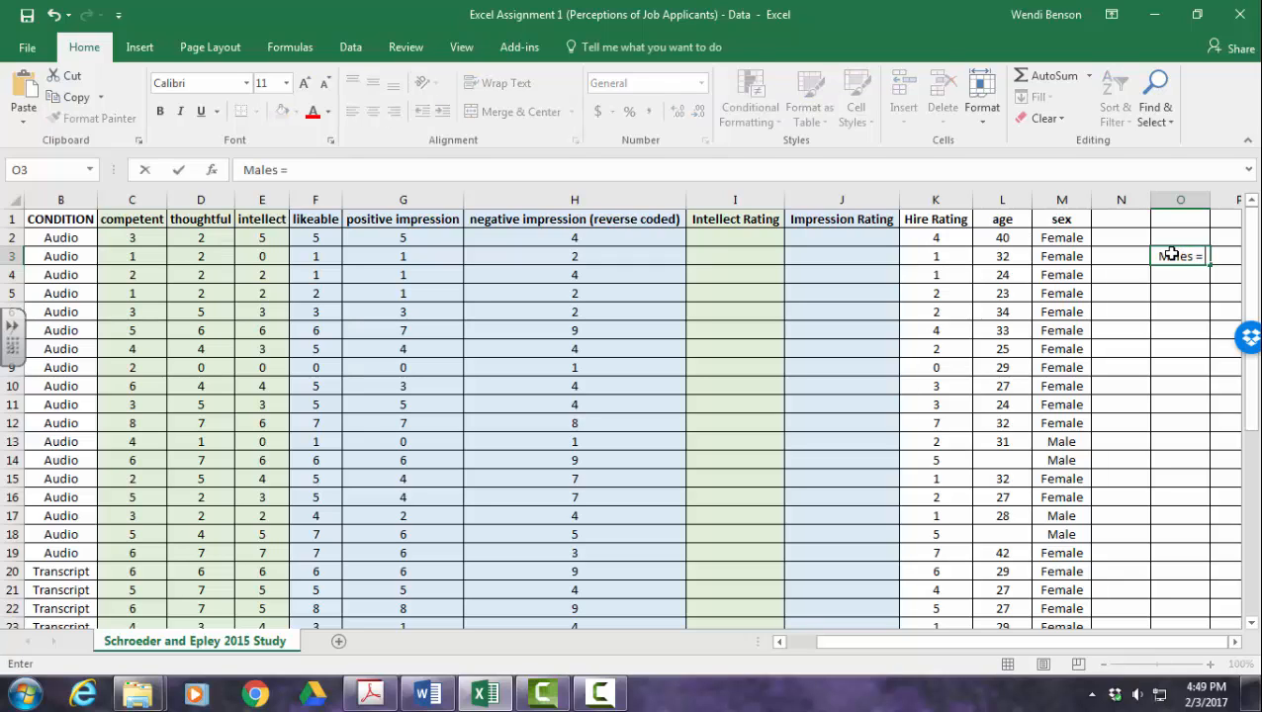
key("Return")
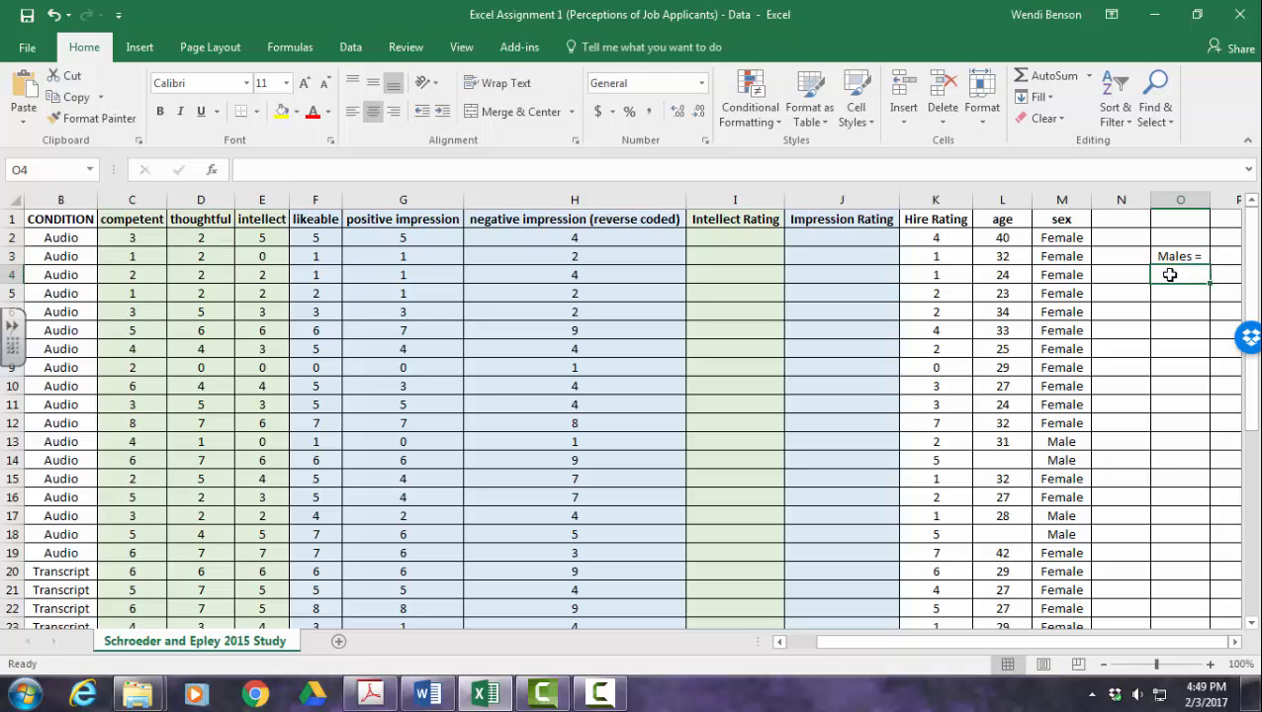
type("Females")
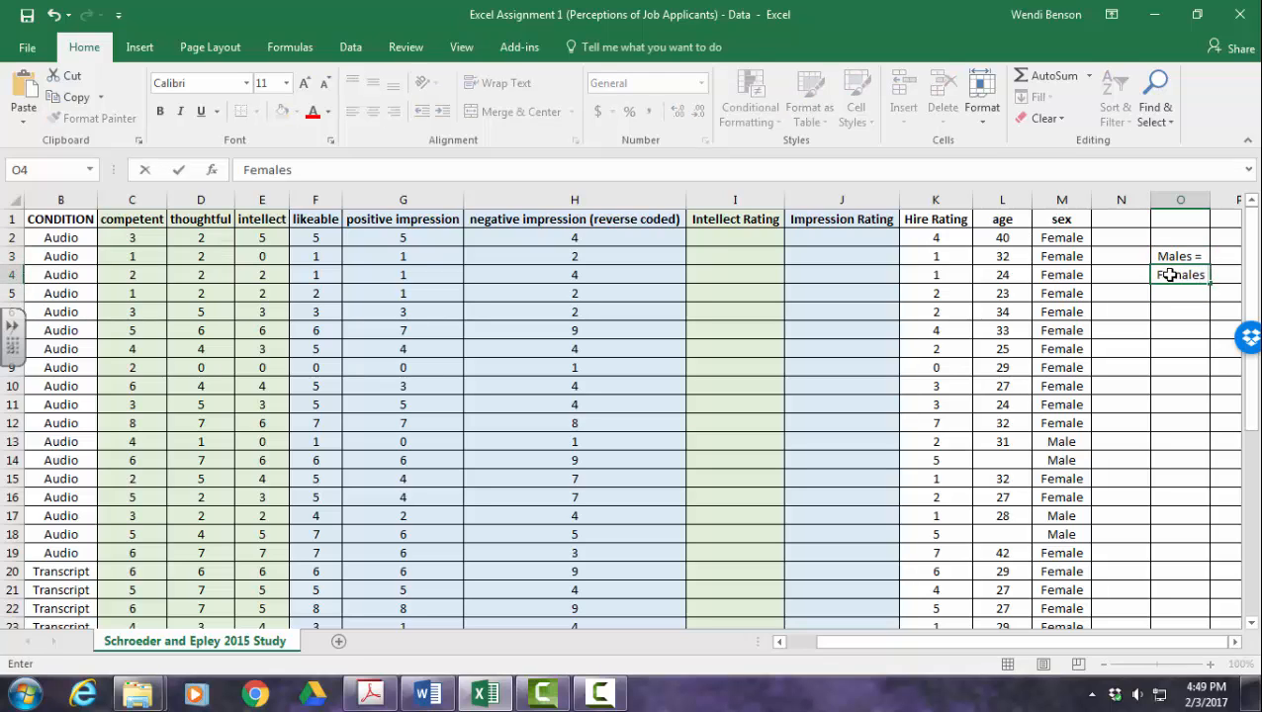
type(" =")
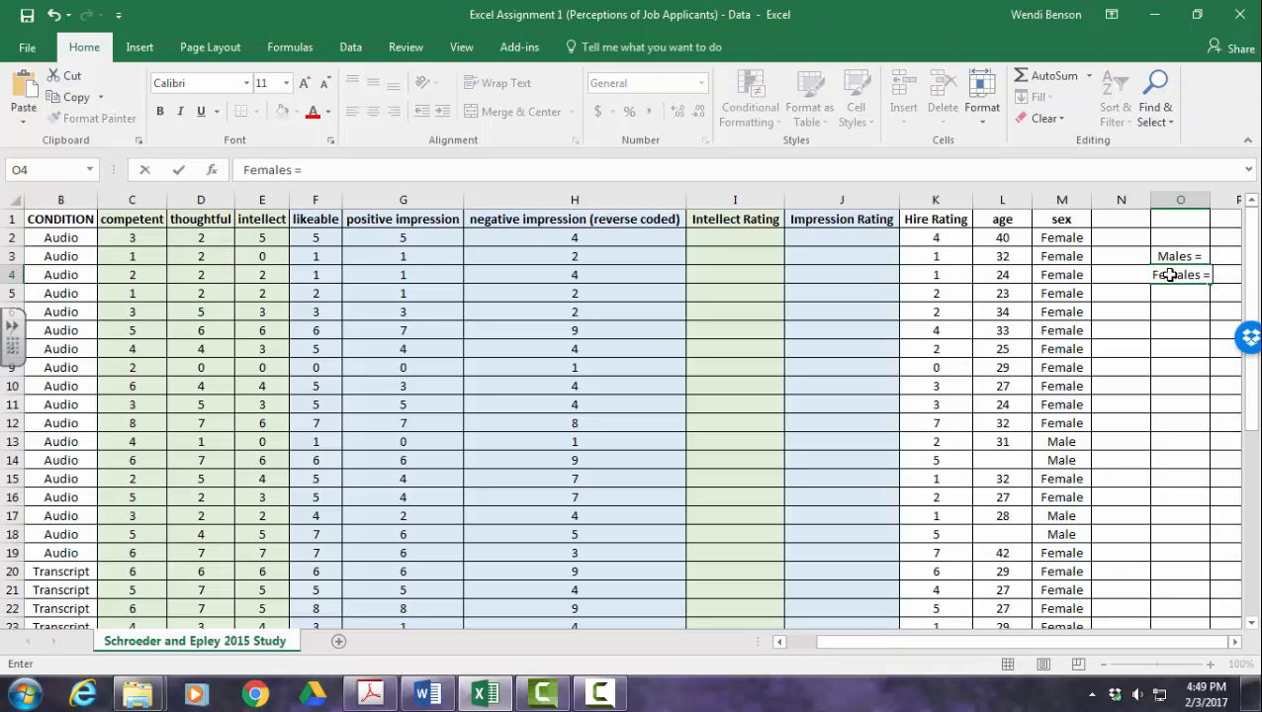
- Widen column O slightly so the "Females =" label in cell O4 fits
left_click(1233, 641)
left_click(1233, 642)
left_click(1078, 291)
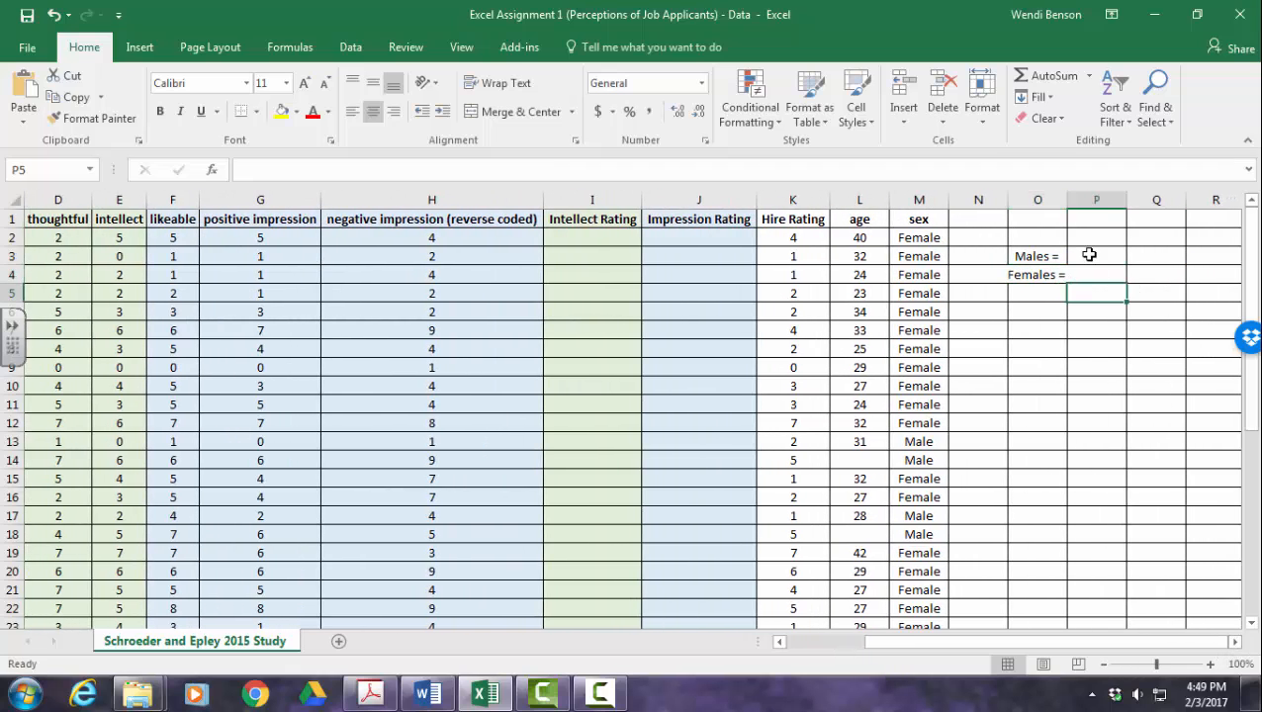
left_click(1089, 255)
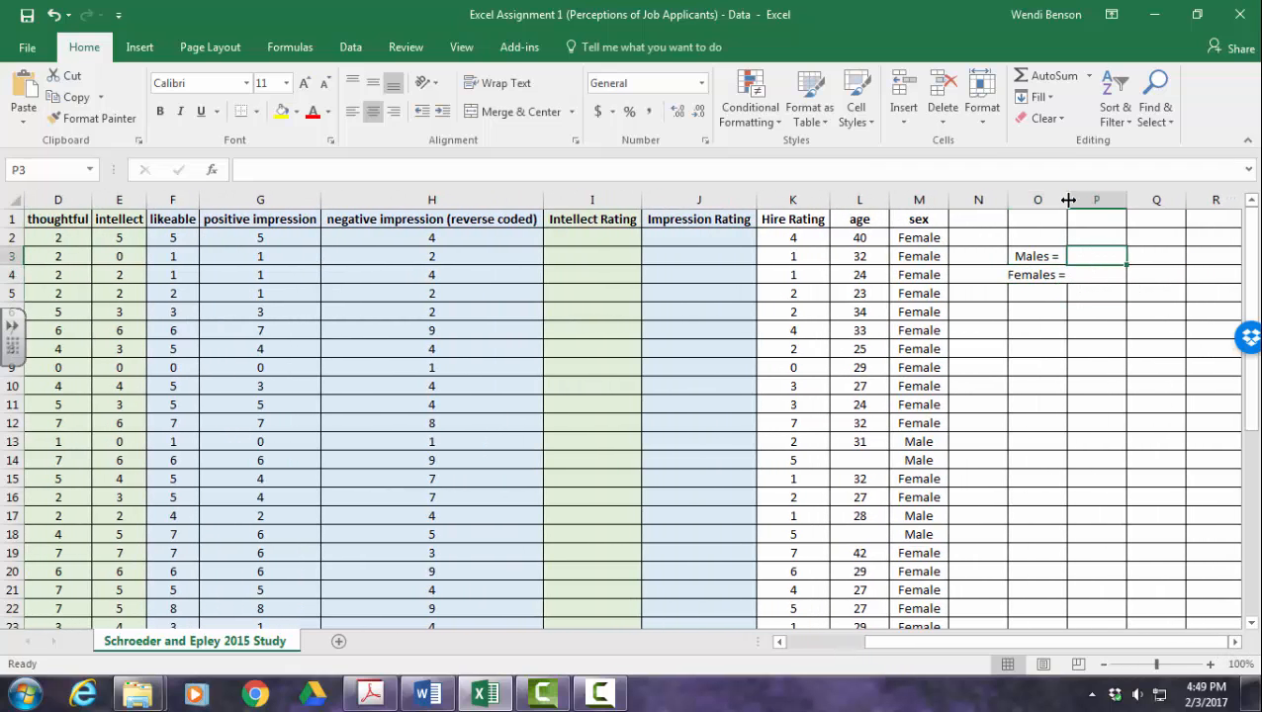
left_click_drag(1068, 200, 1076, 200)
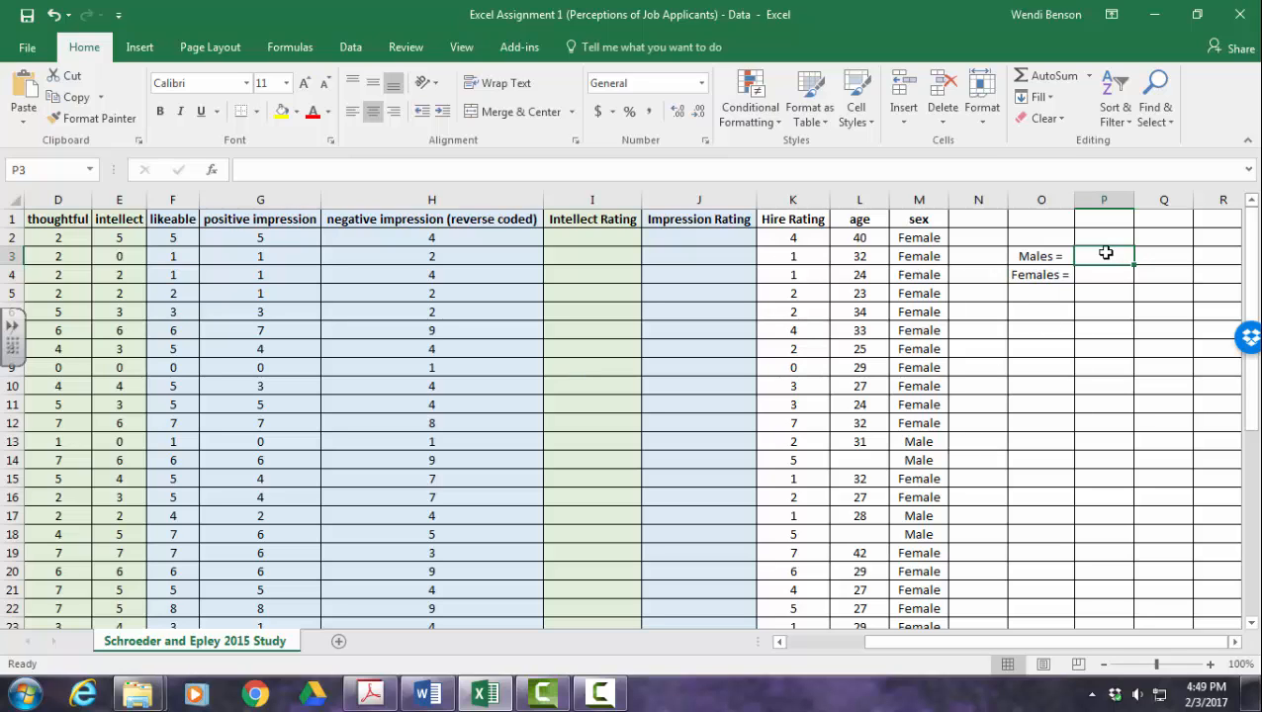
- Count the males in cell P3 with a COUNTIF formula using range M2:M40 and cell M13 as the criteria
type("=coun")
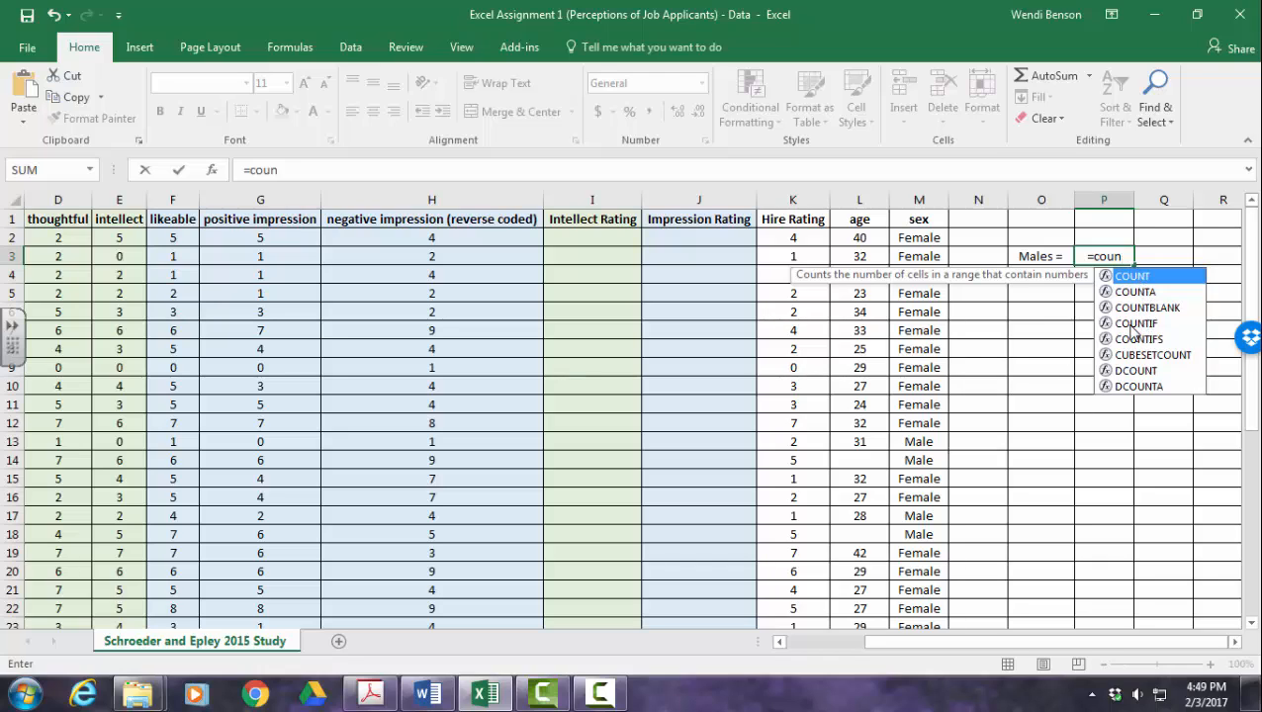
double_click(1130, 324)
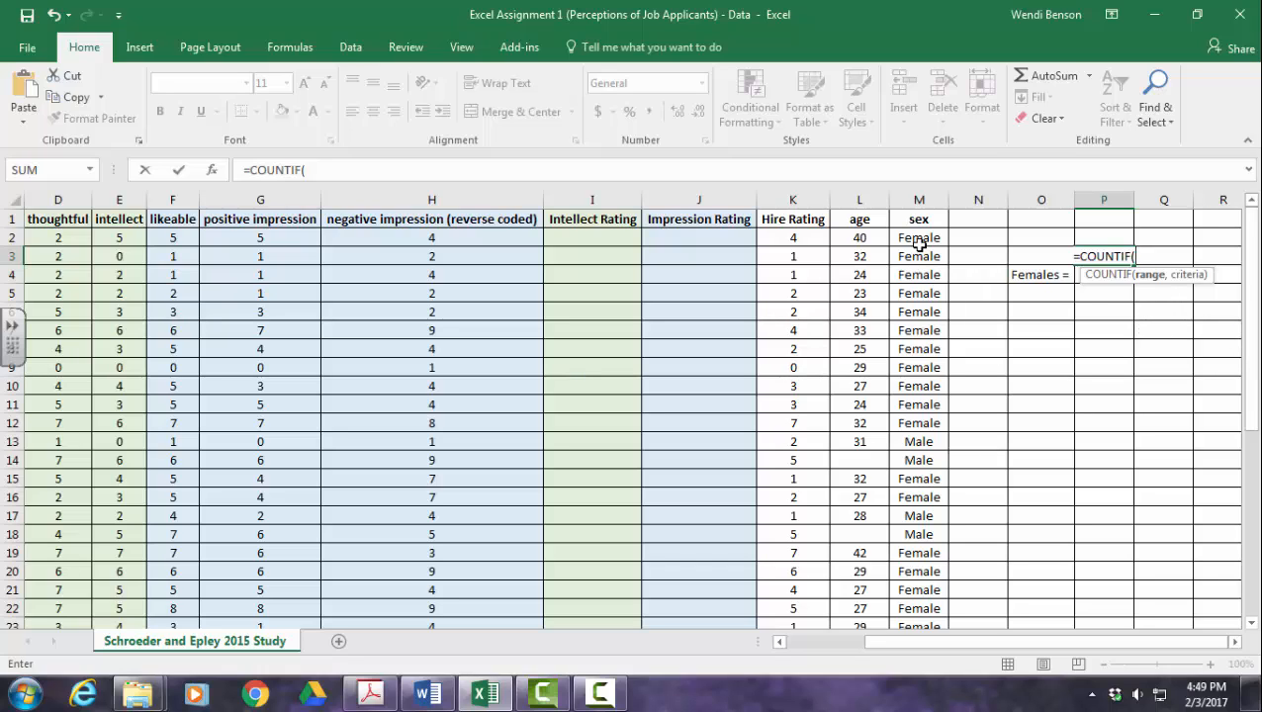
left_click_drag(917, 241, 921, 591)
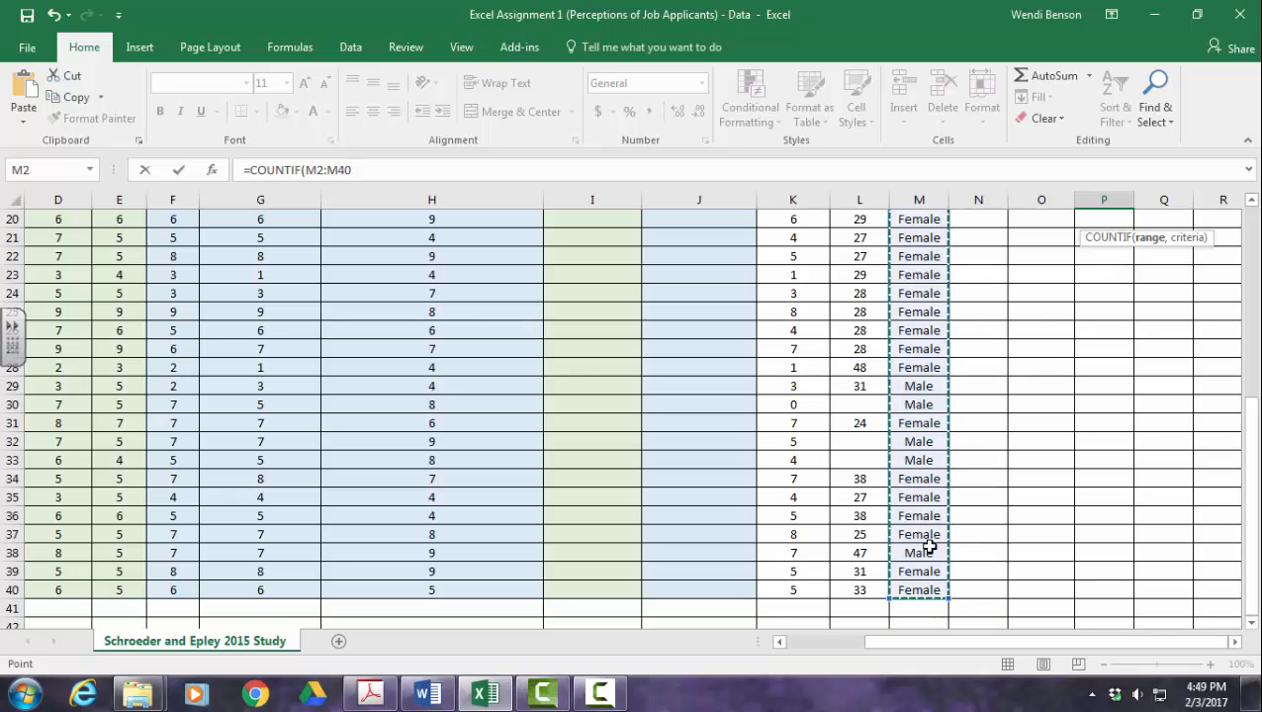
scroll(1017, 535, "up", 7)
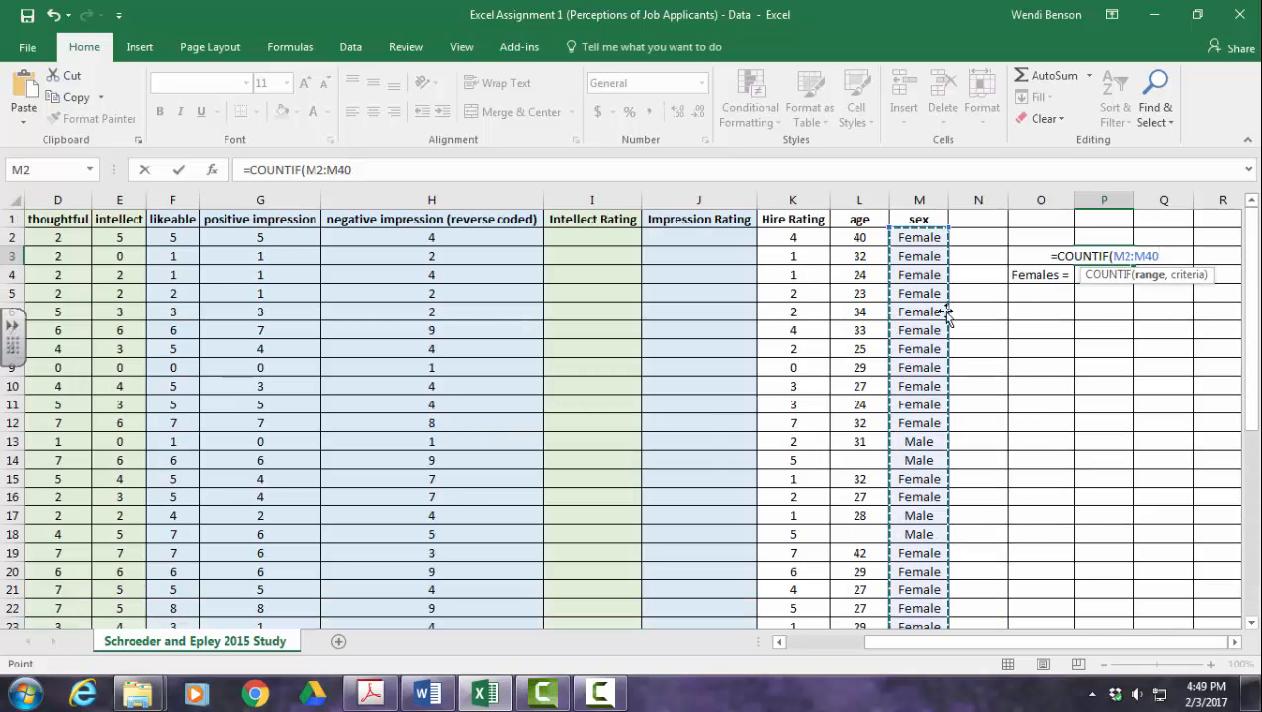
left_click(921, 237)
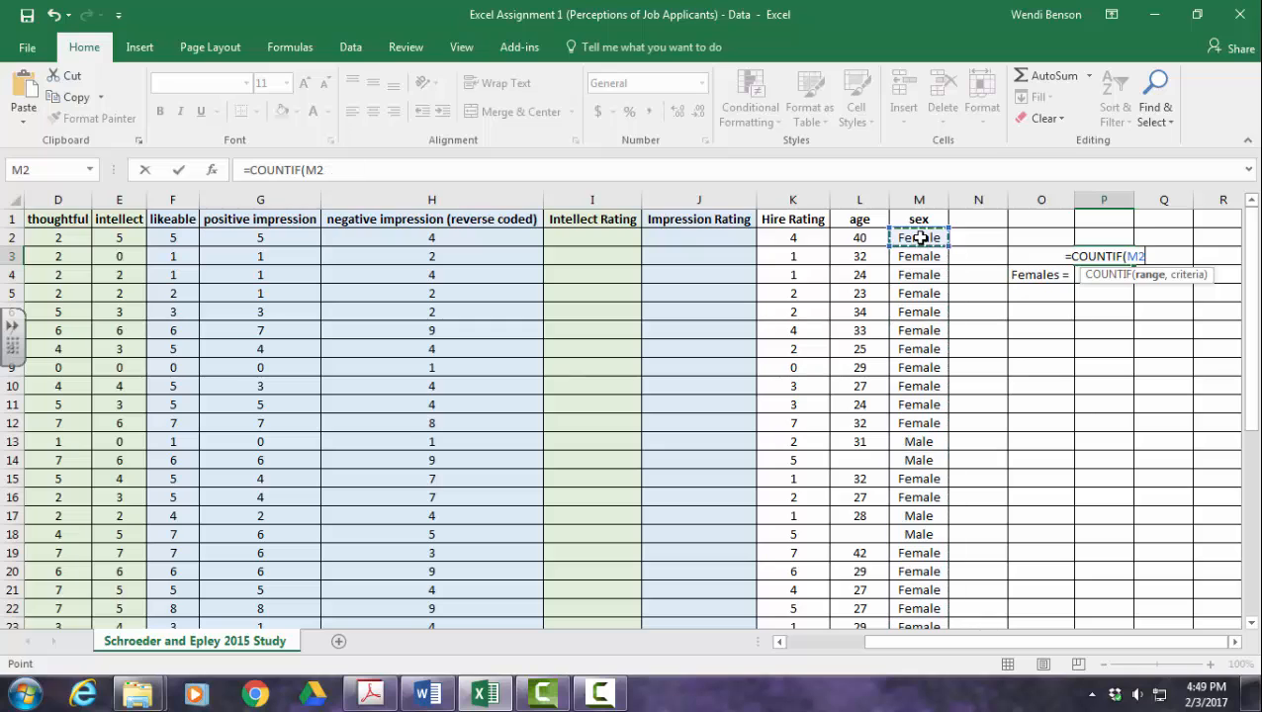
scroll(919, 281, "down", 1)
scroll(918, 282, "down", 8)
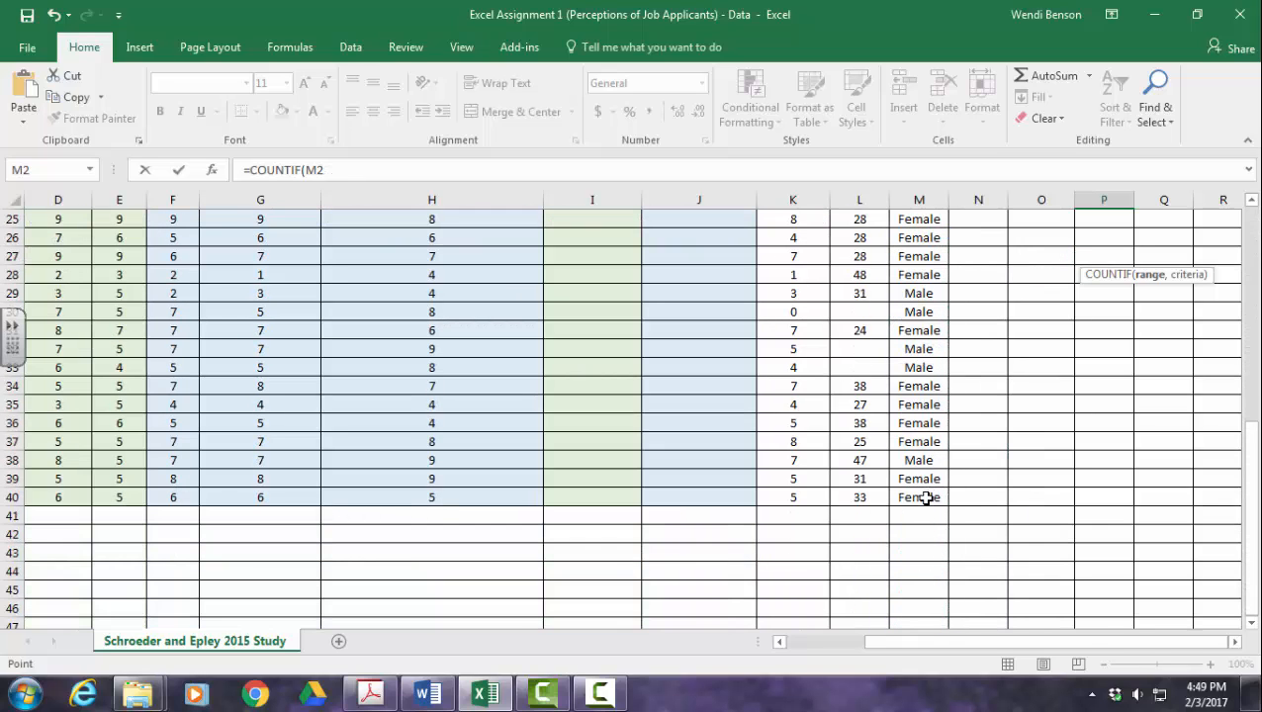
left_click(925, 498, "shift")
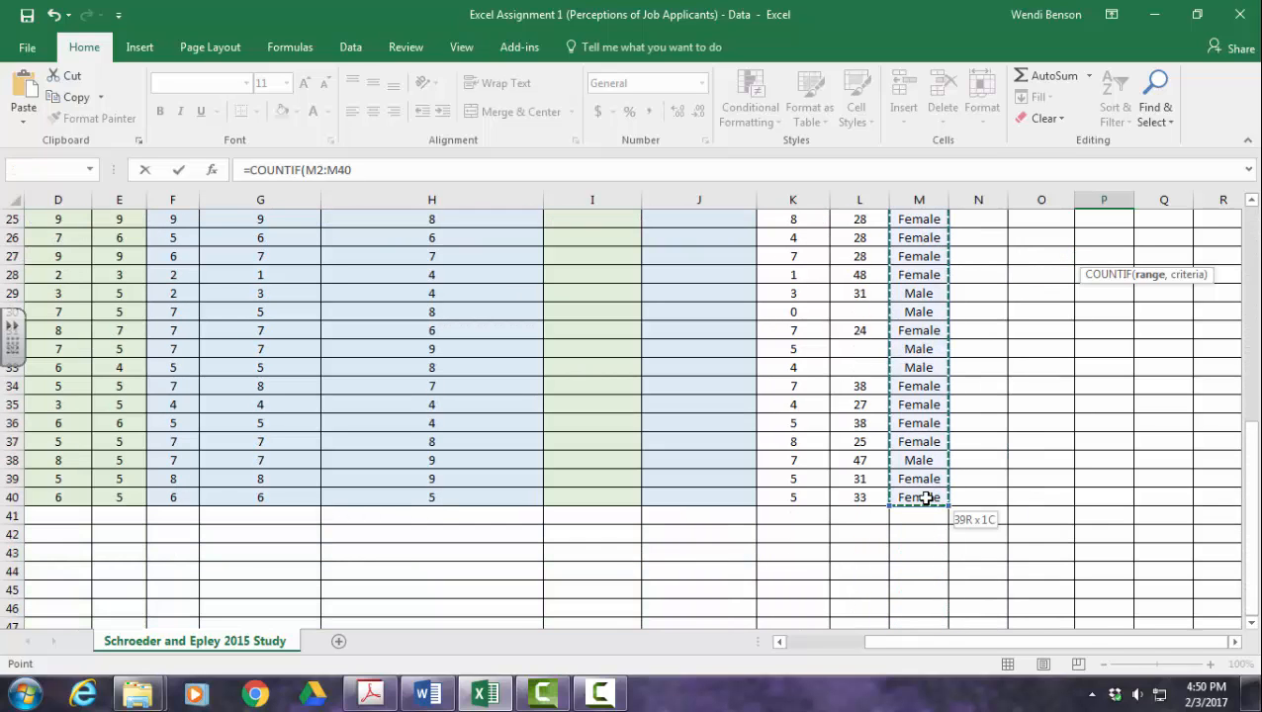
scroll(925, 498, "up", 8)
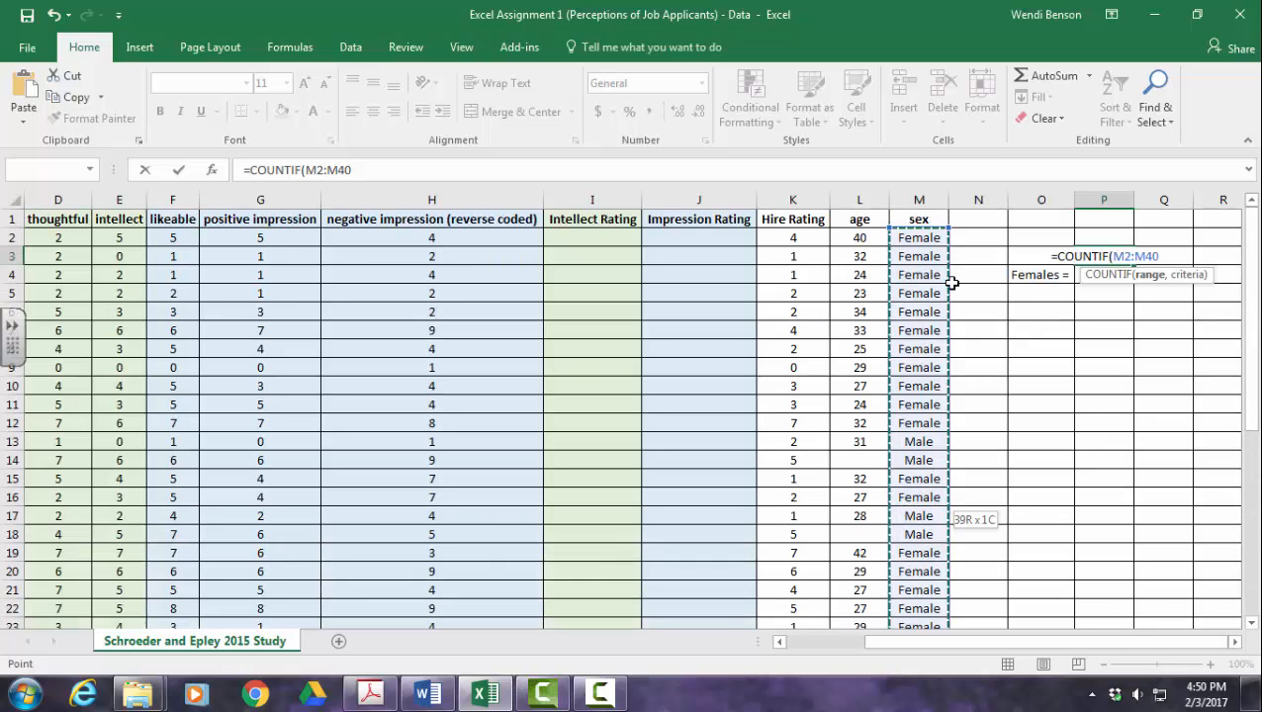
type(",")
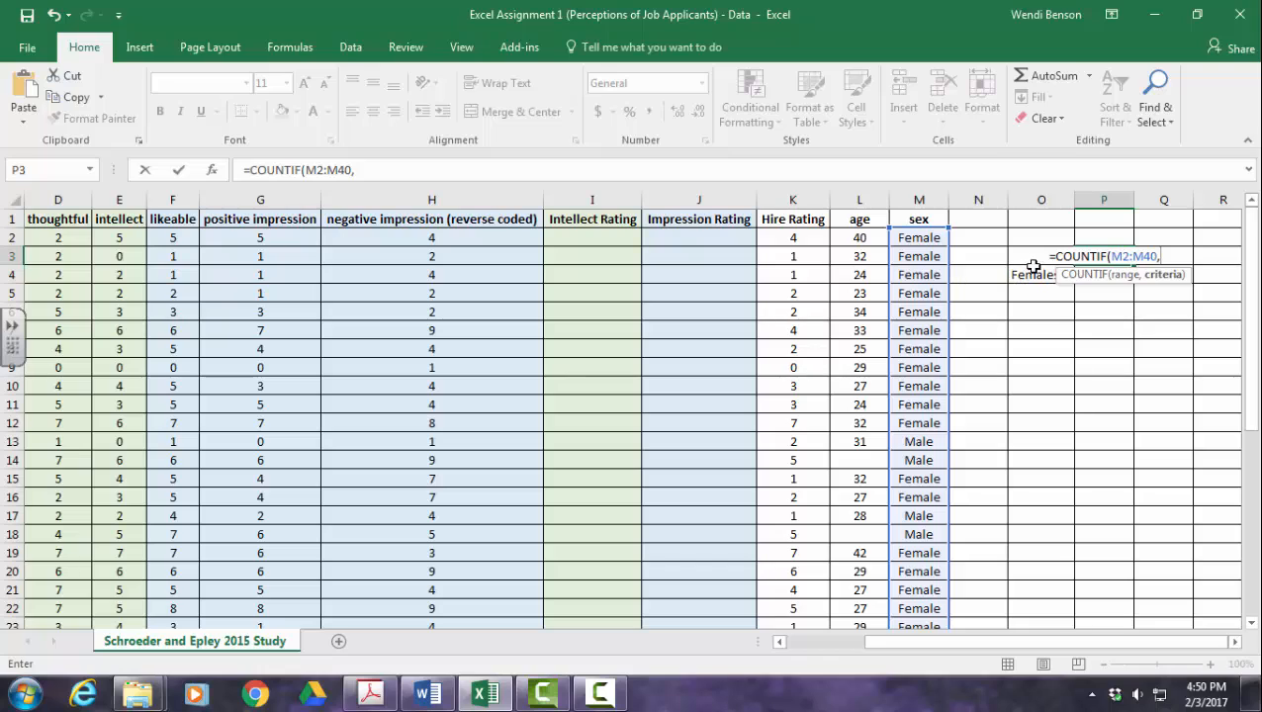
left_click(922, 441)
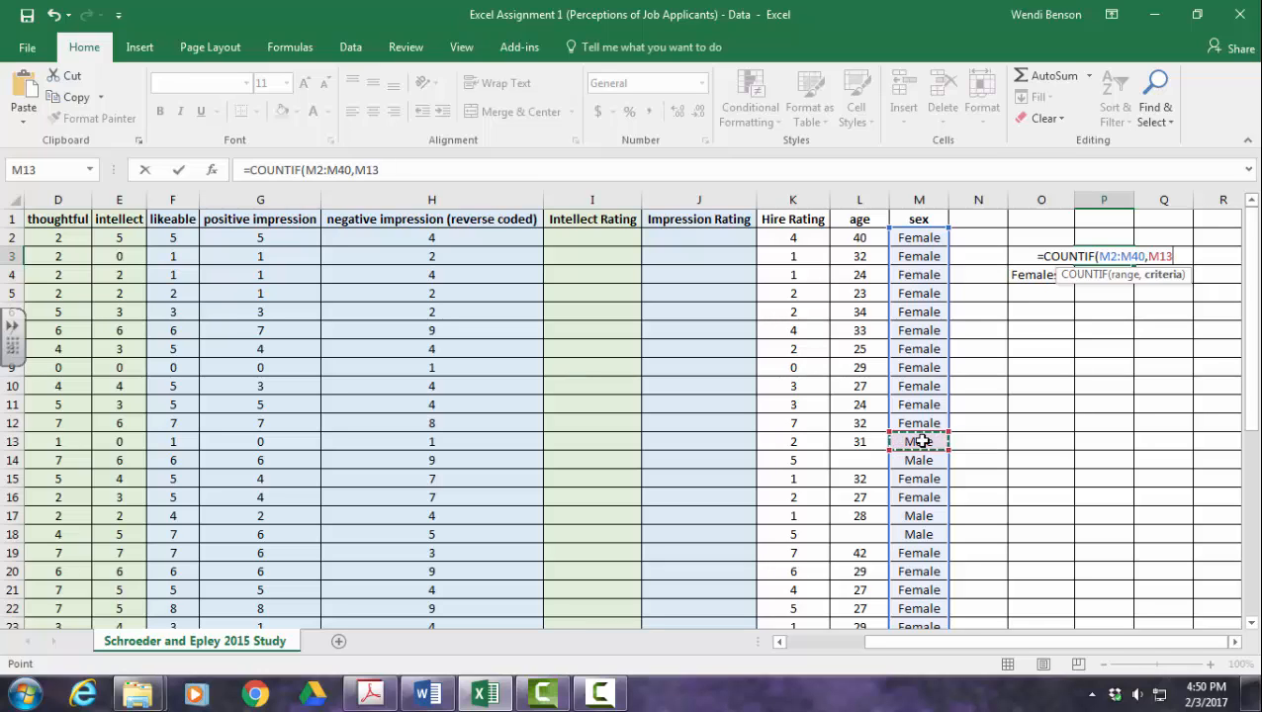
key("Return")
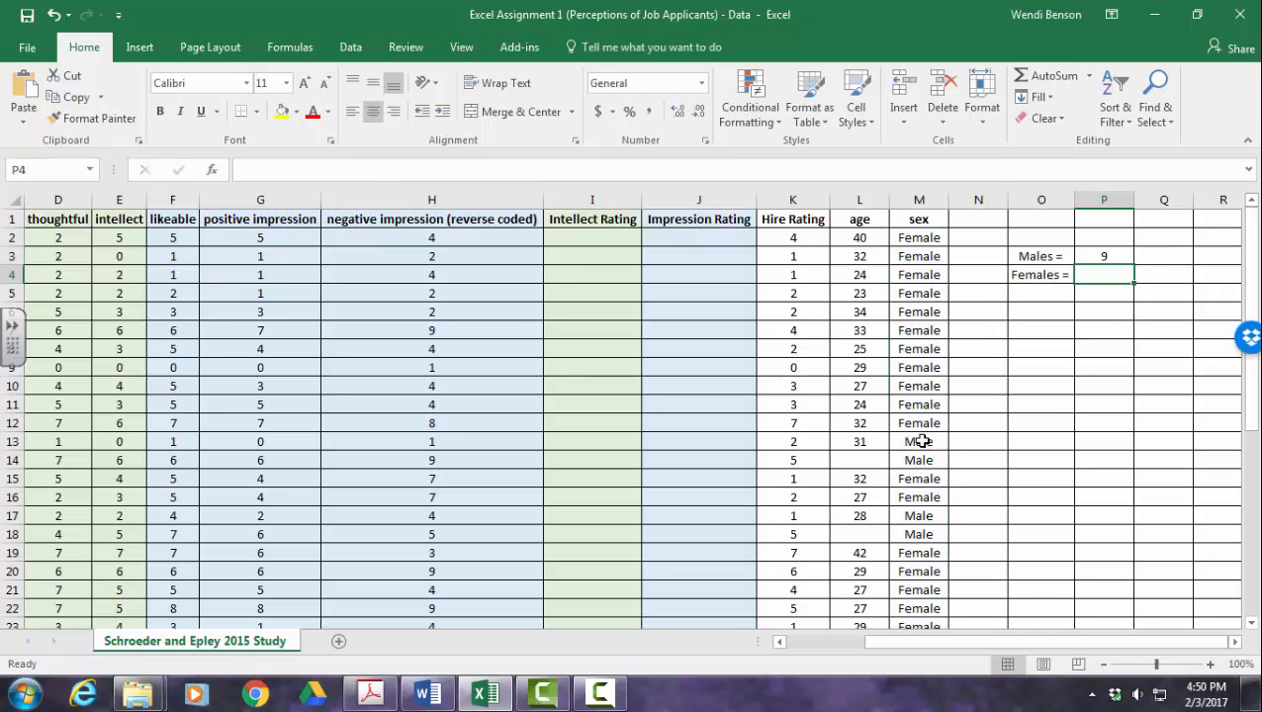
- Count the females in cell P4 with a COUNTIF formula using range M2:M40 and cell M2 as the criteria
type("=")
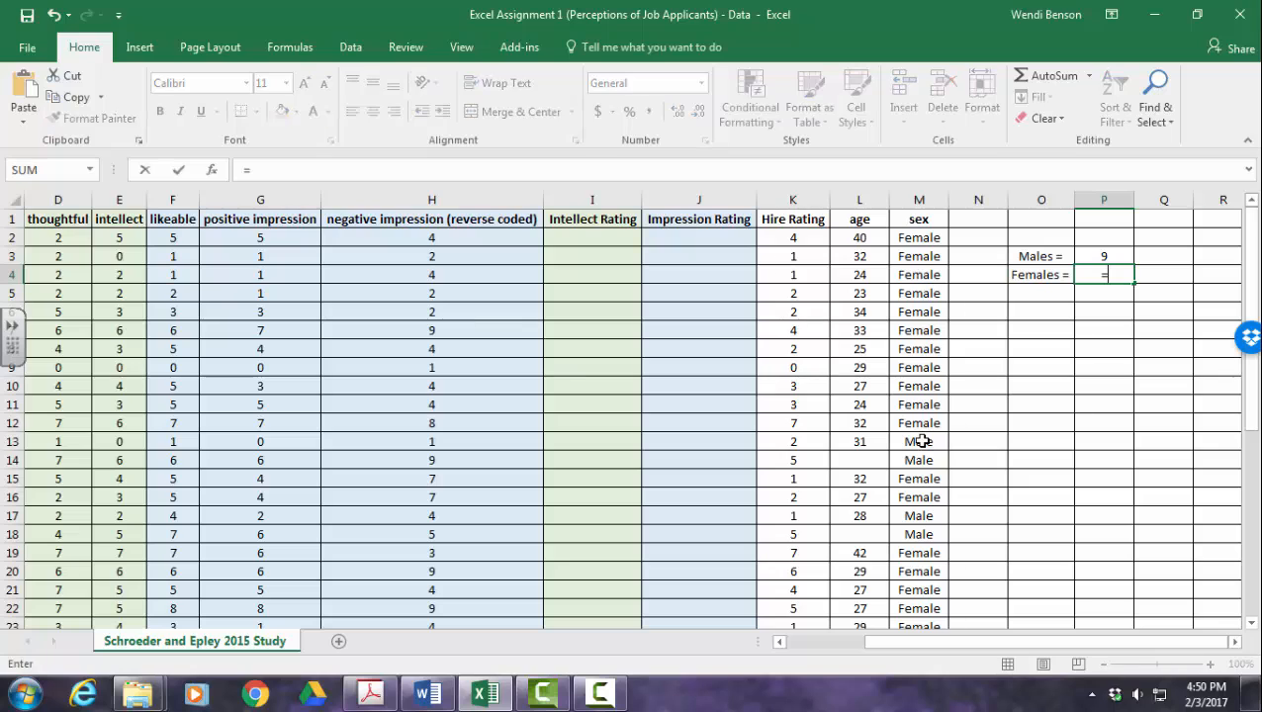
type("coun")
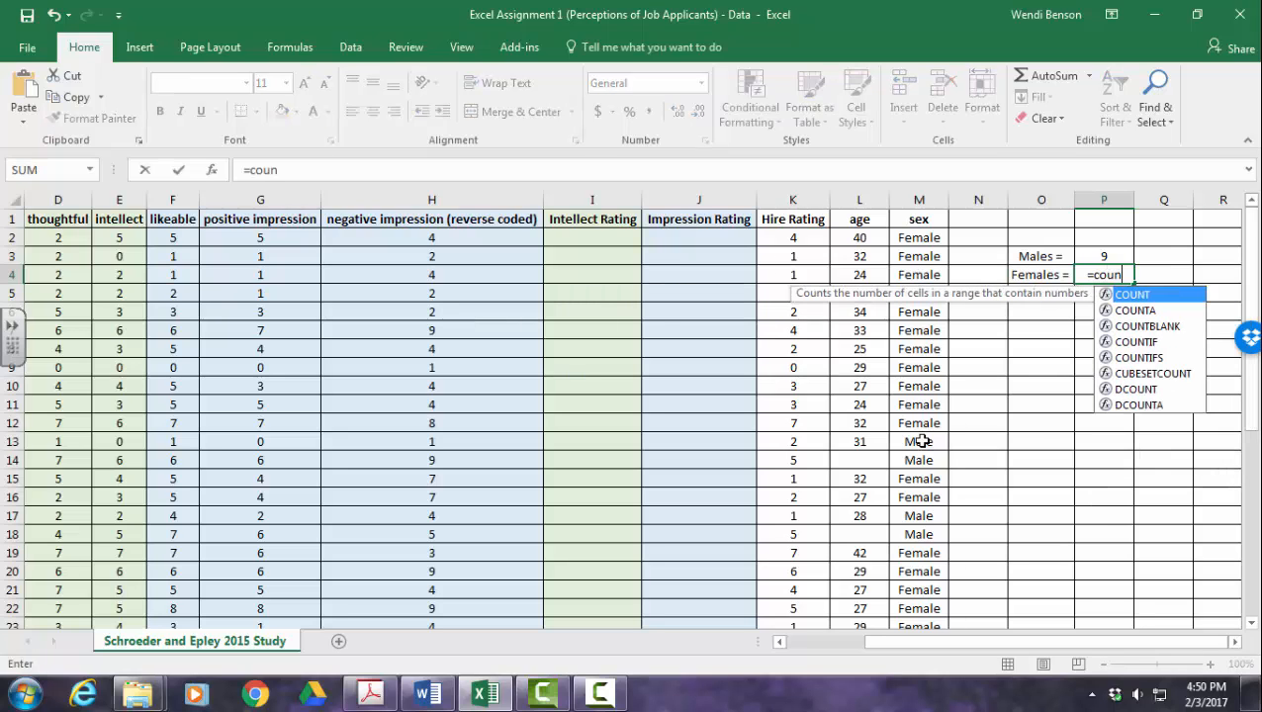
double_click(1144, 342)
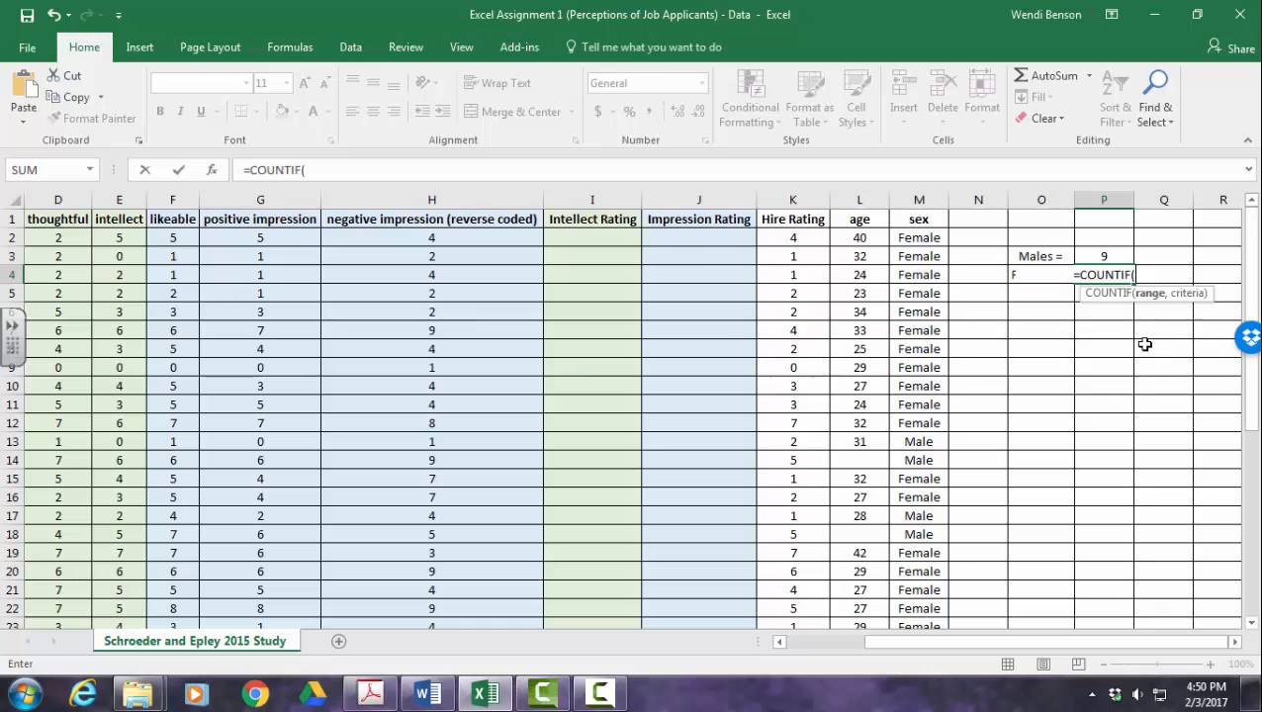
left_click(919, 238)
scroll(916, 354, "down", 7)
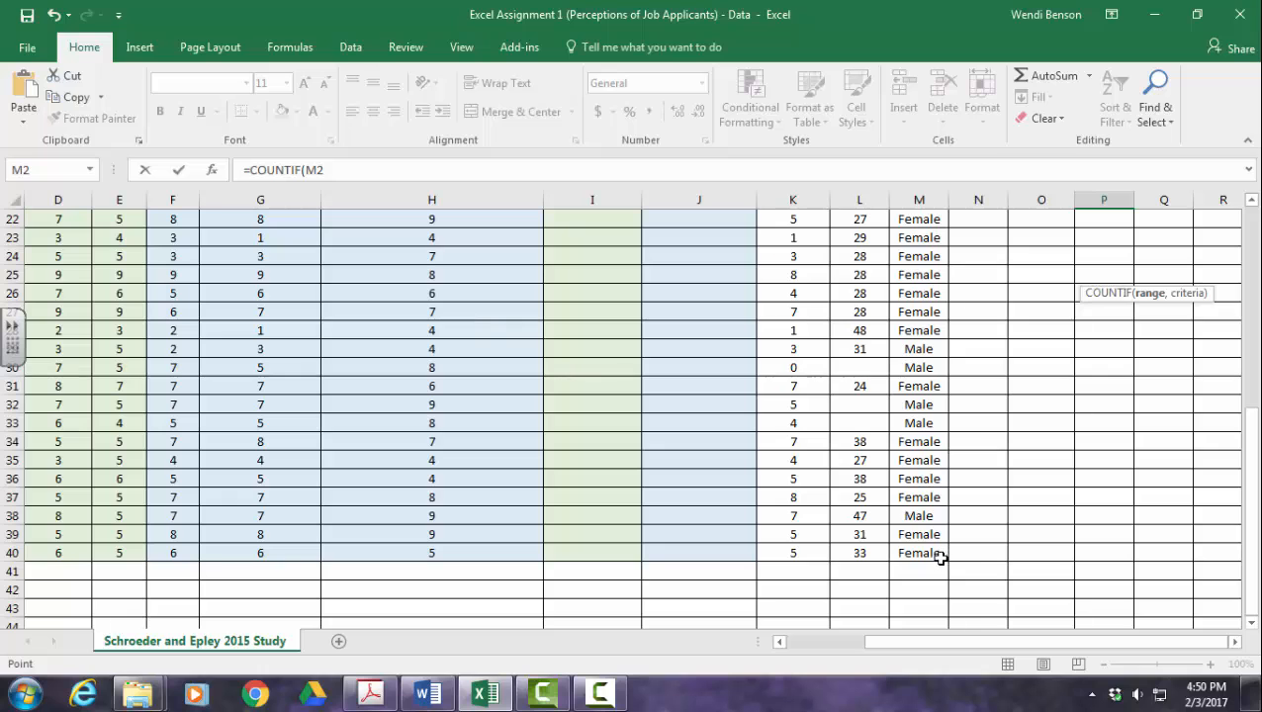
left_click(917, 556, "shift")
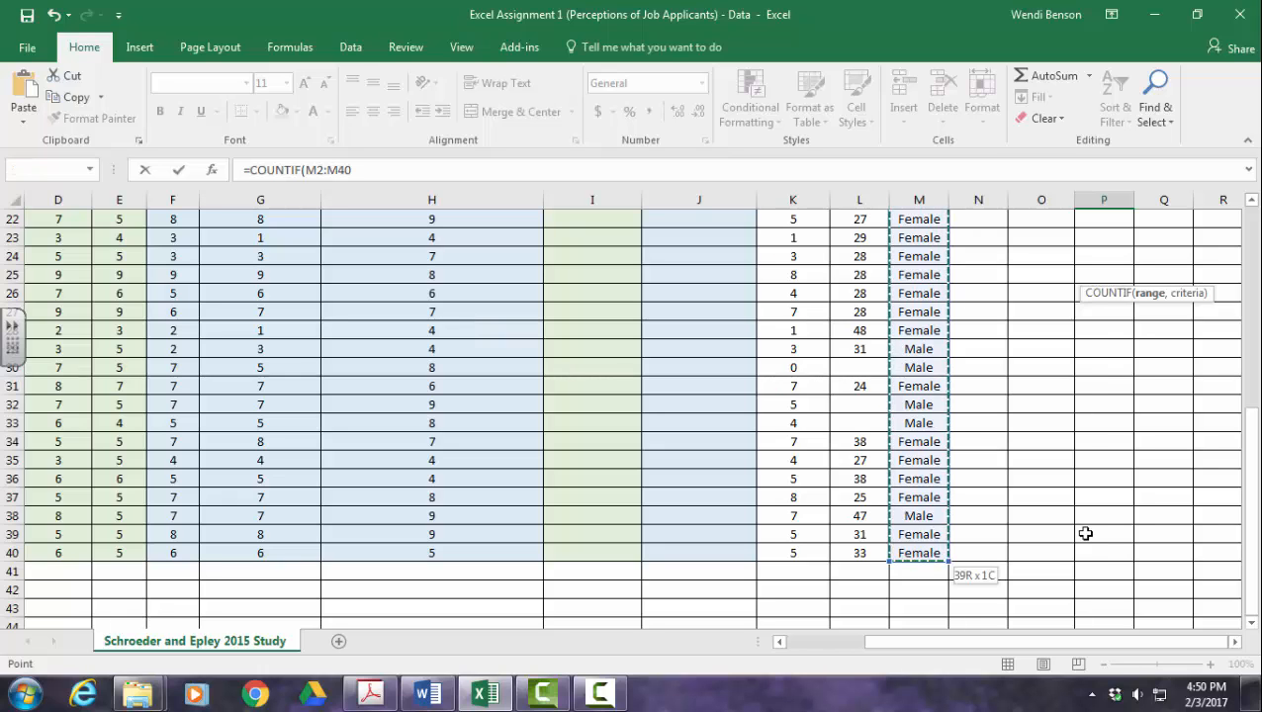
scroll(1081, 533, "up", 7)
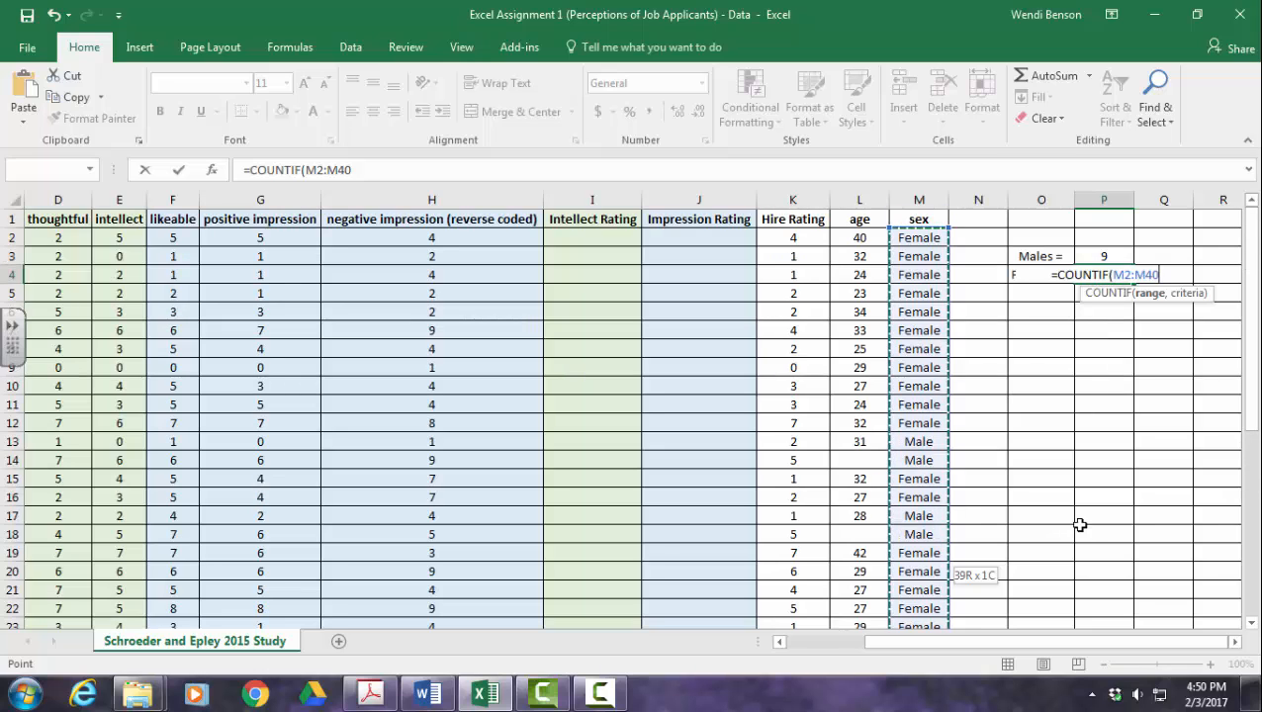
type(",")
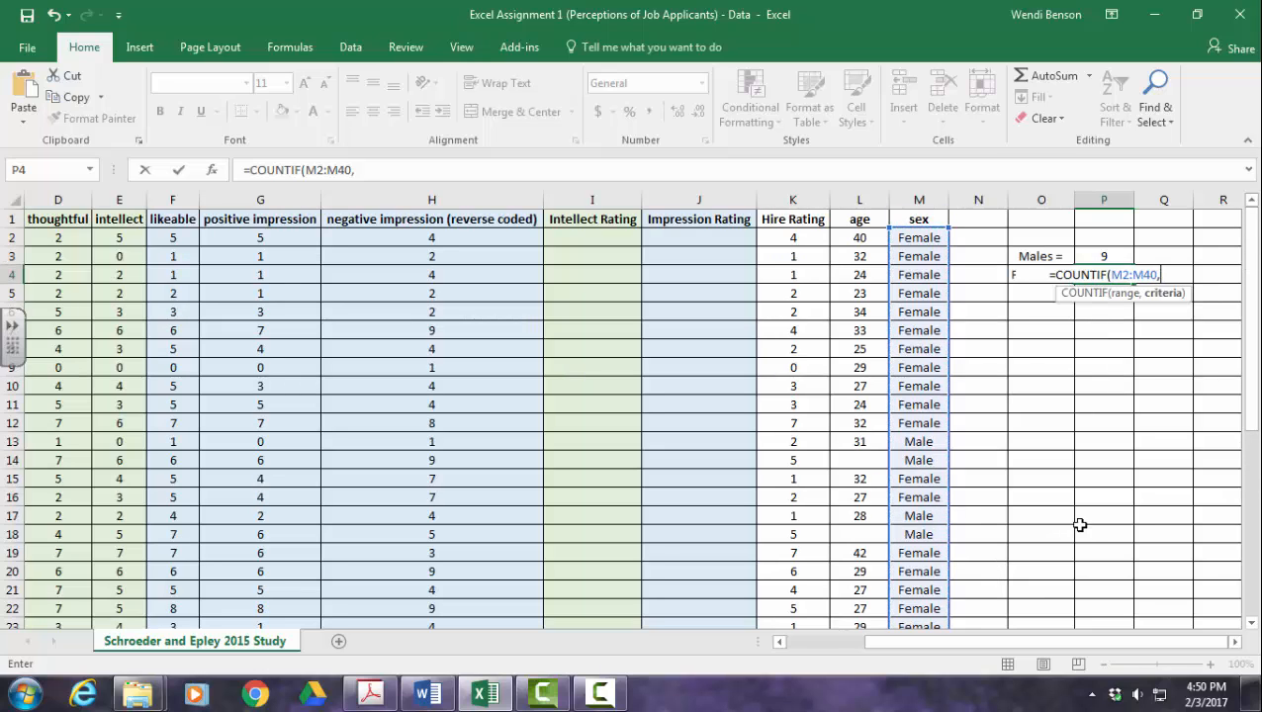
left_click(924, 238)
key("Return")
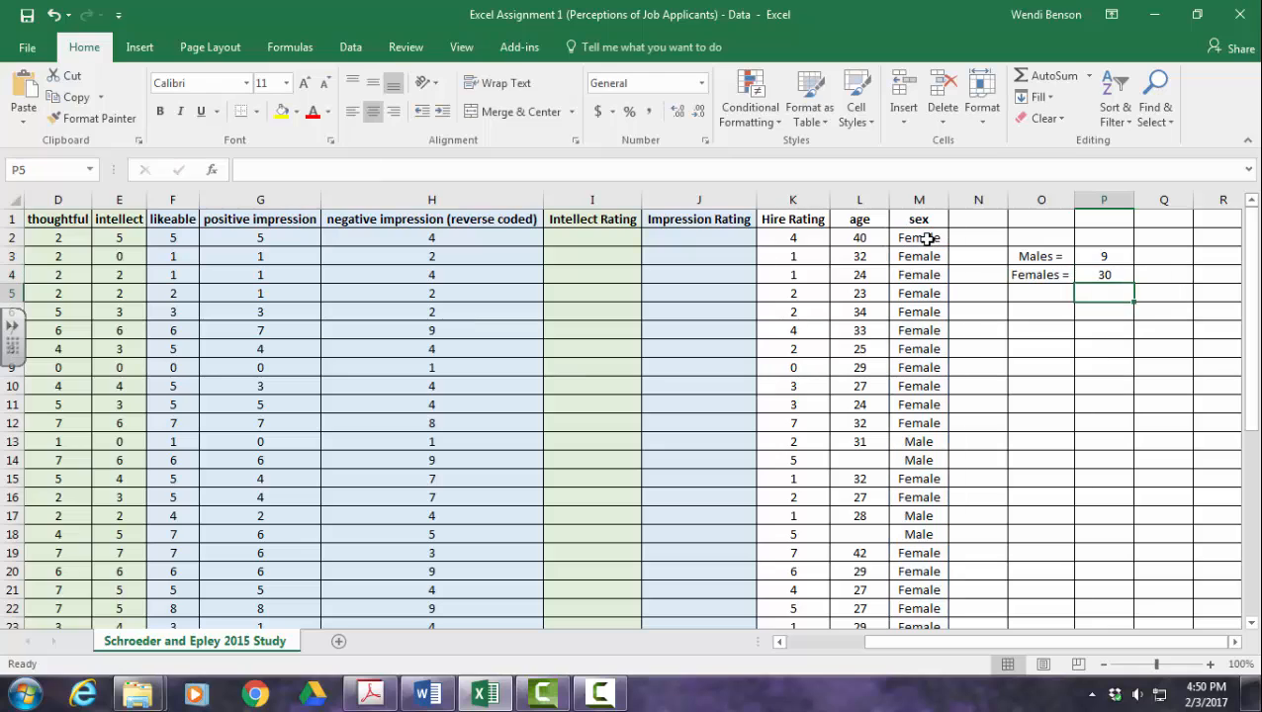
- Copy cells O3:P4 and paste them into the Word assignment over the "Number of males =" and "Number of females =" lines under question 1
left_click_drag(1028, 254, 1097, 272)
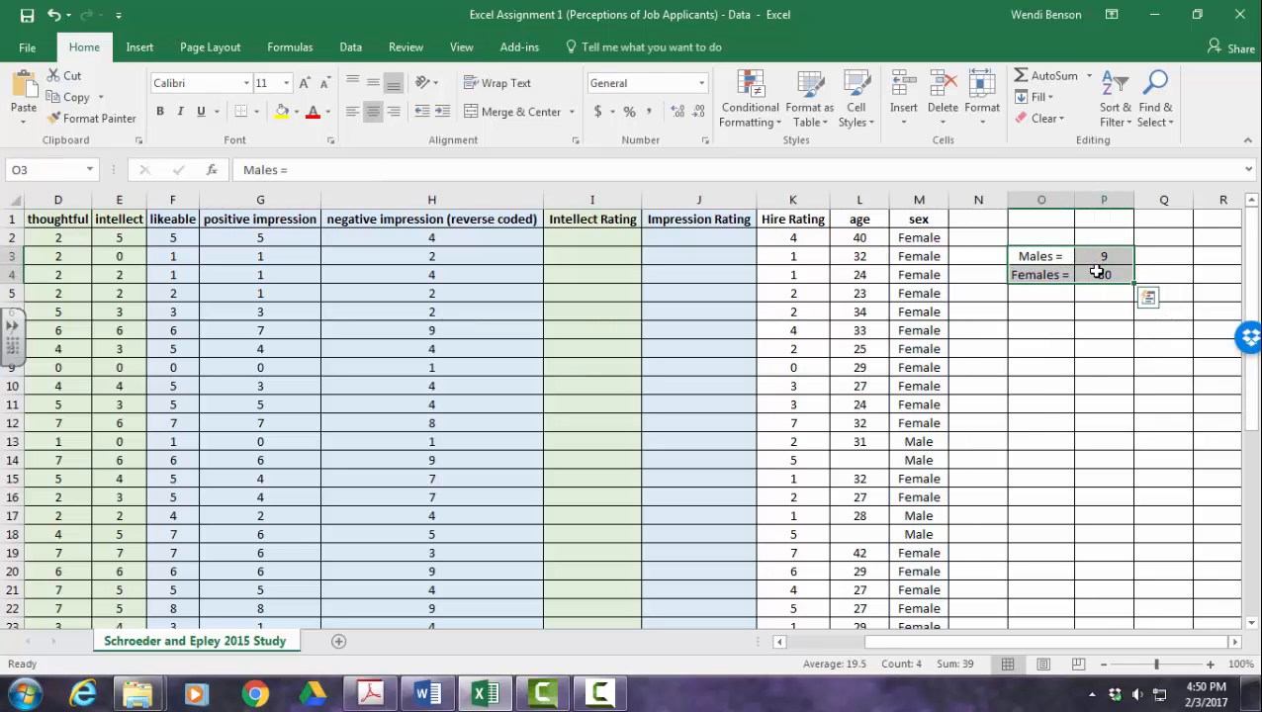
key("ctrl+c")
left_click(427, 693)
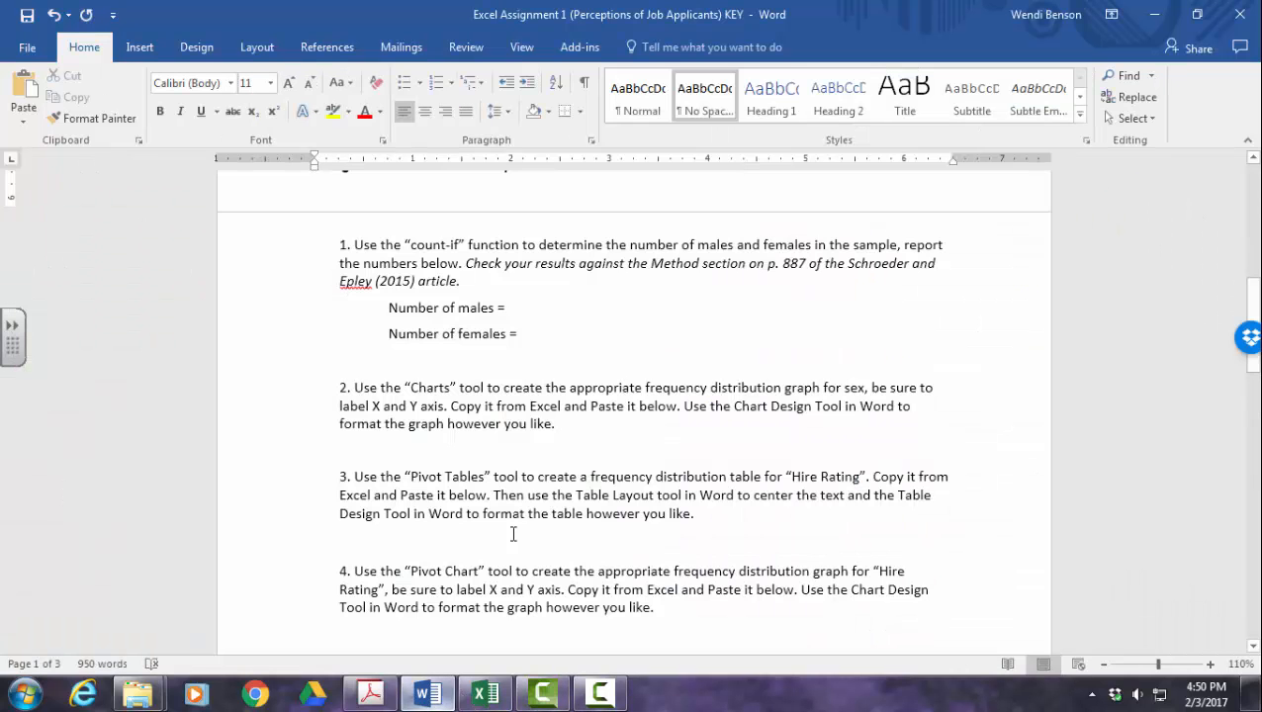
left_click_drag(388, 307, 523, 335)
key("ctrl+v")
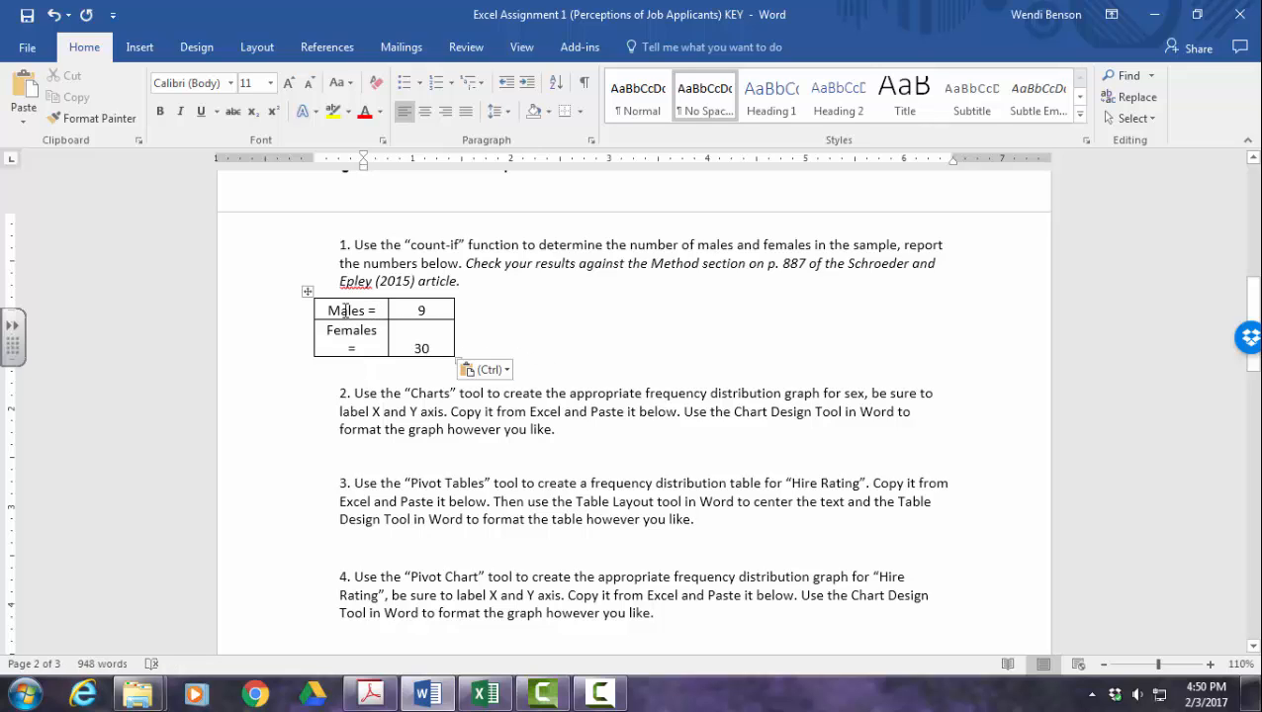
- AutoFit the pasted males and females table to its contents and indent it beneath the text of question 1
left_click(308, 292)
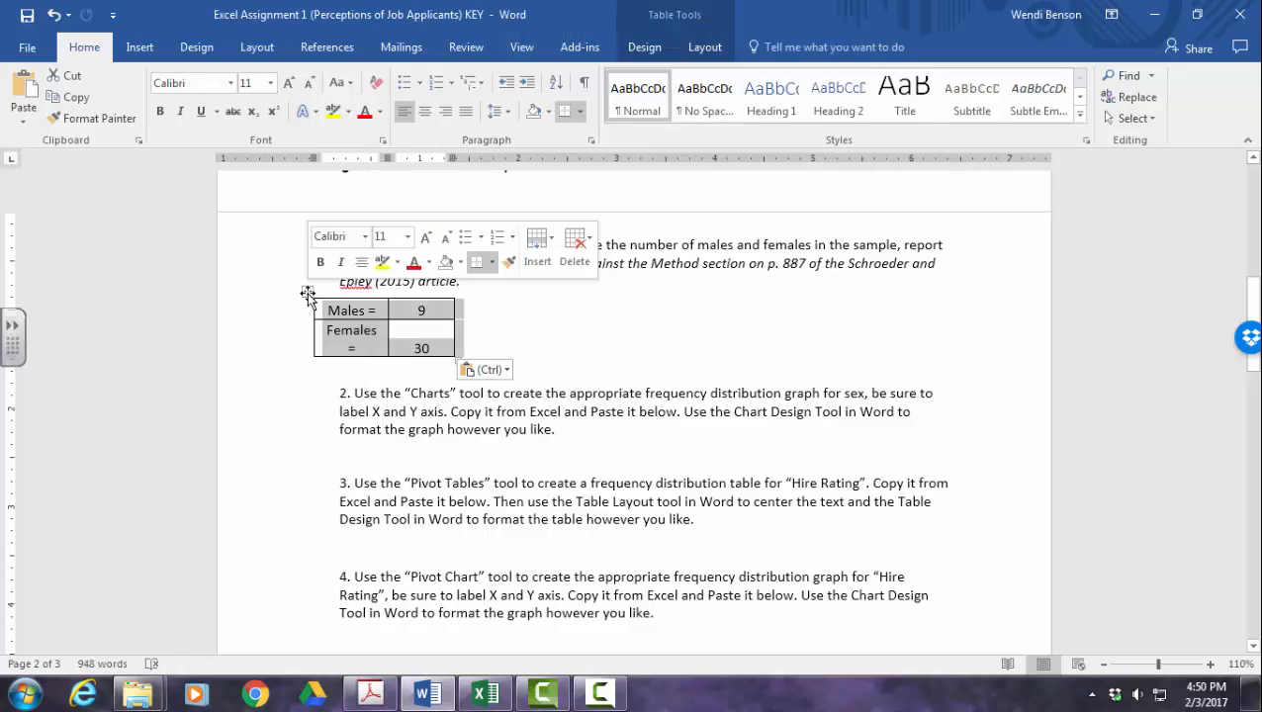
left_click(702, 47)
left_click(600, 117)
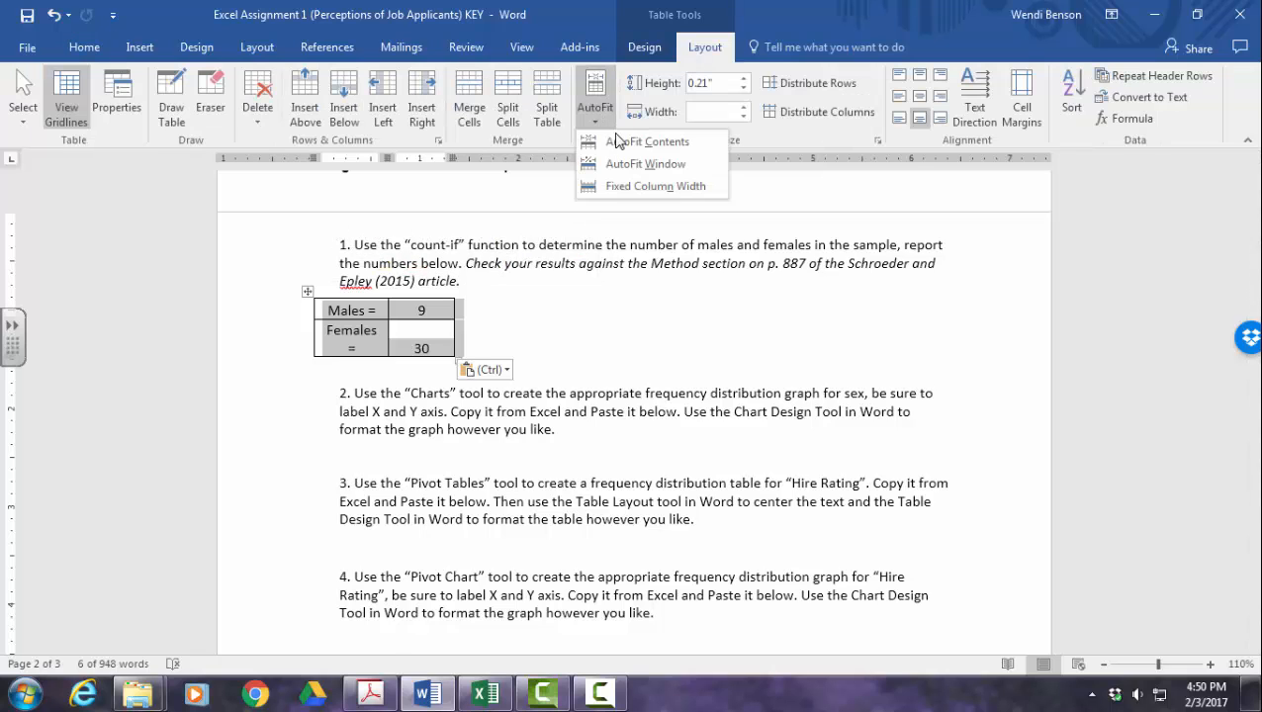
left_click(616, 136)
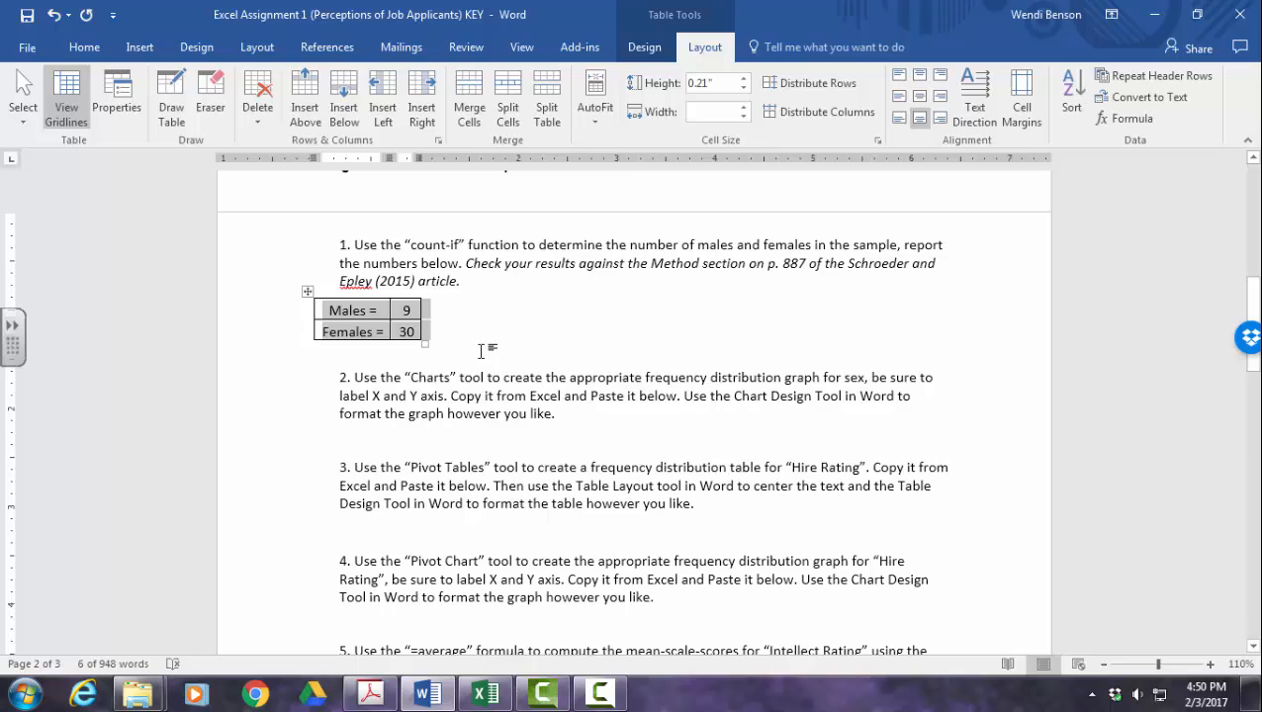
left_click_drag(306, 291, 361, 293)
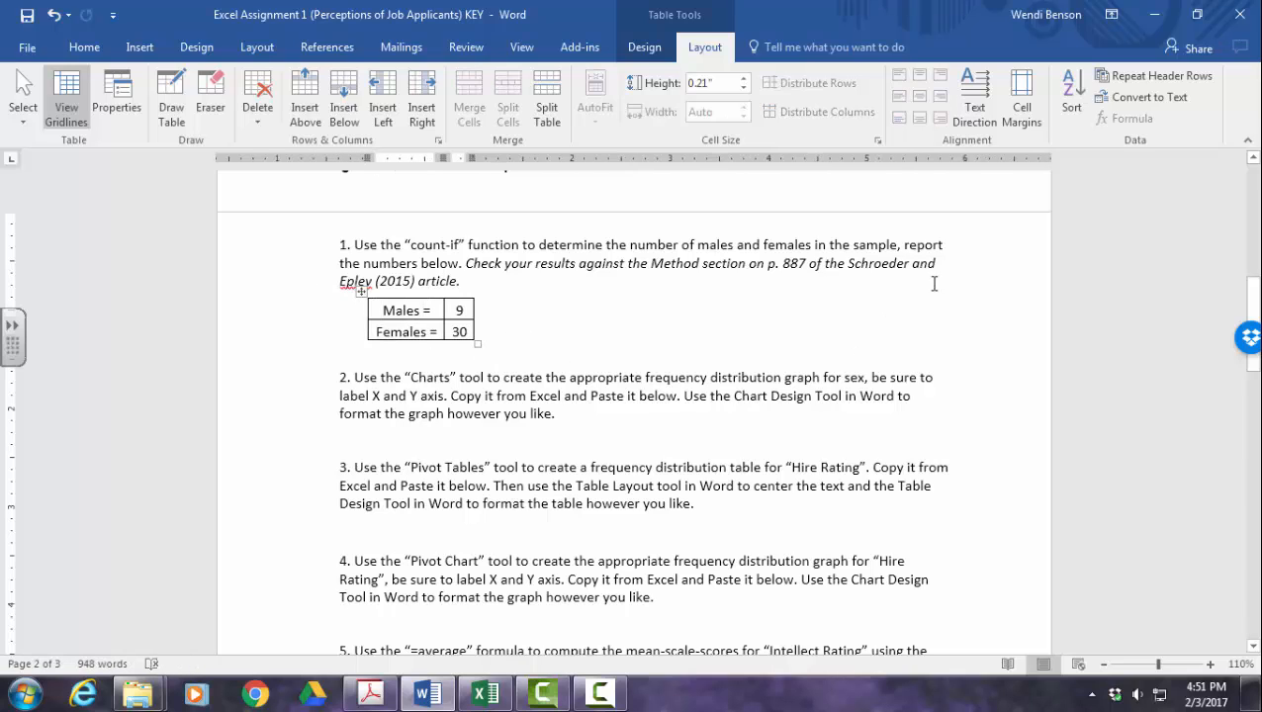
- Check the number of males against the Method section of the article in Acrobat and read question 2 in the Word assignment
left_click(374, 698)
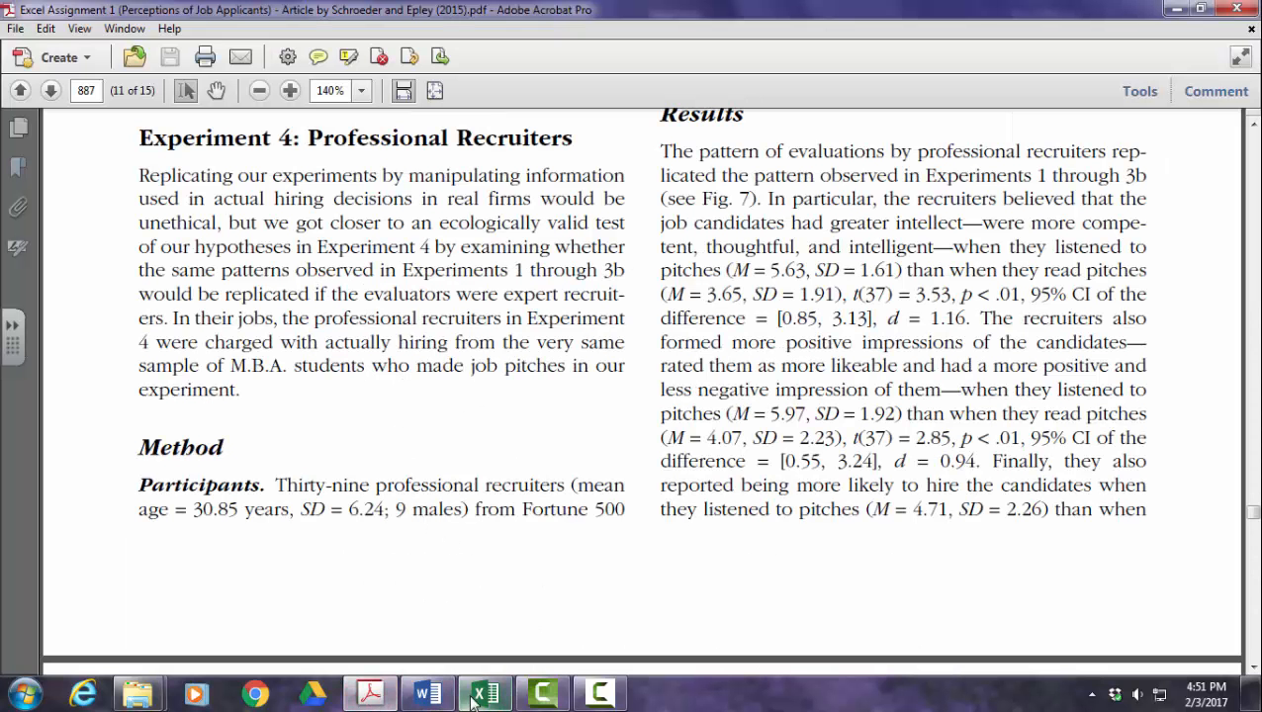
left_click(428, 696)
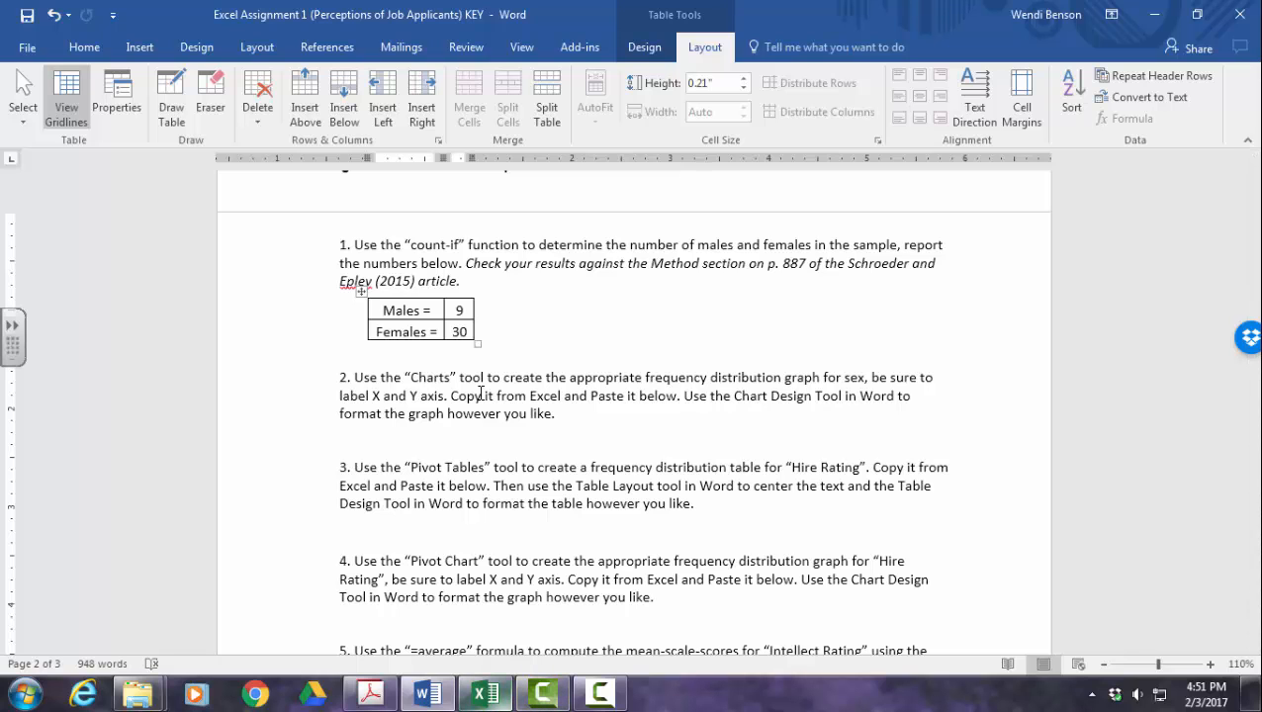
- Switch to the Excel data workbook and remove the equals signs from the labels in cells O3 and O4, leaving "Males" and "Females"
left_click(484, 694)
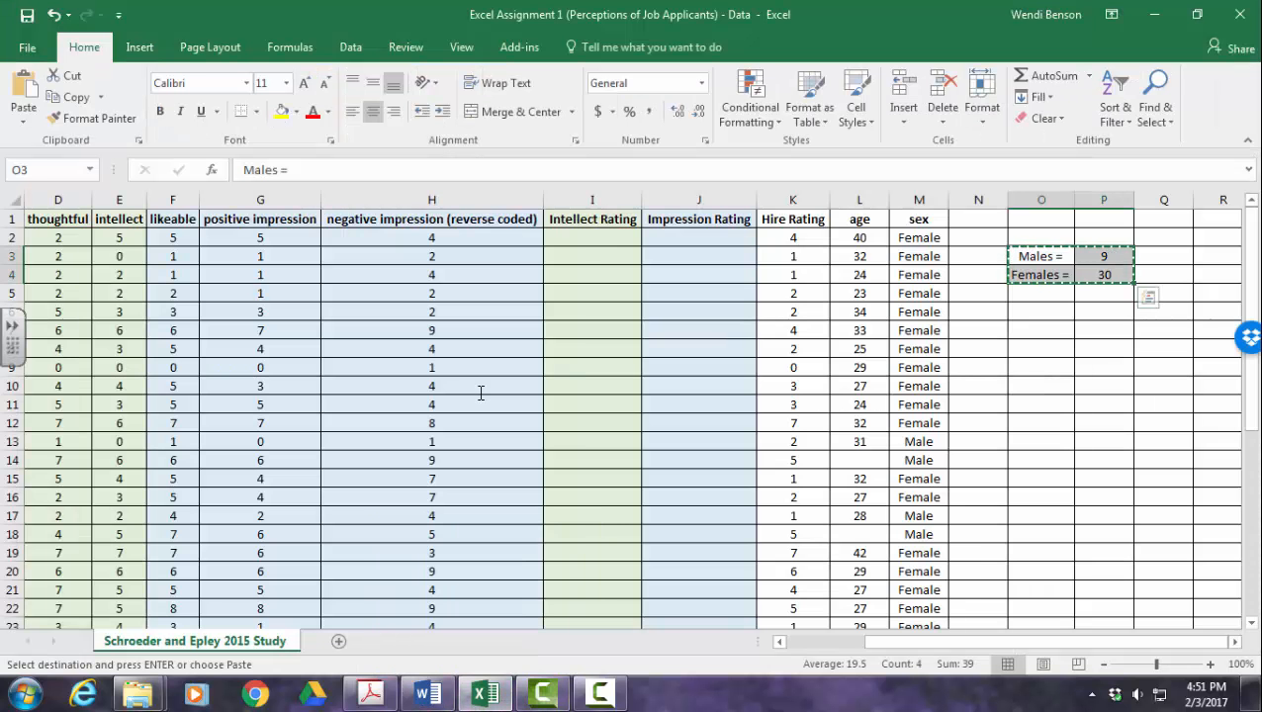
left_click(1040, 423)
double_click(1040, 404)
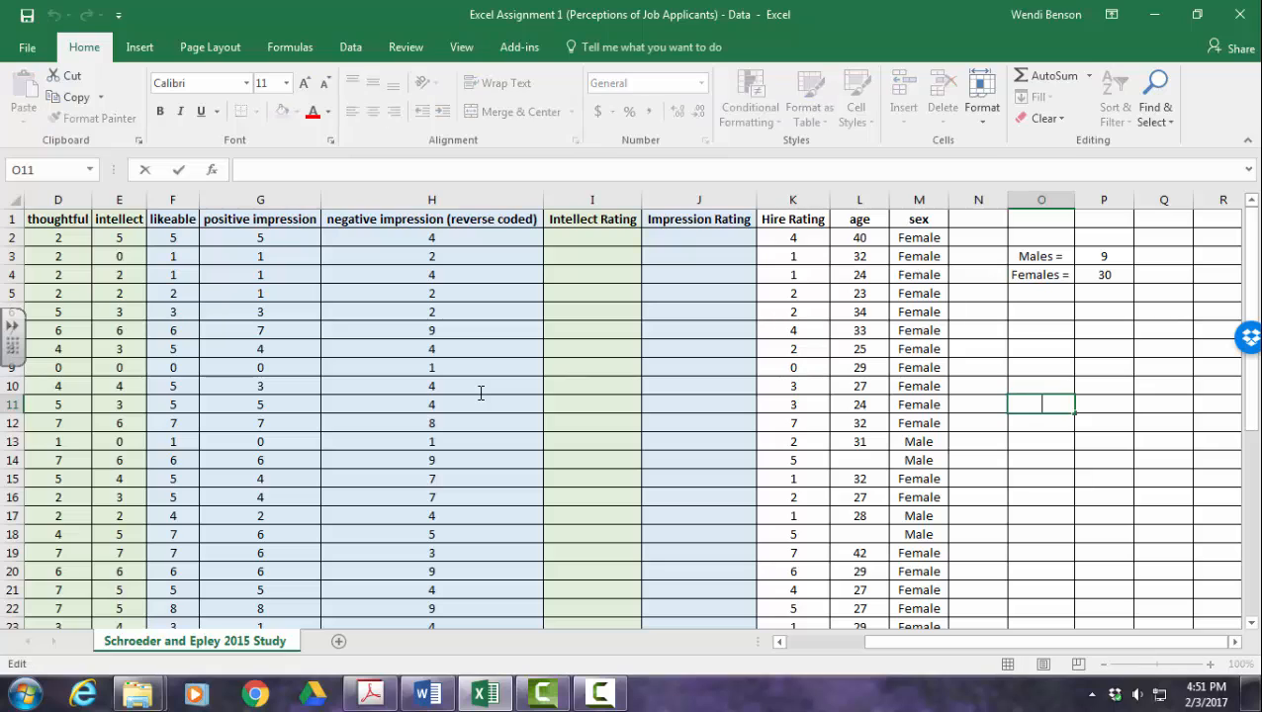
left_click_drag(1040, 256, 1104, 275)
left_click(1040, 294)
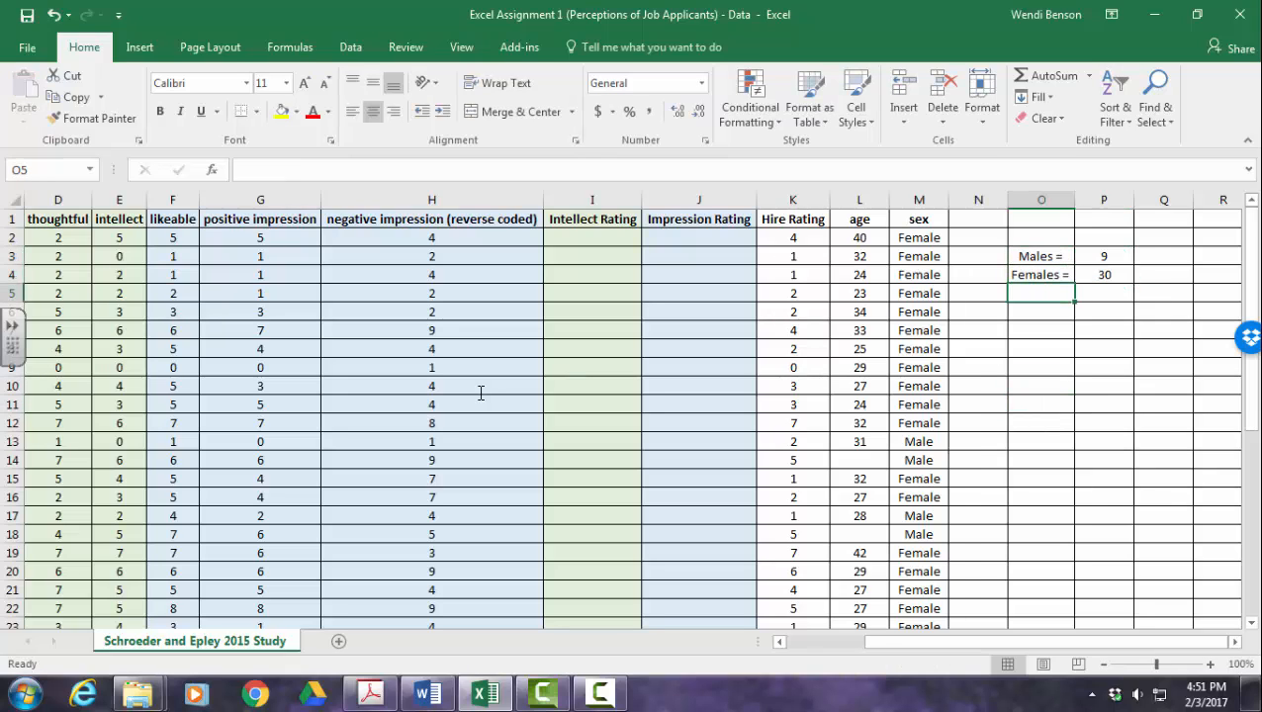
left_click(1048, 275)
double_click(1062, 257)
key("BackSpace")
key("BackSpace")
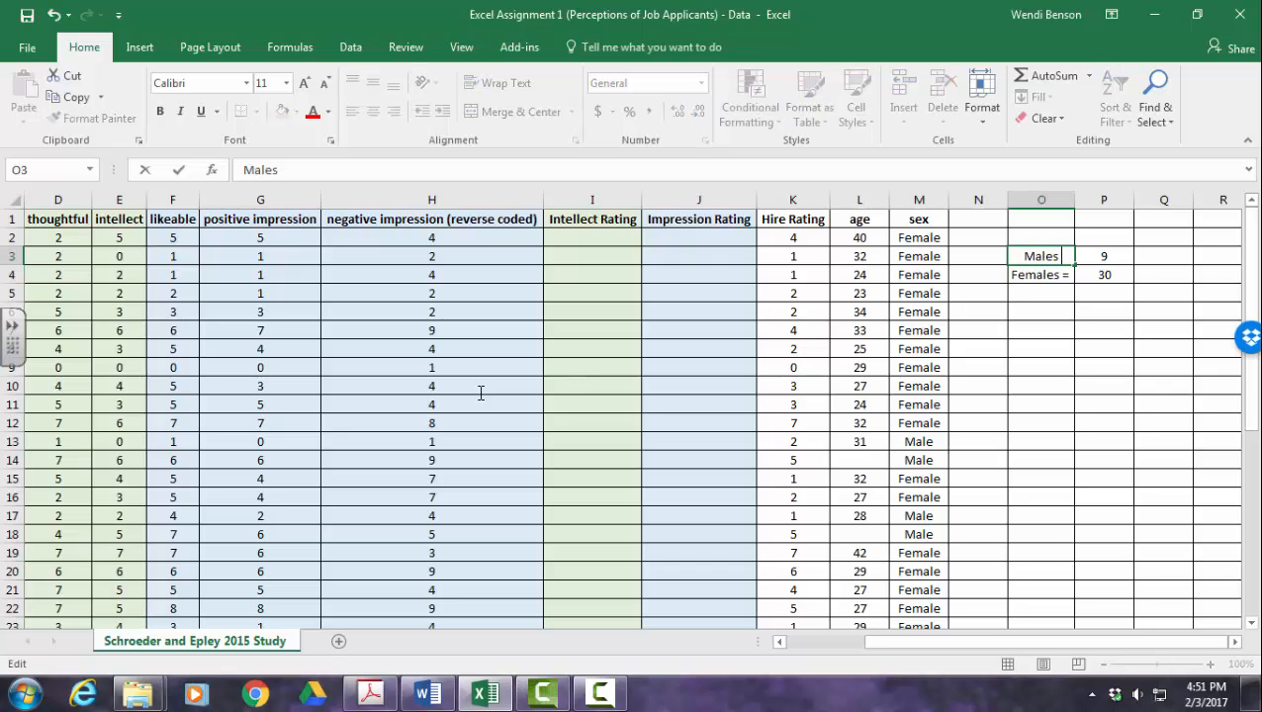
key("Return")
key("F2")
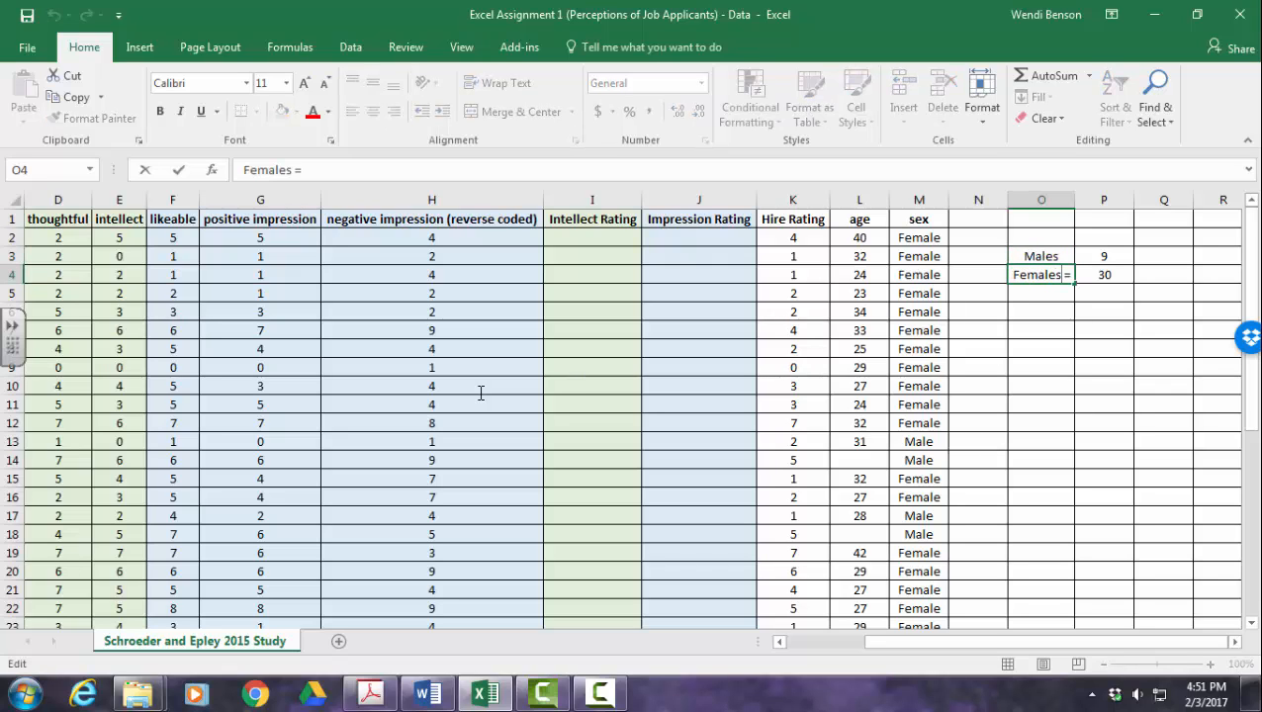
key("BackSpace")
key("BackSpace")
key("Return")
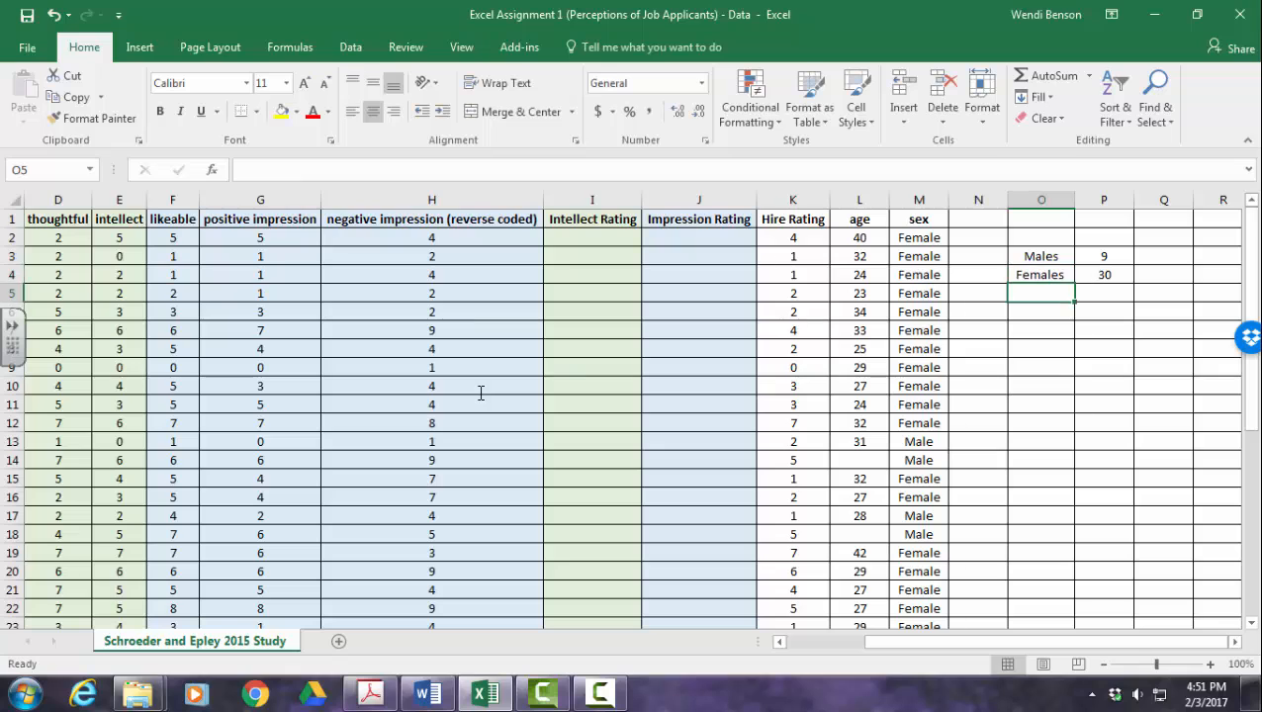
- Insert a 2-D clustered column chart from cells O3:P4 and move it beside the counts, clear of the data columns
key("Up")
key("Up")
key("shift+Right")
key("shift+Down")
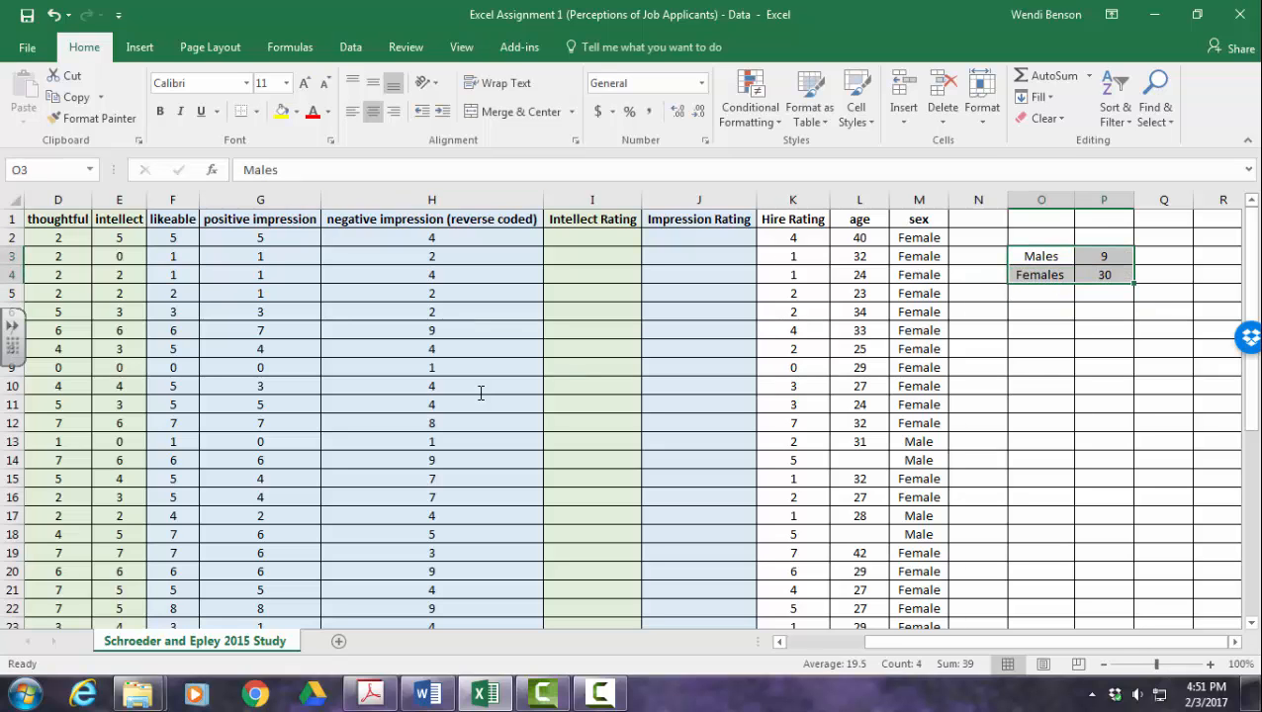
left_click(140, 47)
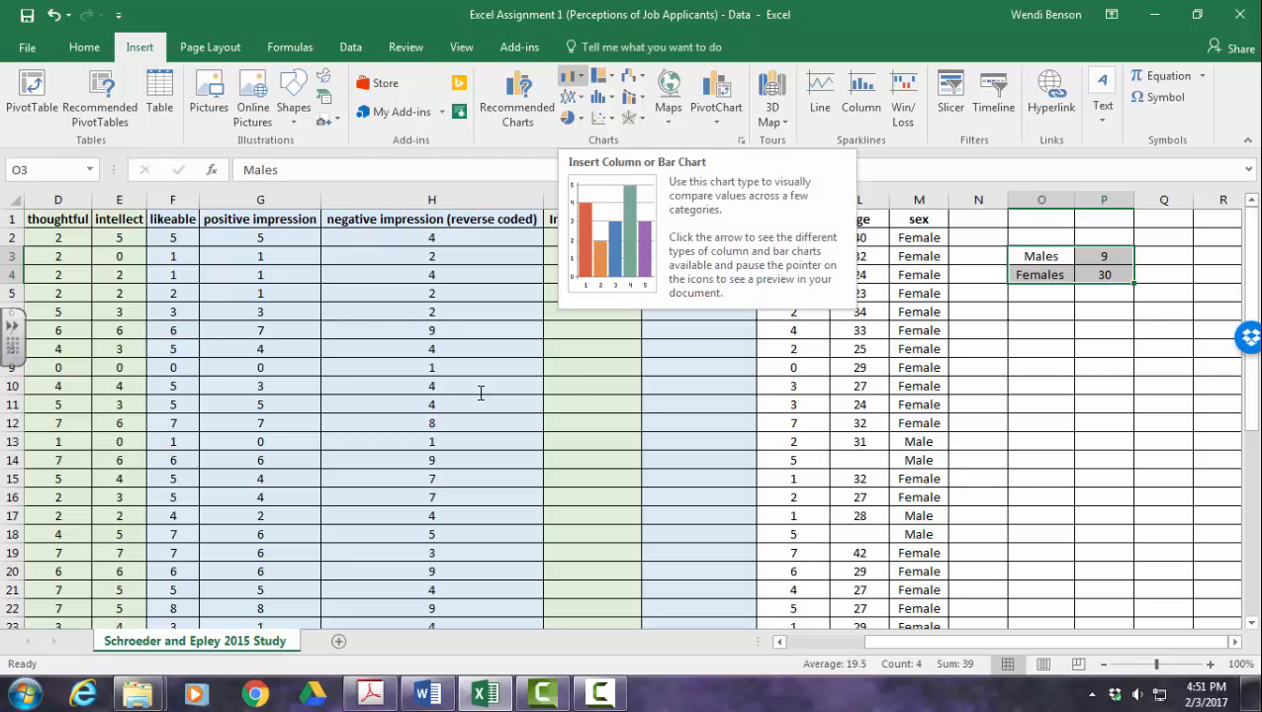
left_click(579, 76)
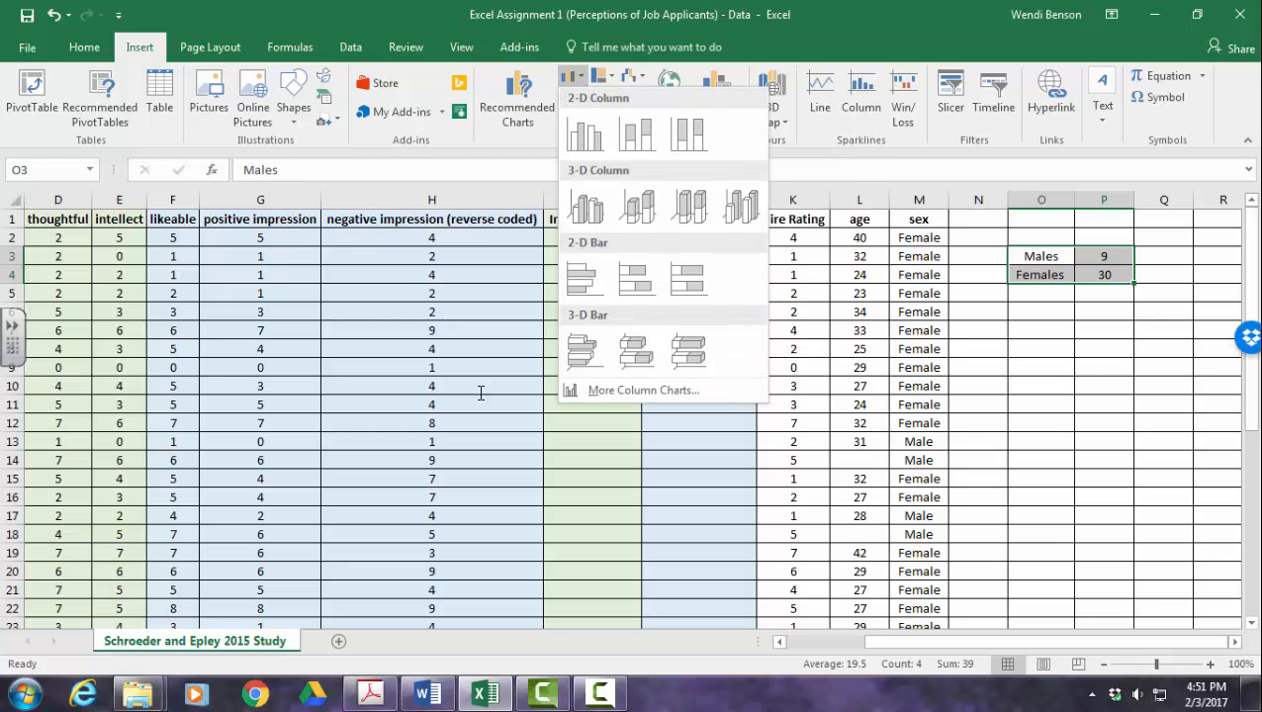
left_click(583, 133)
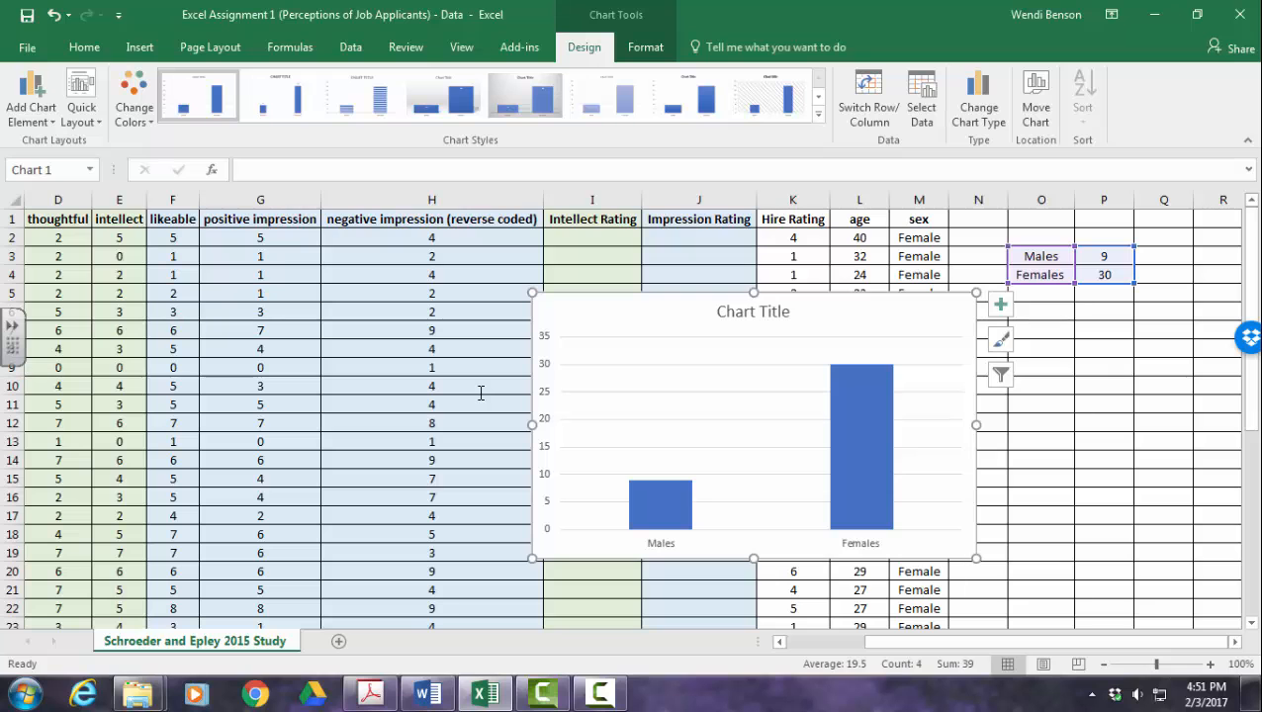
mouse_move(807, 311)
left_mouse_down()
mouse_move(869, 348)
mouse_move(1236, 382)
mouse_move(1112, 312)
mouse_move(1238, 315)
mouse_move(1090, 254)
mouse_move(907, 249)
left_mouse_up()
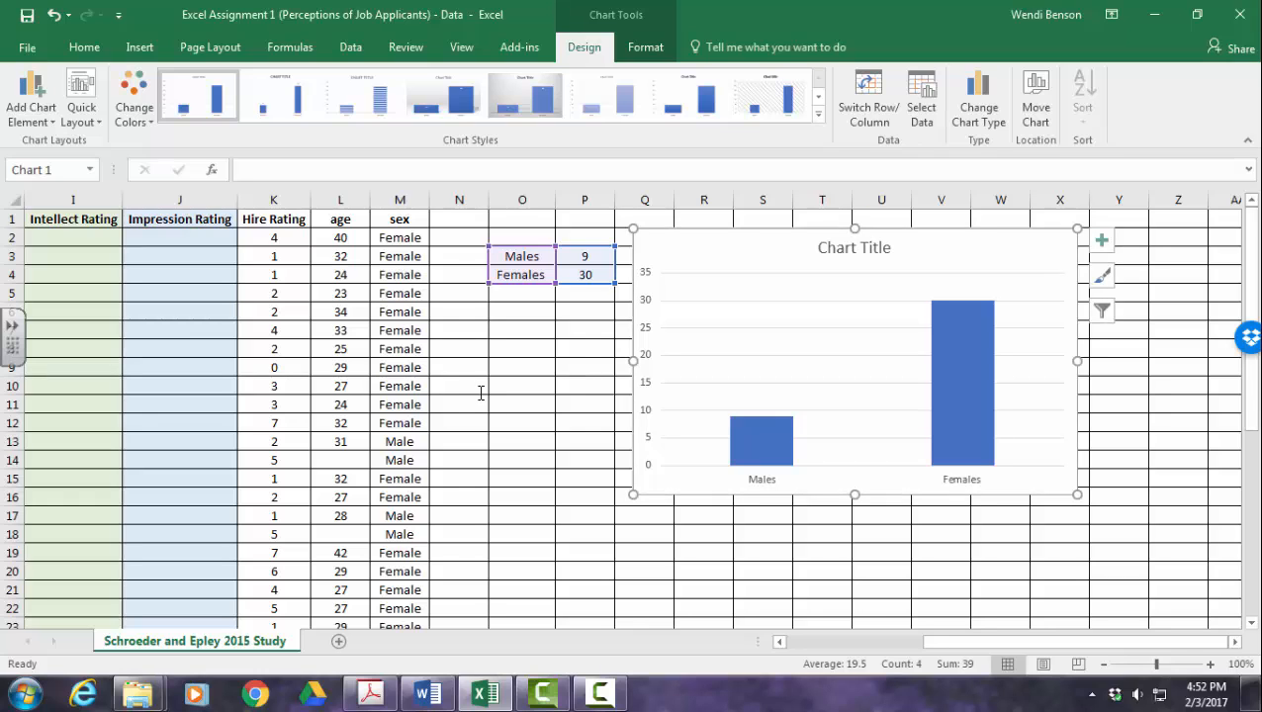
- Copy the column chart and paste it under question 2 in the Word assignment with the destination theme and embedded workbook
right_click(931, 246)
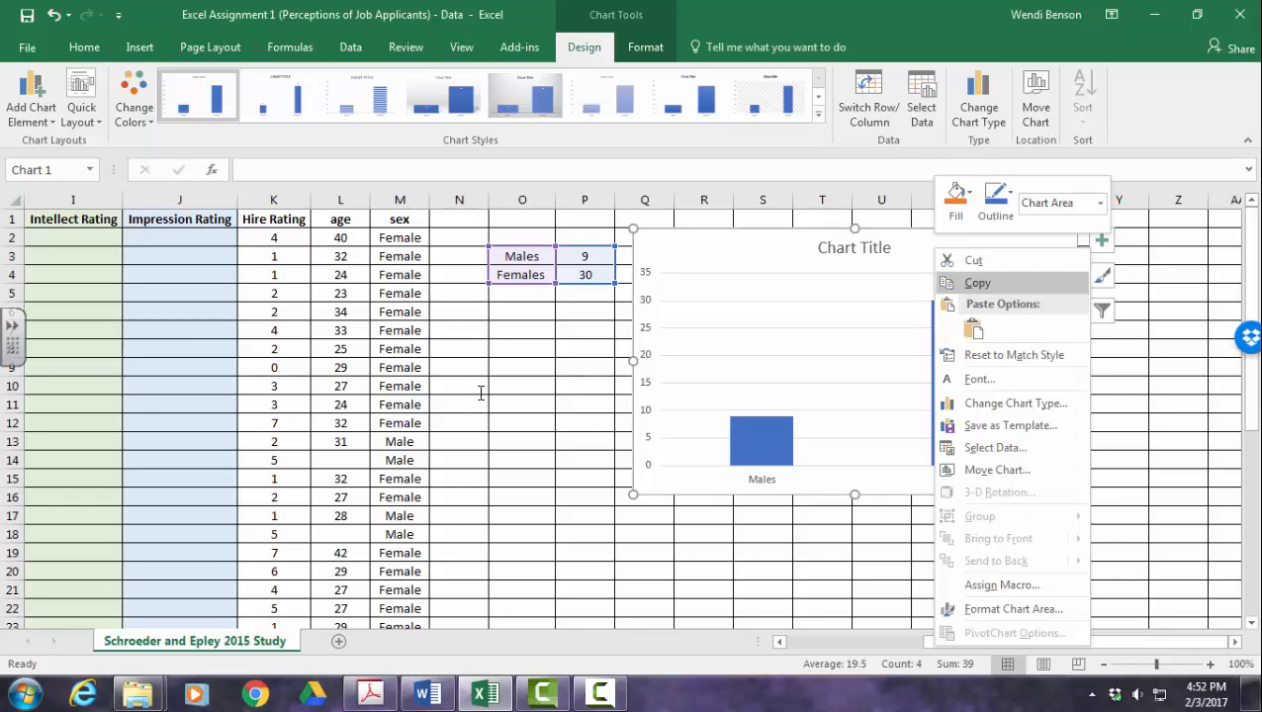
left_click(964, 283)
key("alt+Tab")
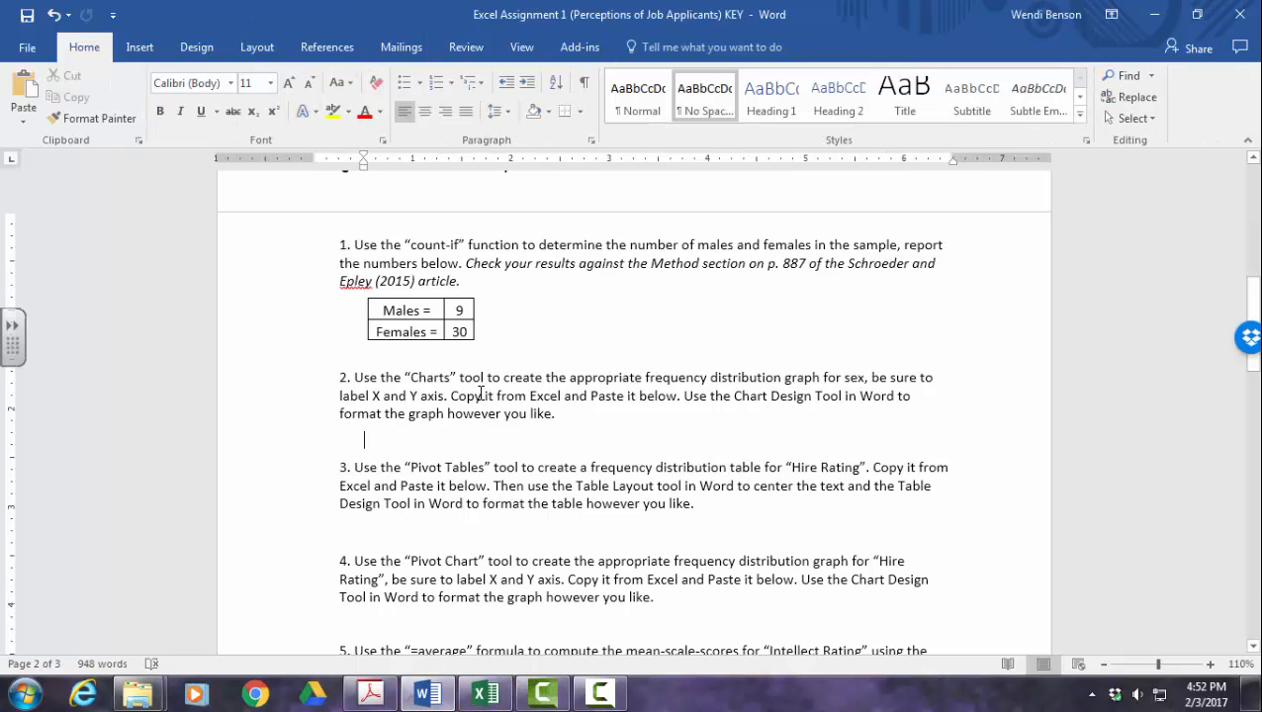
right_click(480, 393)
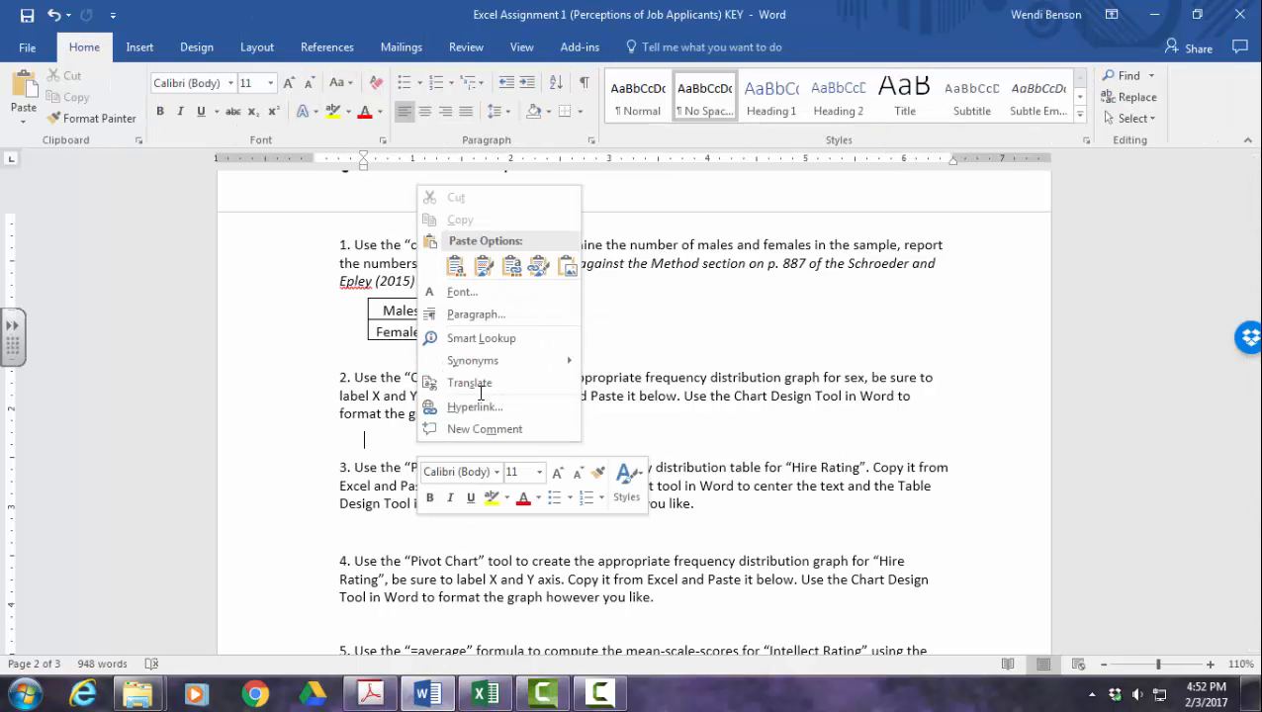
key("Left")
key("Return")
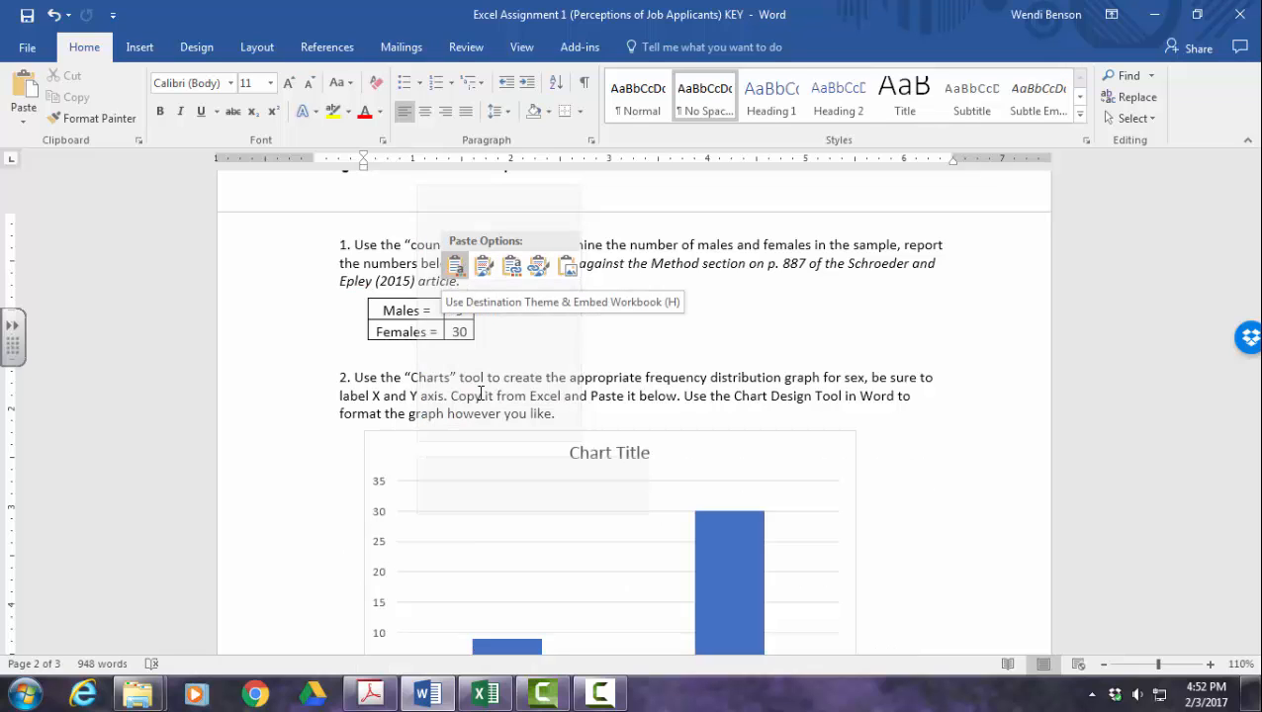
- Delete the title of the pasted chart under question 2
scroll(479, 394, "down", 3)
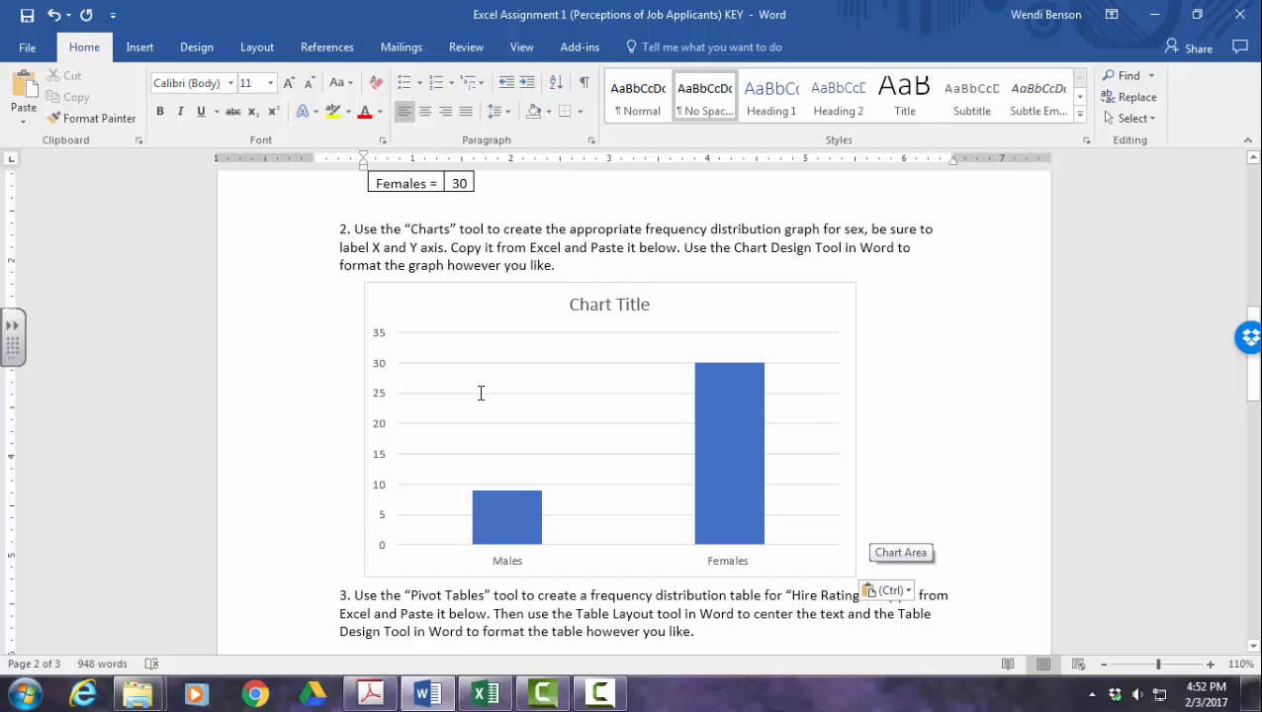
left_click(480, 392)
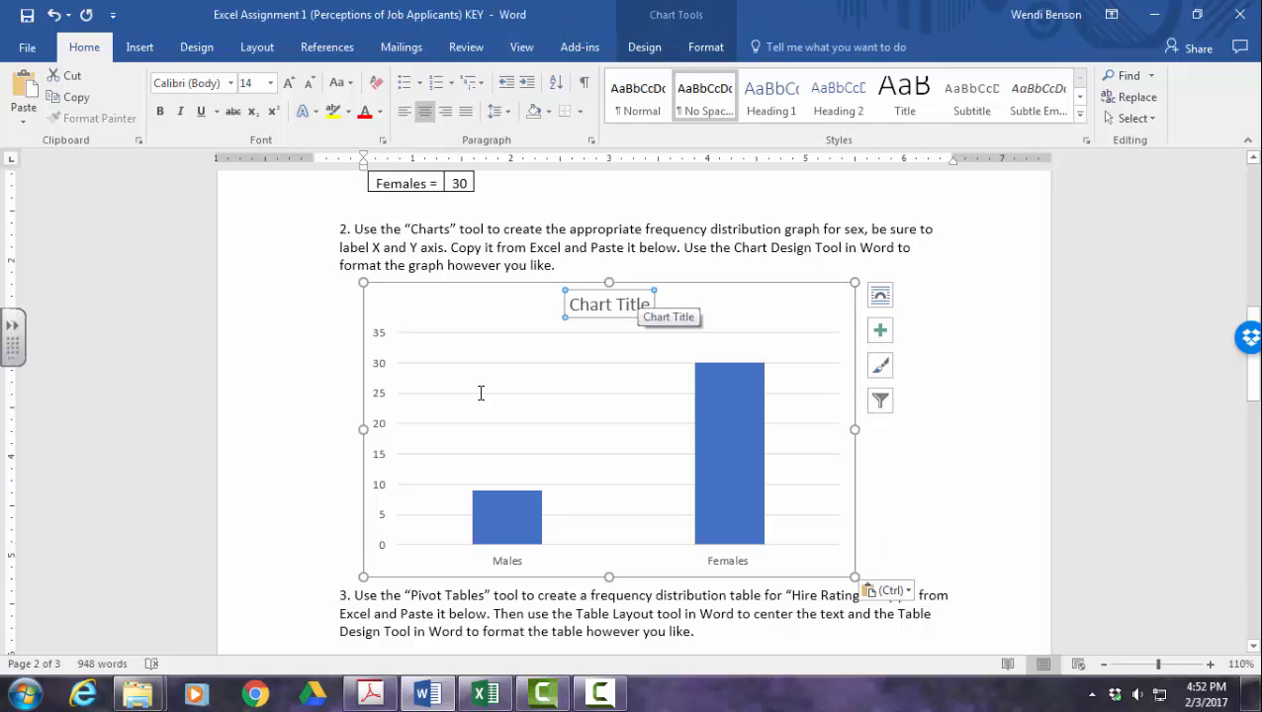
key("Delete")
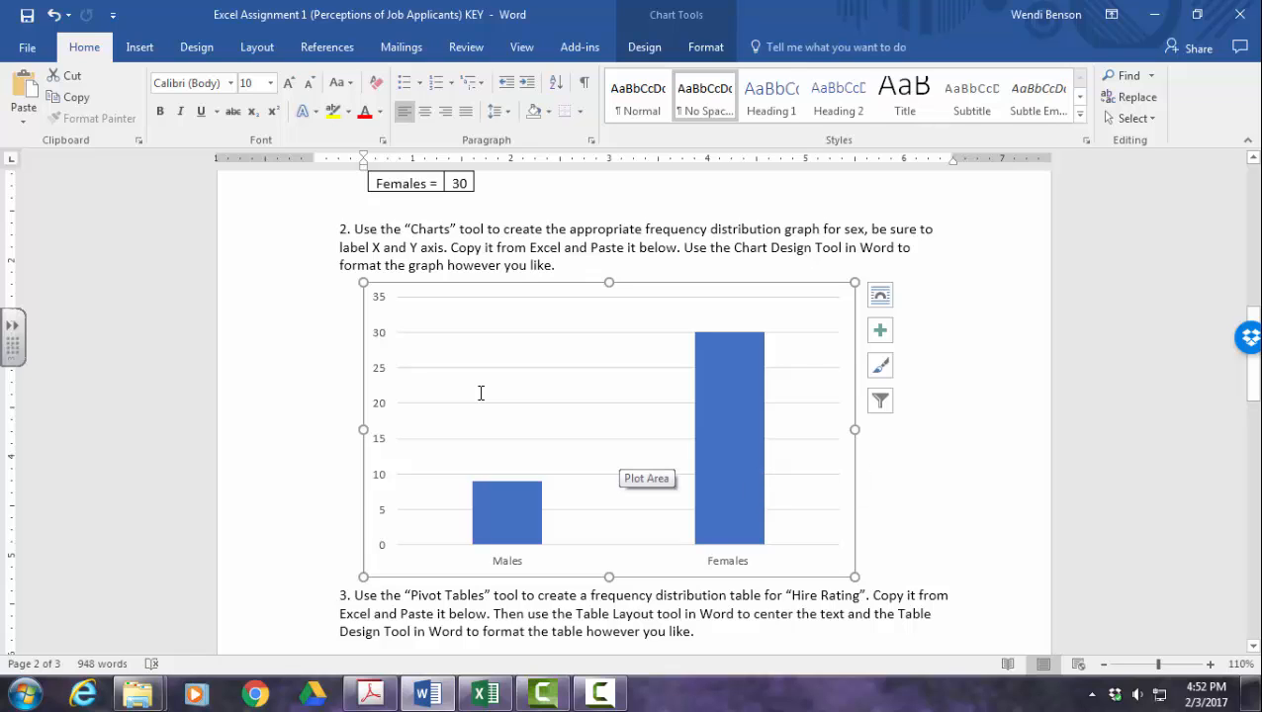
- Add a primary horizontal and a primary vertical axis title to the chart
left_click(705, 47)
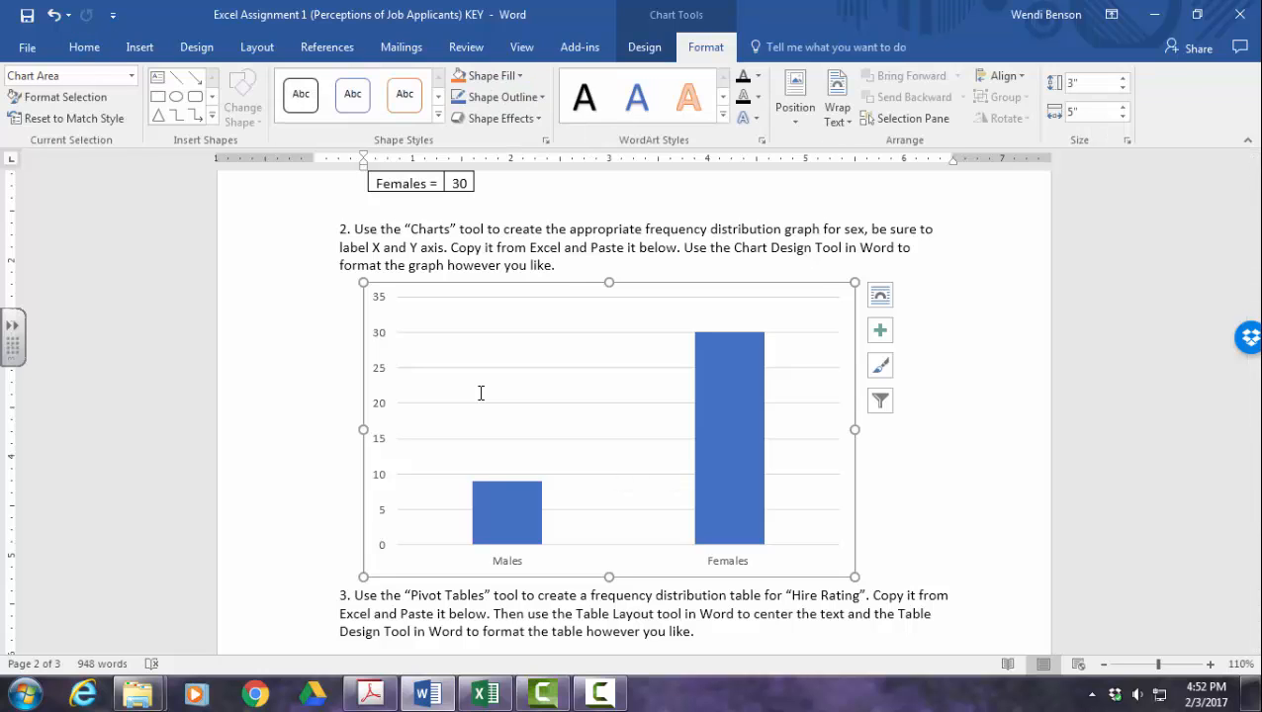
left_click(645, 47)
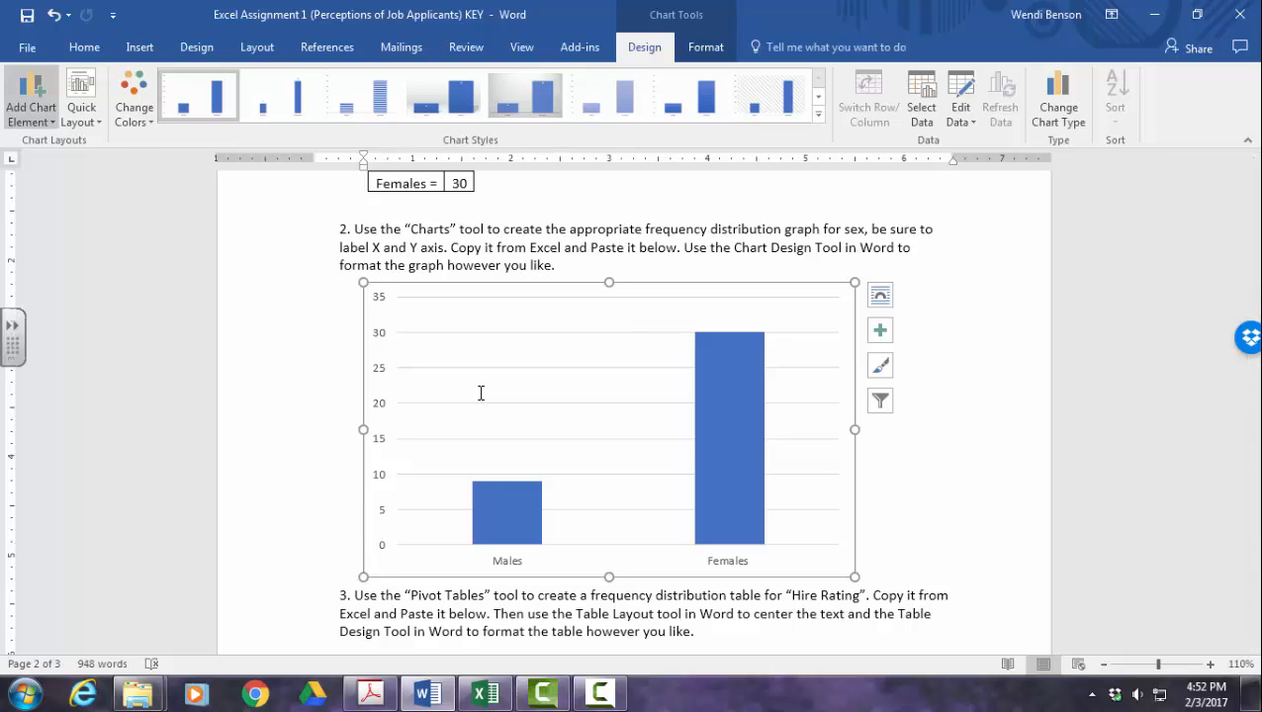
left_click(31, 98)
mouse_move(59, 163)
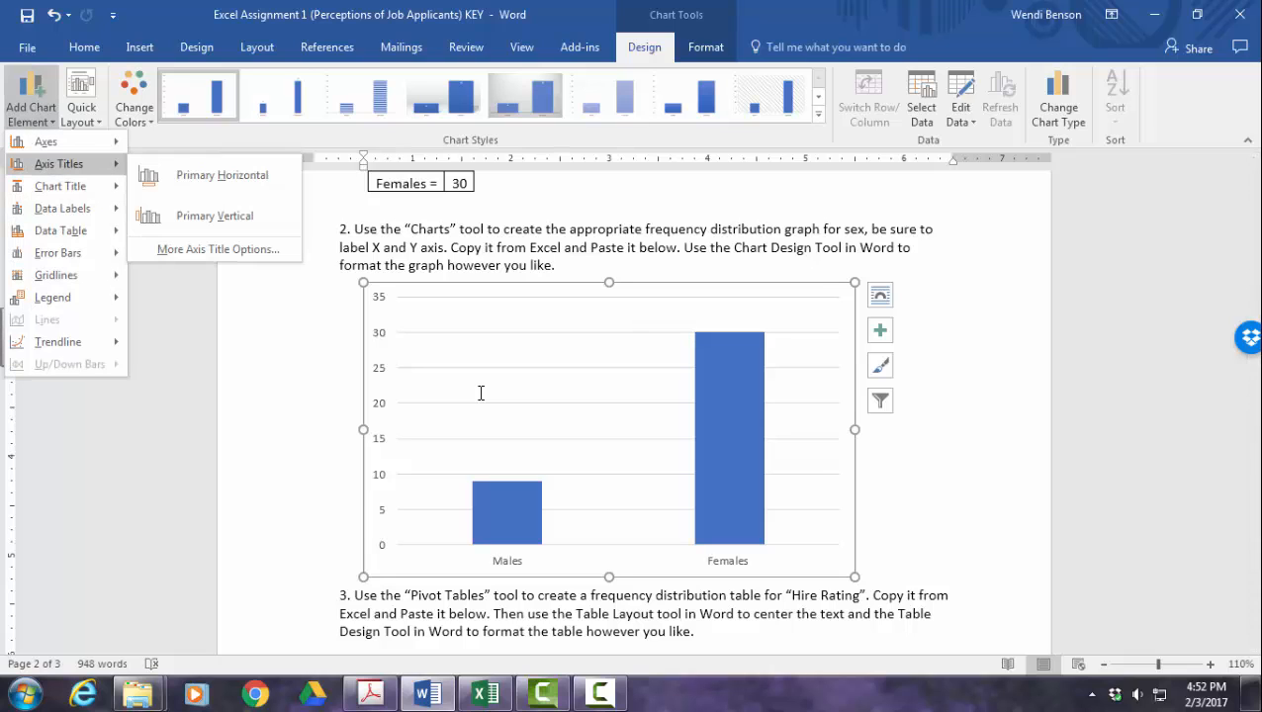
left_click(221, 175)
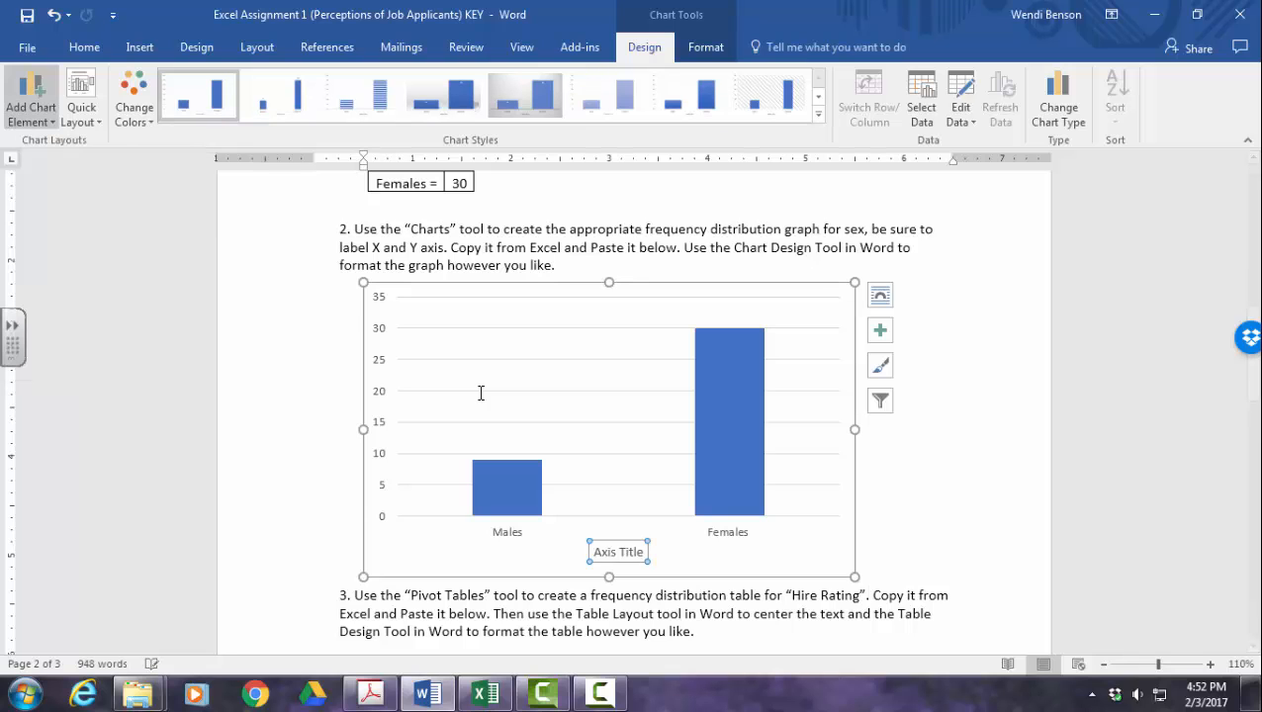
left_click(30, 99)
mouse_move(59, 163)
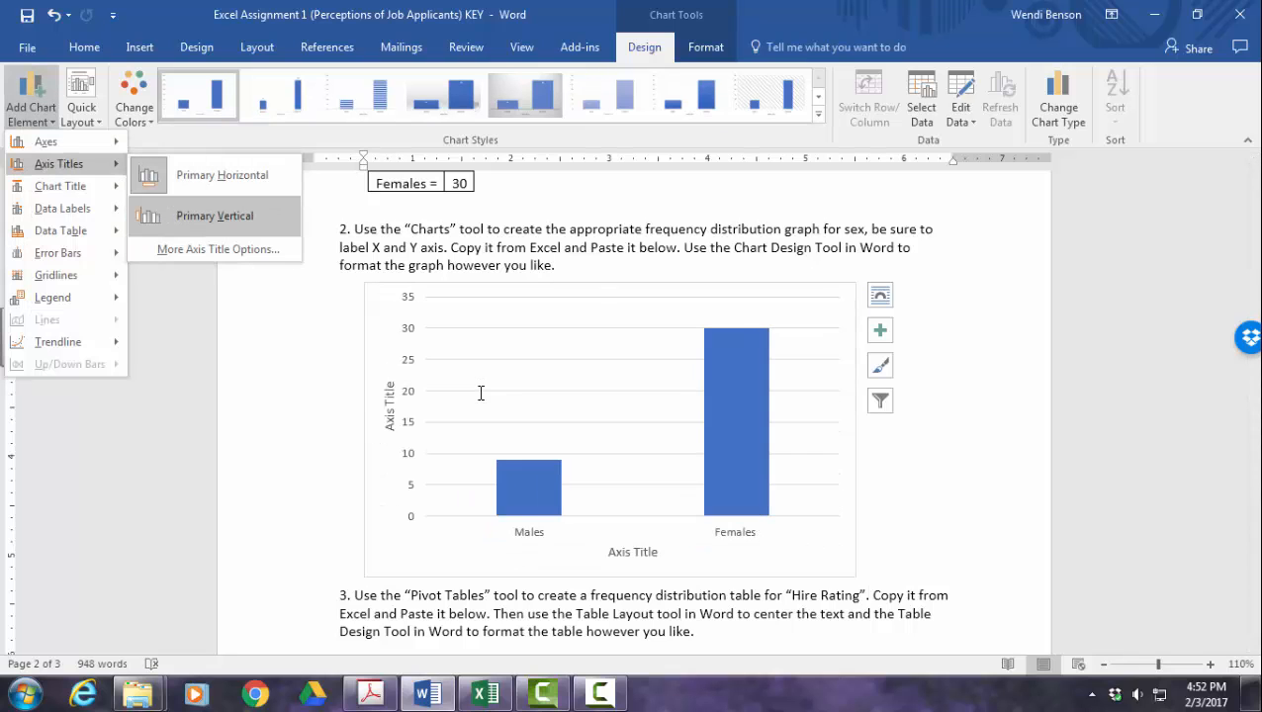
left_click(221, 214)
- Label the chart's horizontal axis "Sex"
key("Tab")
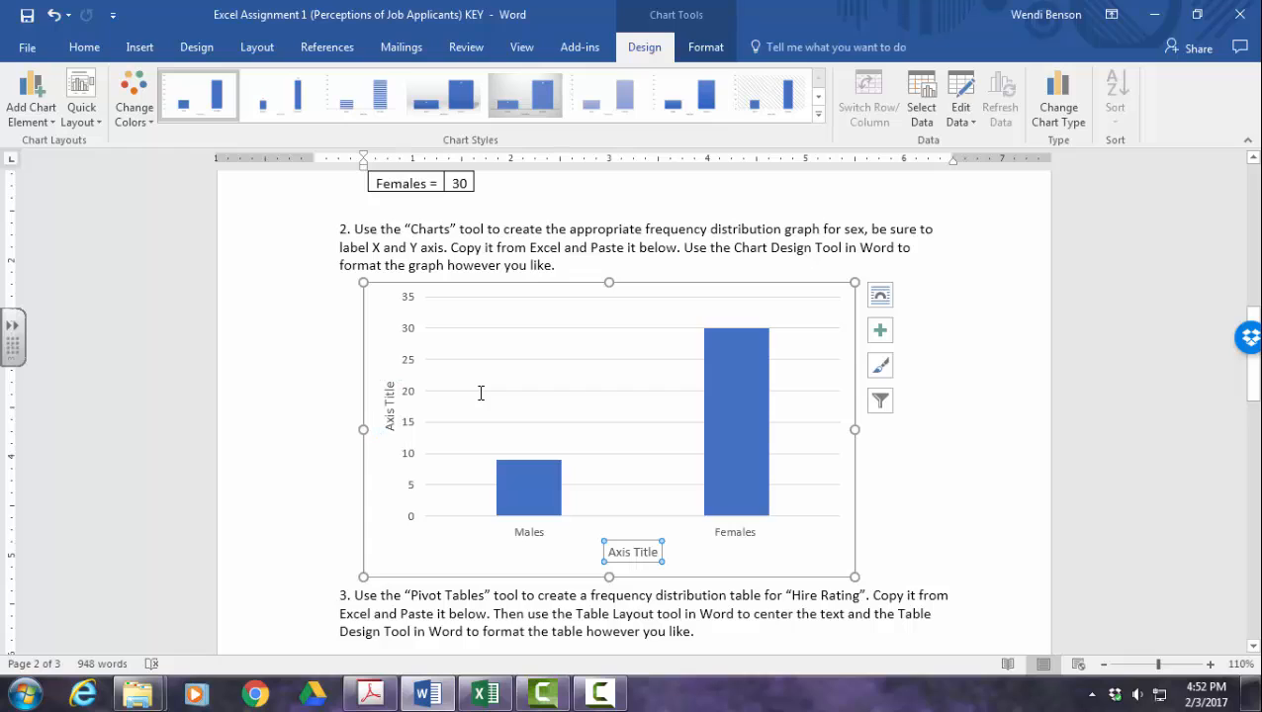
key("Return")
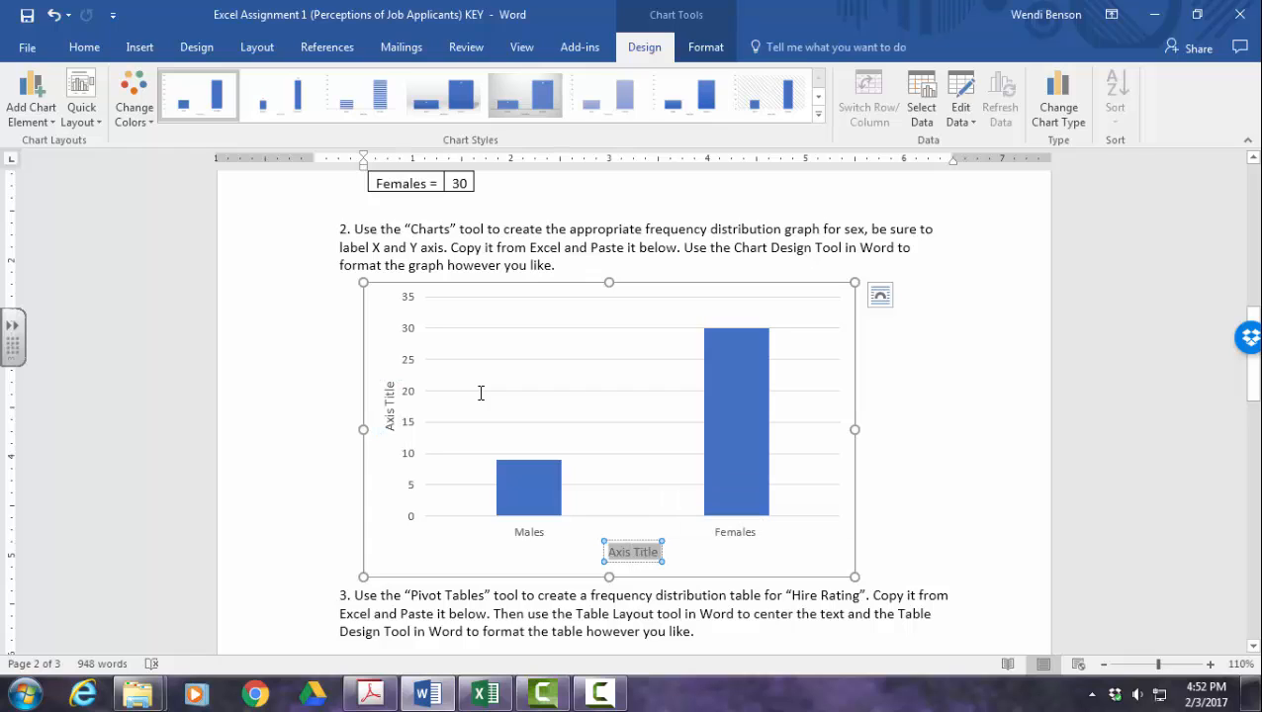
type("Sex")
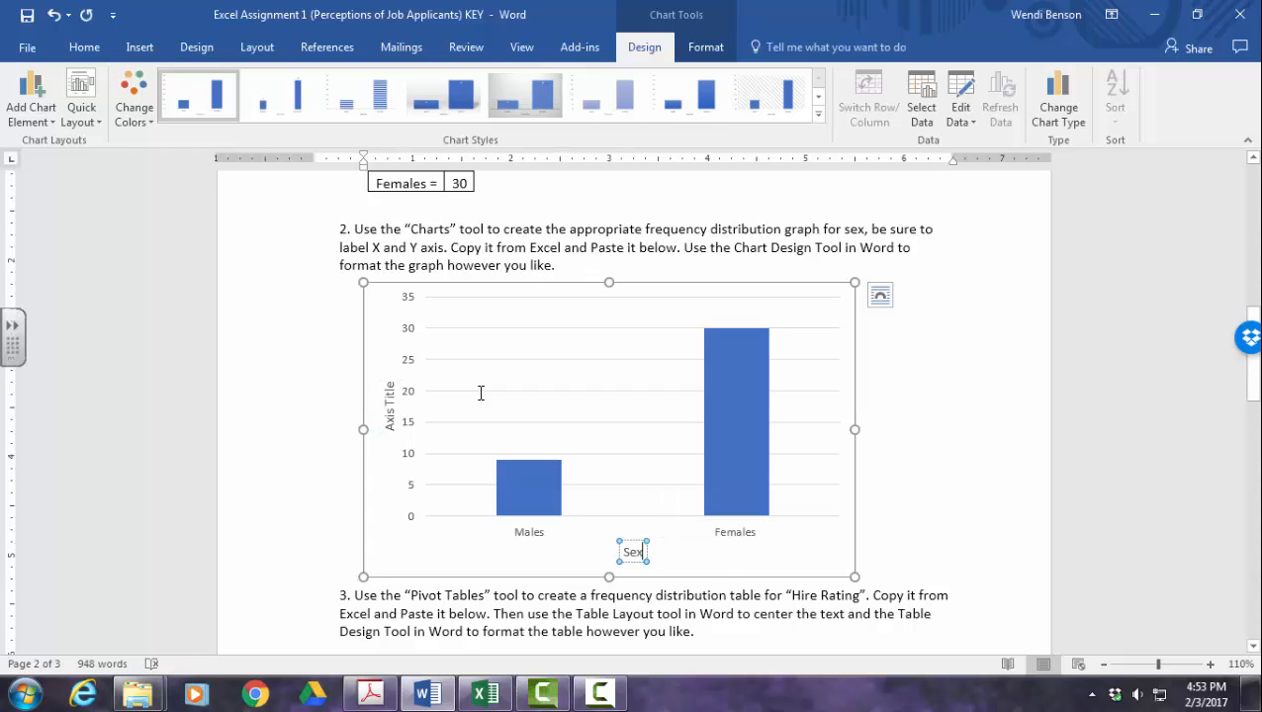
- Label the chart's vertical axis "Number of Participants"
key("shift+Tab")
key("Return")
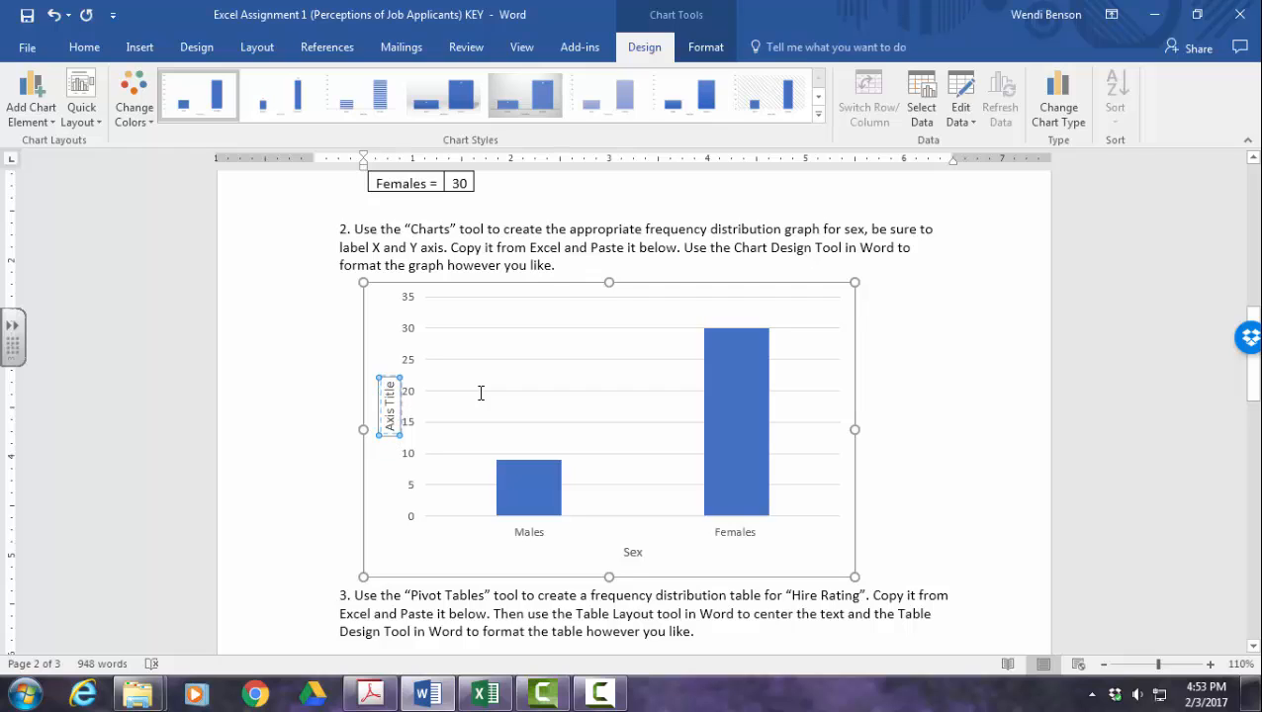
key("Escape")
left_click_drag(389, 381, 389, 431)
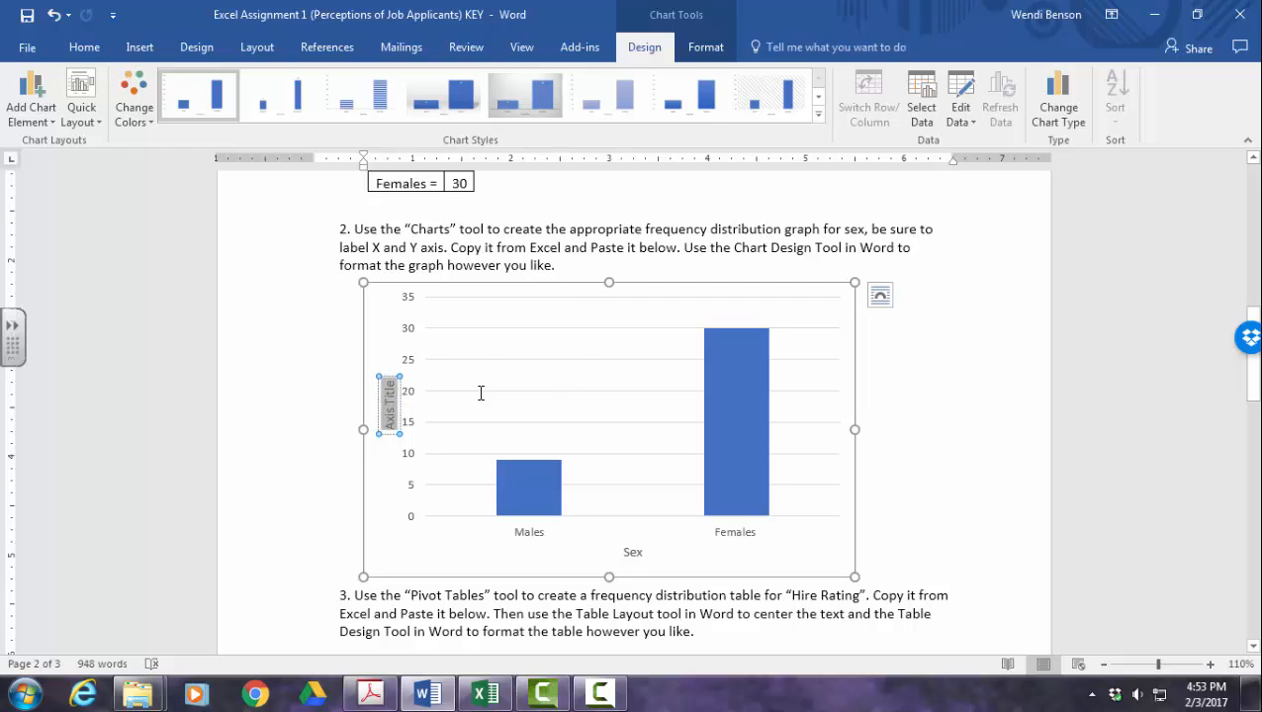
type("Num")
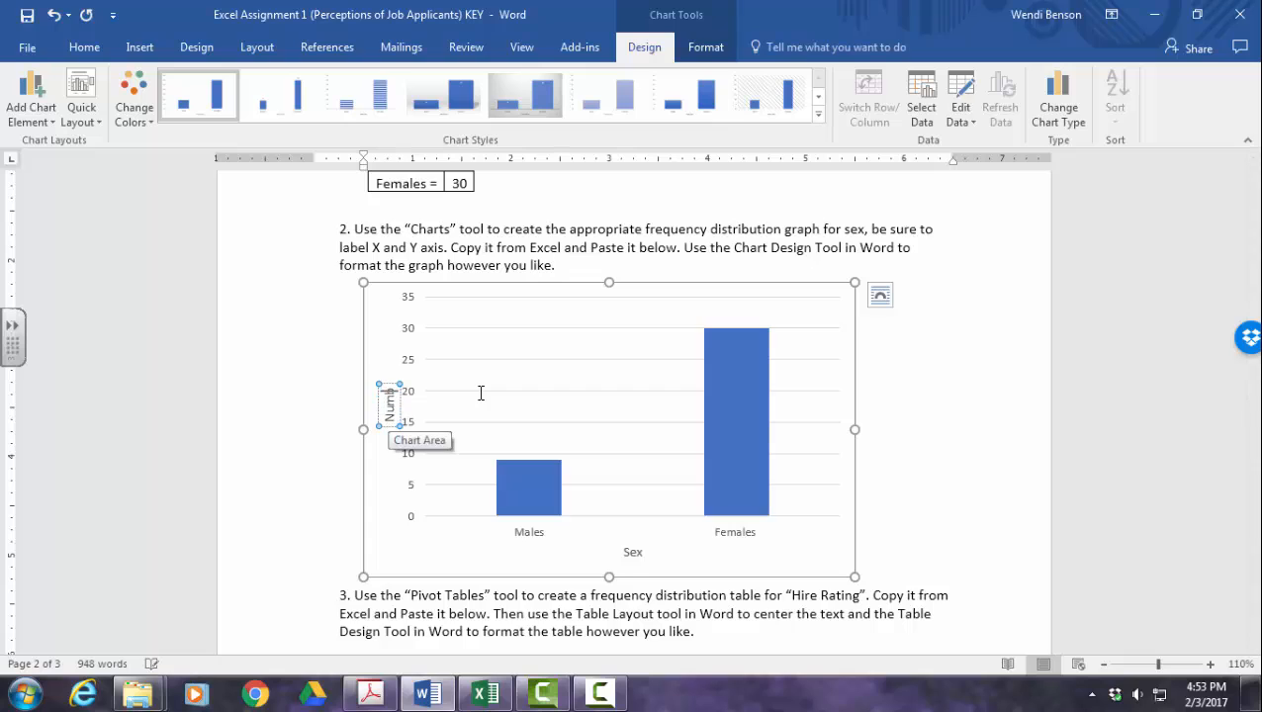
type("ber of")
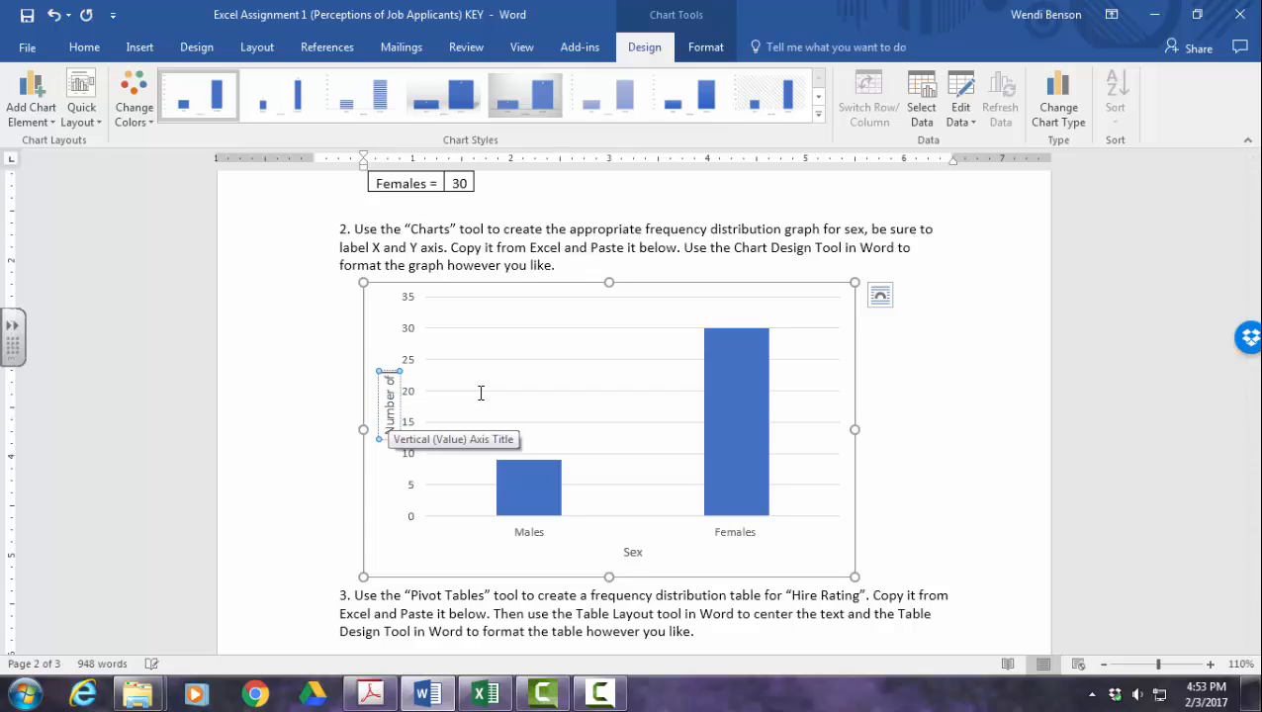
type(" Part")
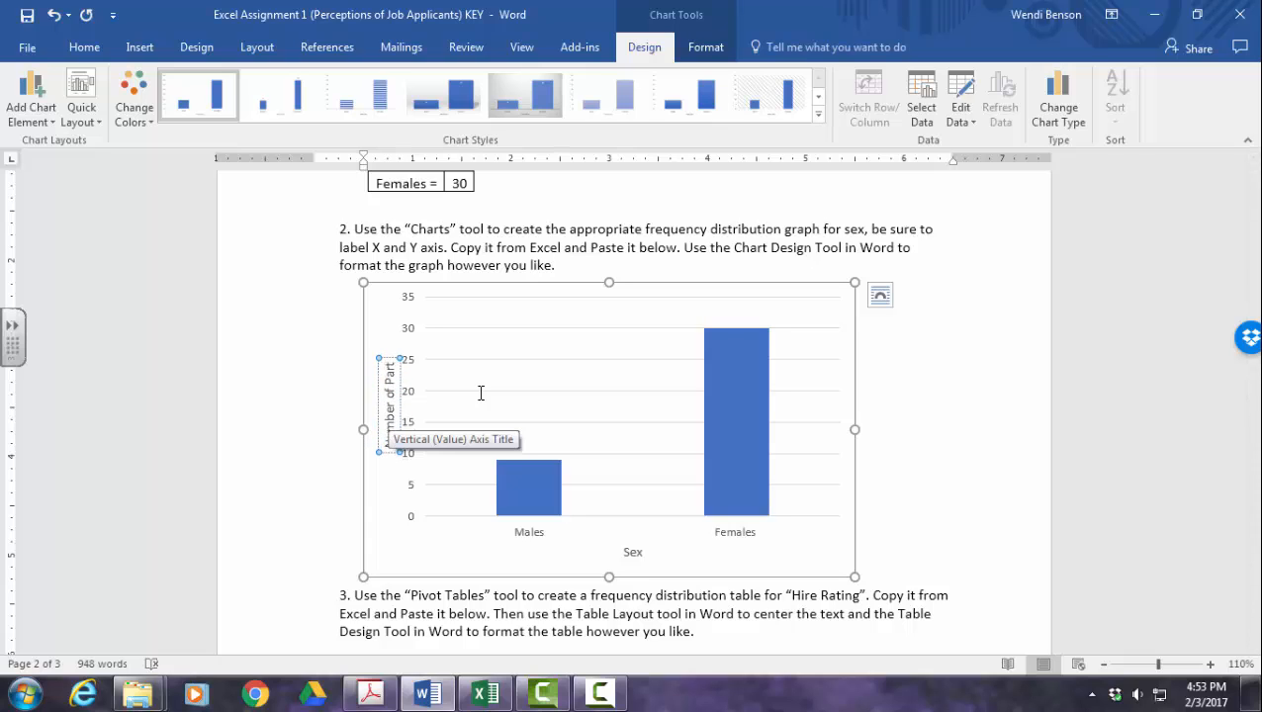
type("icipants")
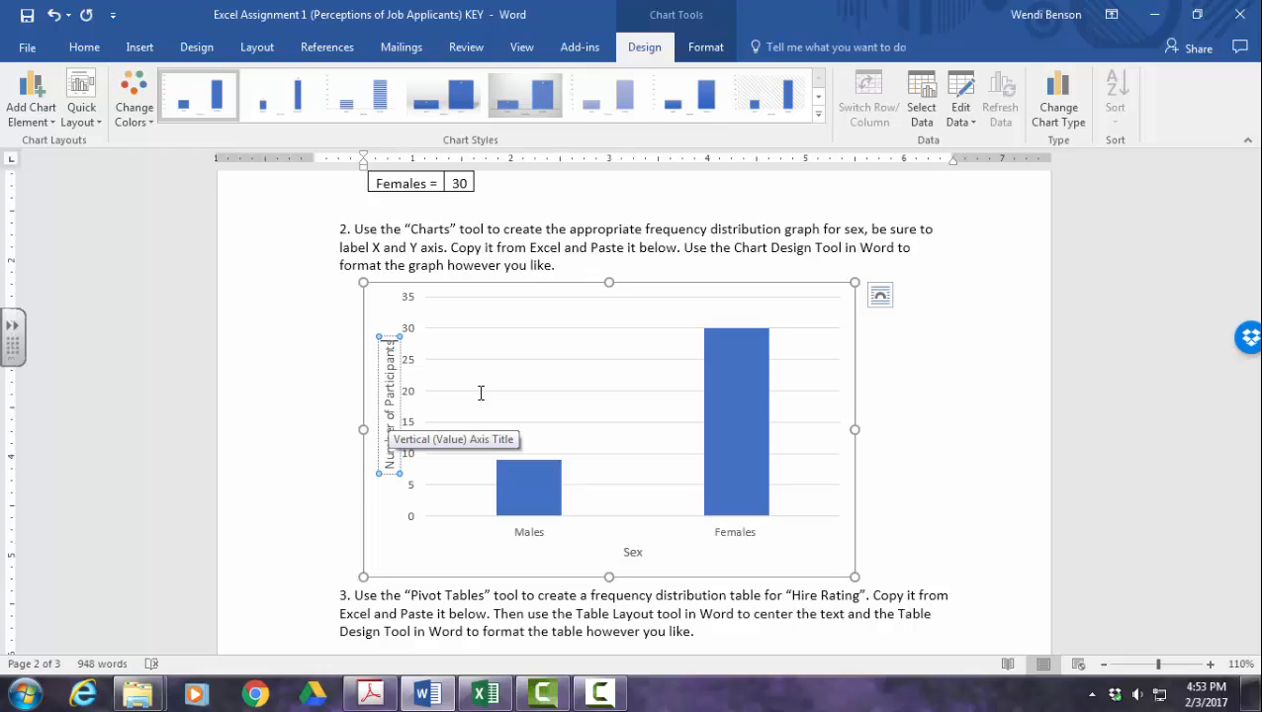
left_click(481, 392)
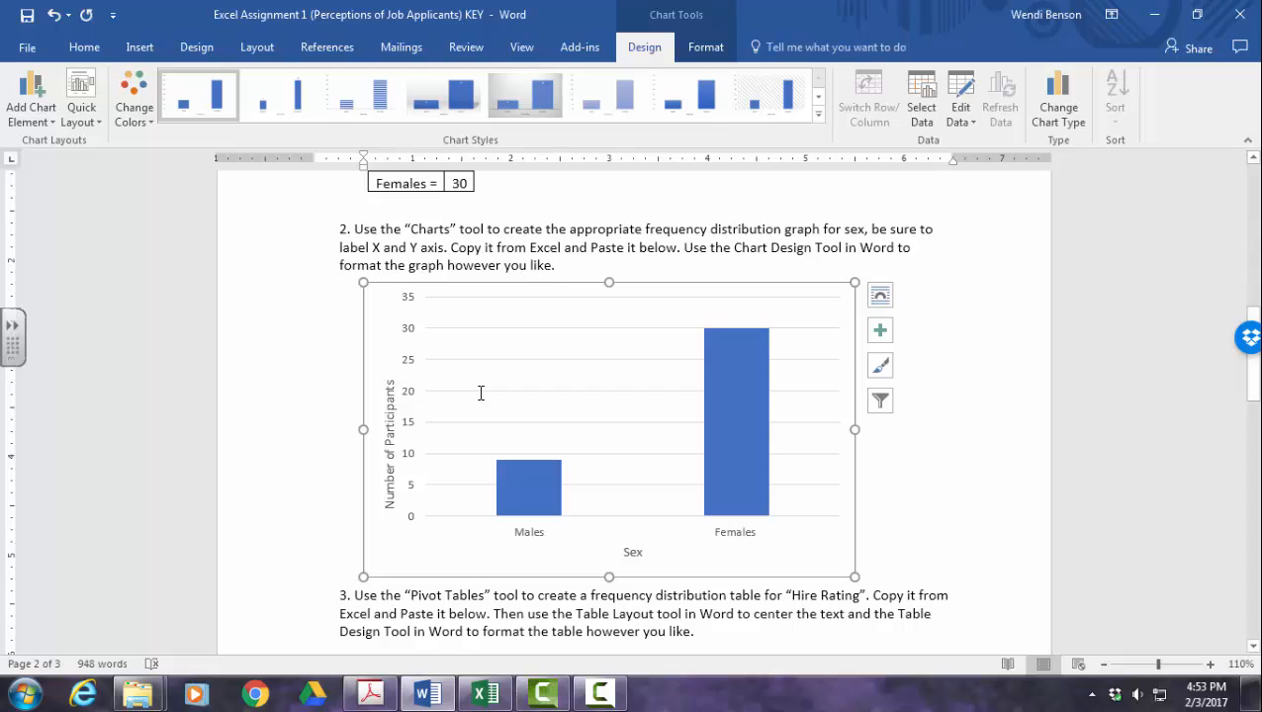
- Set the chart's layout to Square text wrapping
key("ctrl")
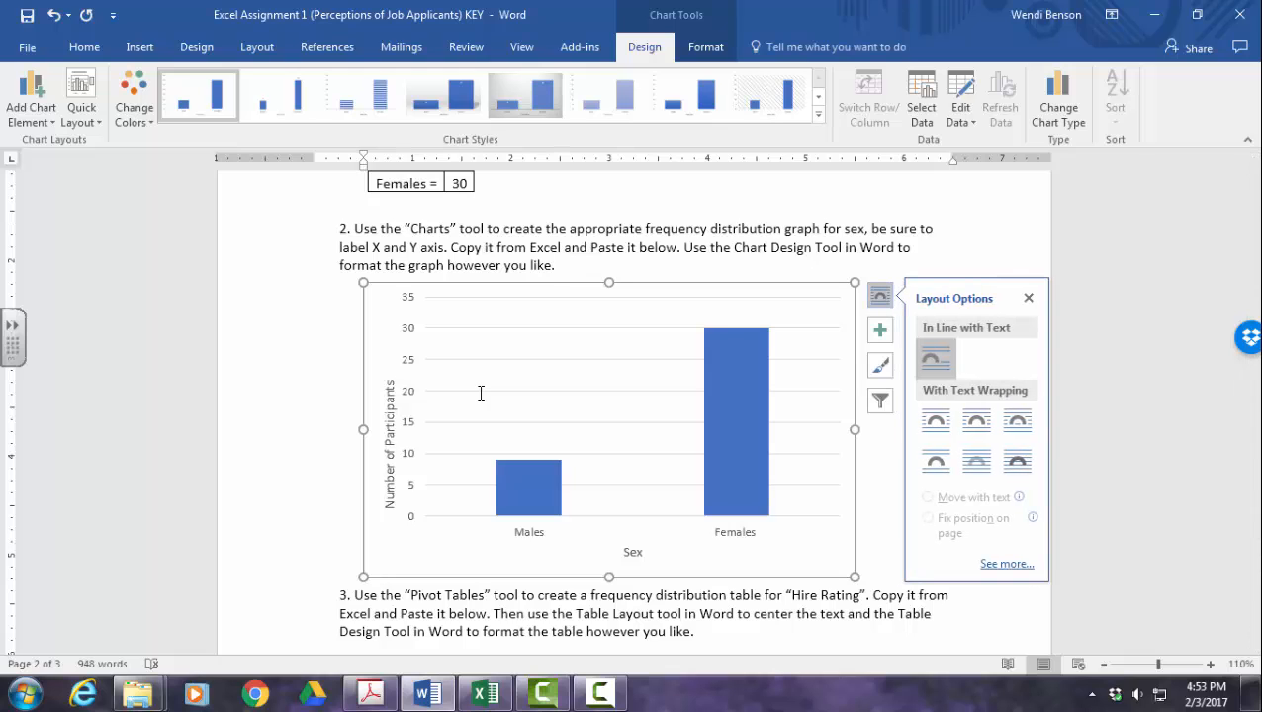
left_click(935, 420)
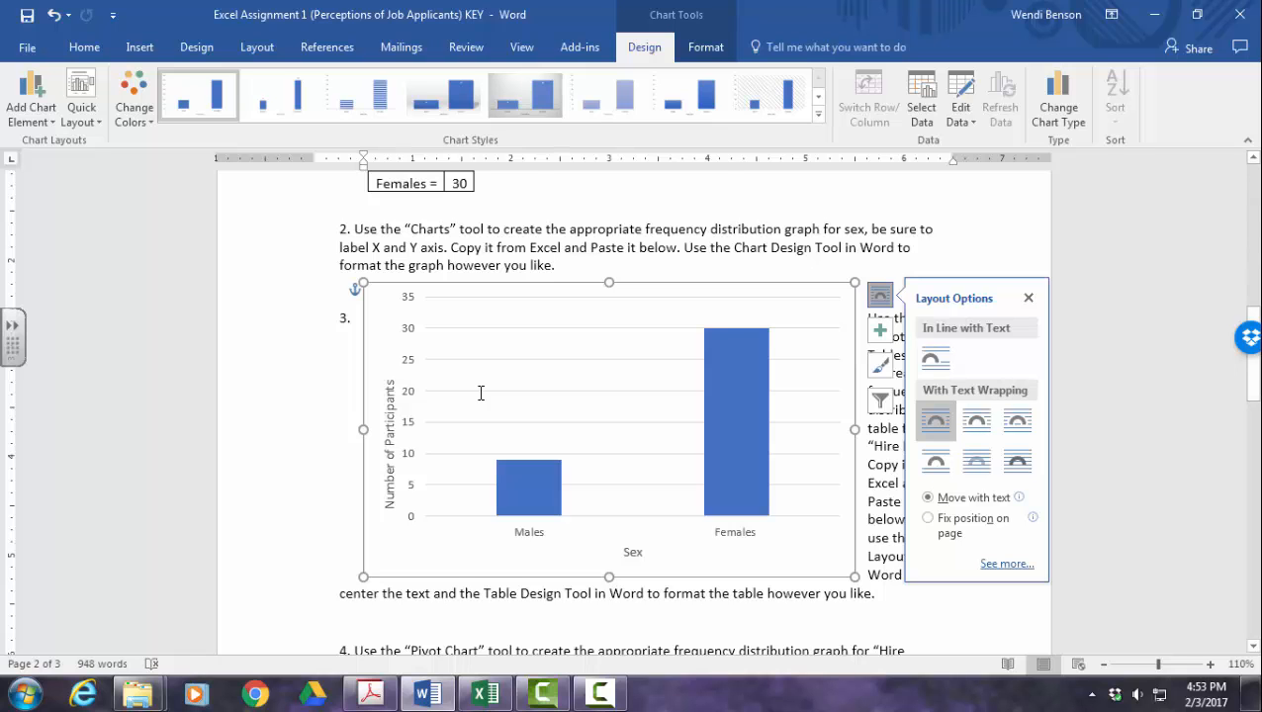
- Move the chart to the page's left margin and insert blank lines before question 3 so its text starts below the chart
mouse_move(836, 290)
left_mouse_down()
mouse_move(898, 282)
mouse_move(829, 309)
mouse_move(814, 293)
left_mouse_up()
left_click(845, 318)
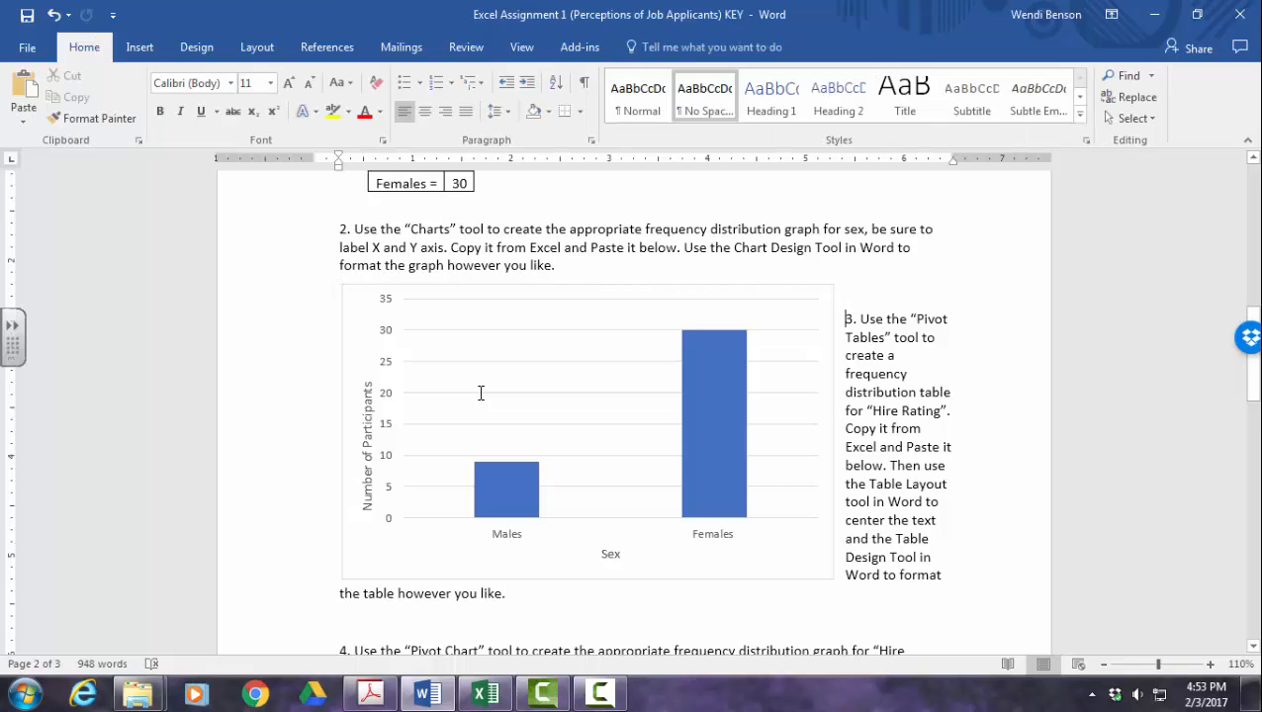
key("Return")
key("Return")
key("Return")
key("Return")
key("Return")
key("Return")
key("Return")
key("Return")
key("Return")
key("Return")
key("Return")
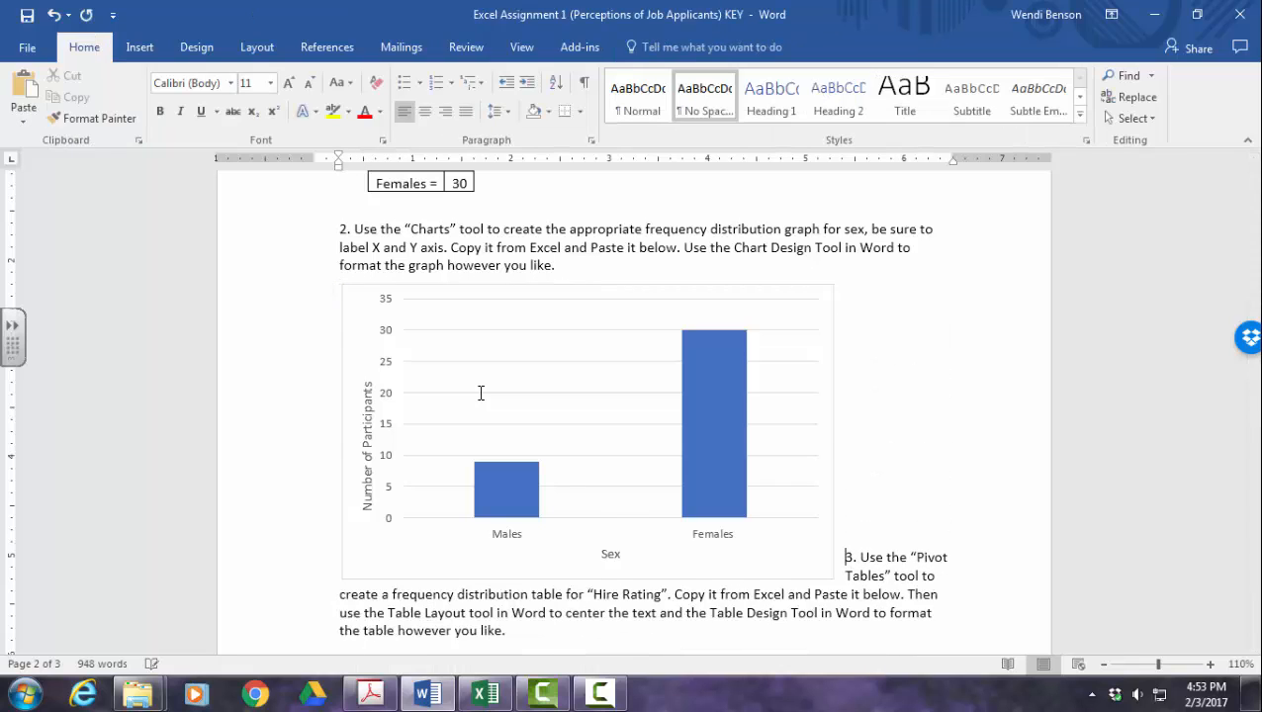
key("Return")
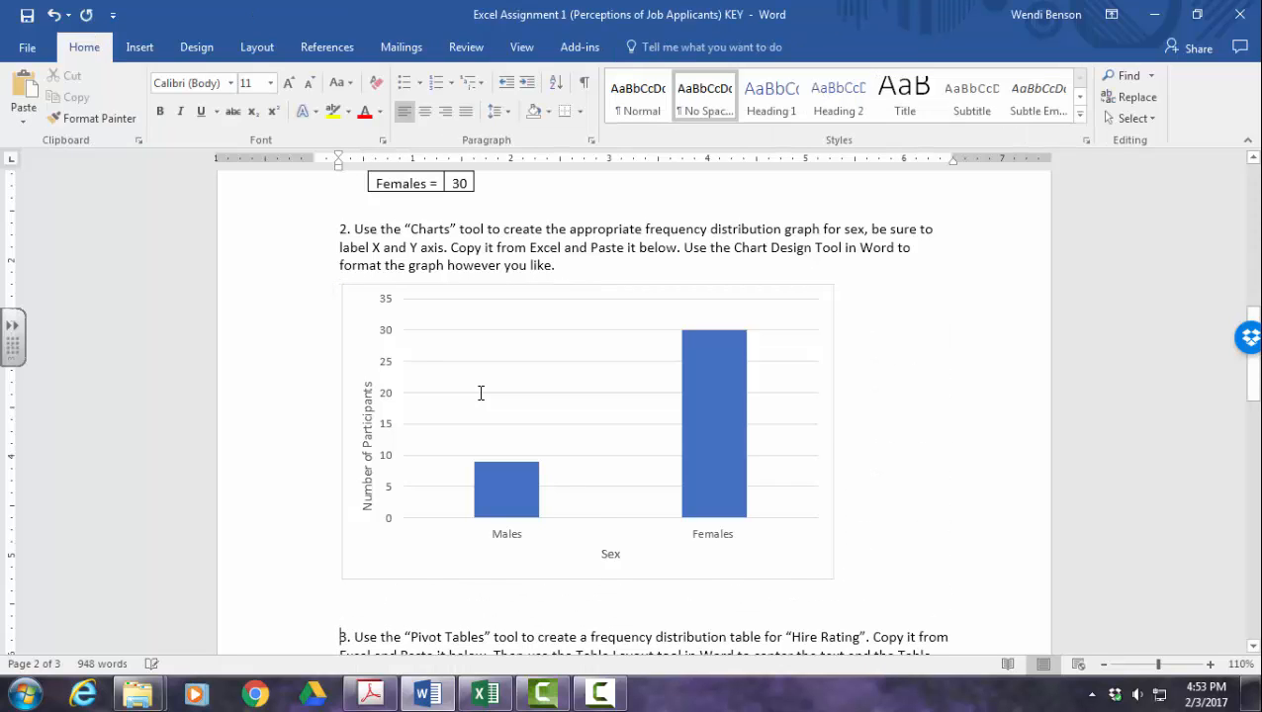
- Resize the chart to a smaller size and move its vertical axis title up alongside the plot
left_click(481, 393)
mouse_move(833, 578)
left_mouse_down()
mouse_move(825, 564)
mouse_move(690, 510)
mouse_move(675, 468)
mouse_move(637, 453)
mouse_move(697, 468)
left_mouse_up()
left_click(363, 398)
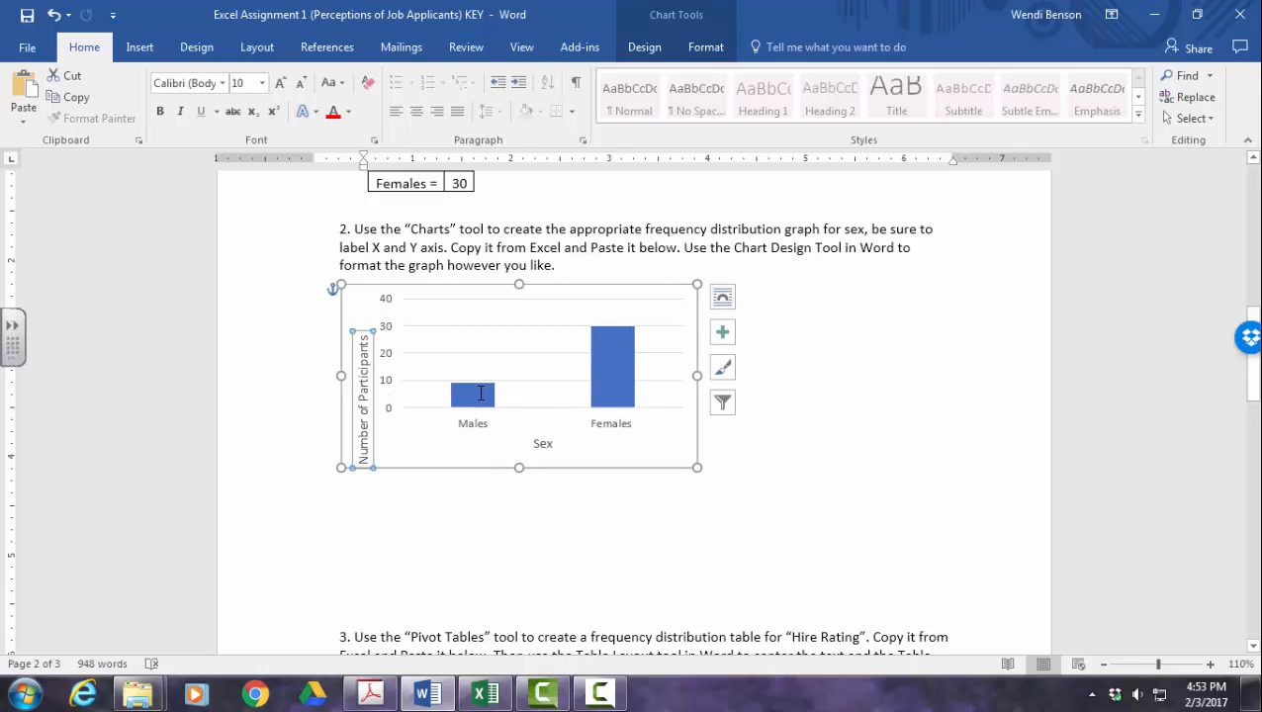
left_click_drag(363, 398, 363, 362)
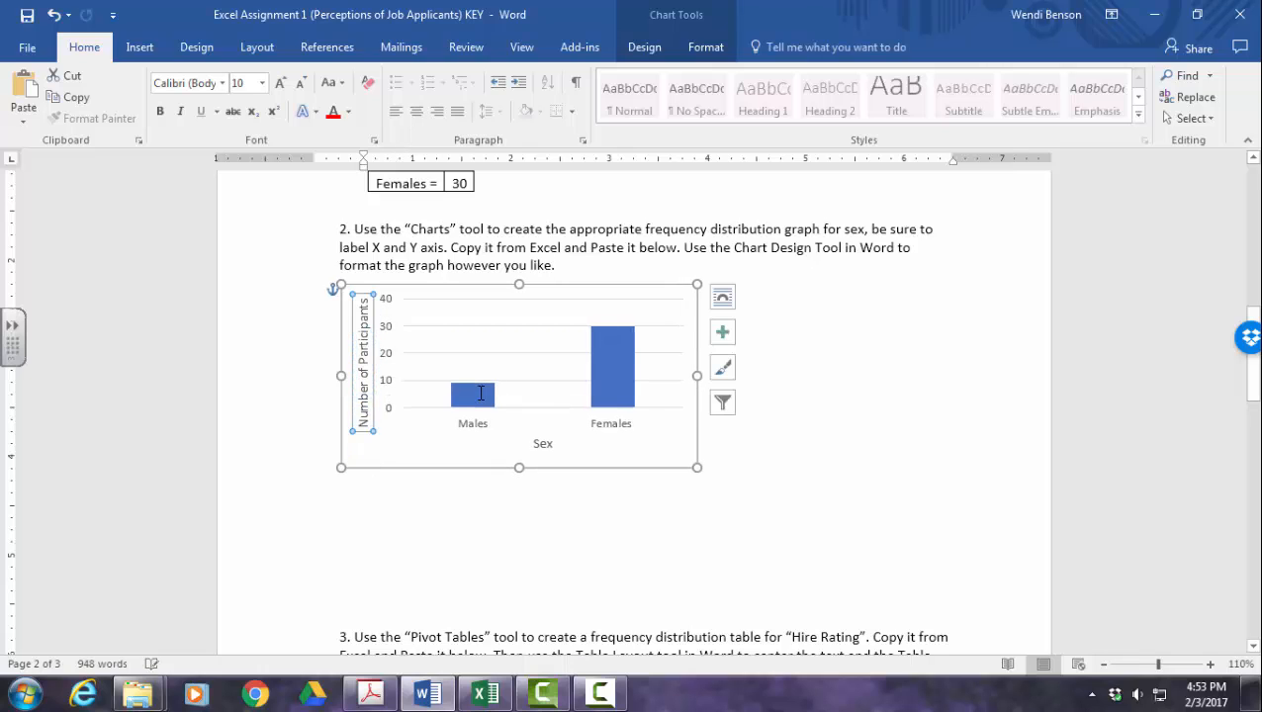
left_click_drag(519, 468, 519, 481)
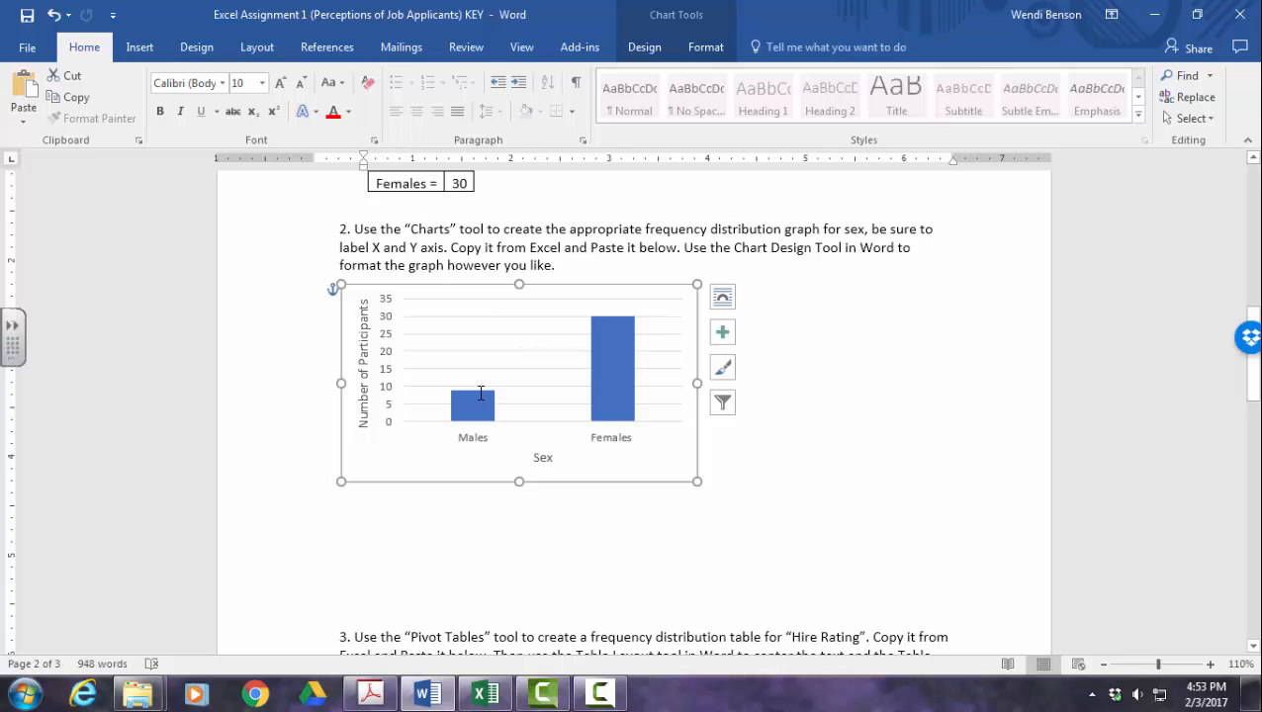
- Change the chart's colors to the green-led fourth palette of the Colorful group
left_click(644, 48)
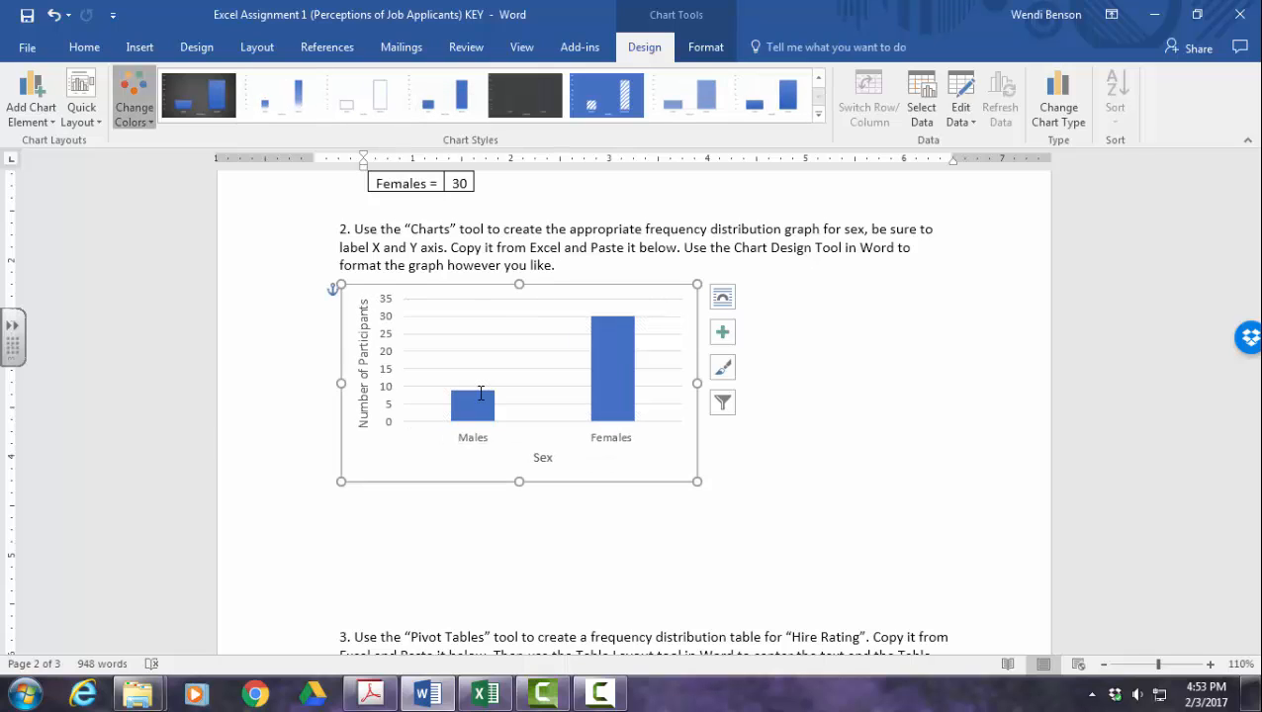
left_click(133, 108)
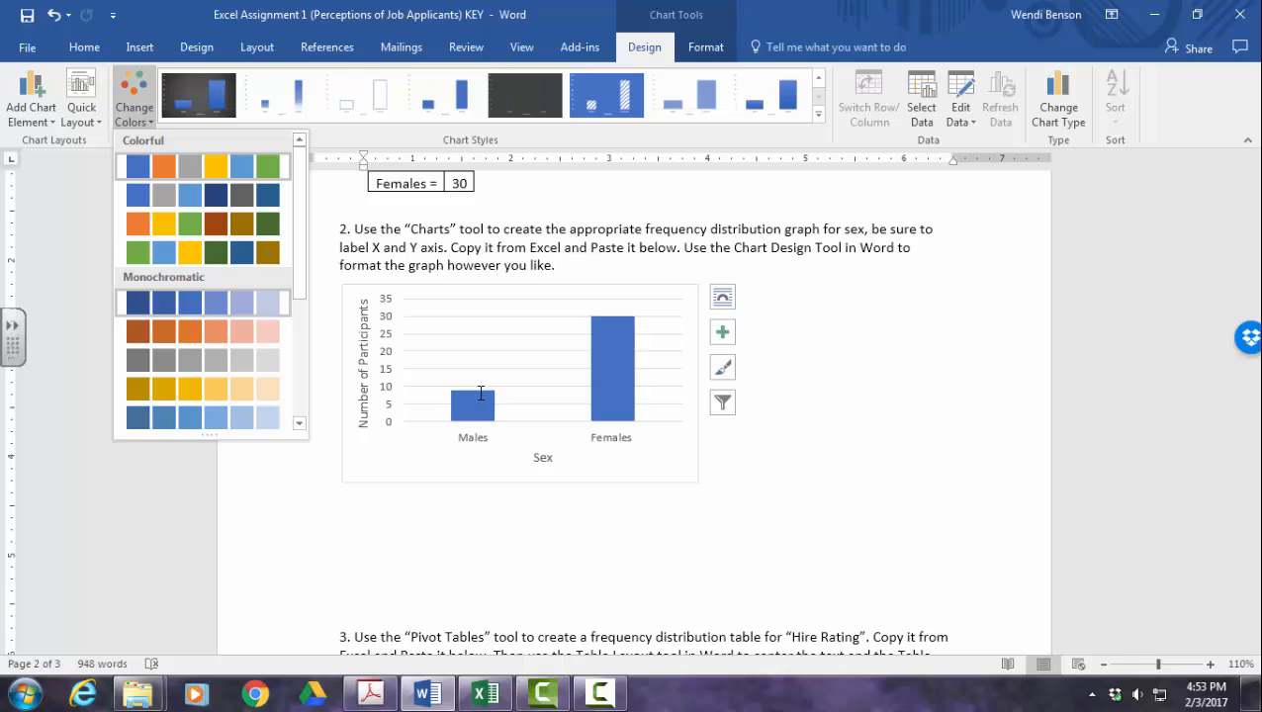
left_click(203, 253)
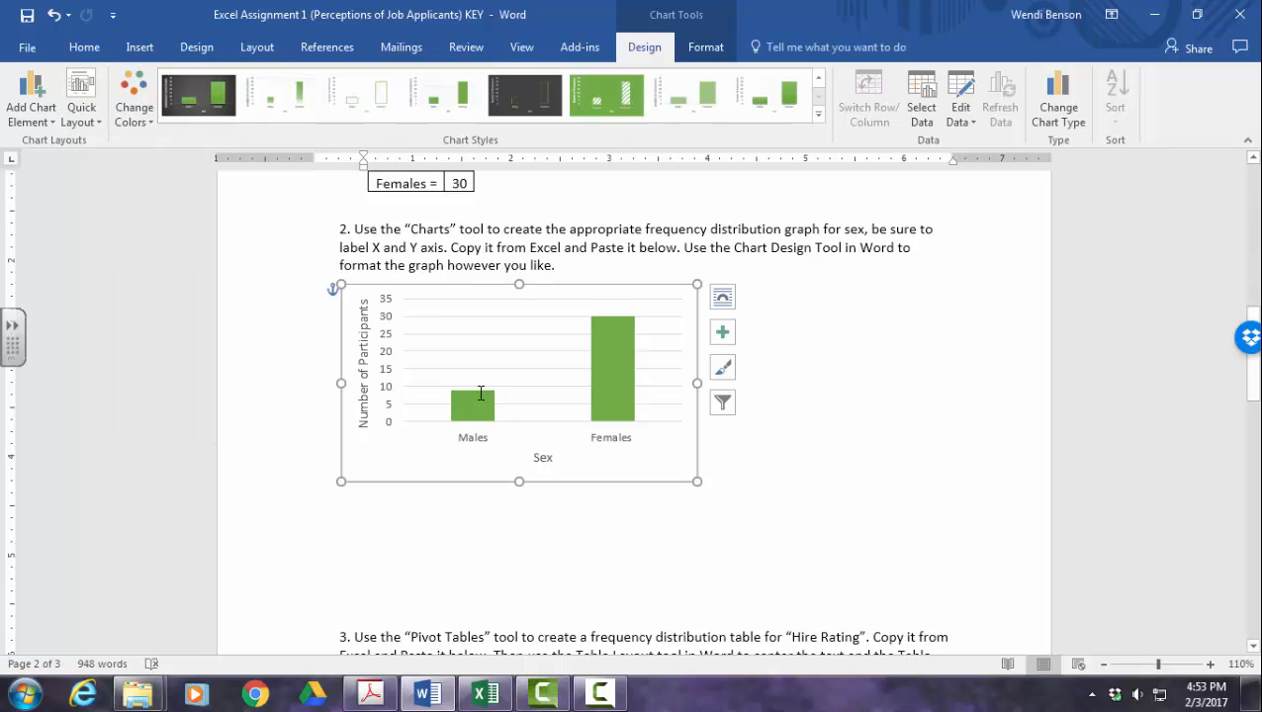
- Delete four surplus blank lines between the chart and question 3
left_click(709, 450)
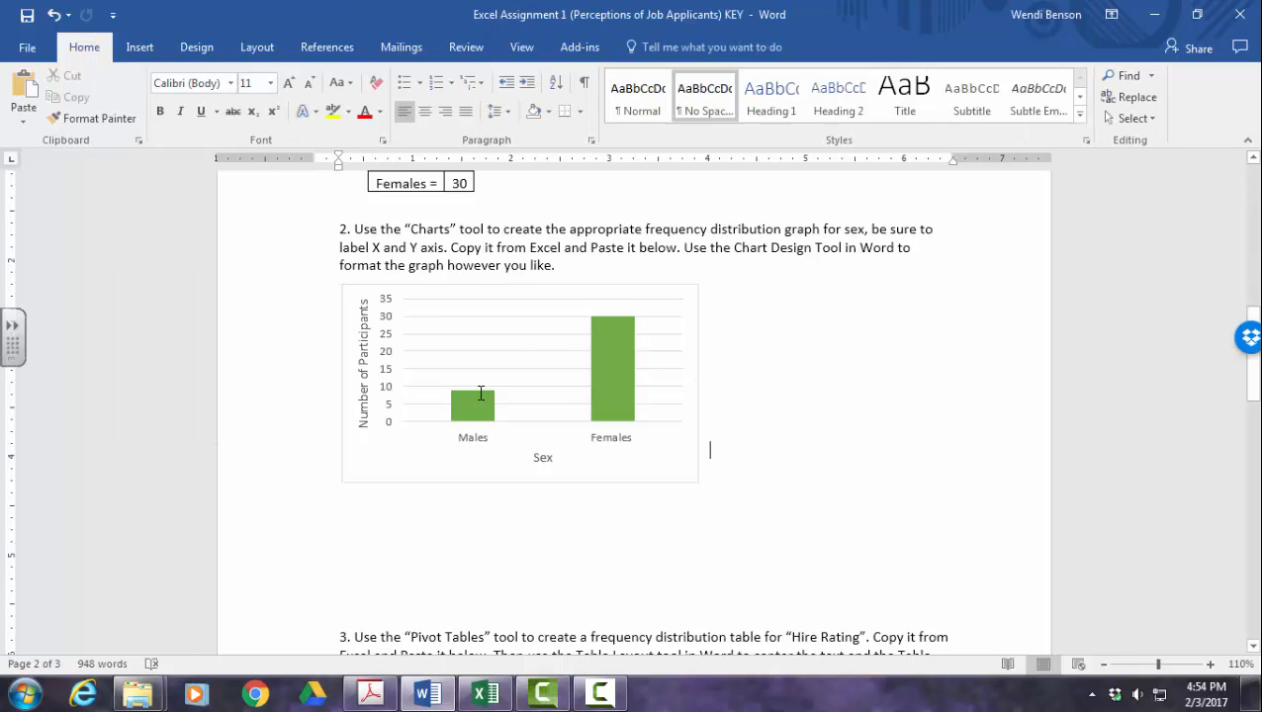
key("Down")
key("Delete")
key("Delete")
key("Delete")
key("Delete")
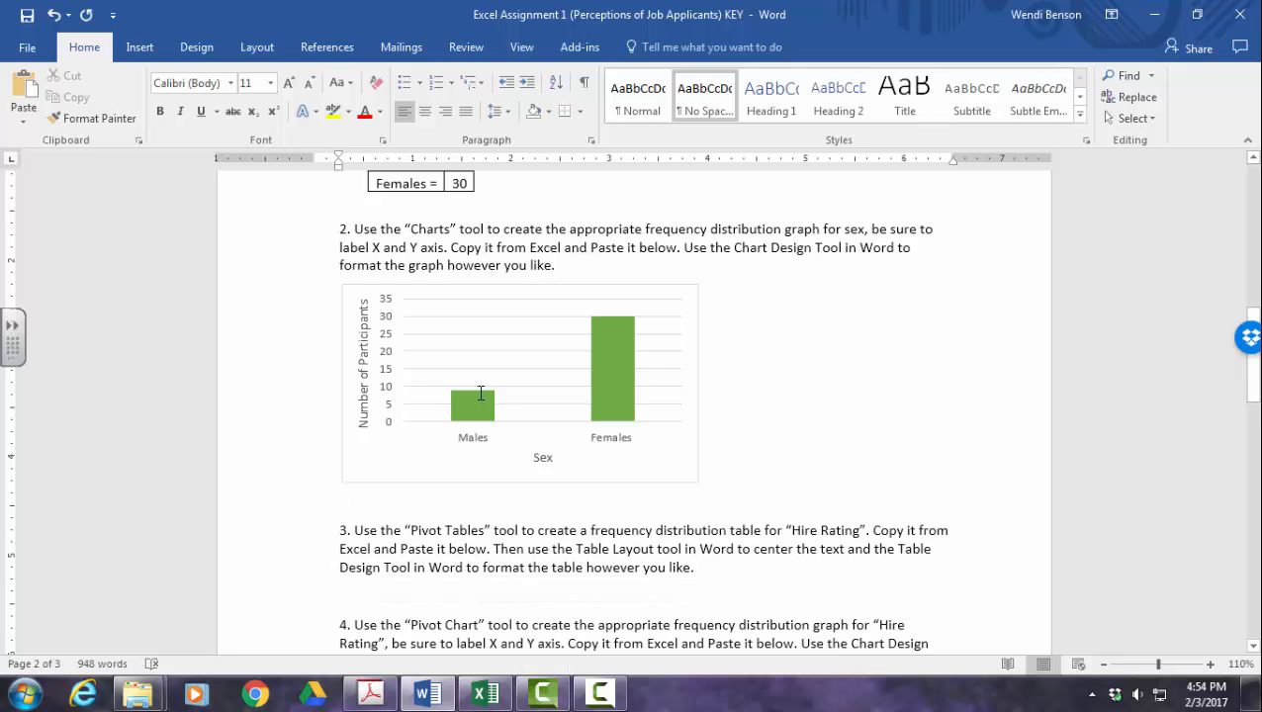
scroll(481, 393, "down", 5)
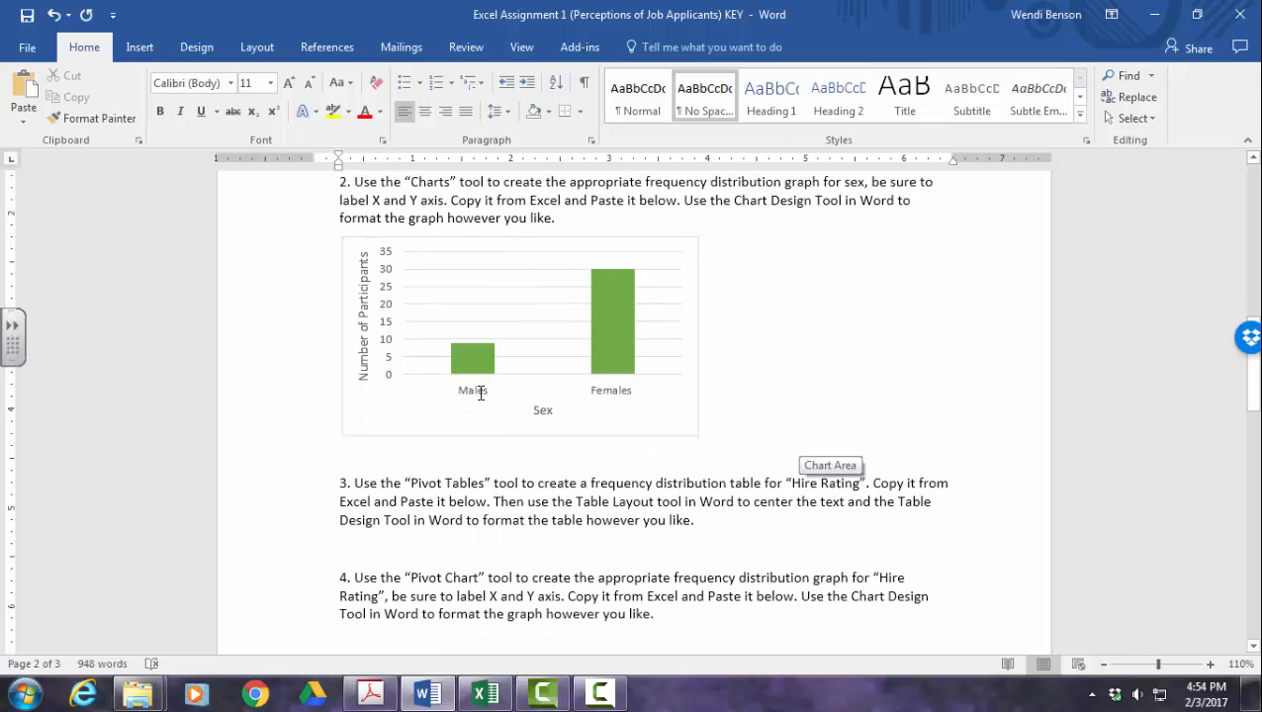
scroll(480, 393, "up", 3)
left_click(480, 394)
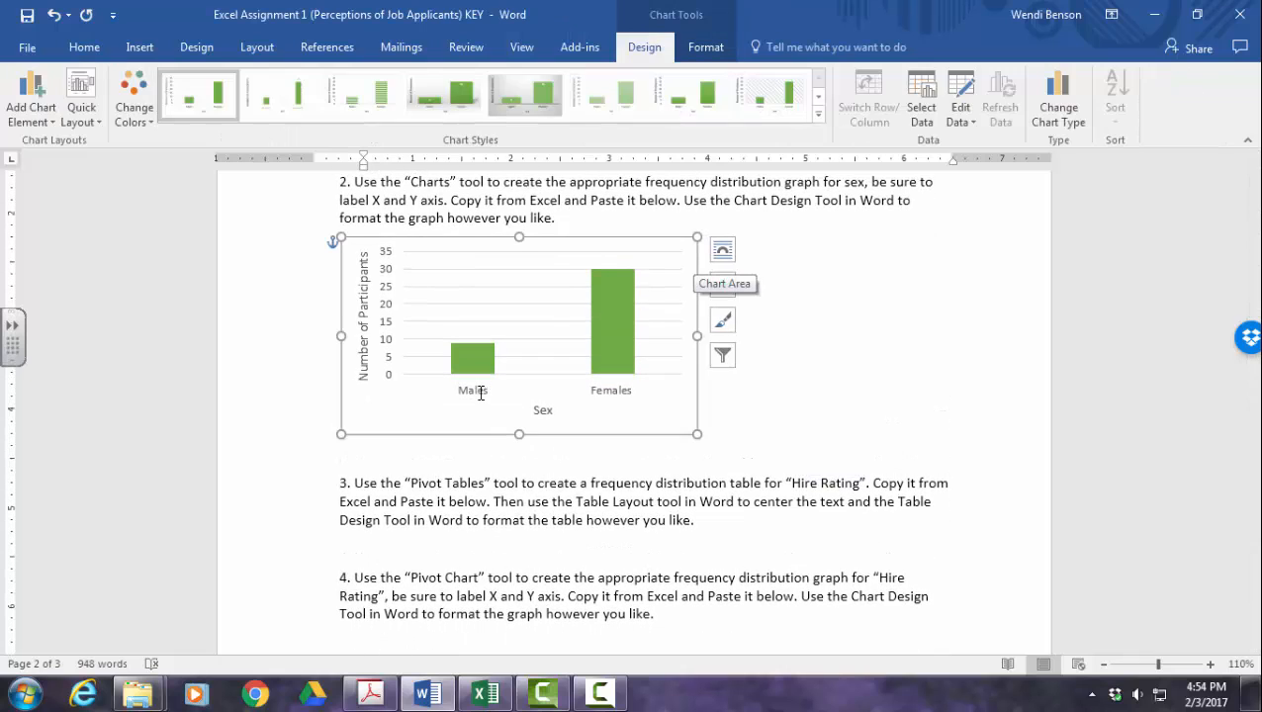
left_click(31, 109)
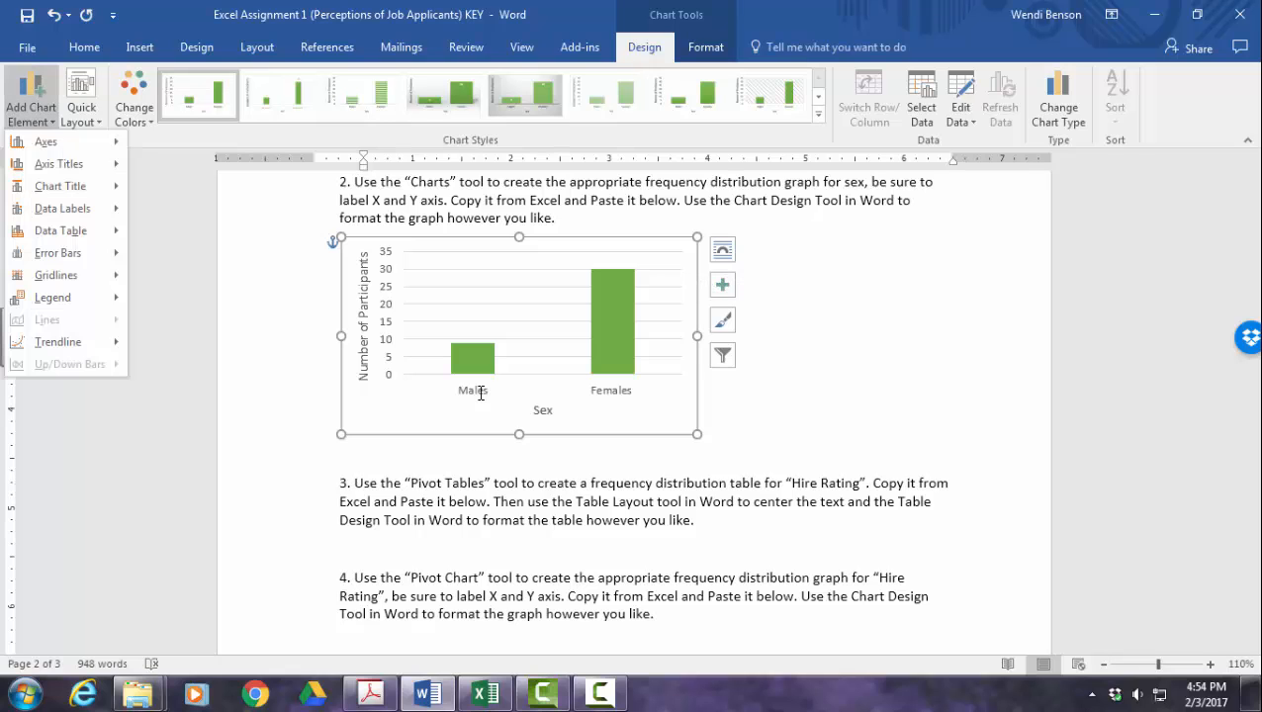
mouse_move(63, 208)
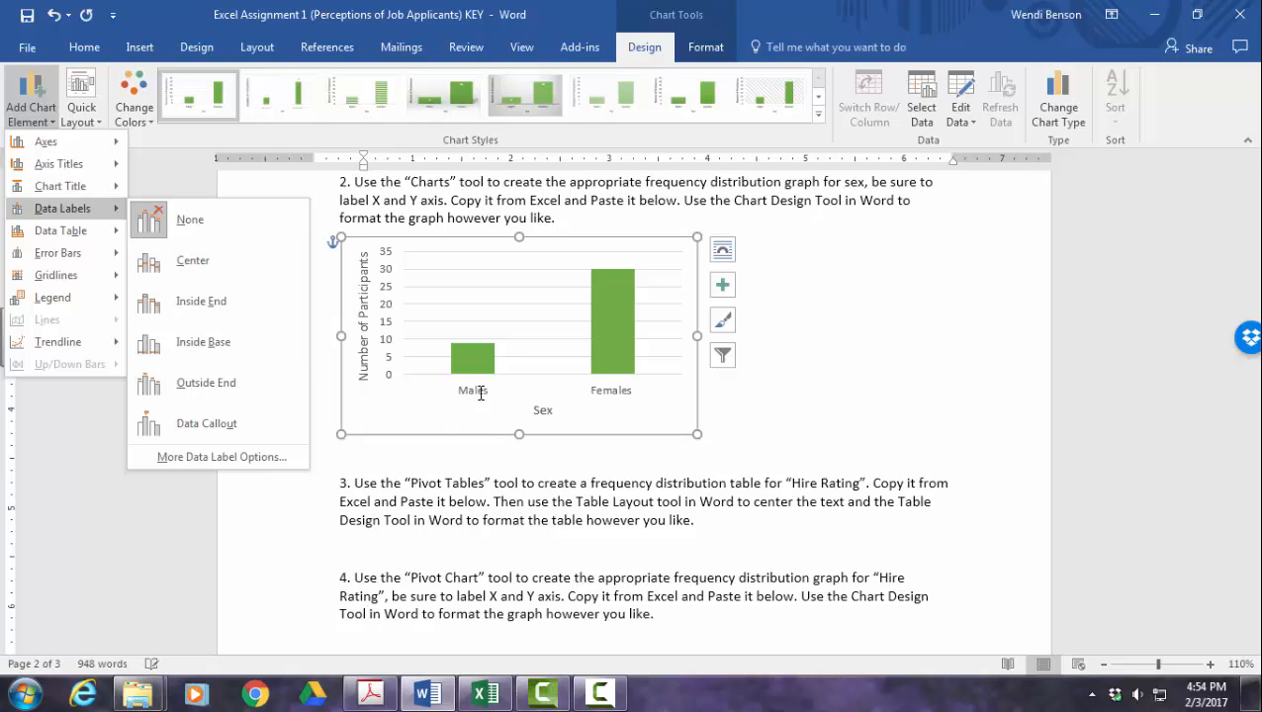
left_click(481, 392)
- Place the text cursor on the empty line below question 3, and switch to the Excel data workbook
scroll(480, 392, "down", 1)
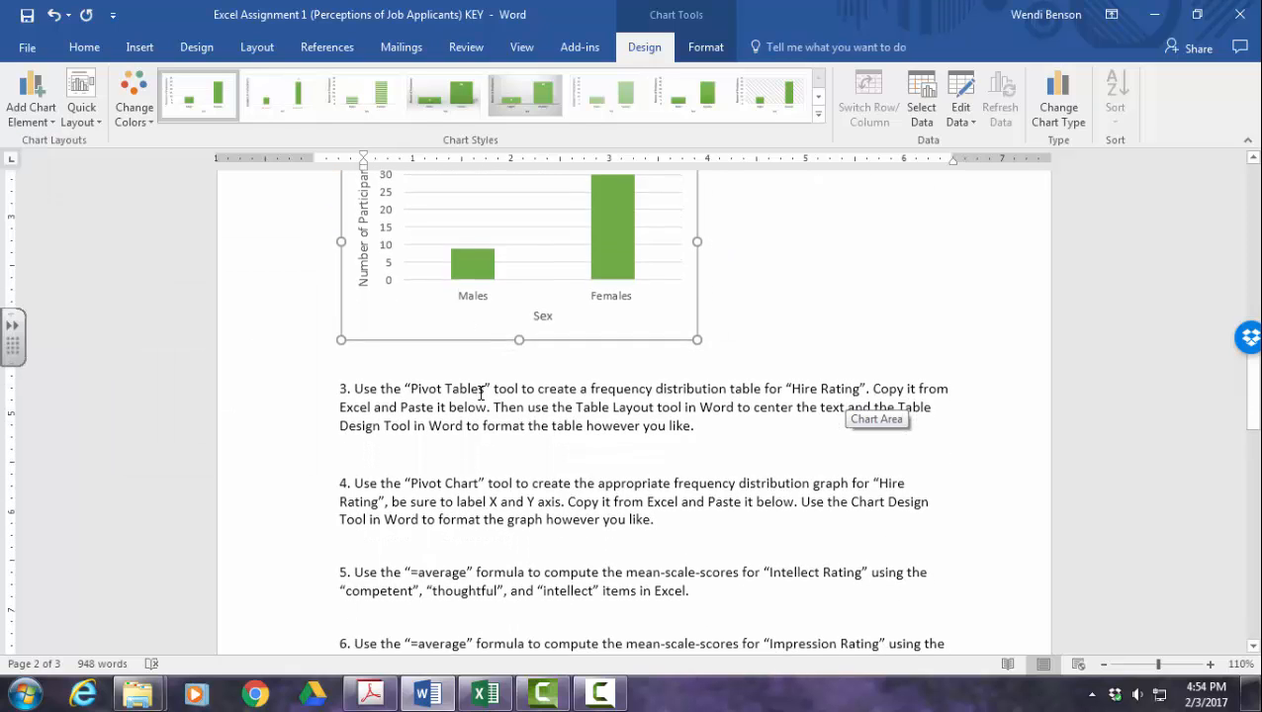
scroll(481, 393, "down", 1)
left_click(365, 451)
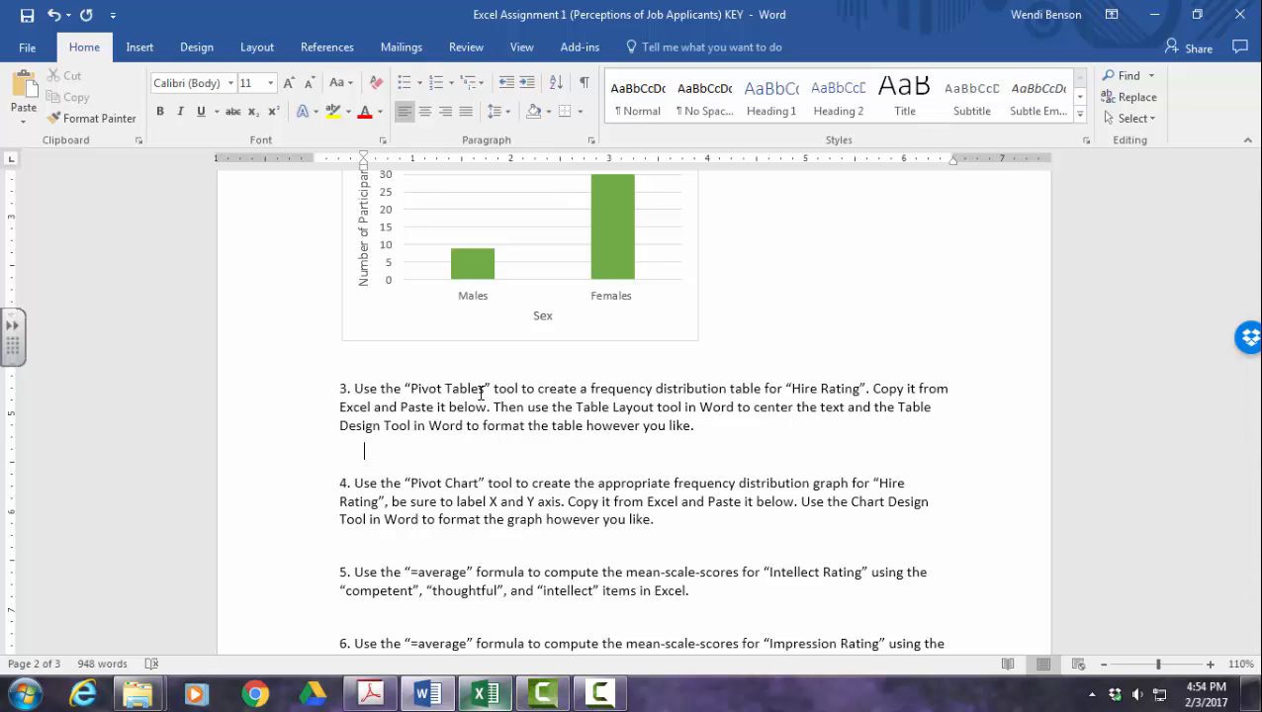
mouse_move(484, 694)
left_click(485, 603)
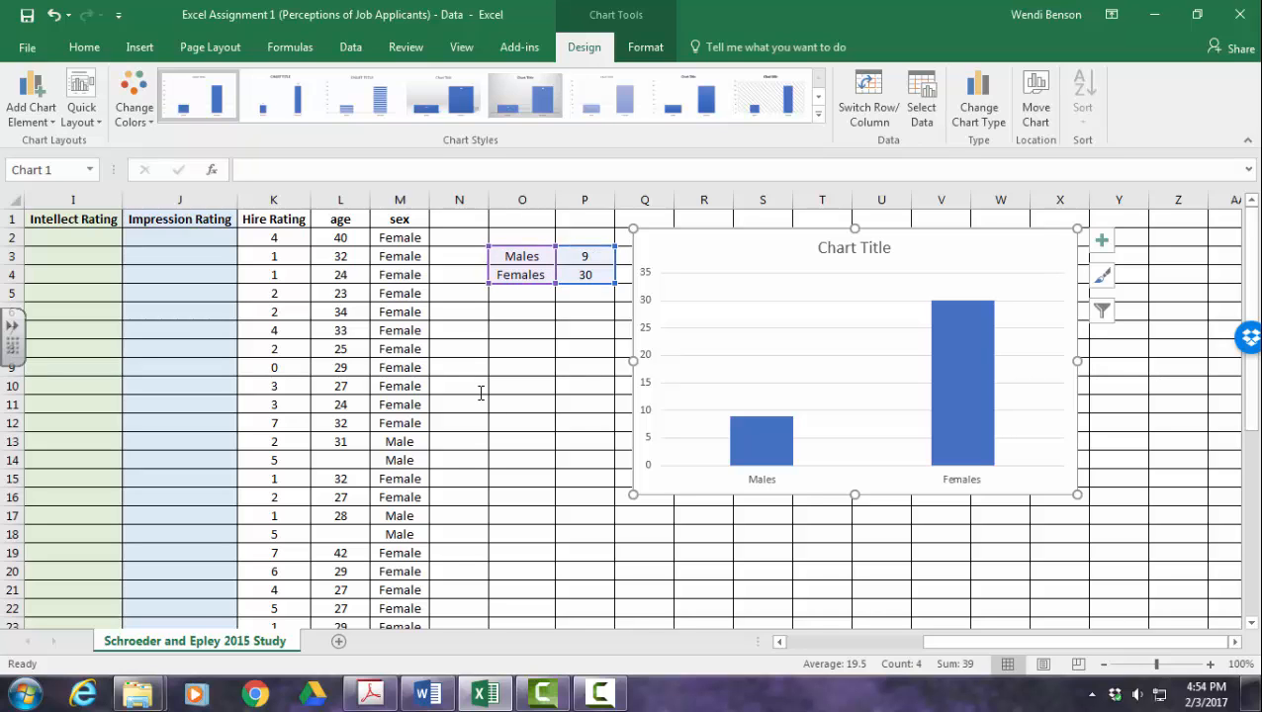
- Create a PivotTable from the whole Hire Rating column K and place it in a new worksheet
key("Escape")
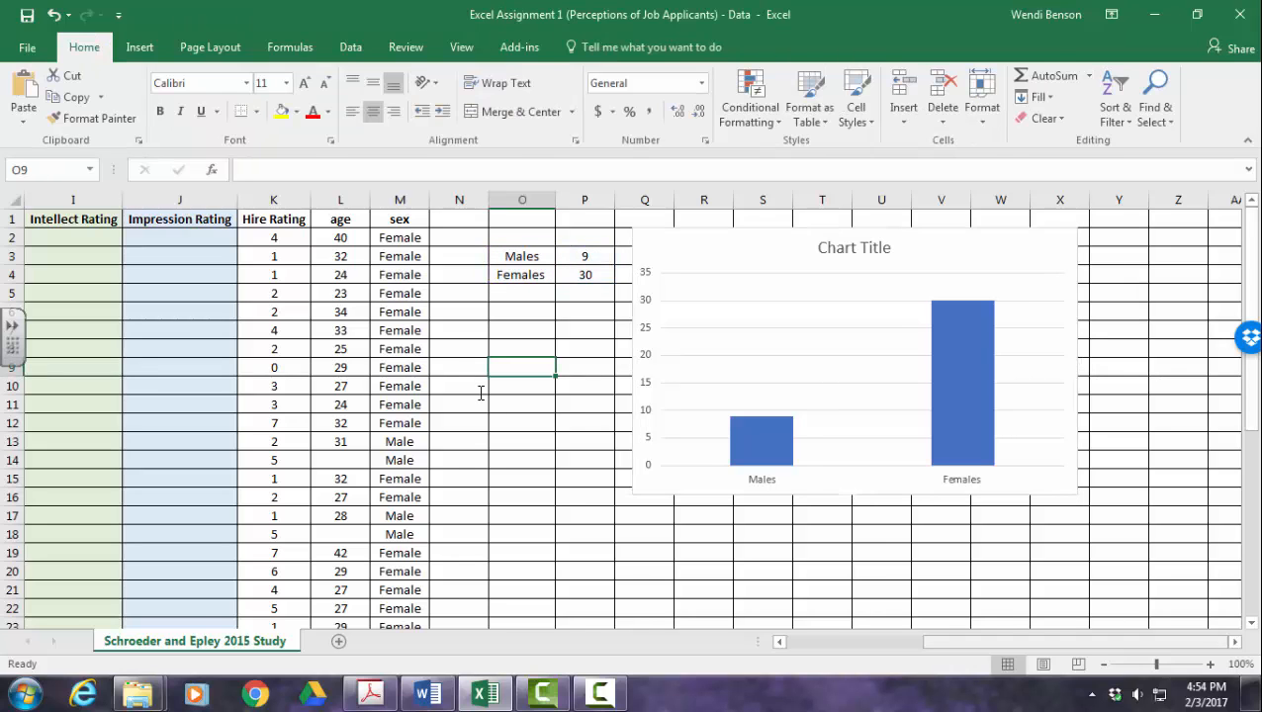
scroll(480, 392, "left", 2)
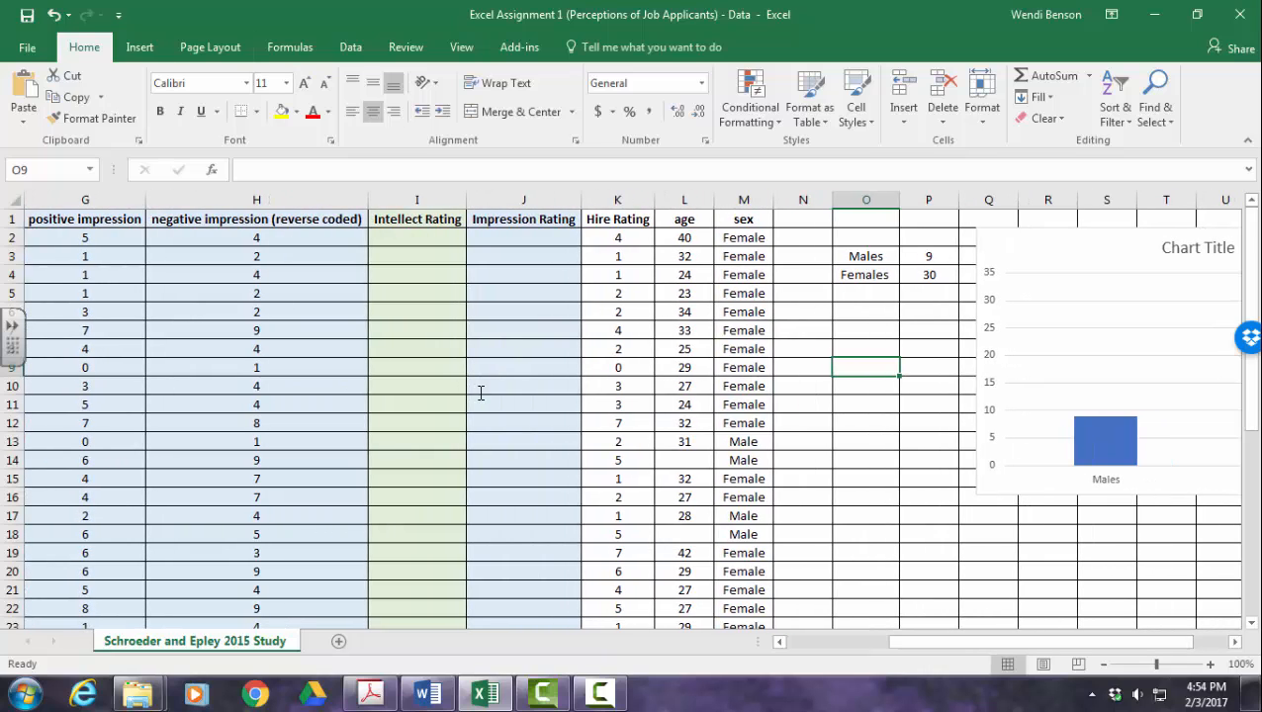
key("alt+n")
key("v")
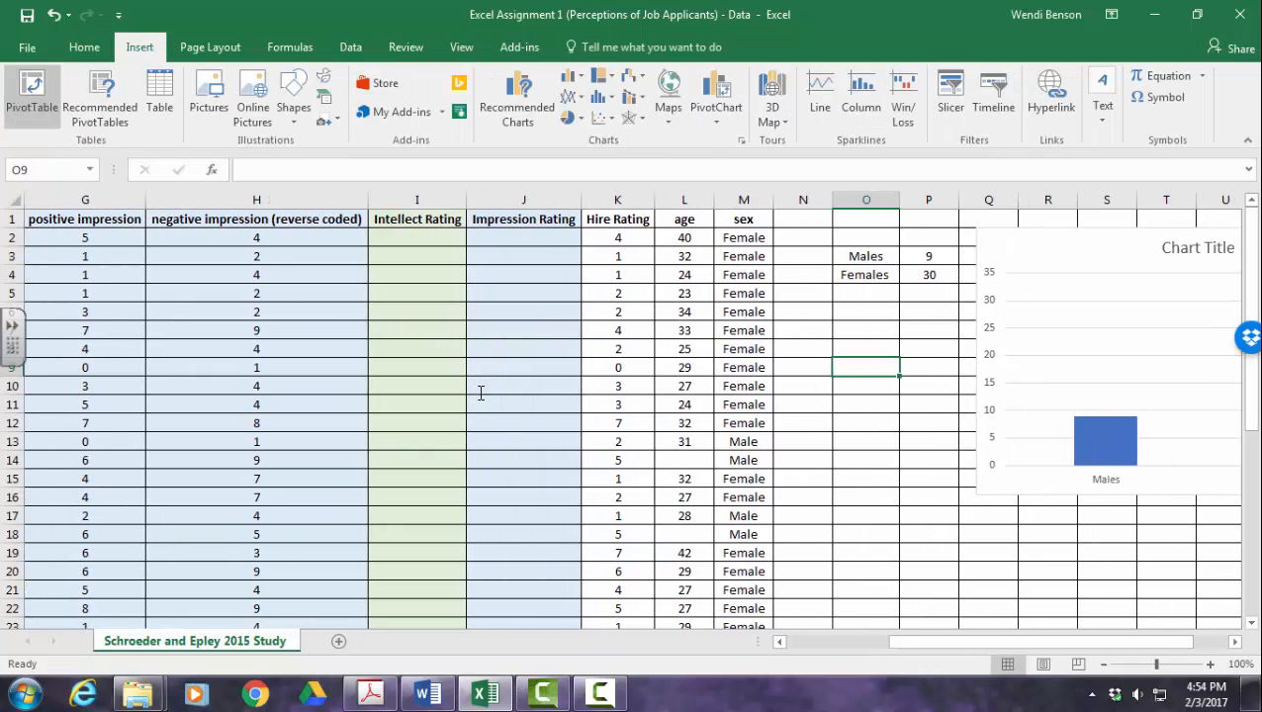
left_click(32, 97)
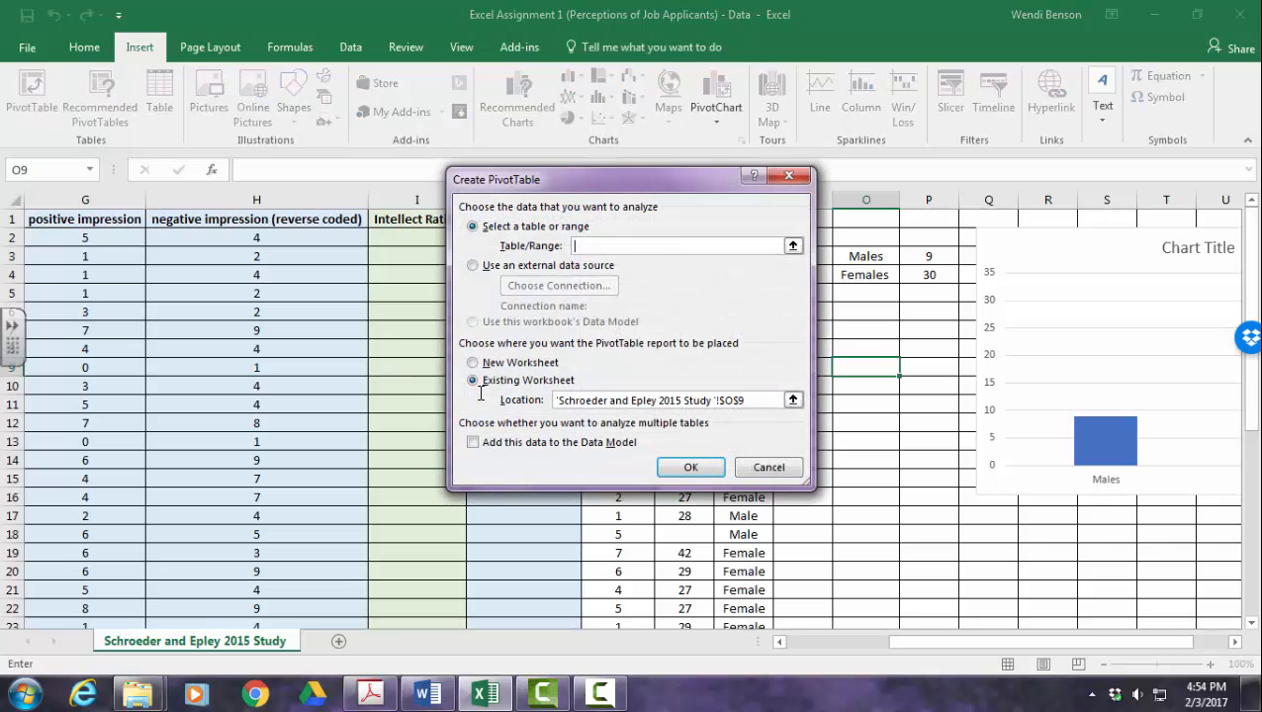
left_click_drag(544, 179, 275, 194)
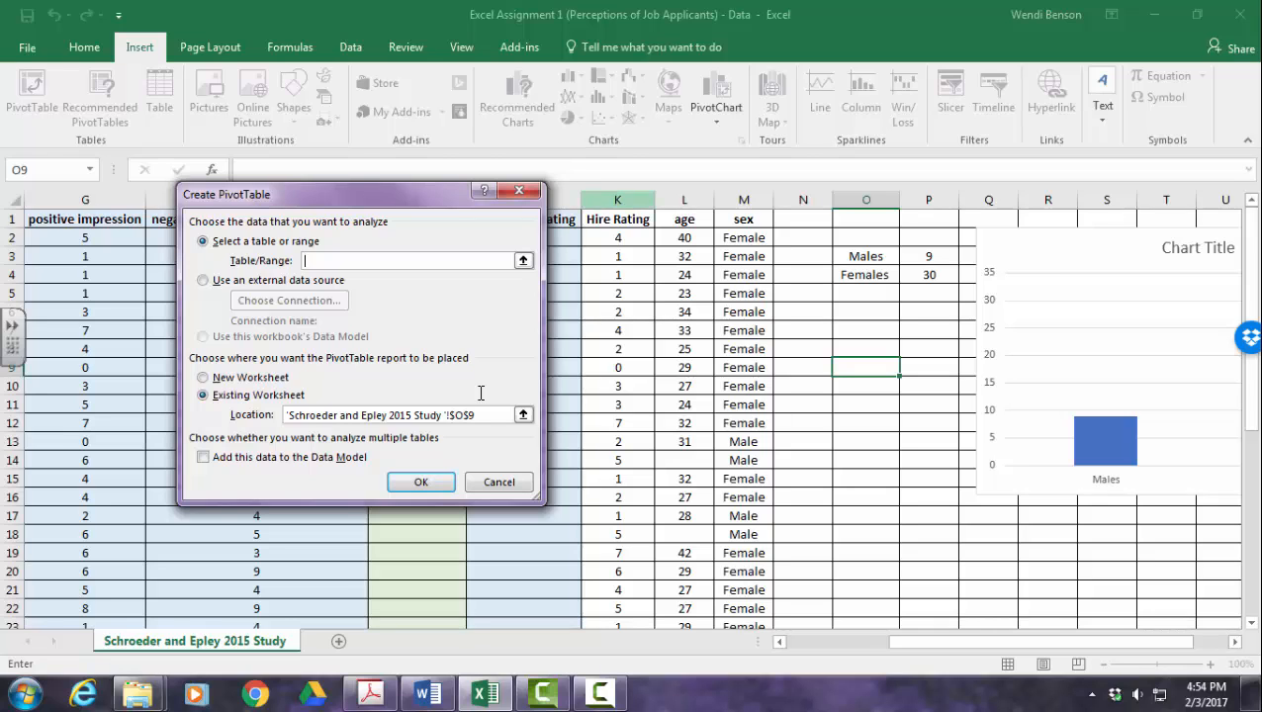
left_click(617, 200)
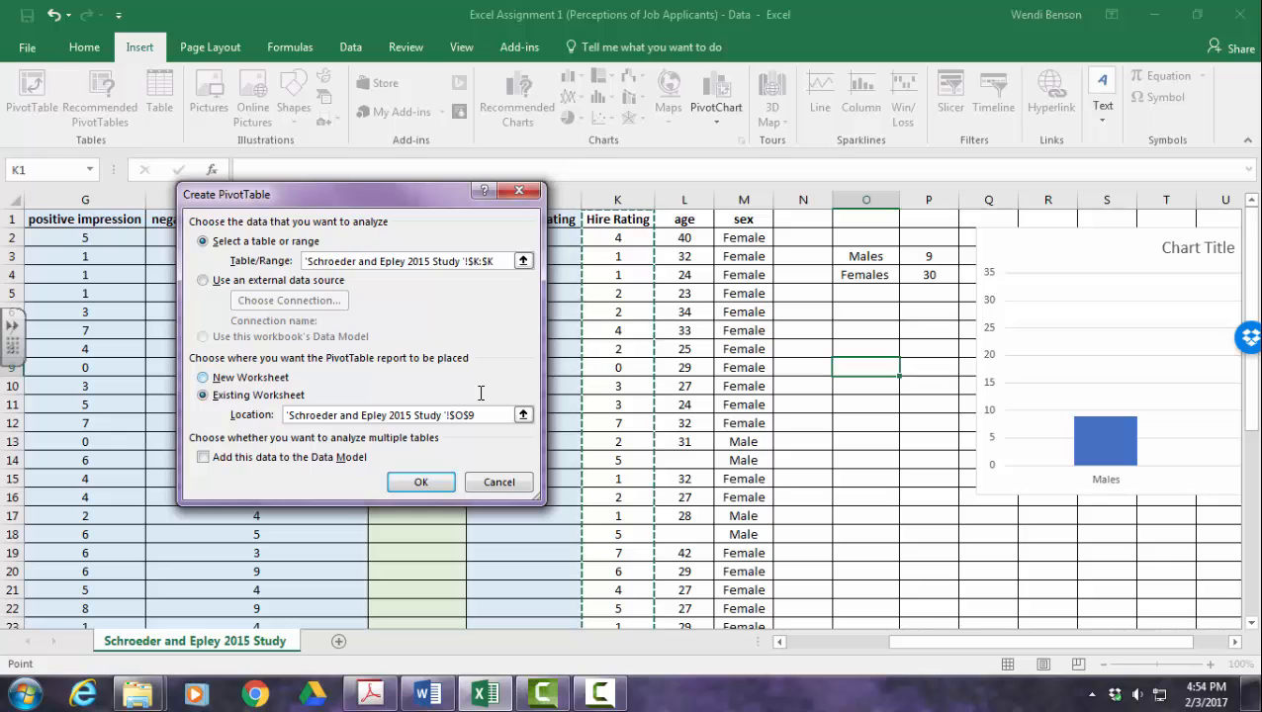
key("alt+n")
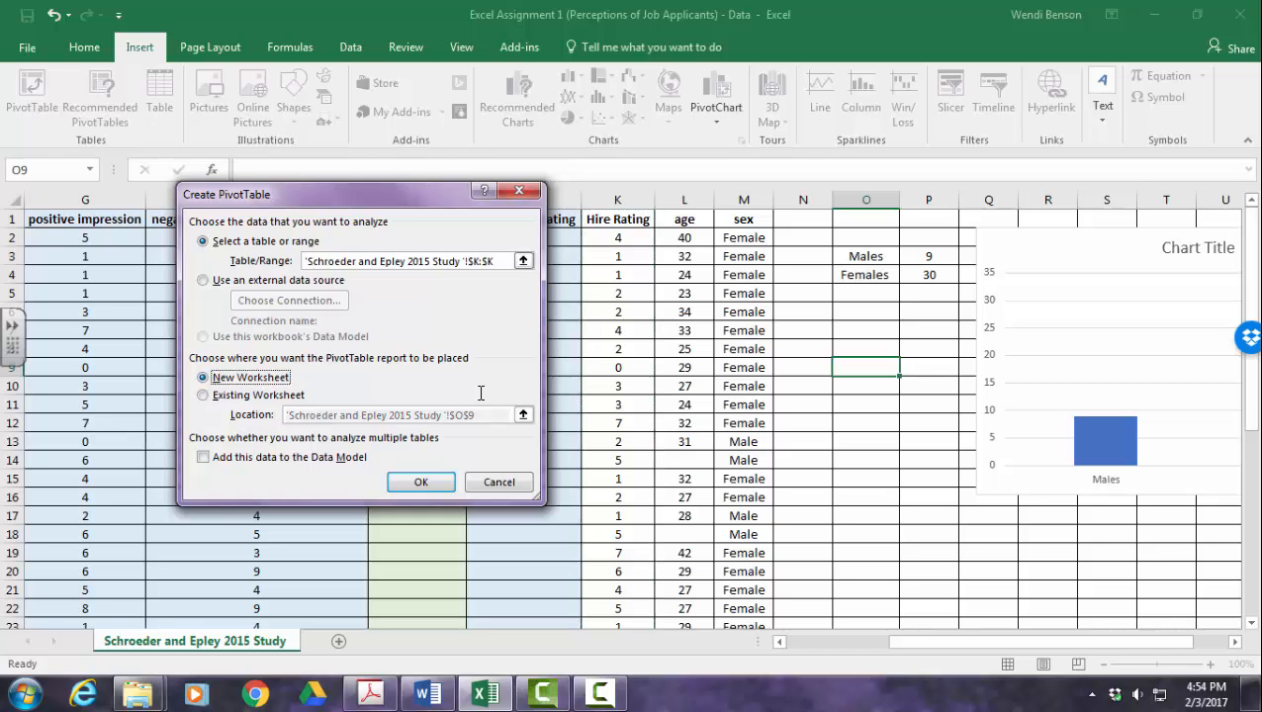
key("Return")
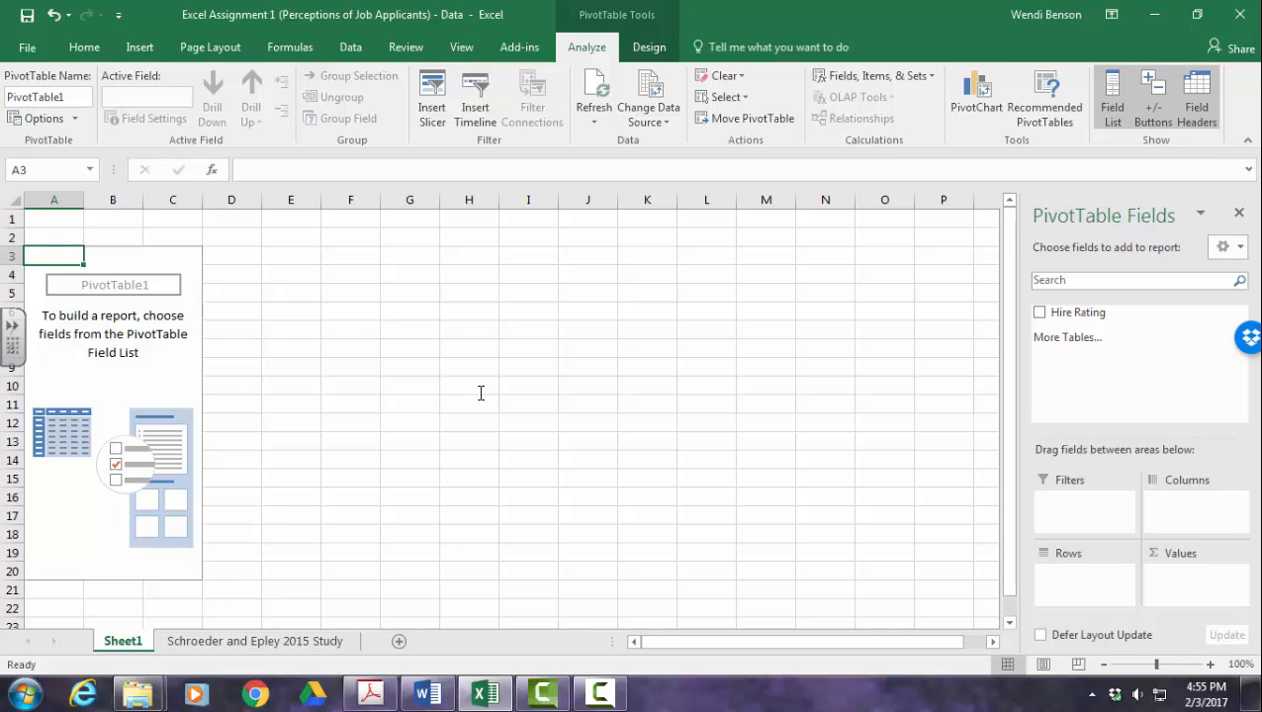
- Rename the new PivotTable worksheet "Freq. Hire Rating"
right_click(136, 640)
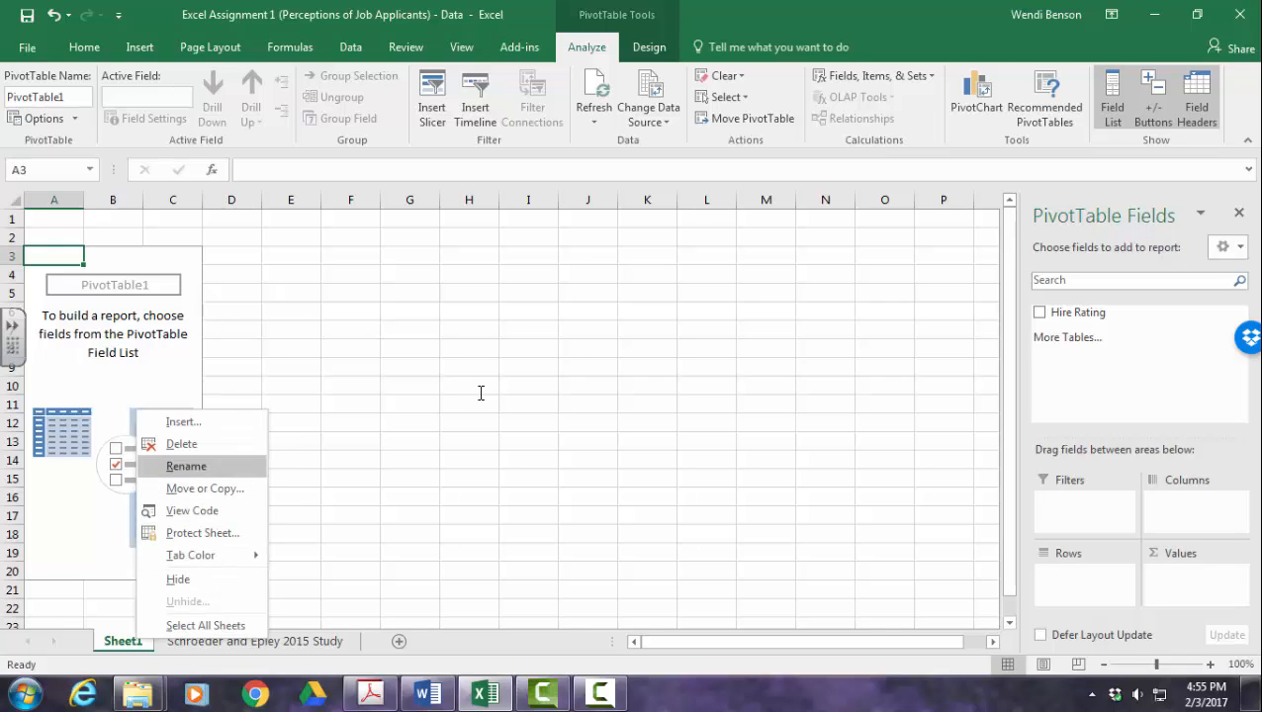
key("Return")
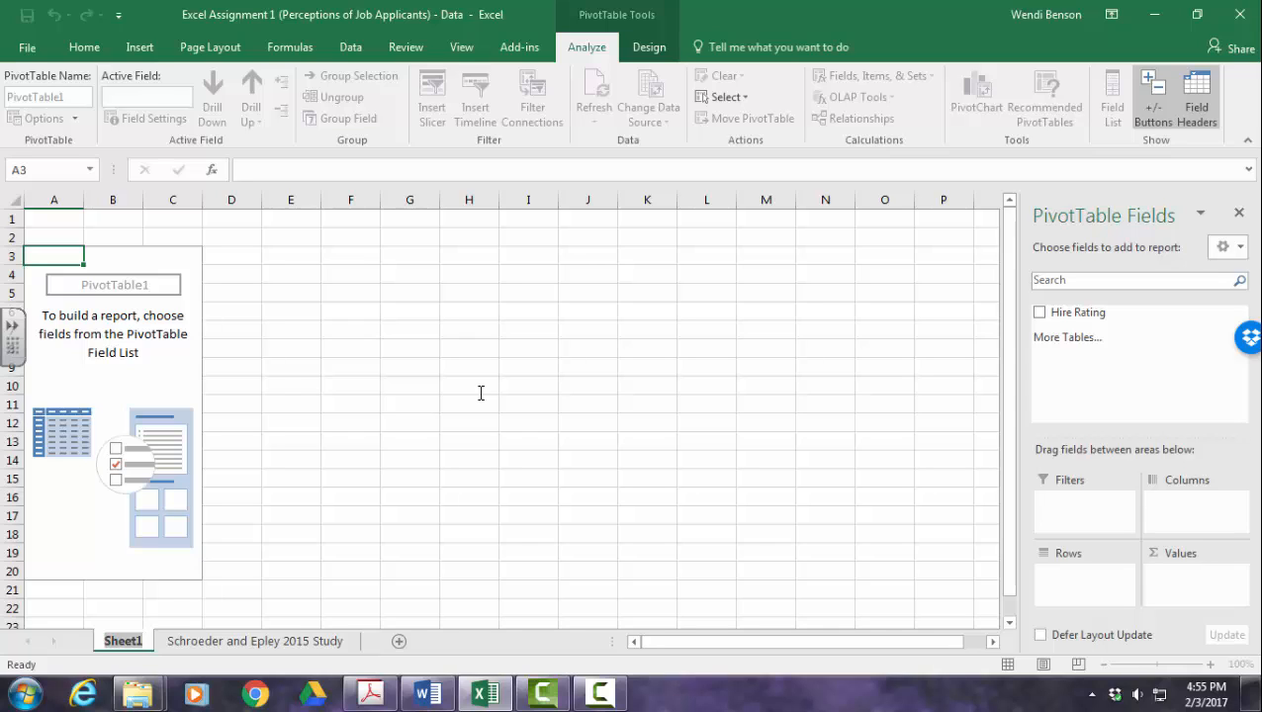
type("Freq.")
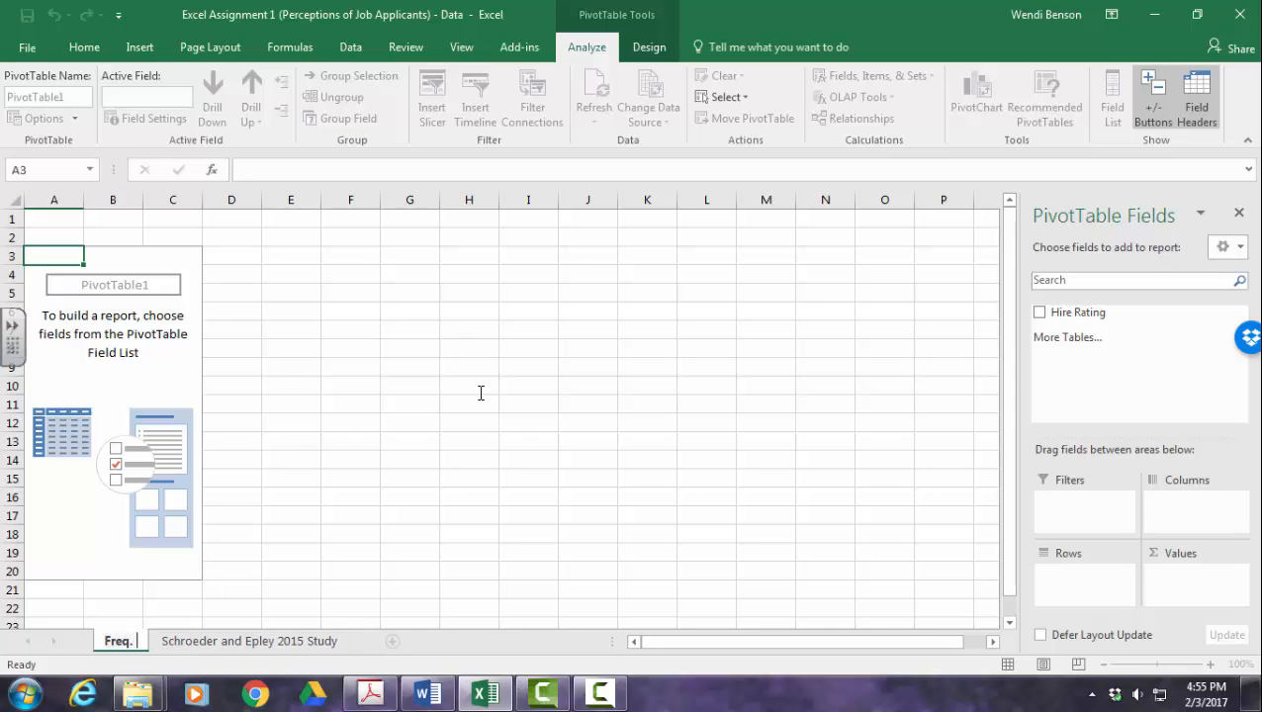
type(" Hire Rat")
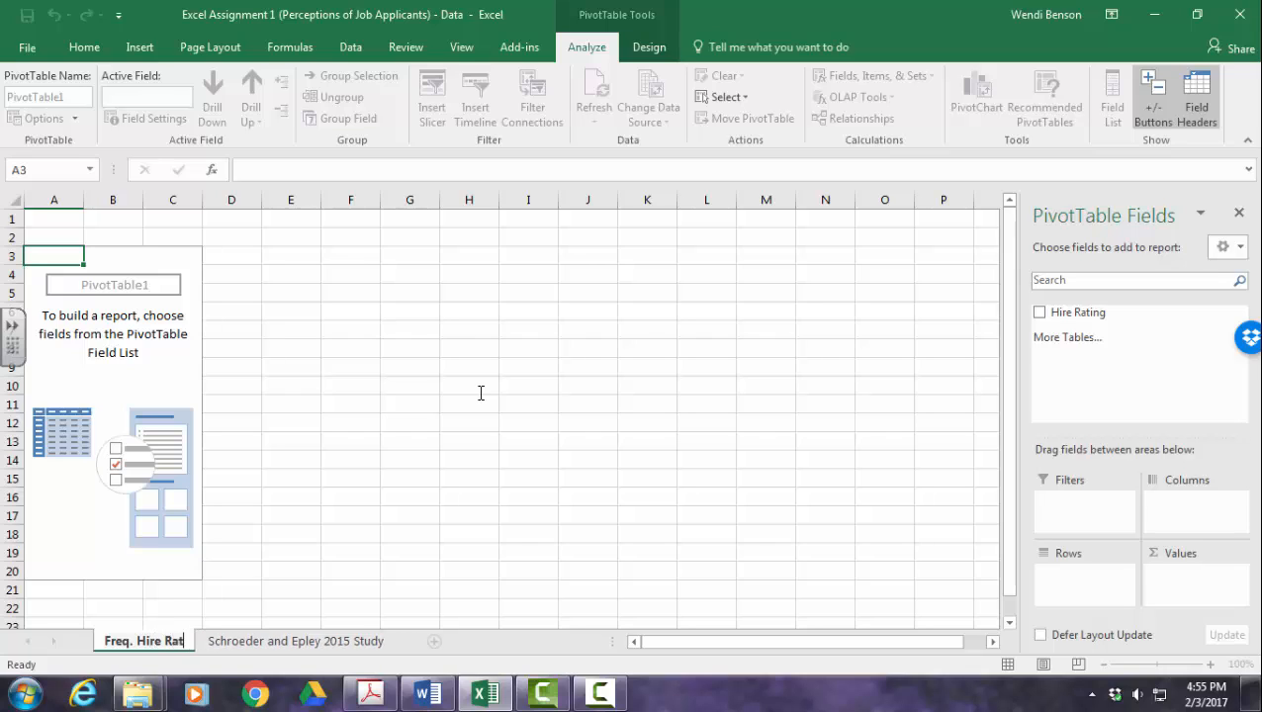
type("ing")
key("Return")
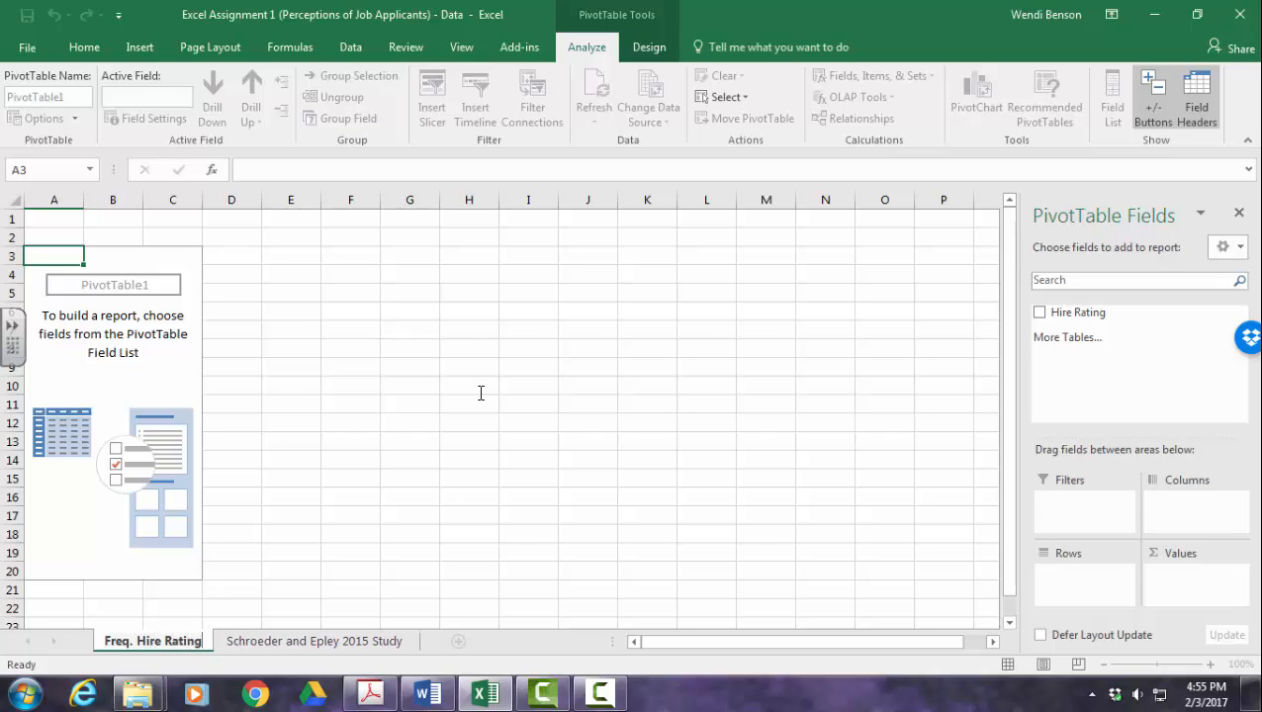
left_click(528, 534)
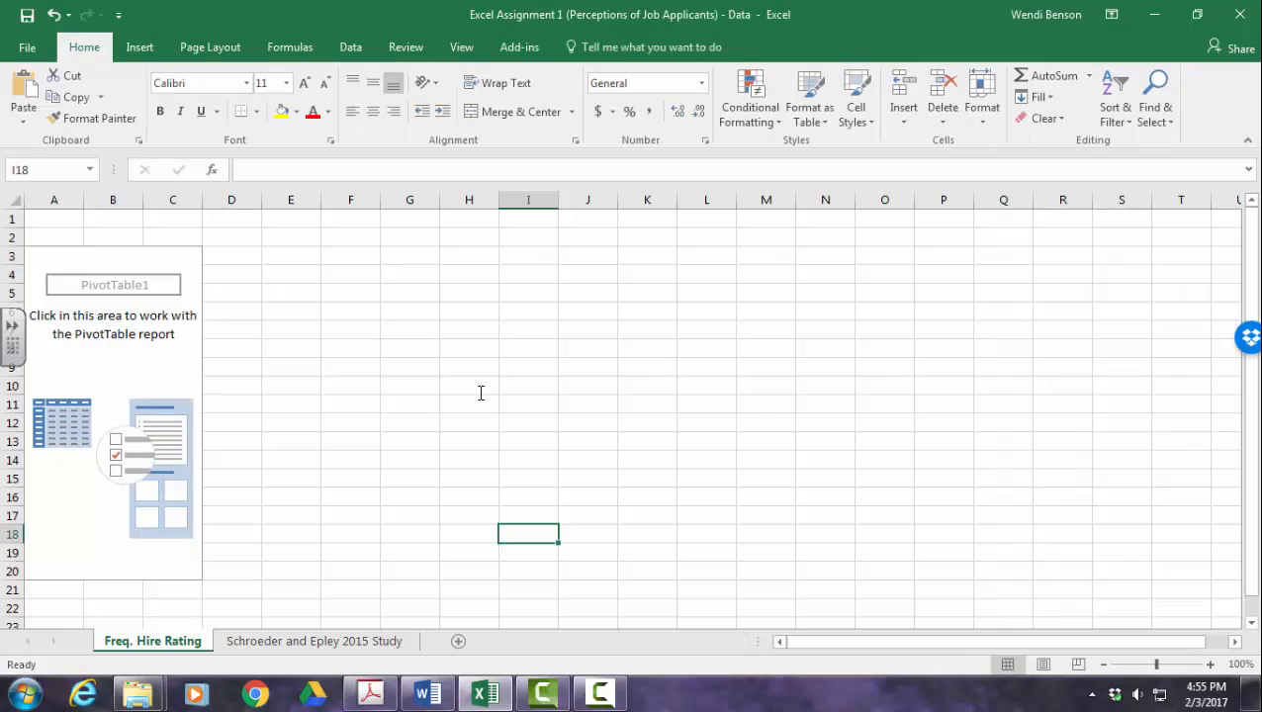
- Build the PivotTable with Hire Rating as a count in the values and as the row labels
left_click(172, 349)
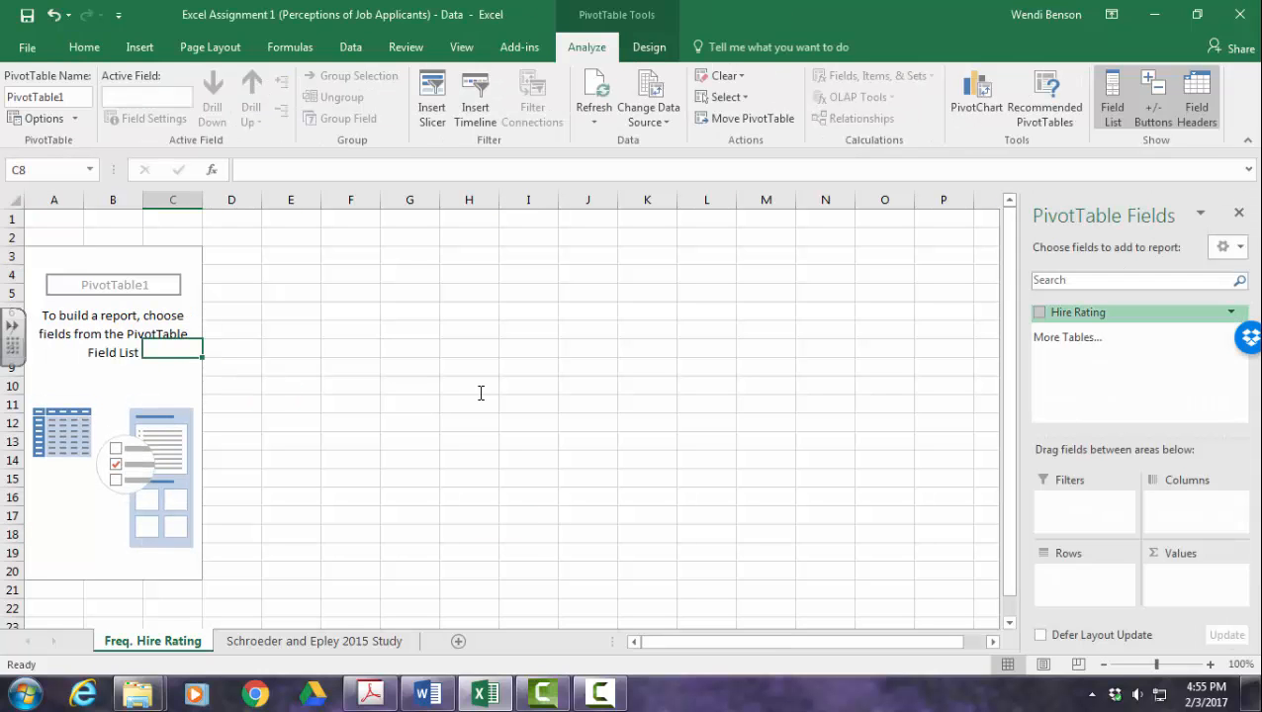
mouse_move(1078, 312)
left_mouse_down()
mouse_move(1192, 512)
mouse_move(1194, 585)
left_mouse_up()
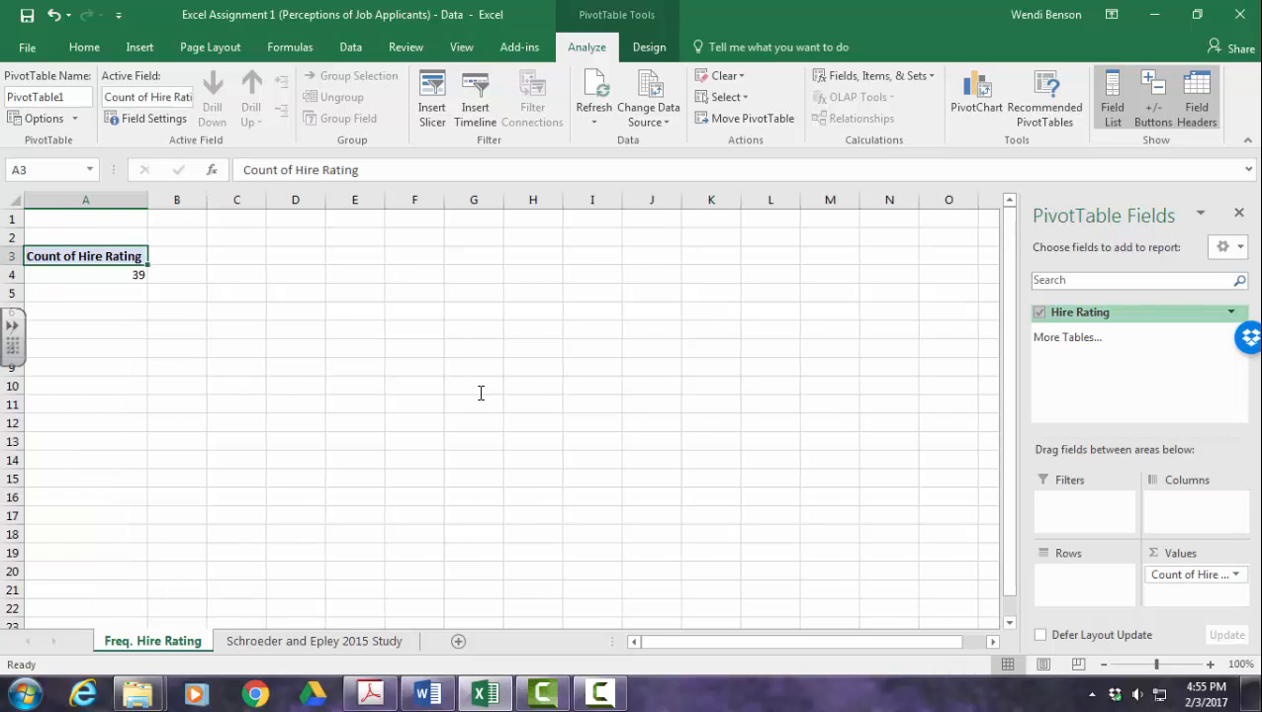
left_click_drag(1078, 313, 1073, 574)
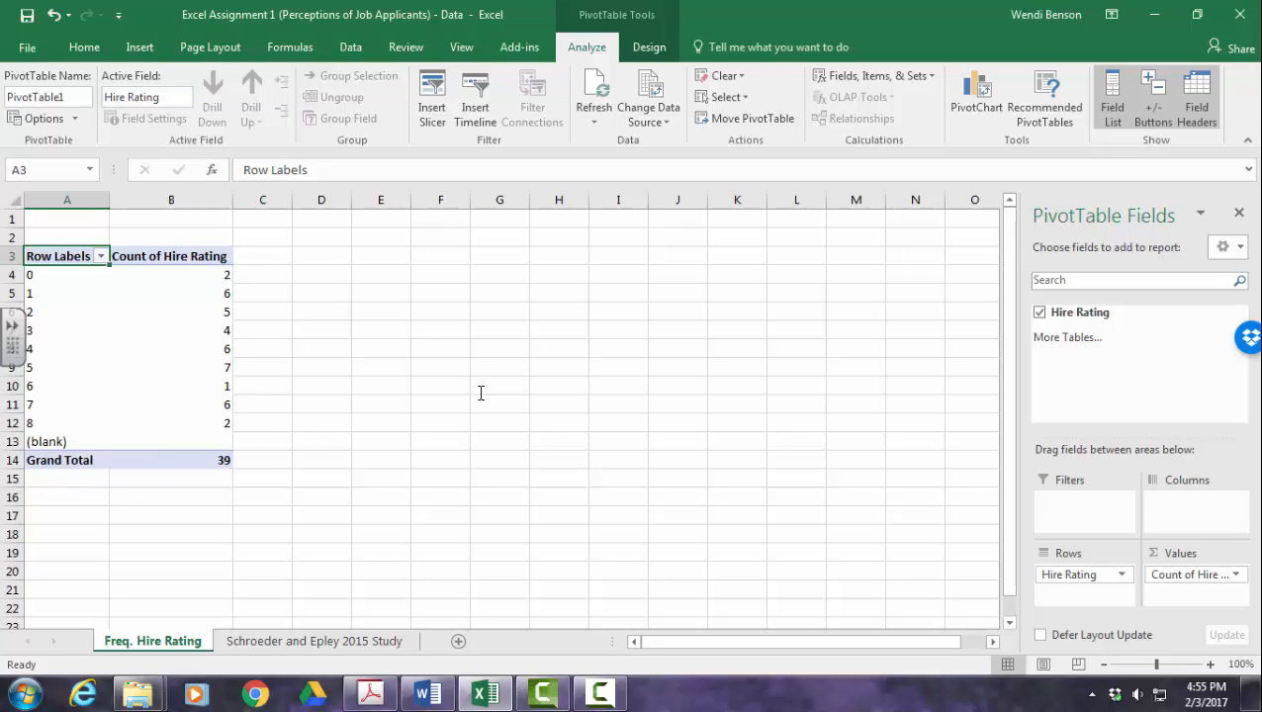
- Filter the (blank) item out of the Hire Rating PivotTable's row labels
key("alt+Down")
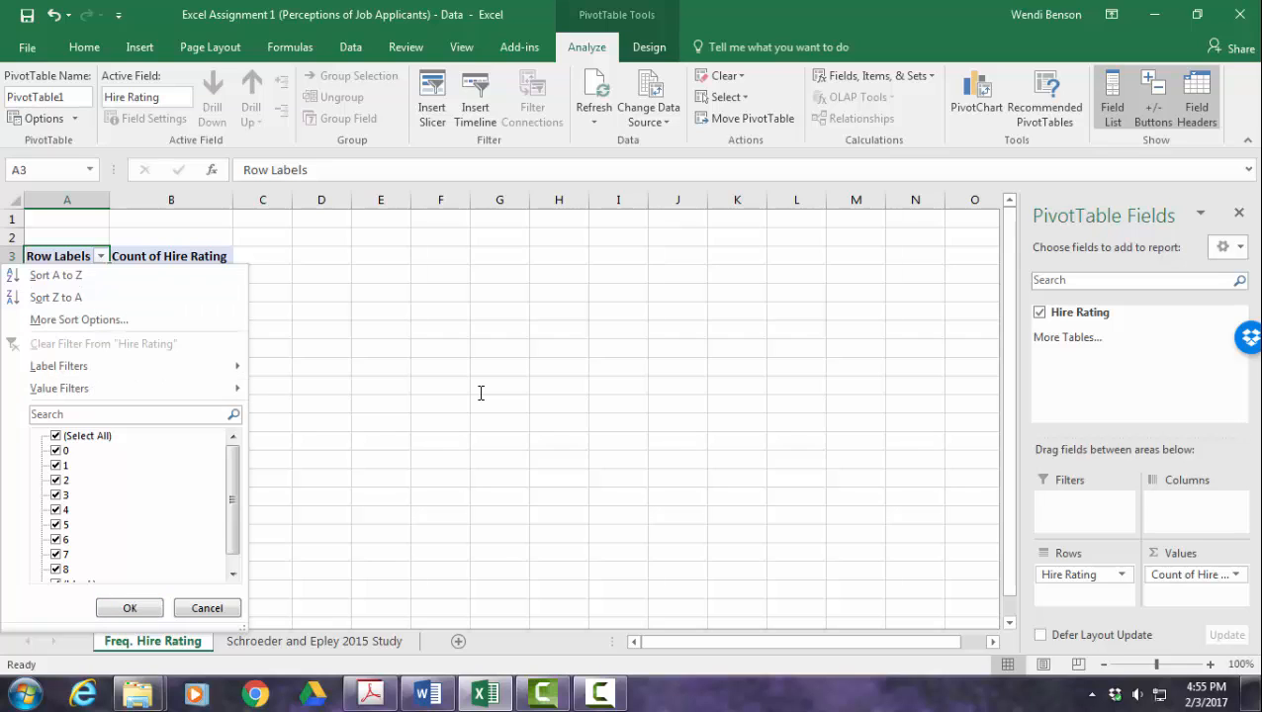
left_click_drag(233, 500, 232, 511)
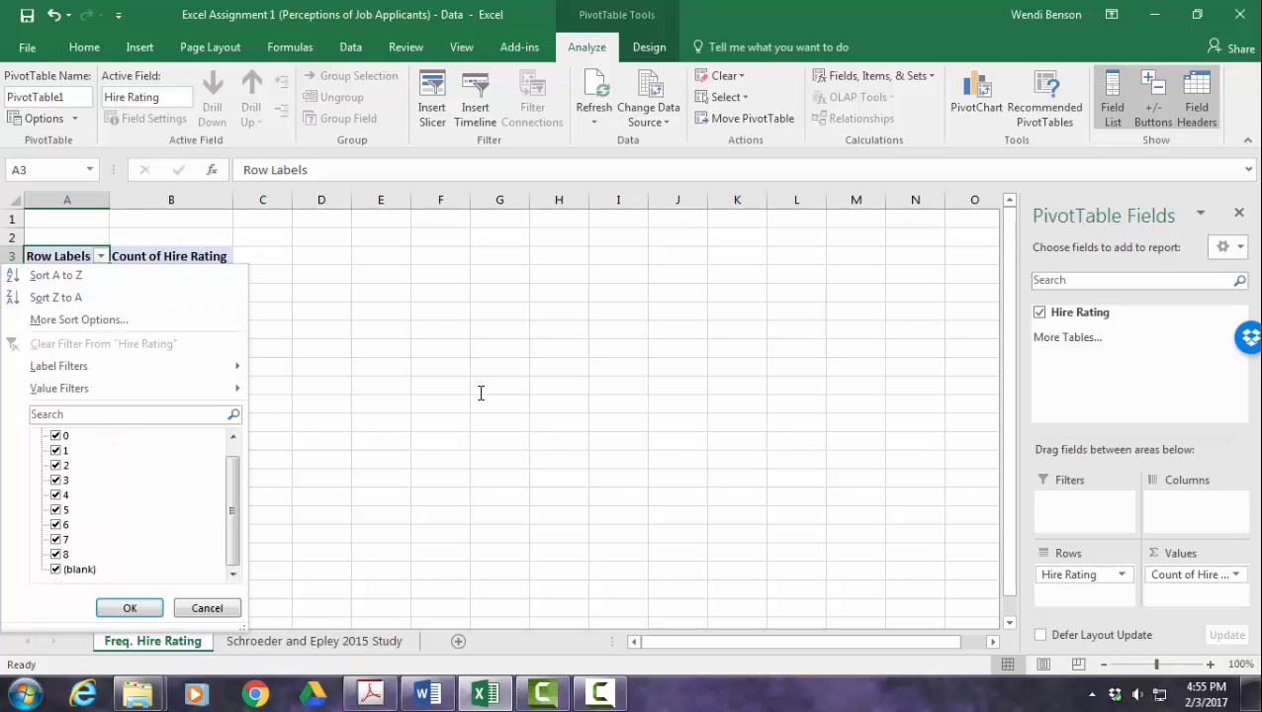
key("space")
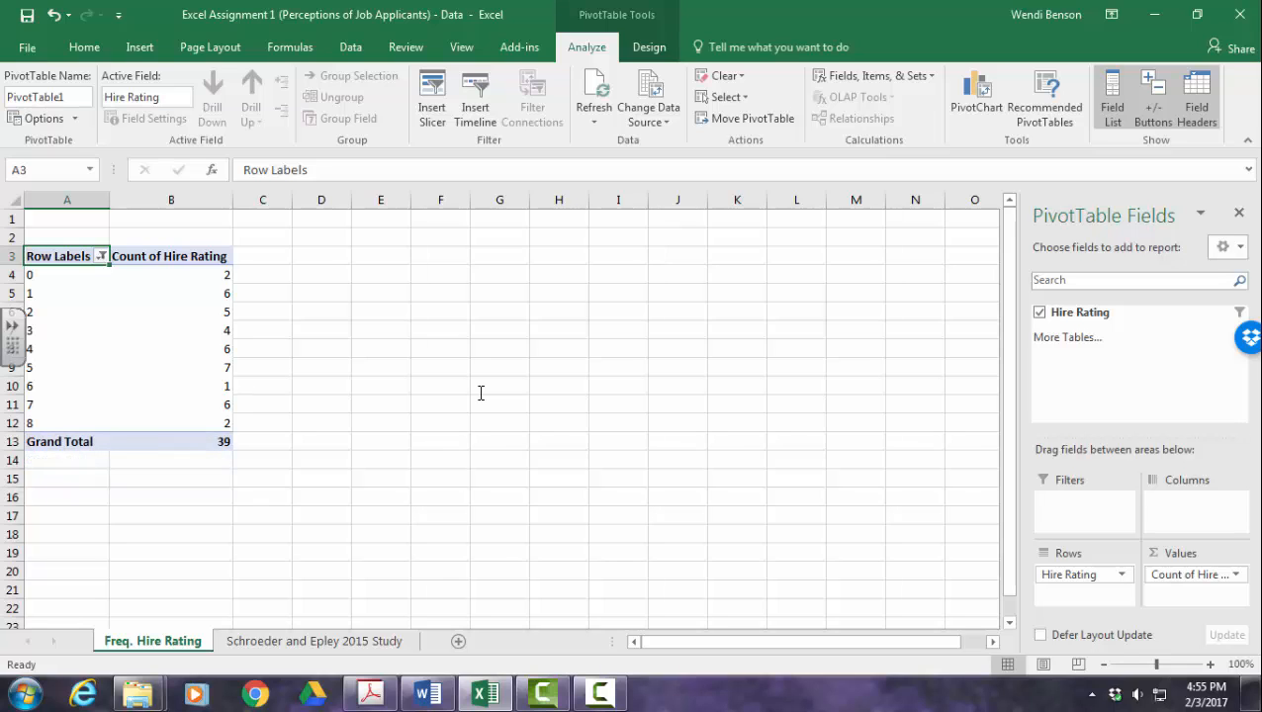
- Copy the whole Hire Rating PivotTable, A3:B13, and paste it below question 3 in the Word document
left_click_drag(178, 442, 65, 256)
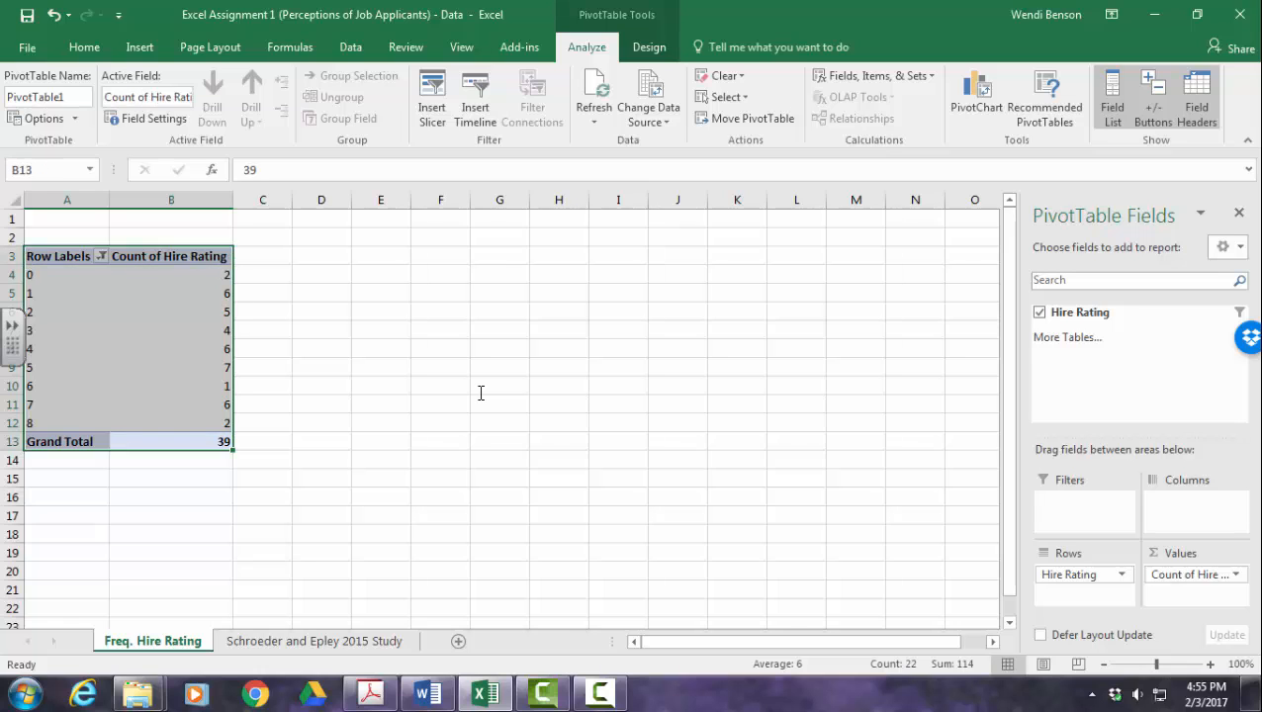
key("ctrl+c")
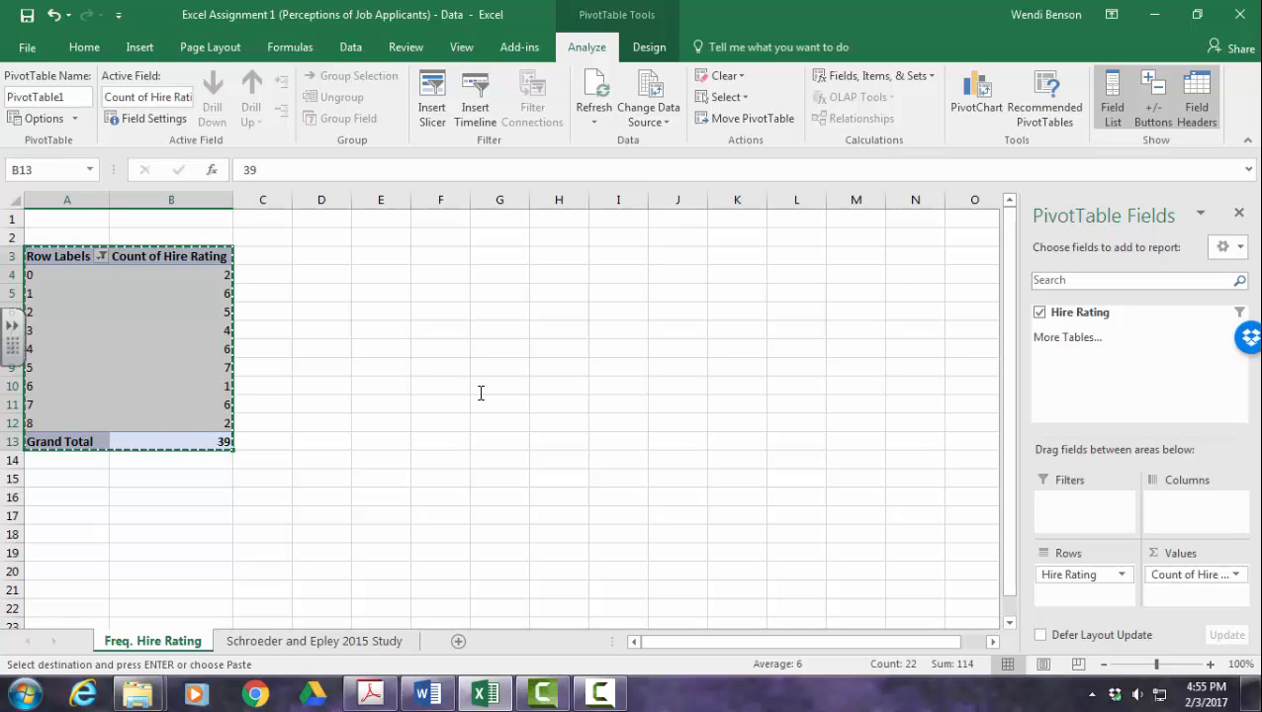
mouse_move(427, 693)
left_click(426, 601)
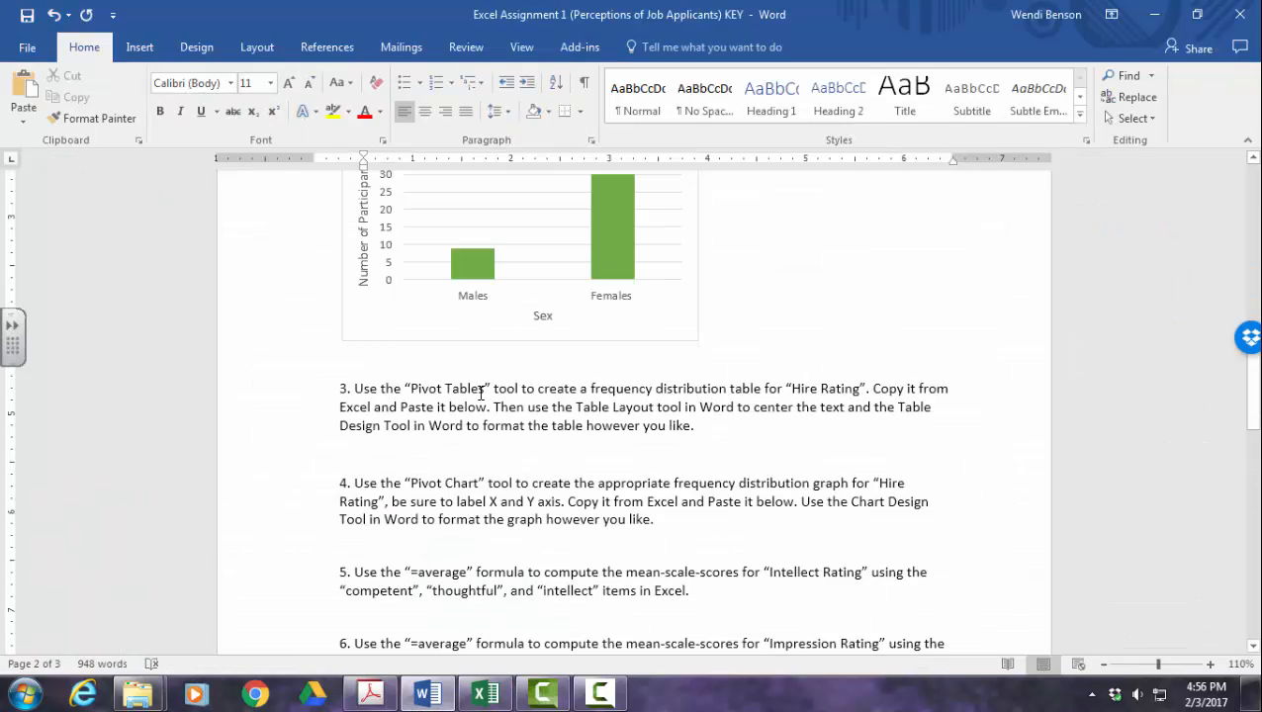
key("ctrl+v")
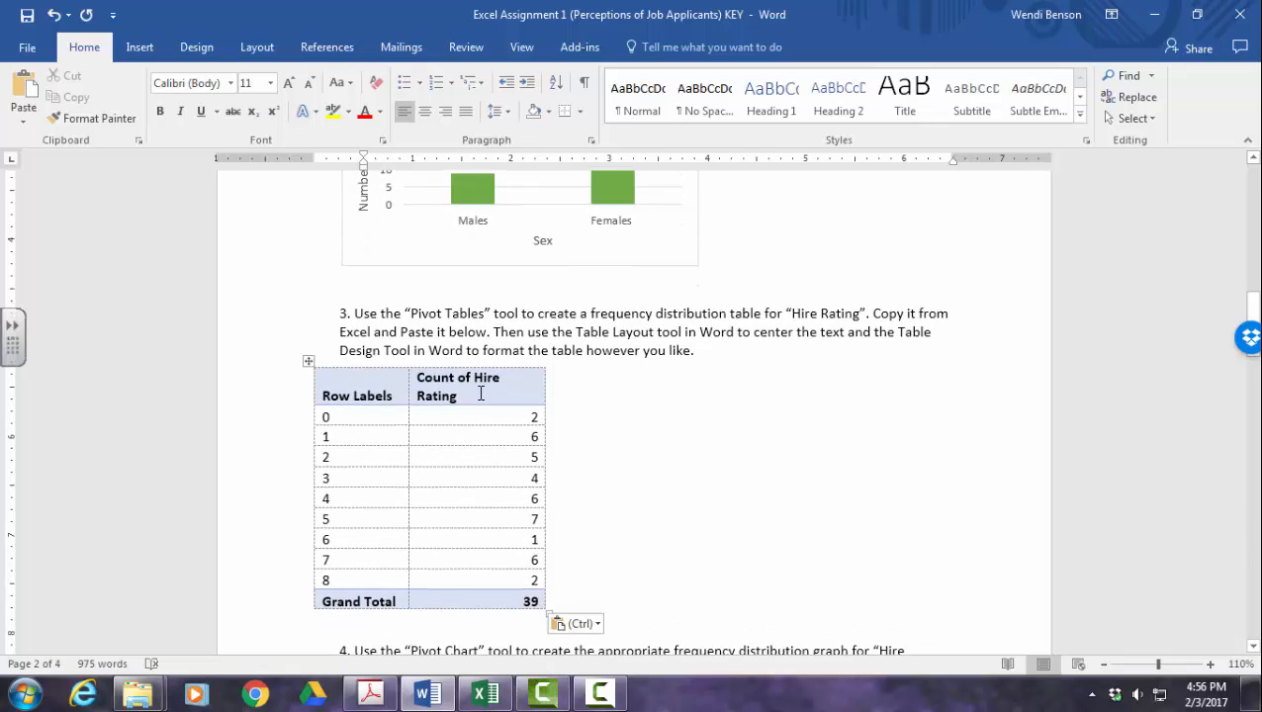
key("Up")
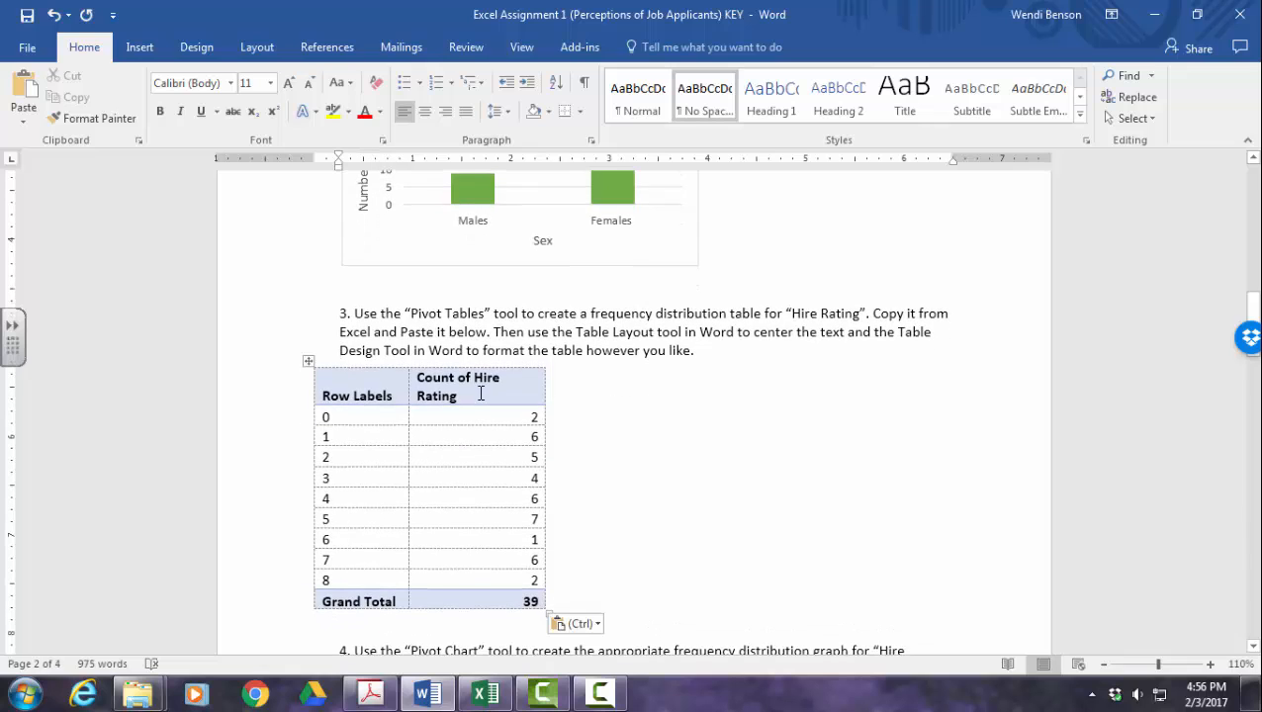
- Move the pasted table in line with the question text's left margin, and center all its cell text horizontally and vertically
left_click_drag(308, 360, 337, 361)
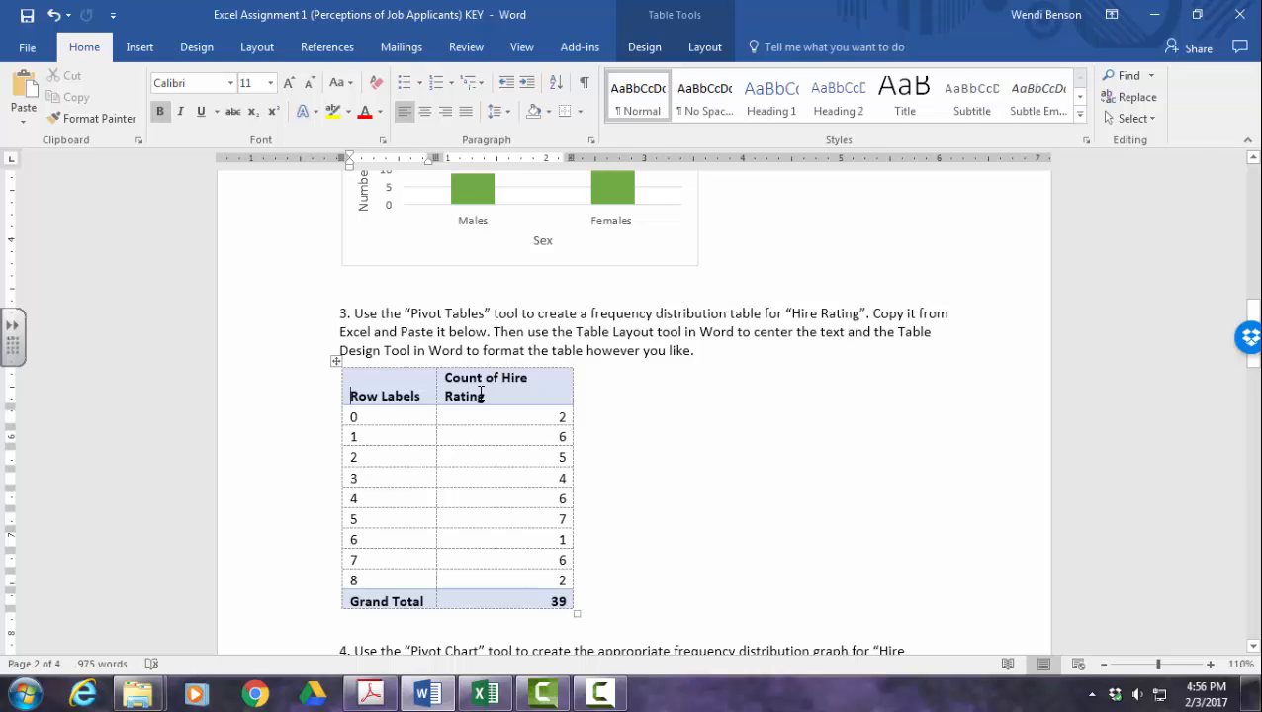
left_click(336, 361)
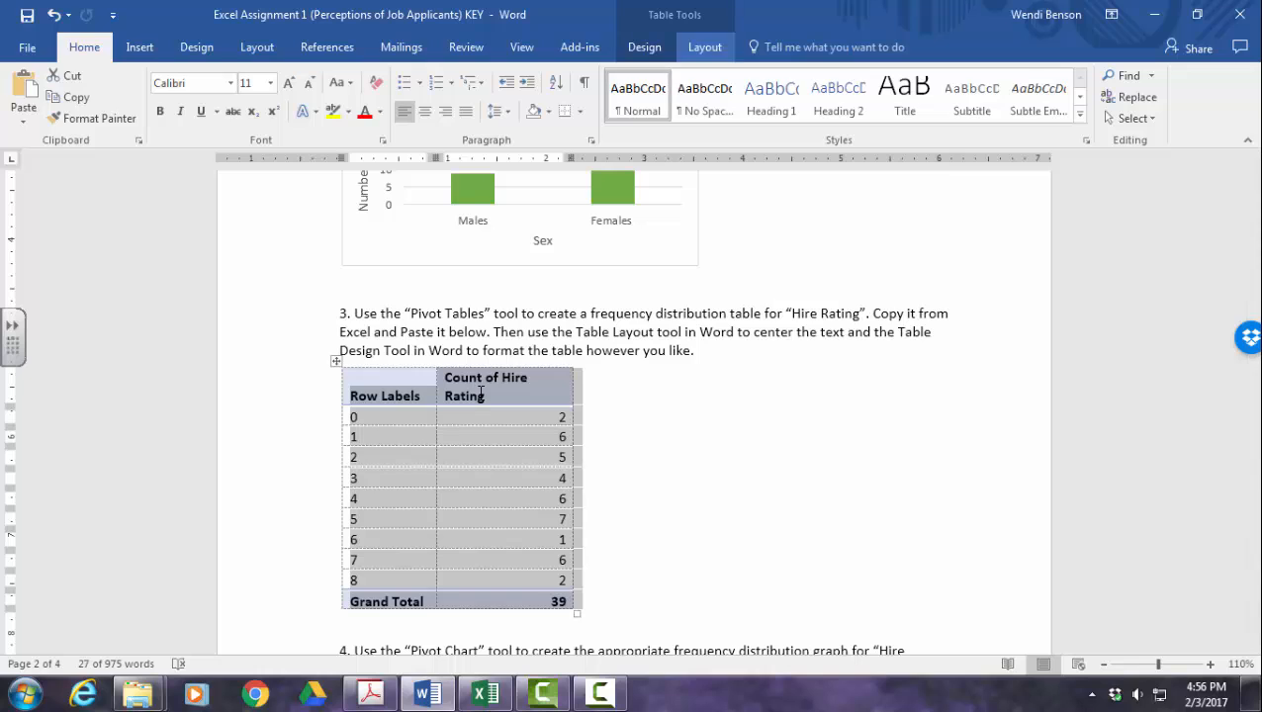
left_click(704, 48)
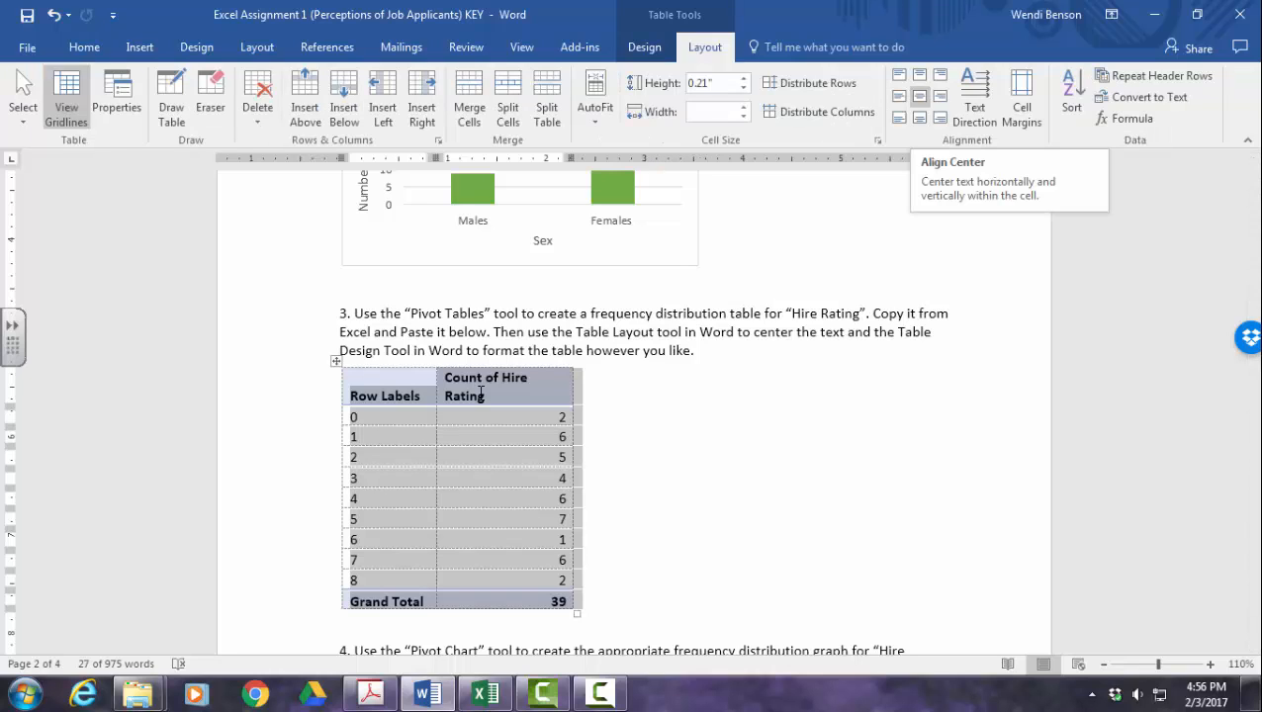
left_click(919, 96)
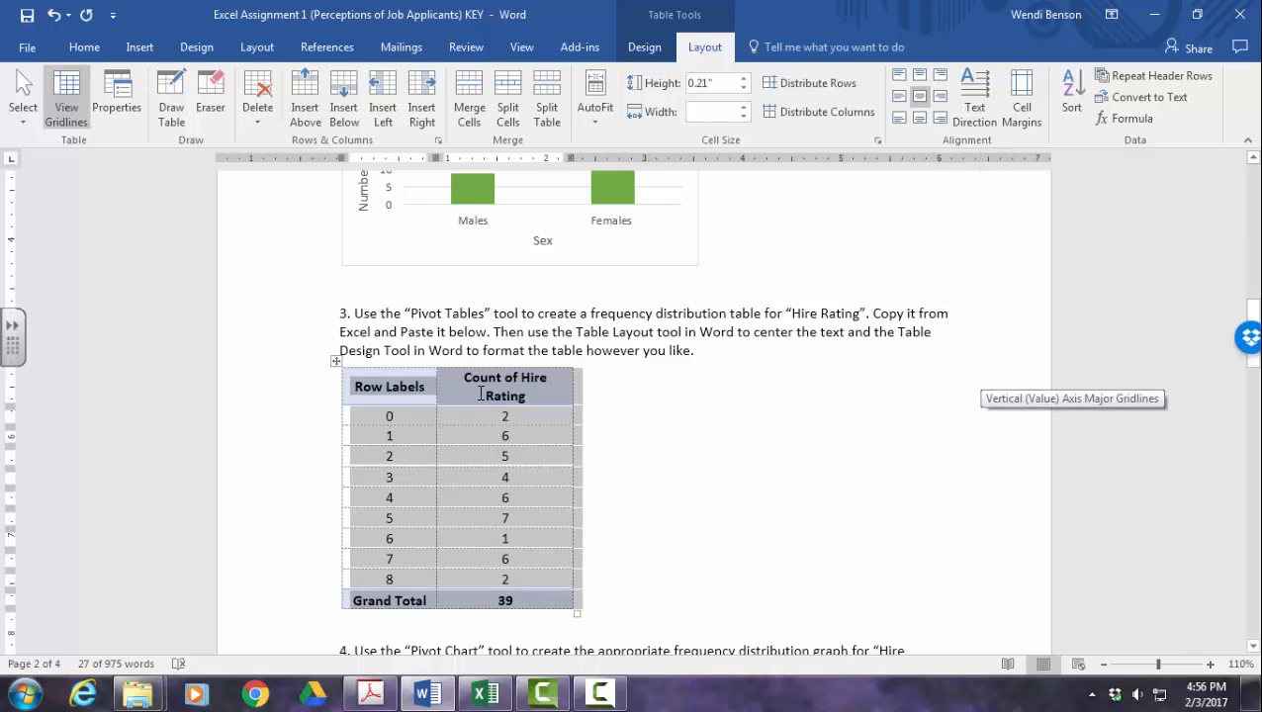
- Apply the green banded-row table style to the Hire Rating table, and realign the table with the question text's left margin
left_click(644, 46)
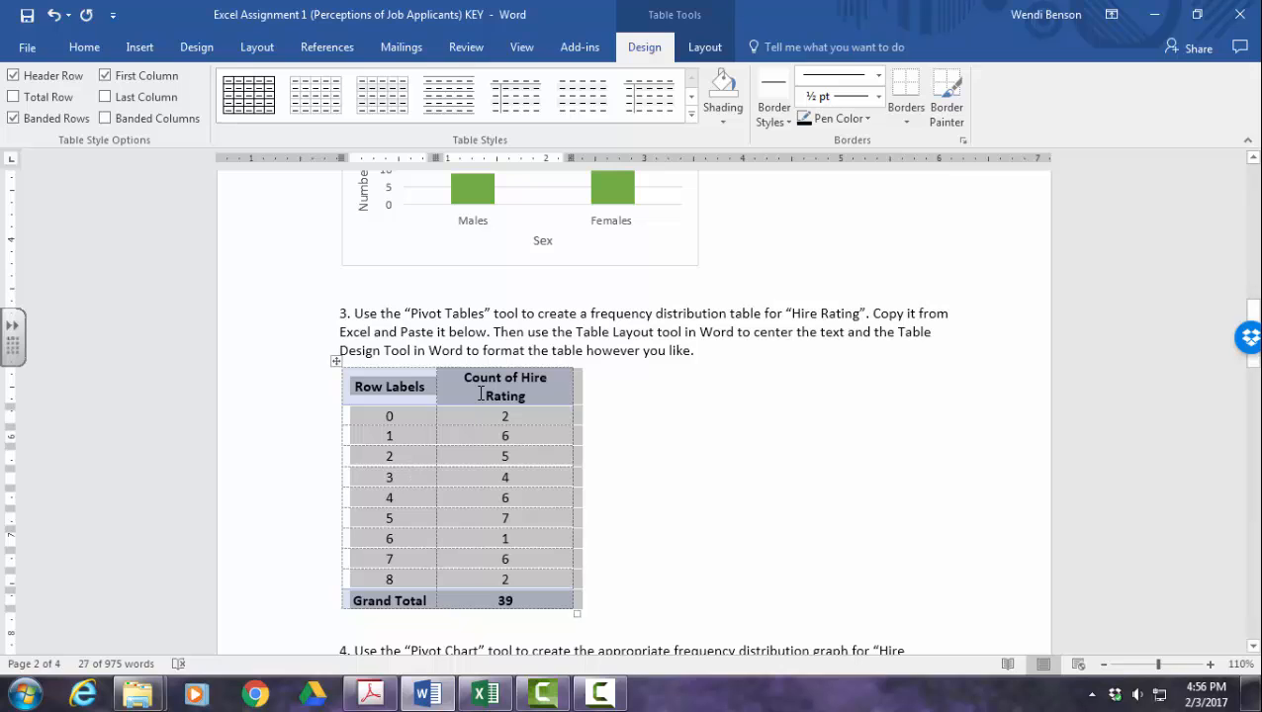
left_click(691, 97)
left_click(691, 97)
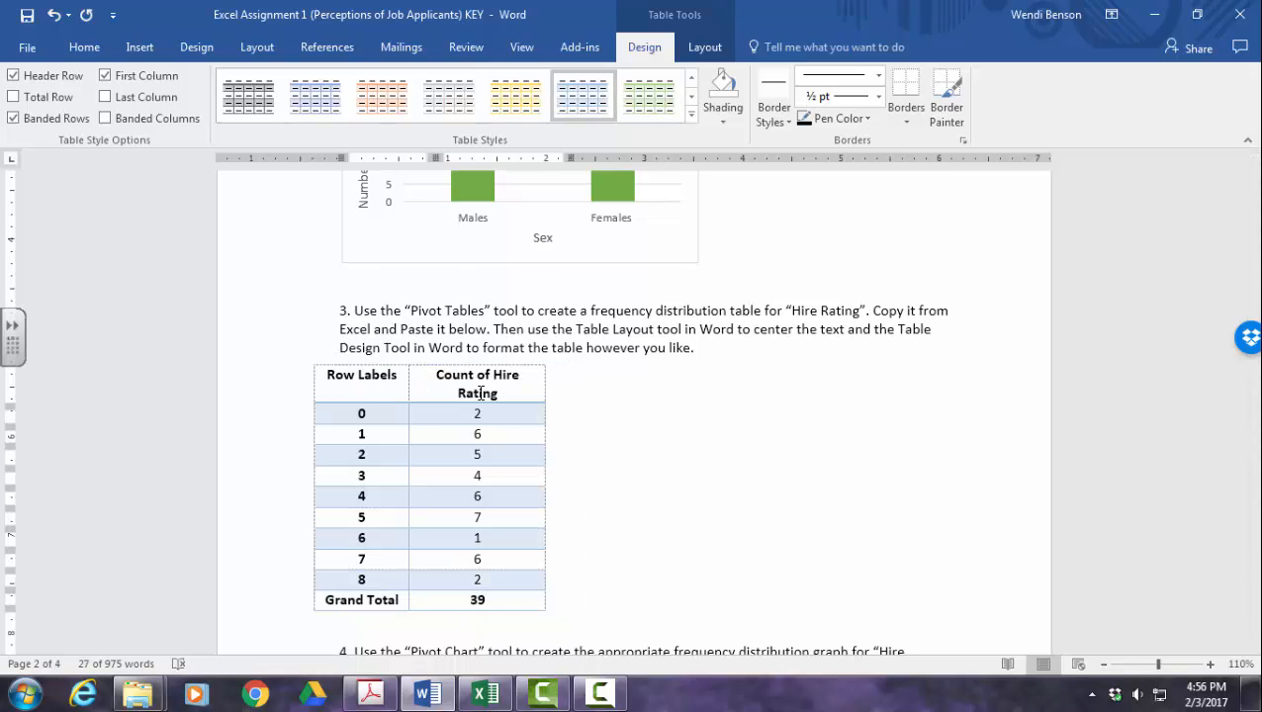
left_click(582, 97)
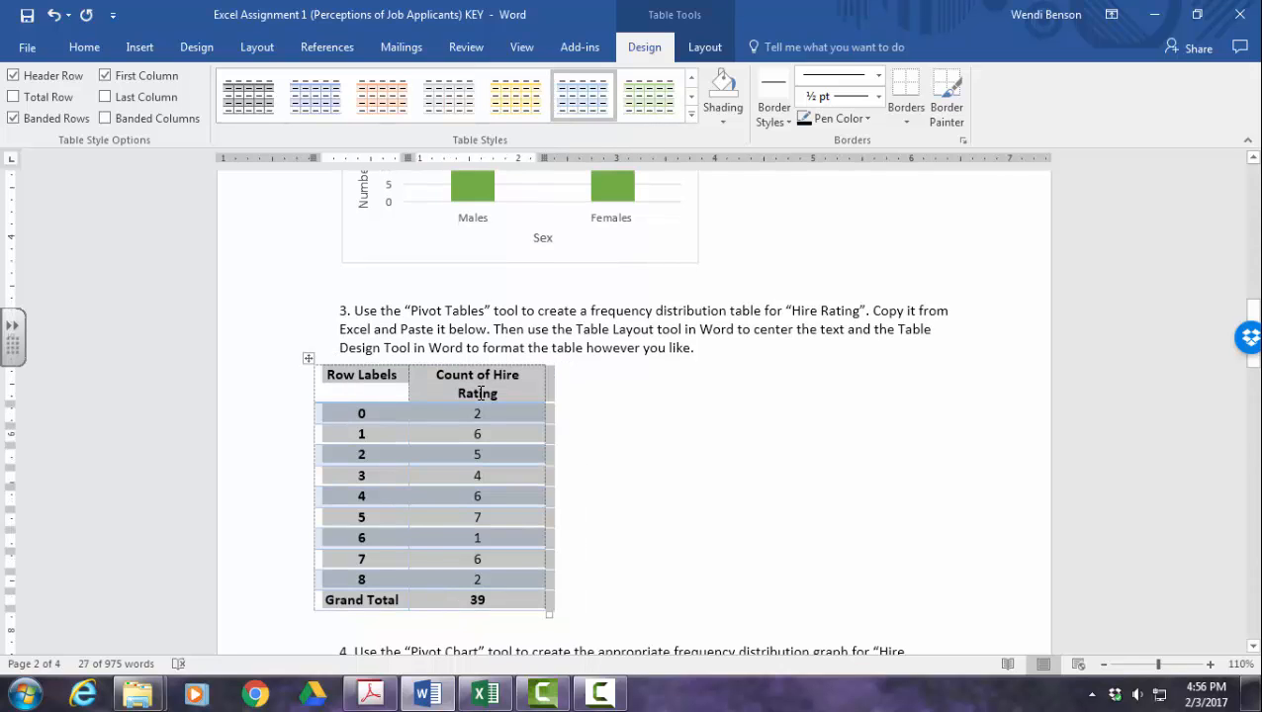
left_click(649, 96)
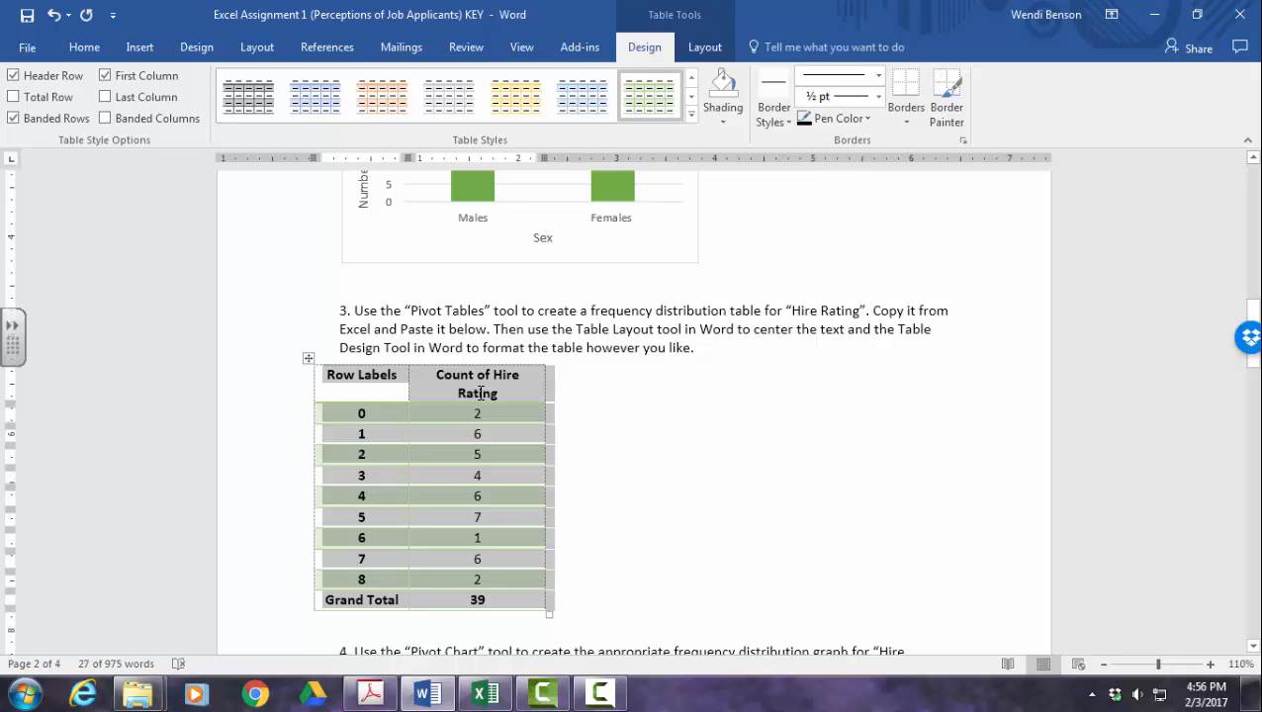
mouse_move(309, 358)
left_mouse_down()
mouse_move(350, 357)
mouse_move(338, 358)
left_mouse_up()
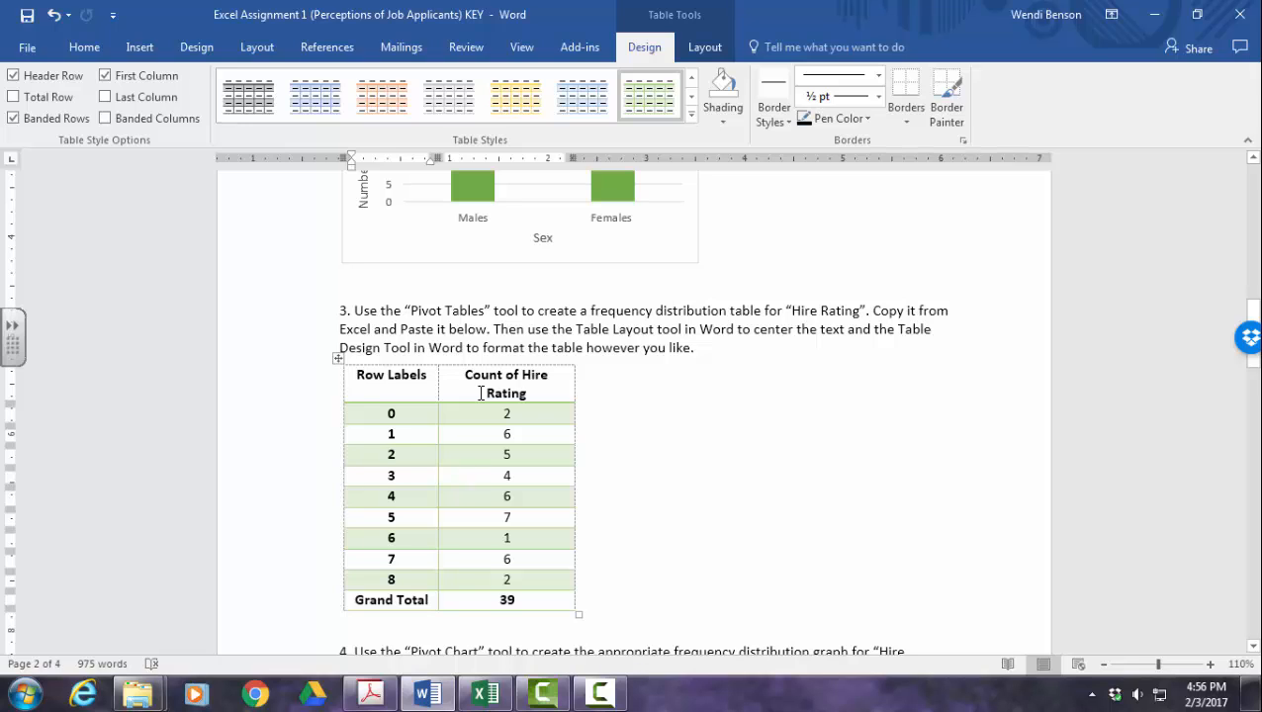
- Replace the "Row Labels" header of the table with "Hire Rating"
left_click_drag(357, 375, 427, 374)
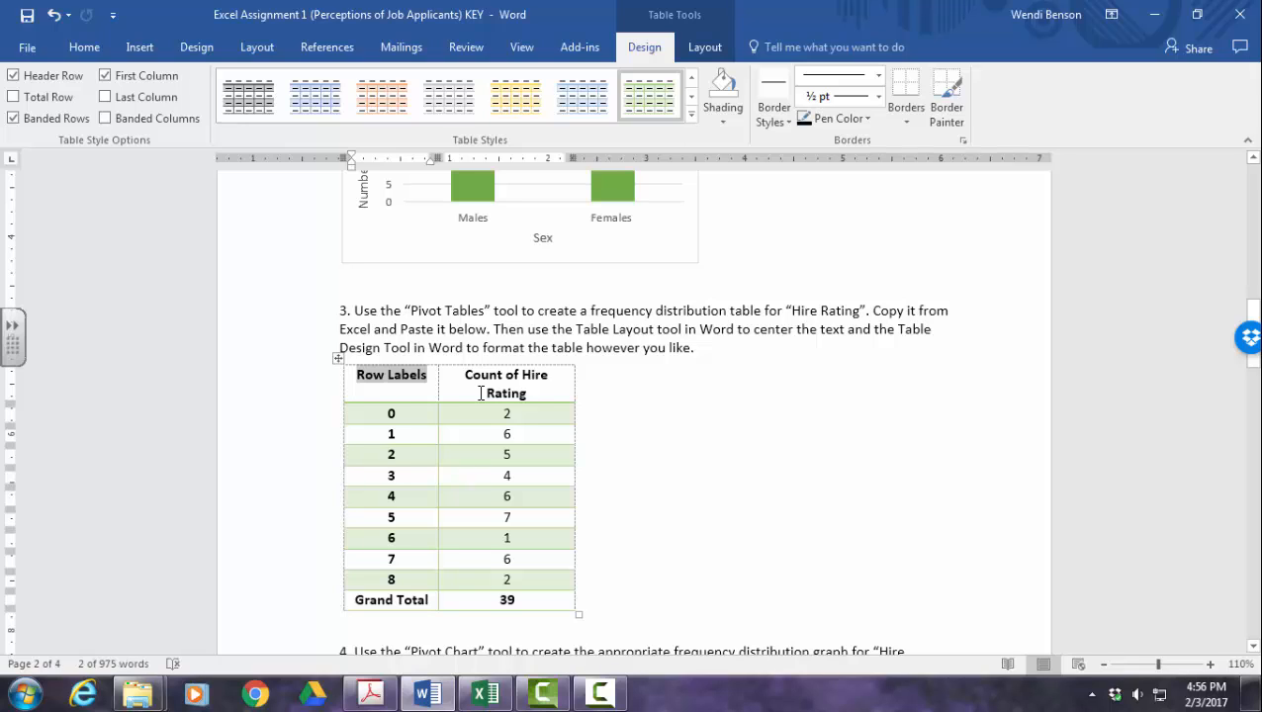
type("Hire ")
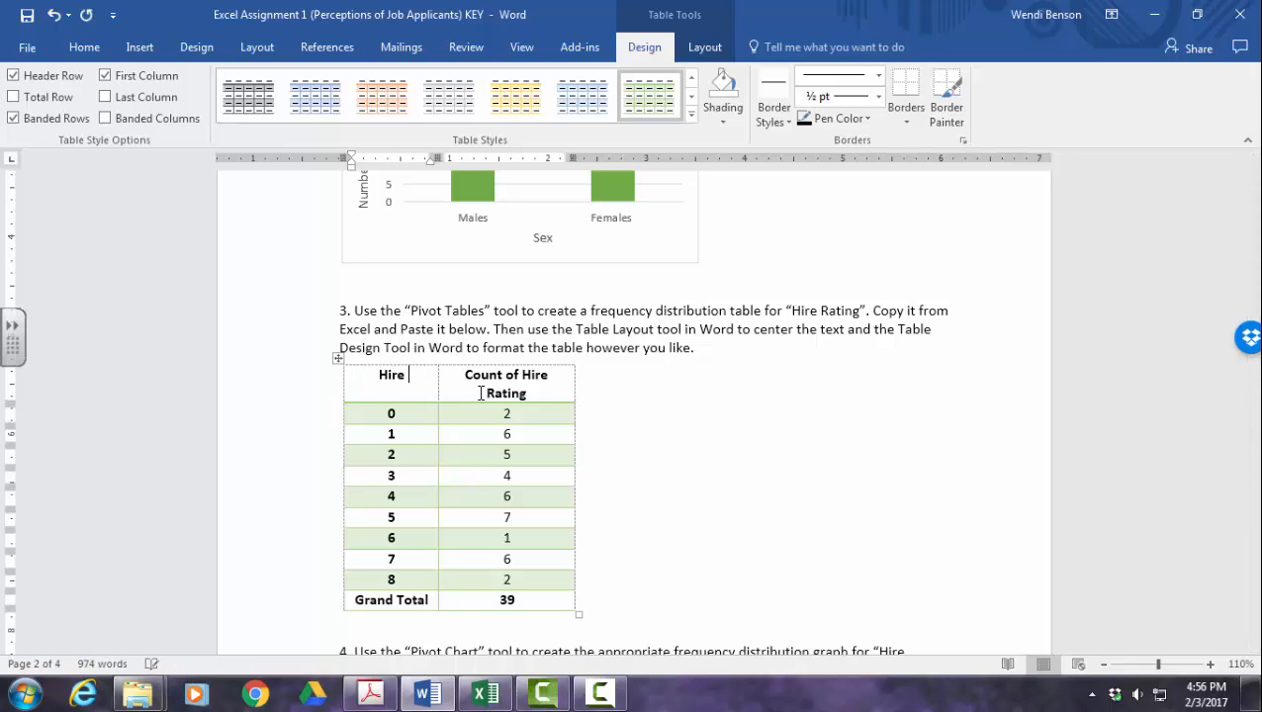
type("Rating")
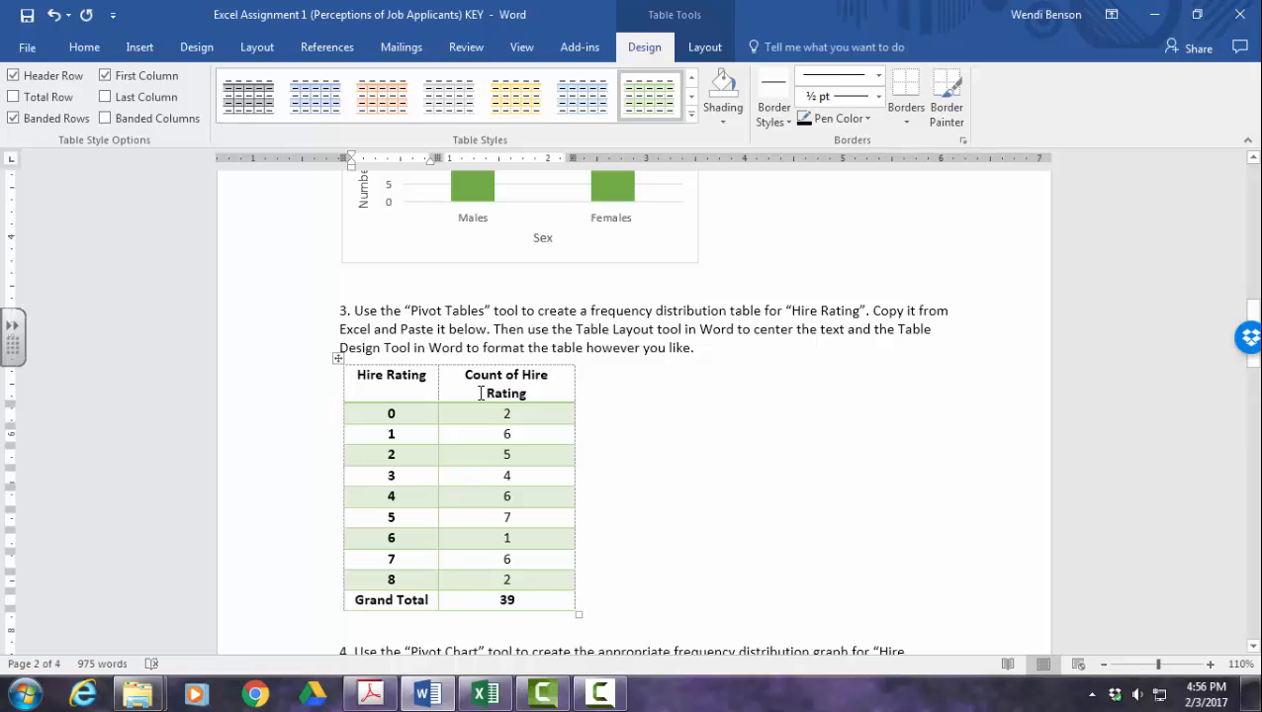
- Replace the "Count of Hire Rating" header with "Number of Recruiters that Provided Rating"
triple_click(480, 393)
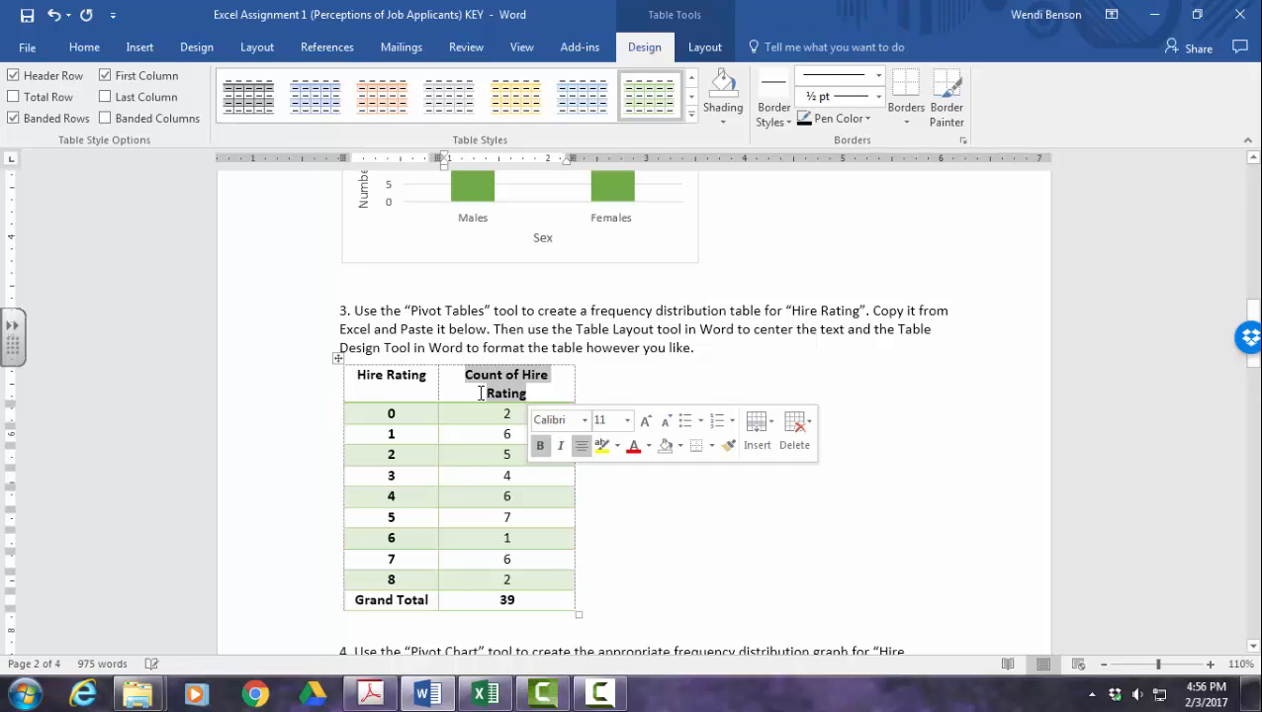
type("Number")
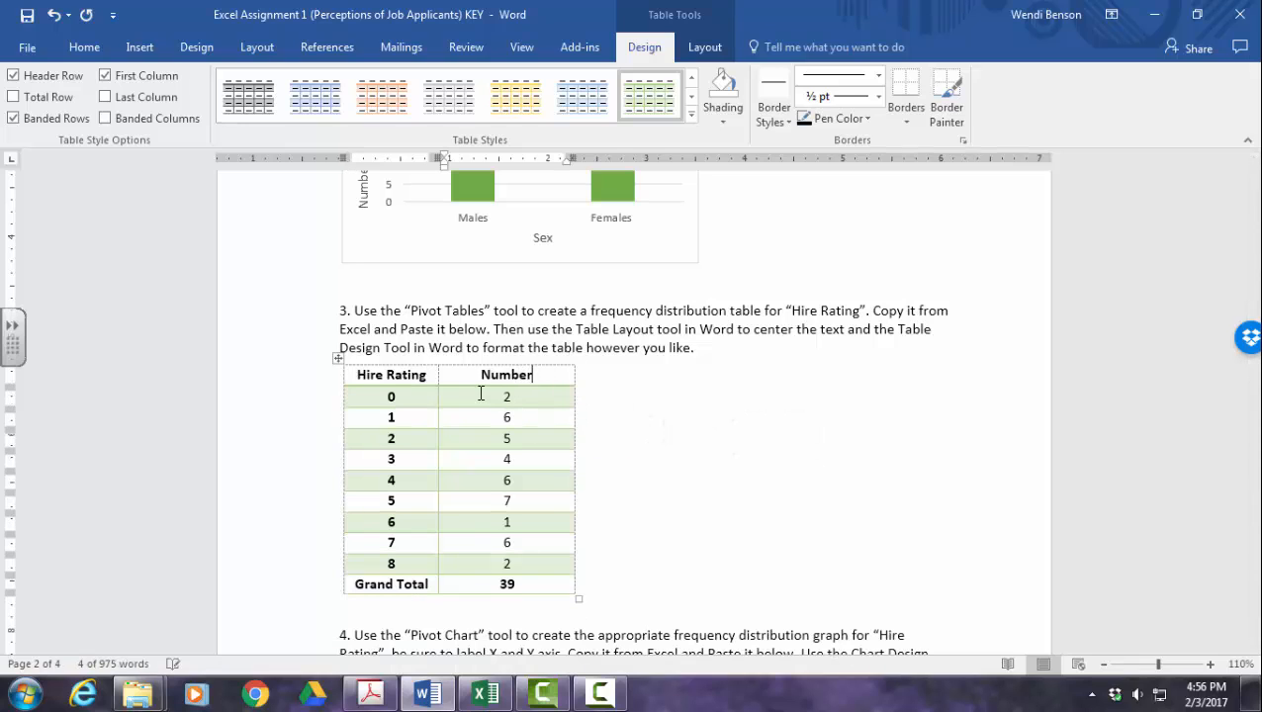
type(" of Re")
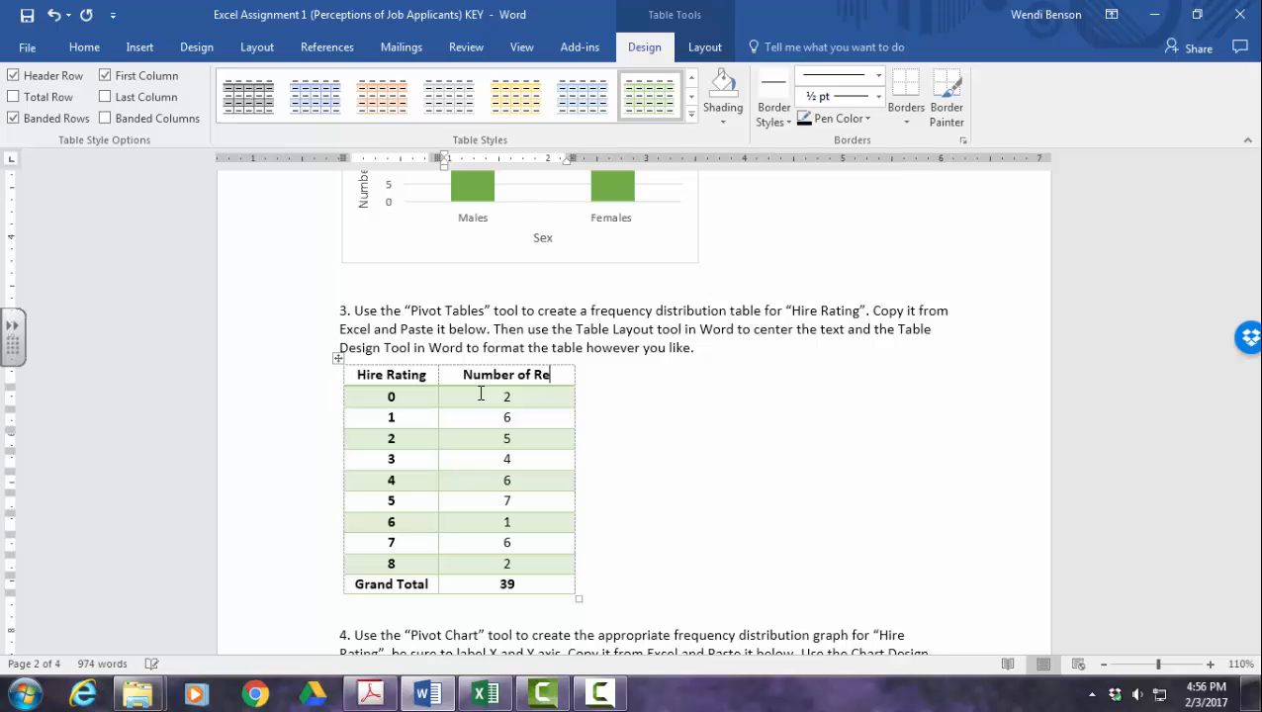
type("cruiters")
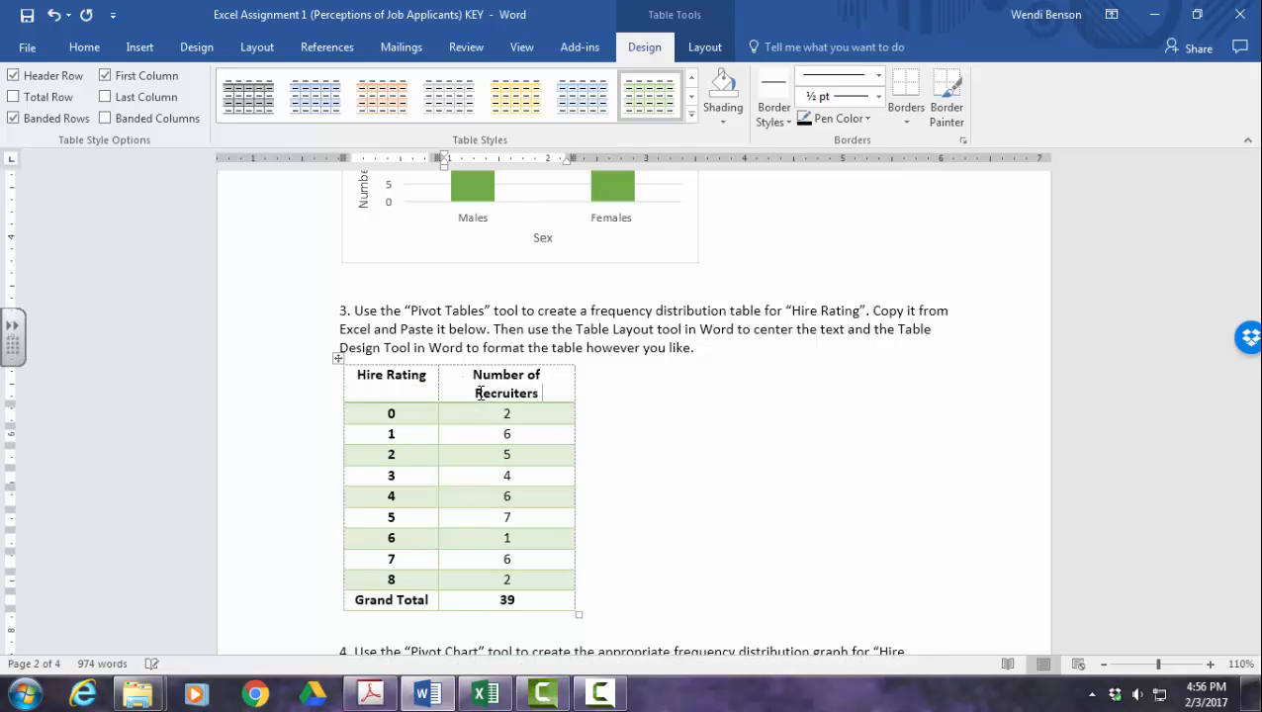
type(" with the")
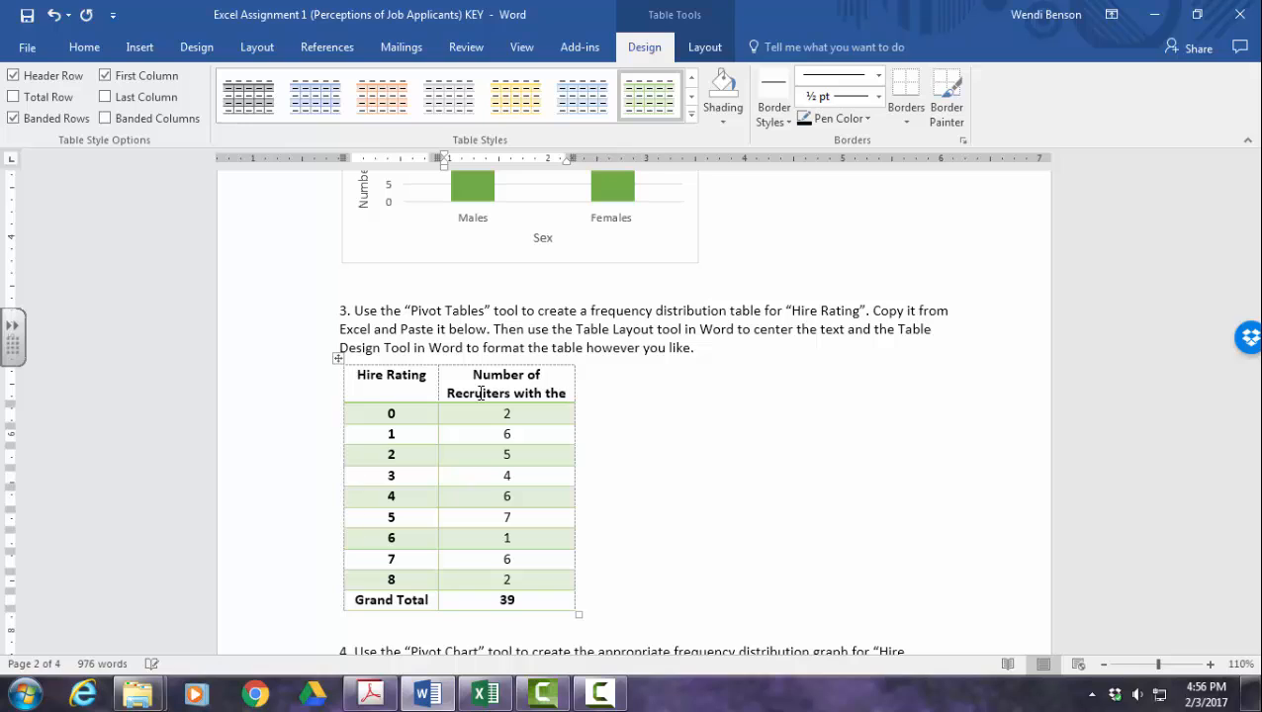
key("BackSpace")
key("BackSpace")
key("BackSpace")
key("BackSpace")
key("BackSpace")
key("BackSpace")
key("BackSpace")
key("BackSpace")
key("BackSpace")
key("BackSpace")
key("BackSpace")
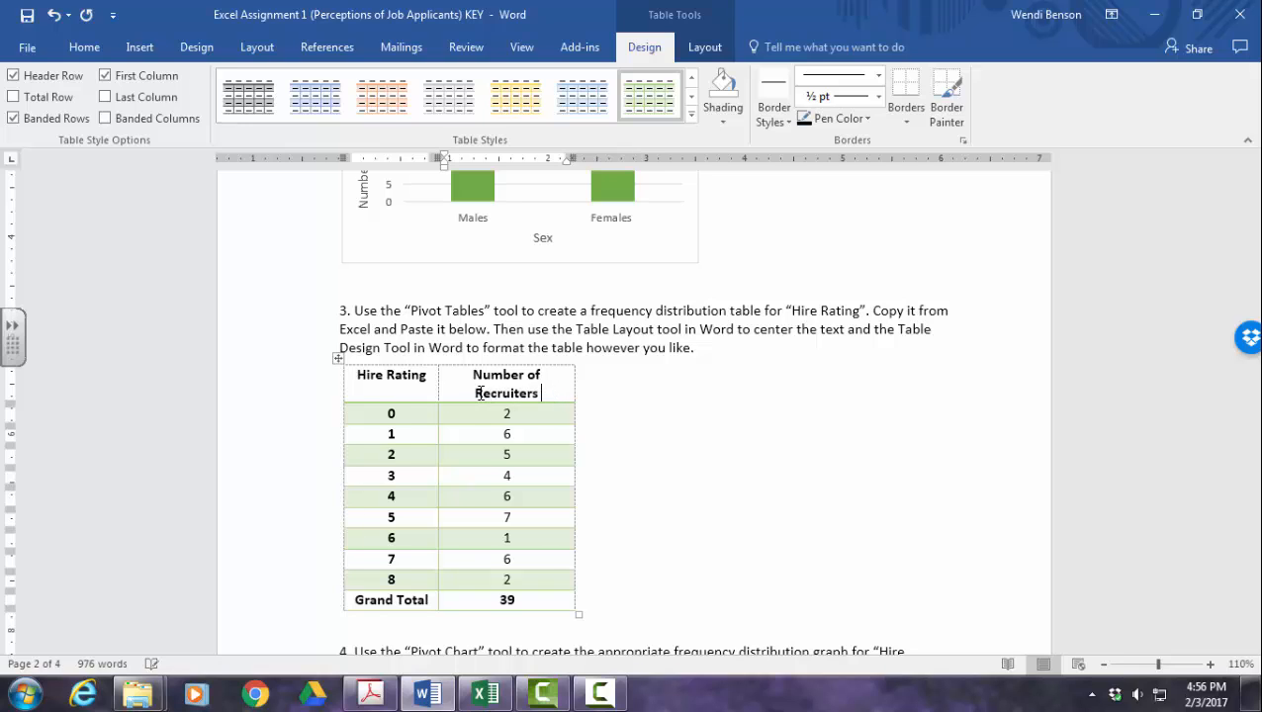
key("BackSpace")
key("BackSpace")
key("BackSpace")
key("BackSpace")
key("BackSpace")
key("BackSpace")
key("BackSpace")
key("BackSpace")
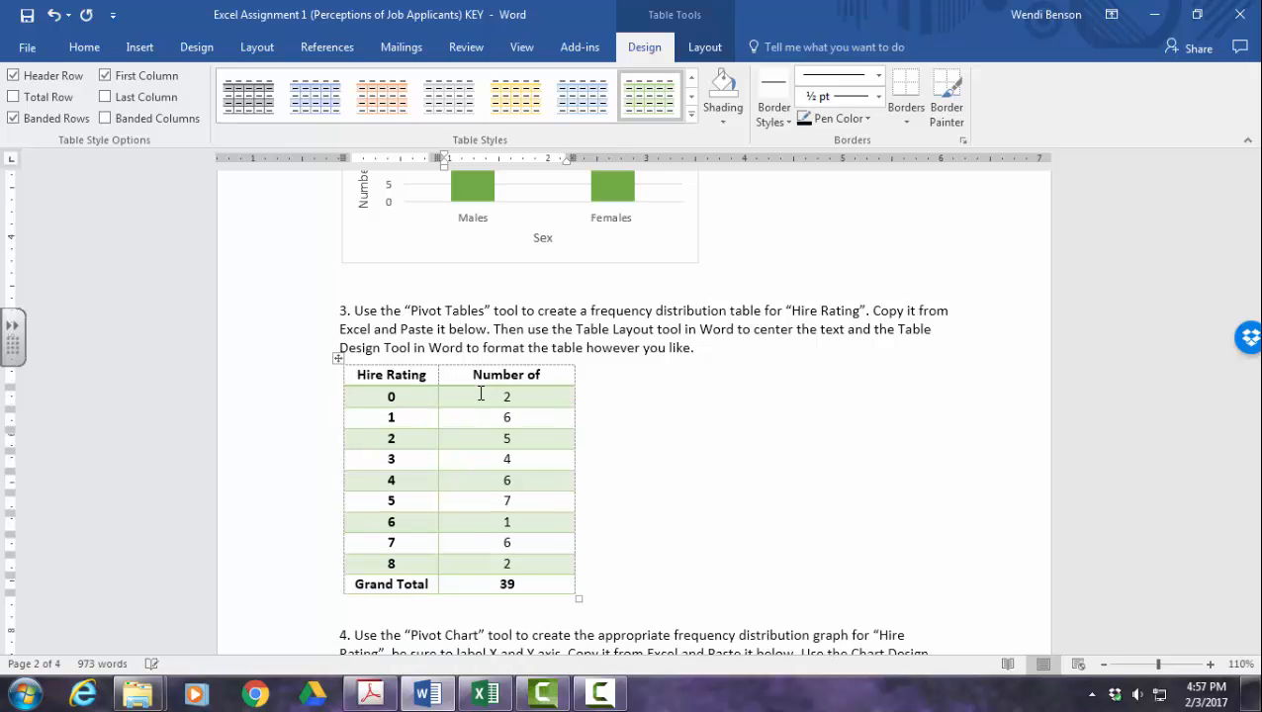
type("Recruit")
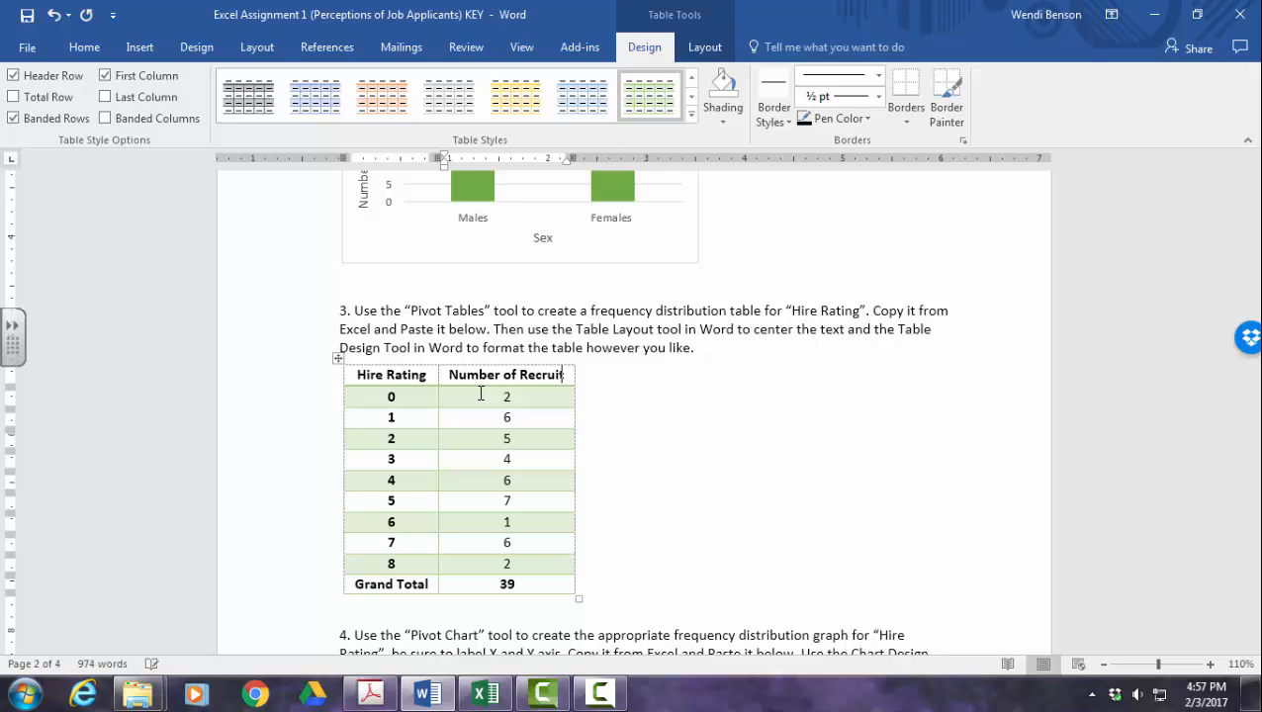
type("ers wi")
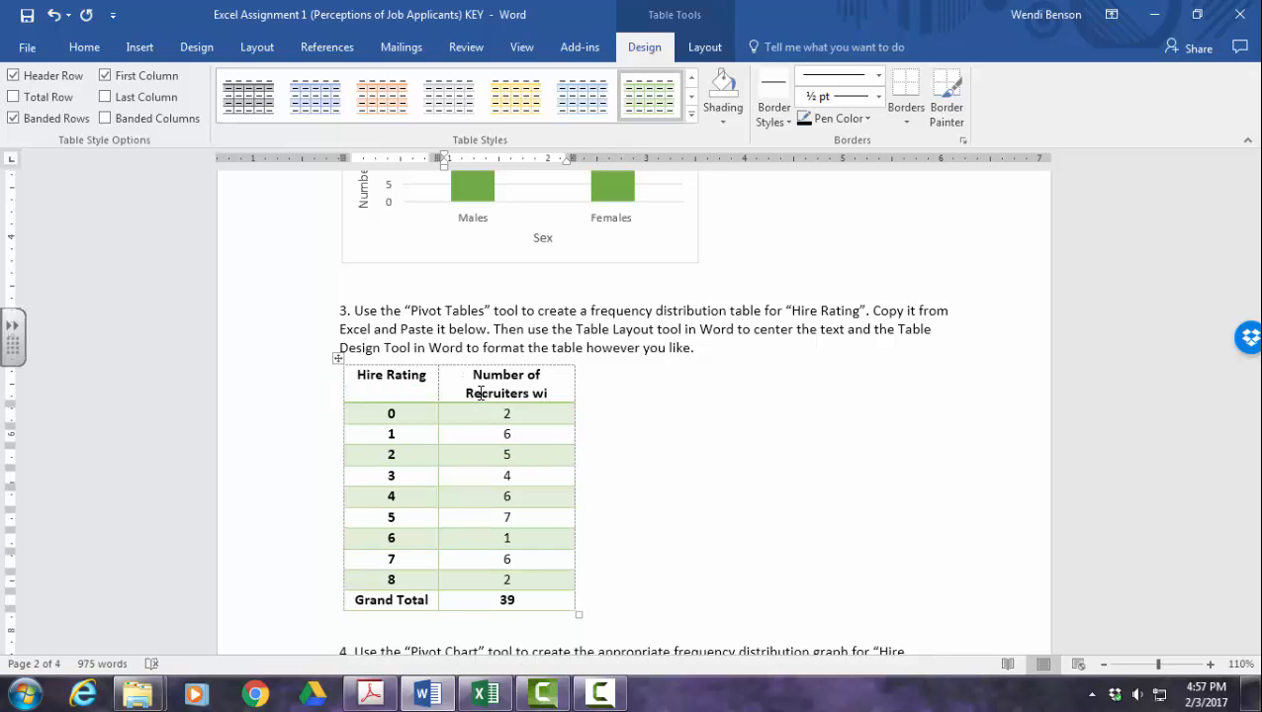
type("th")
key("BackSpace")
key("BackSpace")
key("BackSpace")
key("BackSpace")
type("that P")
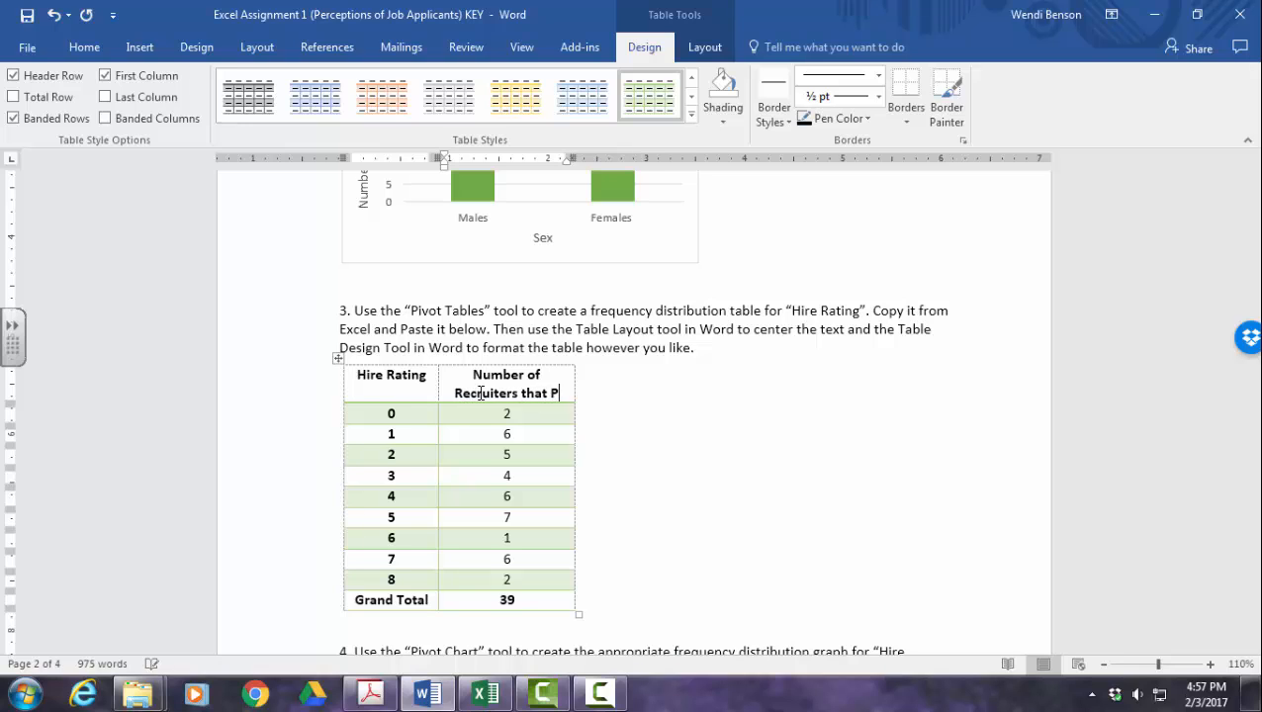
type("rovided ")
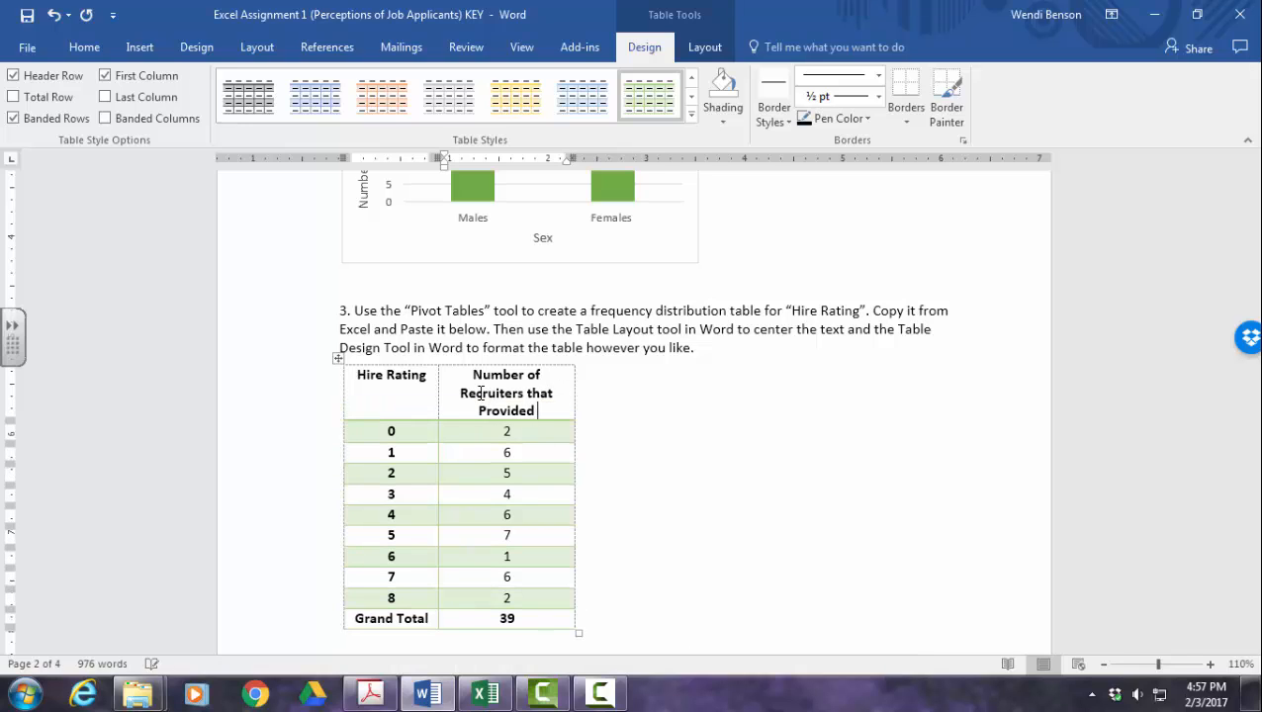
type("Rating")
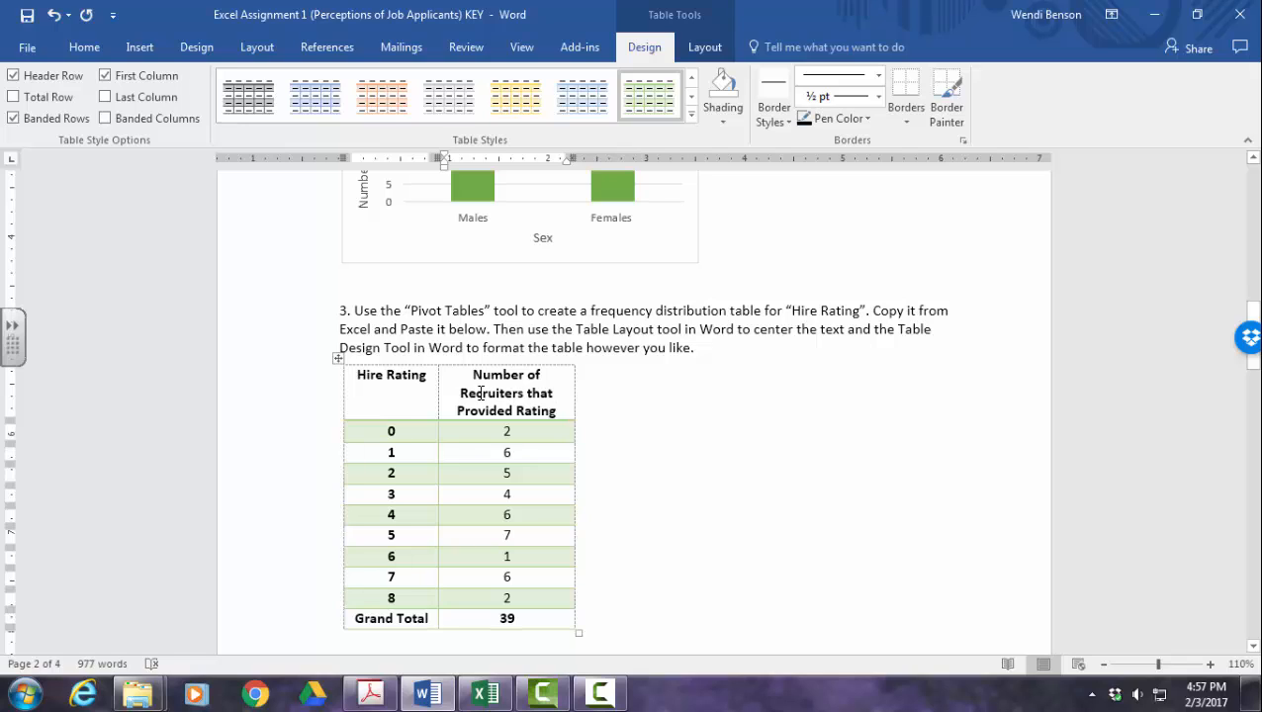
left_click(577, 493)
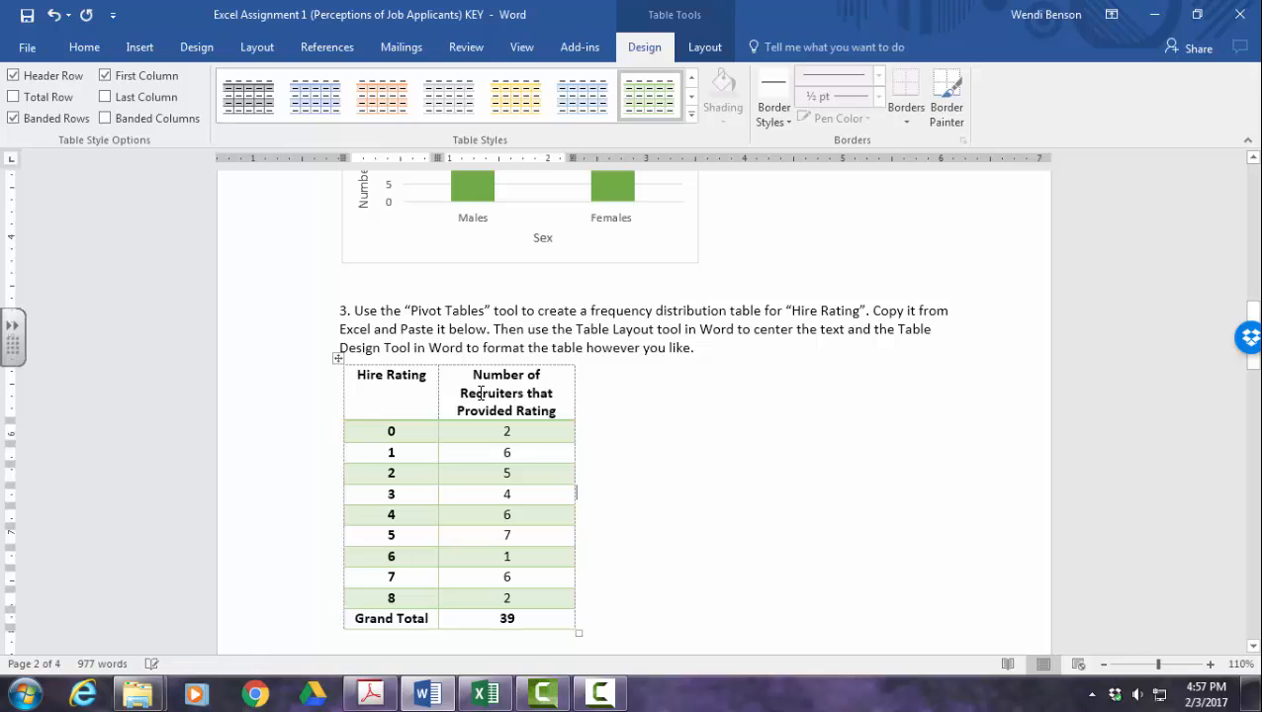
- Check the instructions of question 4, then switch to the Excel data workbook and select empty cell E12 beside the PivotTable
scroll(481, 393, "down", 5)
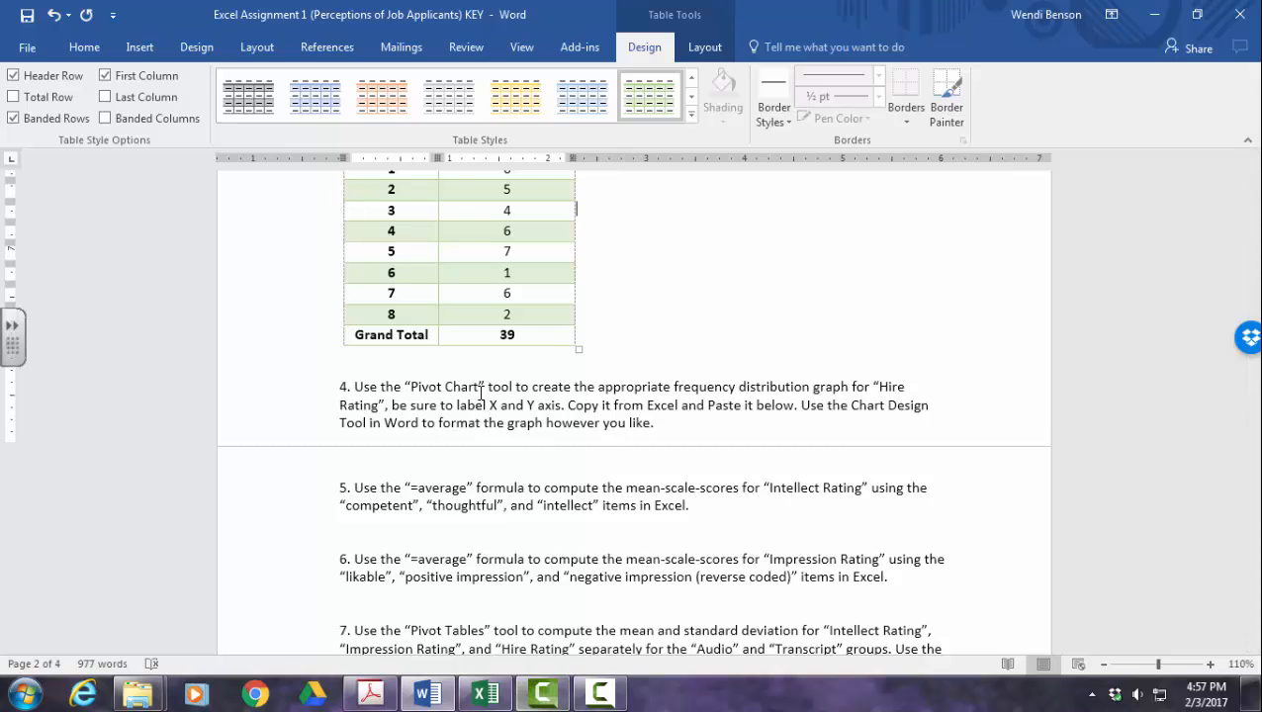
key("alt+Tab")
left_click(381, 423)
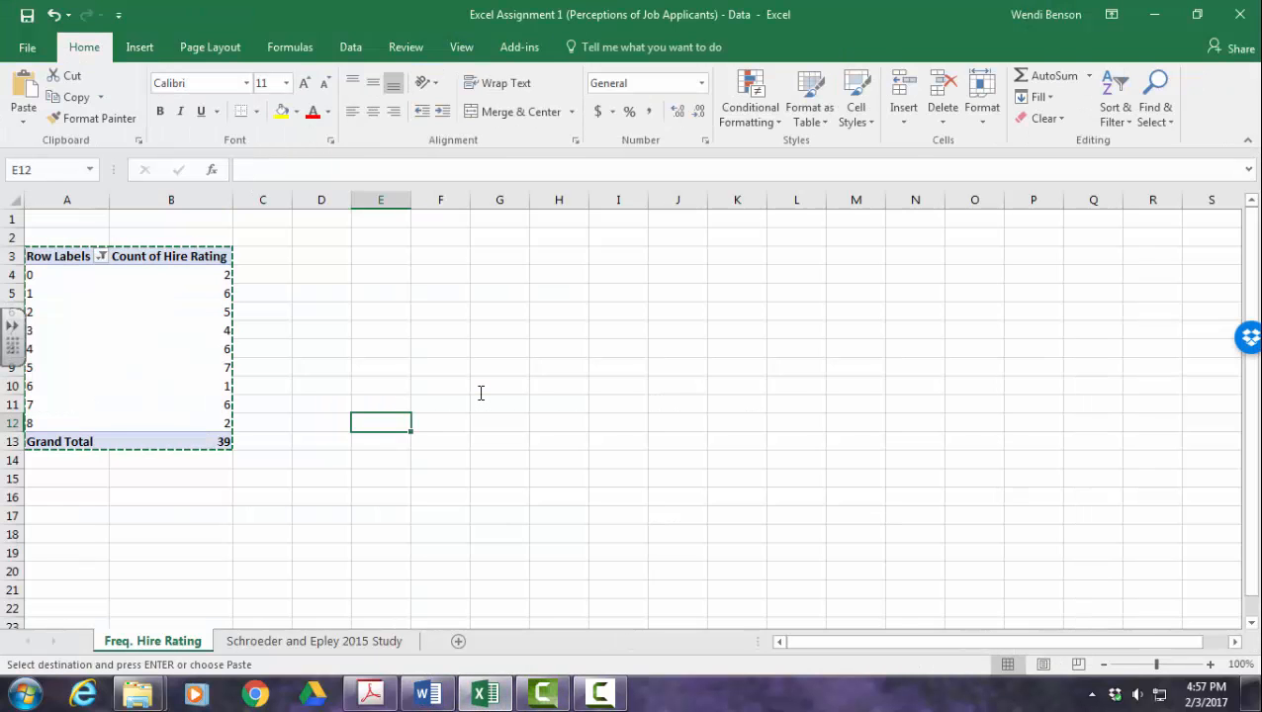
- Insert a clustered column PivotChart from the Hire Rating PivotTable
left_click(155, 328)
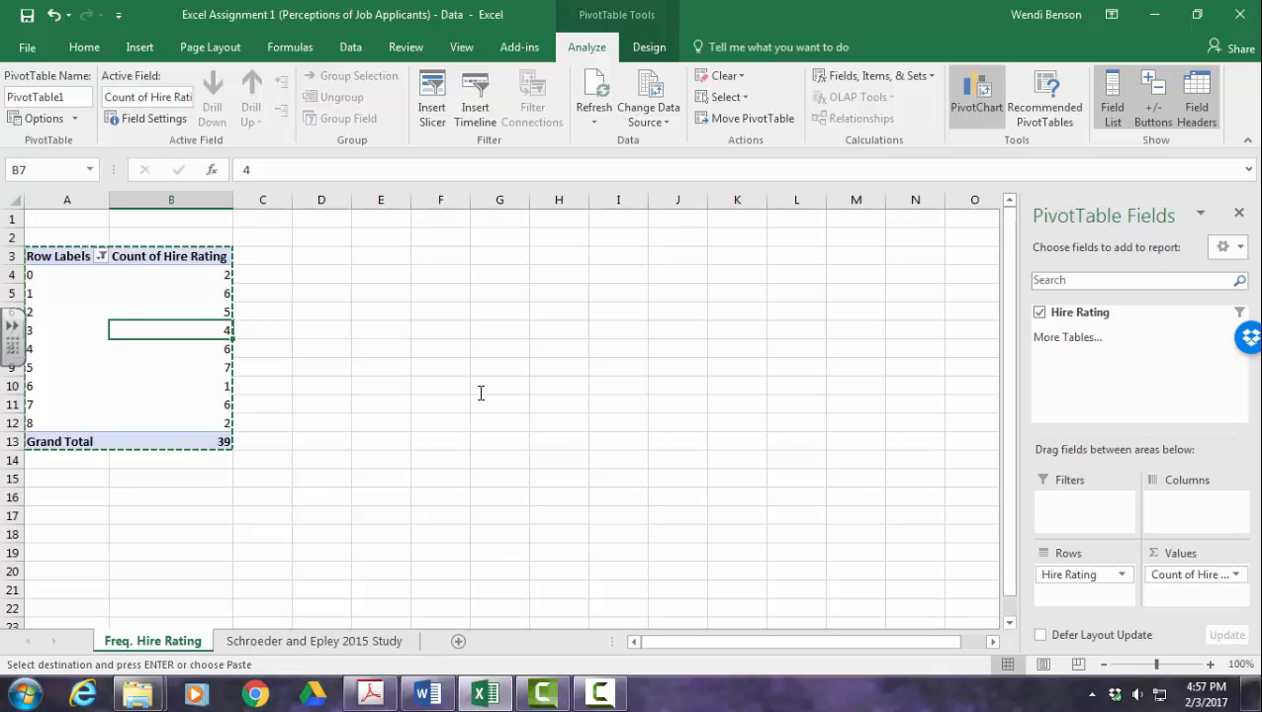
left_click(976, 99)
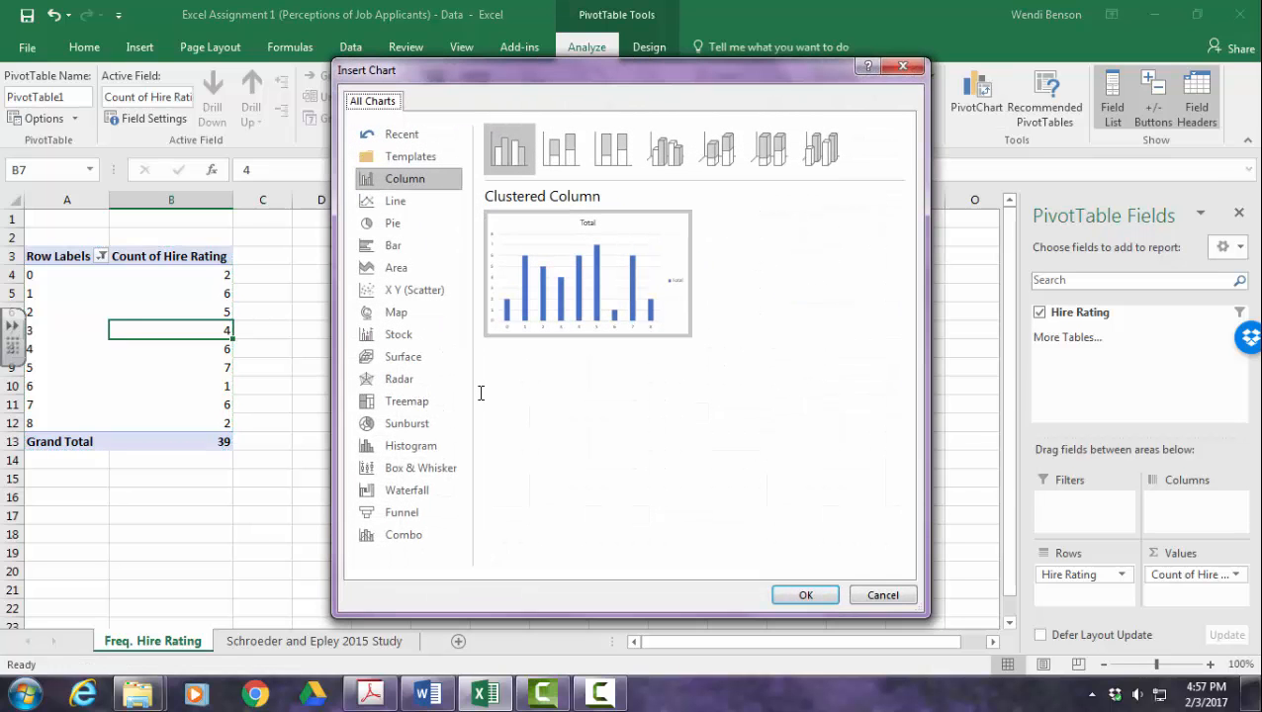
key("Return")
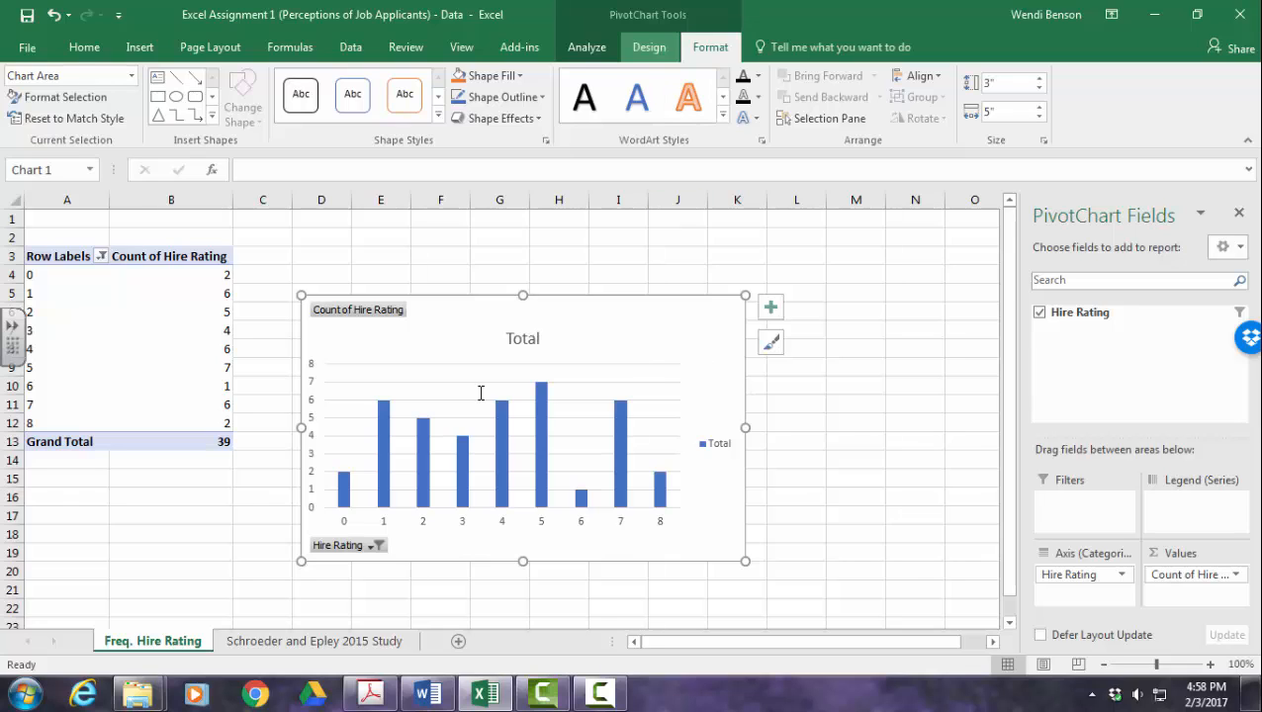
- Apply quick Layout 8 to the PivotChart, giving it joined columns and titles on both axes
left_click(649, 47)
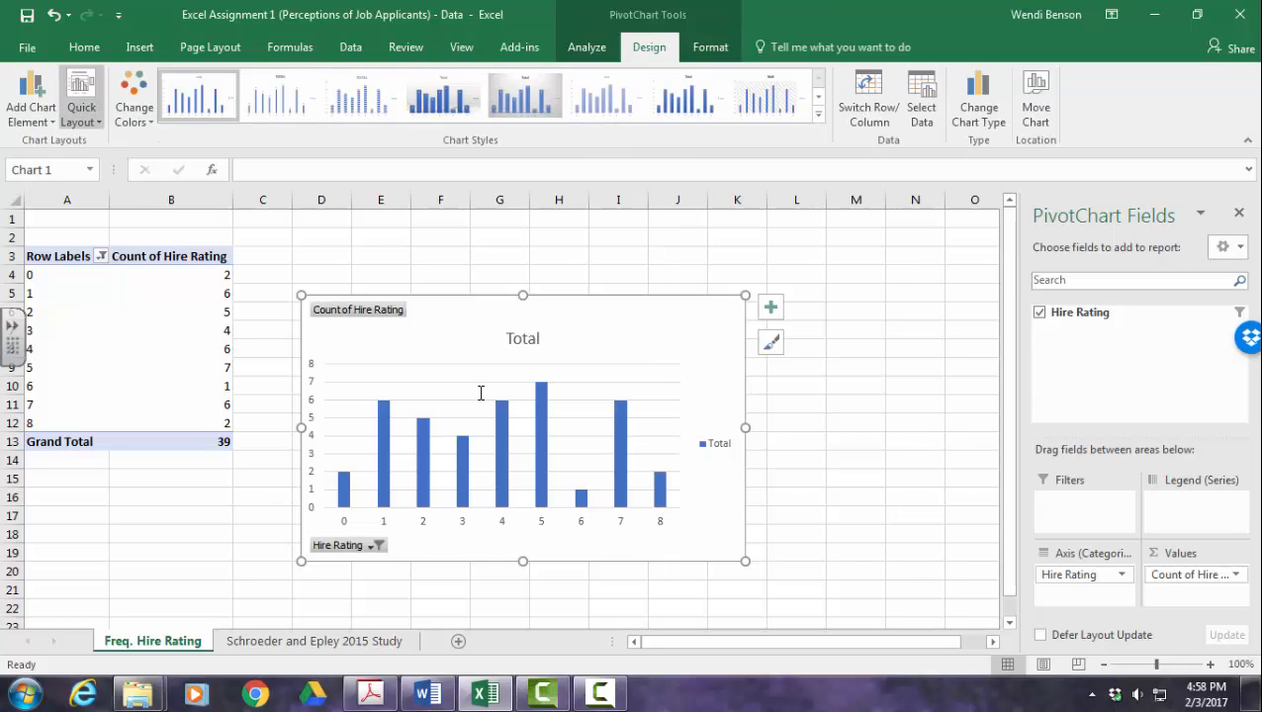
left_click(81, 99)
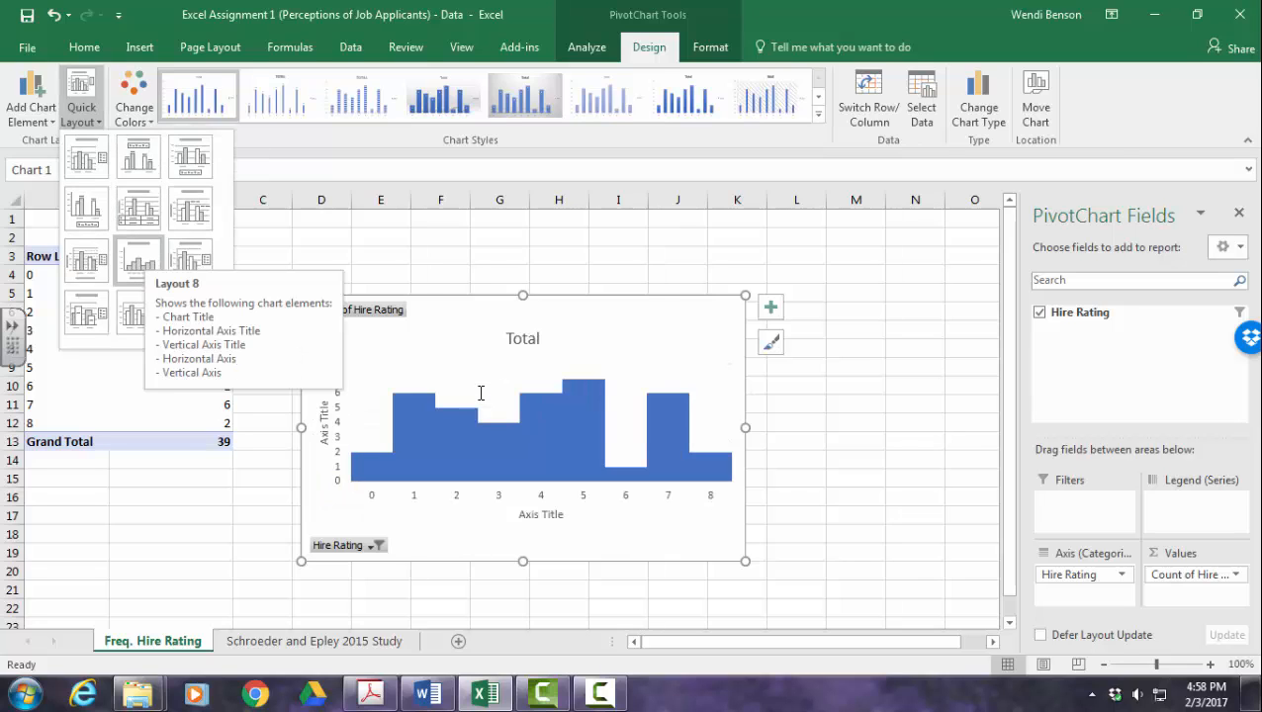
left_click(138, 260)
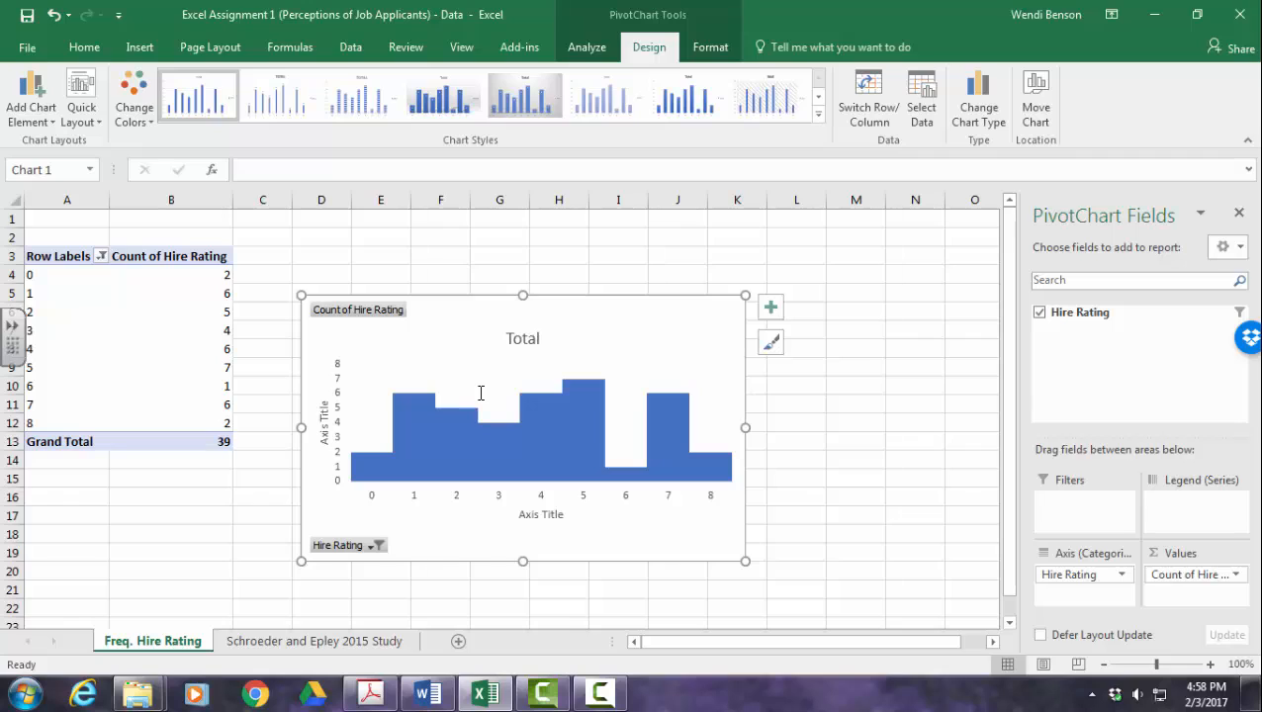
- Replace the horizontal axis title of the chart with "Hire Rating"
left_click(541, 514)
left_click_drag(518, 514, 565, 514)
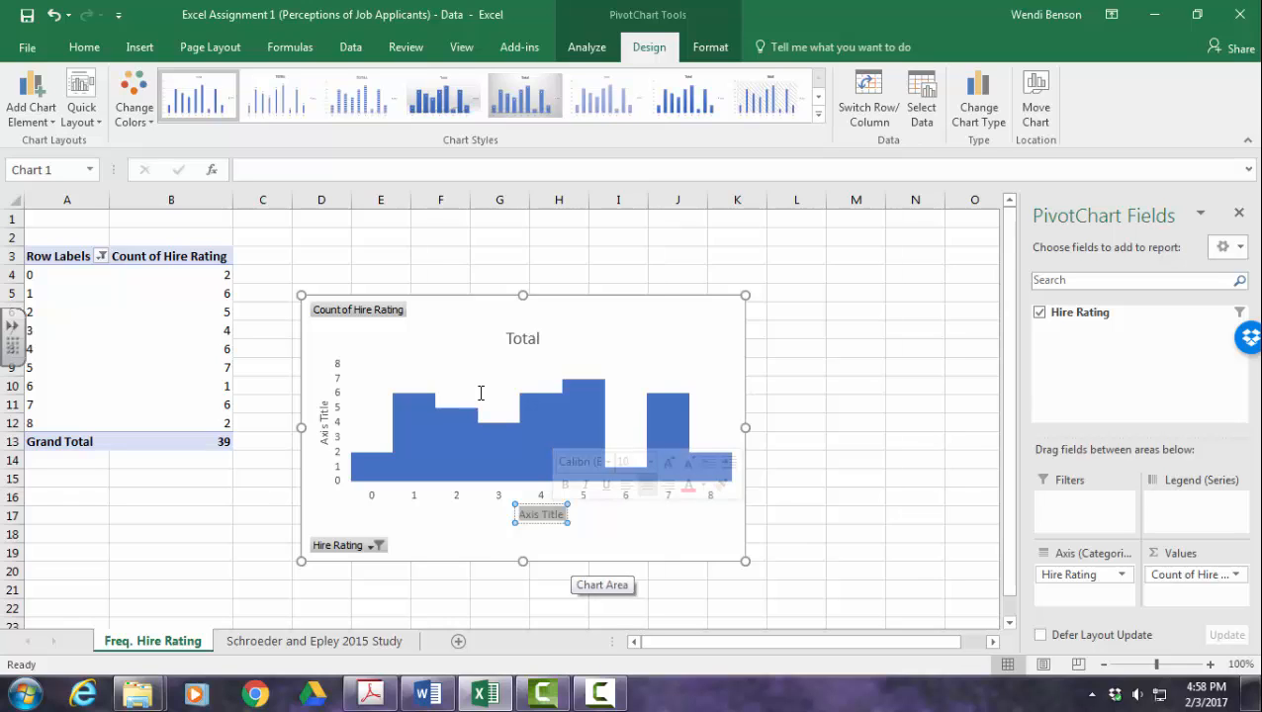
type("Hire")
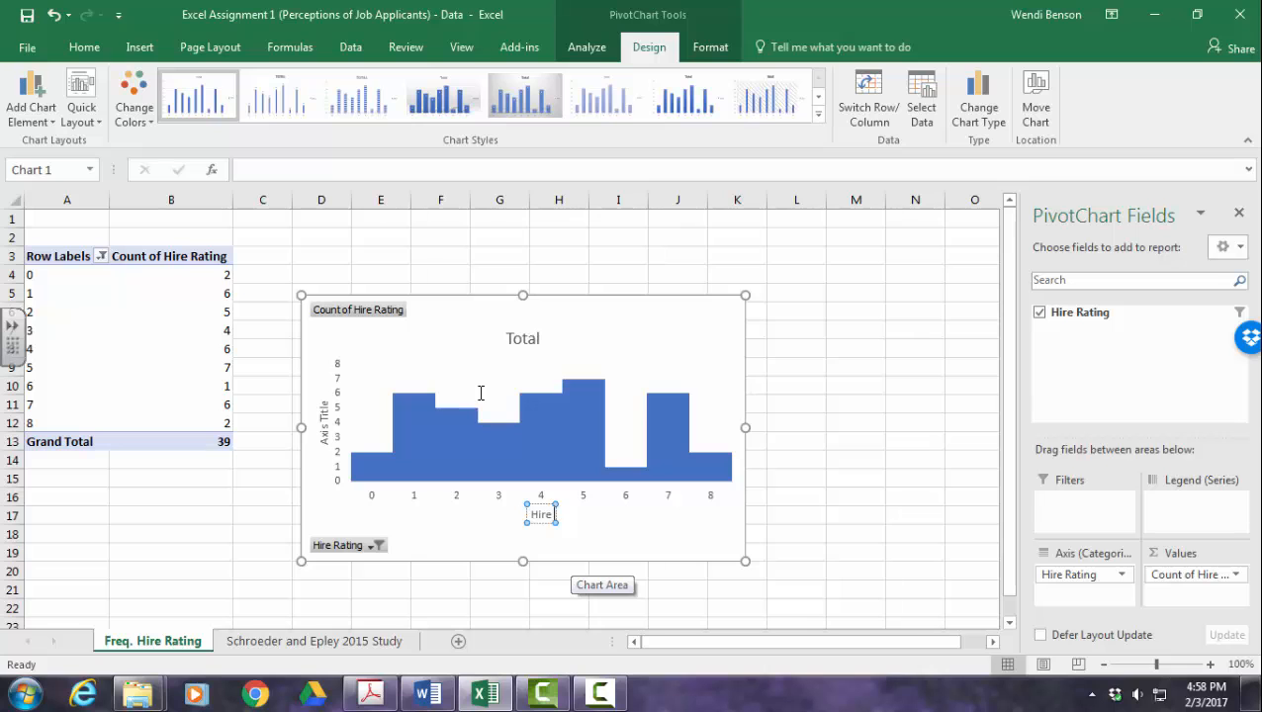
type(" Rating")
- Copy "Number of Recruiters" from the table header in the Word document and paste it as the Excel chart's vertical axis title
key("alt+Tab")
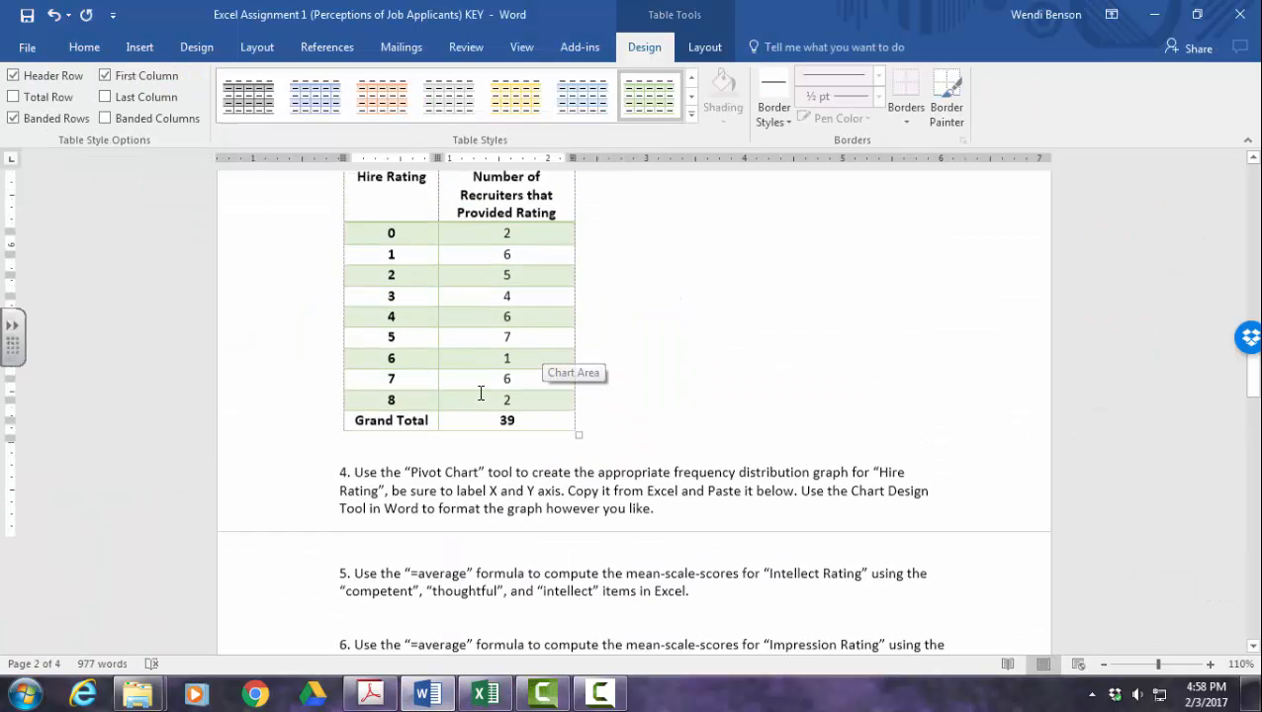
scroll(481, 393, "up", 1)
left_click_drag(473, 233, 524, 252)
key("ctrl+c")
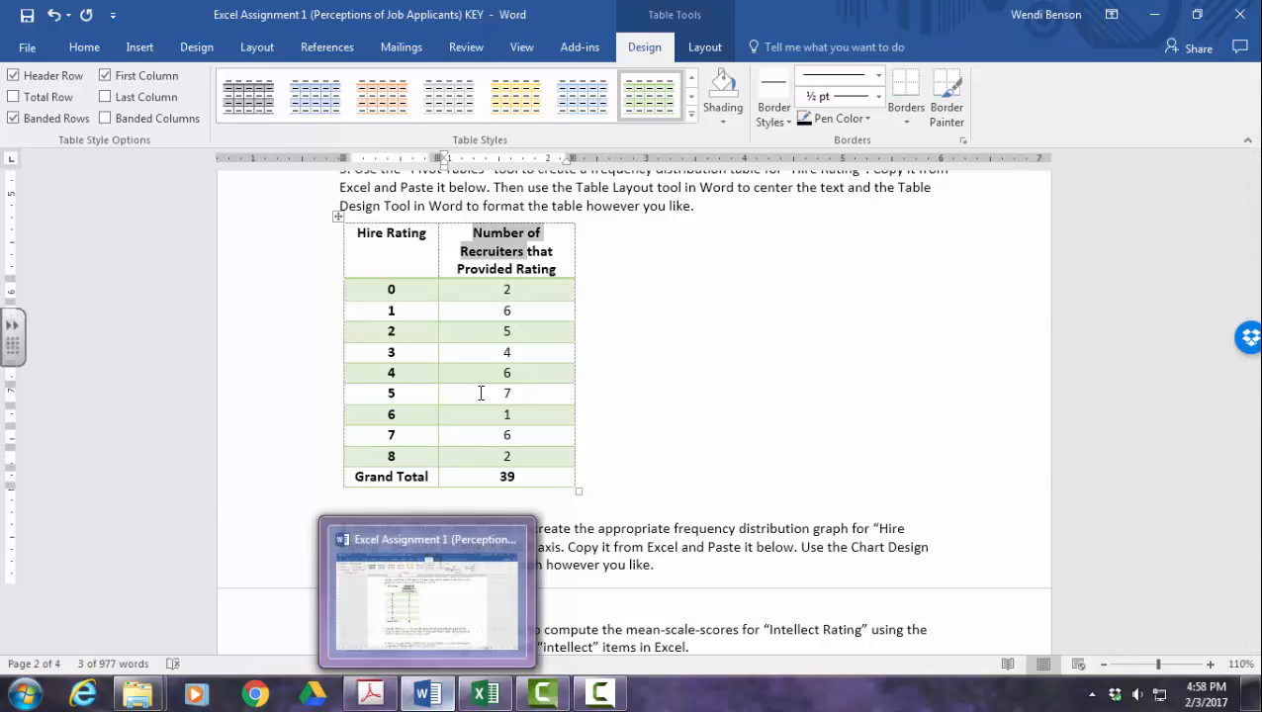
left_click(484, 694)
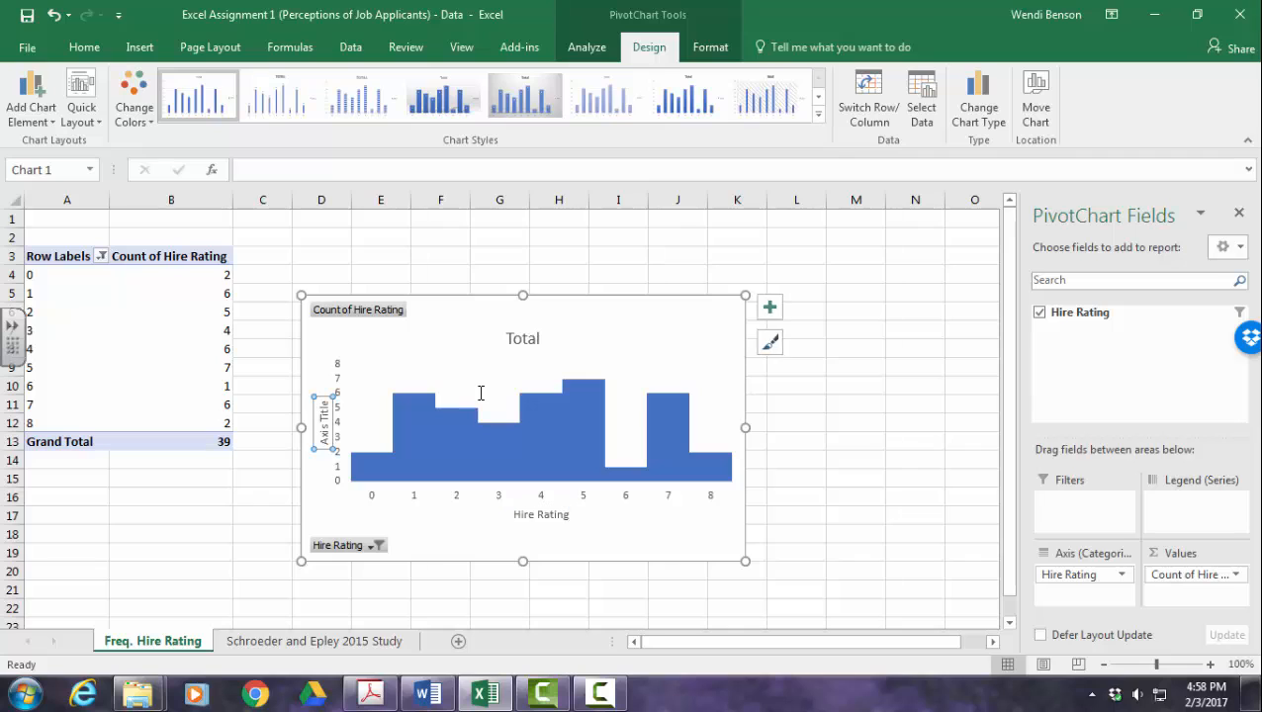
left_click(323, 422)
key("ctrl+v")
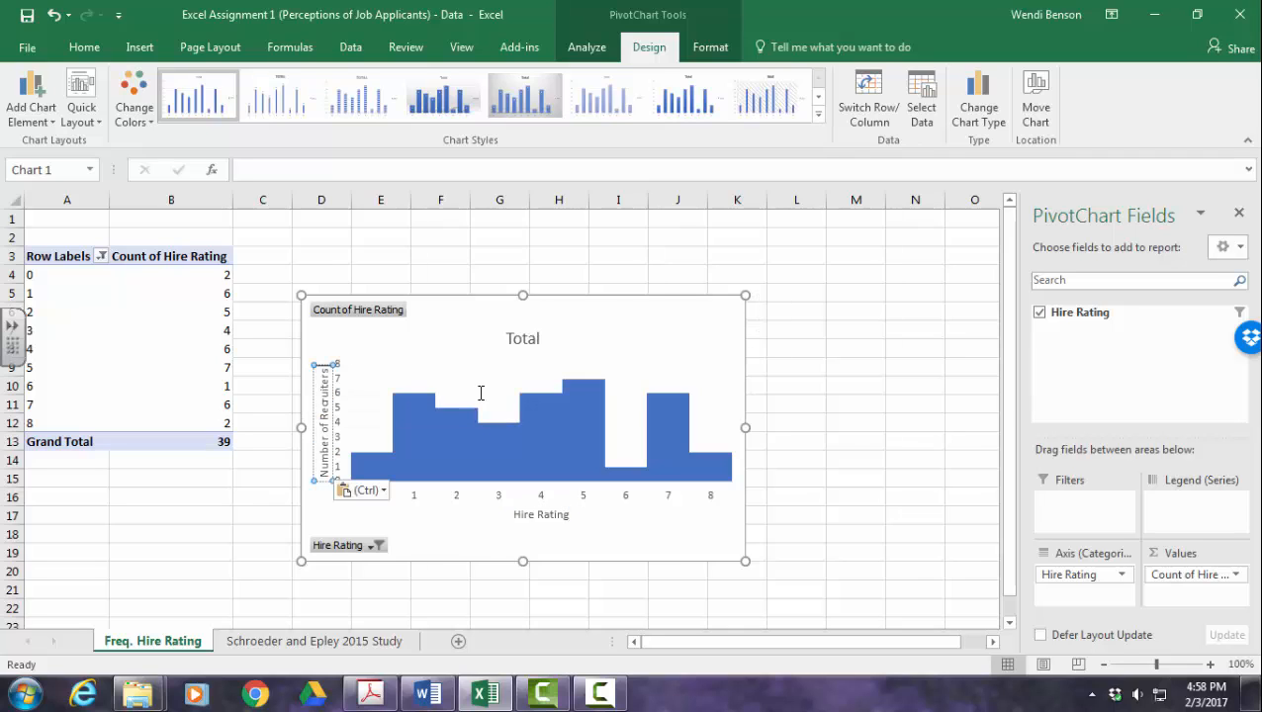
- Delete the "Total" title from the PivotChart
left_click(855, 441)
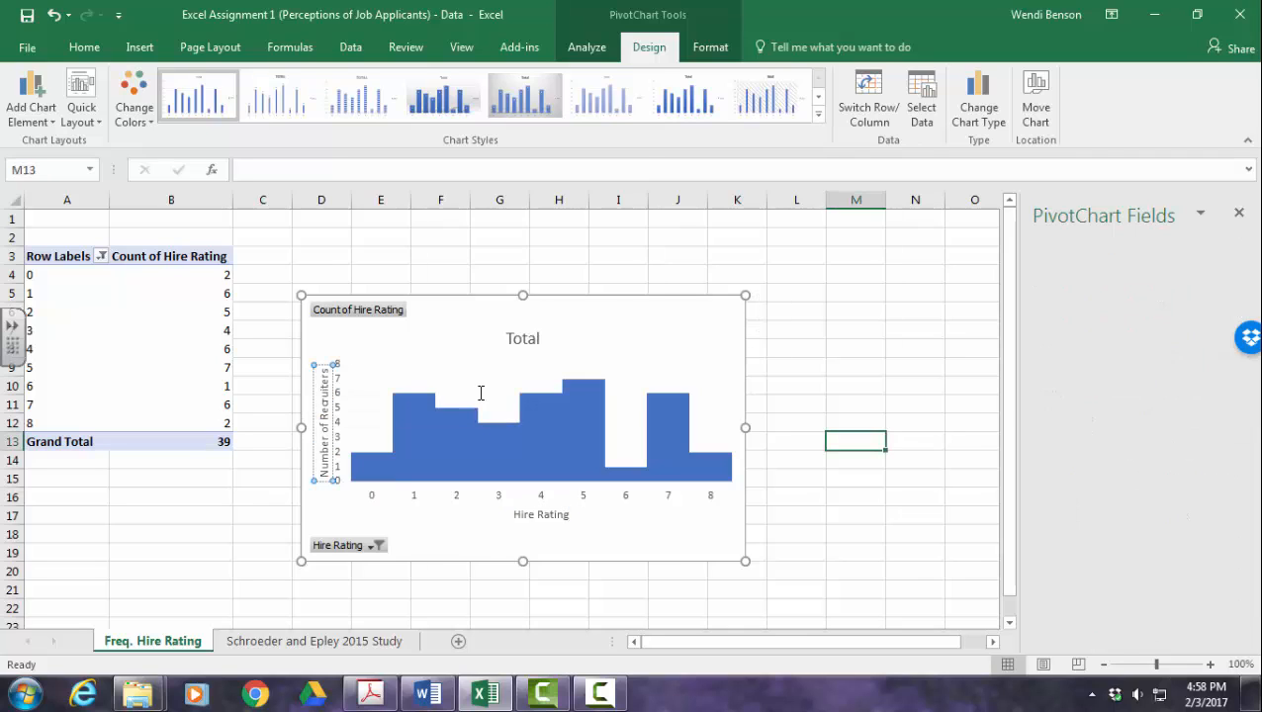
left_click(522, 338)
key("Delete")
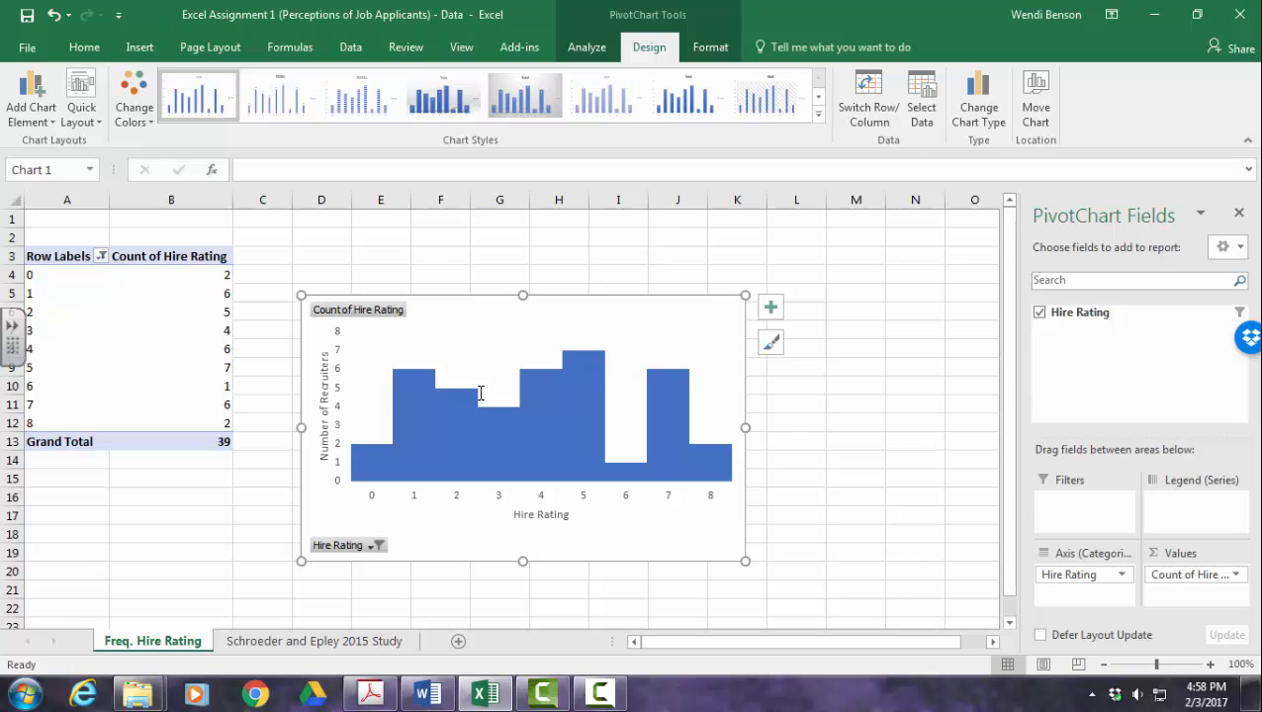
- Paste the PivotChart below question 4 in the Word document, and insert a blank line before the question so it starts on the next page
key("alt+Tab")
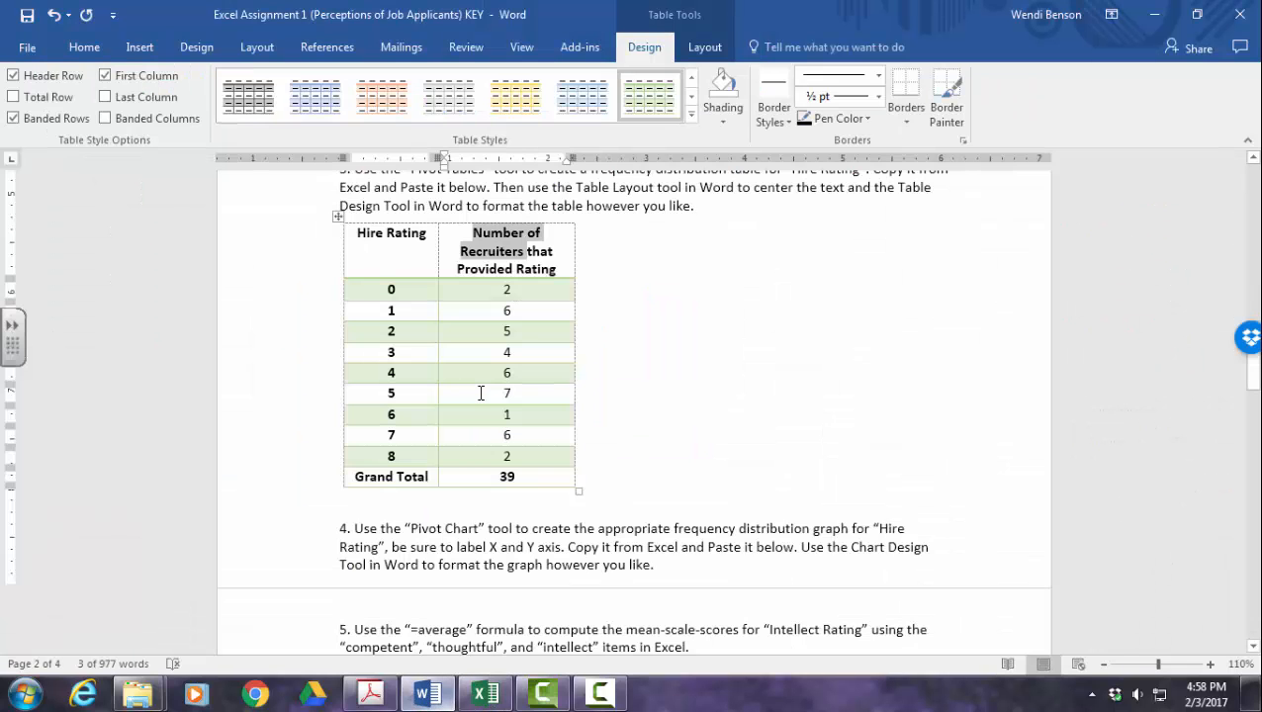
left_click(655, 565)
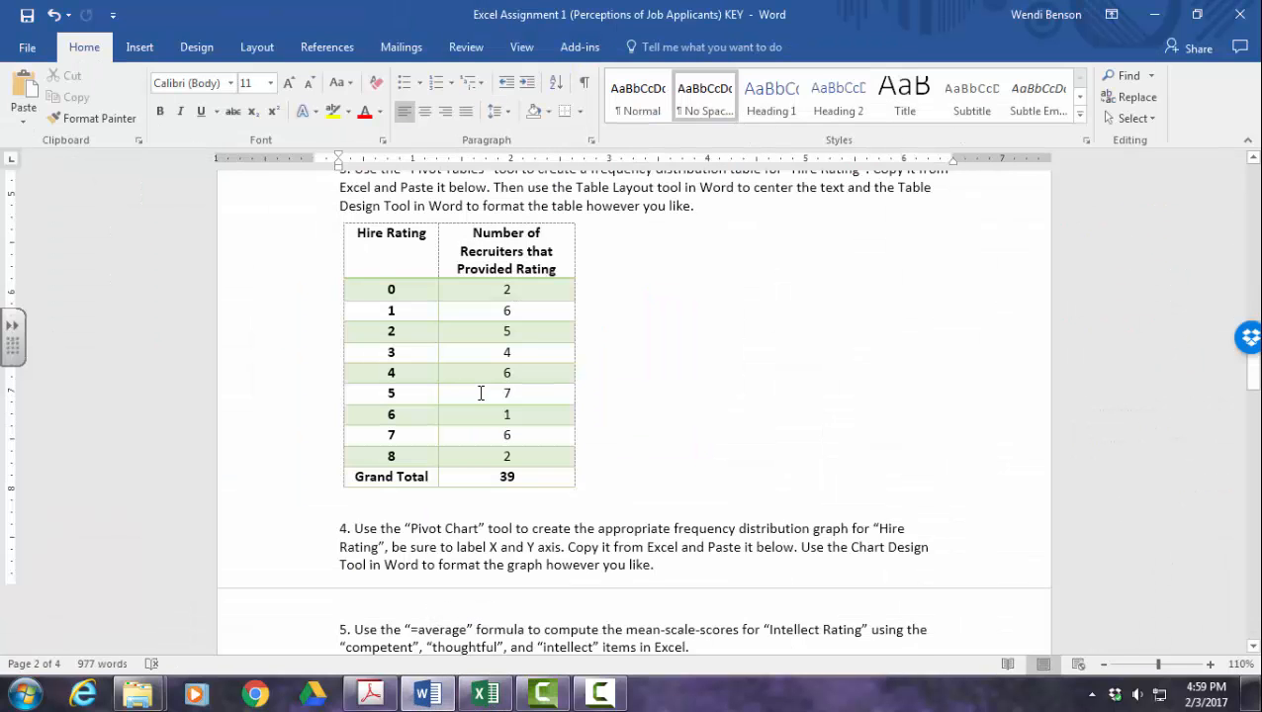
key("Return")
key("ctrl+v")
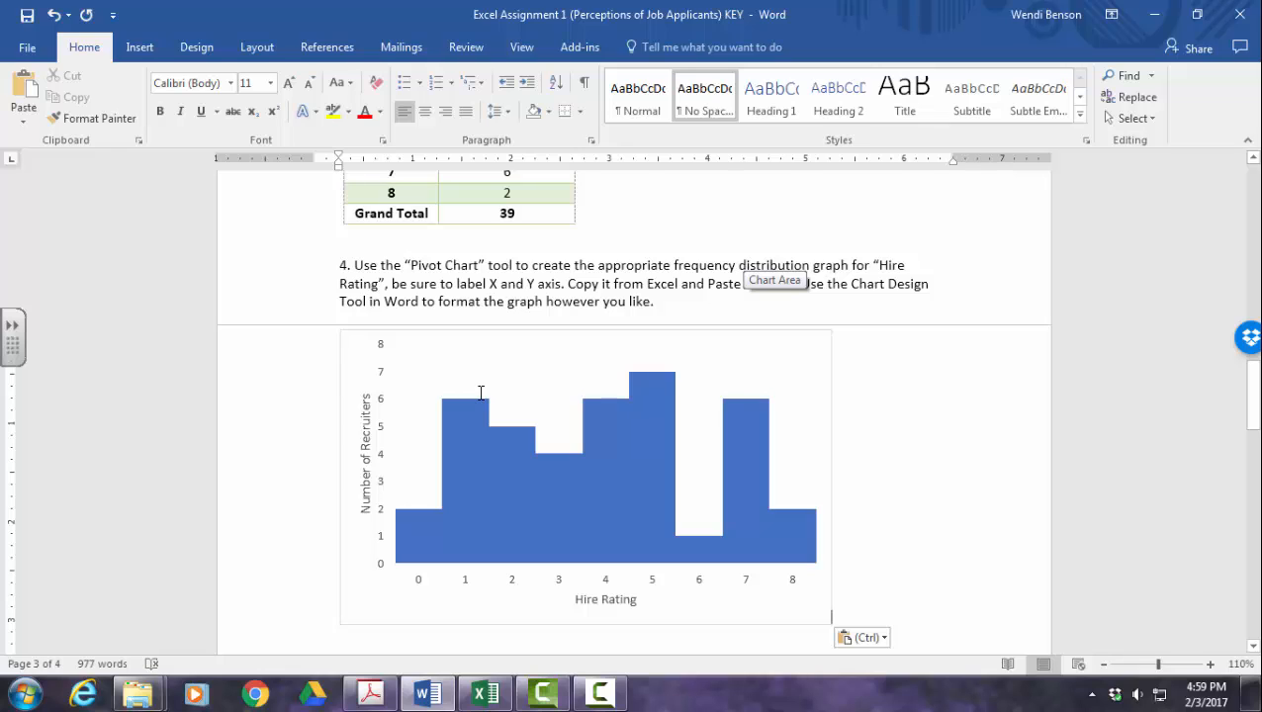
left_click(480, 392)
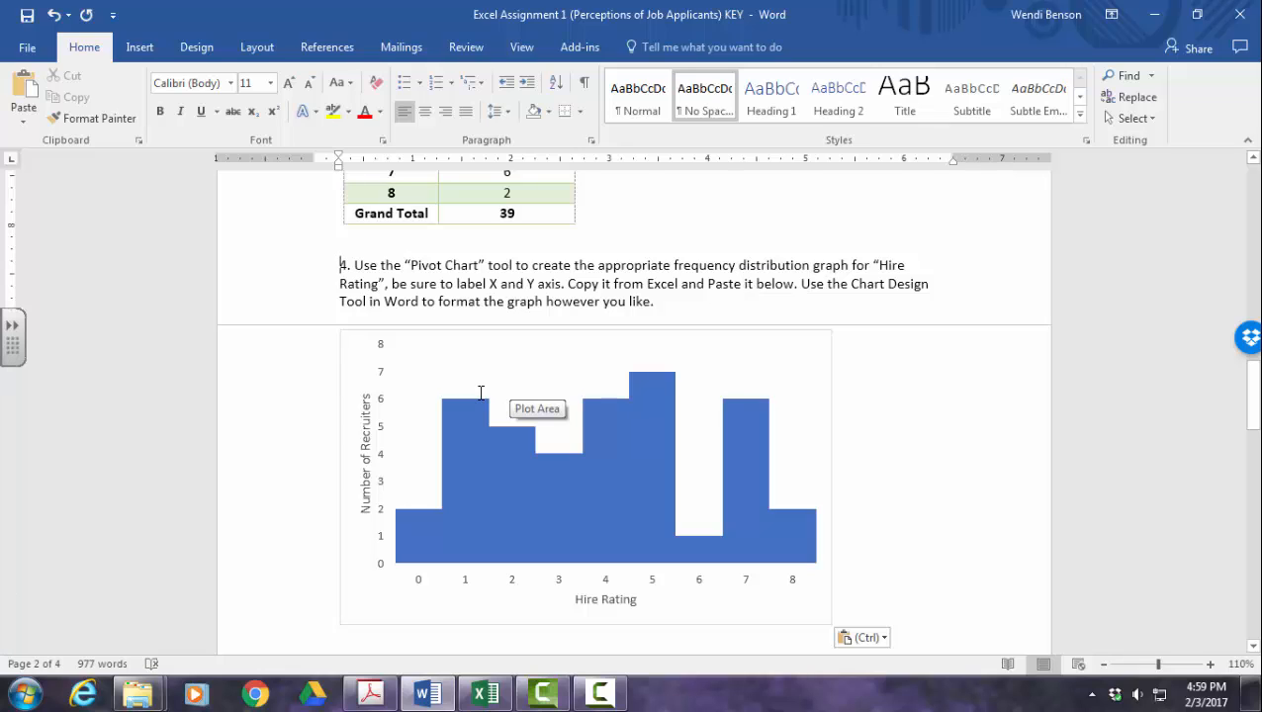
key("Return")
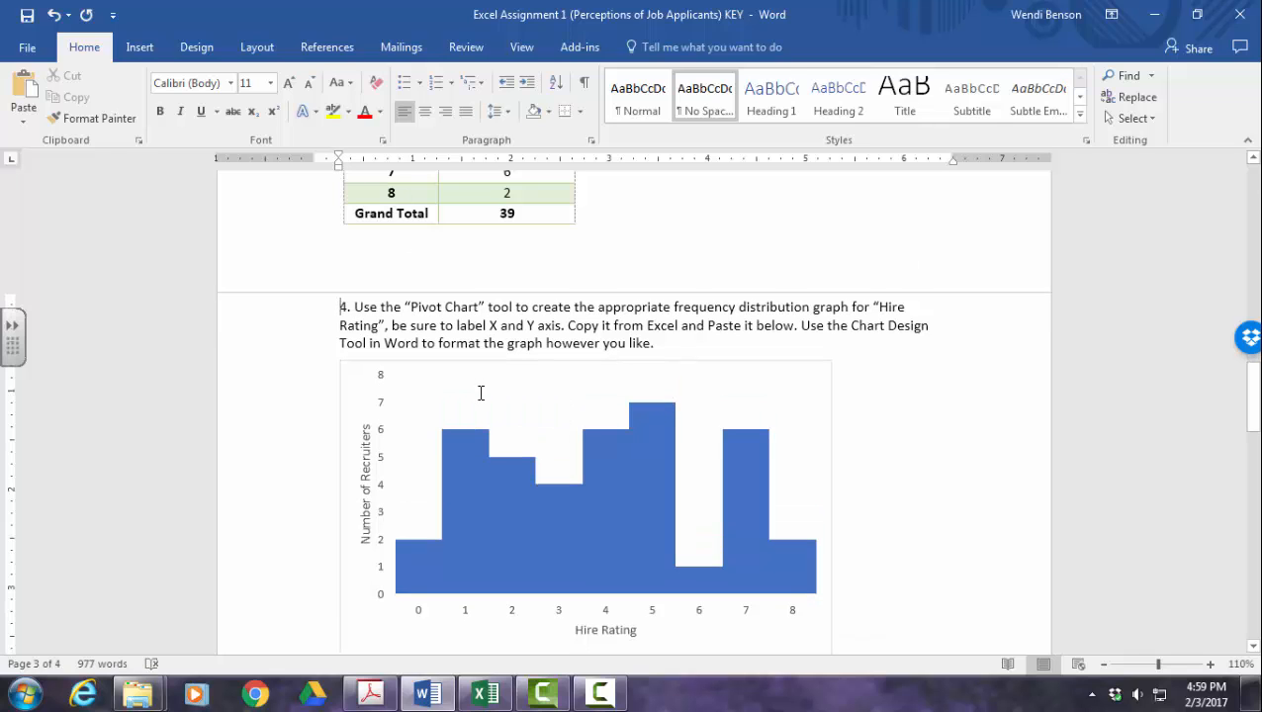
- Change the pasted chart's color scheme to green to match the Hire Rating table
scroll(481, 394, "down", 1)
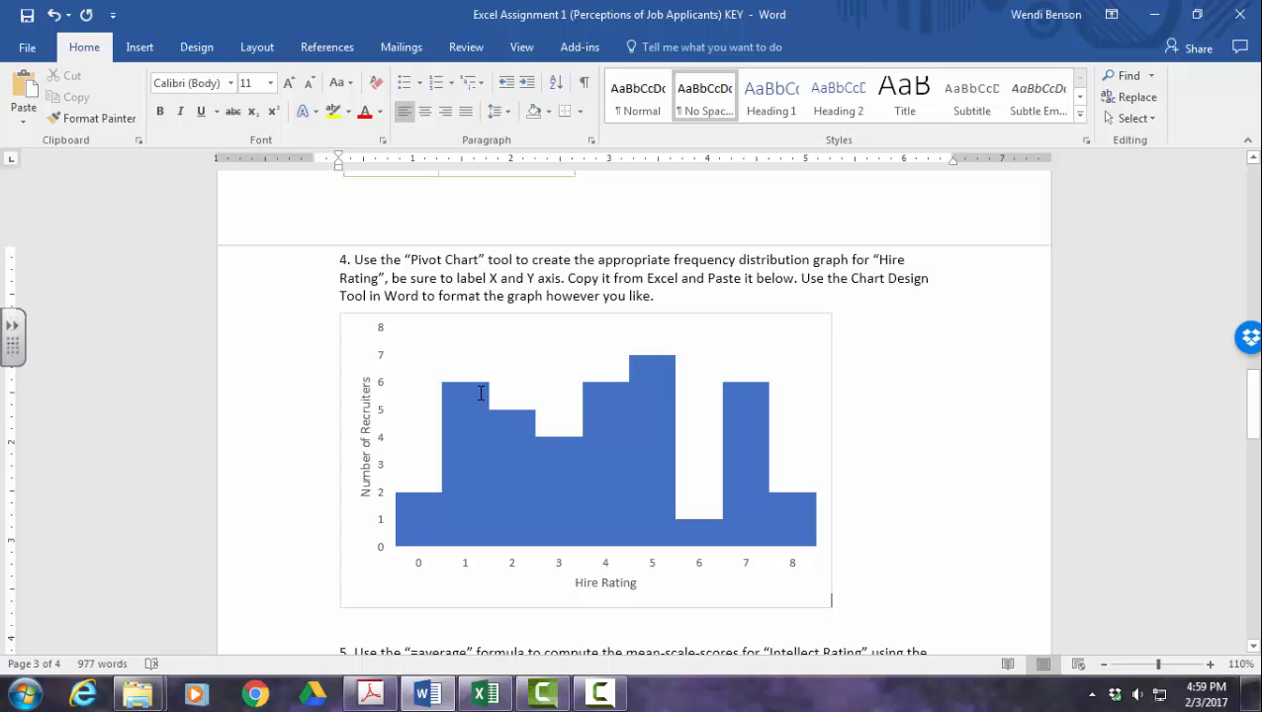
left_click(481, 394)
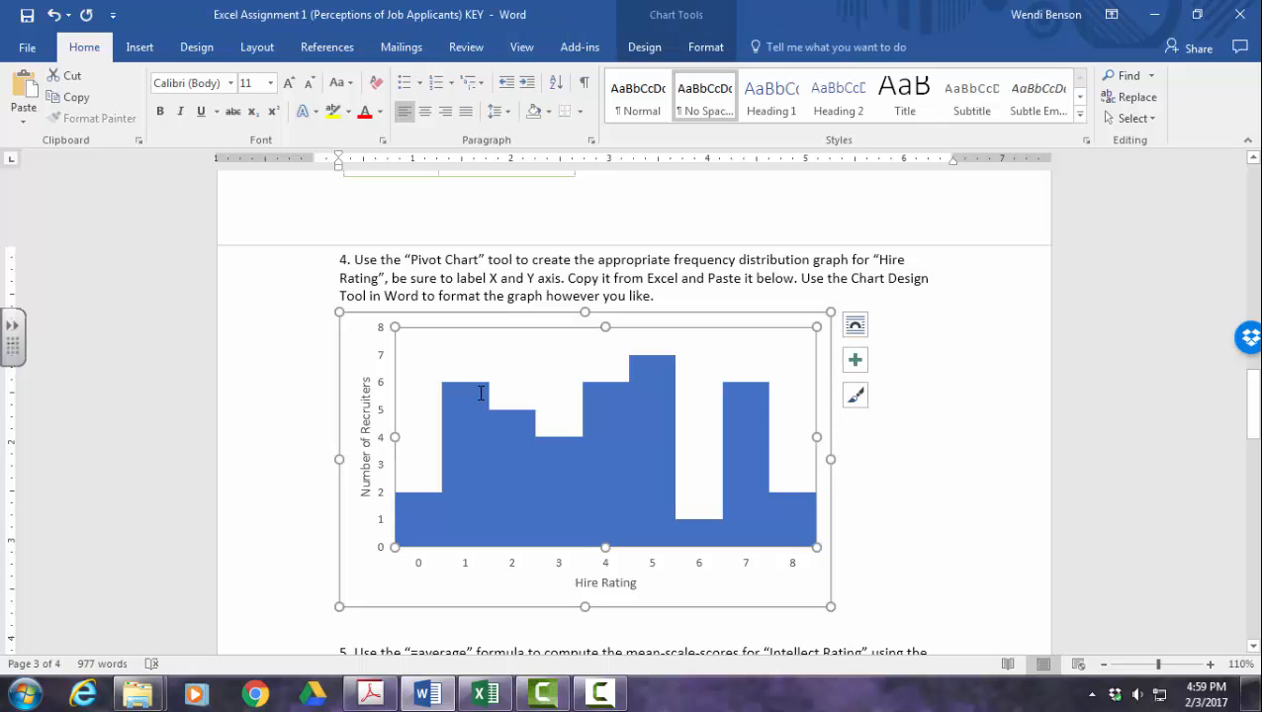
left_click(645, 48)
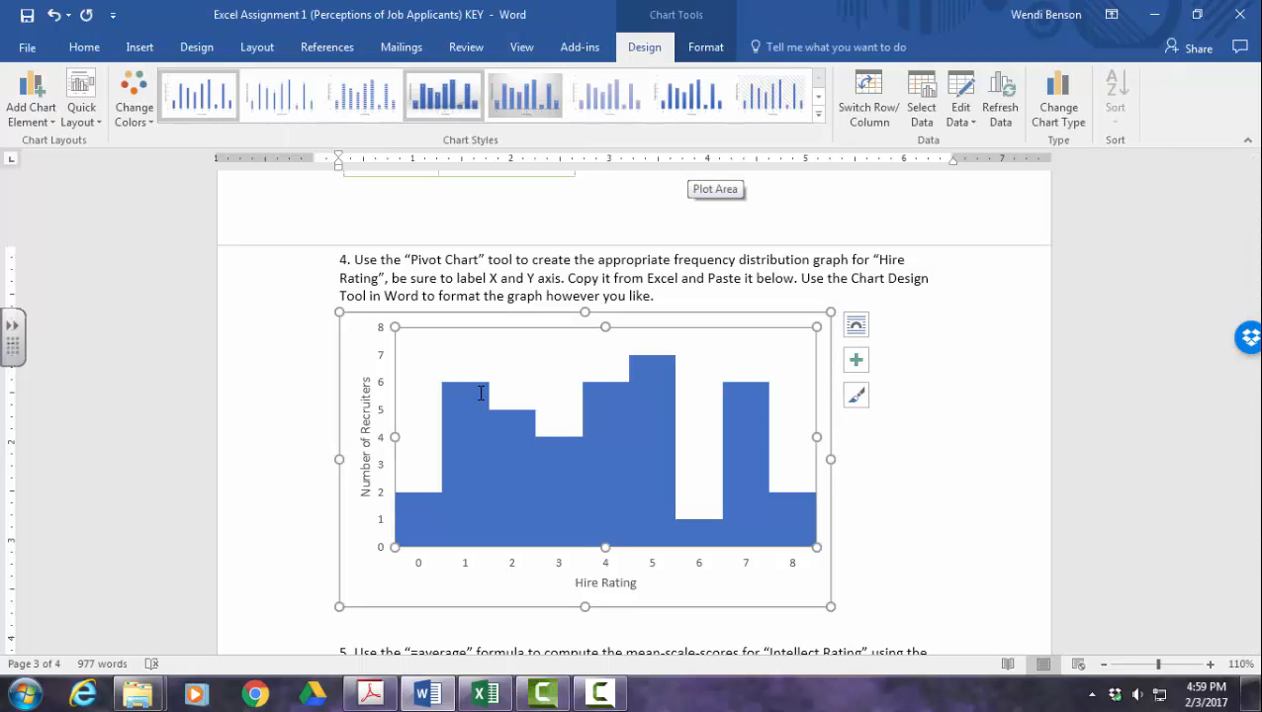
left_click(135, 99)
left_click(203, 253)
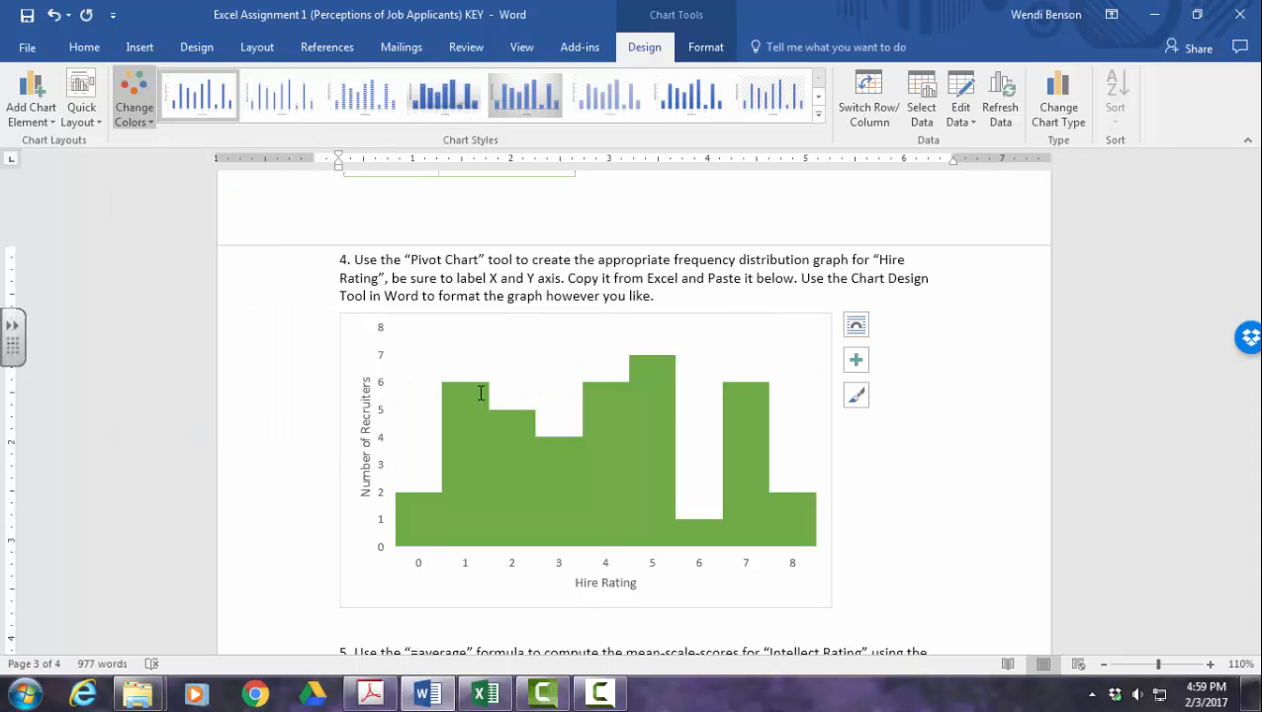
left_click(905, 502)
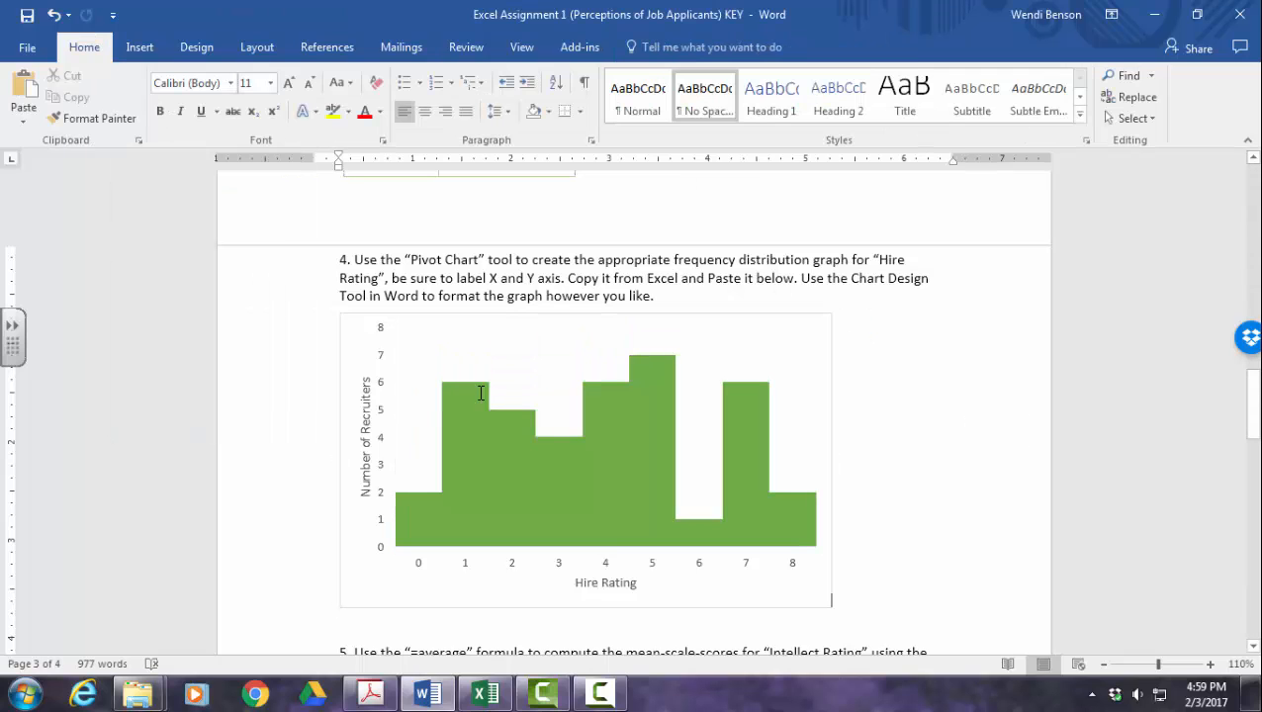
- Shrink the pasted chart slightly in width and by roughly a quarter in height
left_click(828, 599)
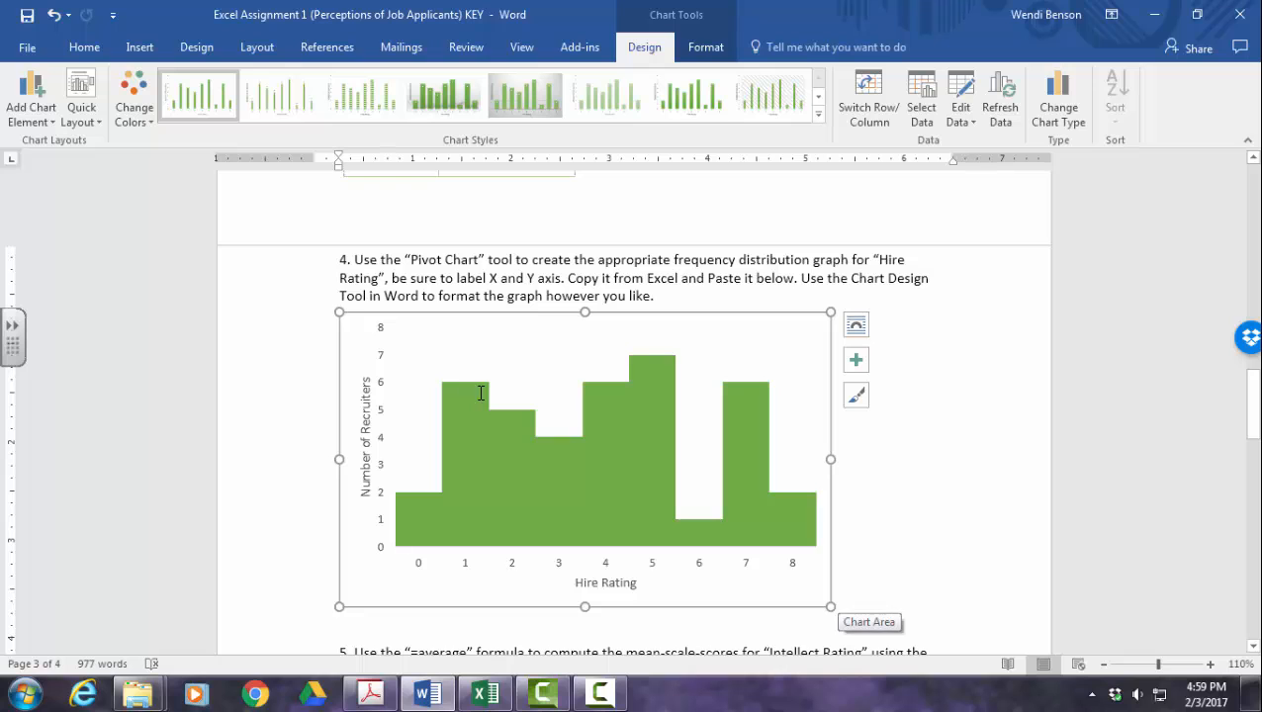
mouse_move(832, 606)
left_mouse_down()
mouse_move(774, 547)
mouse_move(771, 509)
mouse_move(794, 524)
left_mouse_up()
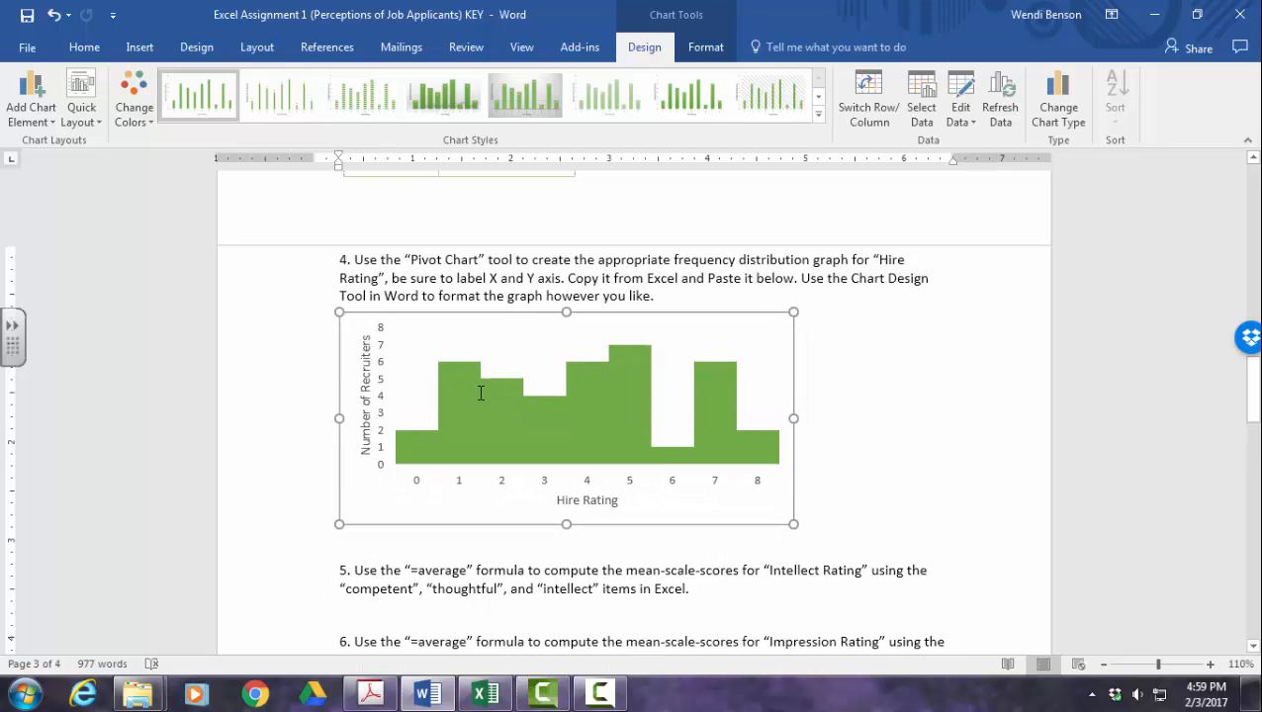
left_click(890, 494)
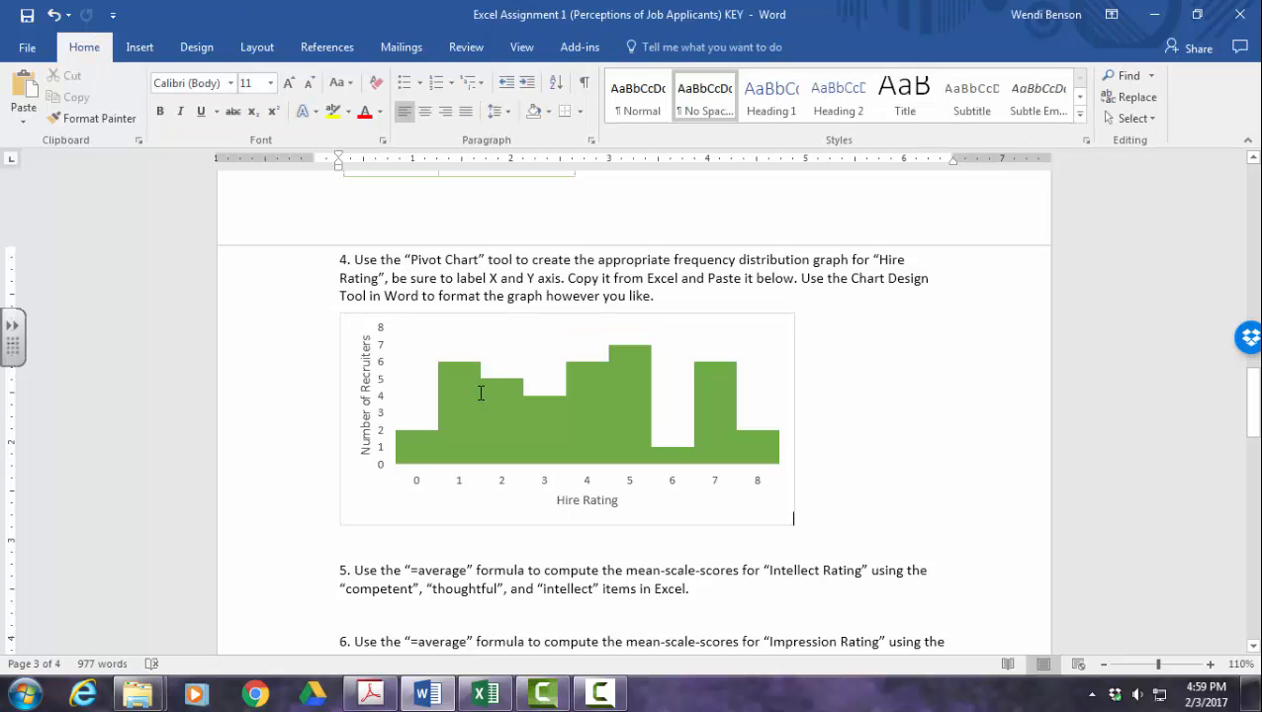
- Read question 5, then examine the competent, thoughtful and intellect columns on the Schroeder and Epley 2015 Study sheet in the Excel workbook
scroll(481, 393, "down", 4)
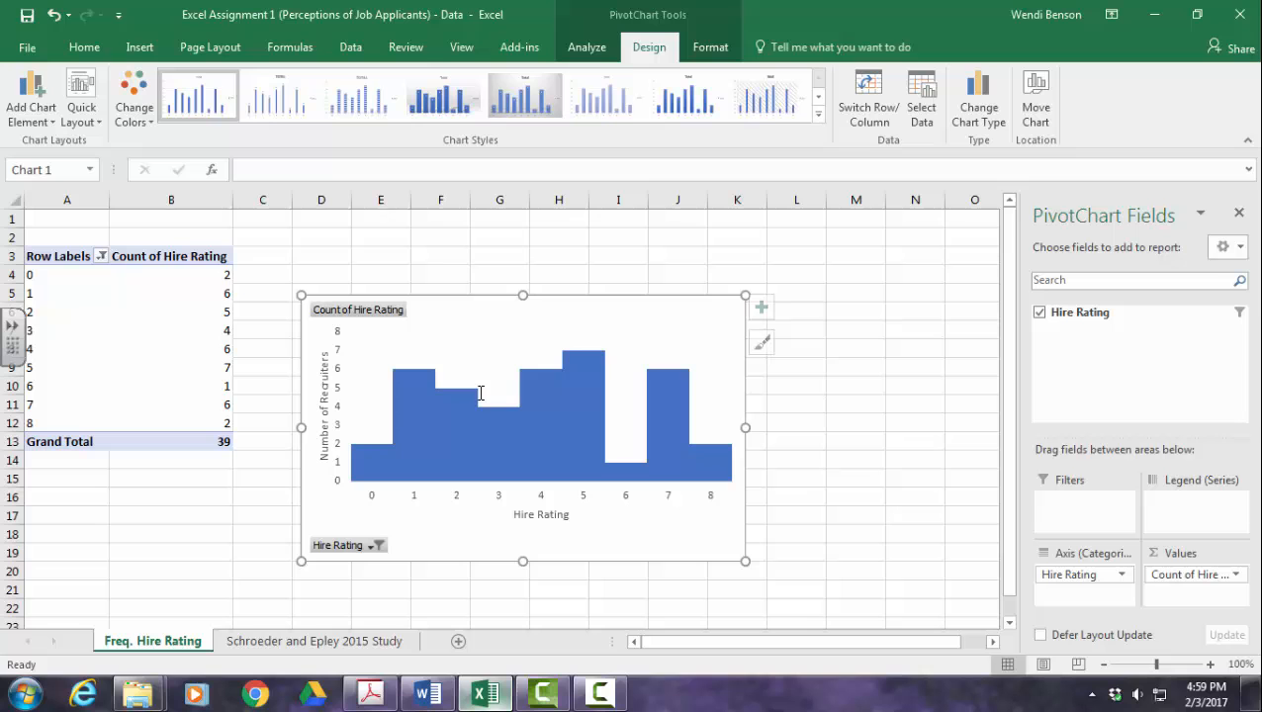
left_click(484, 693)
key("ctrl+Page_Down")
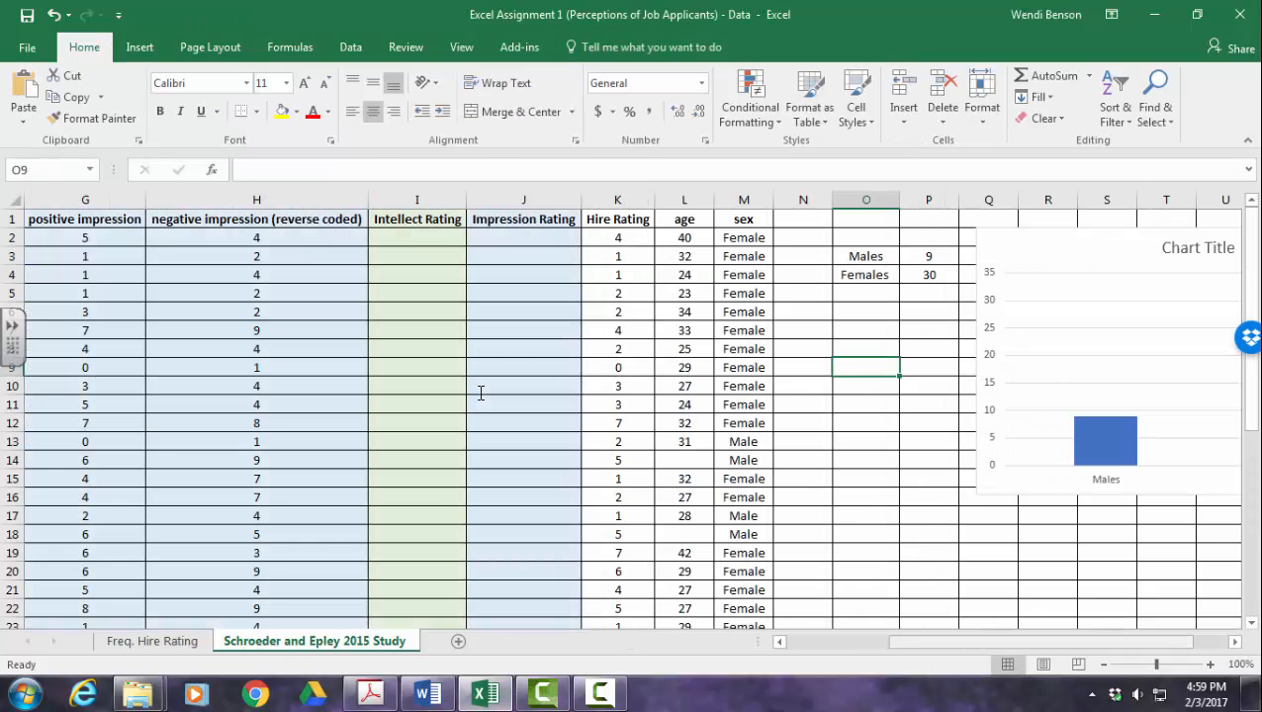
scroll(481, 392, "left", 5)
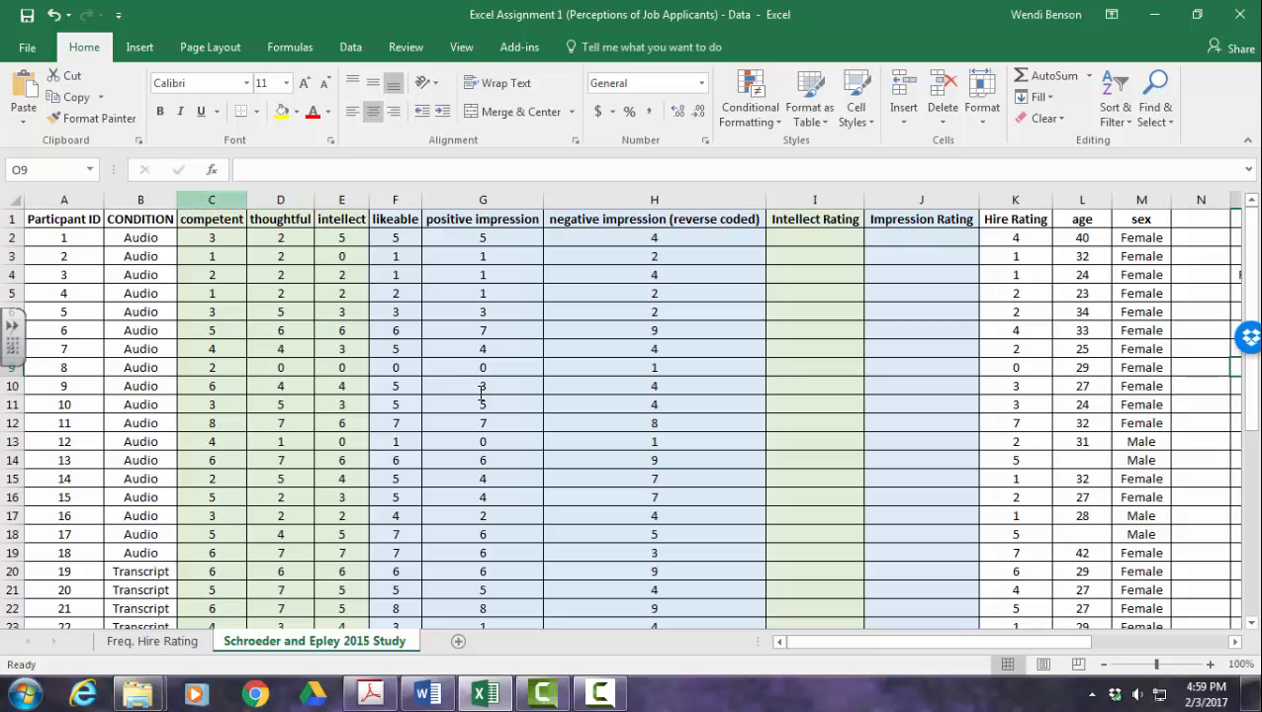
left_click_drag(212, 200, 341, 199)
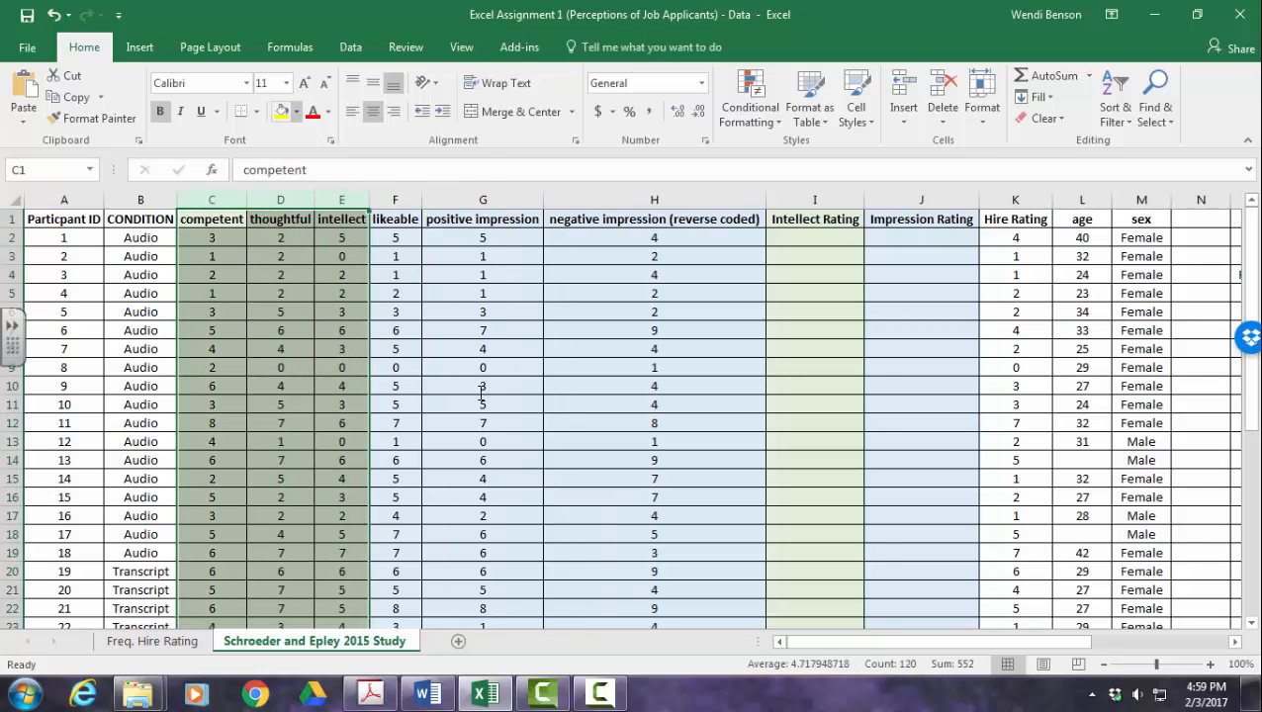
left_click(483, 368)
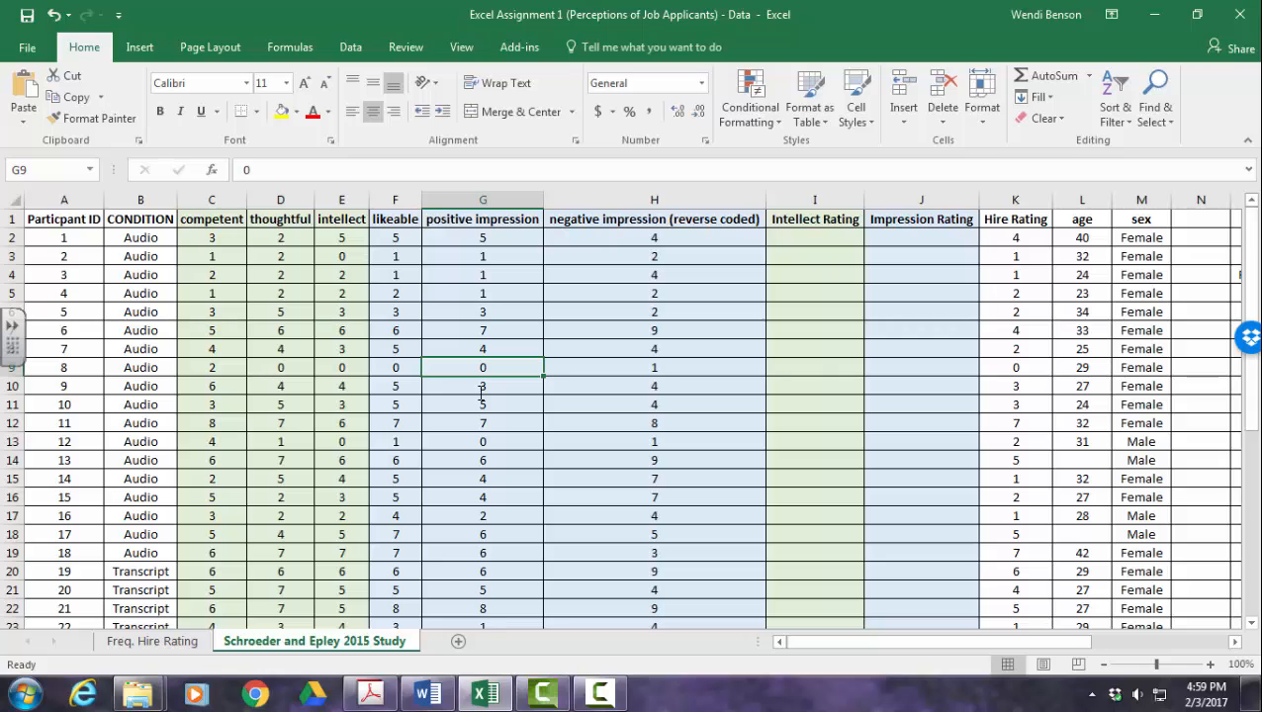
- Check the Experiment 4 results in the article PDF, then return to the Excel workbook and select cell I2 under Intellect Rating
left_click(370, 693)
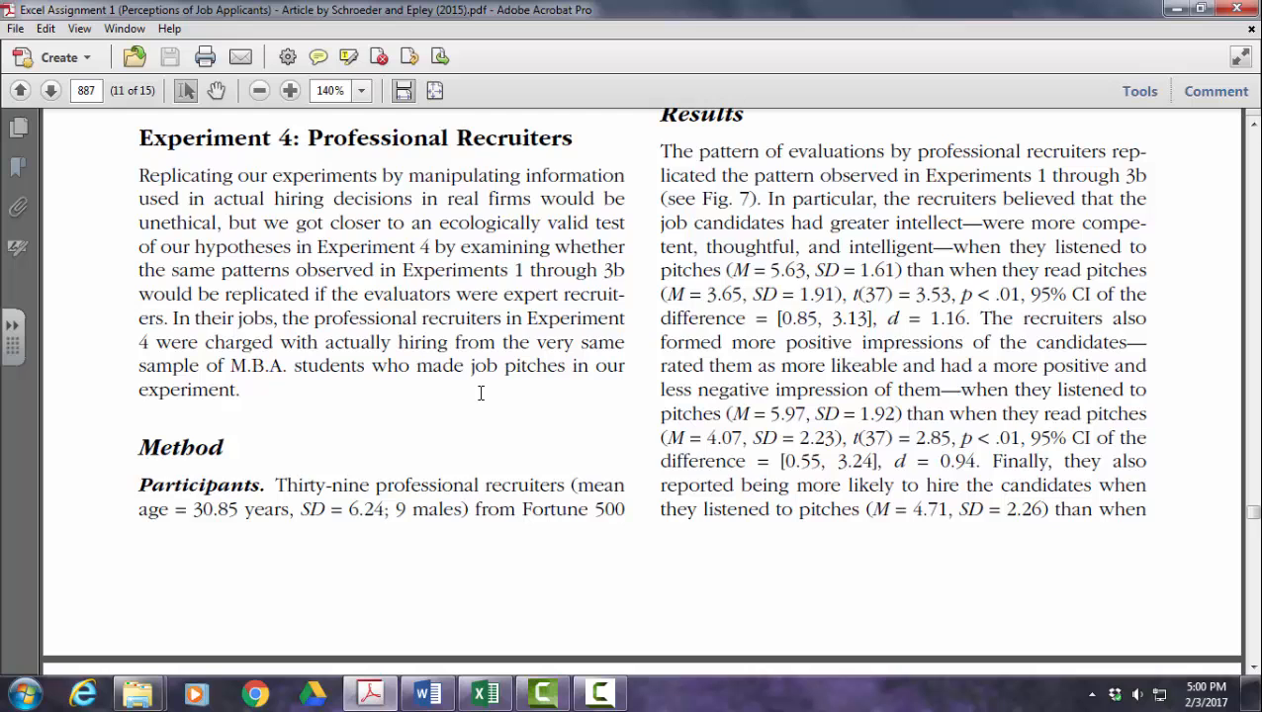
key("alt+Tab")
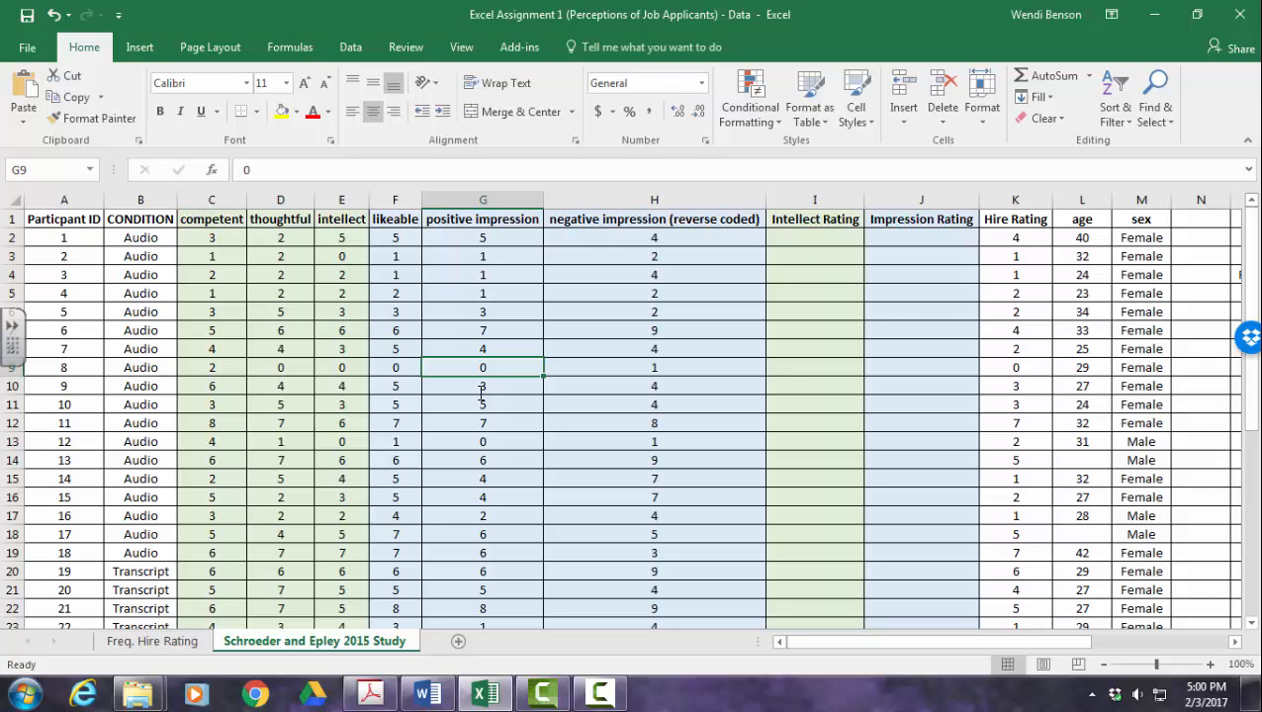
left_click(814, 237)
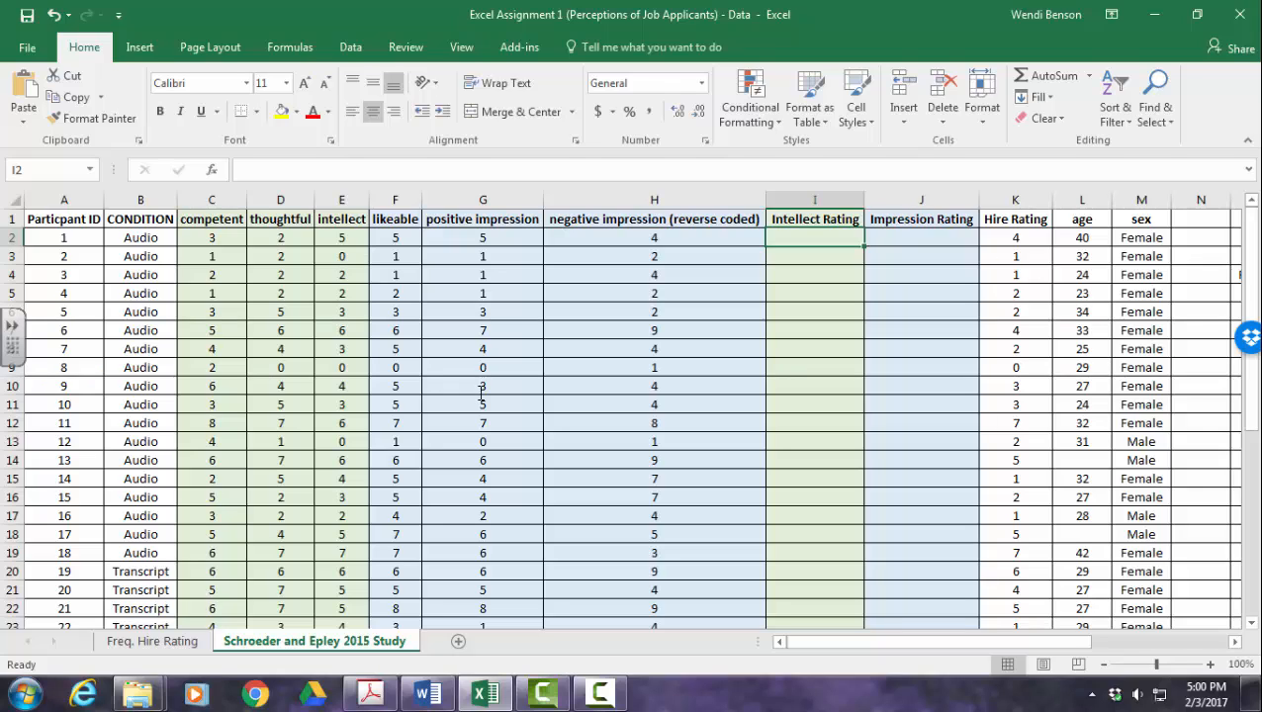
- Enter =AVERAGE(C2:E2) in cell I2 to compute the first participant's Intellect Rating
type("=a")
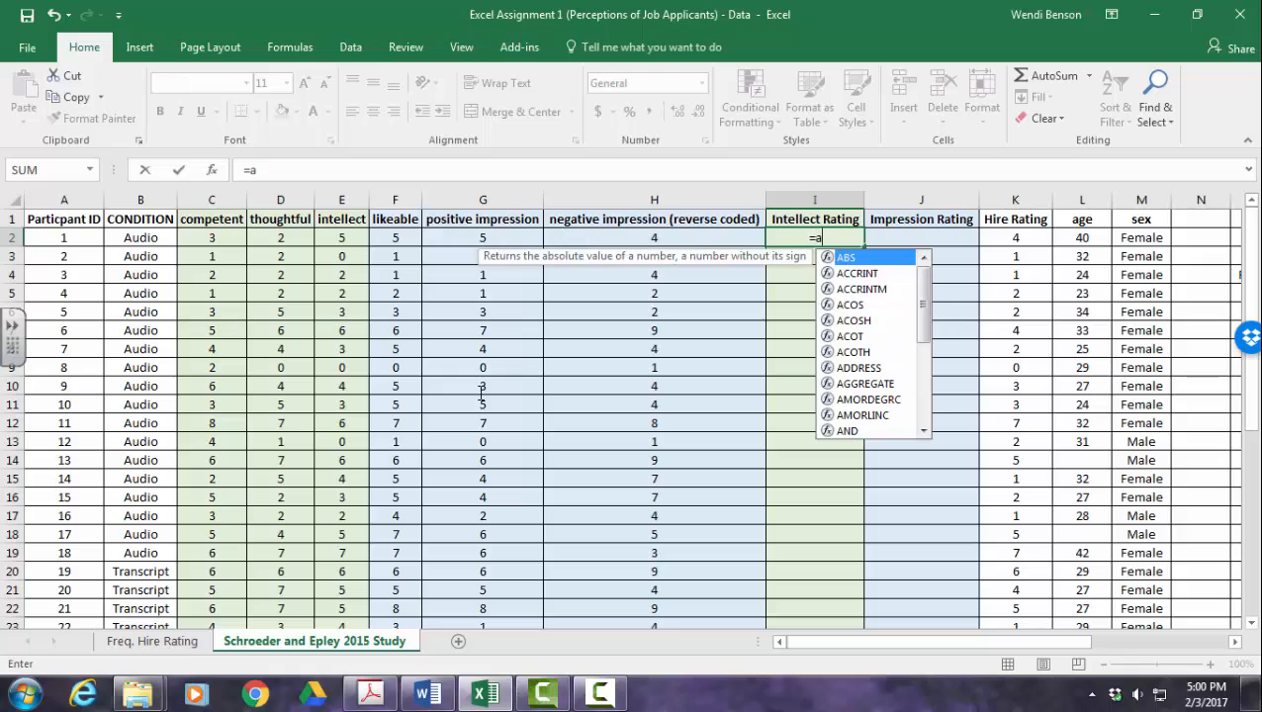
type("v")
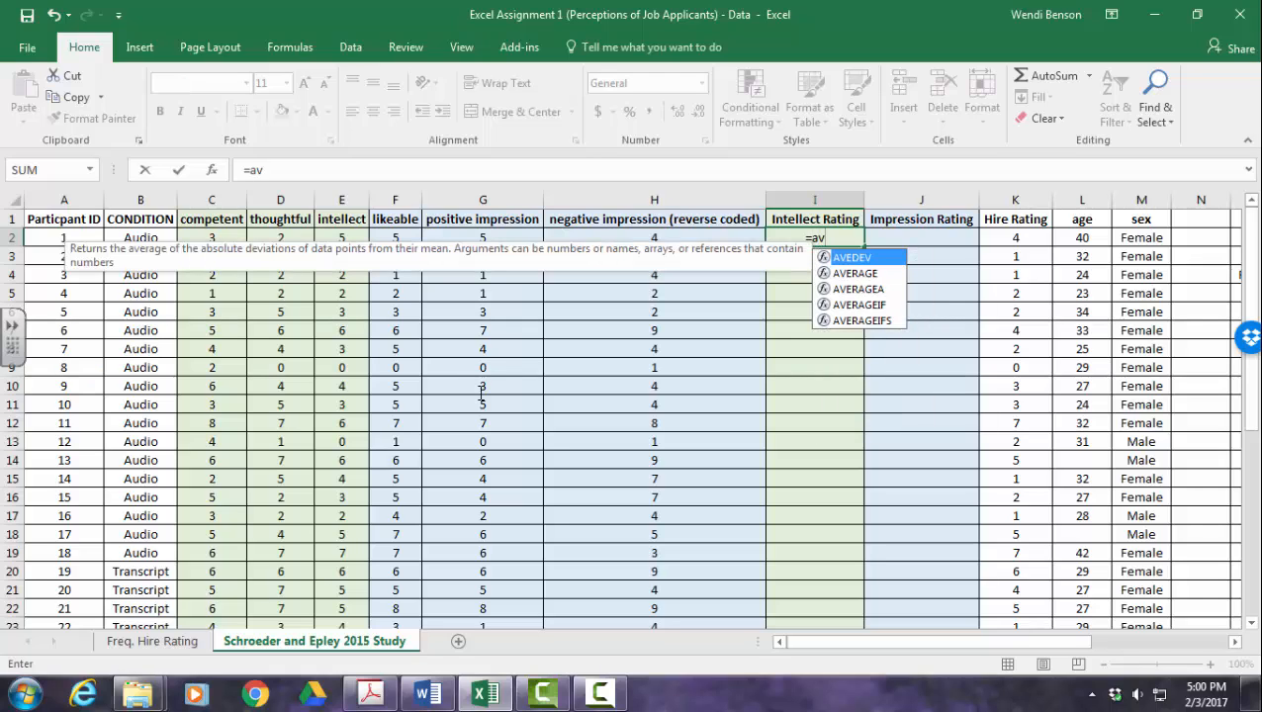
key("Down")
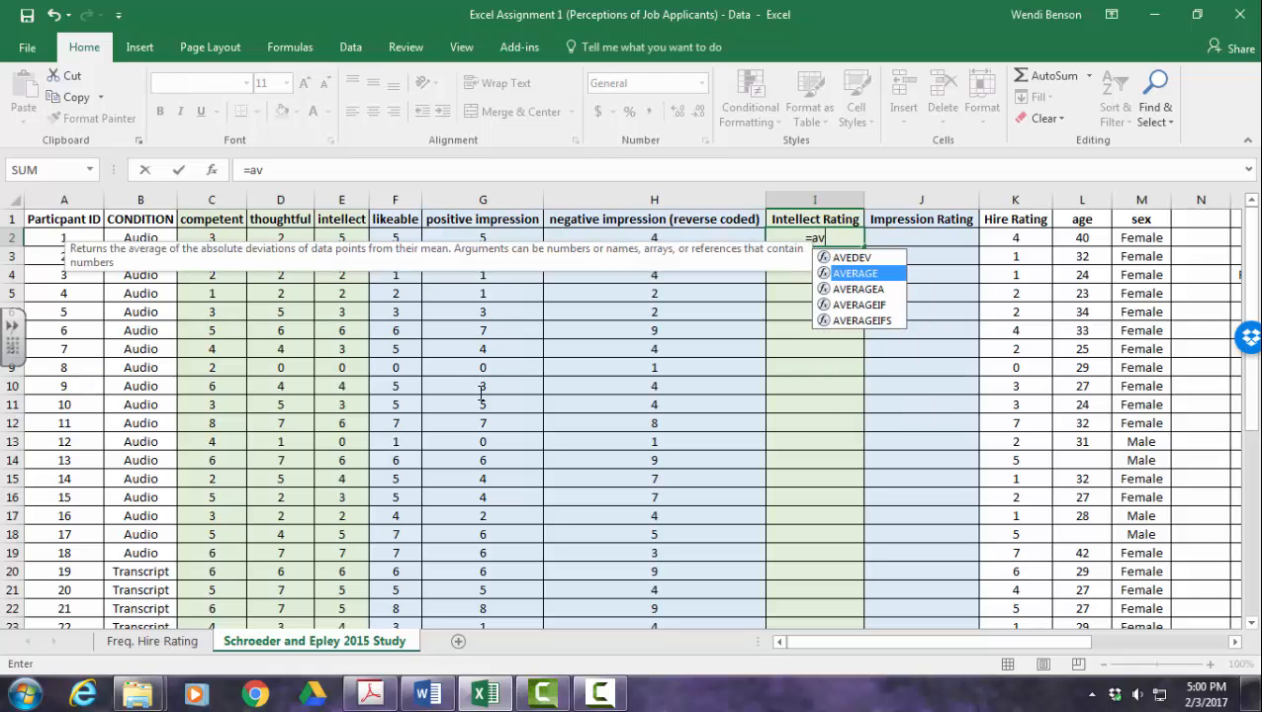
key("Tab")
type("c2:e2)")
key("Return")
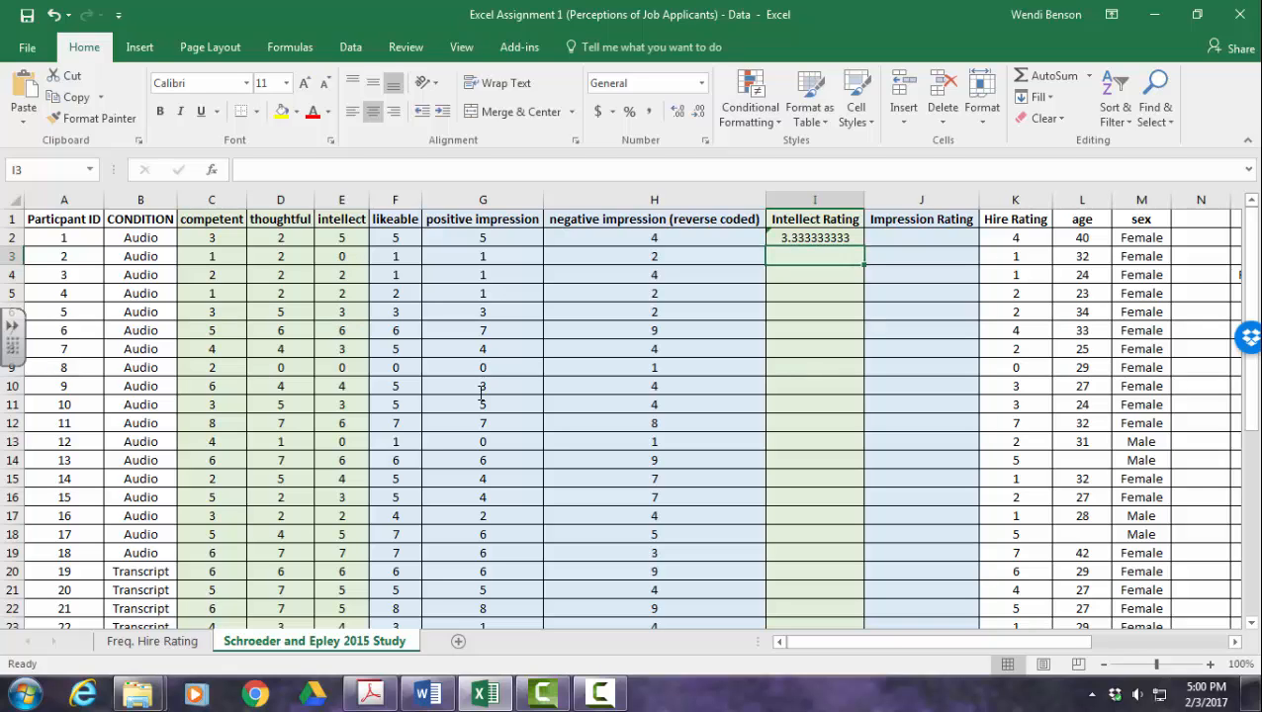
- Fill the Intellect Rating formula from I2 down to row 40 for all participants
key("Up")
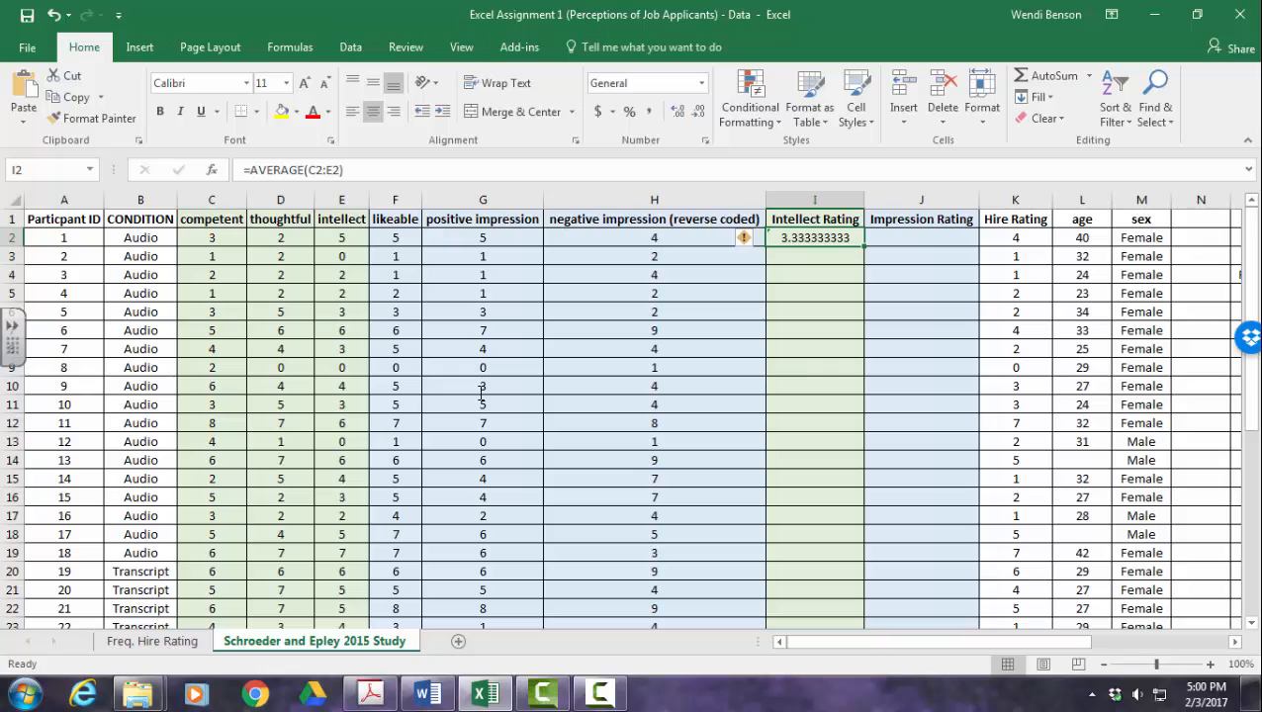
left_click_drag(864, 246, 814, 591)
scroll(814, 415, "up", 7)
- Check that the copied formulas in the Intellect Rating column average the competent, thoughtful and intellect cells of their own rows
left_click(814, 312)
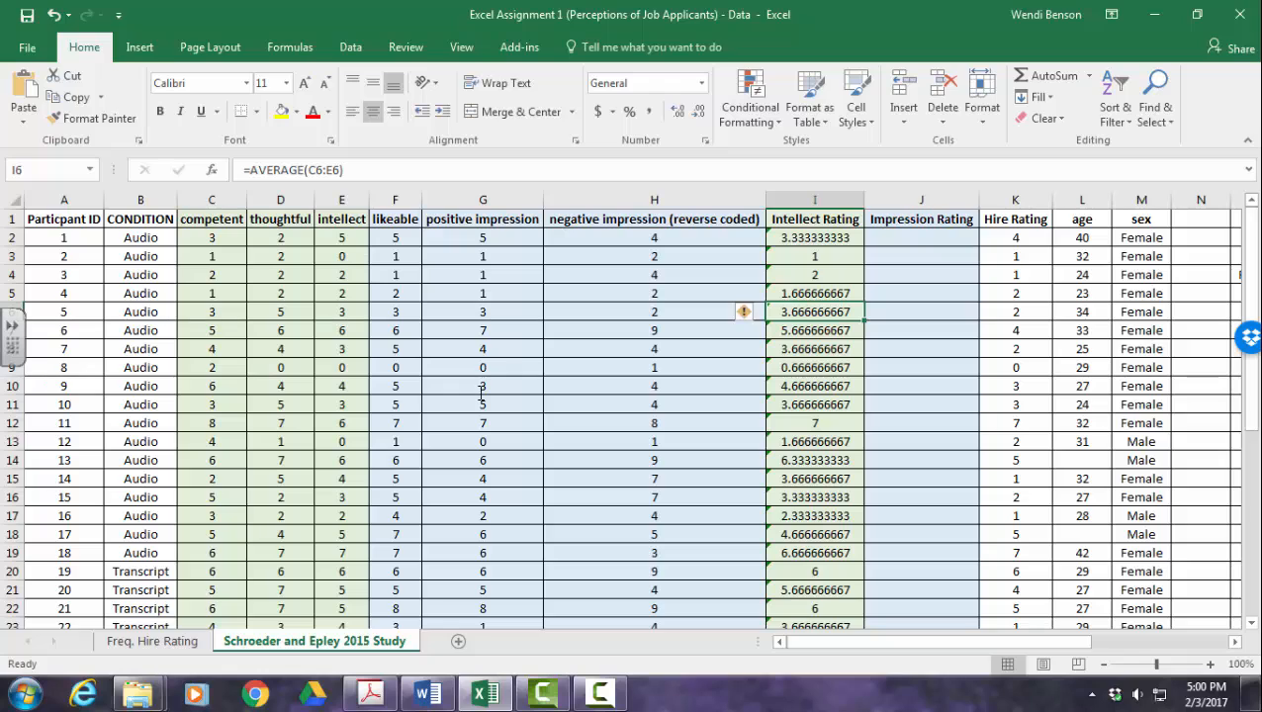
key("Up")
key("Up")
key("Up")
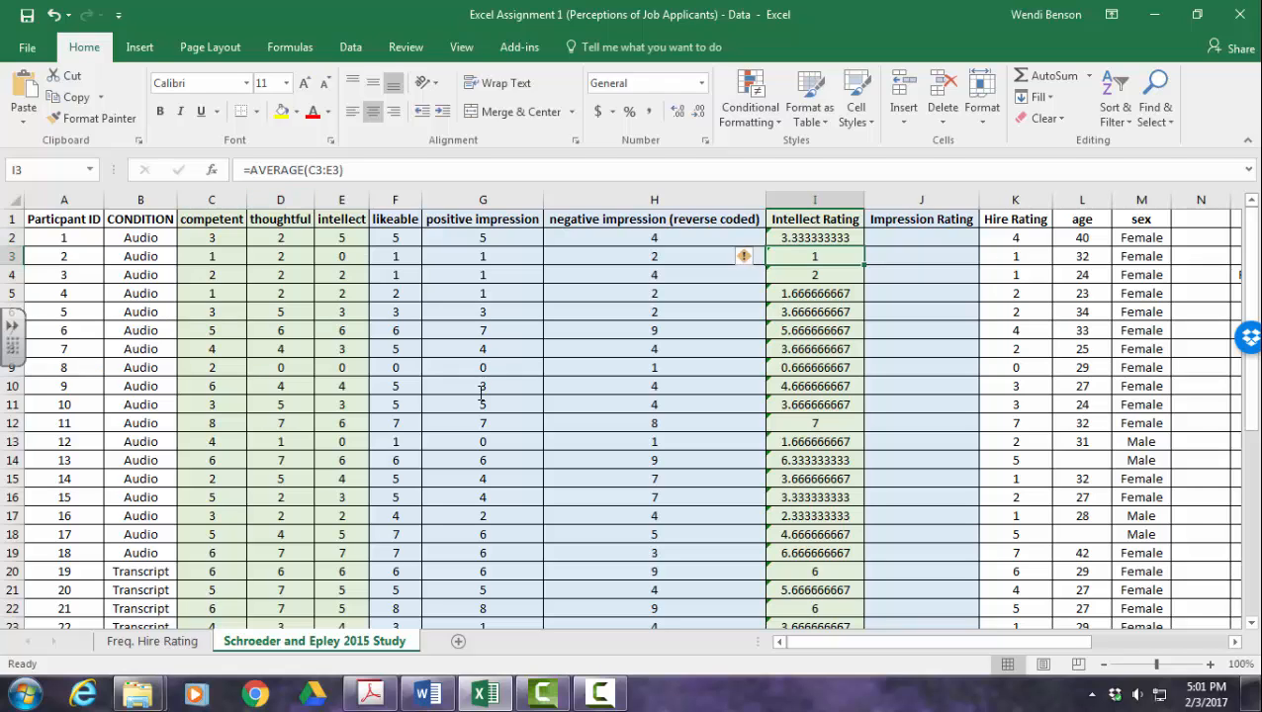
key("Down")
key("Down")
key("Down")
key("Down")
key("Down")
key("Down")
key("Down")
key("Down")
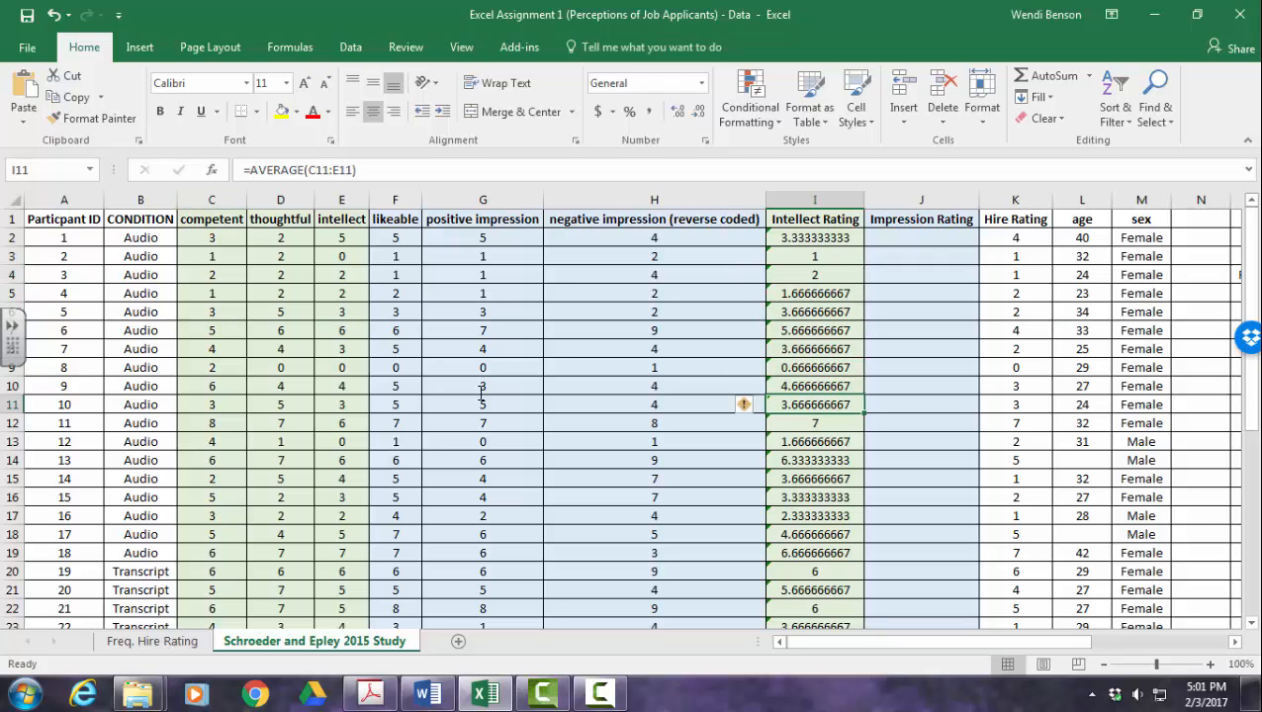
key("Right")
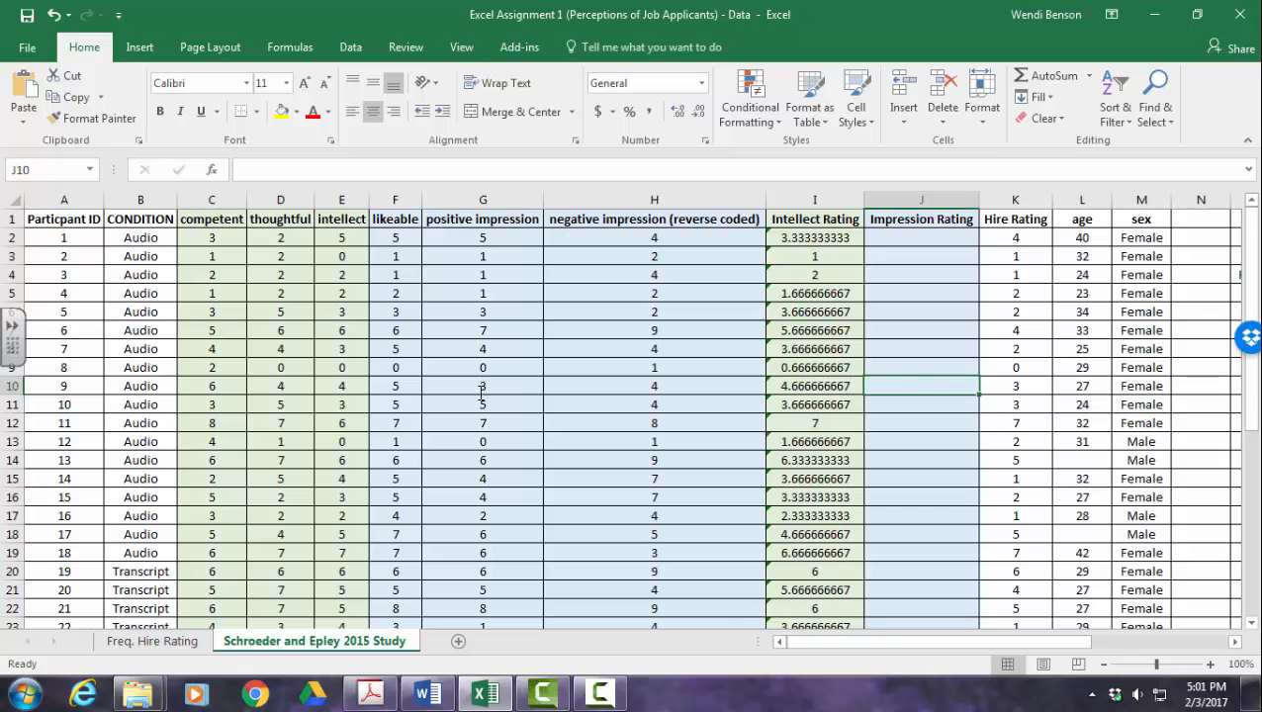
- Read question 6 in the Word document, glance at the Experiment 4 results in the article PDF, and return to the Excel workbook
key("alt+Tab")
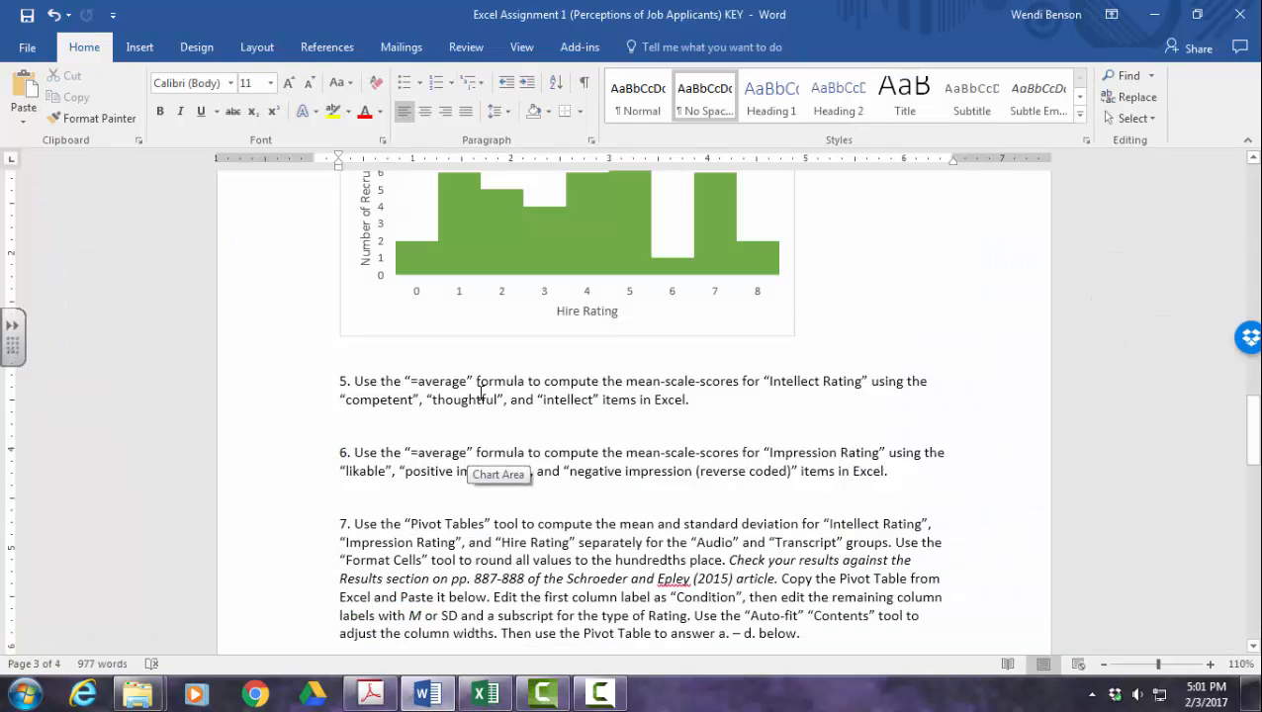
key("alt+Tab")
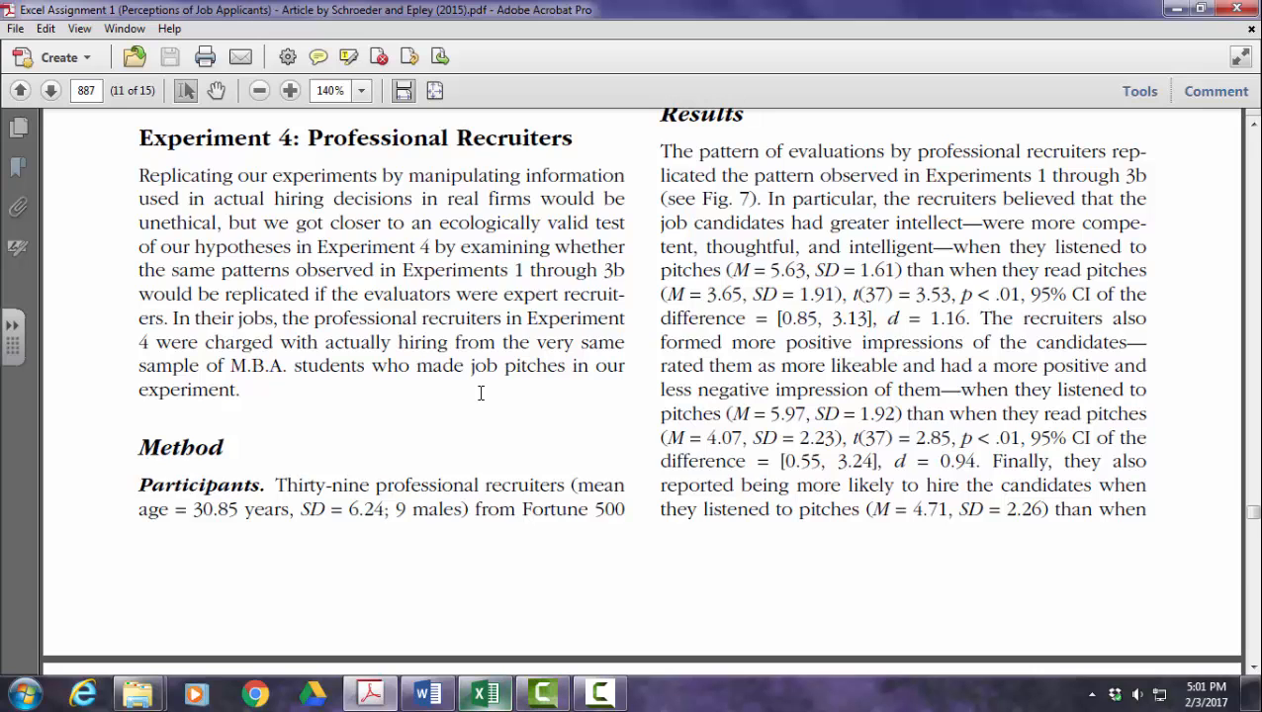
left_click(484, 693)
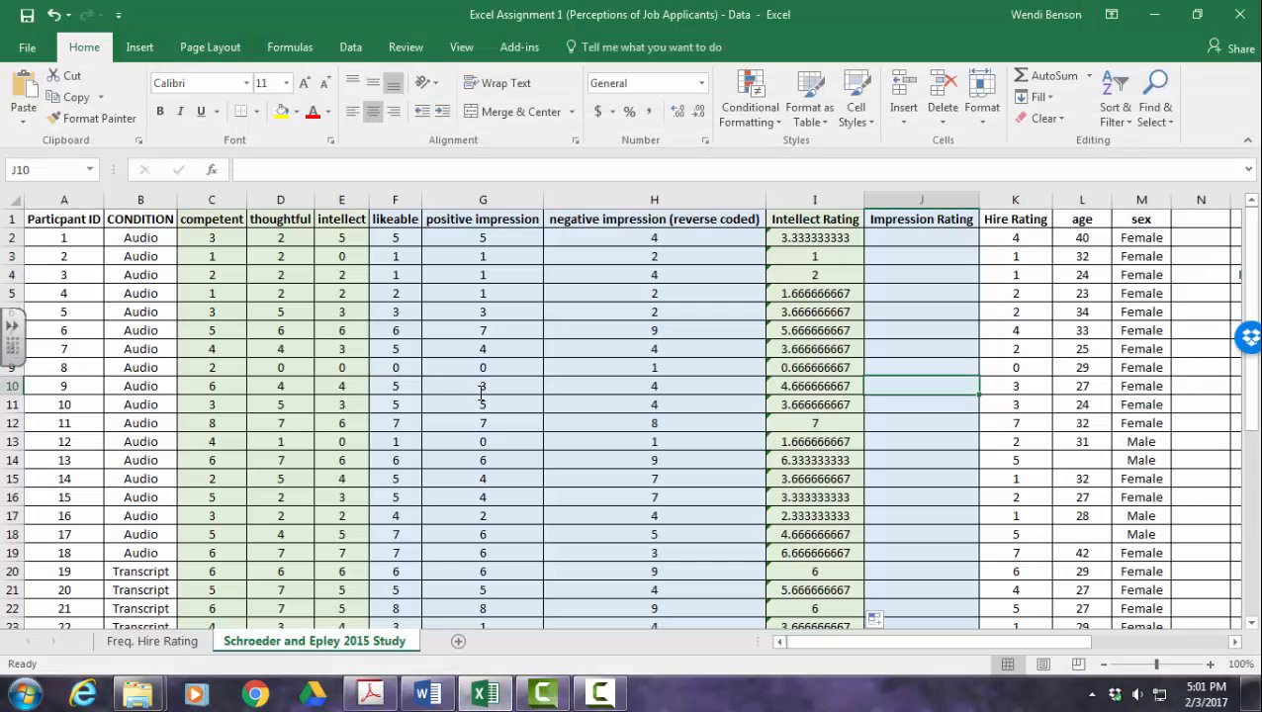
- Enter an AVERAGE formula over F2:H2 in cell J2 under Impression Rating
left_click(921, 238)
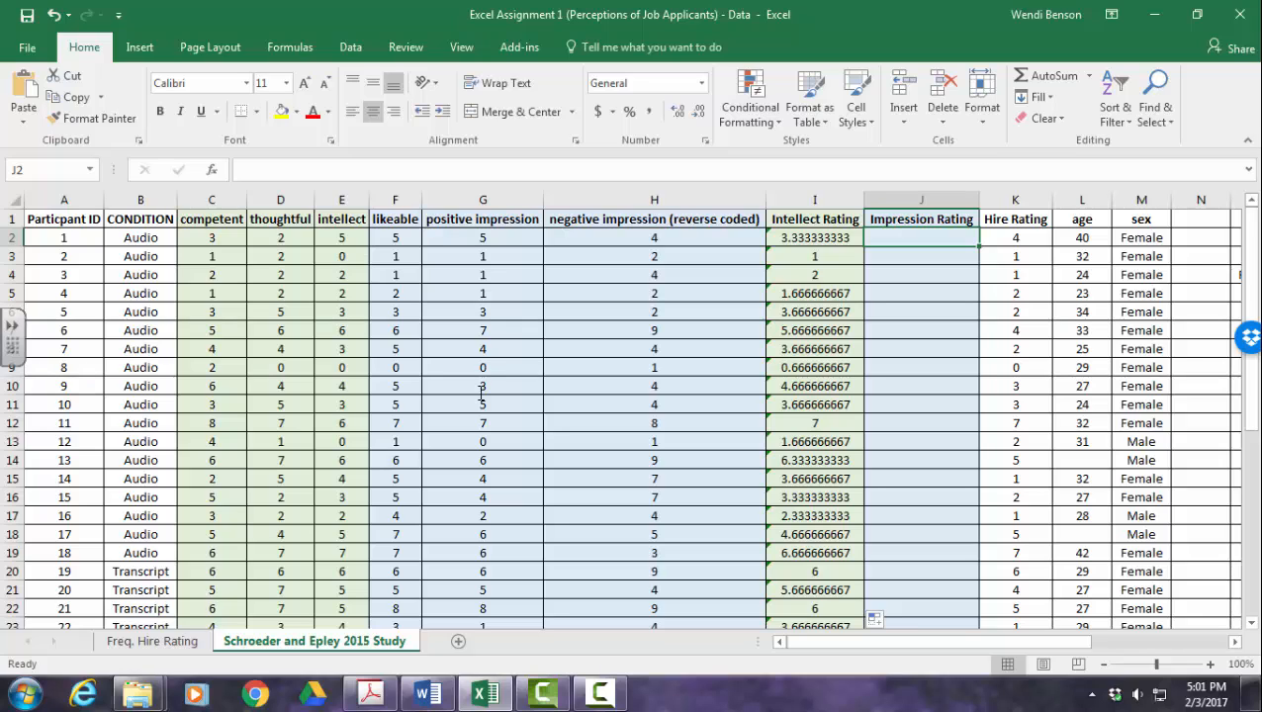
type("=av")
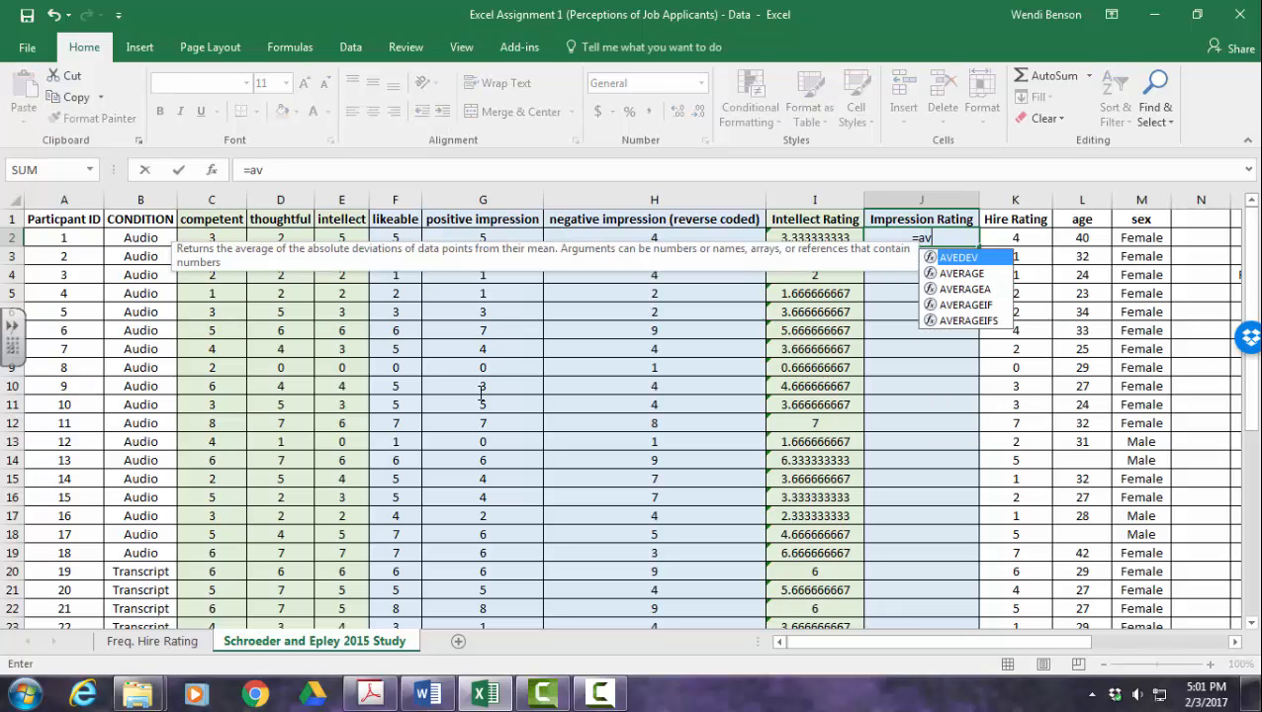
key("Down")
key("Tab")
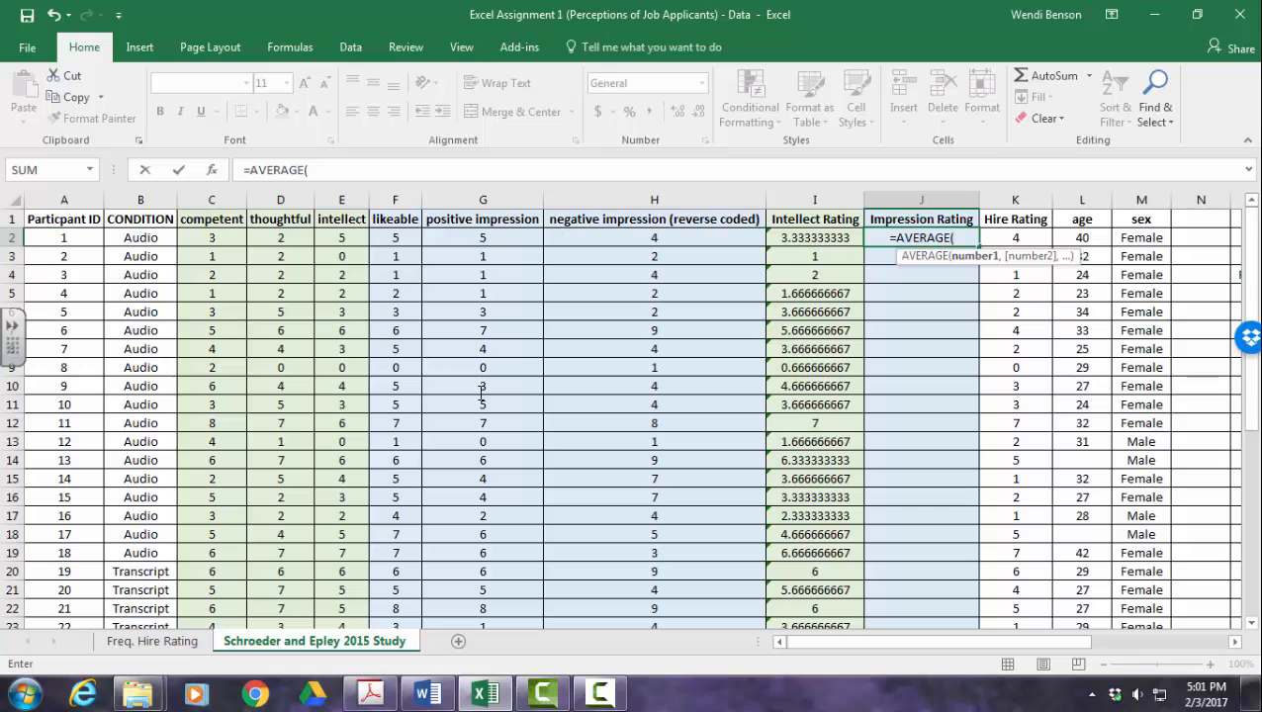
left_click(396, 237)
left_click_drag(395, 238, 654, 237)
key("Return")
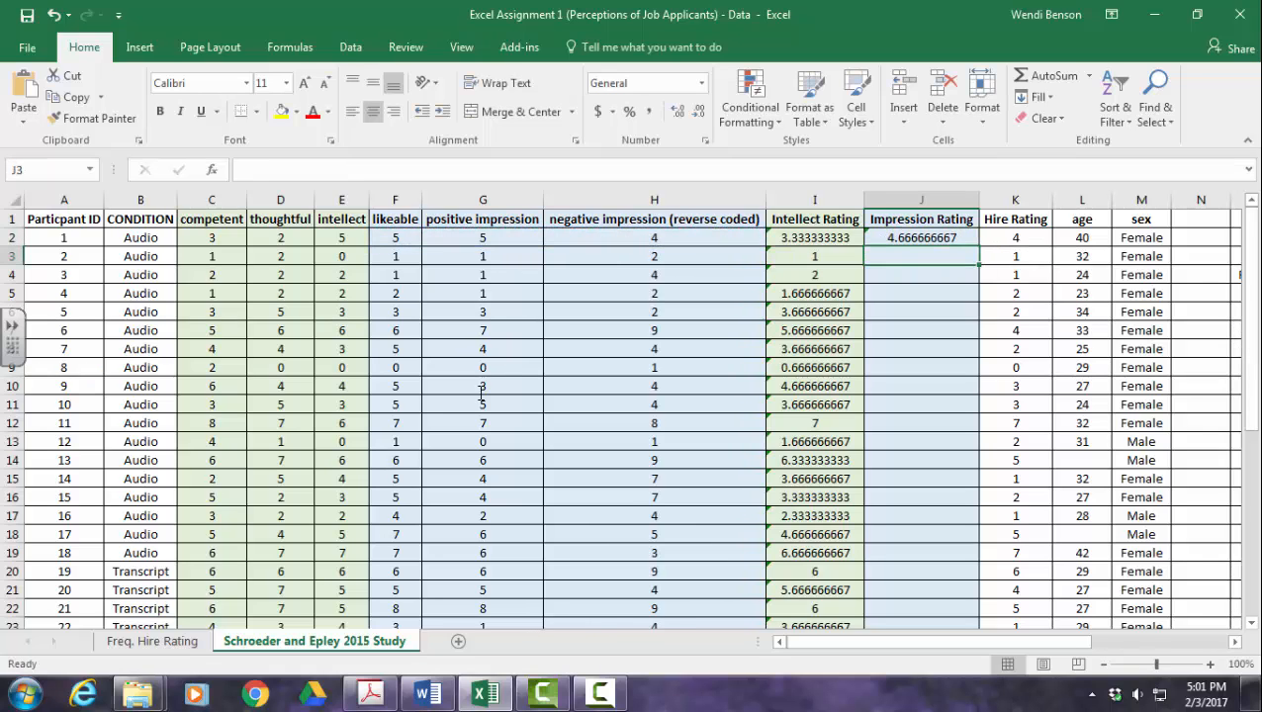
- Try an AVERAGE formula in J2 with the separately picked cells E2 and G2, then clear the cell
key("Up")
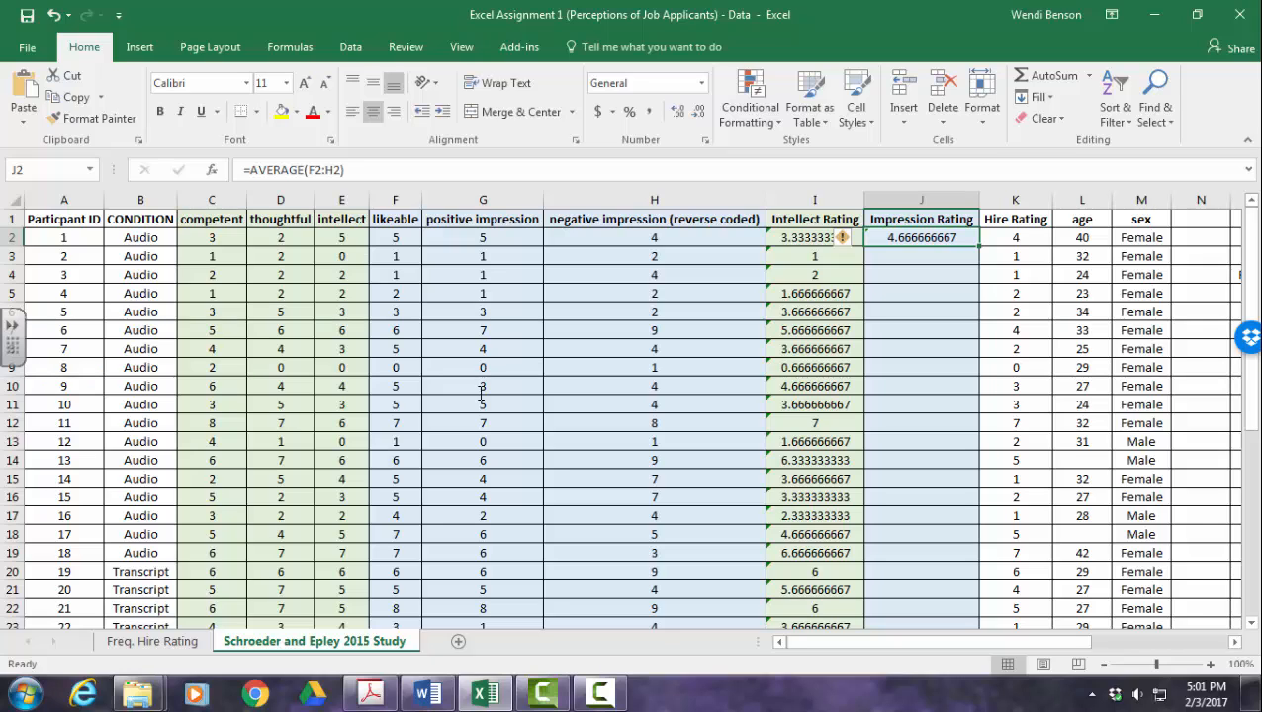
type("=av")
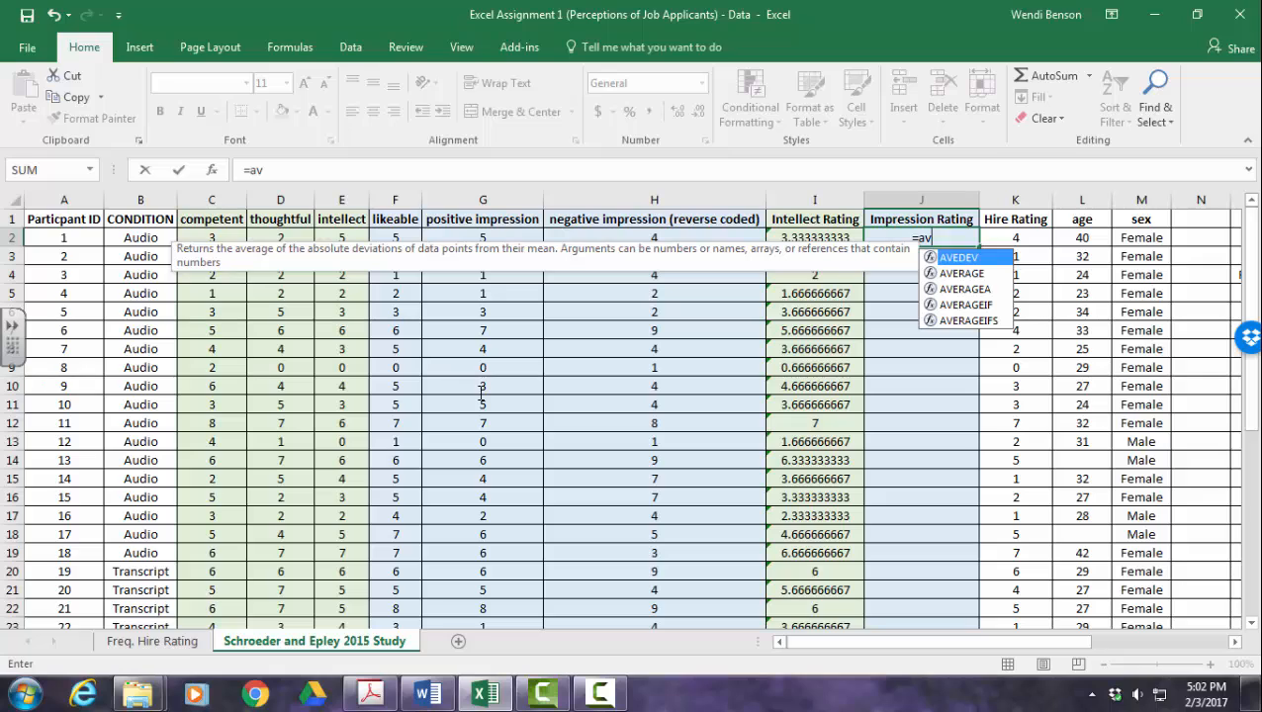
key("Down")
key("Tab")
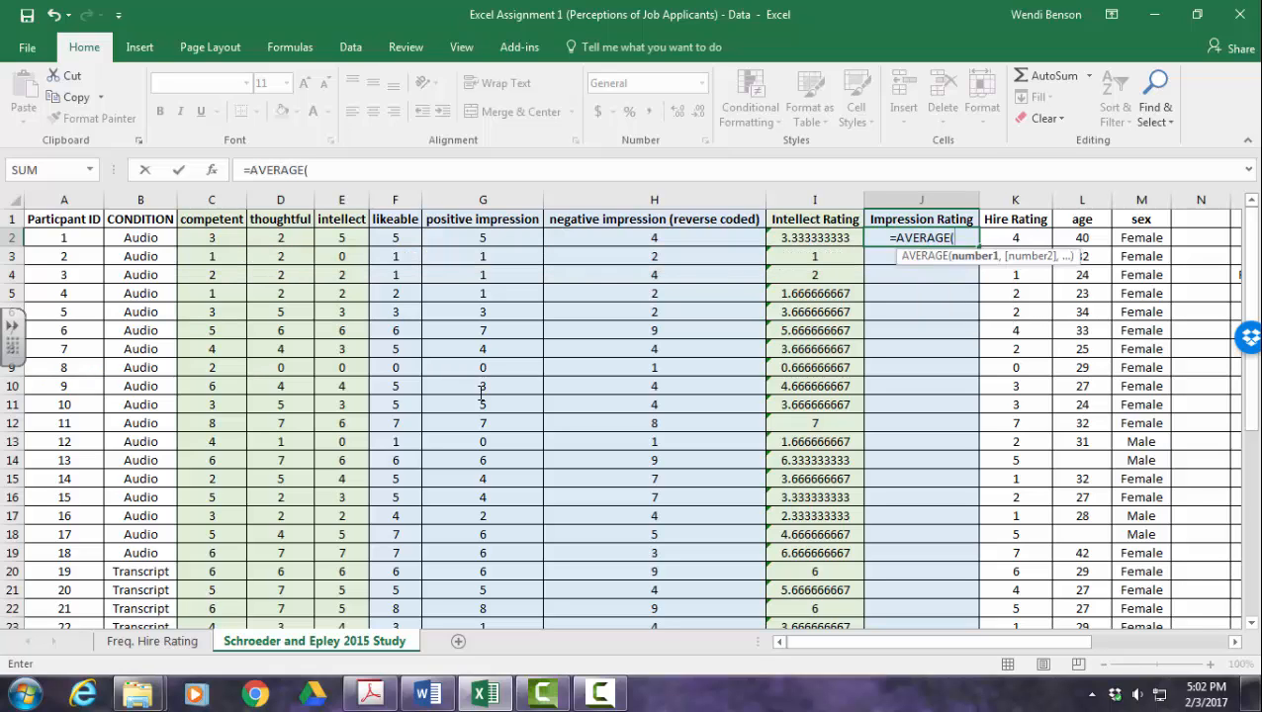
key("Left")
key("Left")
key("Left")
key("Left")
key("Left")
type(",")
key("Left")
key("Left")
key("Left")
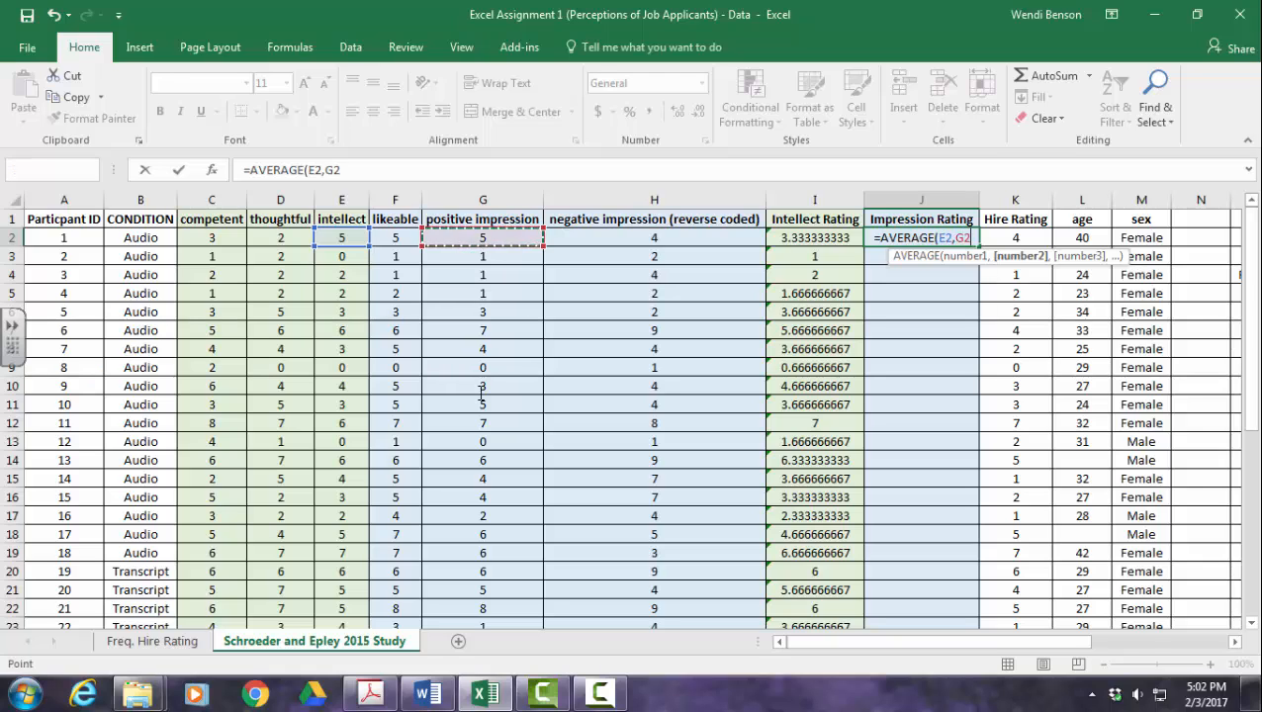
key("Return")
key("Up")
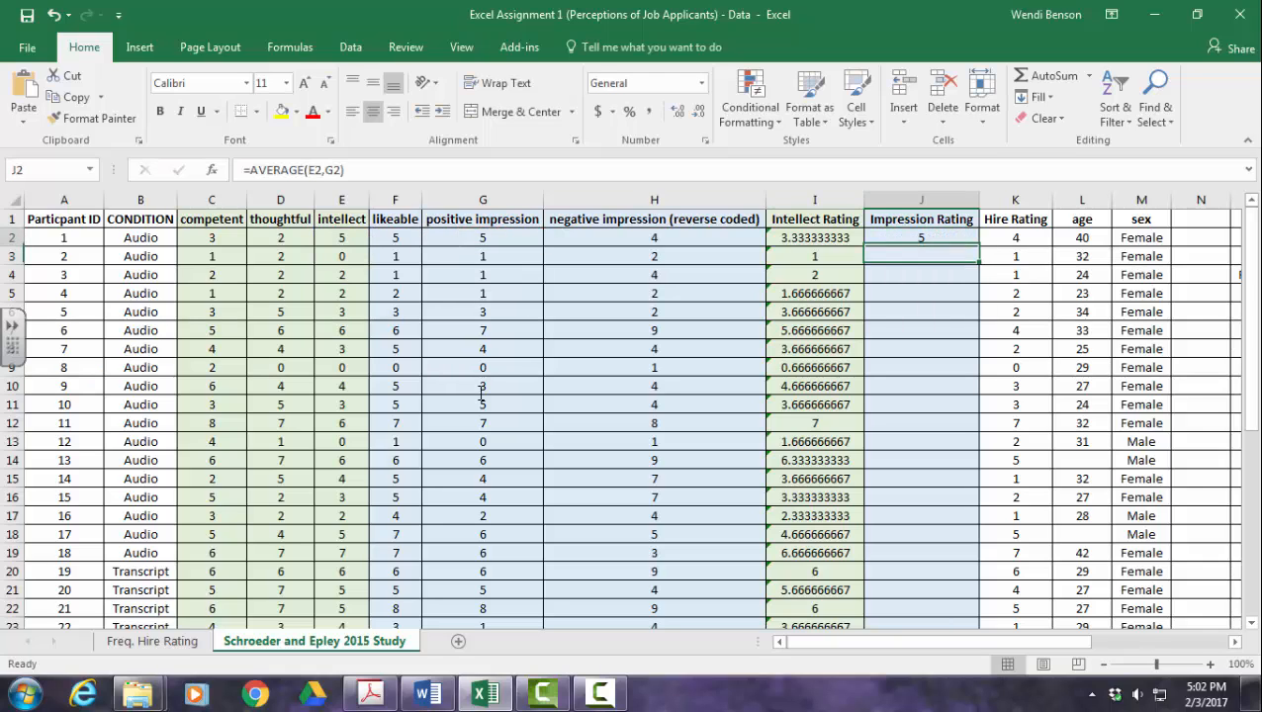
key("Delete")
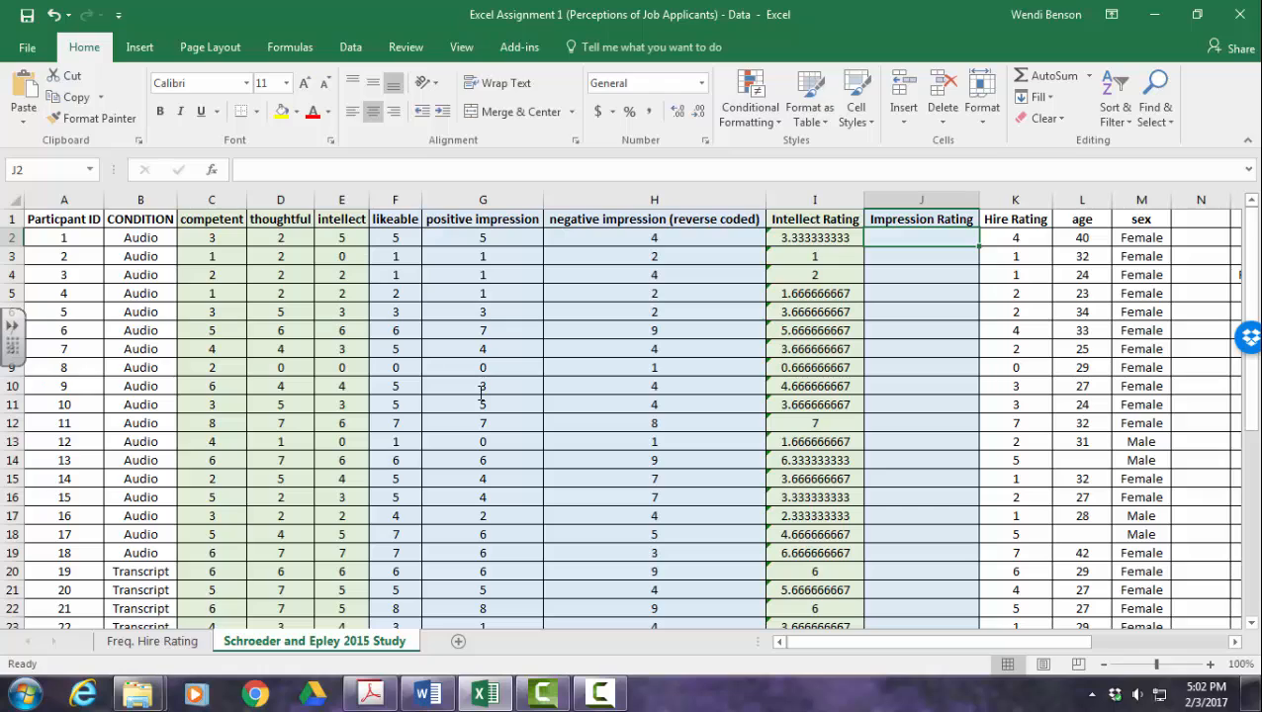
- Compute the first participant's Impression Rating in J2 with AVERAGE over the likeable, positive and negative impression cells F2:H2
type("=av")
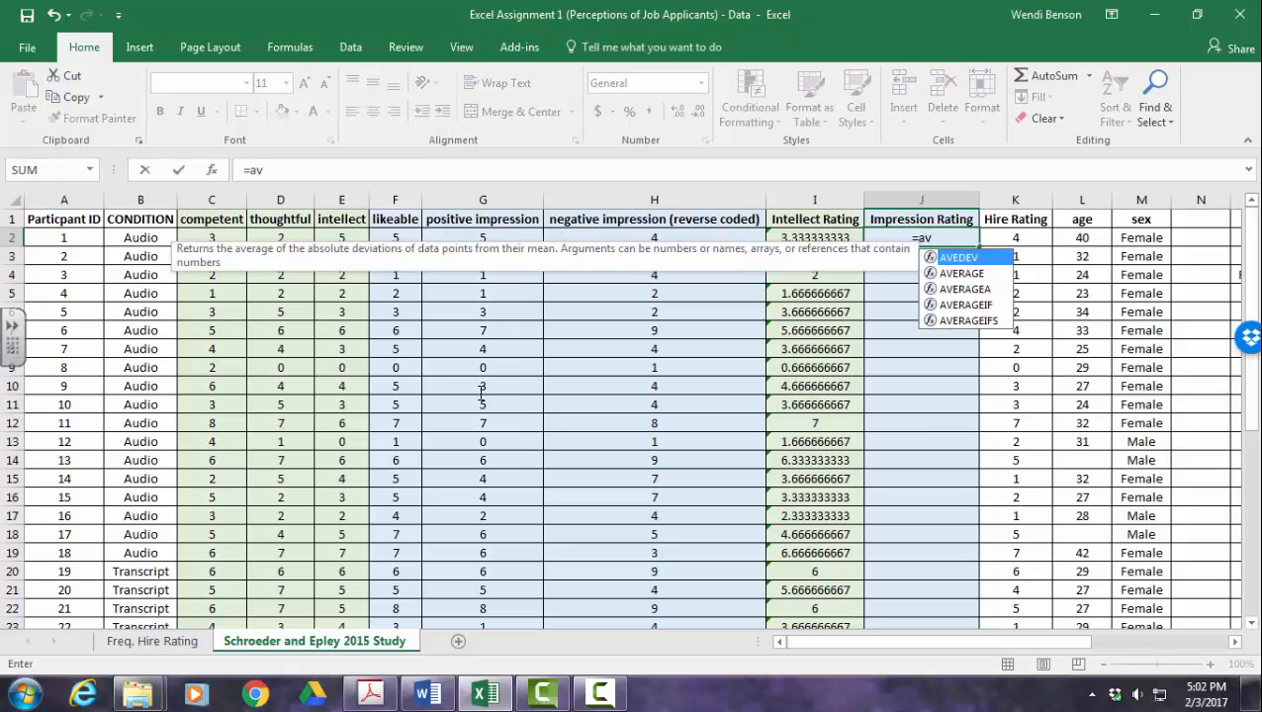
key("Down")
key("Tab")
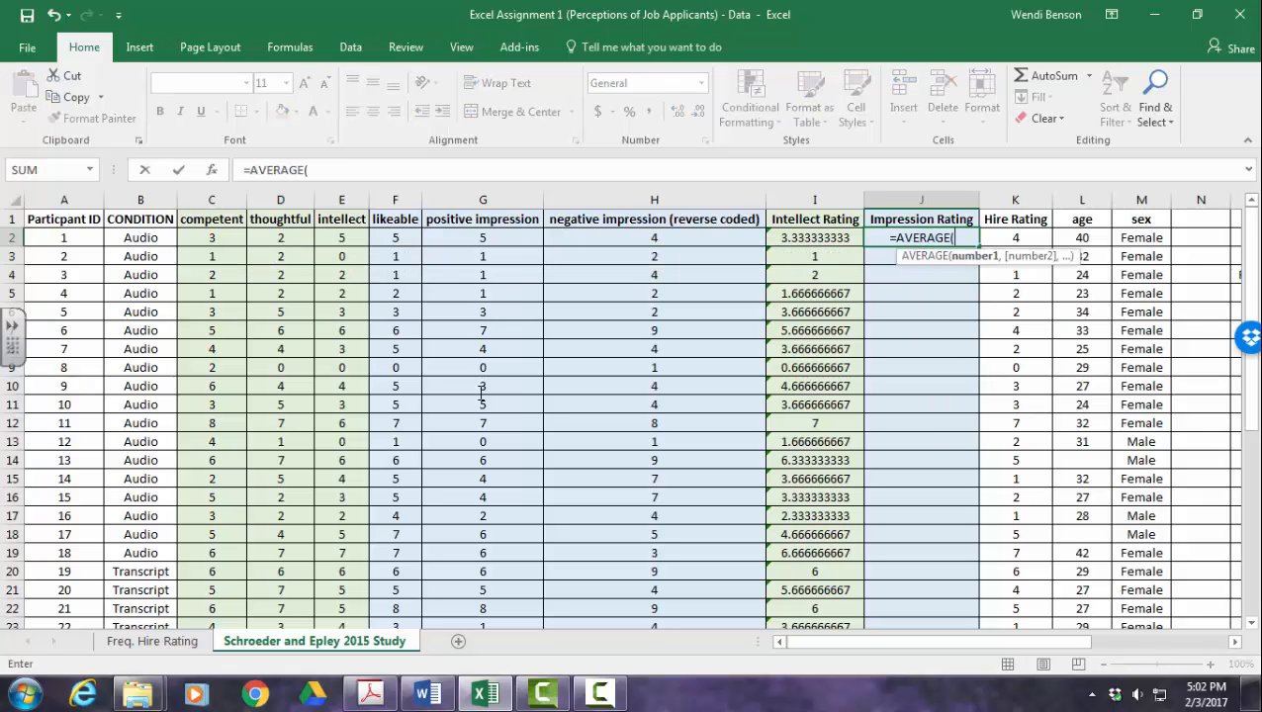
left_click_drag(395, 237, 654, 237)
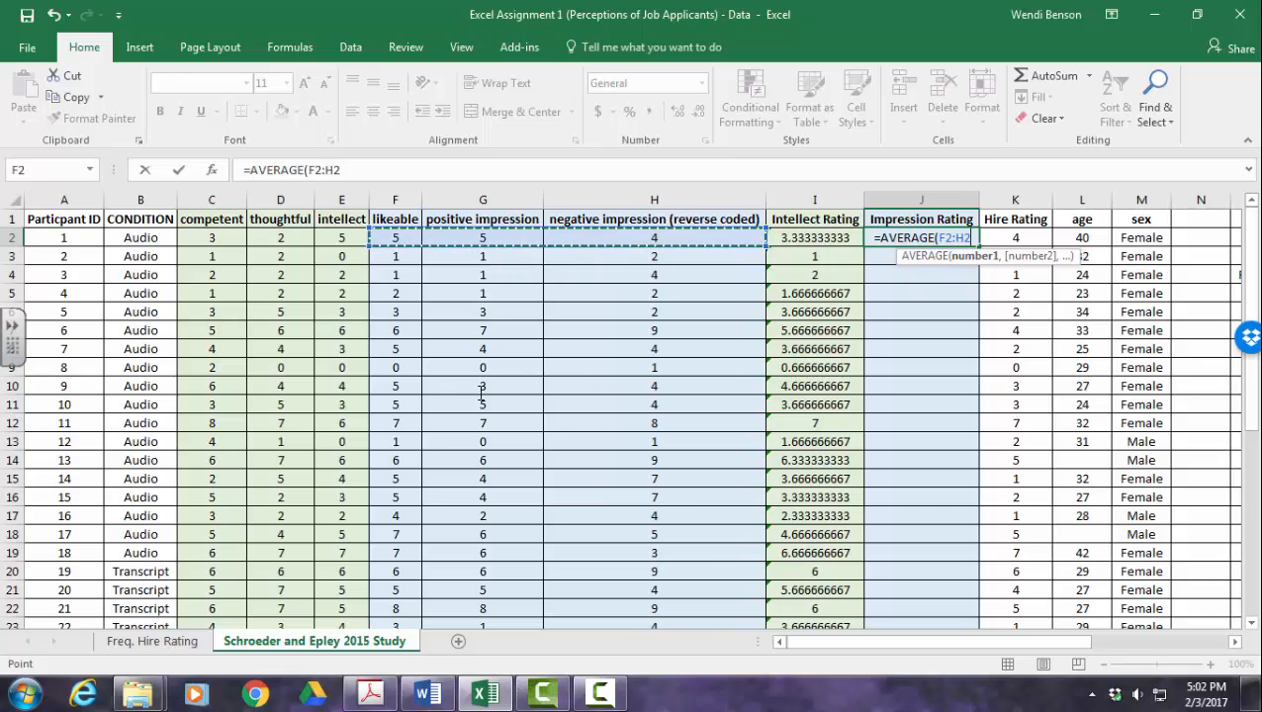
key("Return")
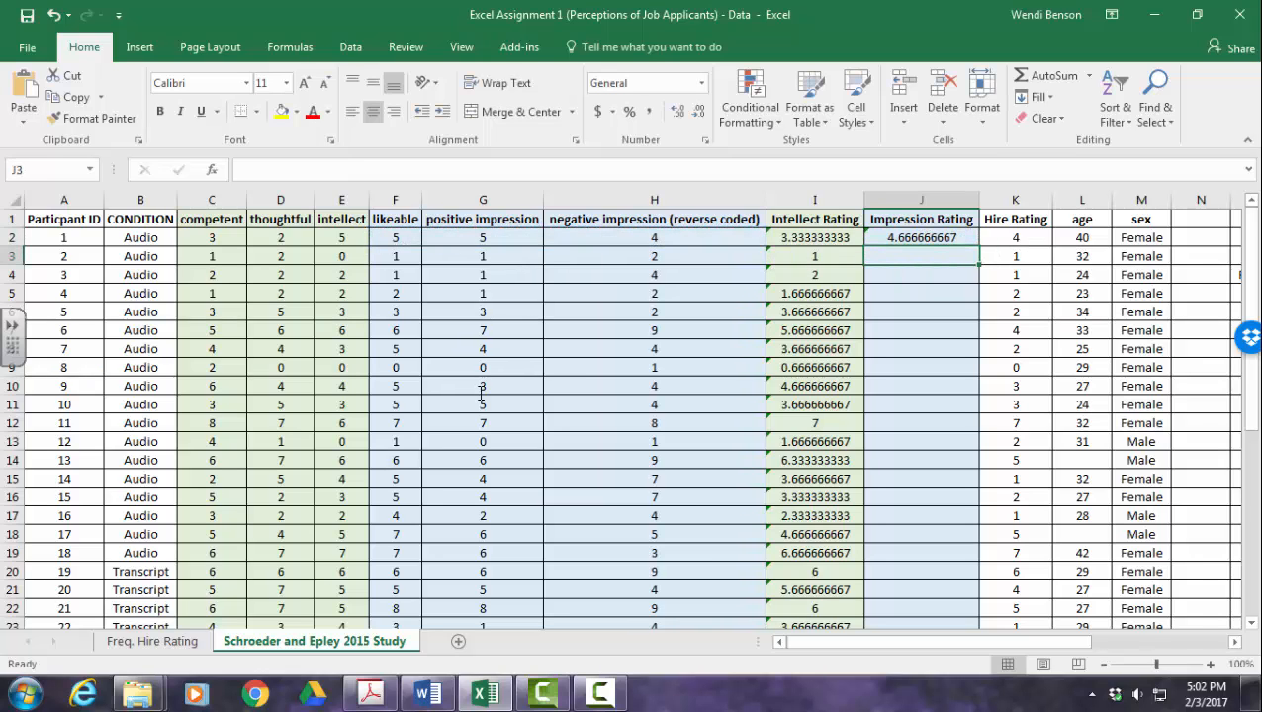
- Fill the Impression Rating formula from J2 down to row 40 and check the copied formula in J10
key("Up")
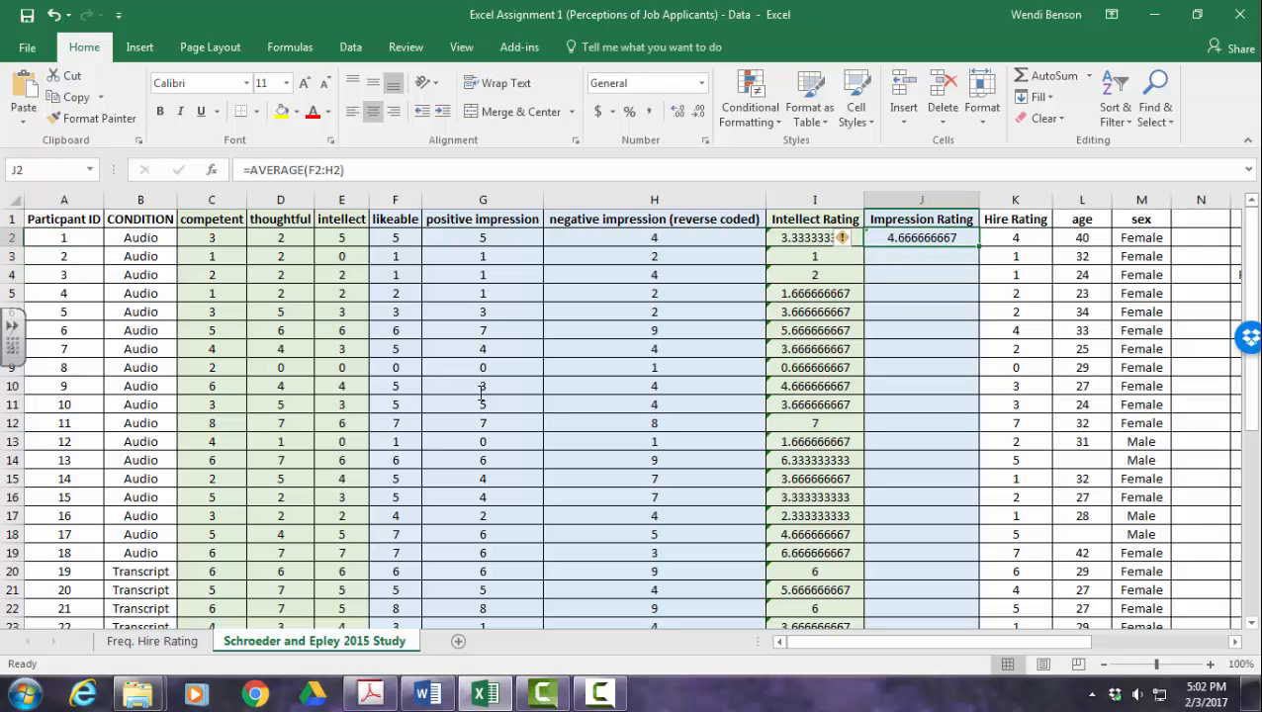
mouse_move(979, 246)
left_mouse_down()
mouse_move(973, 633)
mouse_move(975, 543)
left_mouse_up()
scroll(921, 386, "up", 8)
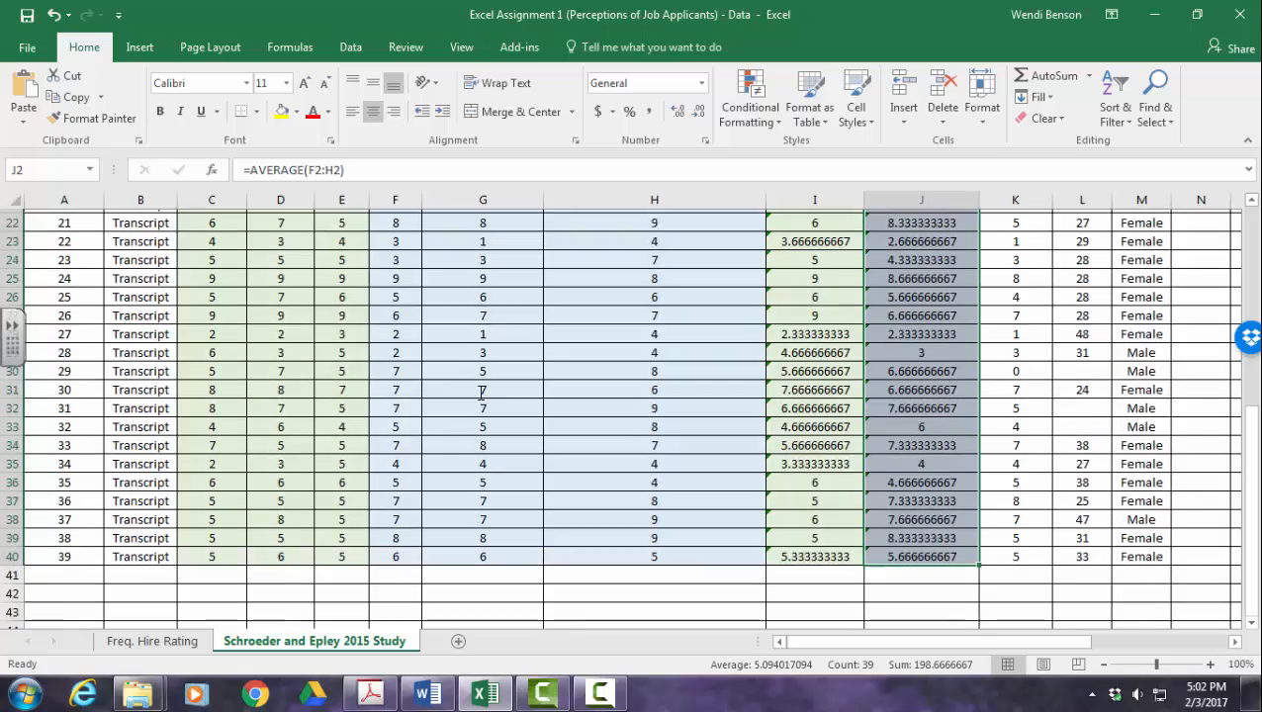
left_click(921, 386)
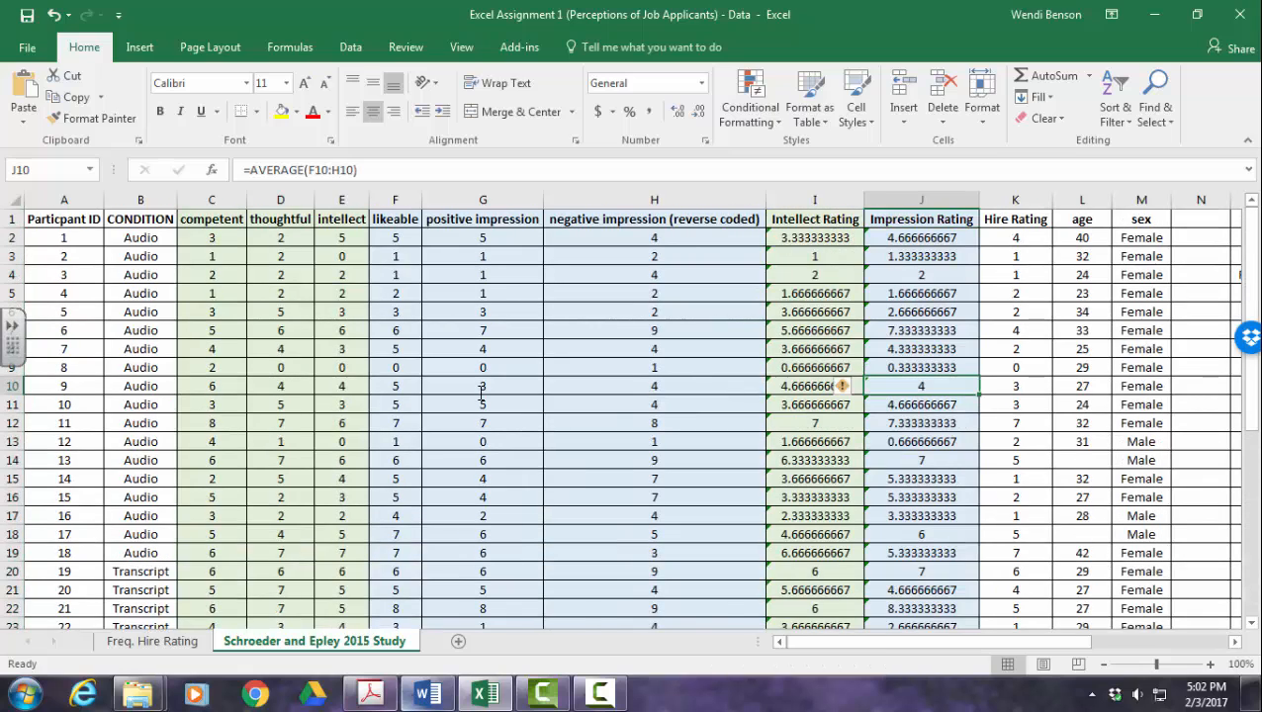
- Read question 7 in the Word document, check the Experiment 4 results in the article PDF, then return to the Excel data and select H5
left_click(427, 695)
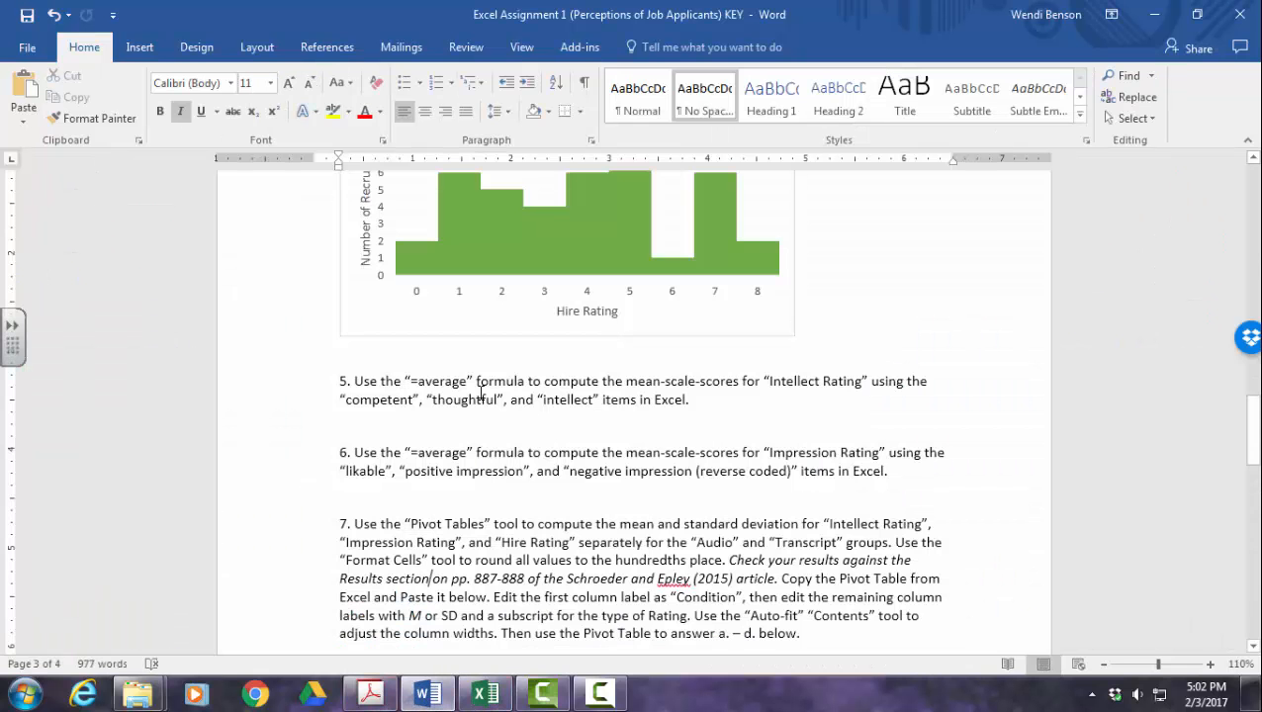
scroll(481, 394, "down", 5)
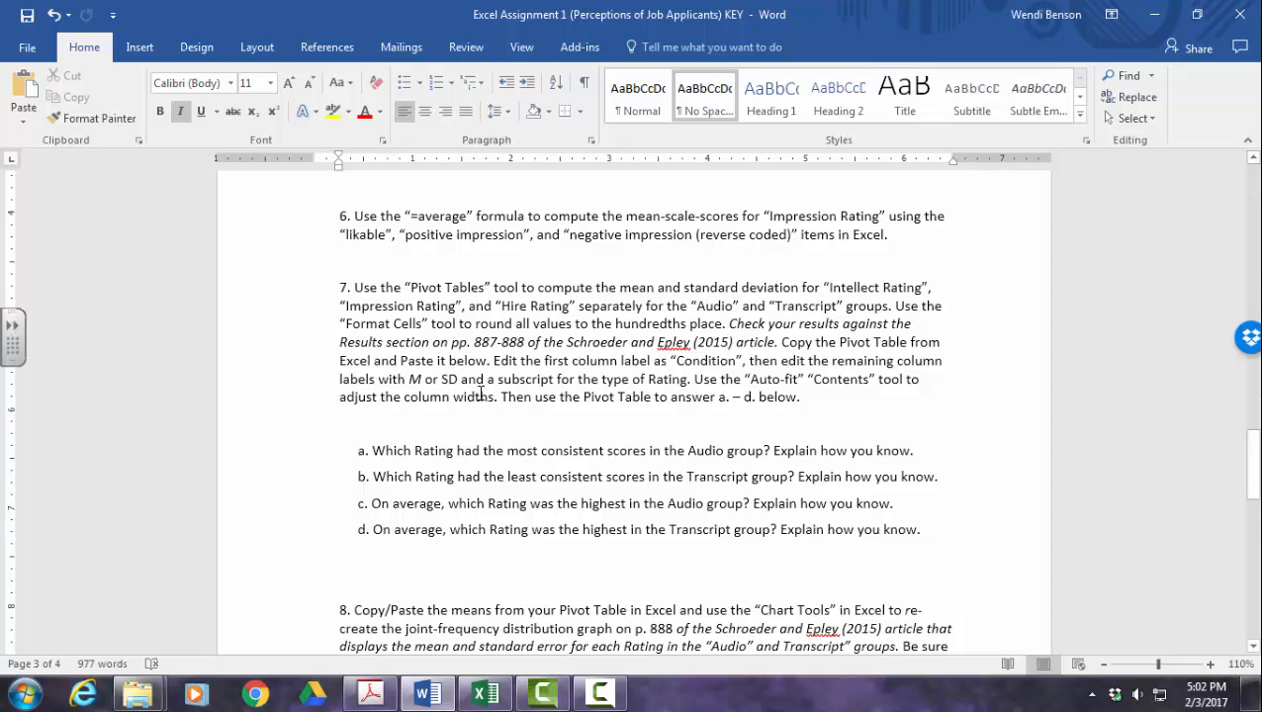
mouse_move(370, 693)
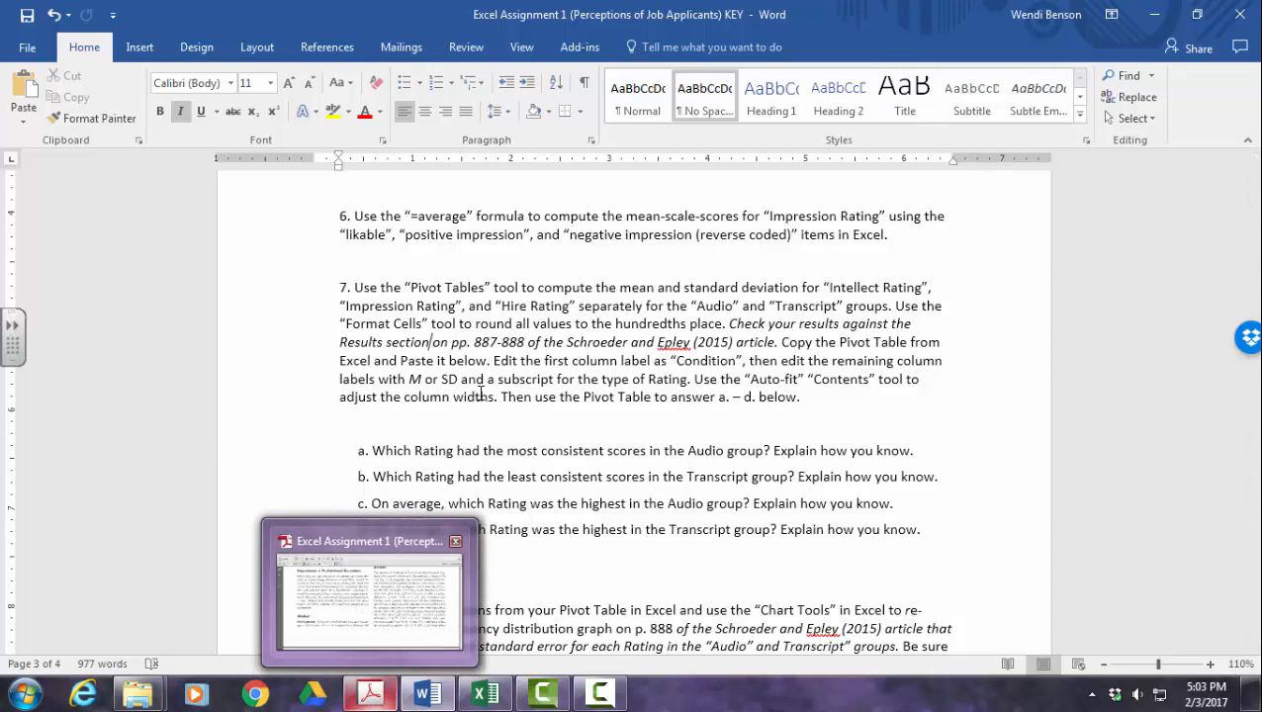
left_click(370, 600)
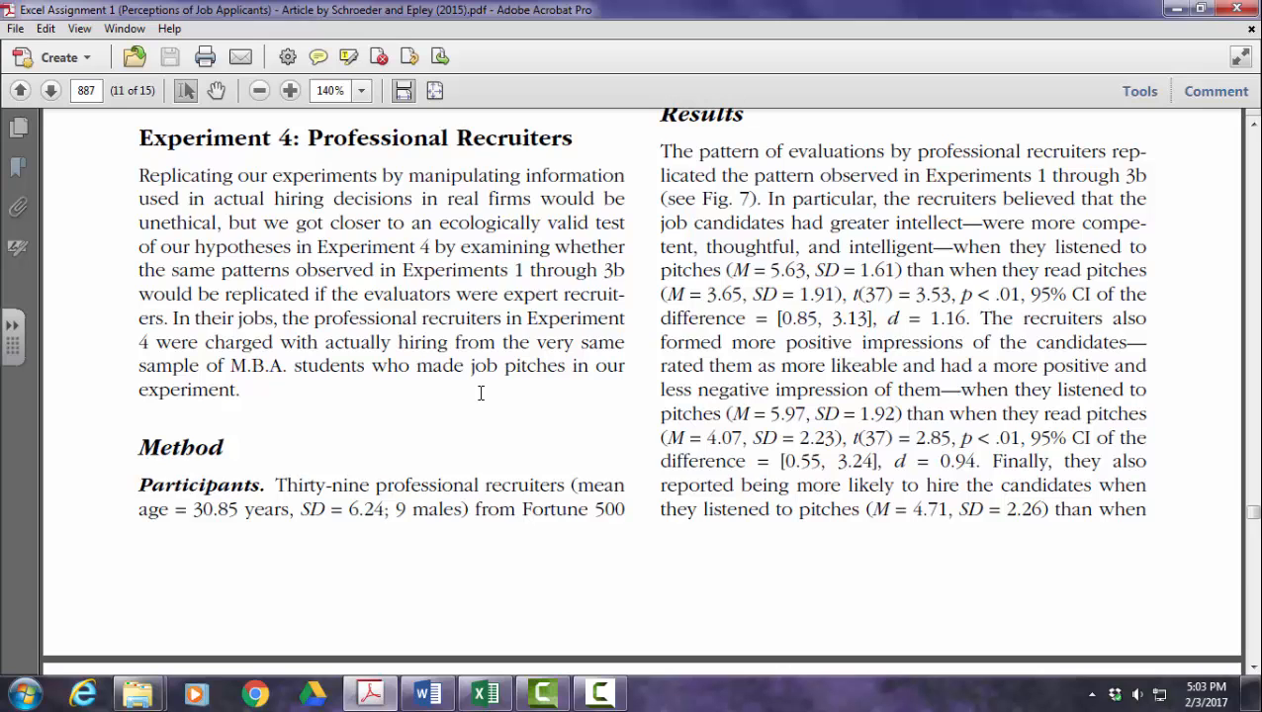
key("alt+Tab")
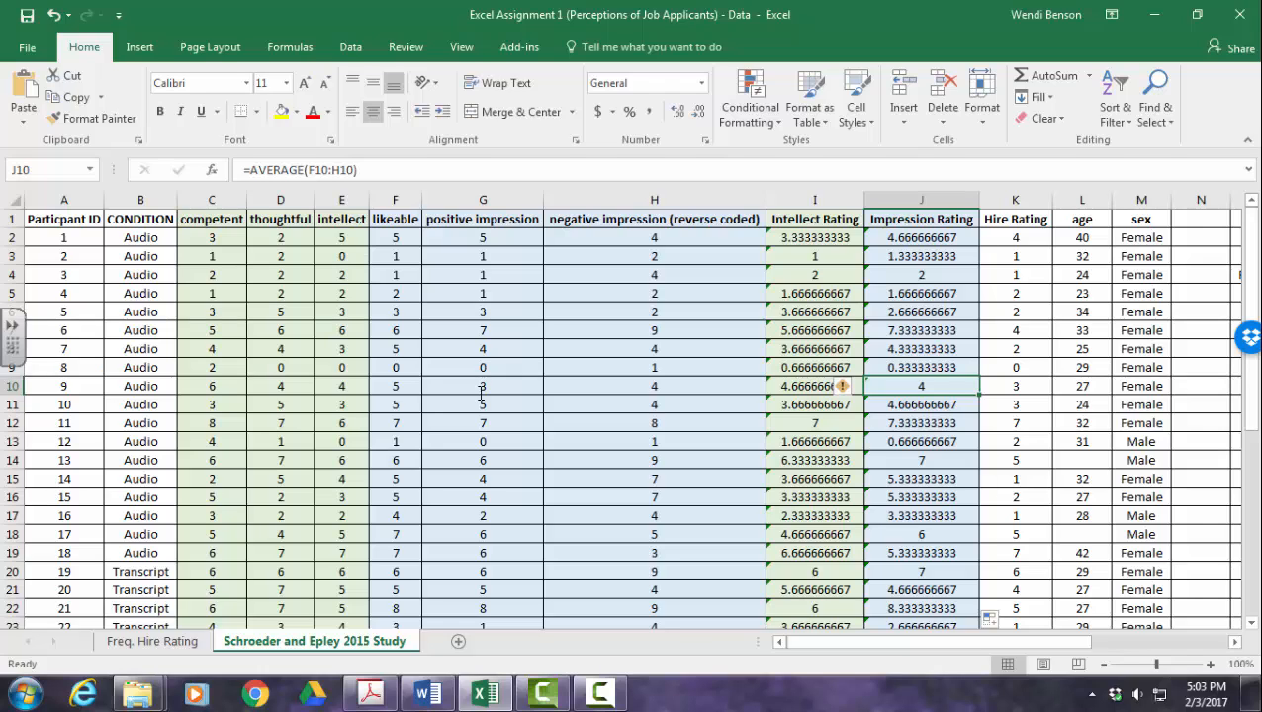
left_click(654, 294)
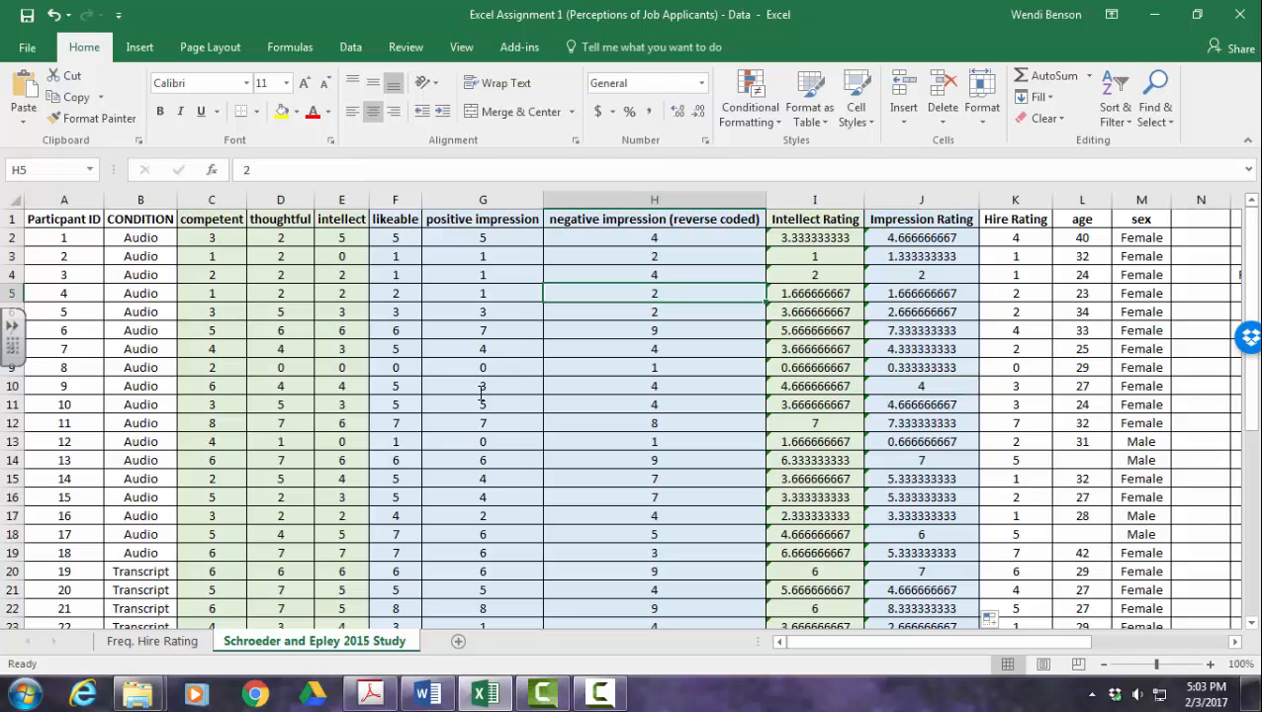
- Insert a blank column before the age column and move the CONDITION column into it, beside Hire Rating
left_click(139, 47)
right_click(1066, 201)
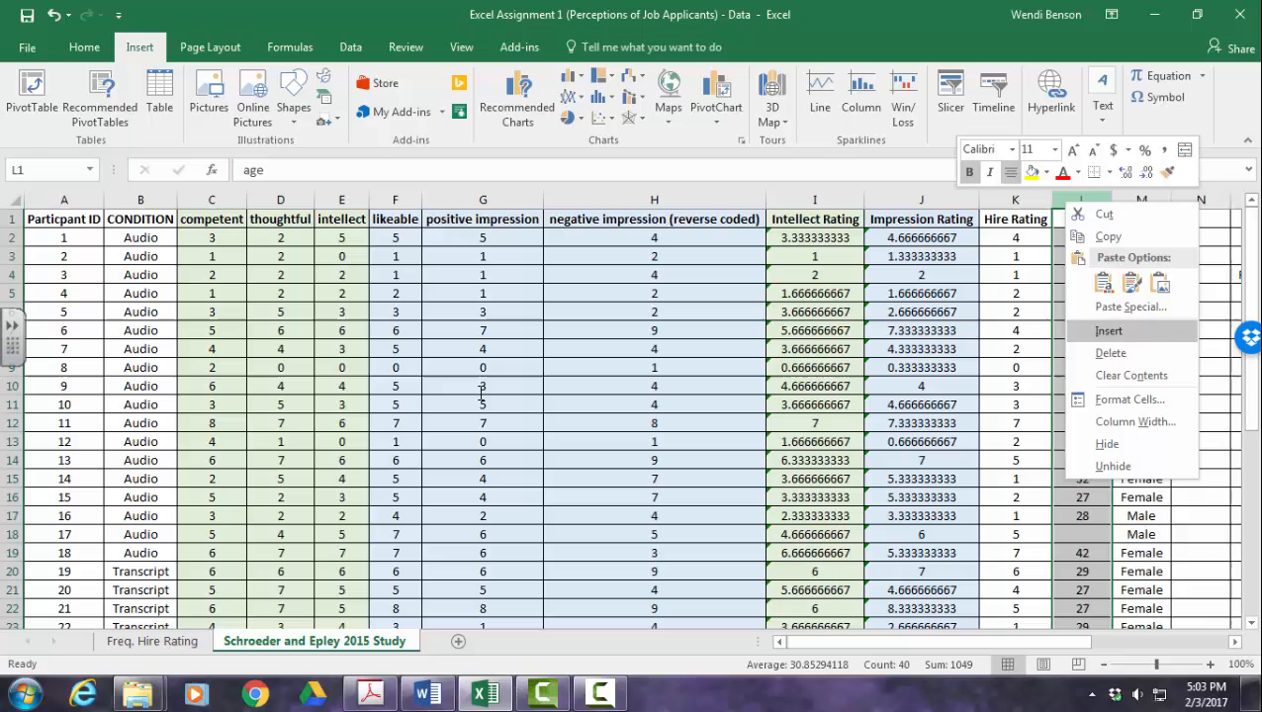
left_click(1107, 331)
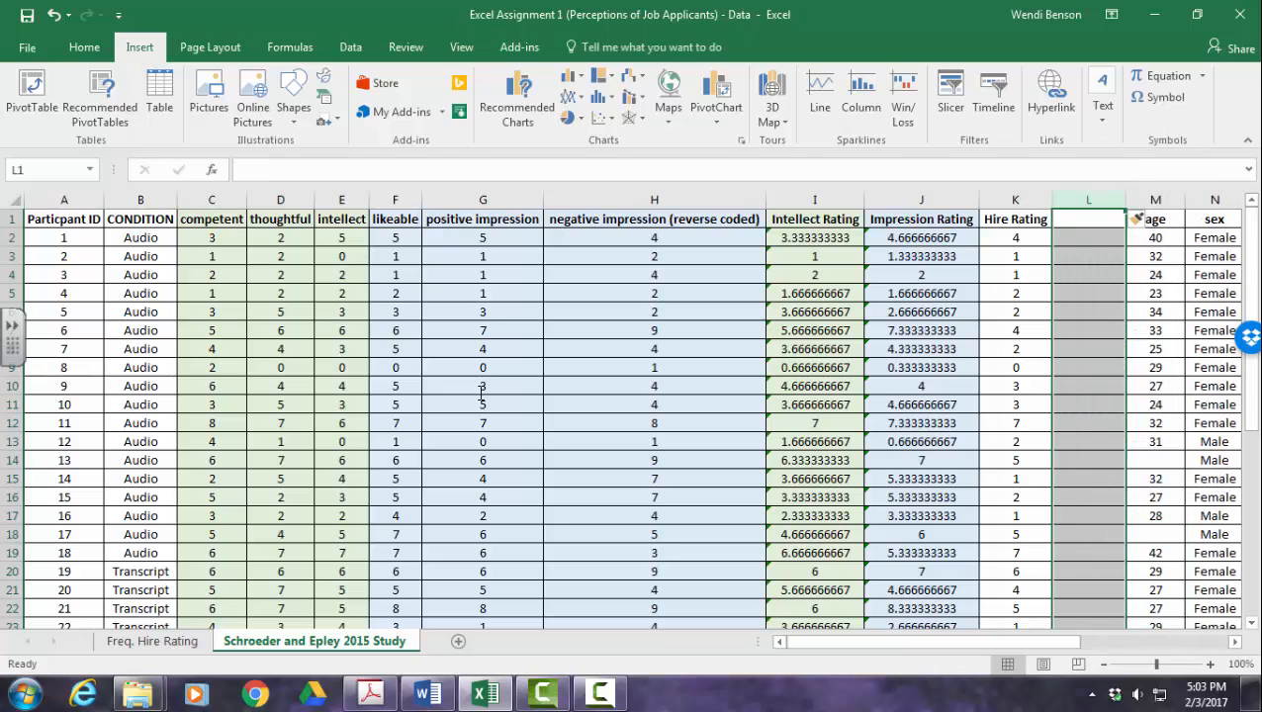
left_click(140, 200)
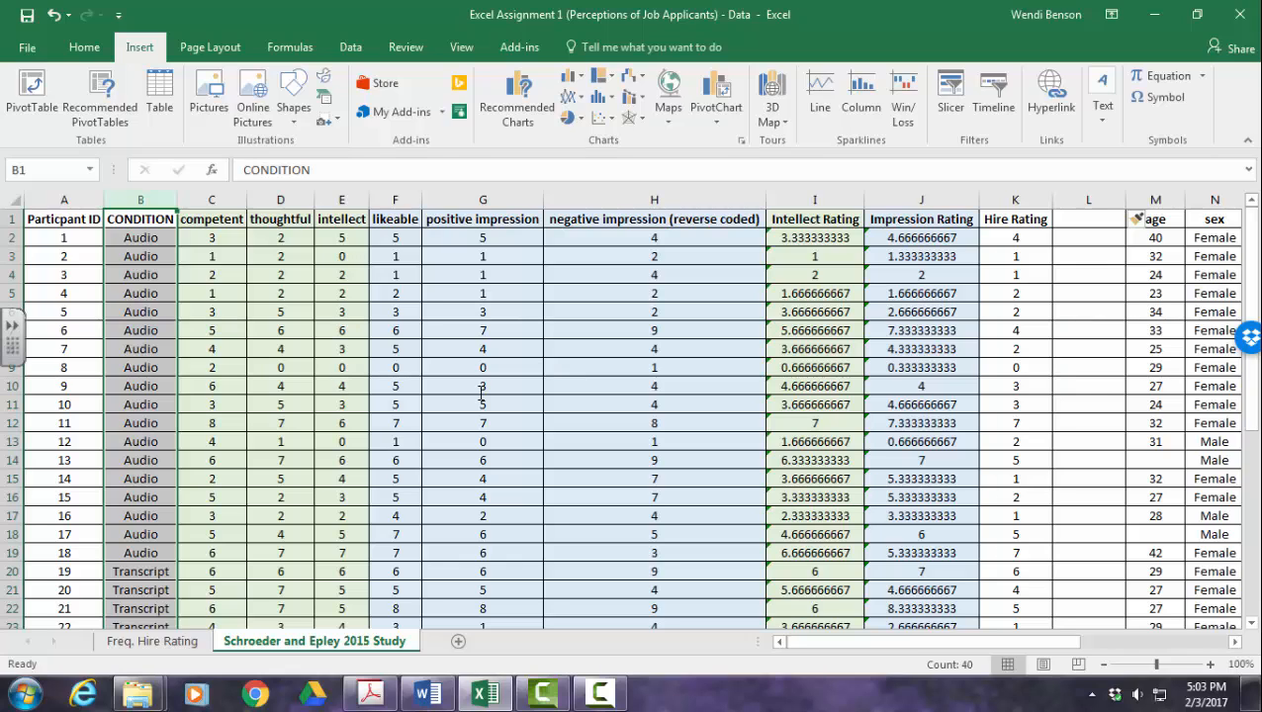
left_click_drag(177, 218, 1098, 217)
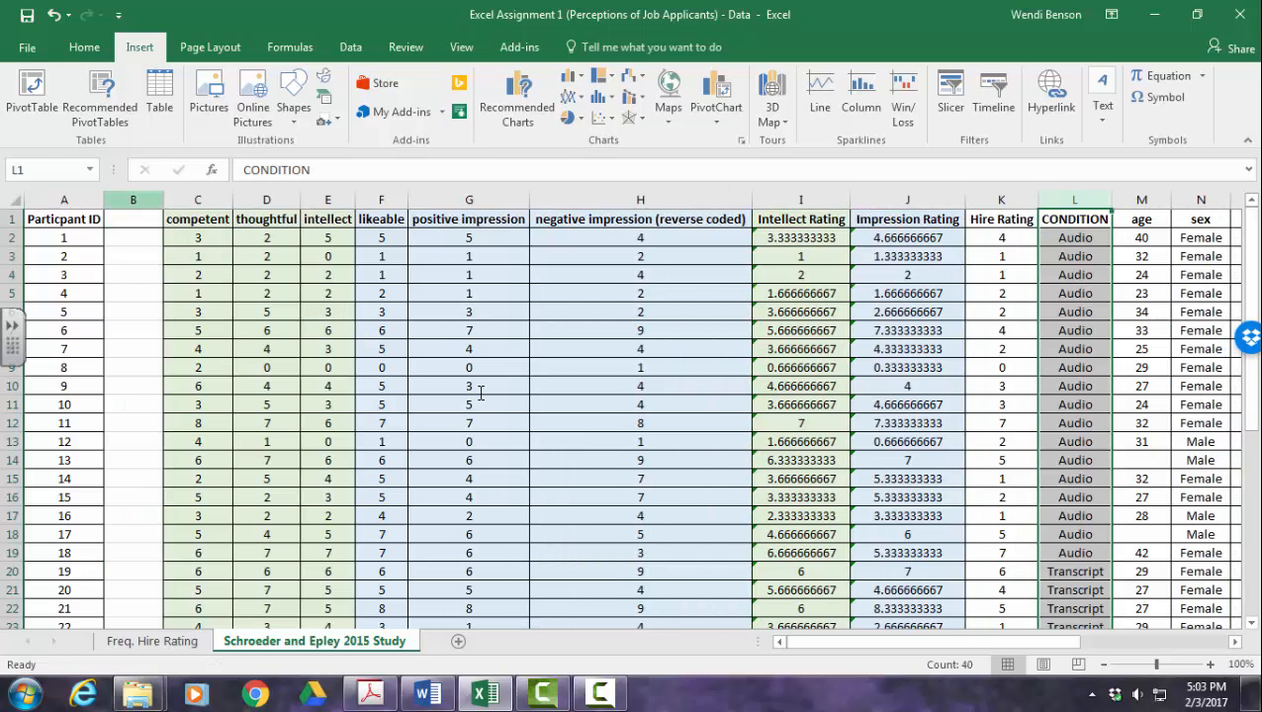
- Delete the empty column B between the participant ID and competent columns
left_click(133, 200)
right_click(135, 201)
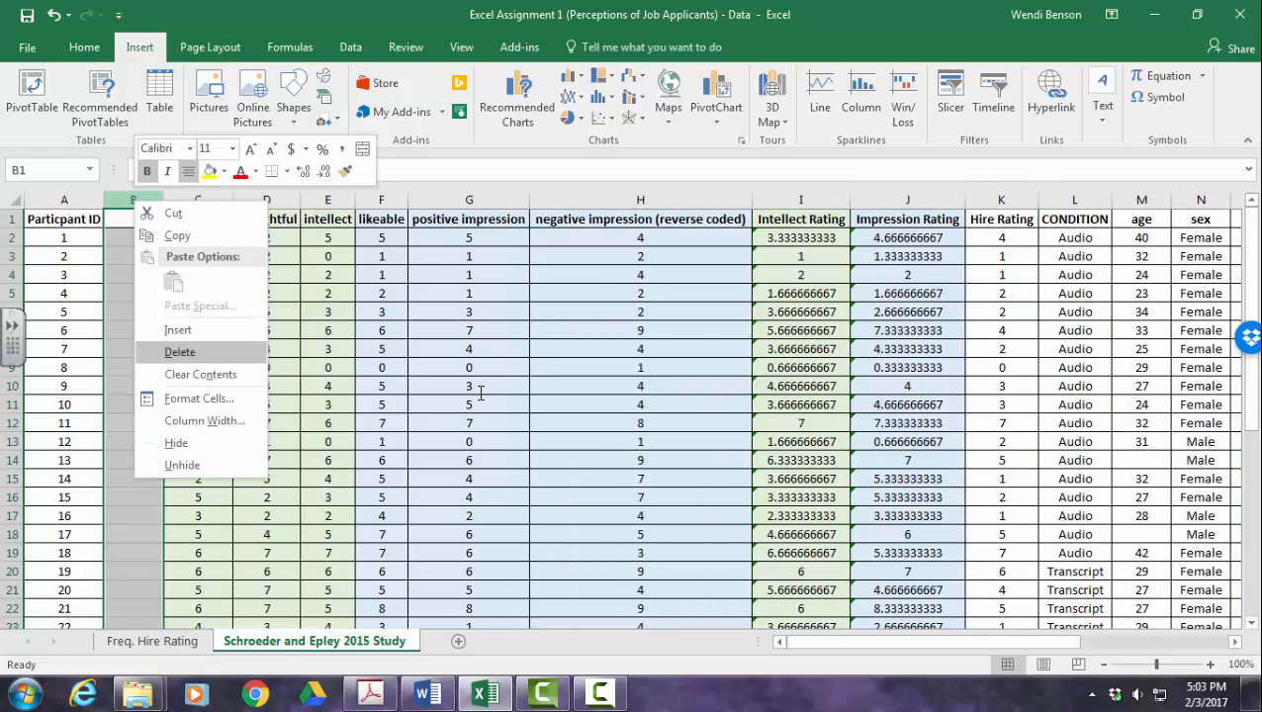
left_click(178, 352)
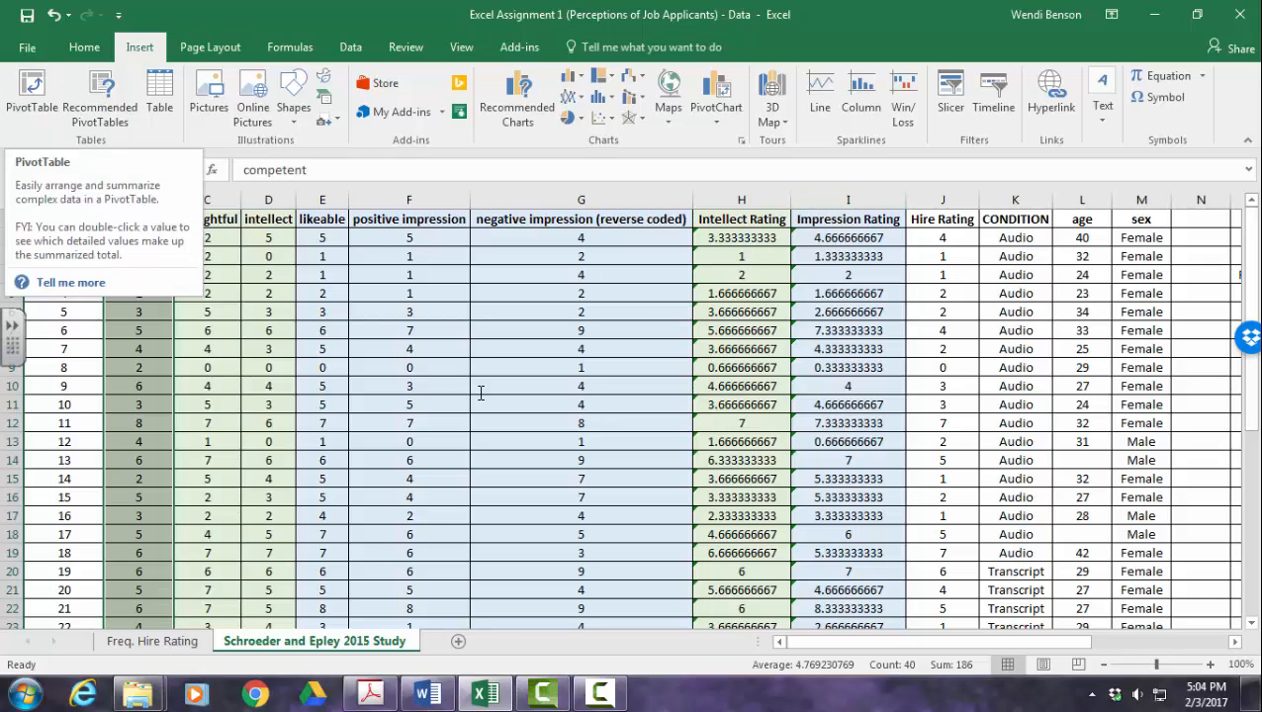
- Create a PivotTable on a new worksheet from columns H:K, Intellect Rating through CONDITION
left_click(32, 96)
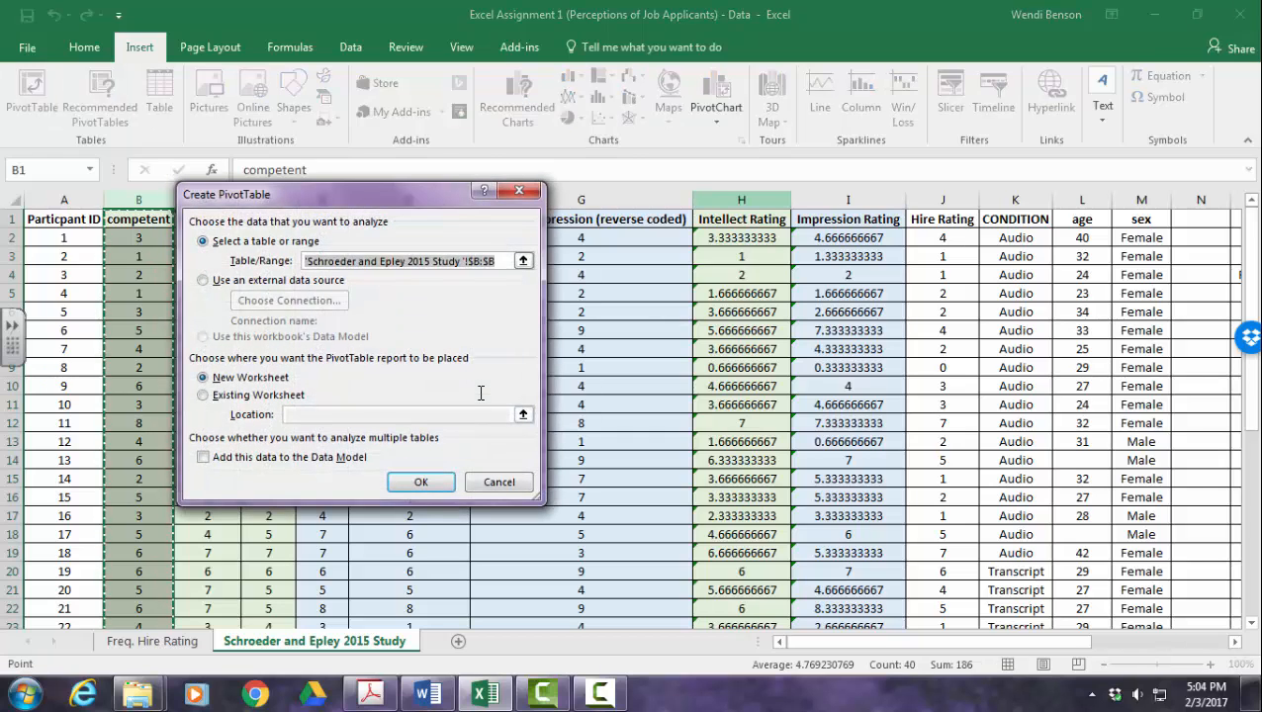
left_click_drag(741, 200, 1015, 200)
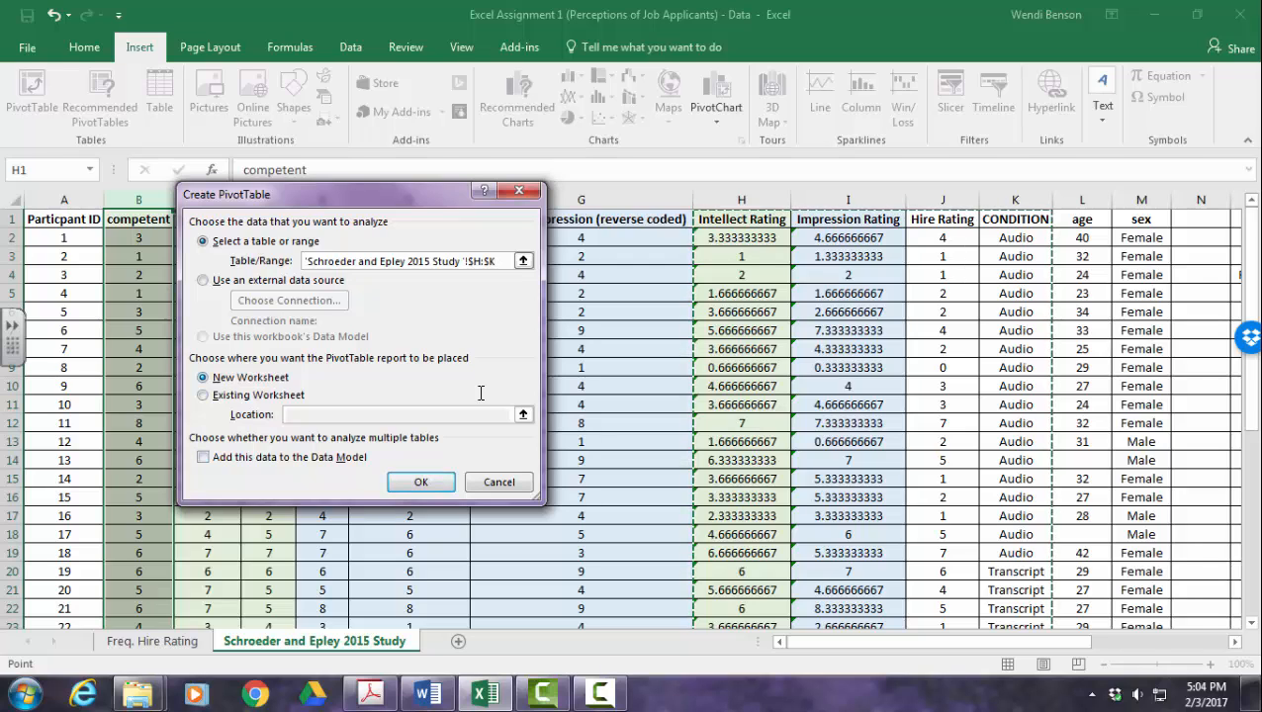
key("Return")
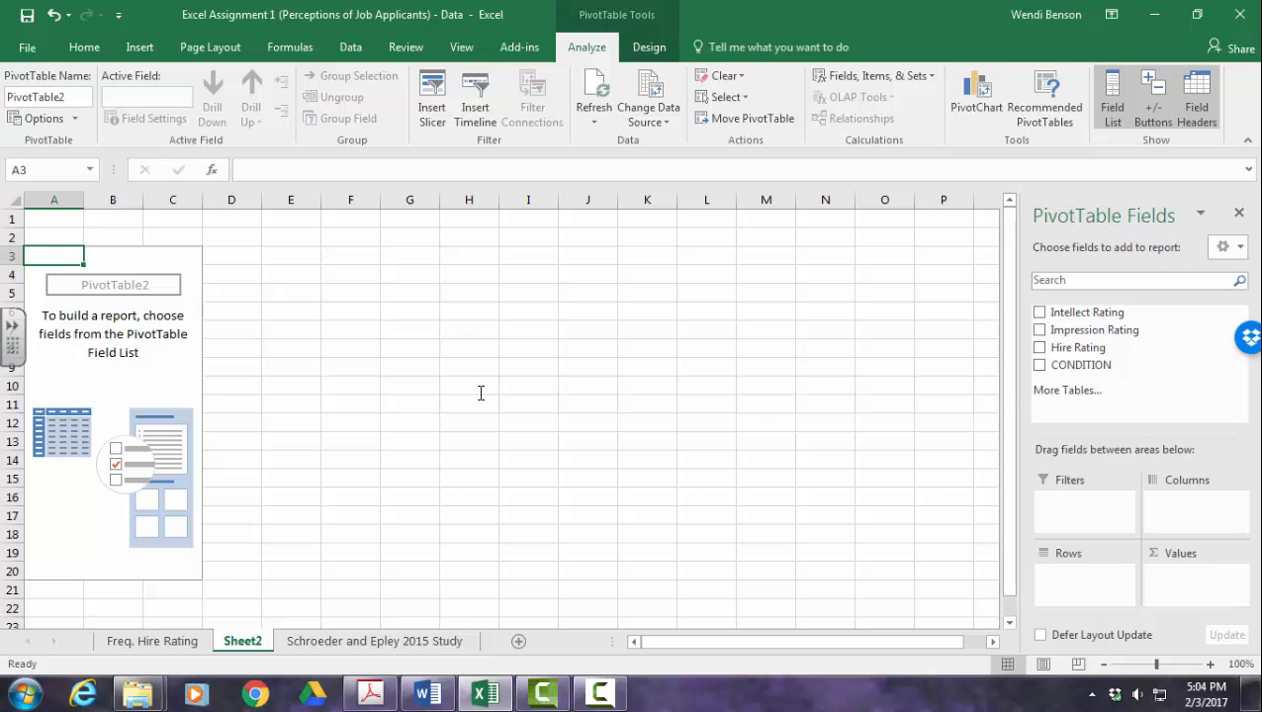
- Rename the new PivotTable sheet with a name beginning "M SD Ratin"
right_click(247, 641)
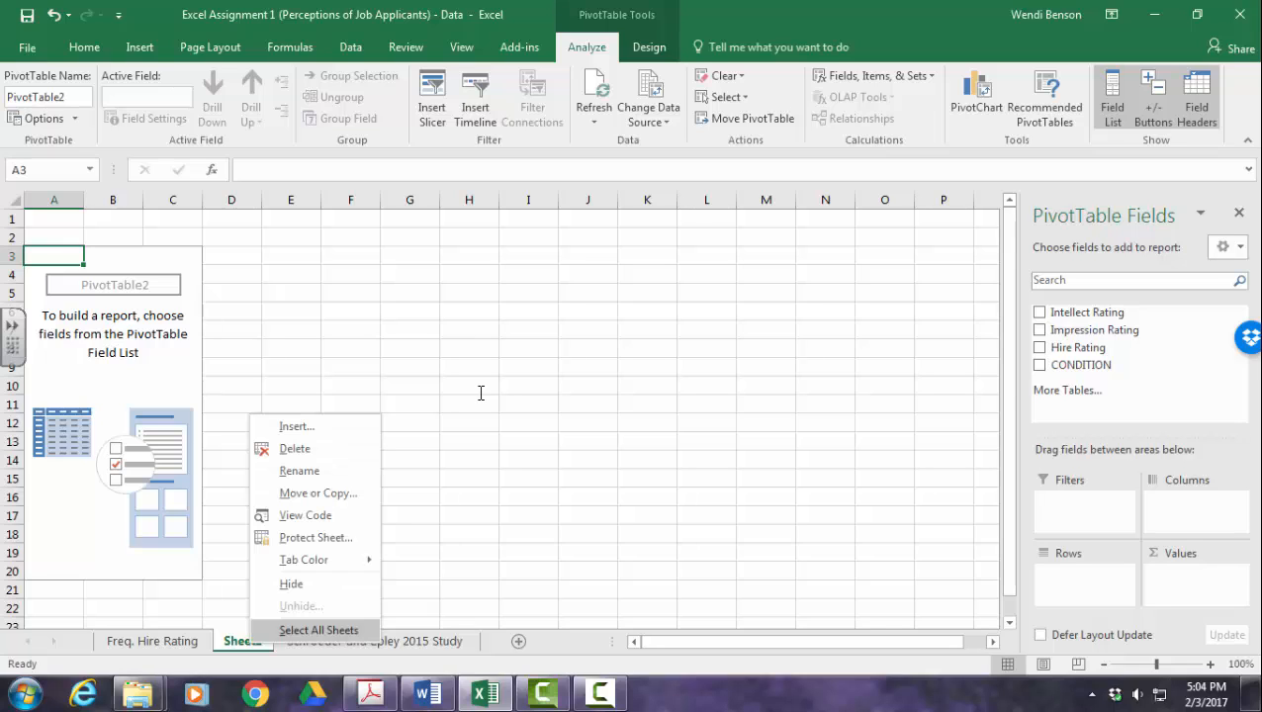
key("Return")
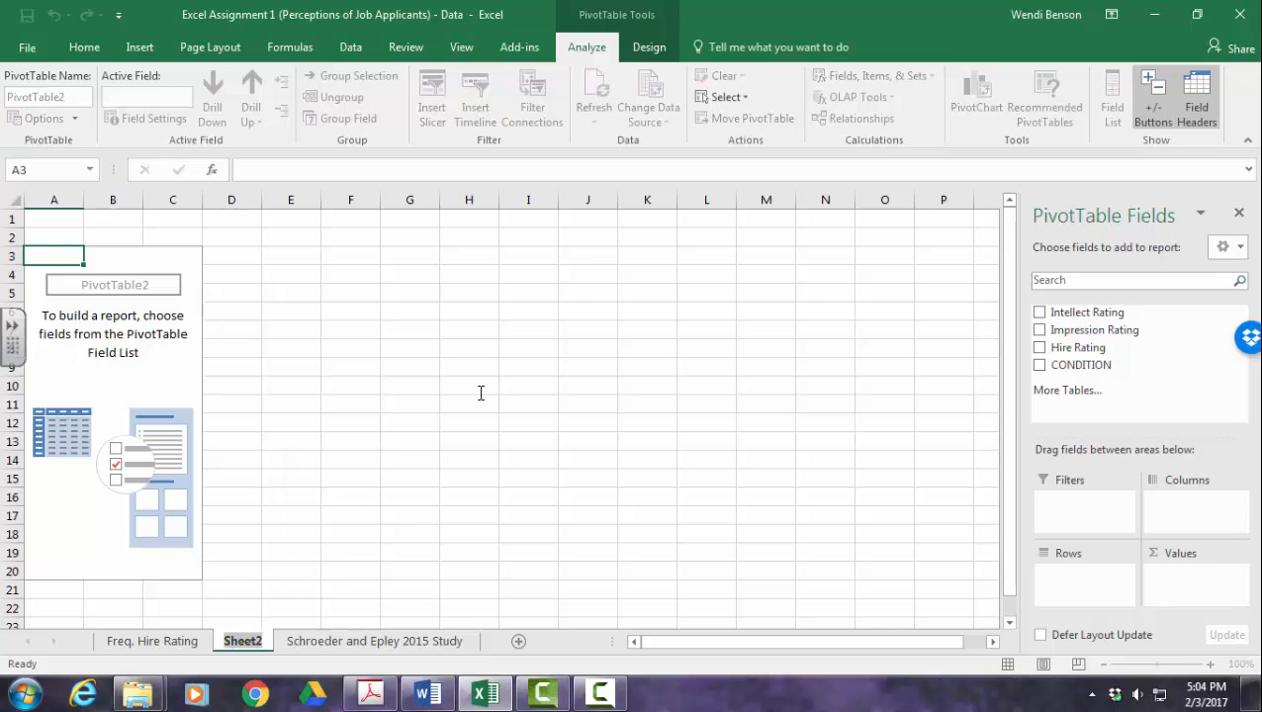
type("M")
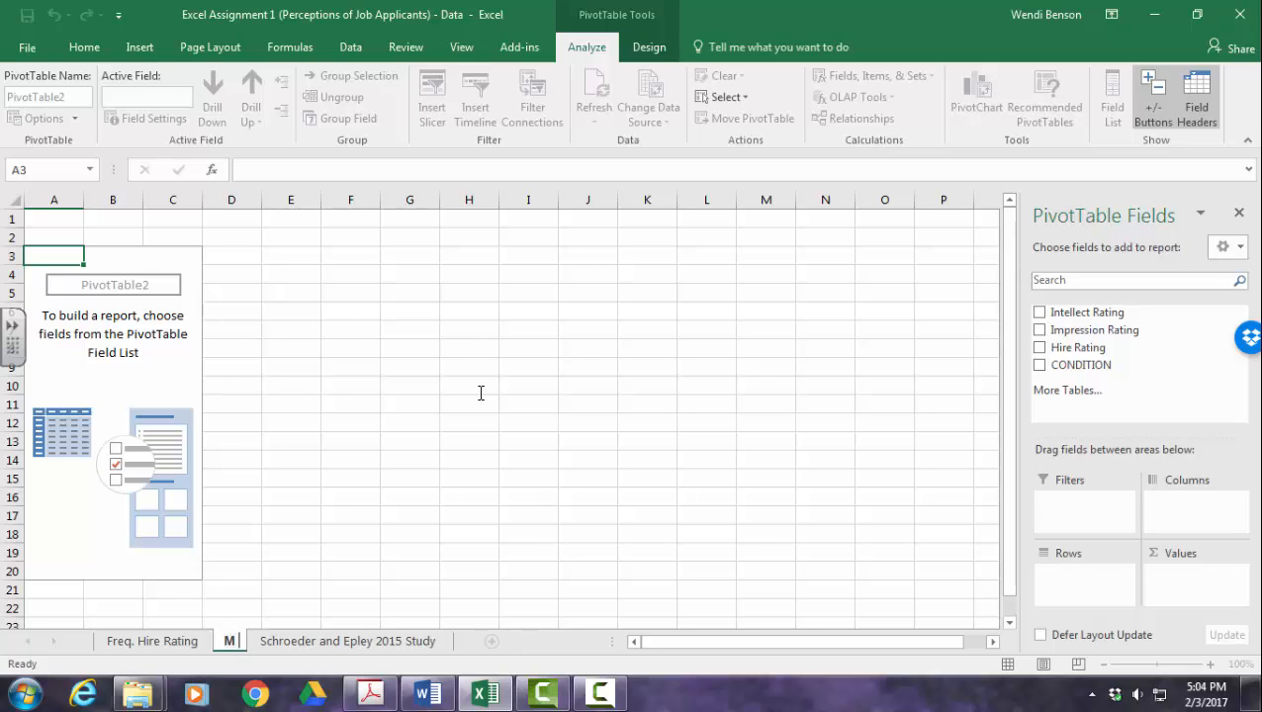
type(" SD Ratin")
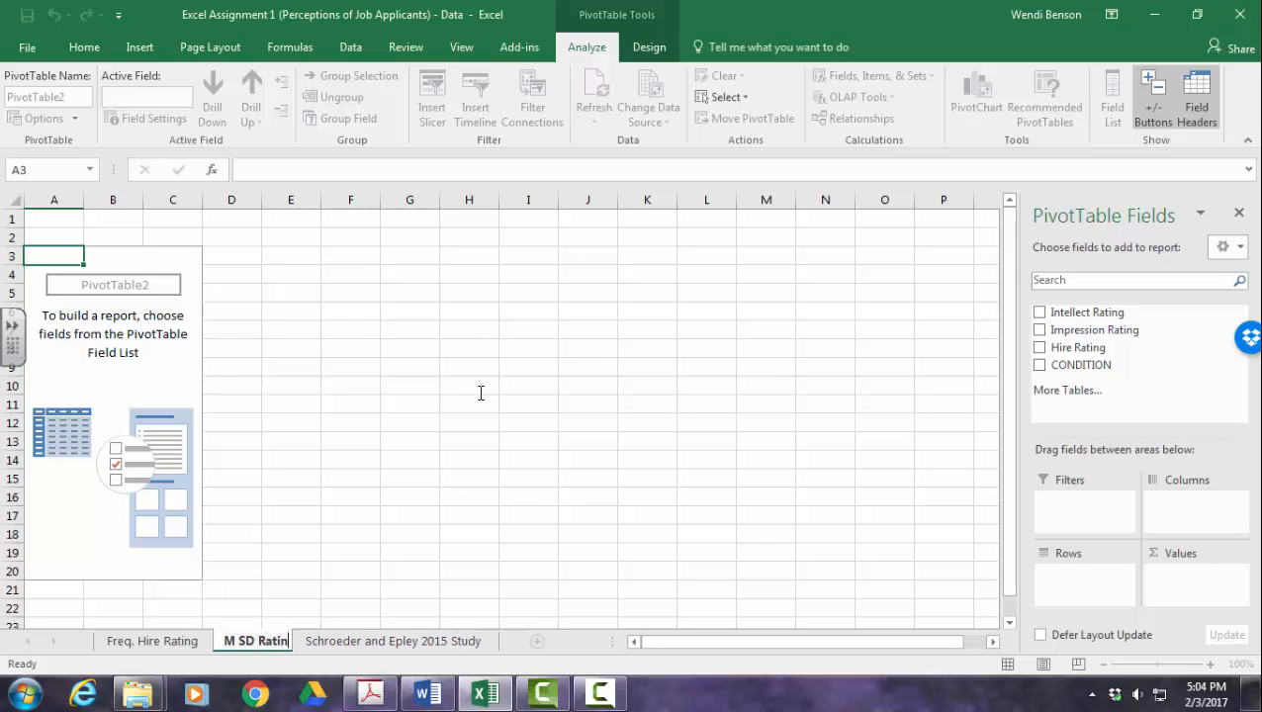
- Finish renaming the new pivot table sheet as "M SD Ratings by Group"
type("gs by")
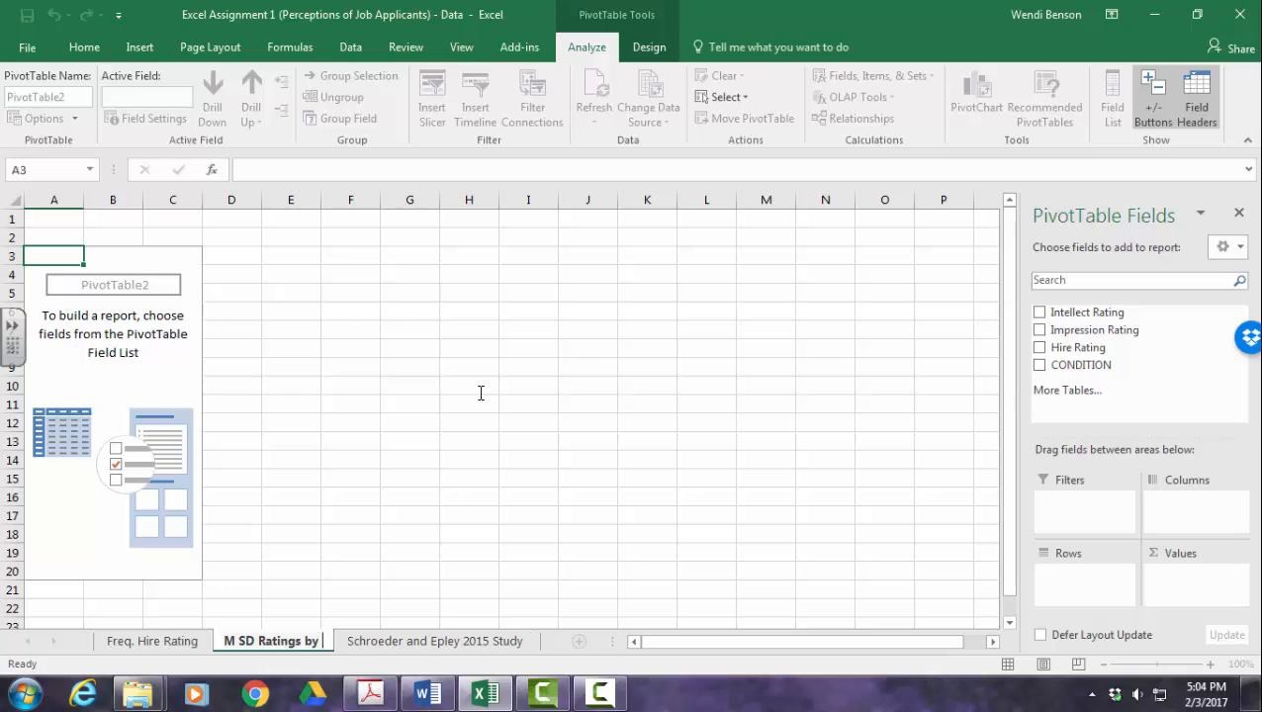
type(" Group")
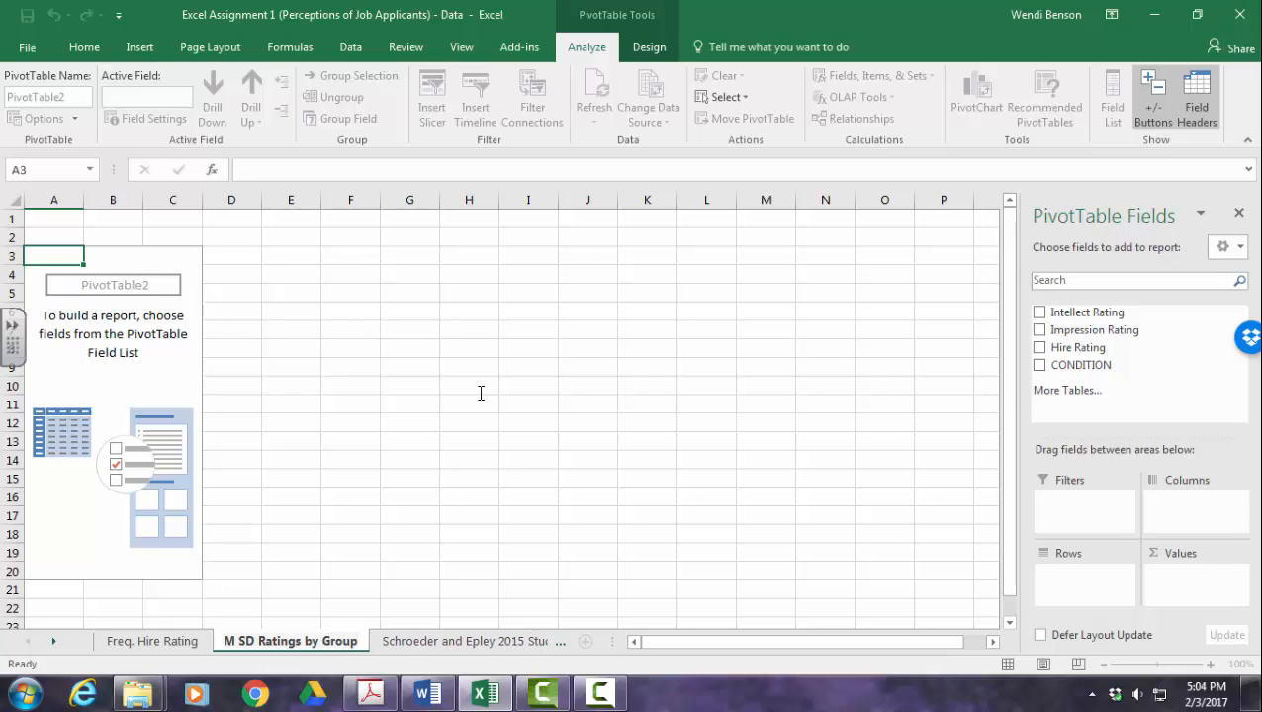
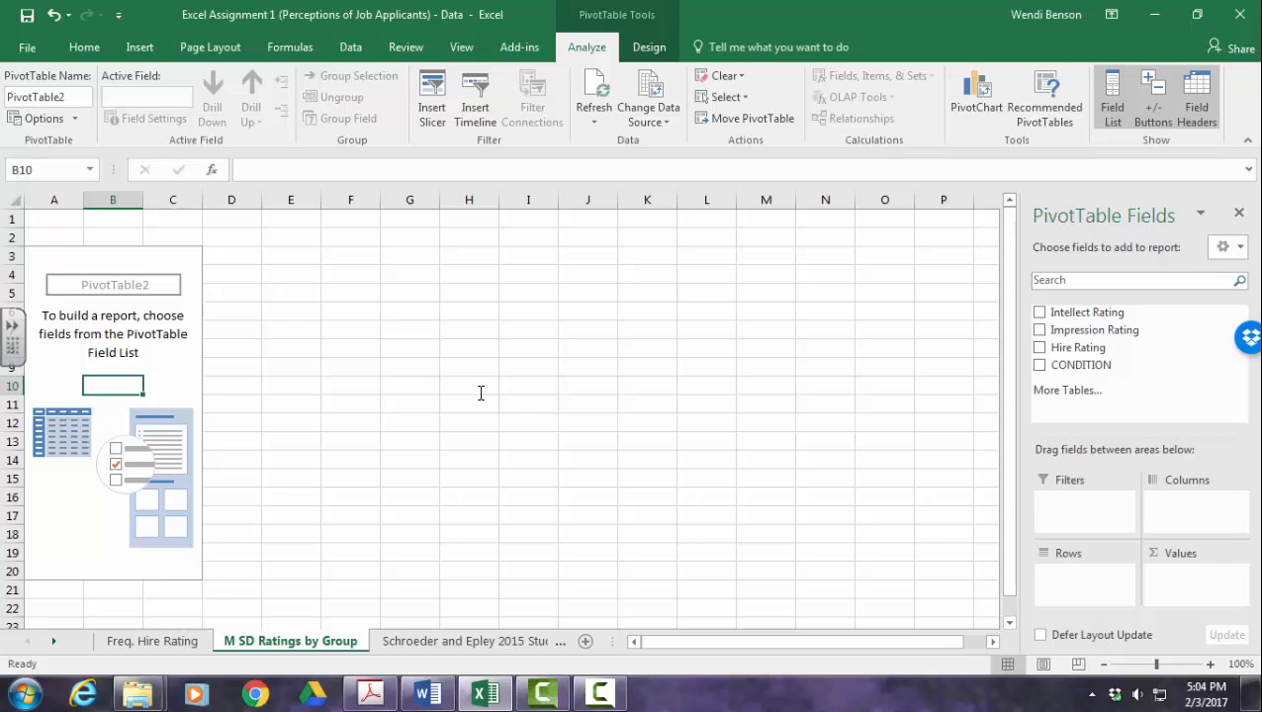
- Add Intellect Rating, Impression Rating and Hire Rating to the pivot table's values, each of them twice
left_click(1039, 312)
mouse_move(1090, 313)
left_mouse_down()
mouse_move(1192, 504)
mouse_move(1192, 591)
left_mouse_up()
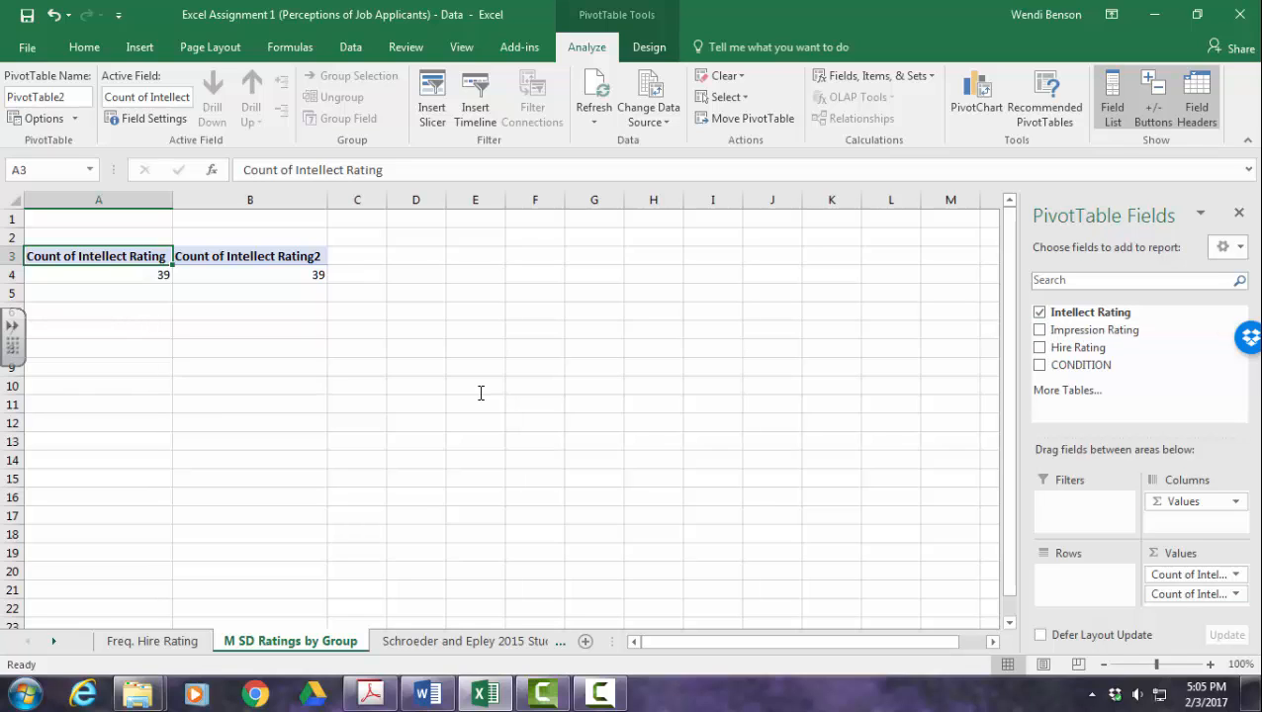
left_click_drag(1094, 330, 1190, 600)
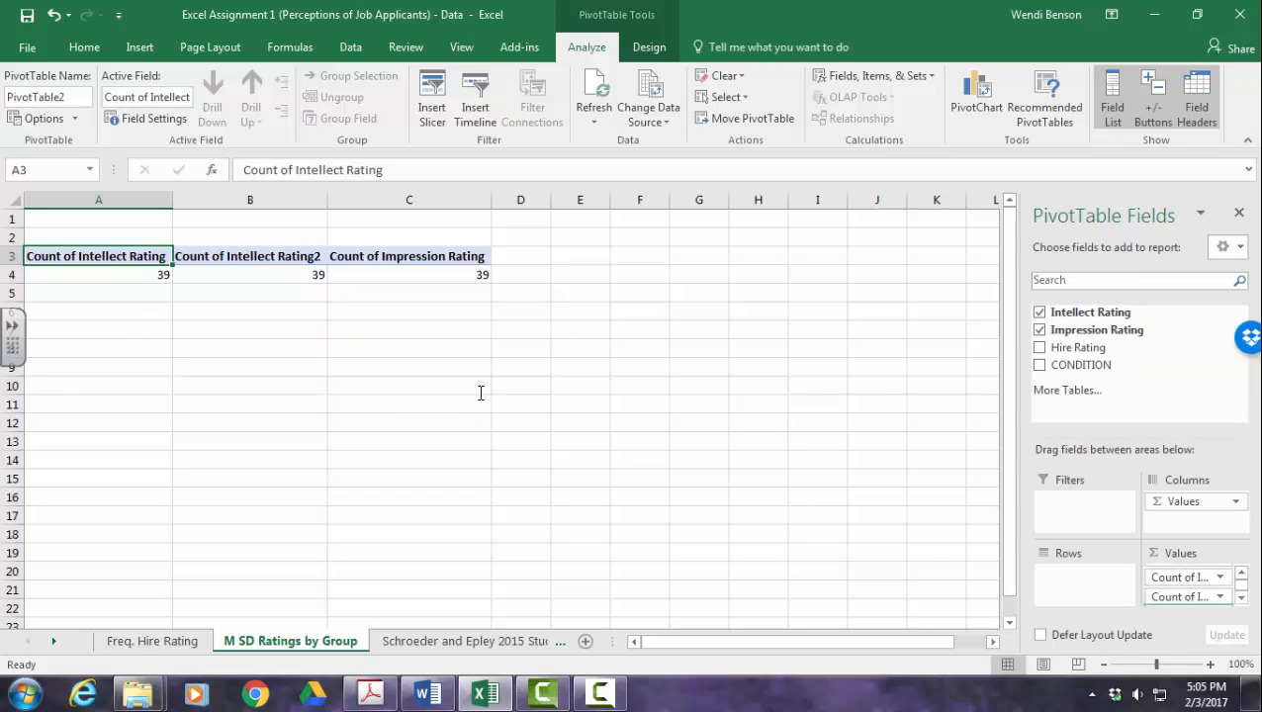
left_click_drag(1095, 330, 1190, 601)
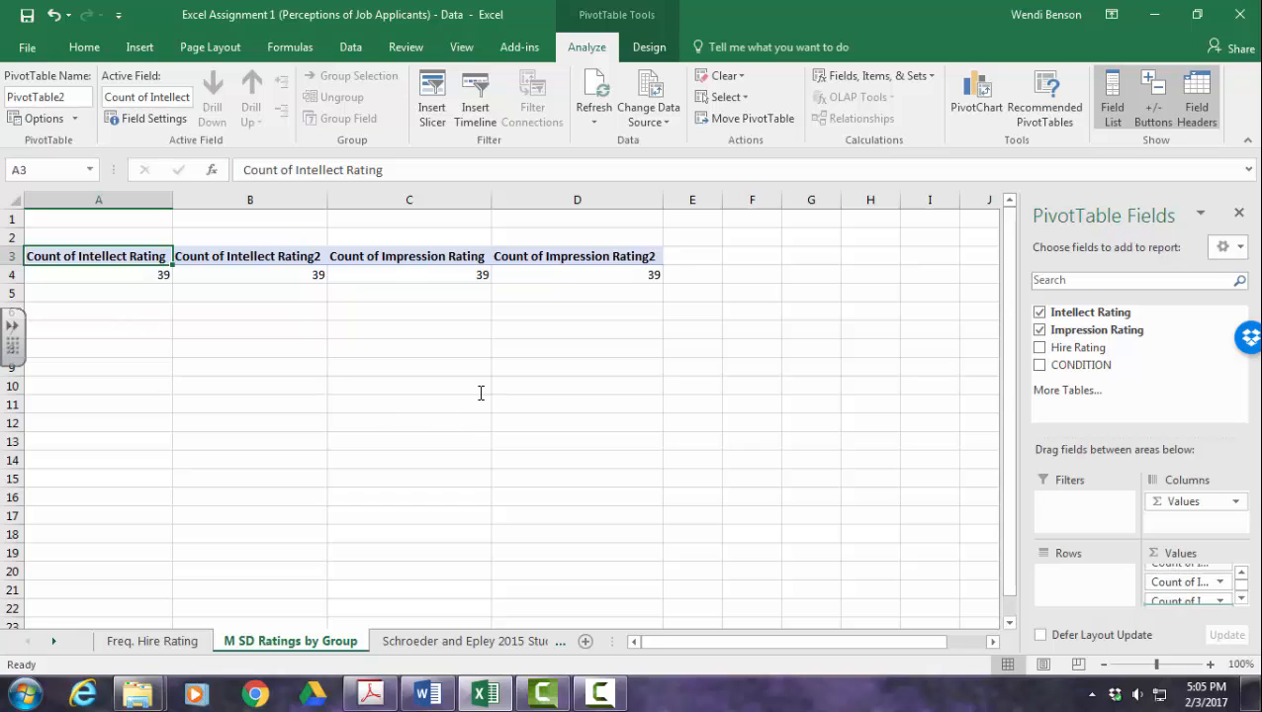
left_click_drag(1077, 348, 1190, 602)
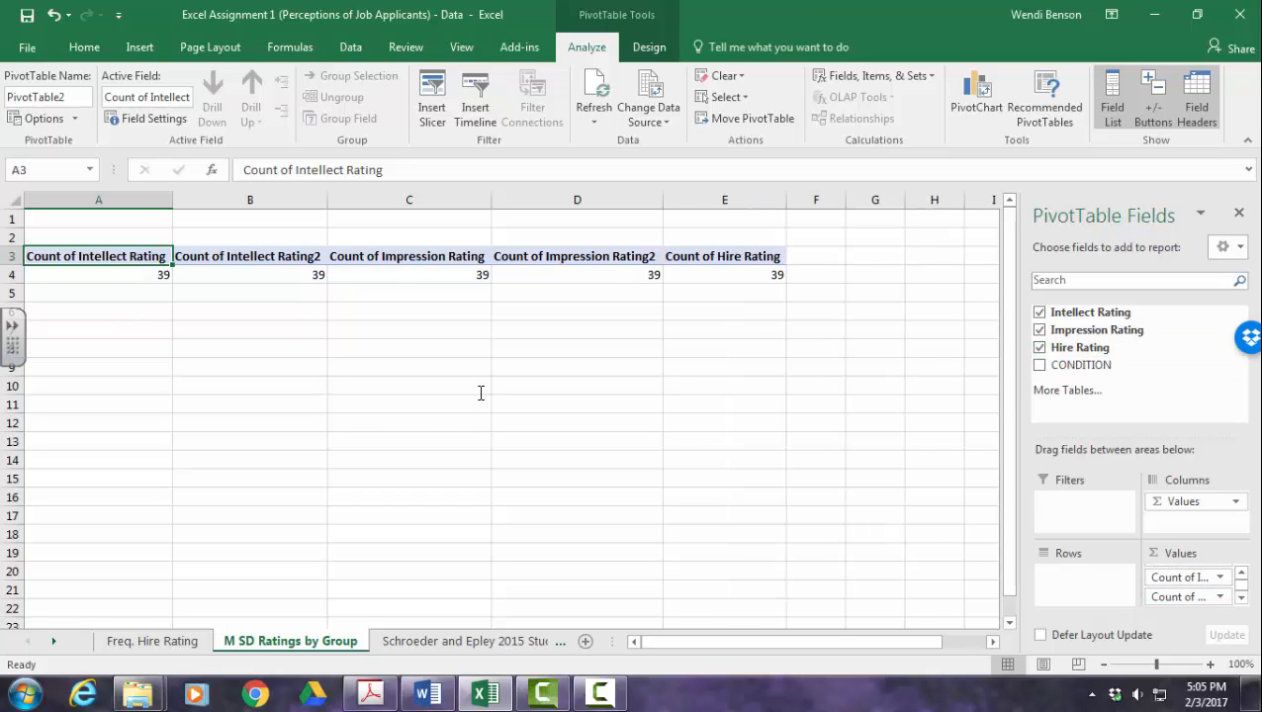
left_click_drag(1080, 348, 1187, 602)
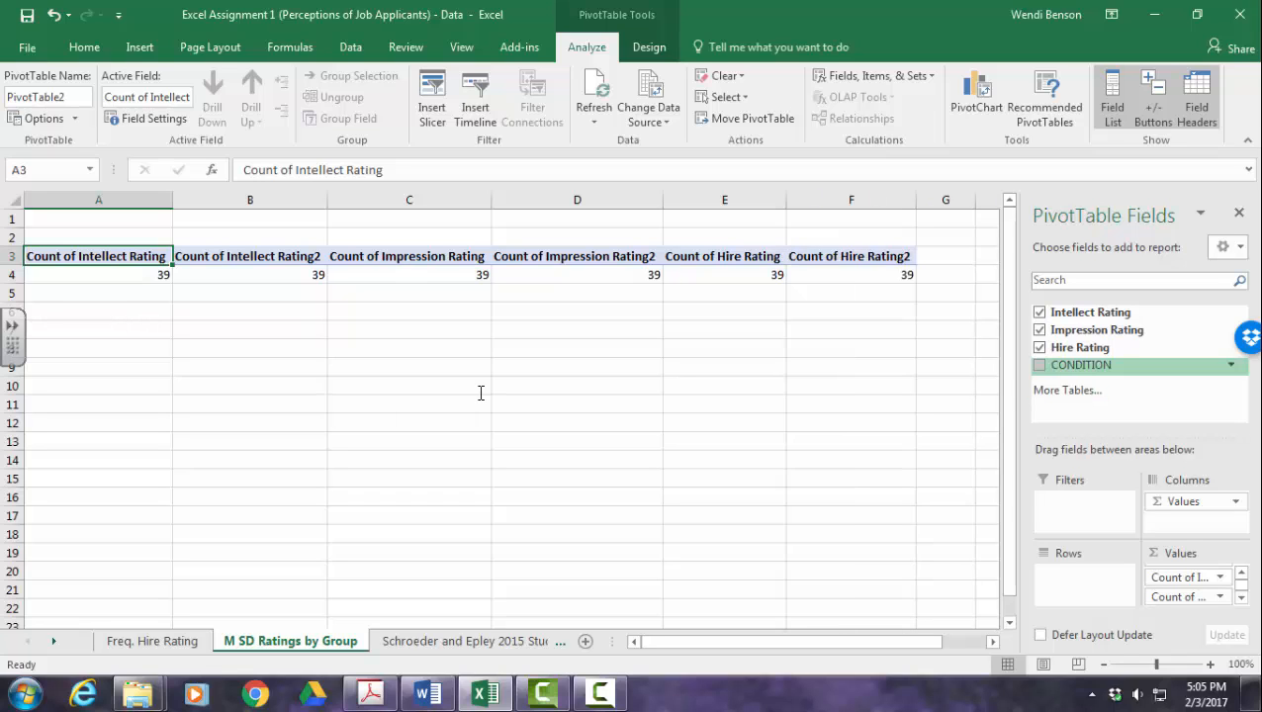
- Use CONDITION as the pivot table's row field and filter out its (blank) item
left_click_drag(1081, 365, 1084, 578)
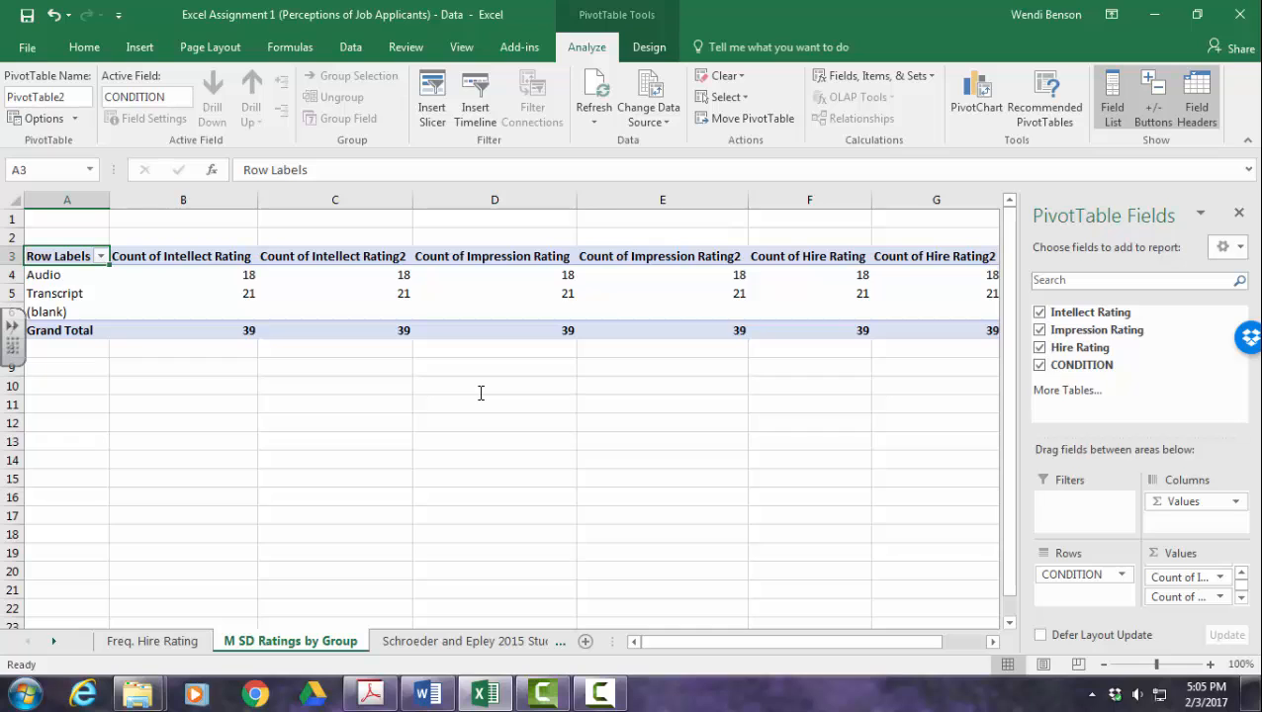
key("alt+Down")
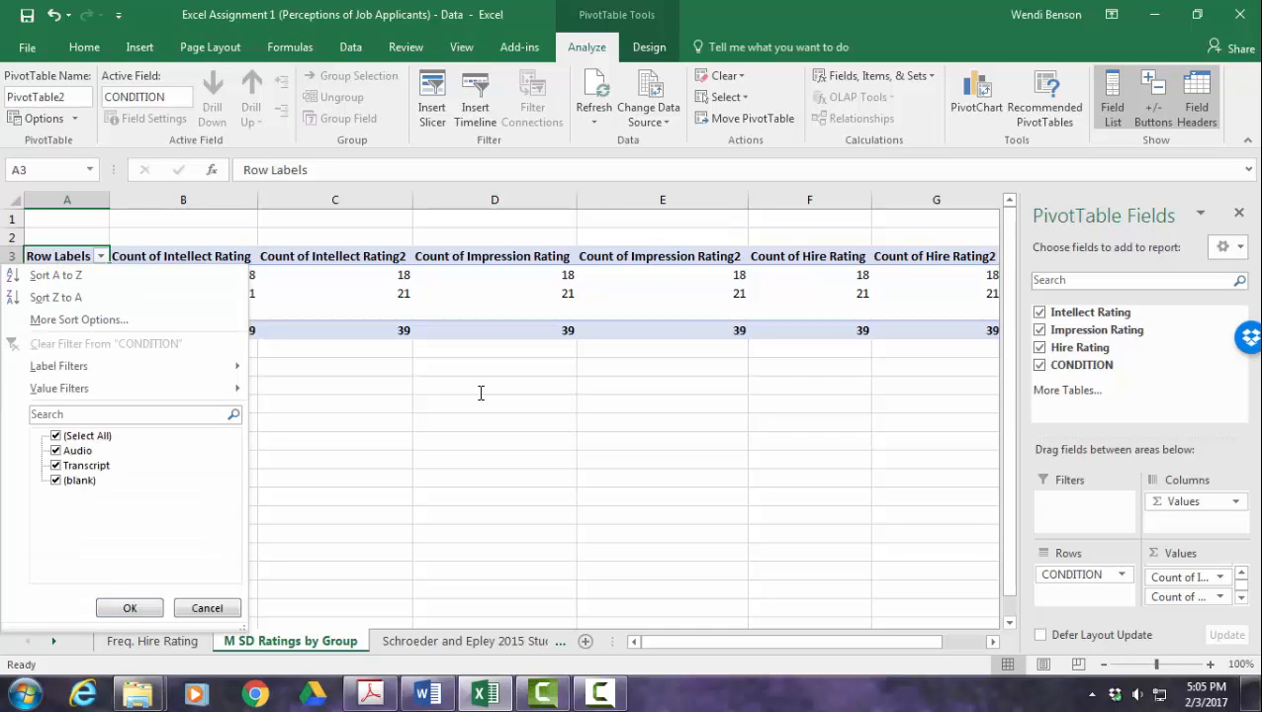
key("space")
key("Tab")
key("Return")
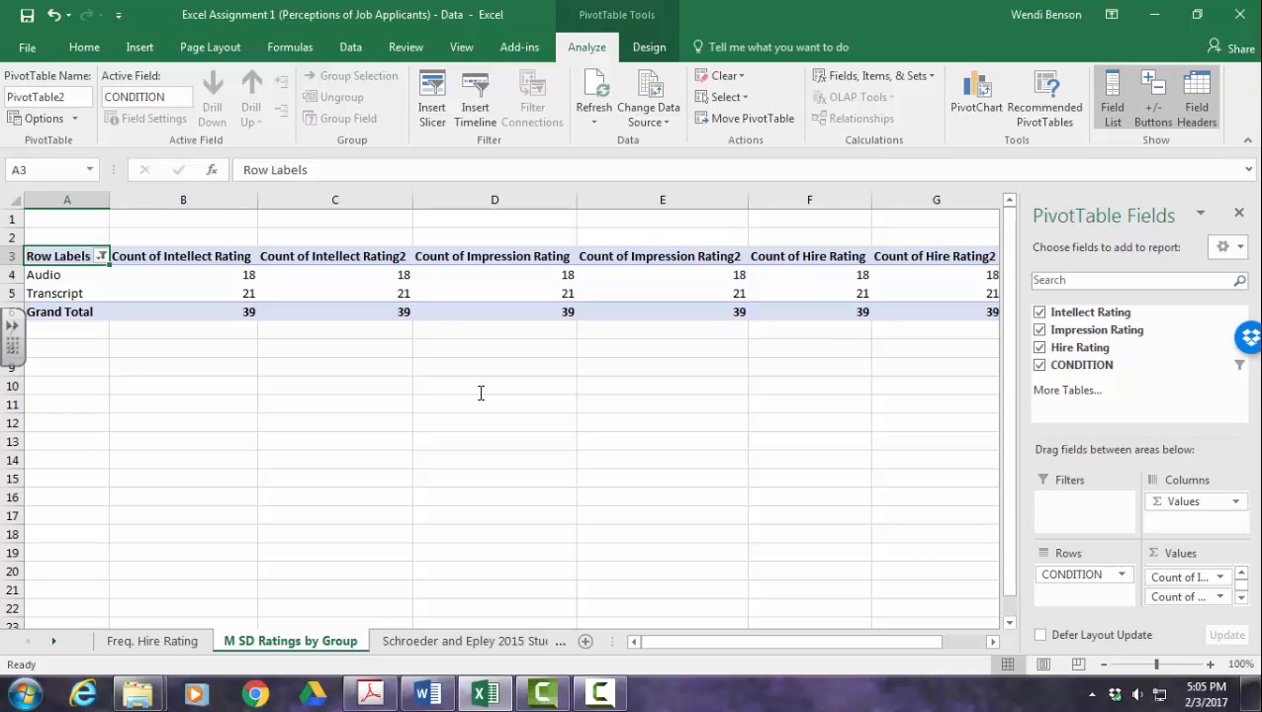
- Widen the PivotTable Fields pane and enlarge its areas section to show more of the value entries
left_click_drag(1020, 415, 907, 415)
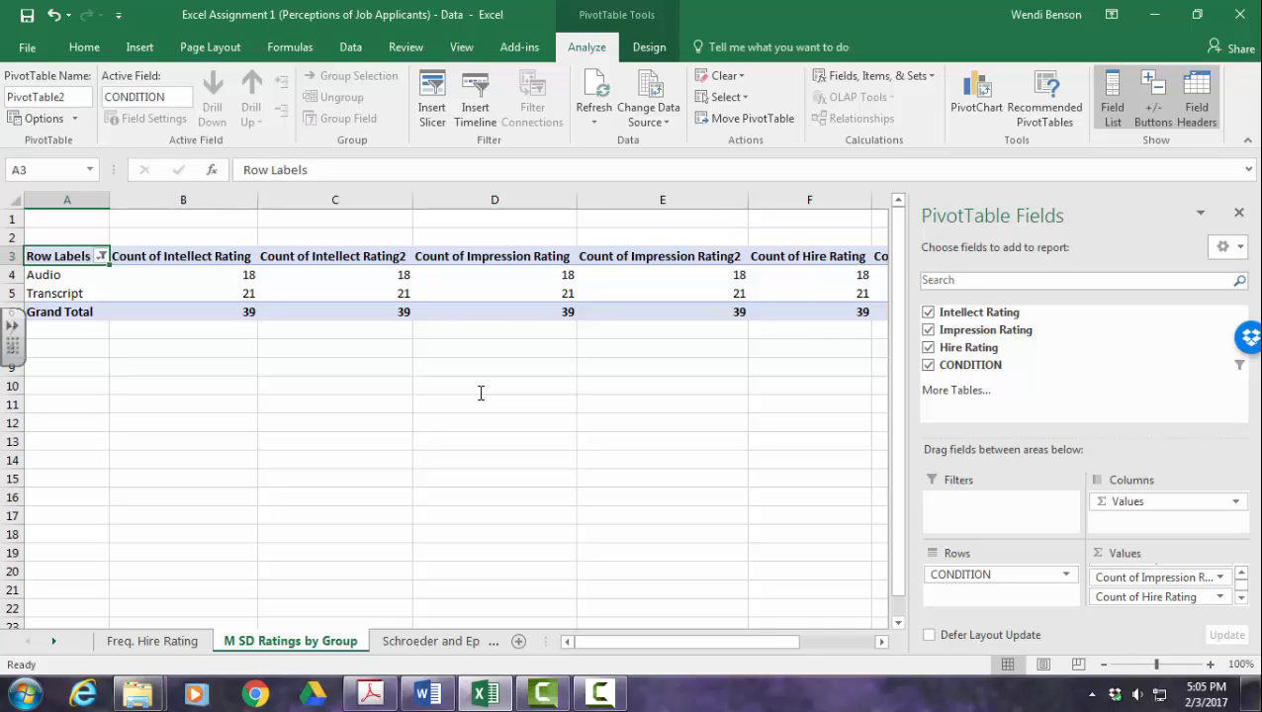
left_click_drag(1084, 436, 1084, 364)
left_click_drag(1241, 575, 1241, 558)
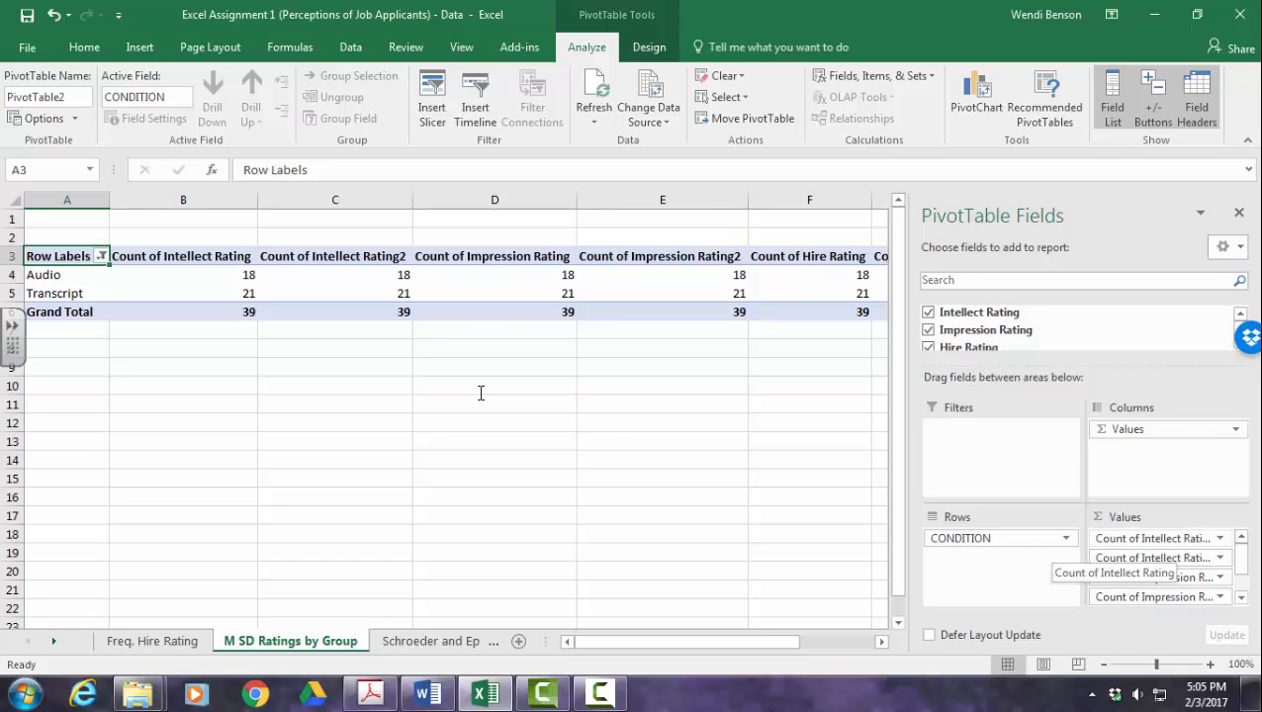
- Summarize the first Intellect Rating value field by Average
left_click(1156, 538)
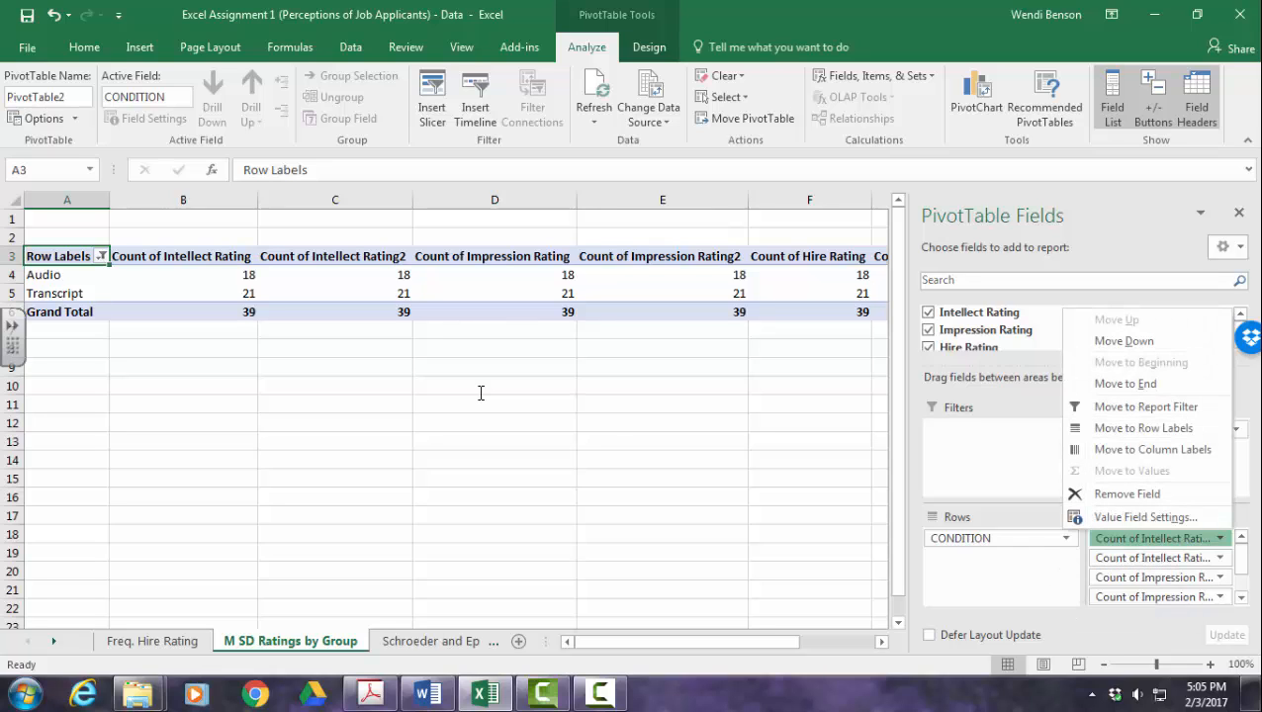
key("Return")
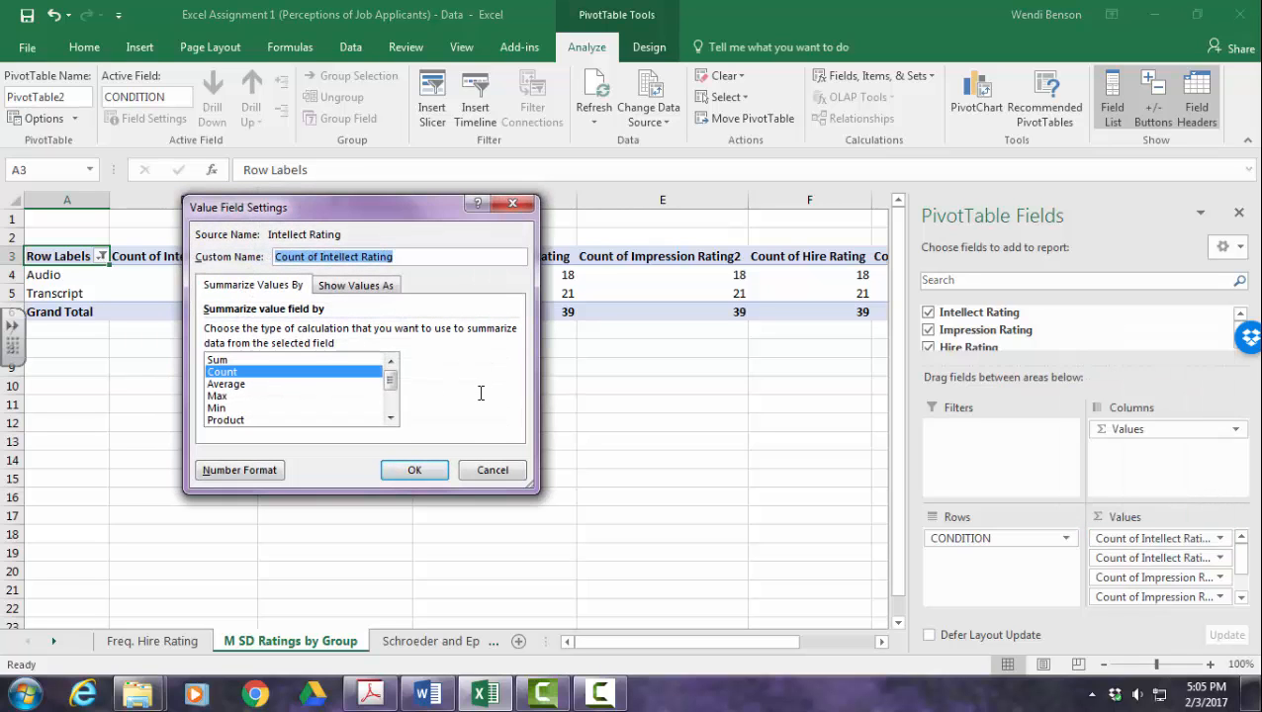
left_click(391, 418)
left_click(391, 418)
left_click(390, 418)
left_click(390, 418)
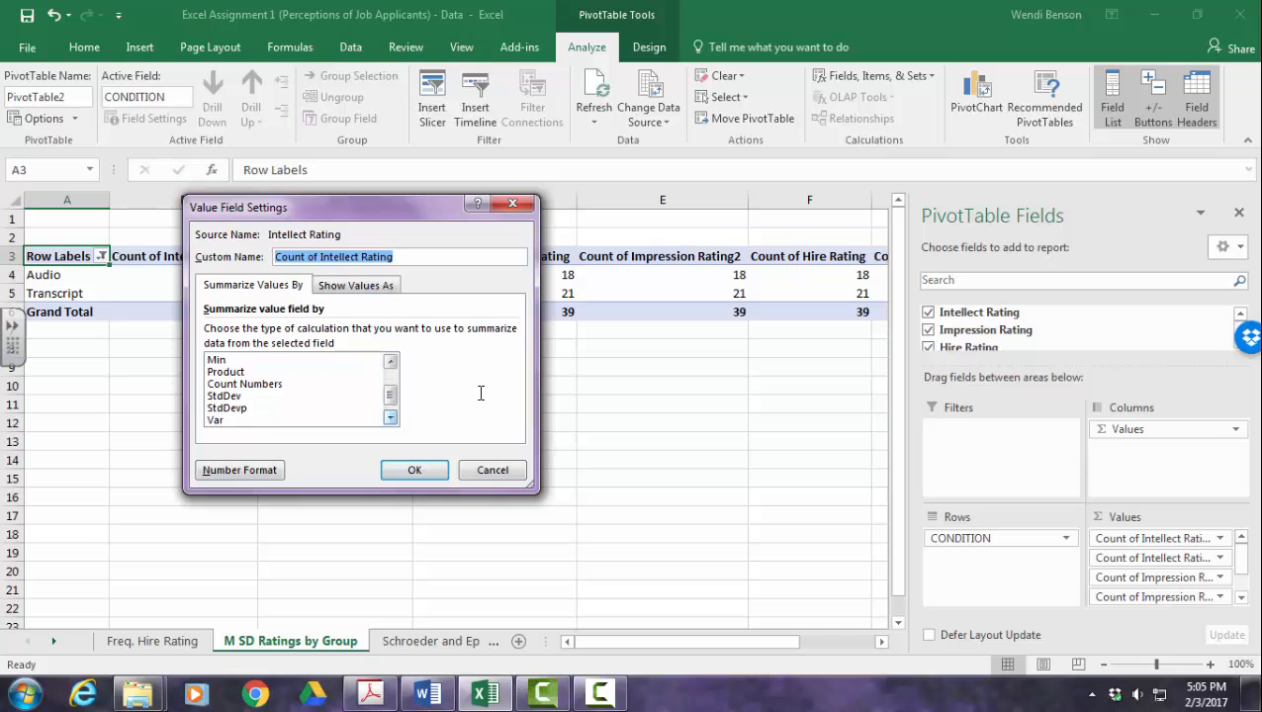
left_click(391, 418)
left_click(391, 361)
left_click(391, 361)
left_click(390, 361)
left_click(391, 360)
left_click(391, 361)
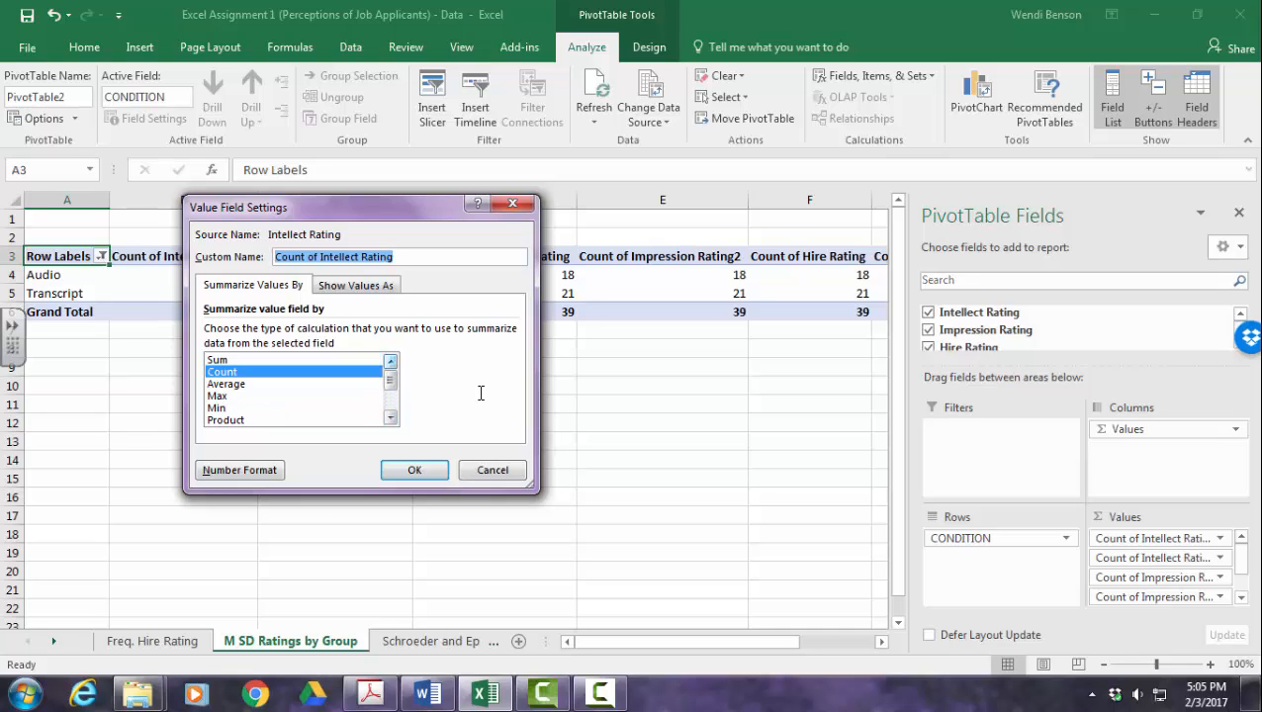
left_click(237, 383)
key("Return")
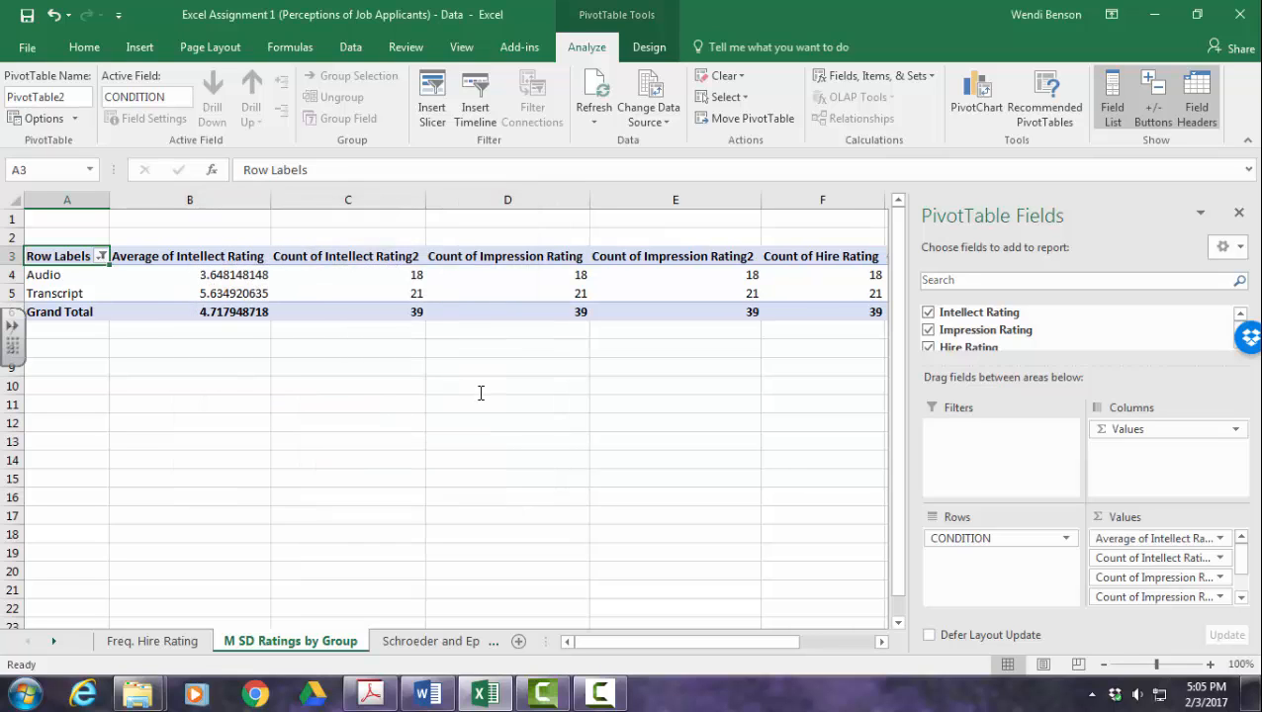
- Summarize the second Intellect Rating value field by StdDev
left_click(1152, 557)
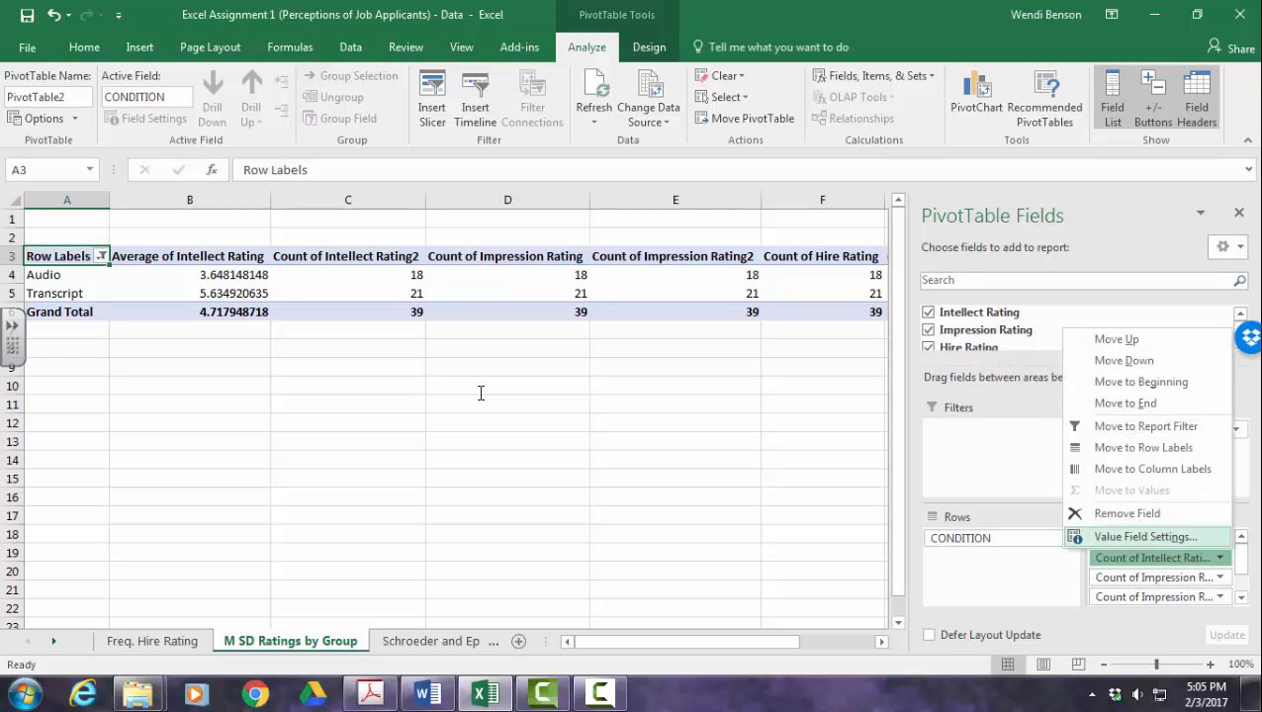
left_click(1145, 536)
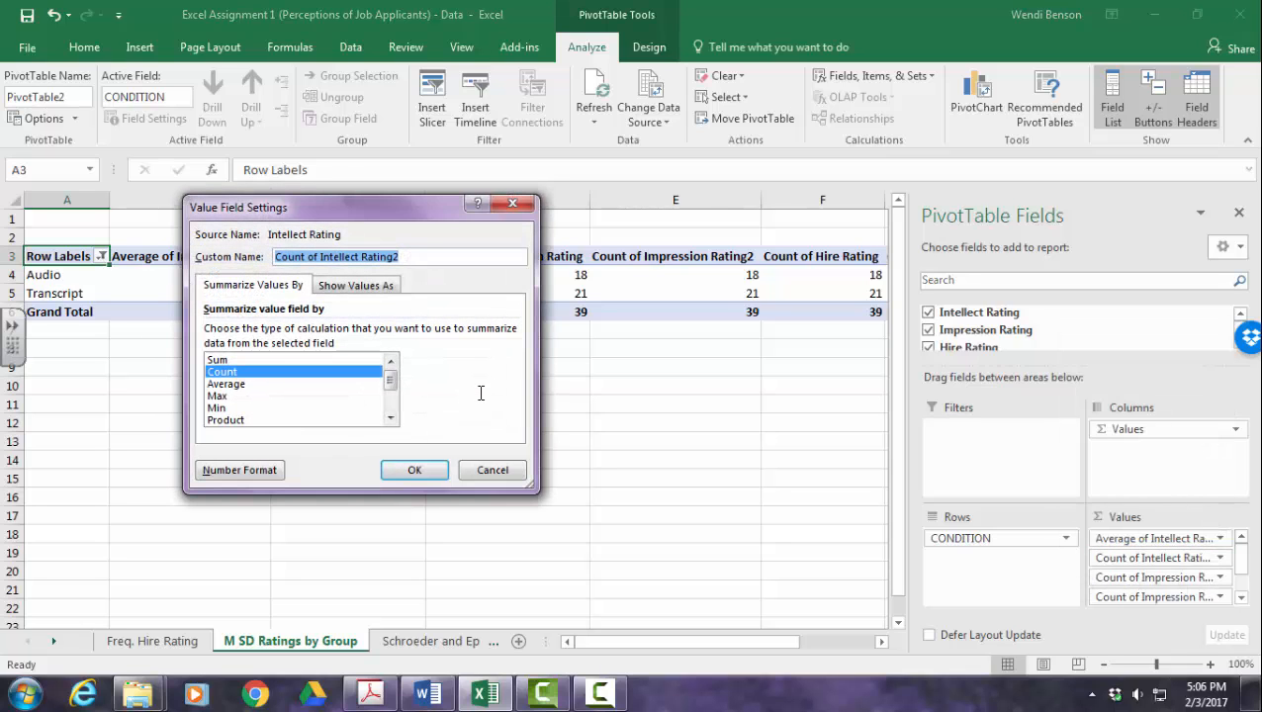
left_click(391, 418)
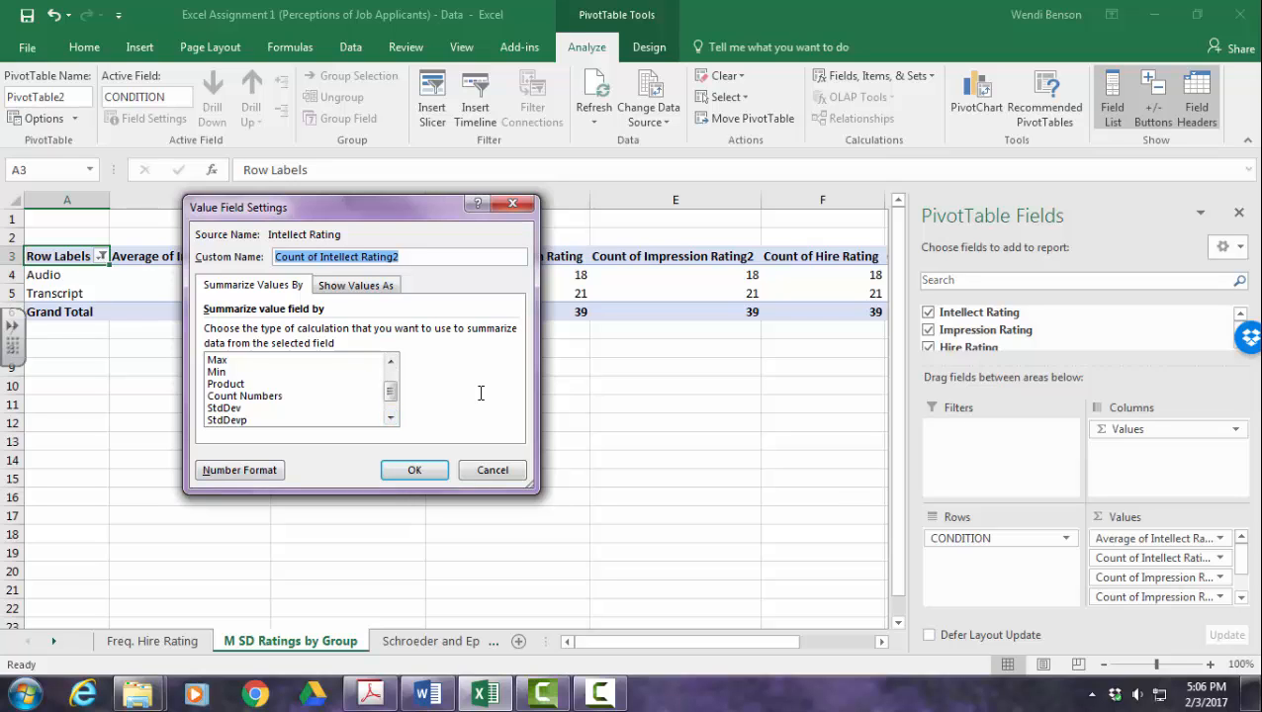
left_click(225, 407)
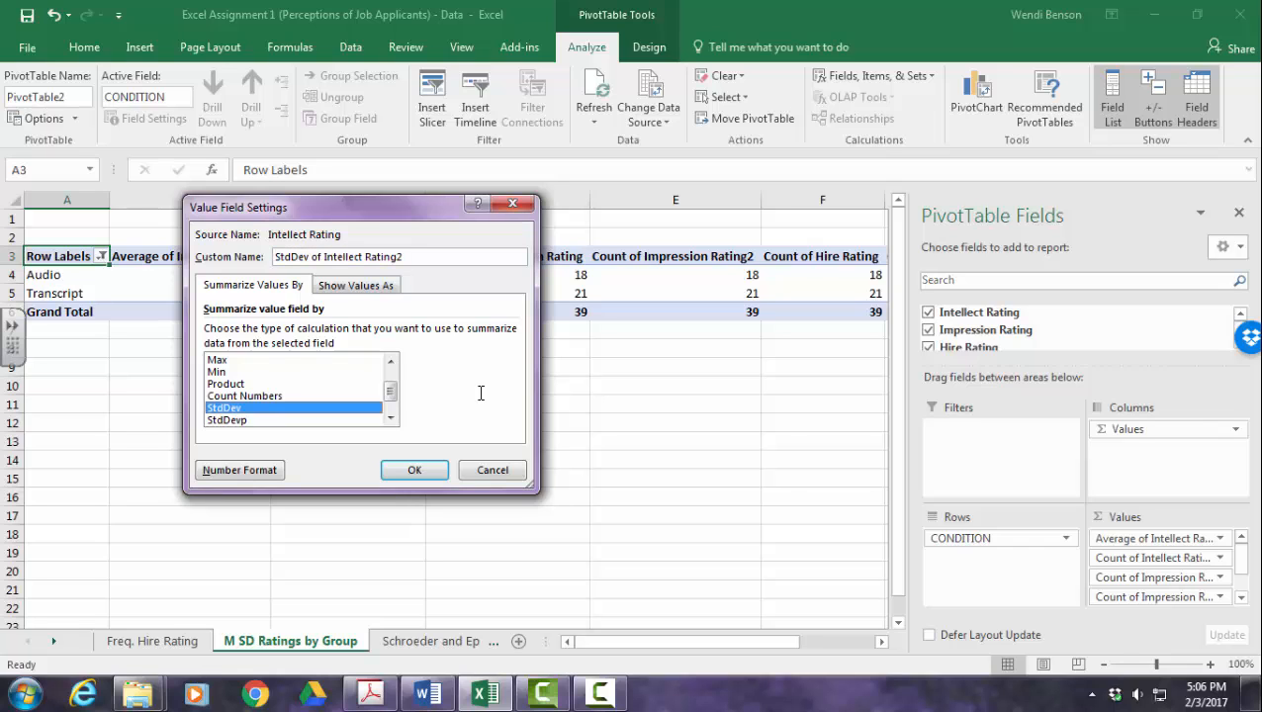
key("Return")
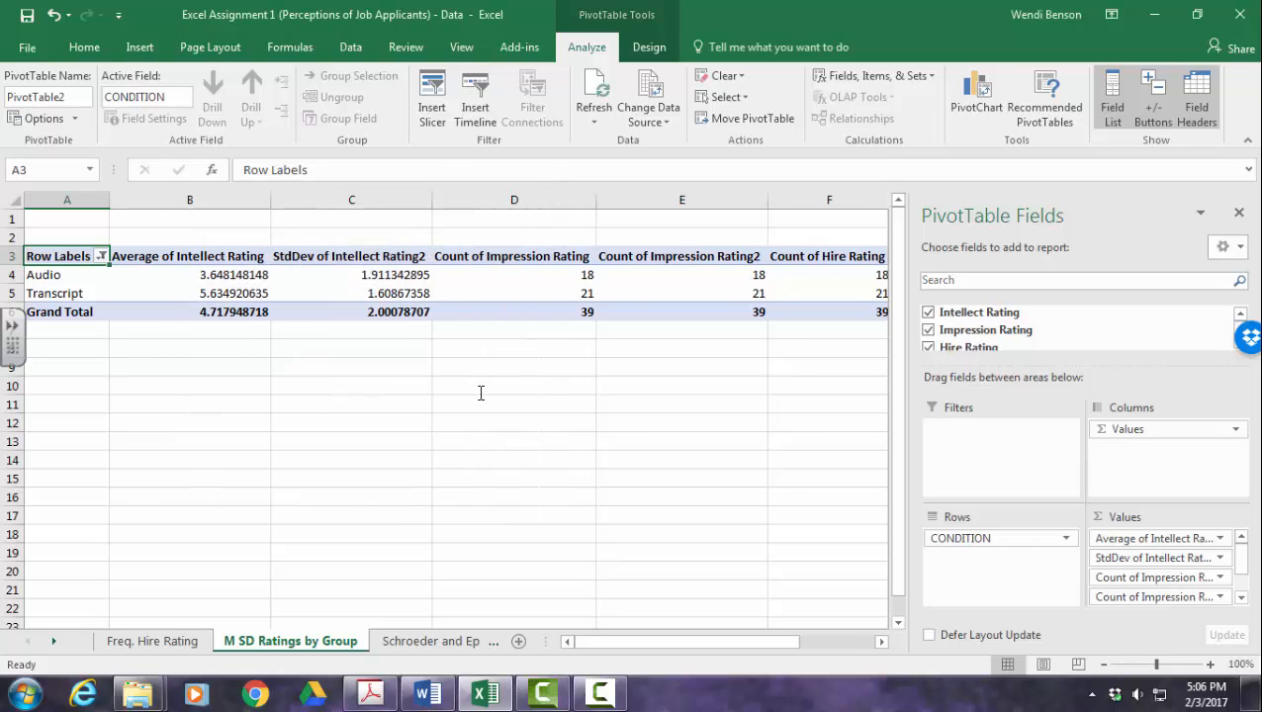
- Summarize the first Impression Rating value field by Average
left_click(1157, 576)
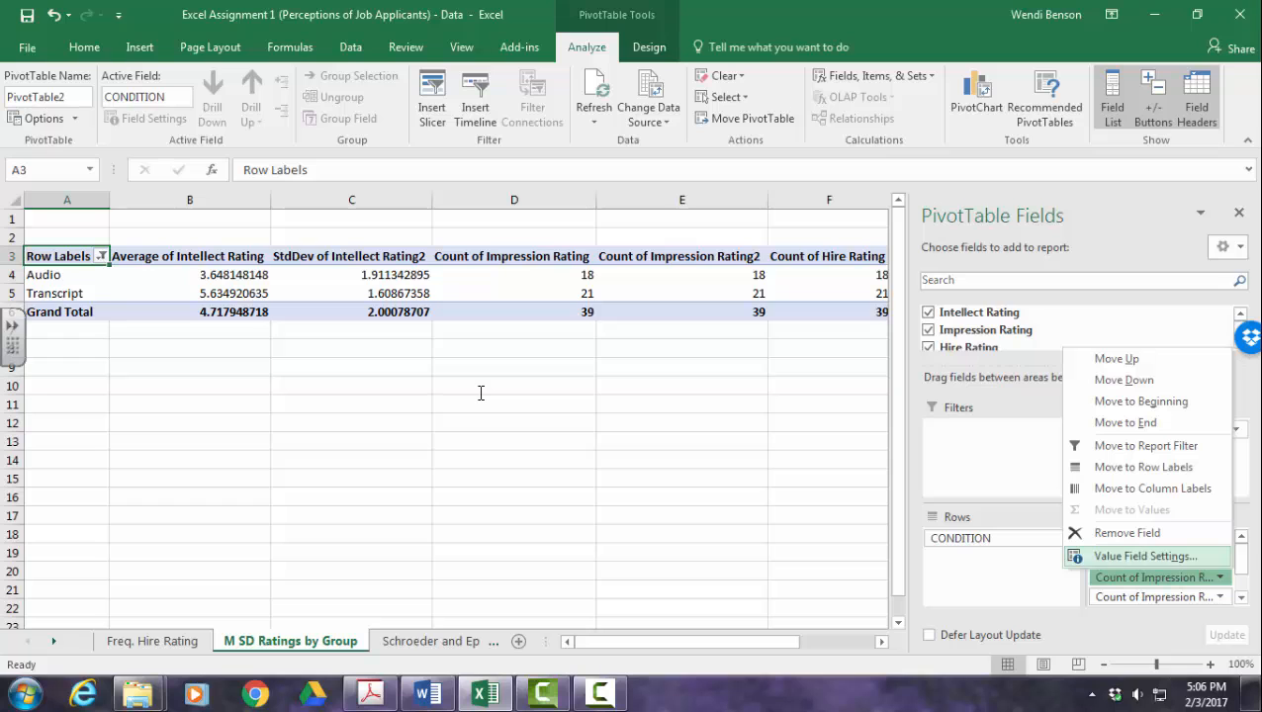
left_click(1145, 555)
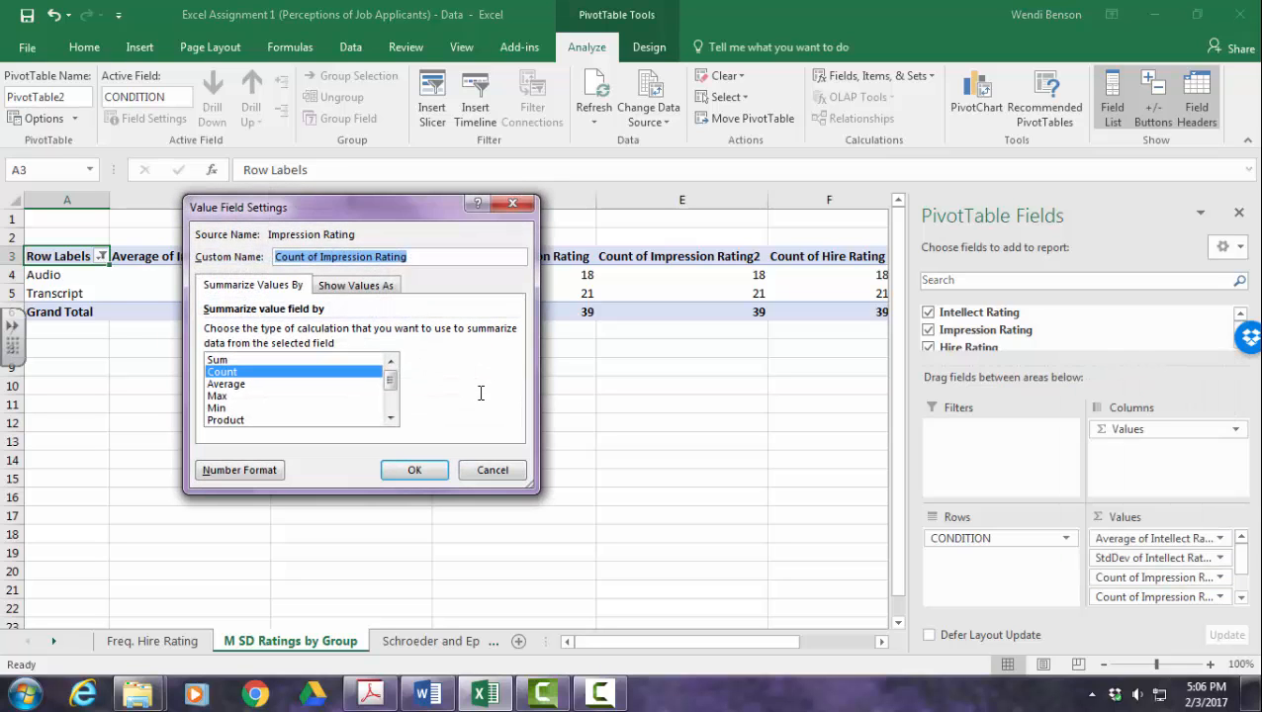
left_click(226, 384)
left_click(414, 470)
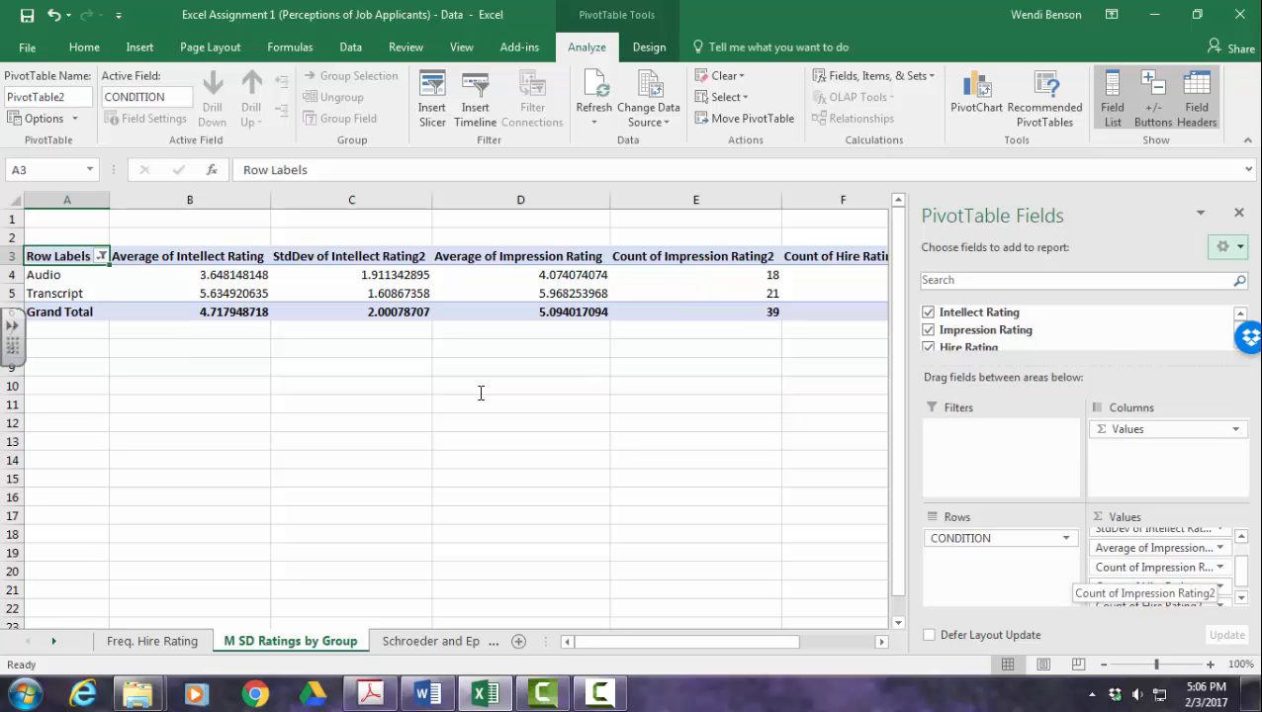
- Summarize the second Impression Rating value field by StdDev
left_click(1152, 566)
left_click(1116, 465)
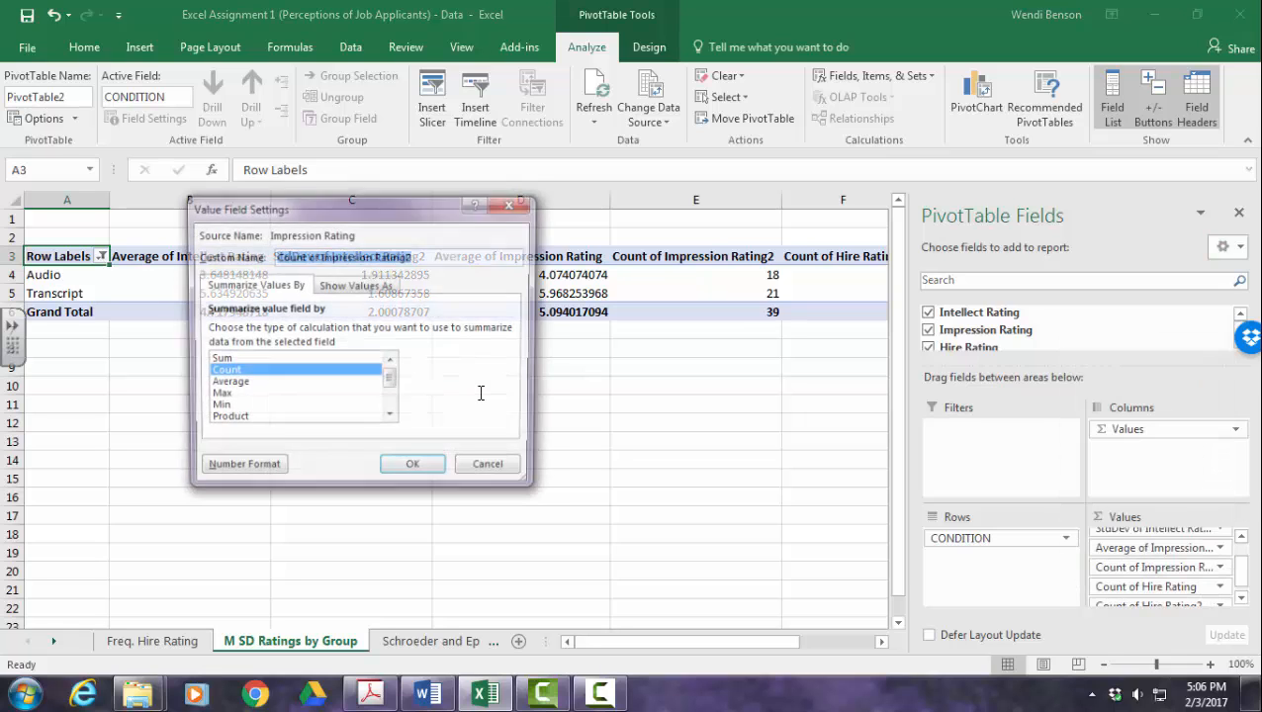
left_click(390, 418)
left_click(391, 418)
left_click(391, 419)
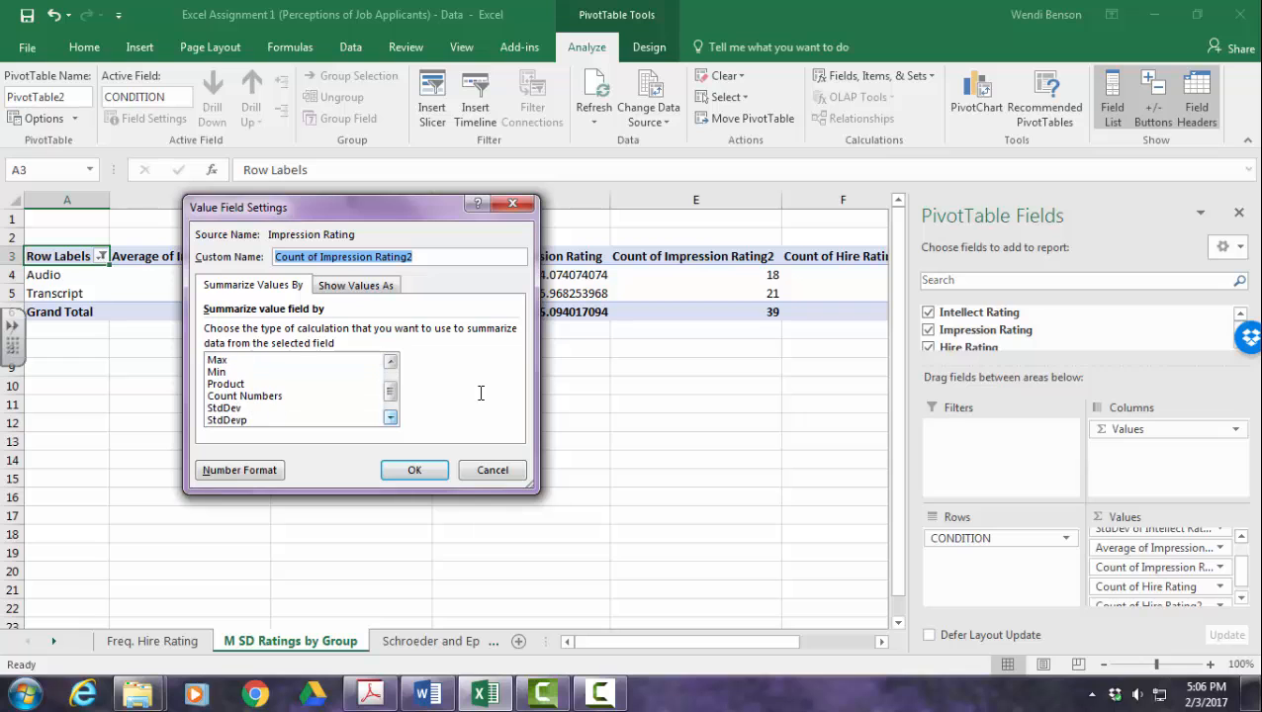
left_click(224, 407)
left_click(415, 470)
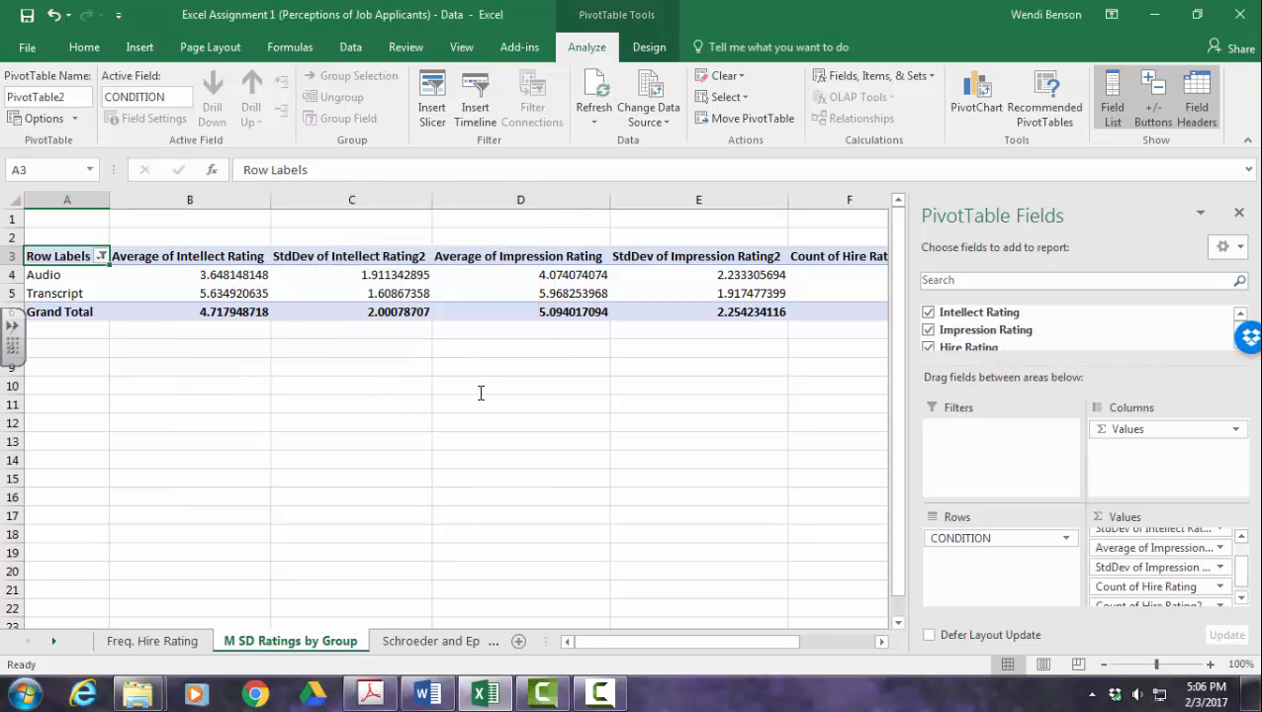
- Summarize the first Hire Rating value field by Average
left_click(1152, 586)
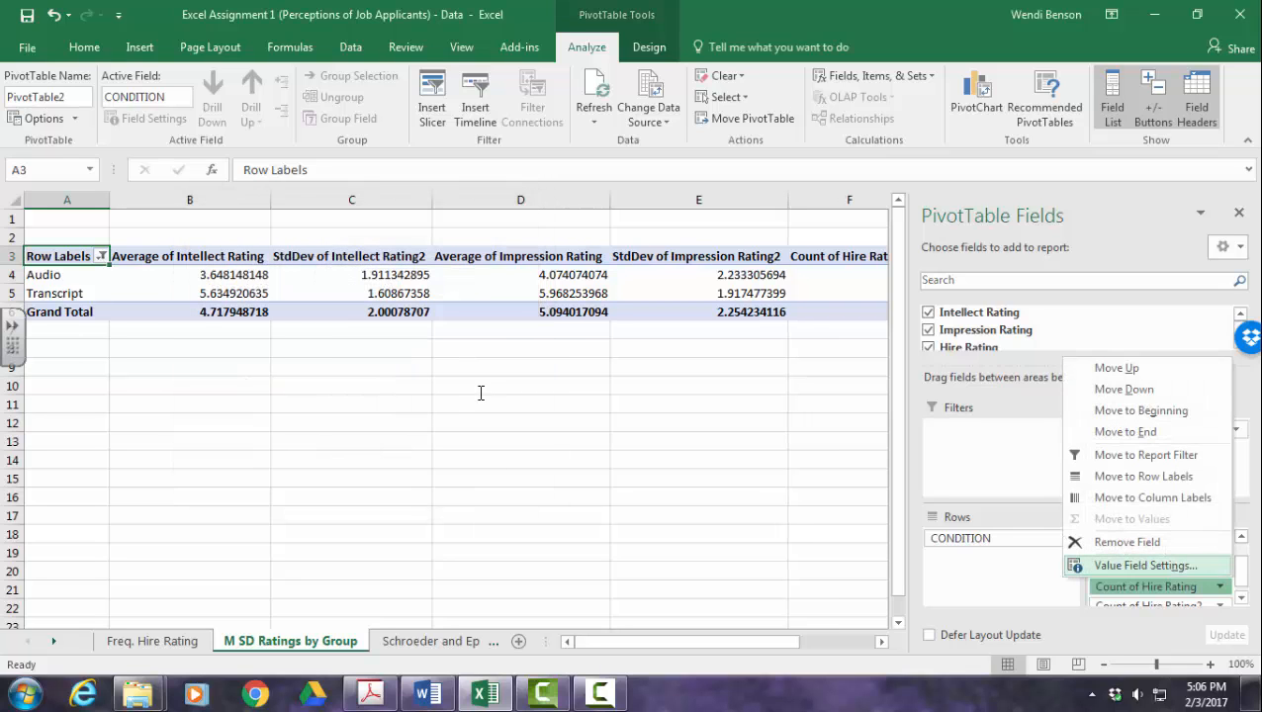
left_click(1126, 566)
left_click(225, 384)
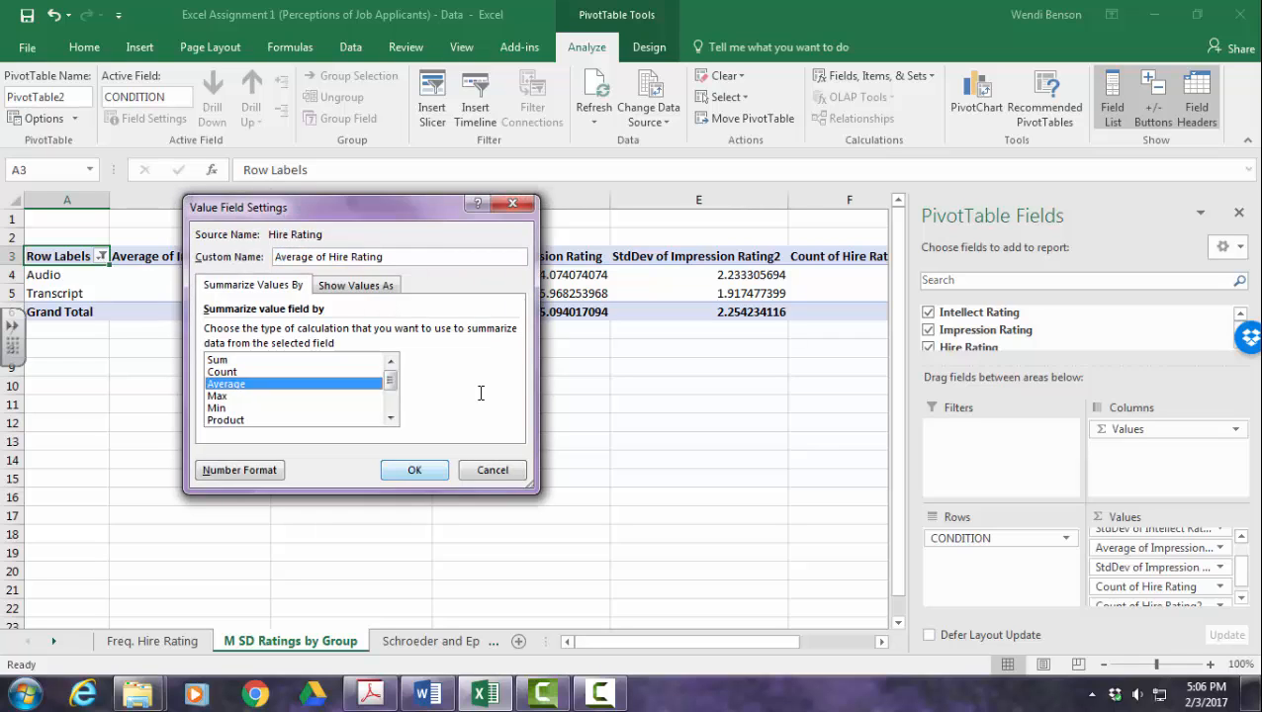
left_click(414, 470)
- Summarize the second Hire Rating value field by StdDev
left_click(1241, 597)
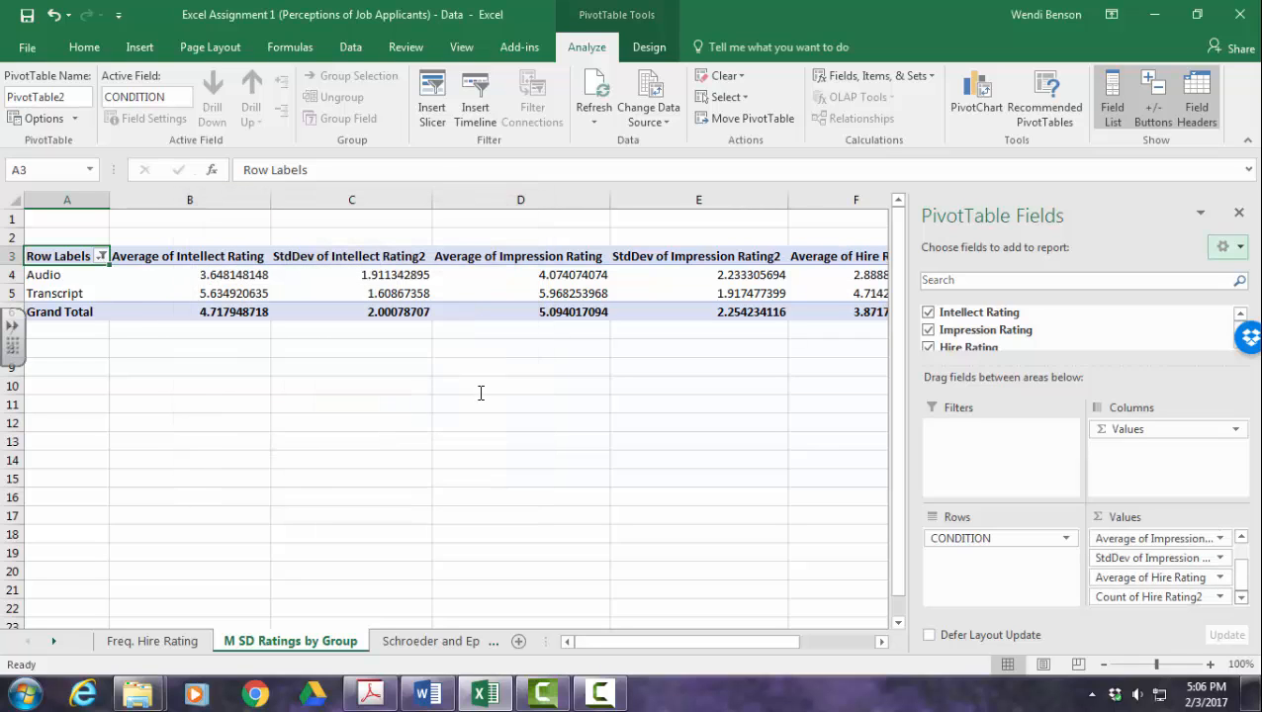
left_click(1151, 597)
left_click(1127, 569)
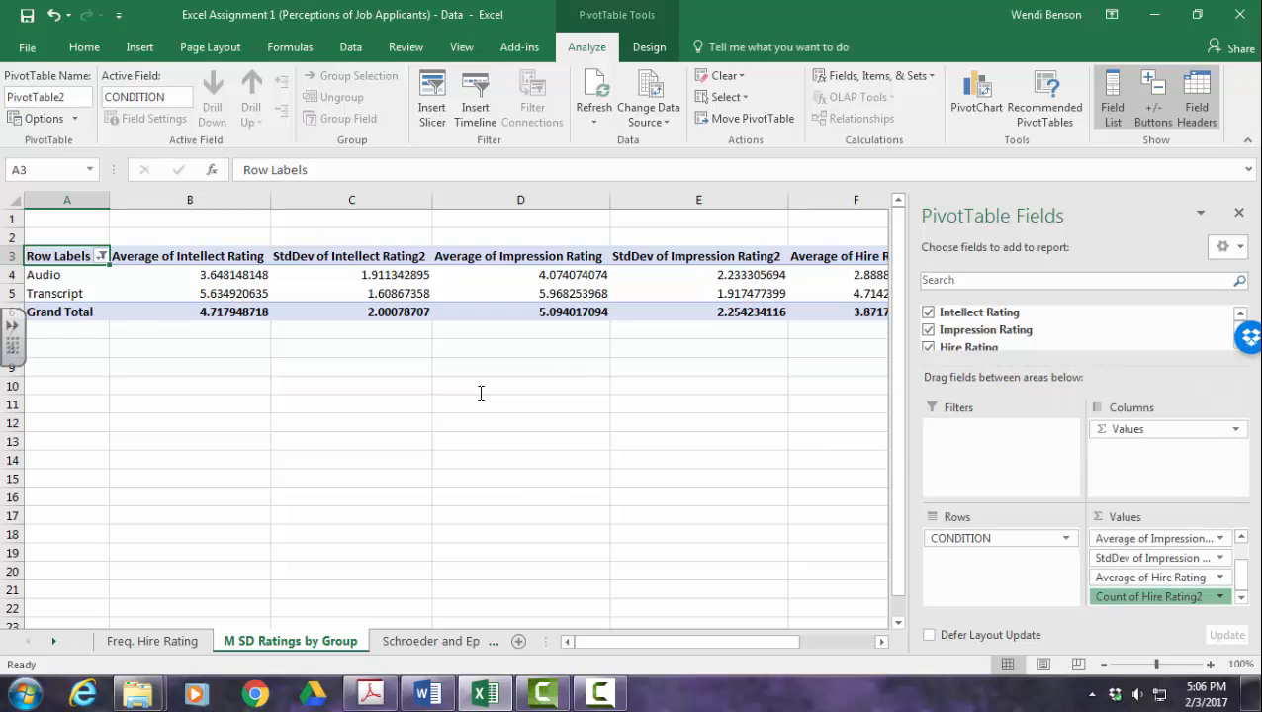
scroll(296, 390, "down", 3)
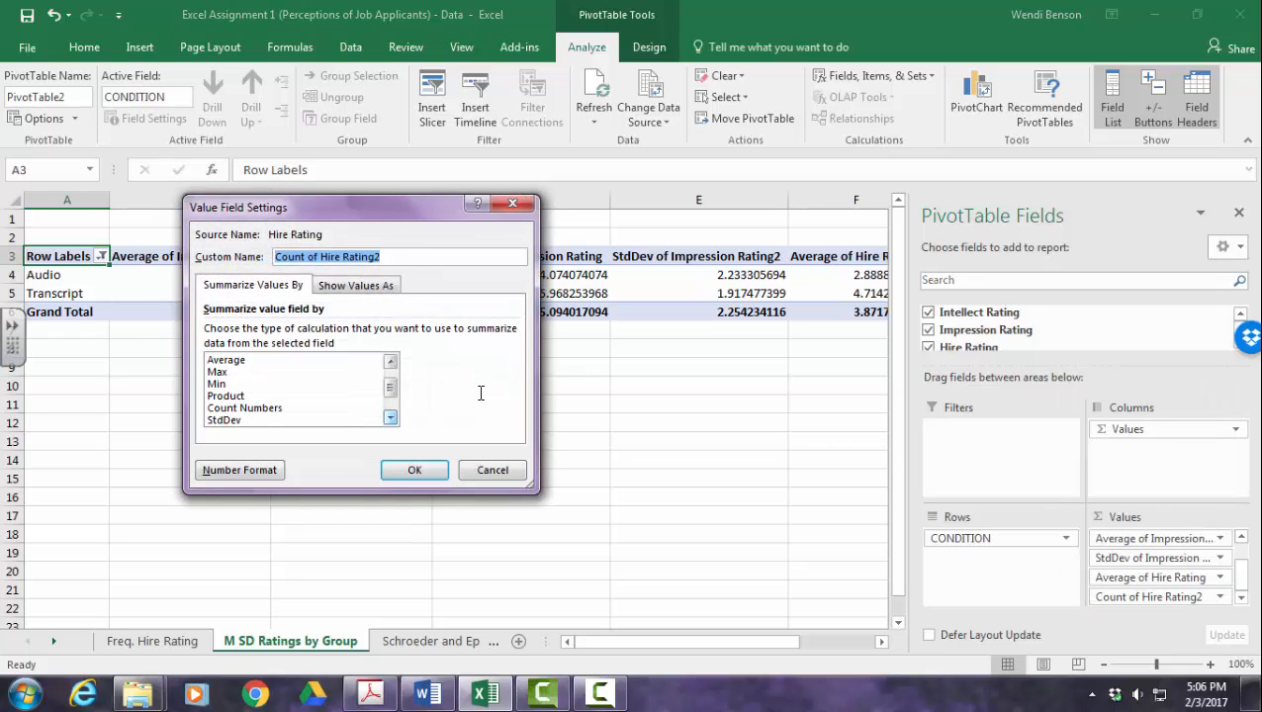
left_click(226, 407)
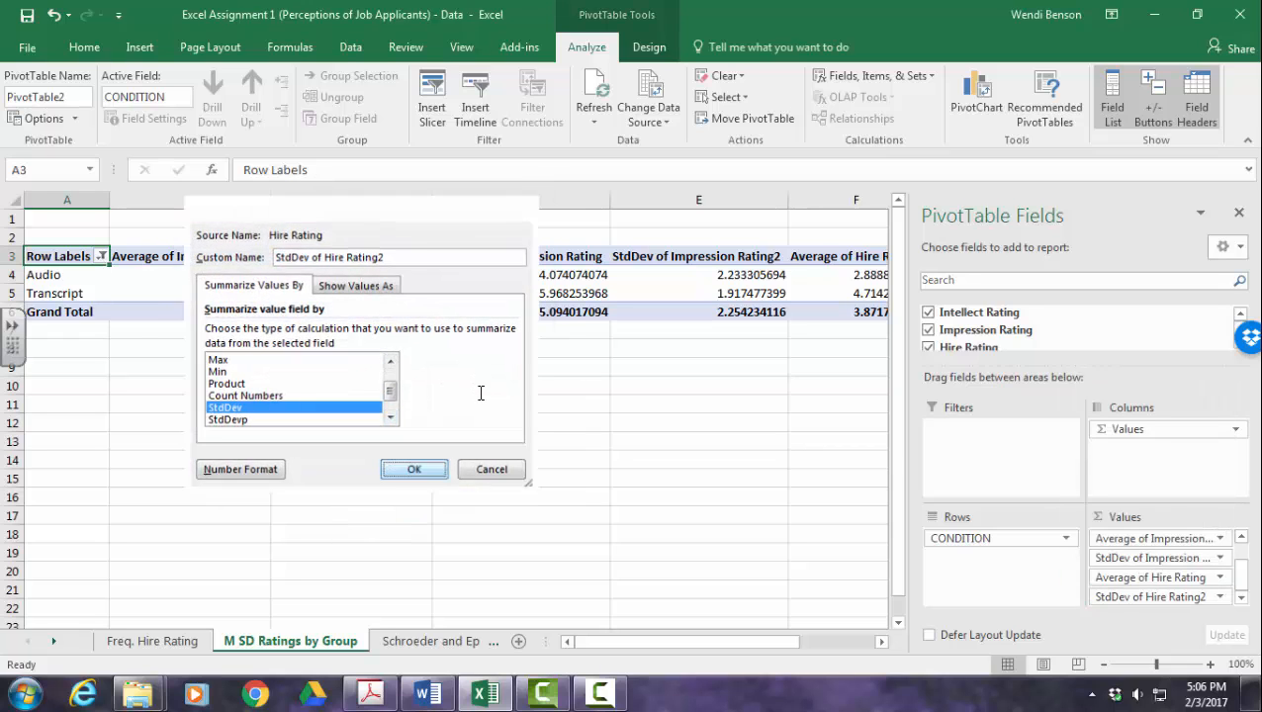
- Apply the StdDev summary to the second Hire Rating value field and check question 7 in the Word assignment document
left_click(414, 469)
left_click(428, 692)
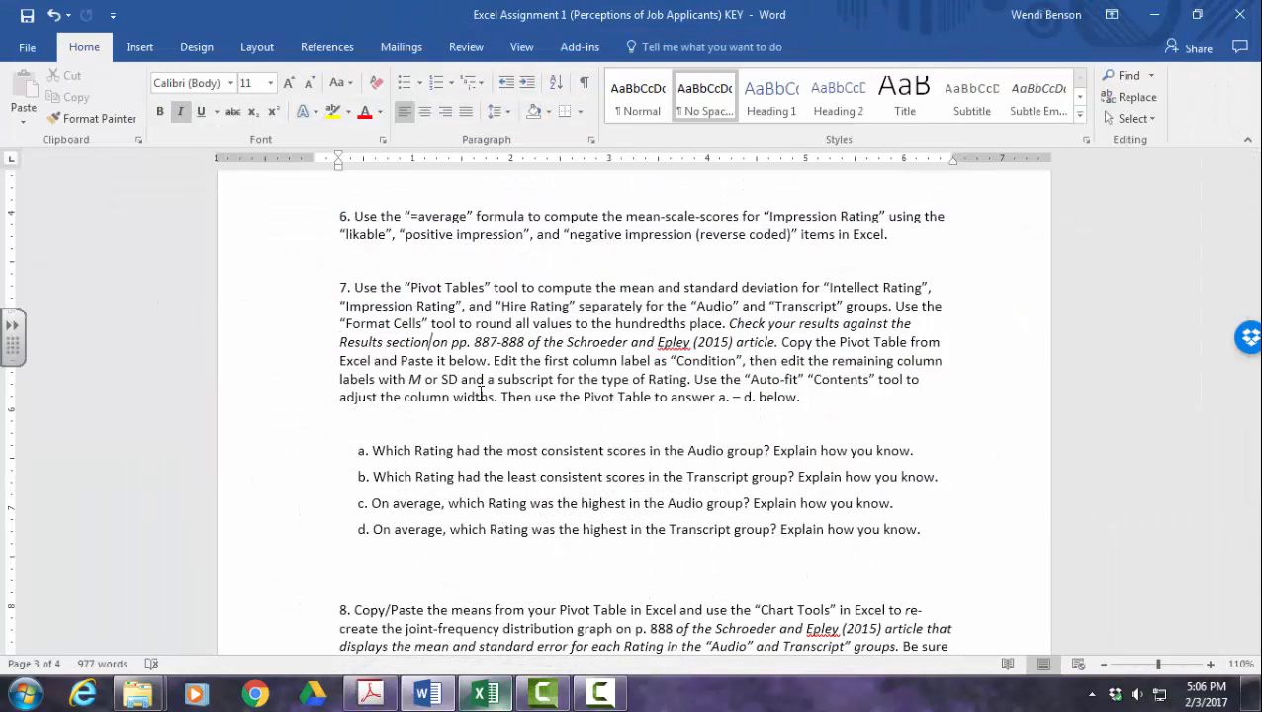
key("alt+Tab")
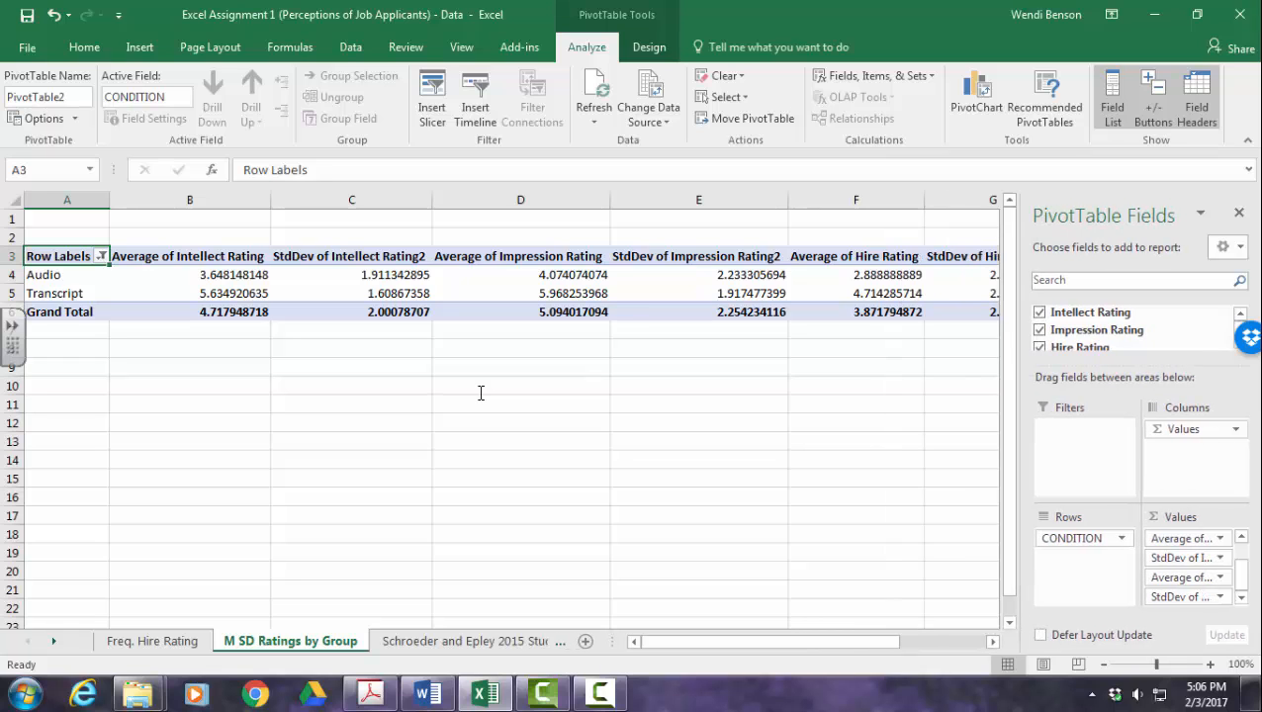
- Format all pivot table rating values, including the Grand Total row, as Number with 2 decimal places
scroll(480, 393, "down", 1)
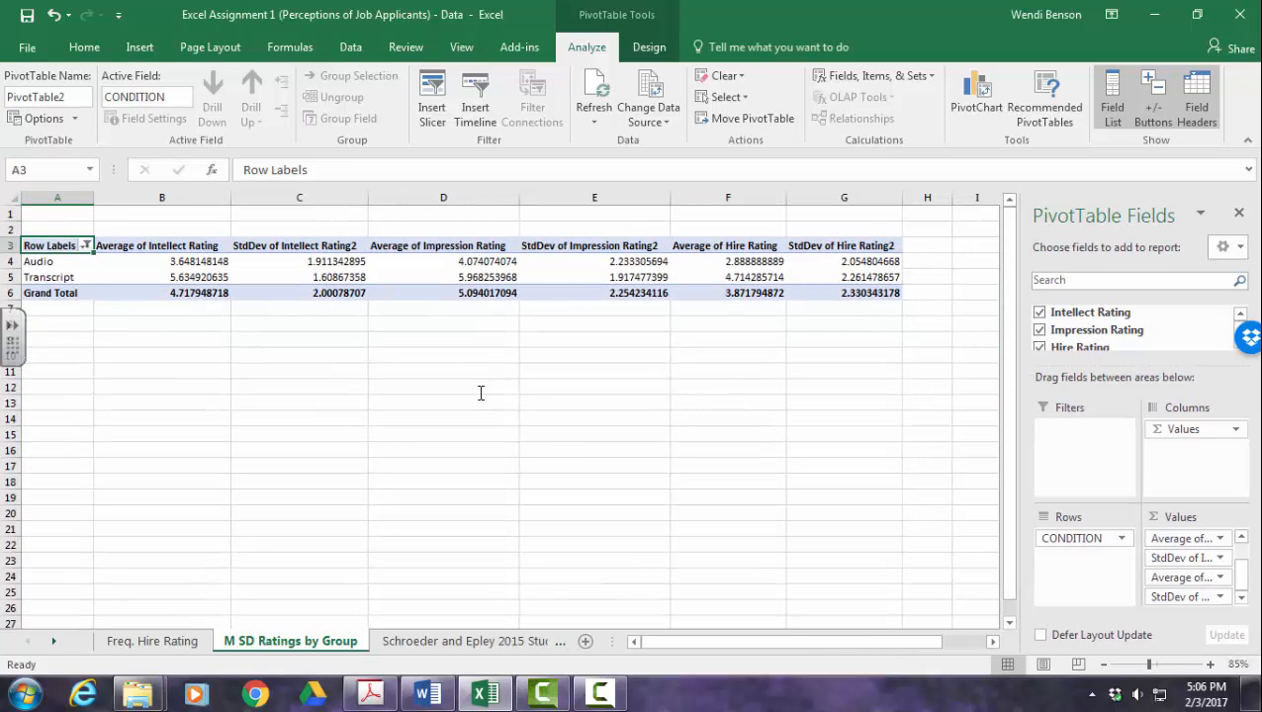
key("Right")
key("Down")
key("shift+Right")
key("shift+Down")
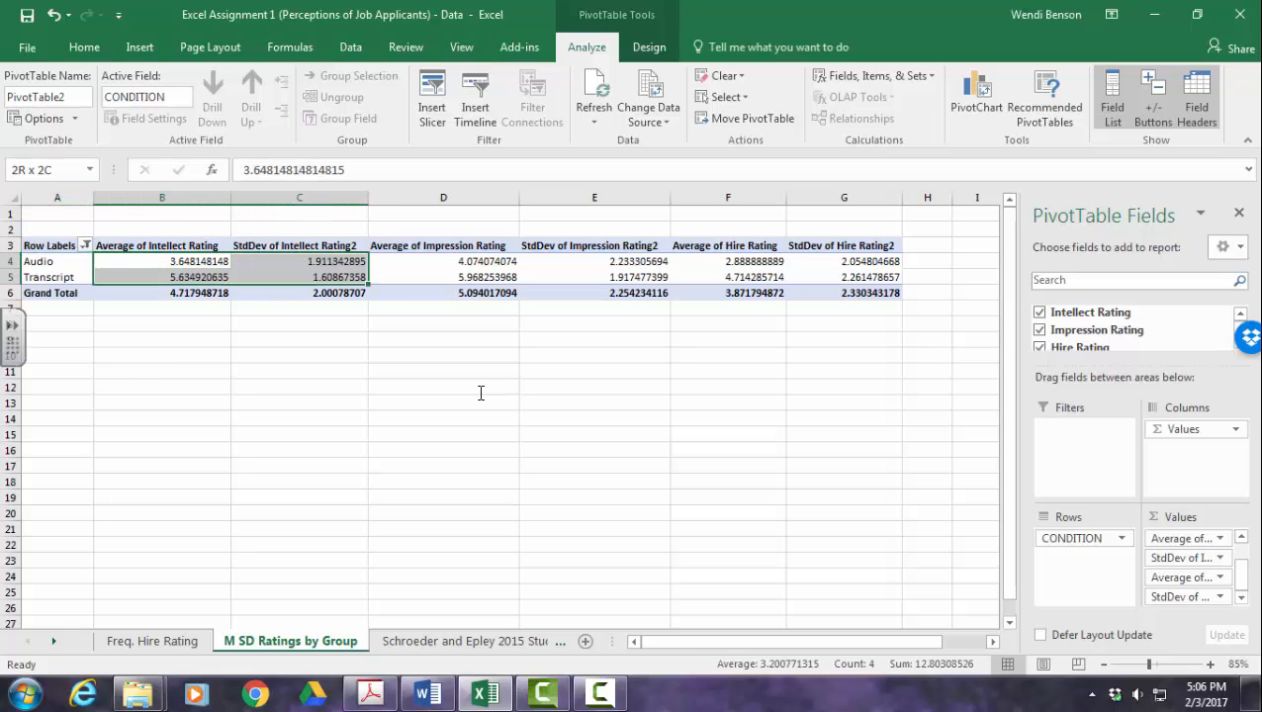
key("shift+Right")
key("shift+Down")
key("shift+Right")
key("shift+Right")
key("shift+Right")
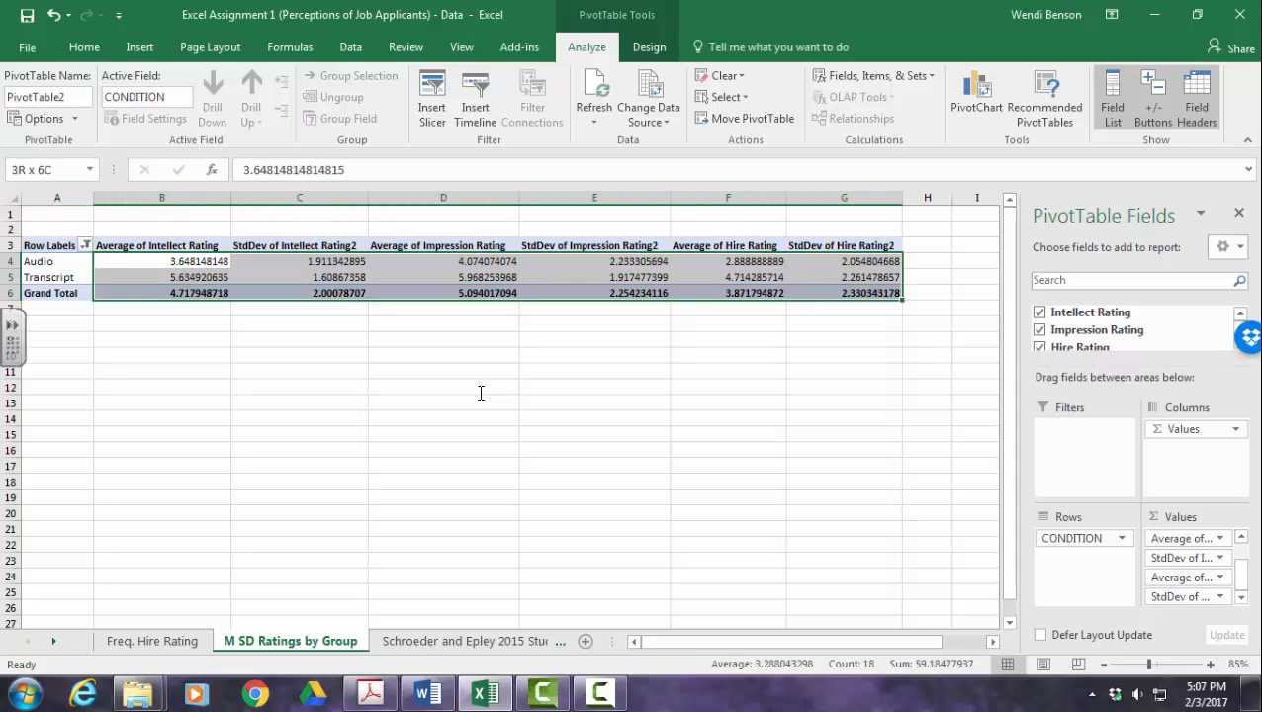
key("shift+F10")
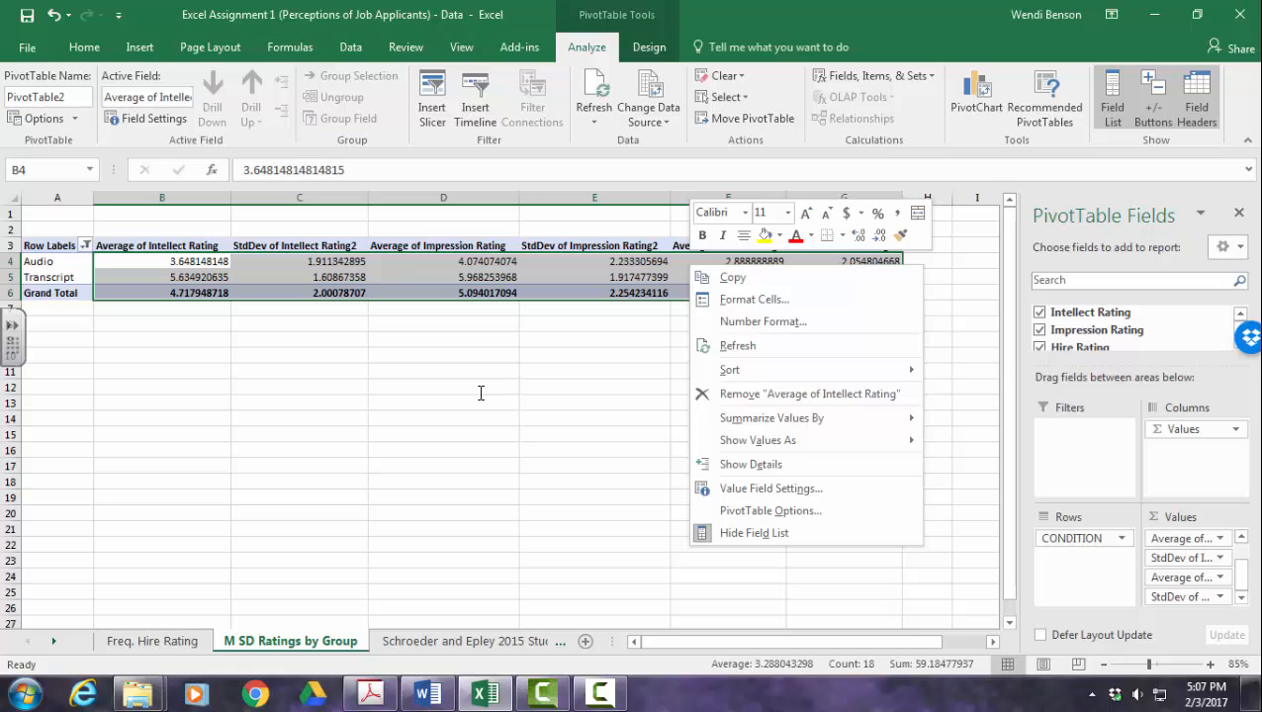
key("Down")
key("Down")
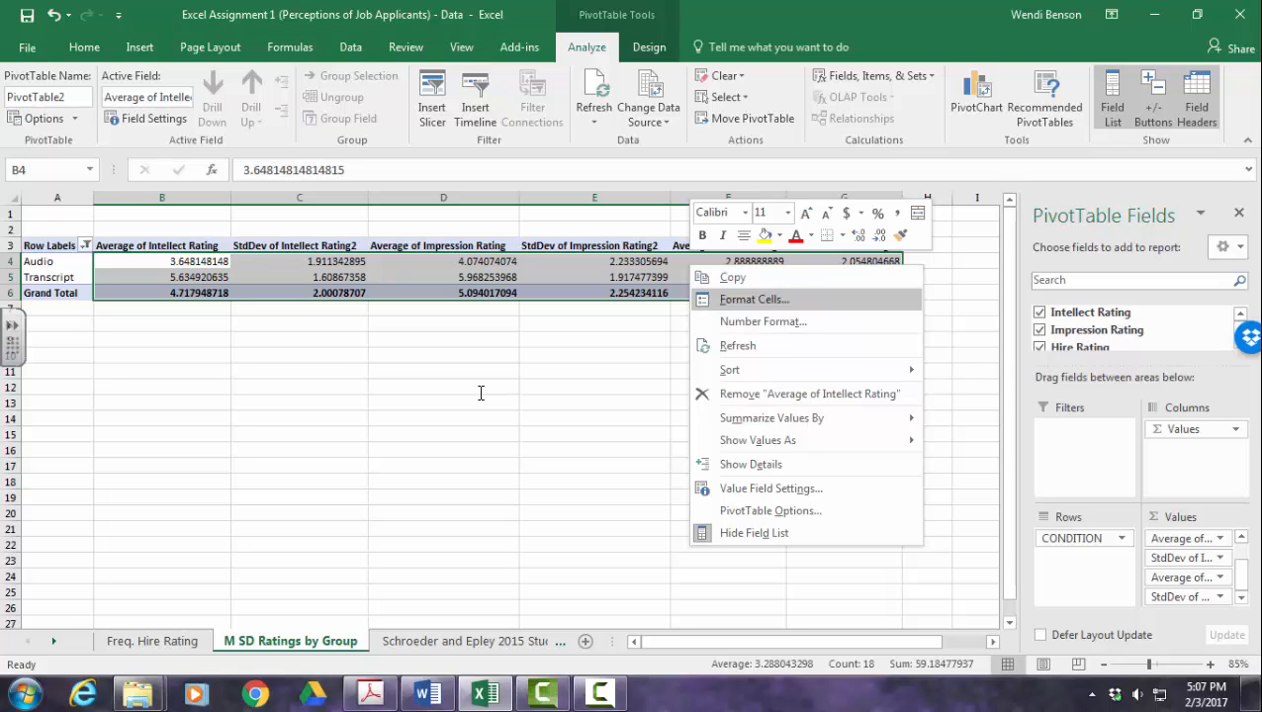
key("Return")
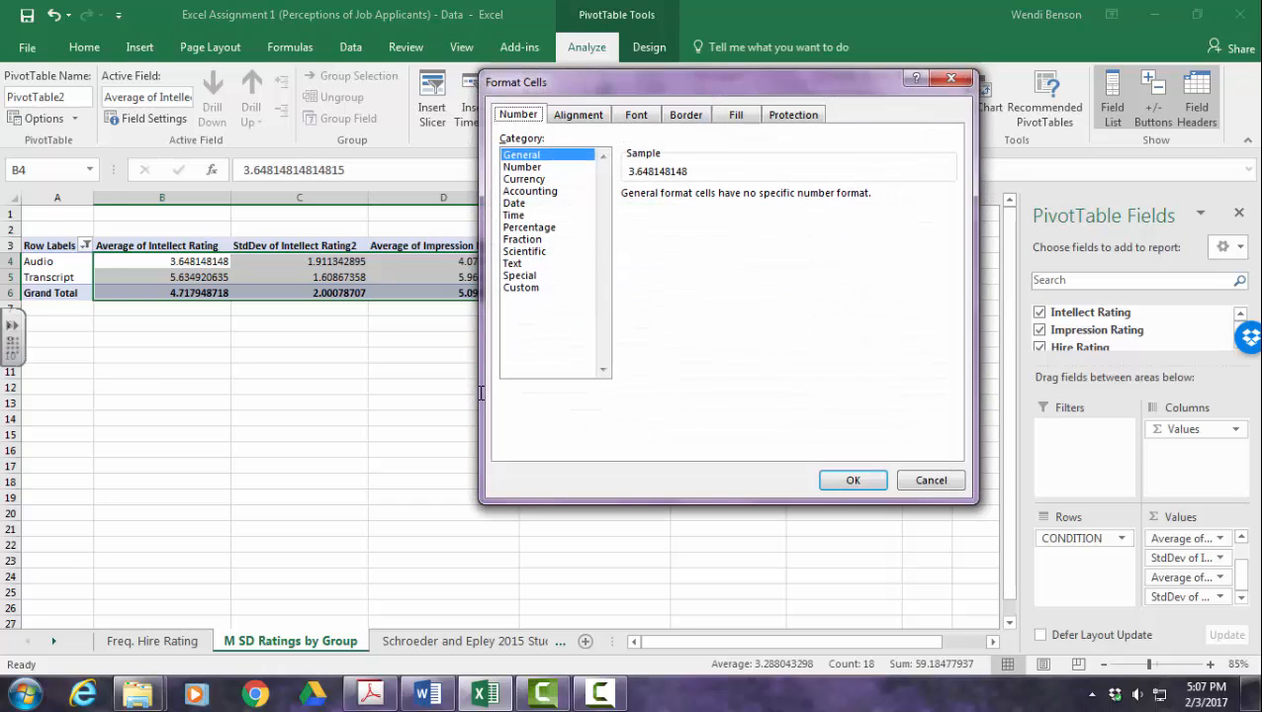
key("Down")
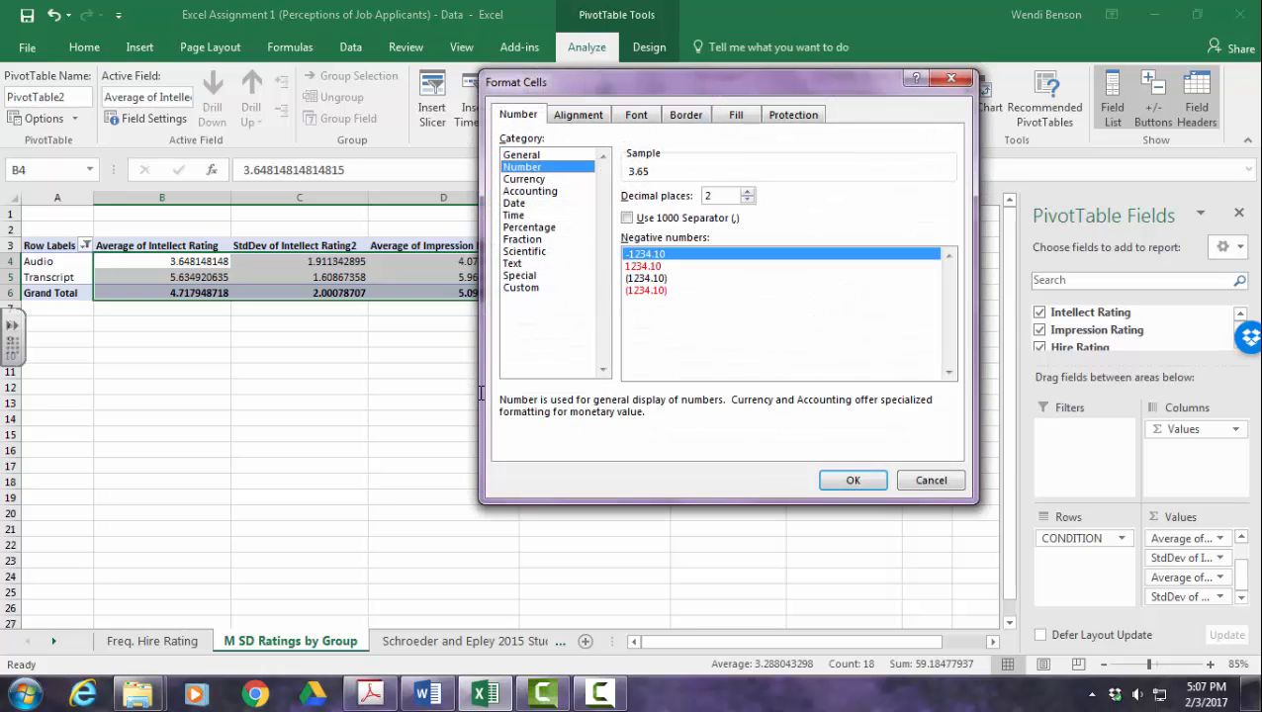
key("Return")
left_click(728, 576)
- Copy the whole pivot table, A3:G6, and paste it into the Word document below the question 7 instructions
mouse_move(49, 245)
left_mouse_down()
mouse_move(162, 290)
mouse_move(594, 307)
mouse_move(831, 293)
mouse_move(843, 278)
mouse_move(843, 292)
left_mouse_up()
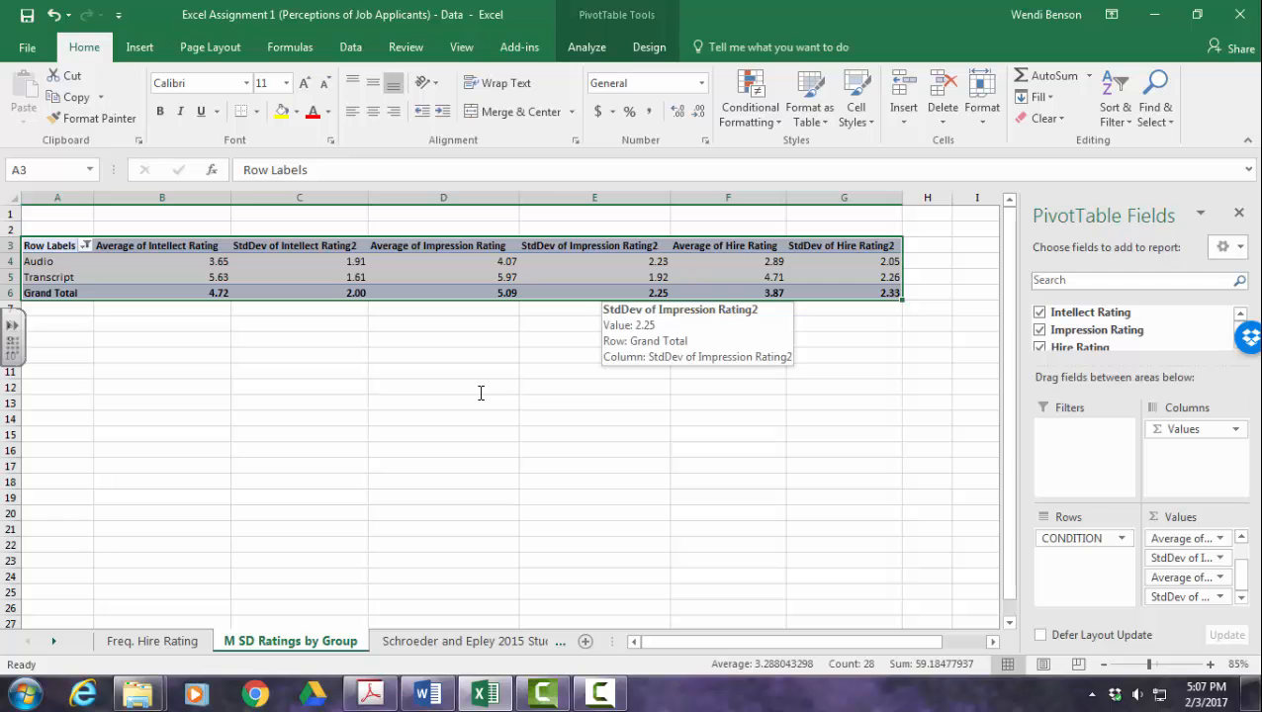
key("ctrl+c")
key("alt+Tab")
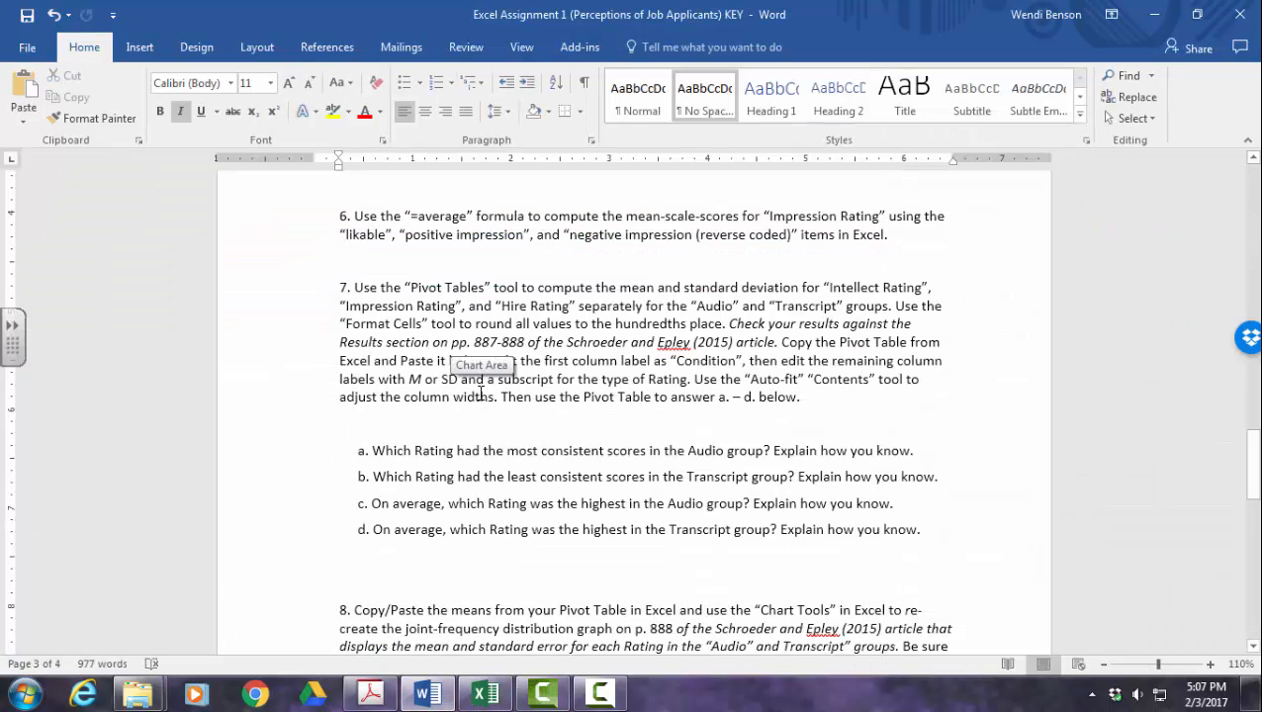
key("Down")
key("Down")
key("Down")
key("Down")
key("ctrl+v")
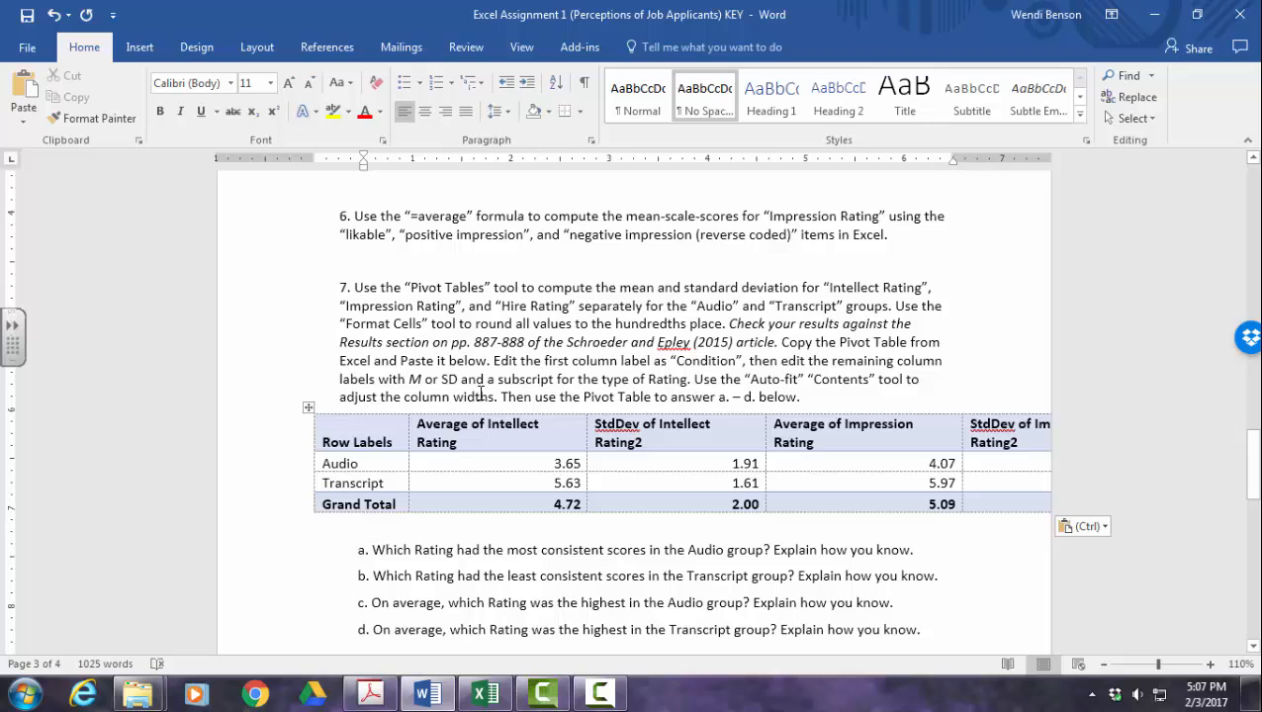
- Fit the pasted table to the page width with AutoFit Window
left_click(309, 408)
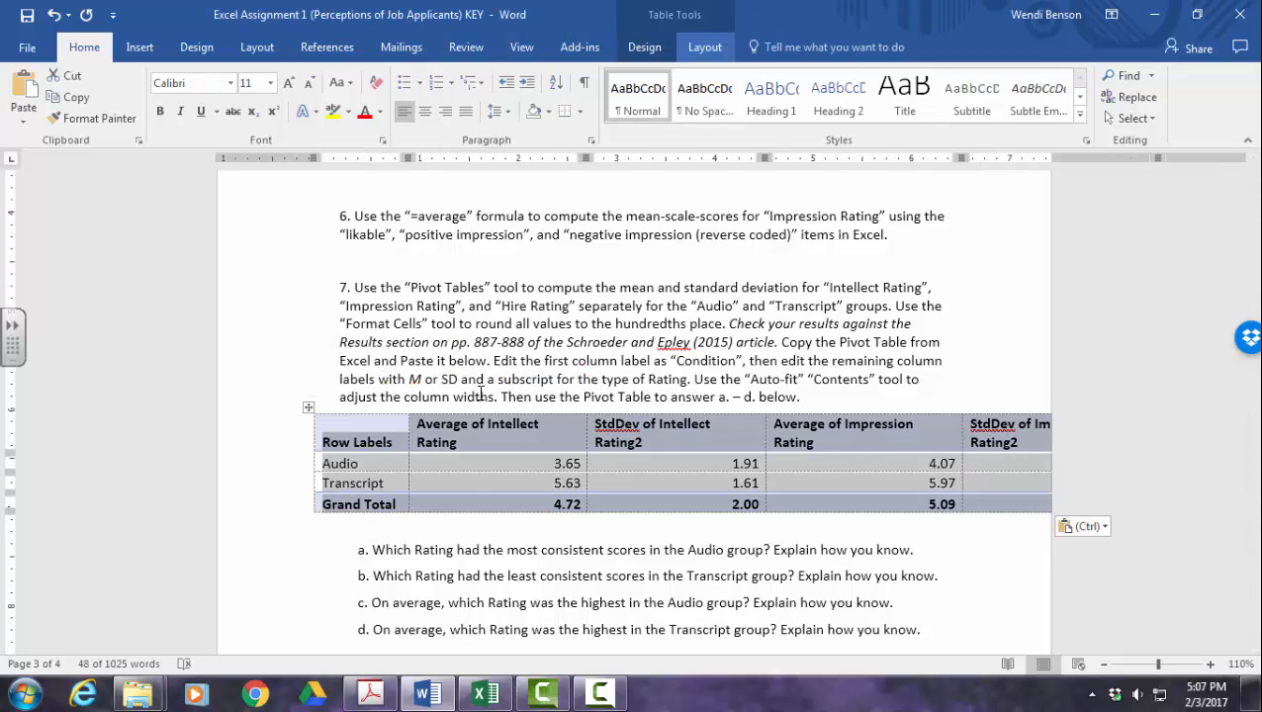
left_click(704, 47)
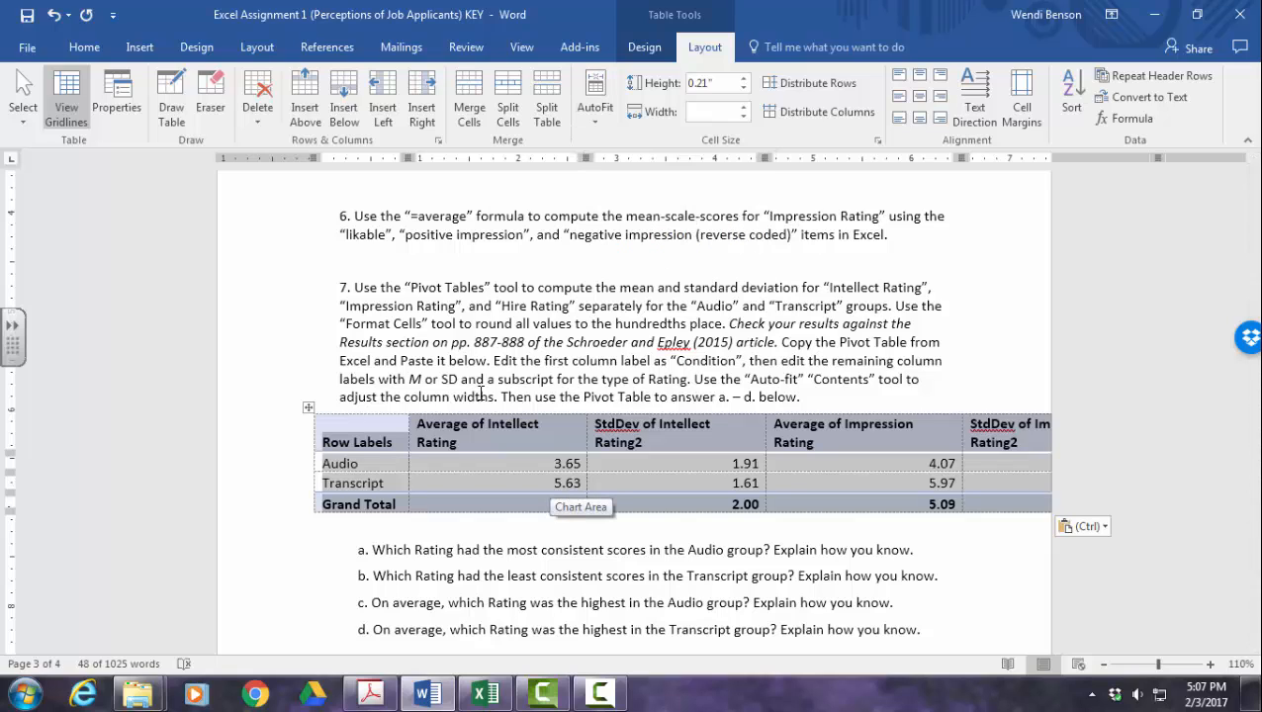
left_click(595, 97)
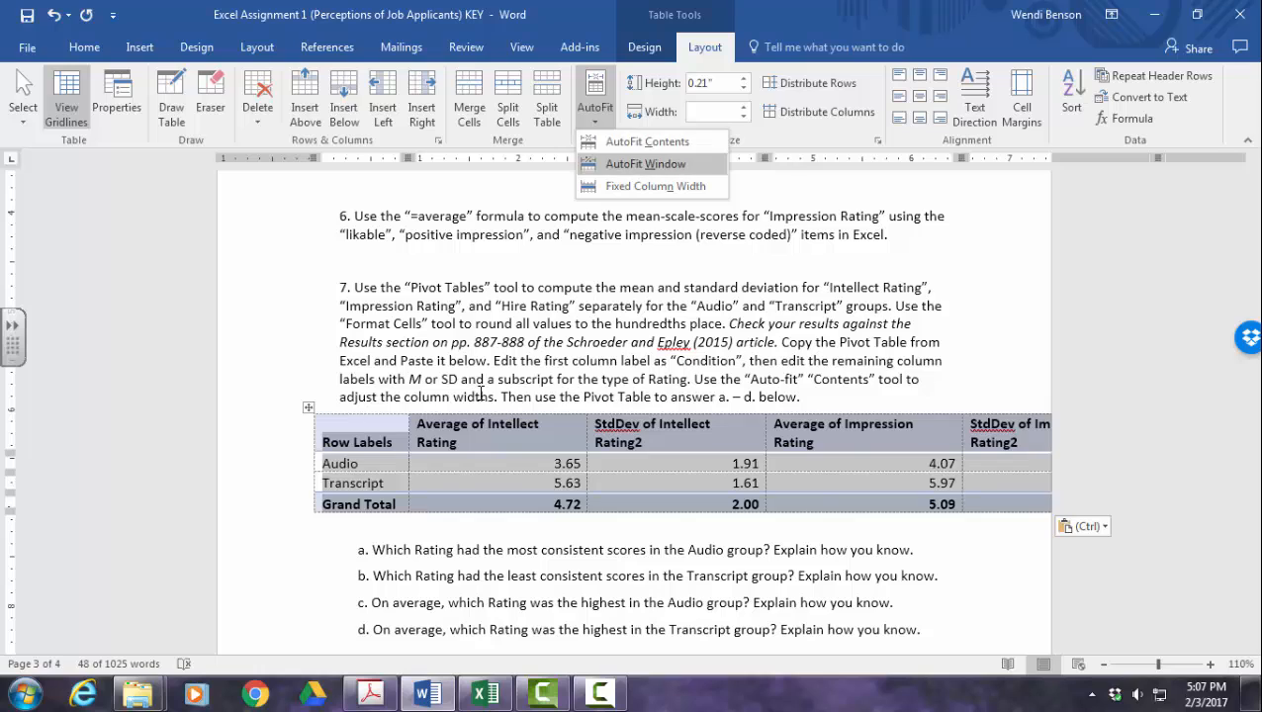
left_click(648, 163)
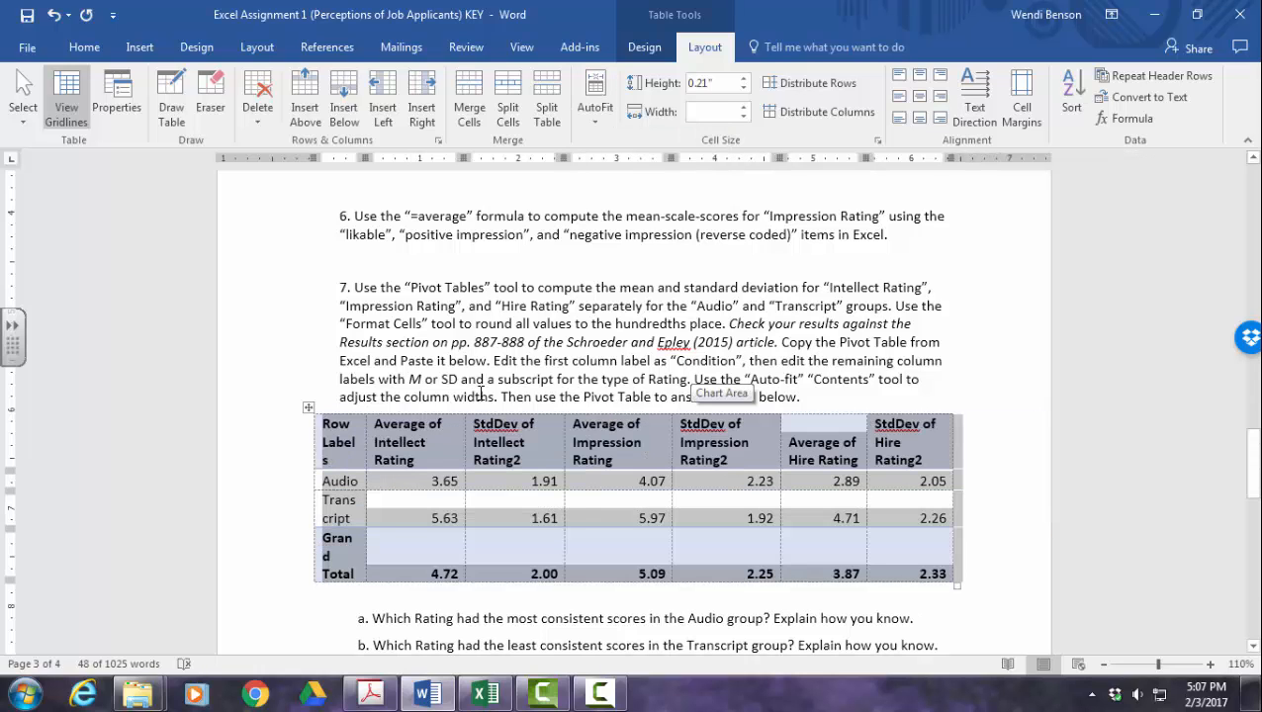
left_click(743, 515)
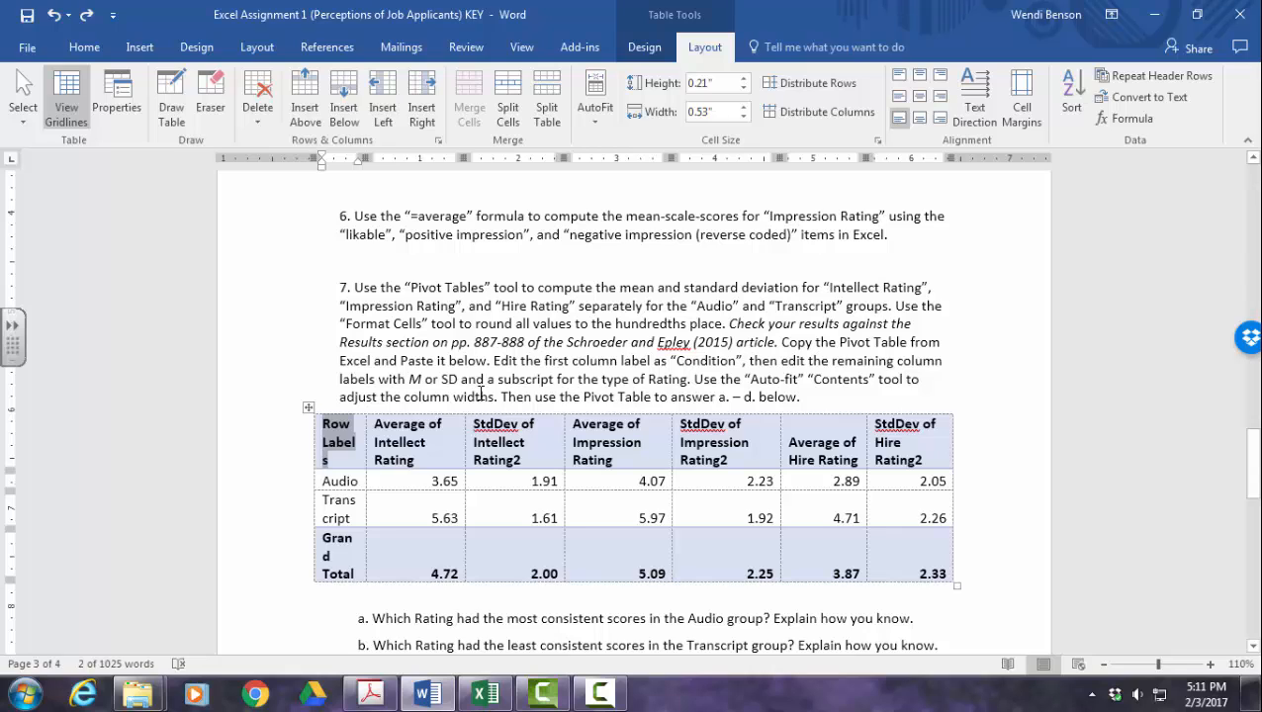
- Replace the "Row Labels" header of the pasted table with "Condition"
key("Right")
key("shift+Left")
key("shift+Left")
key("shift+Left")
key("shift+Left")
key("shift+Left")
key("shift+Left")
key("shift+Left")
key("shift+Left")
key("shift+Left")
key("shift+Left")
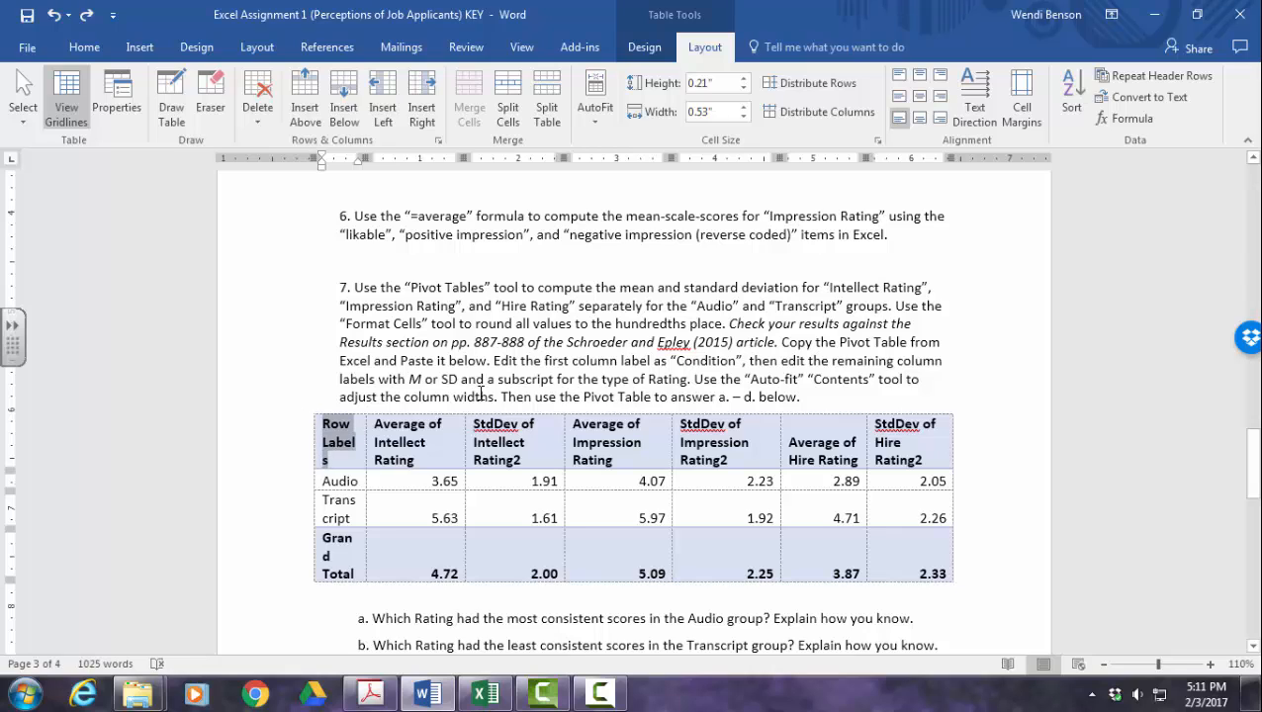
type("Condi")
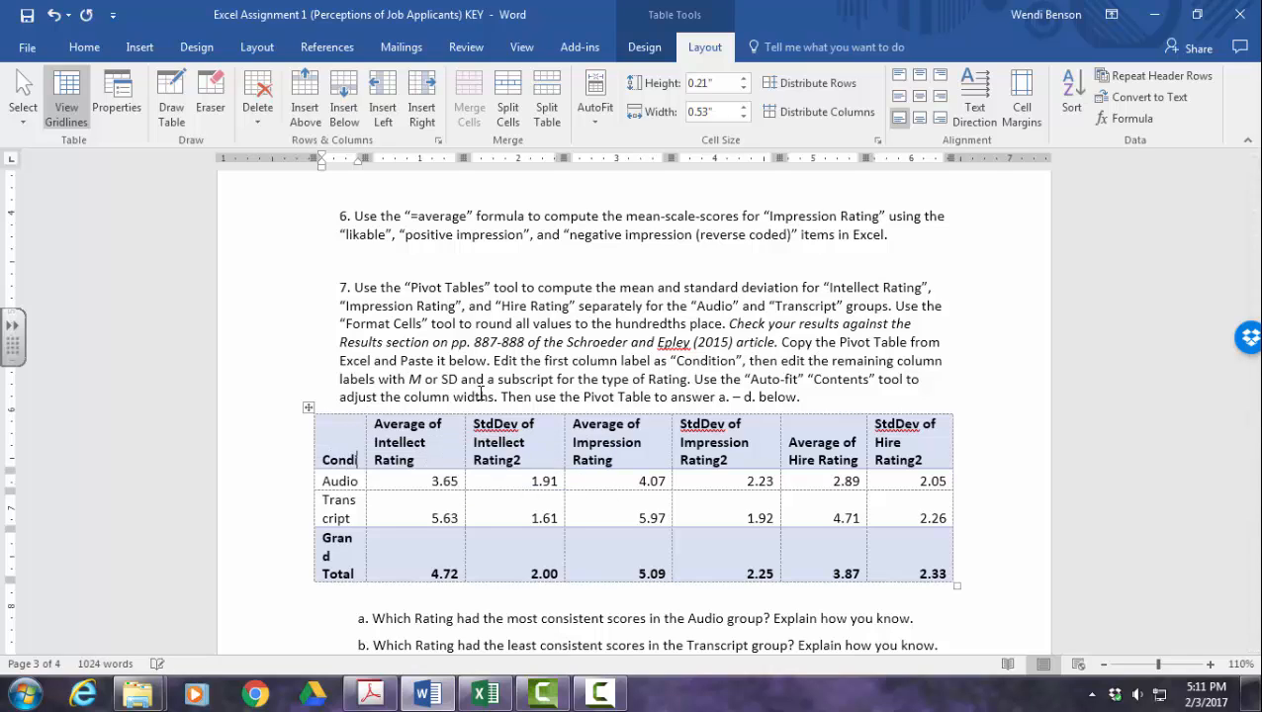
type("tion")
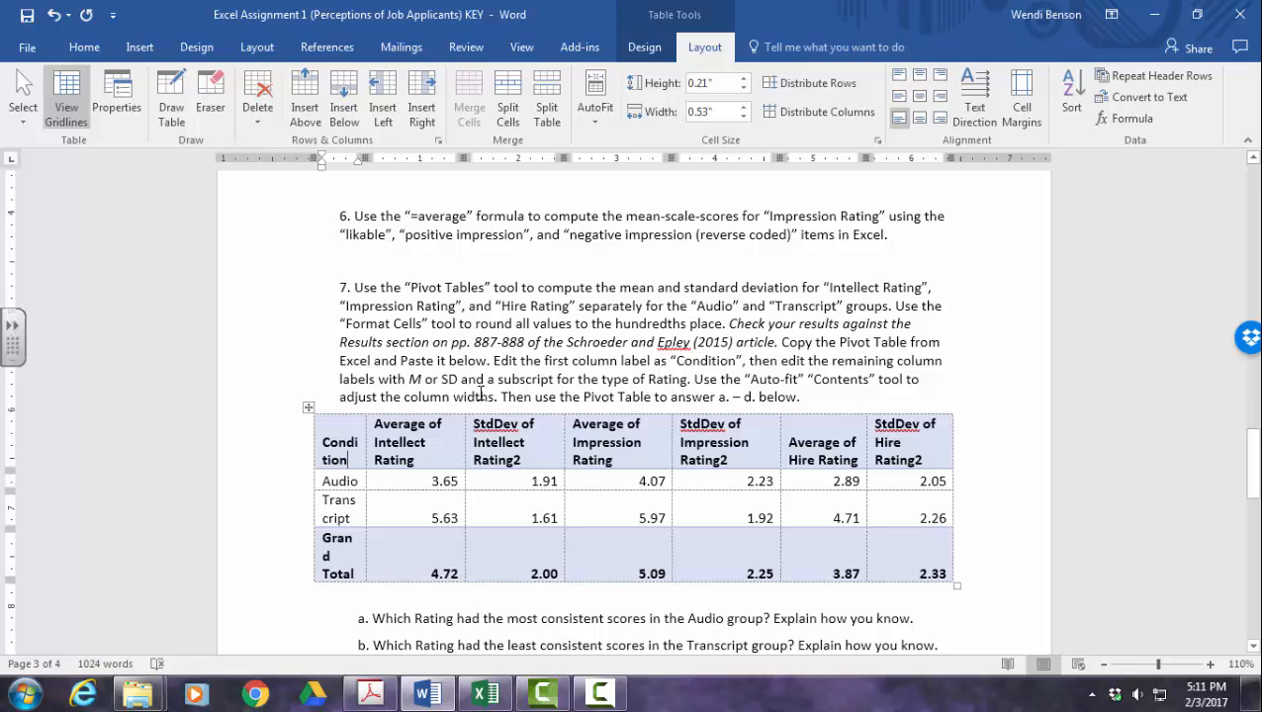
- Replace the "Average of Intellect Rating" header with "M" followed by "Intellect" in subscript
left_click_drag(375, 423, 415, 461)
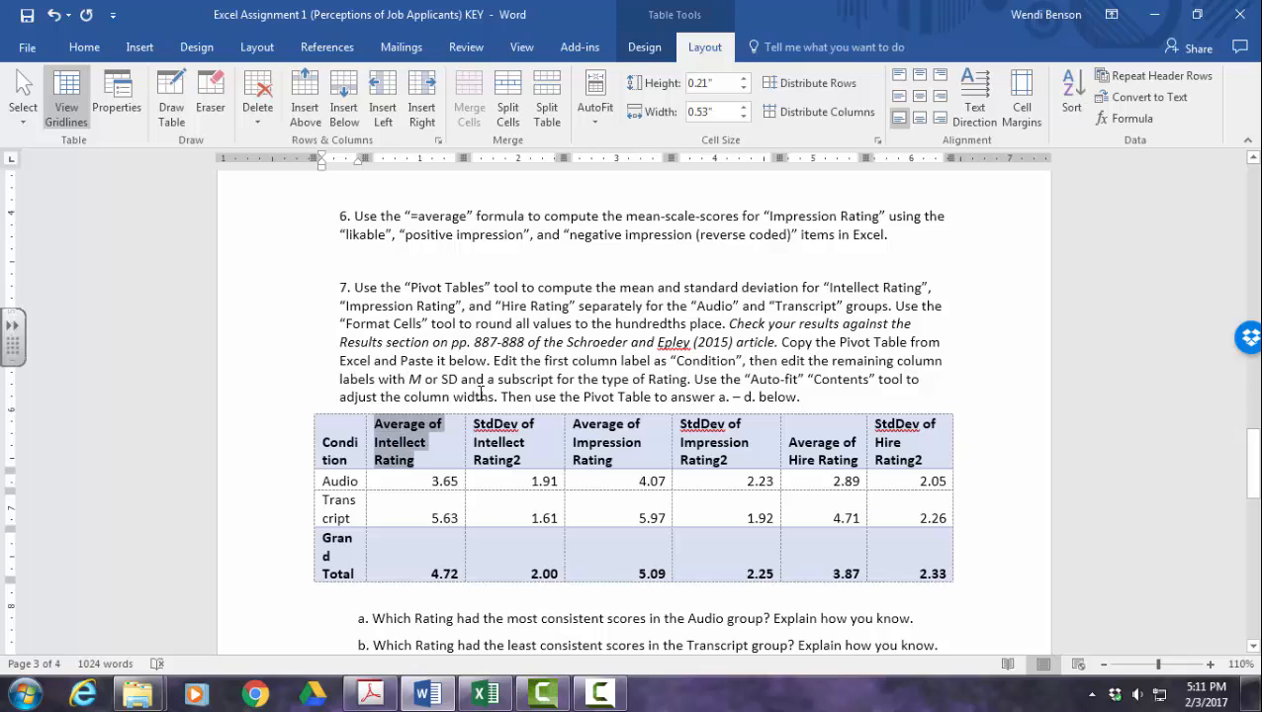
type("M")
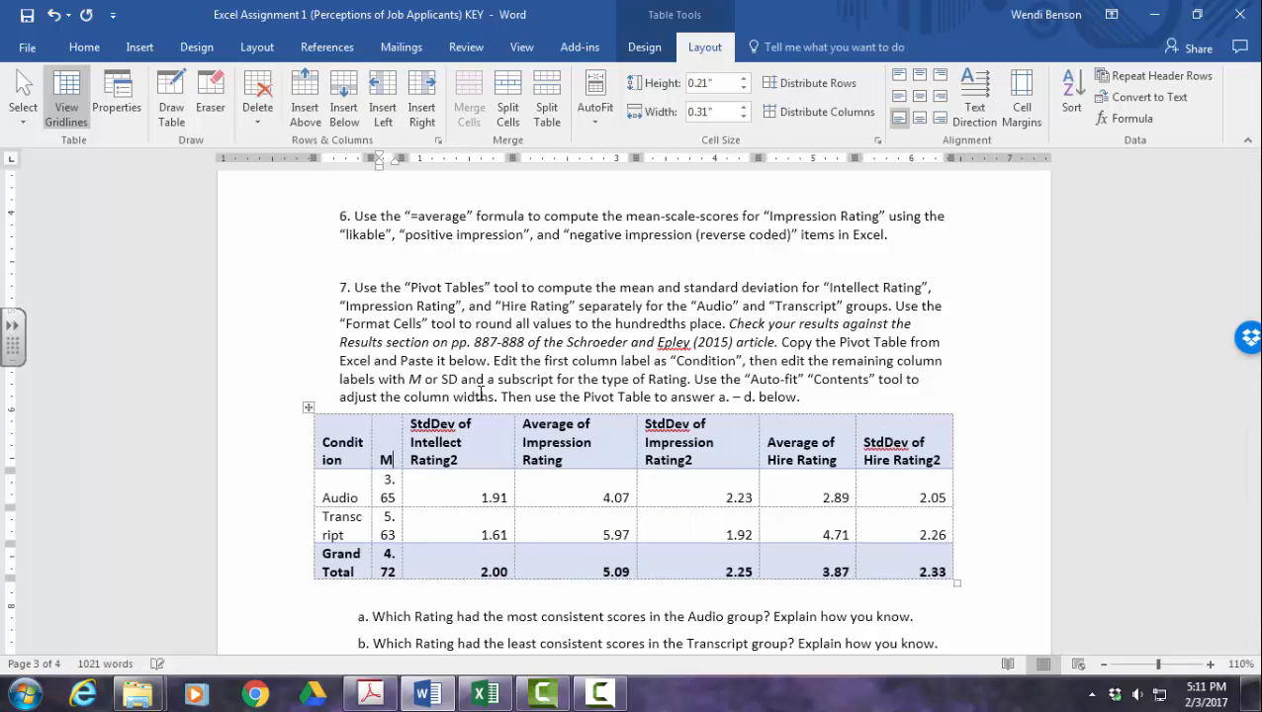
left_click(84, 47)
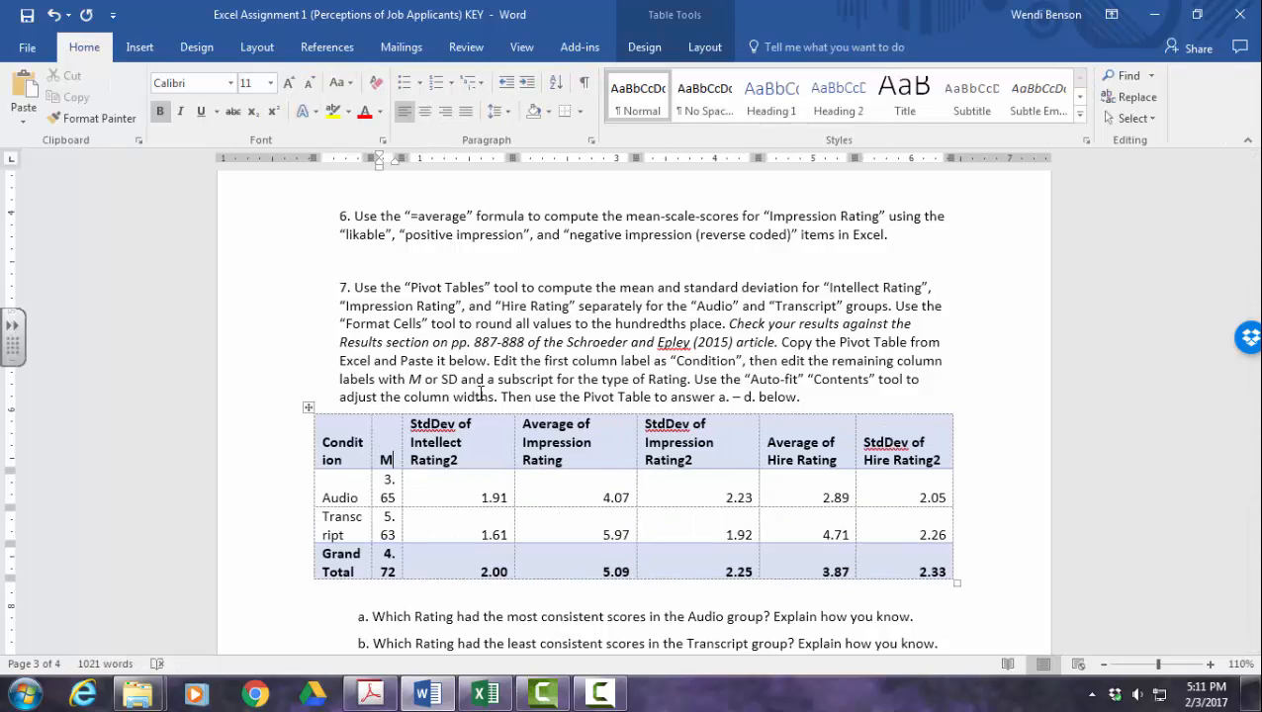
left_click(253, 111)
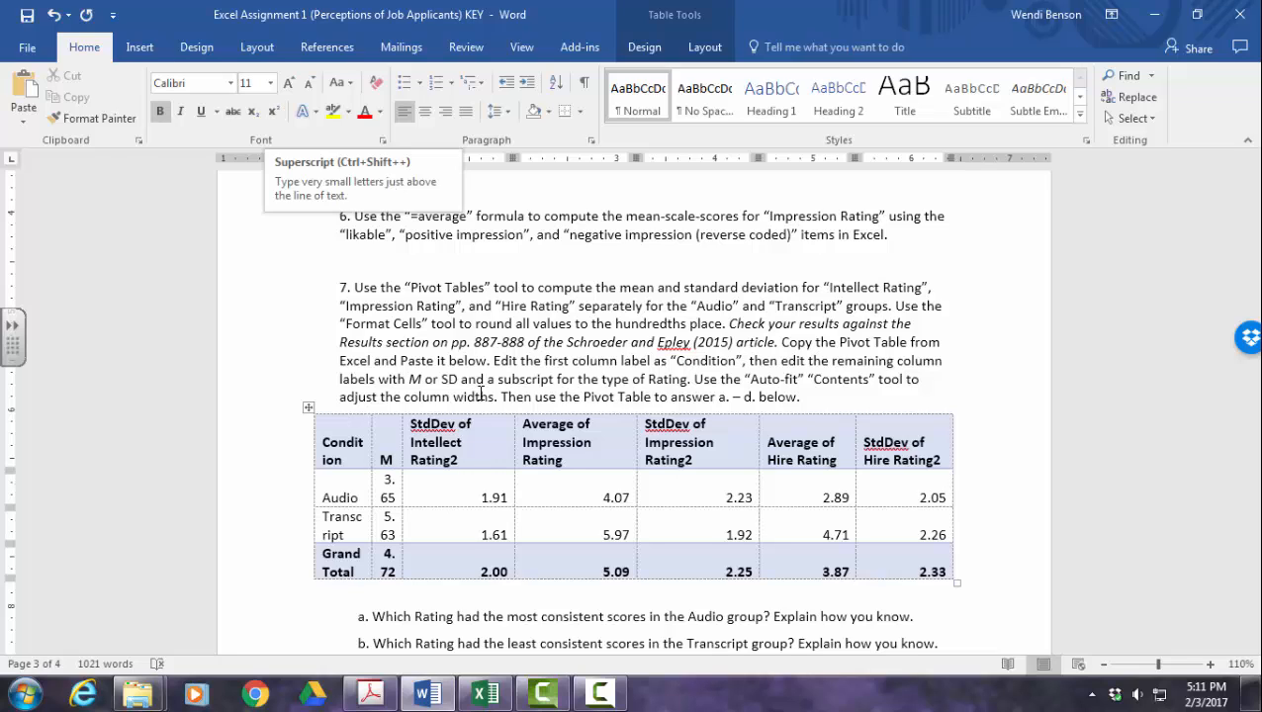
type("Intellect")
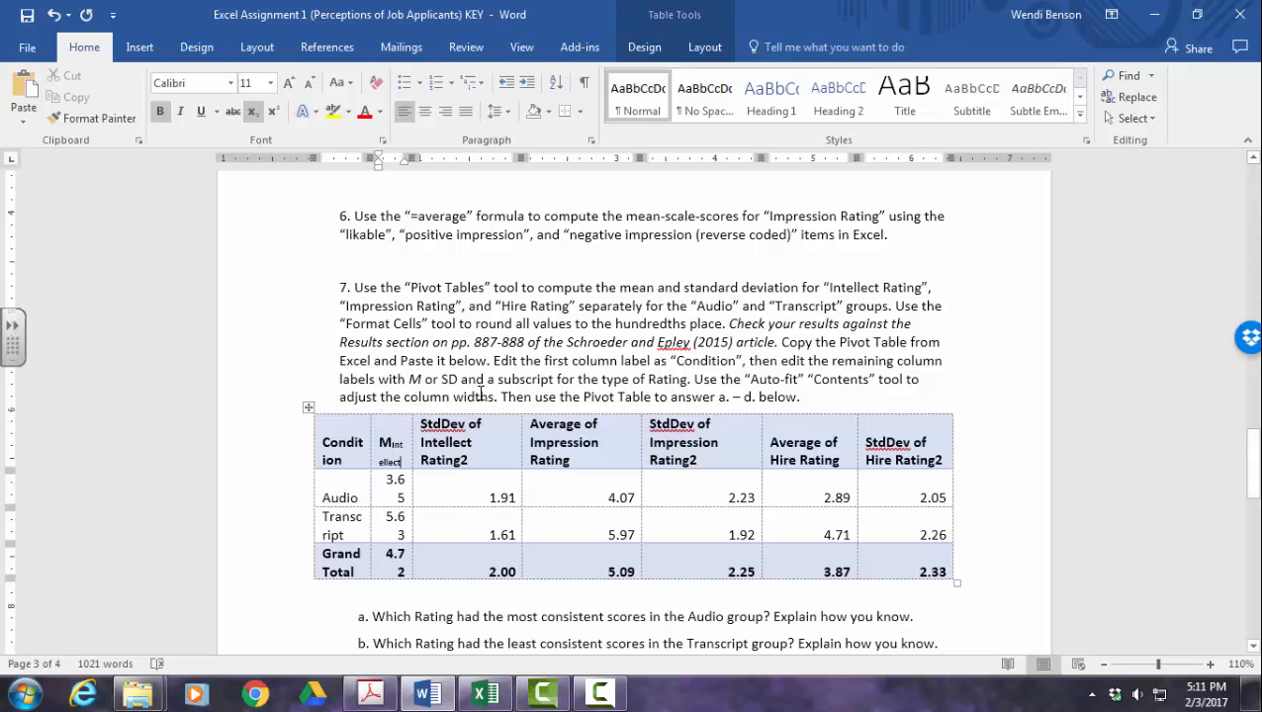
- Copy the M Intellect label over the "StdDev of Intellect Rating2" header and change its "M" to "SD"
key("shift+Left")
key("shift+Left")
key("shift+Left")
key("shift+Left")
key("shift+Left")
key("shift+Left")
key("shift+Left")
key("shift+Left")
key("shift+Left")
key("shift+Left")
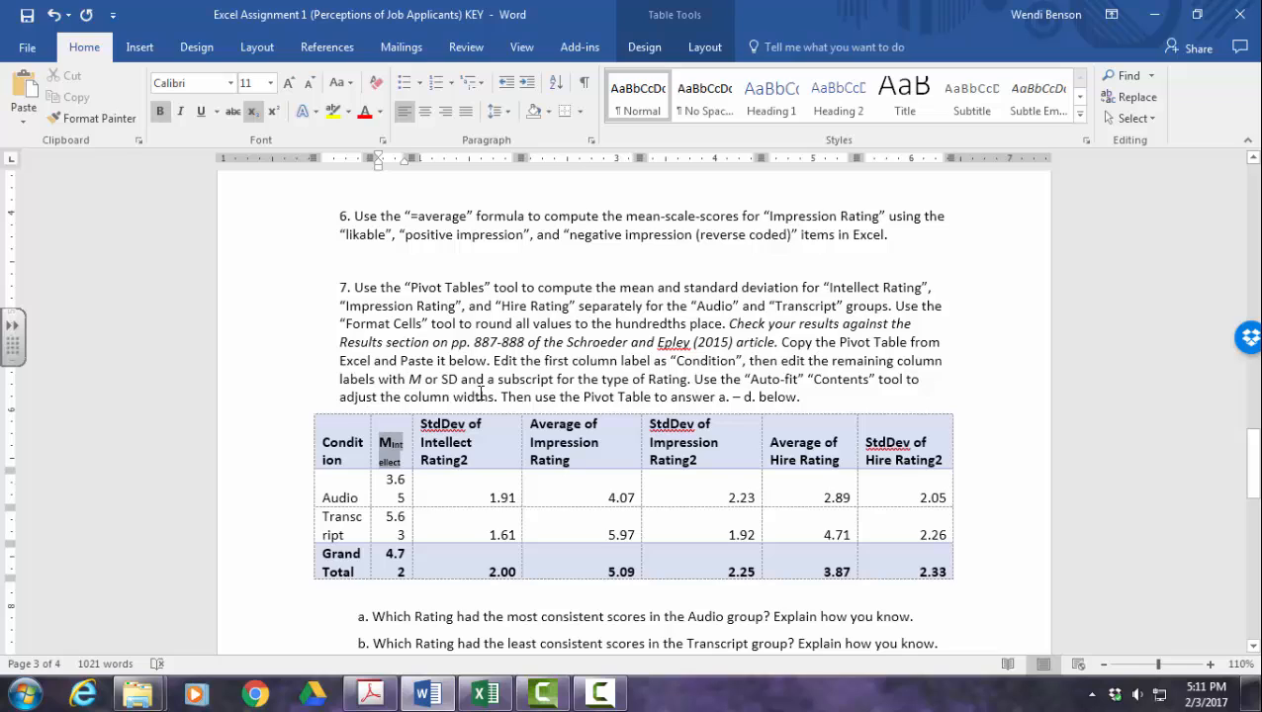
left_click_drag(468, 460, 421, 425)
key("ctrl+v")
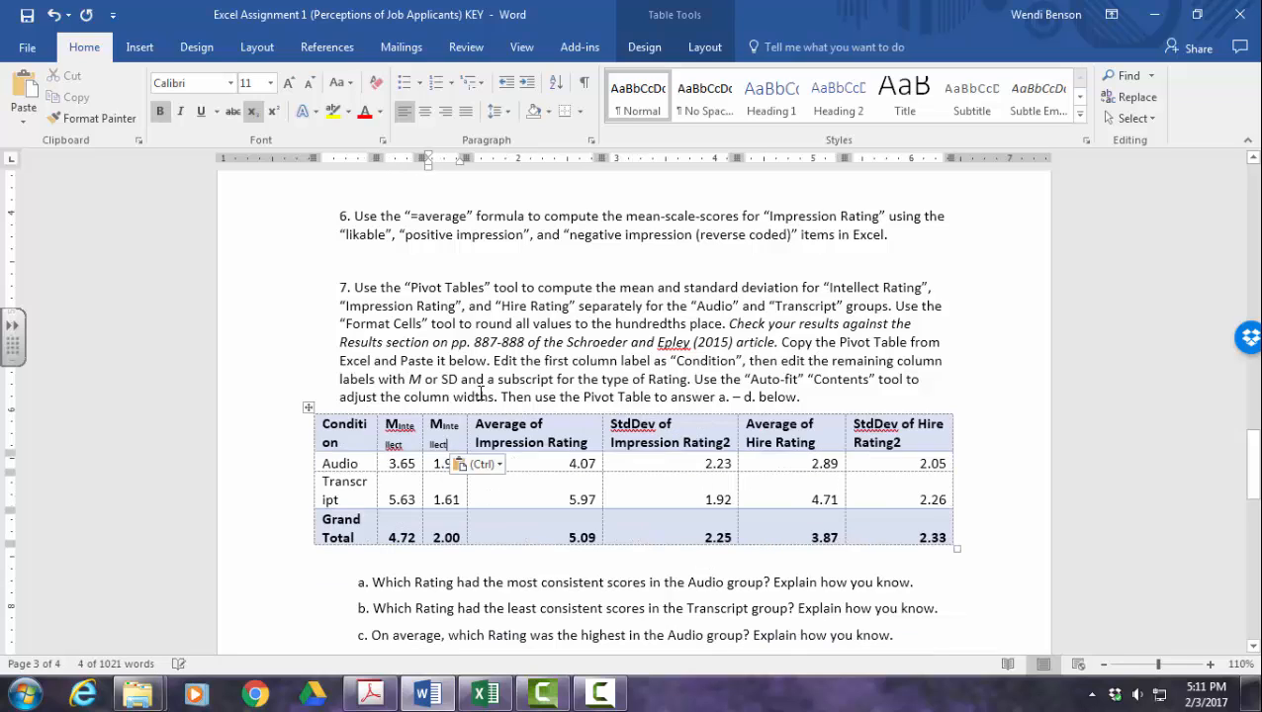
double_click(432, 424)
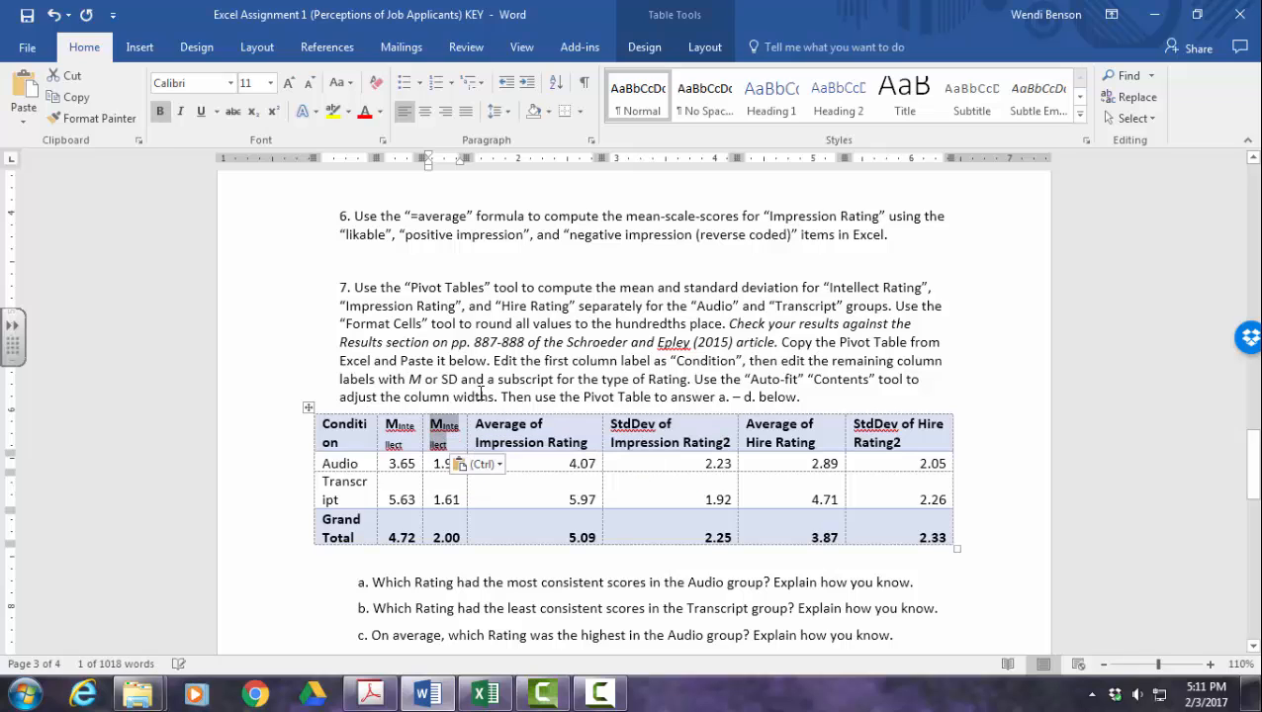
left_click(443, 424)
key("BackSpace")
type("SD")
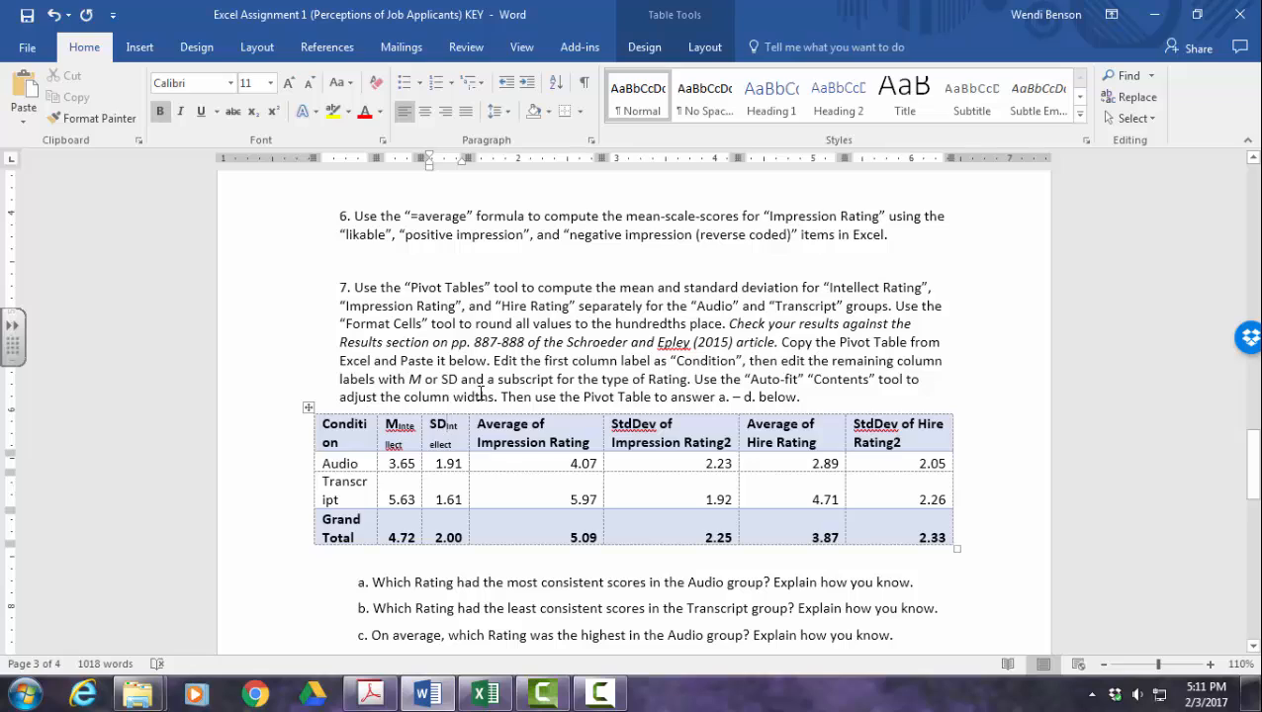
- Replace the "Average of Impression Rating" header with "M" followed by "Impression" in subscript, without a space between them
key("Tab")
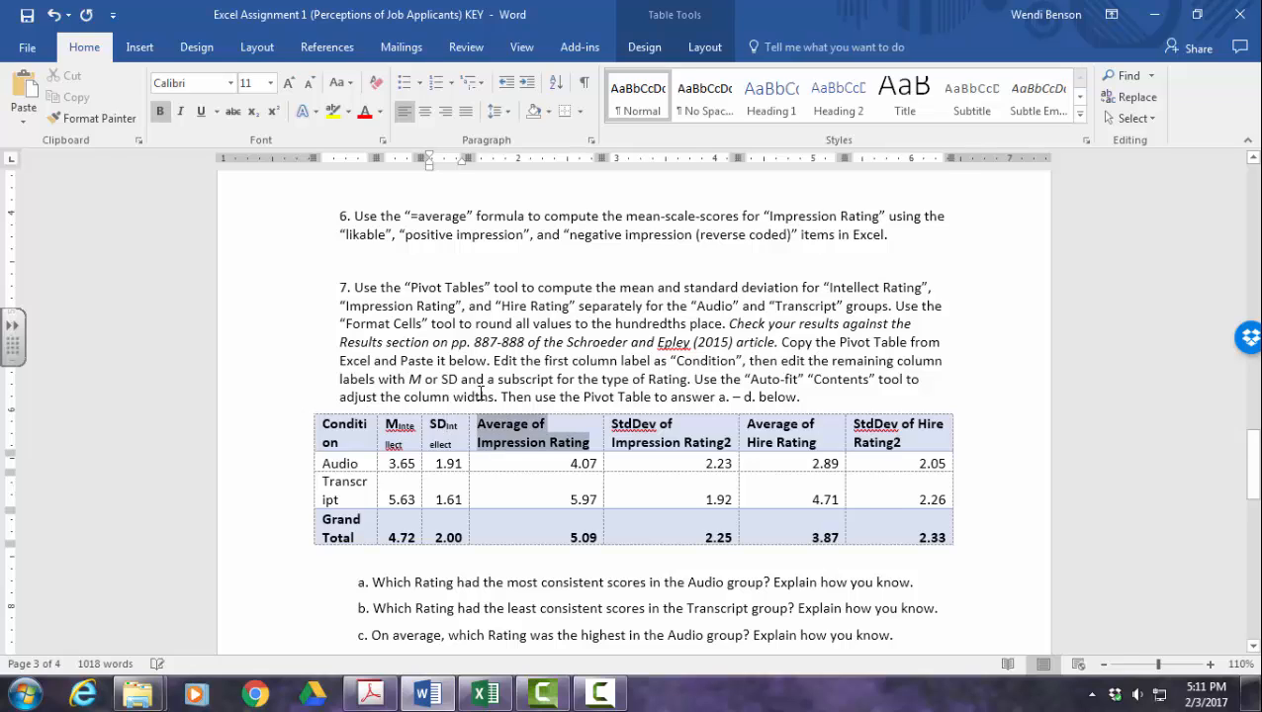
key("Right")
key("Left")
key("Left")
key("Left")
key("Left")
key("Left")
key("Left")
key("Left")
key("shift+Left")
key("shift+Left")
key("shift+Left")
key("shift+Left")
key("shift+Left")
key("shift+Left")
key("shift+Left")
key("shift+Left")
key("shift+Left")
key("shift+Left")
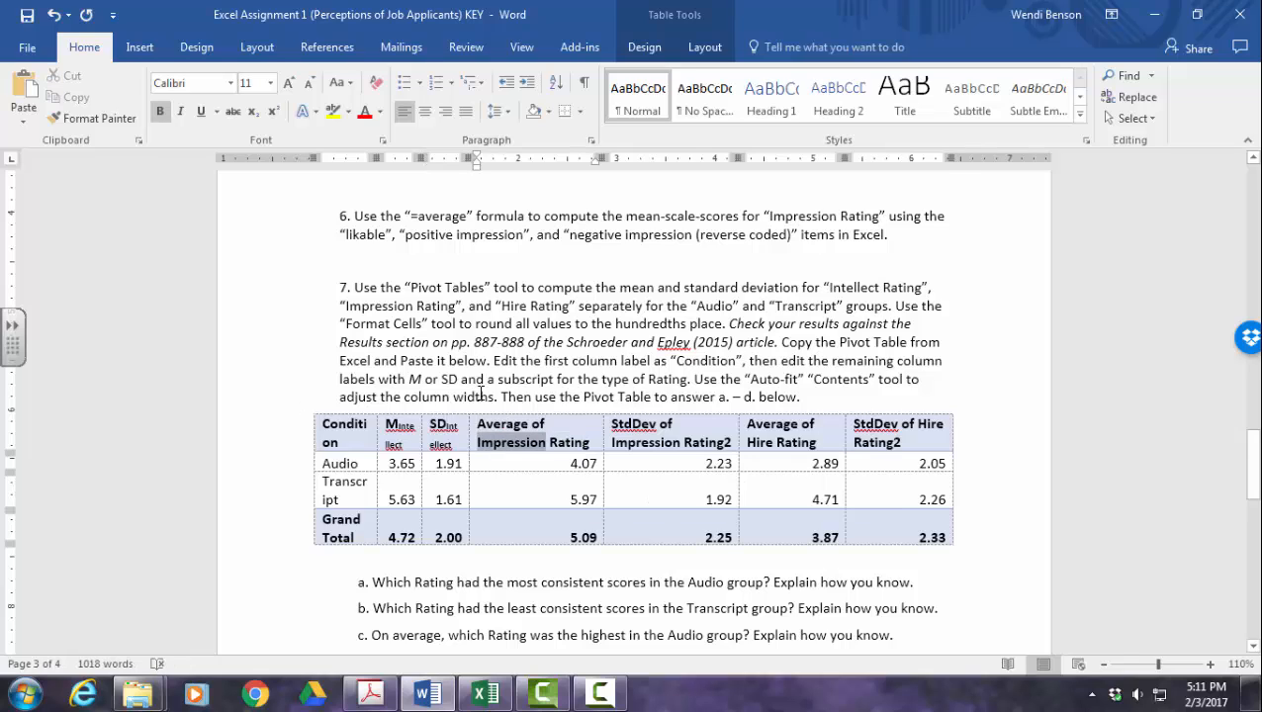
key("Delete")
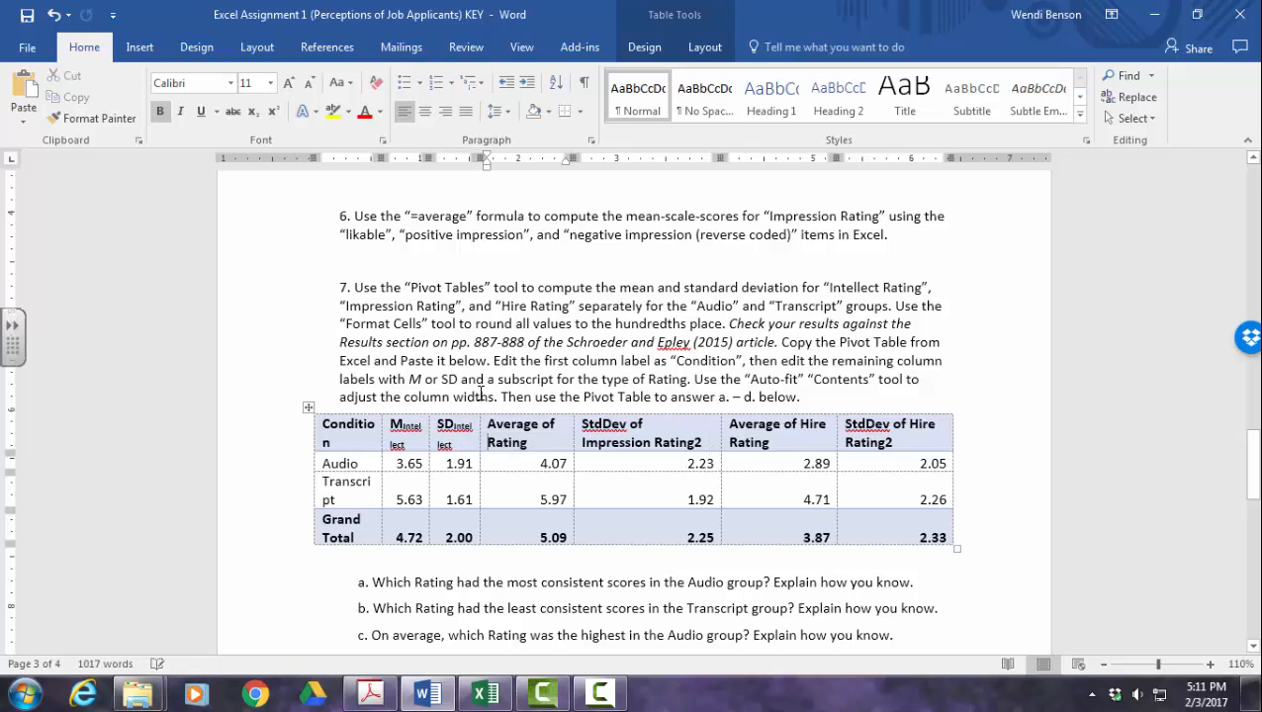
left_click_drag(527, 443, 485, 425)
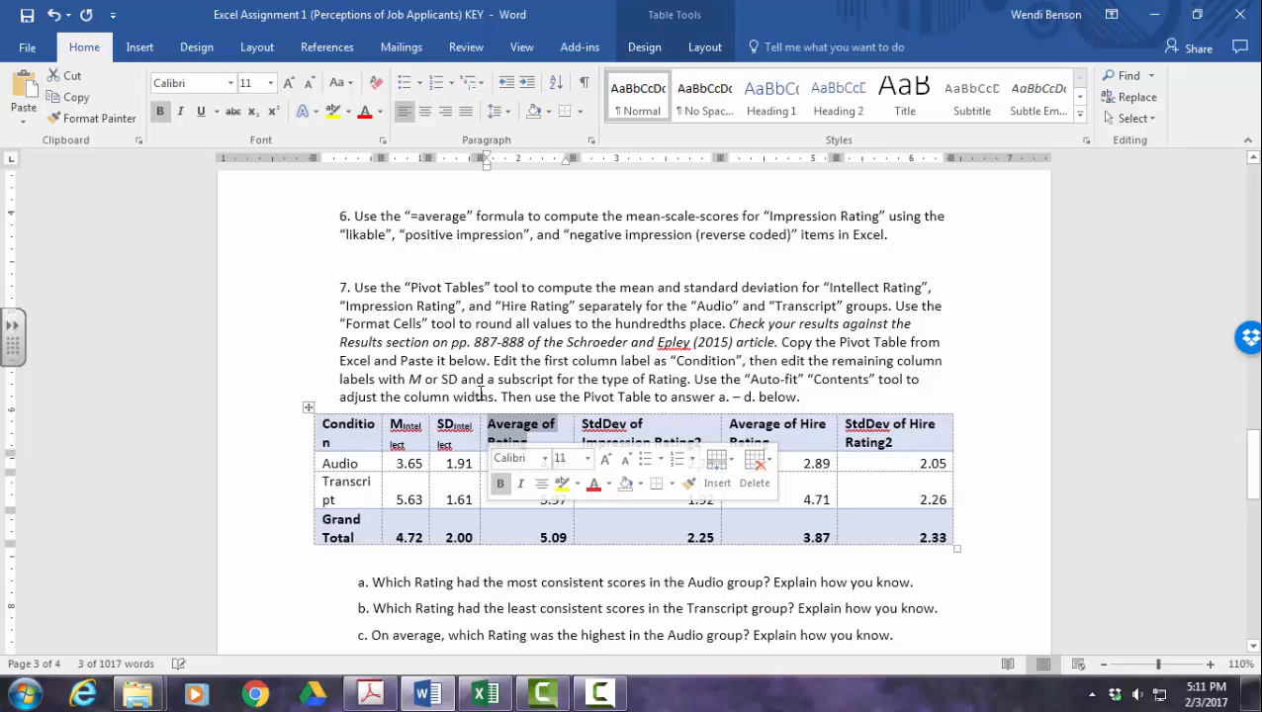
type("M")
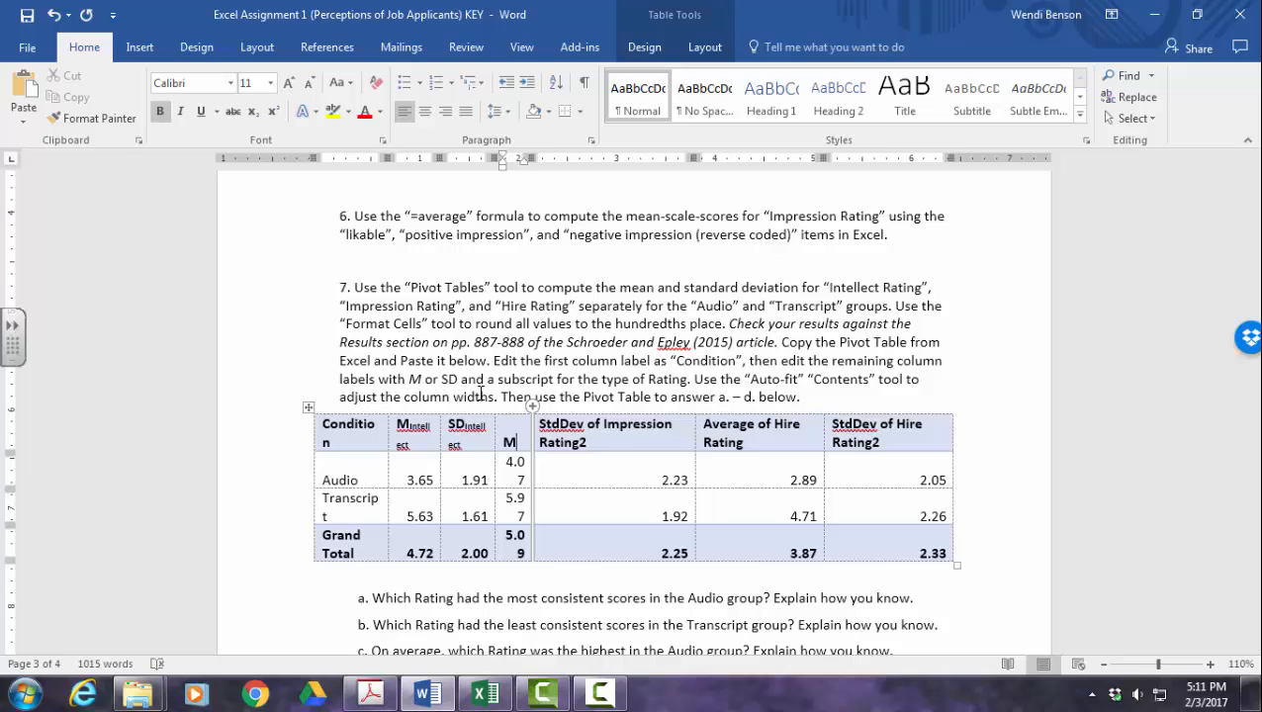
type("Impression")
key("ctrl+shift+Left")
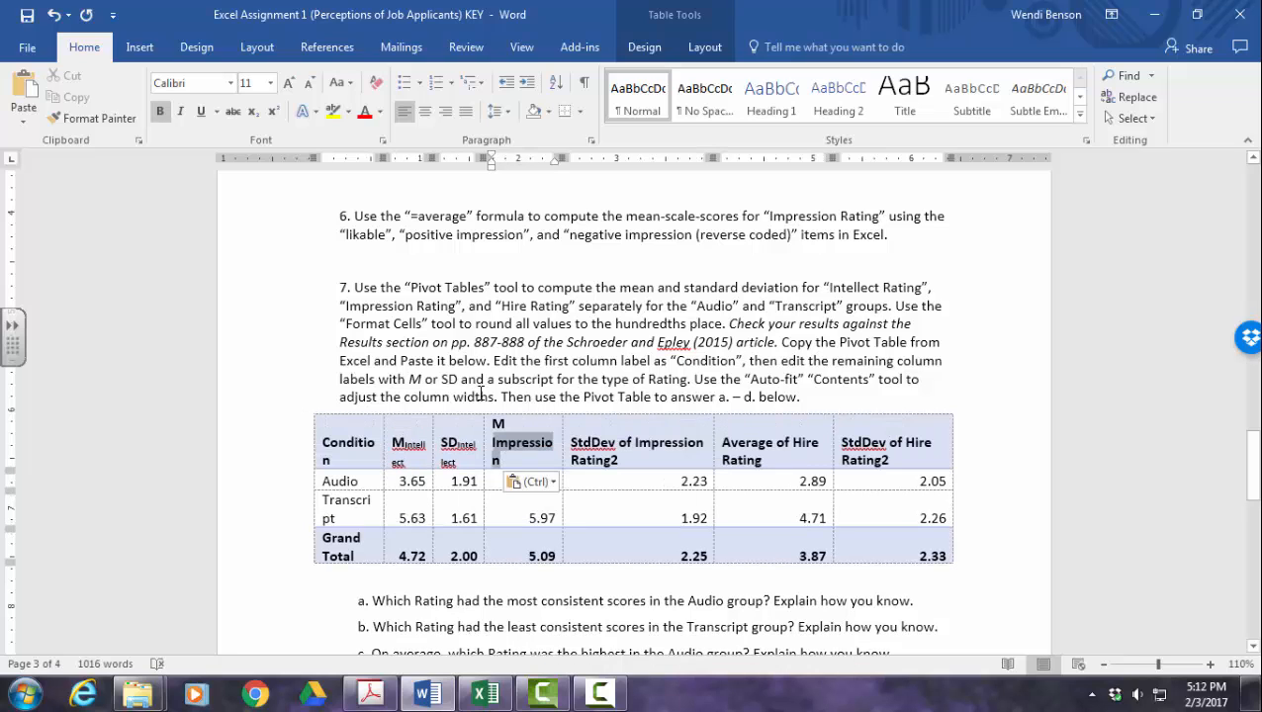
key("ctrl+equal")
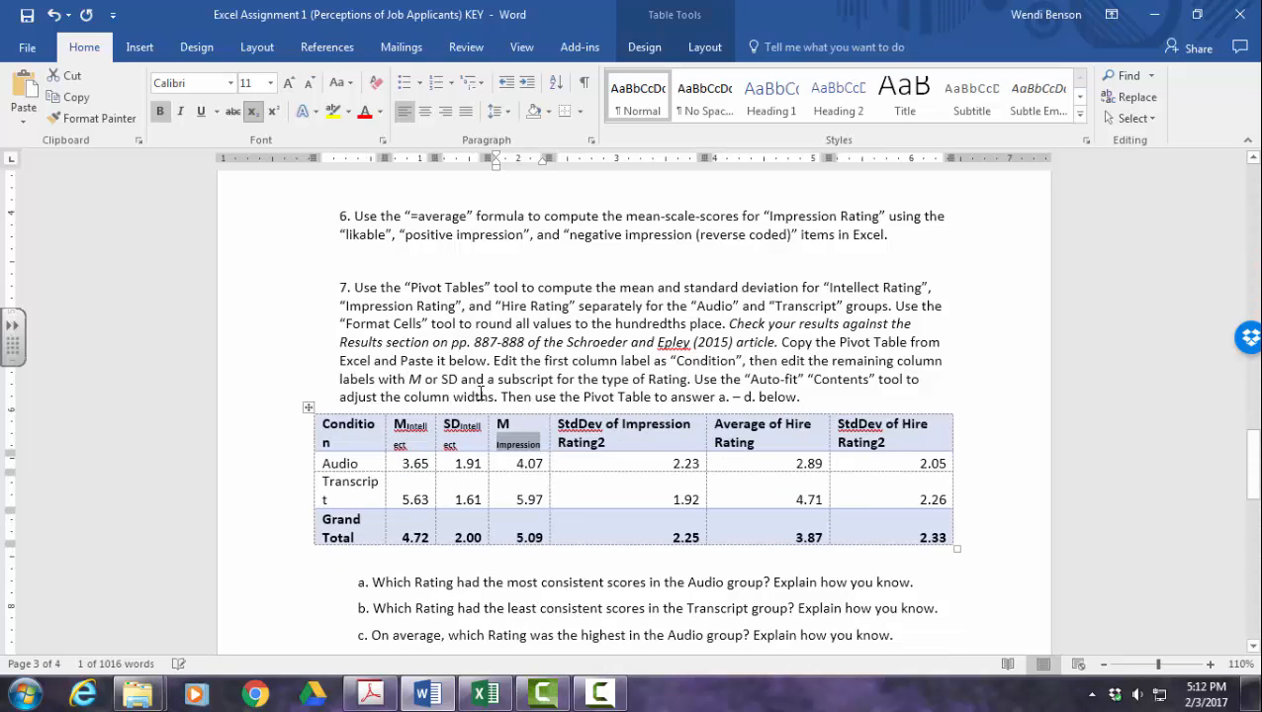
left_click(482, 395)
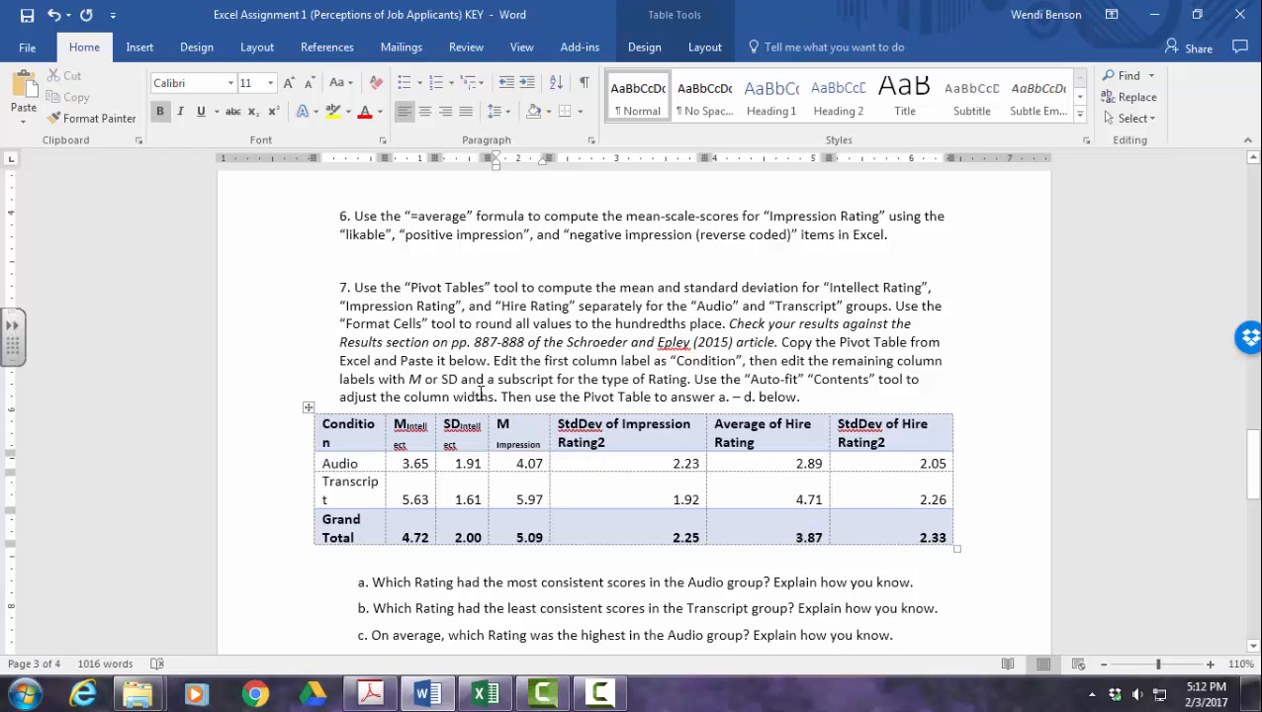
key("Delete")
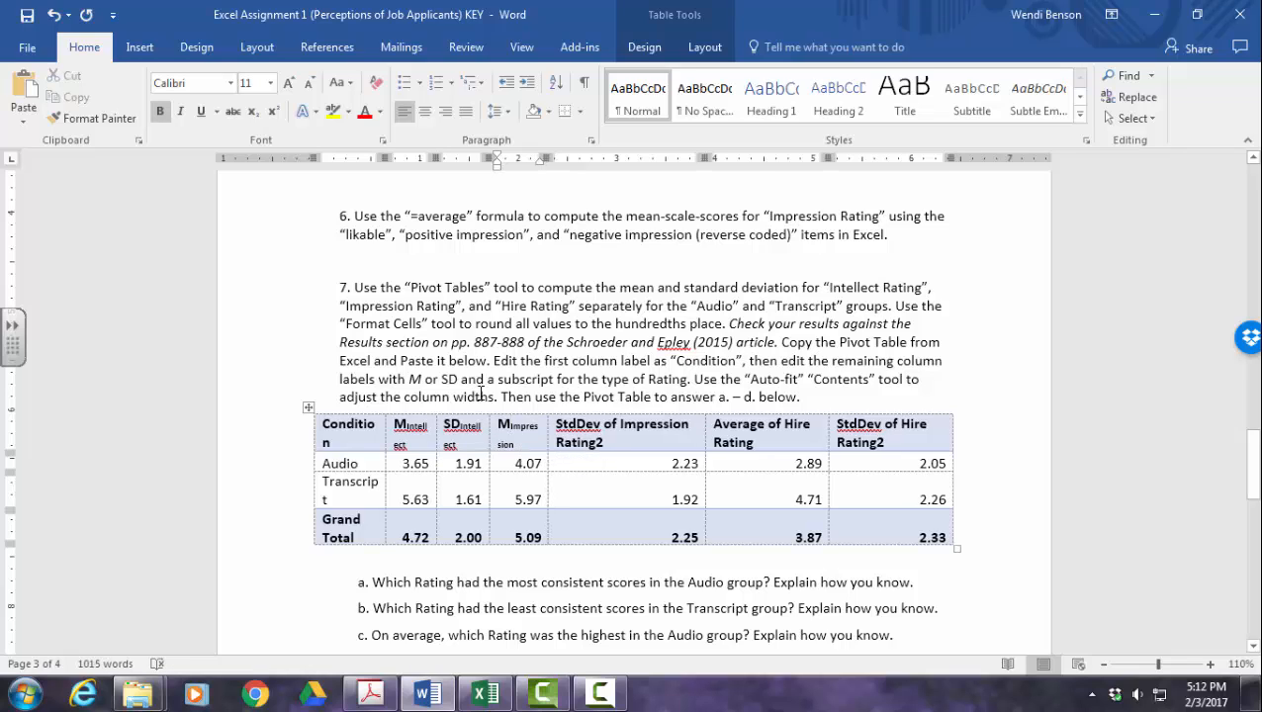
- Copy the M Impression label over the "StdDev of Impression Rating2" header
key("ctrl+shift+Left")
key("ctrl+c")
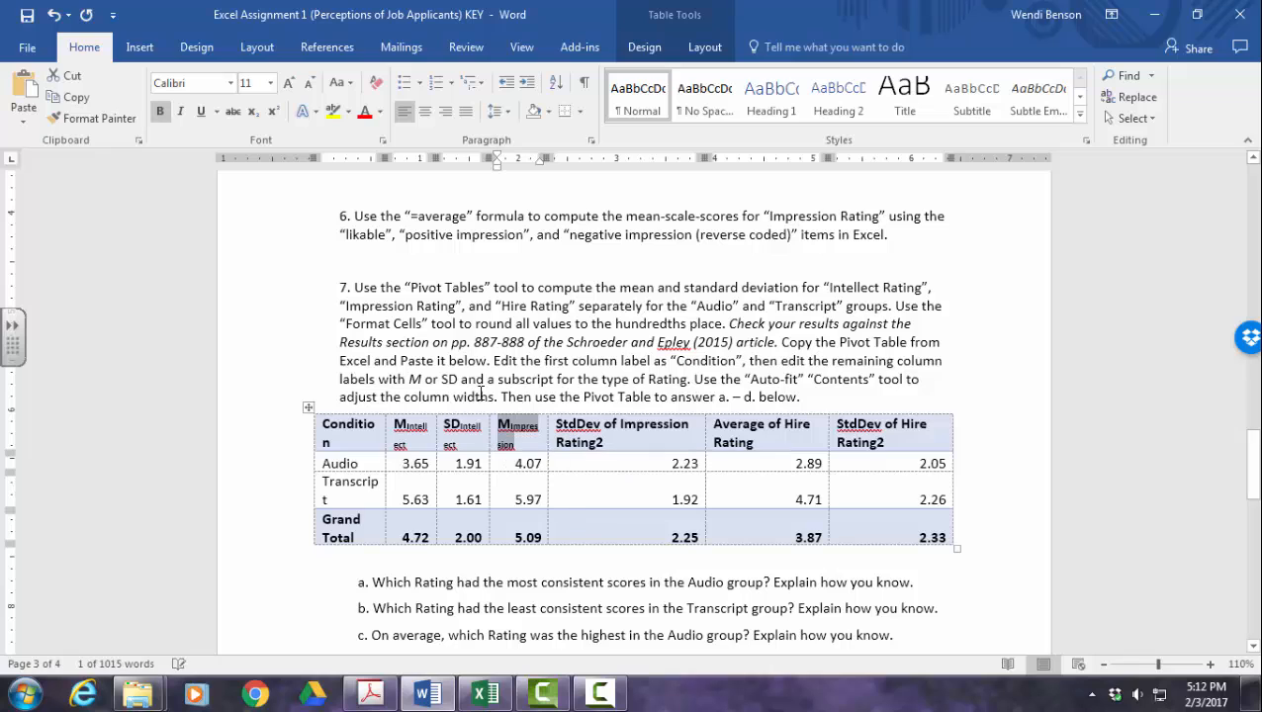
key("Tab")
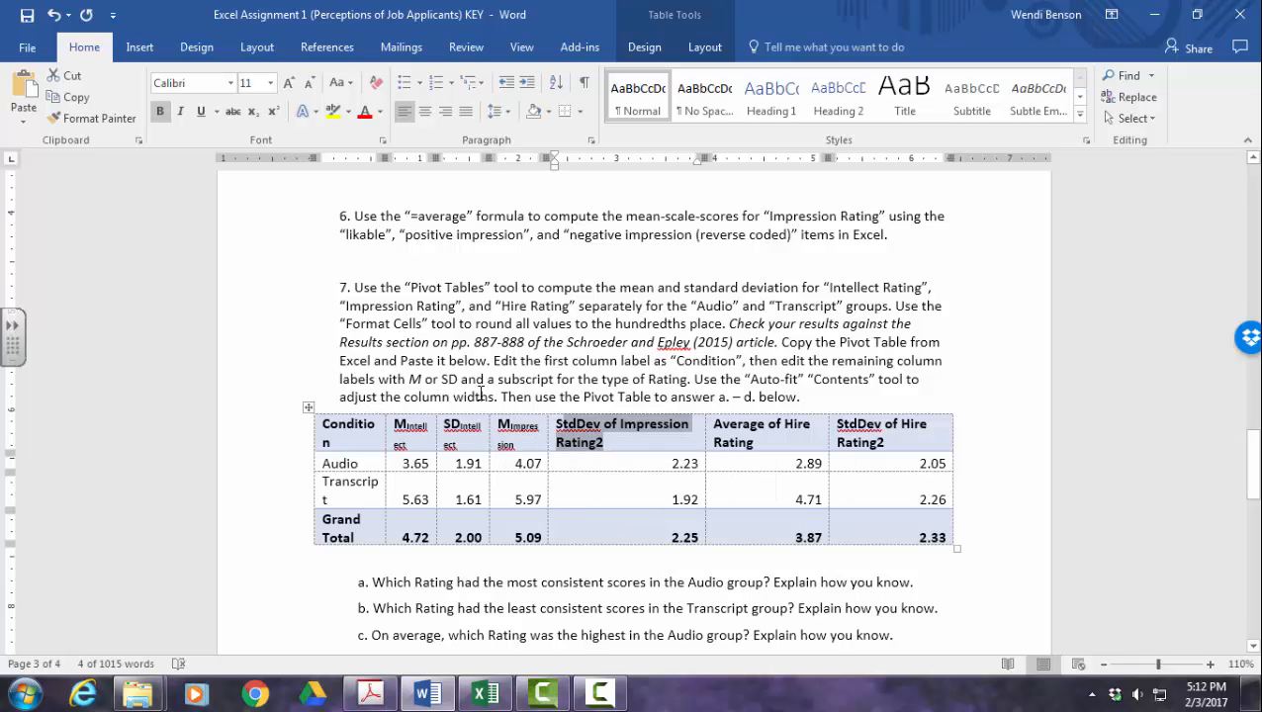
key("ctrl+v")
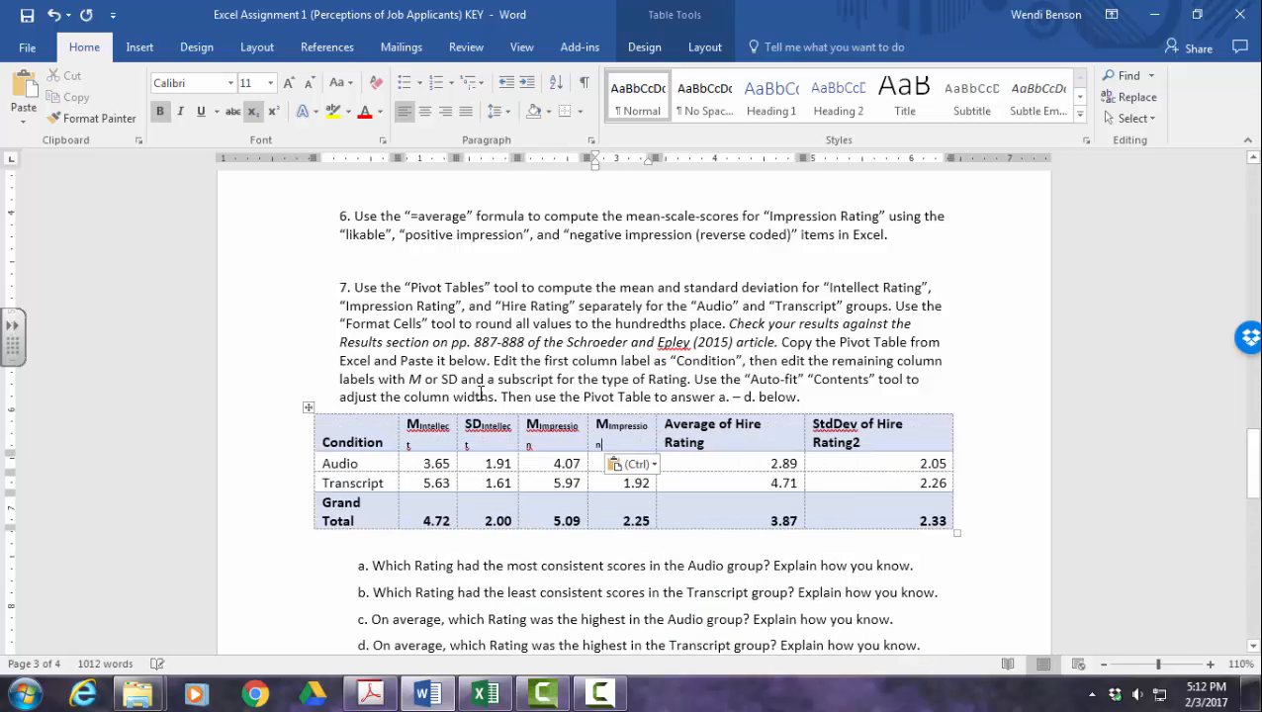
- Change the "M" of the copied Impression label to "SD" in normal, non-subscript text
key("ctrl+shift+Left")
key("Left")
key("Delete")
type("SD")
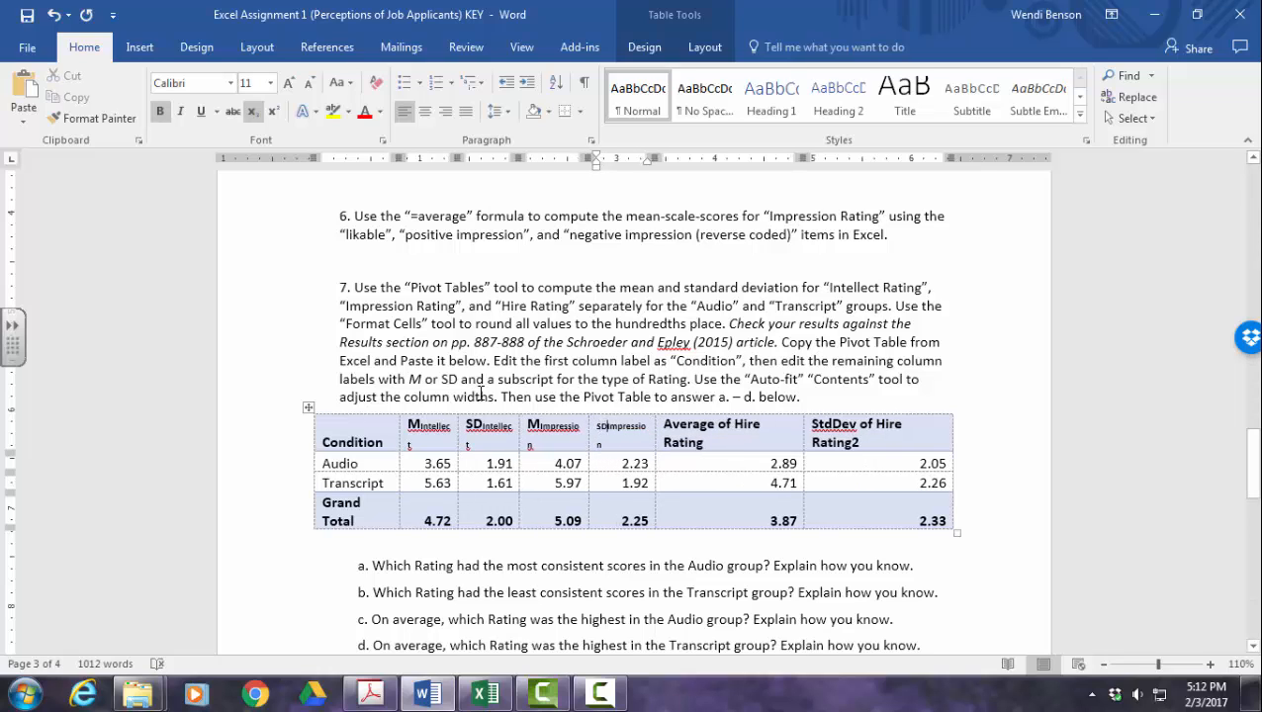
key("Left")
key("Left")
key("shift+Right")
key("shift+Right")
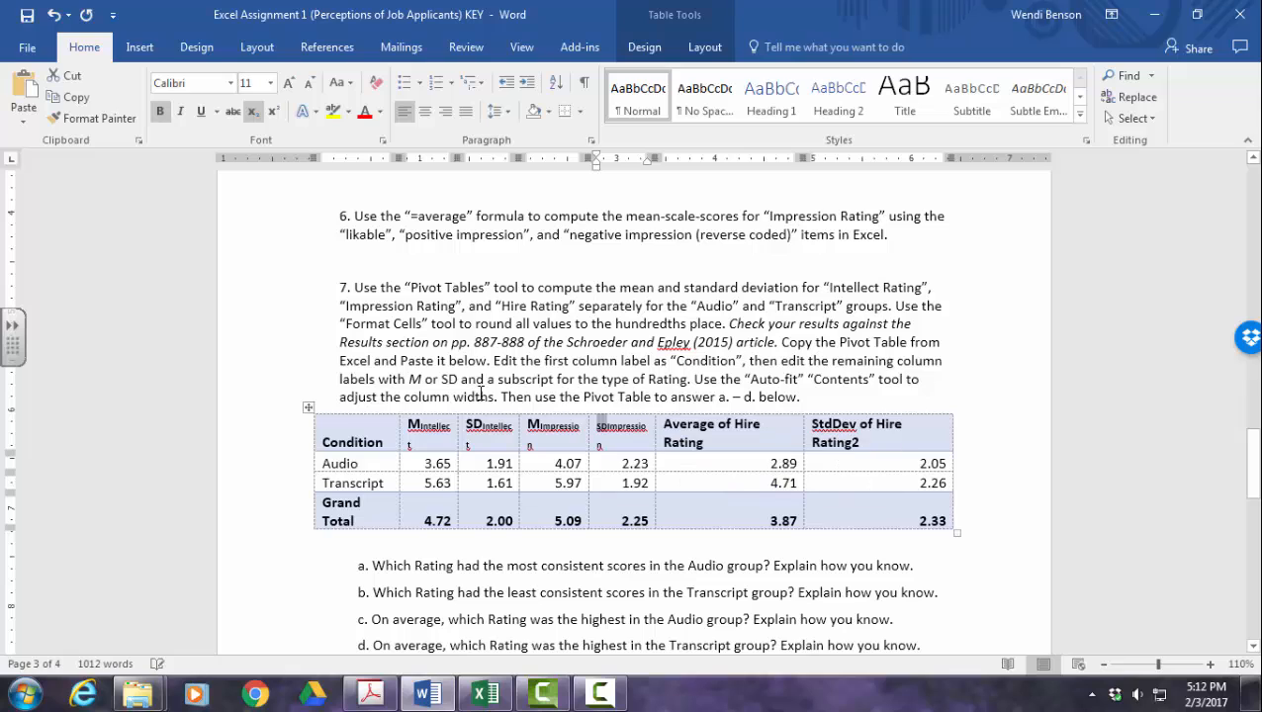
key("ctrl+equal")
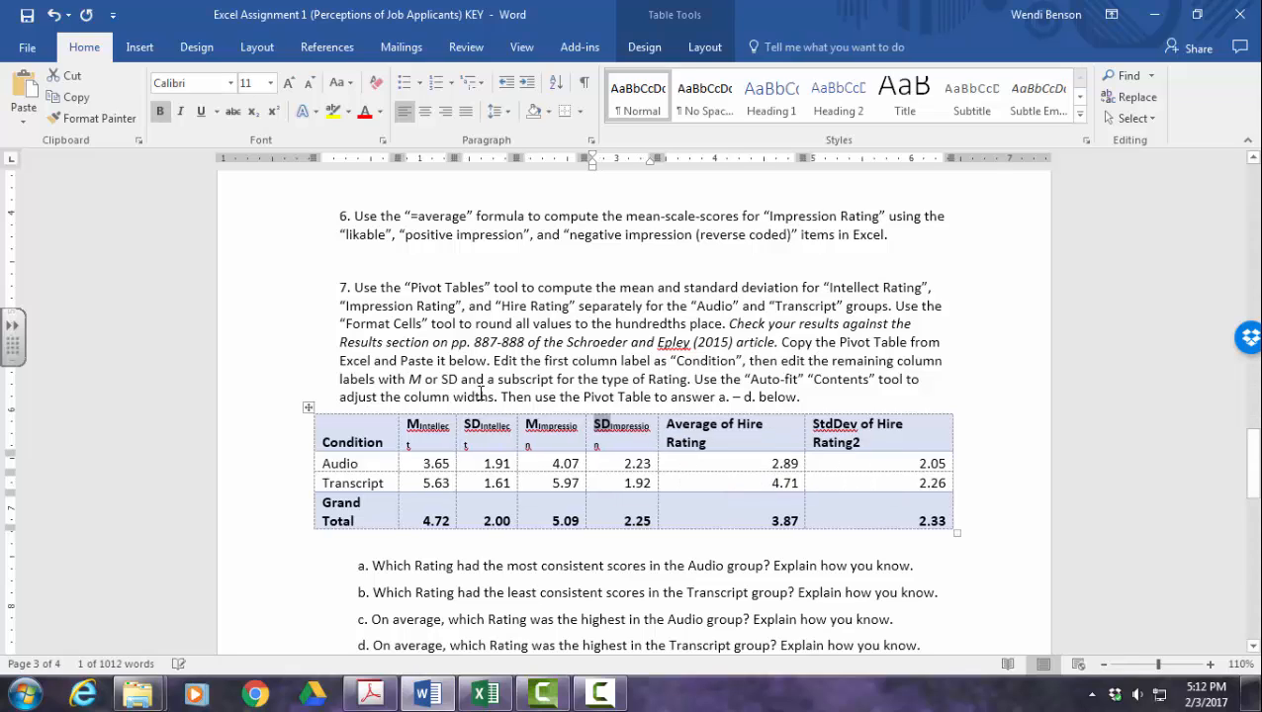
- Replace the "Average of Hire Rating" header with "M" followed by "Hire" in subscript
key("Tab")
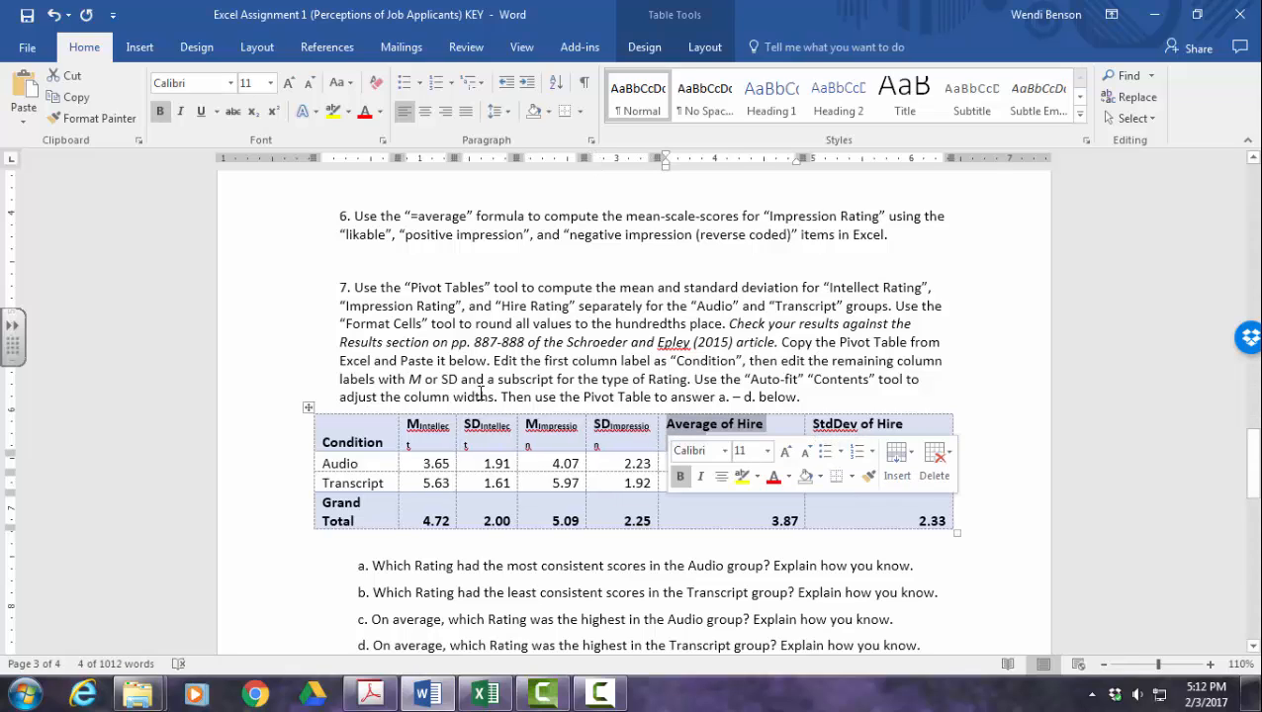
type("M")
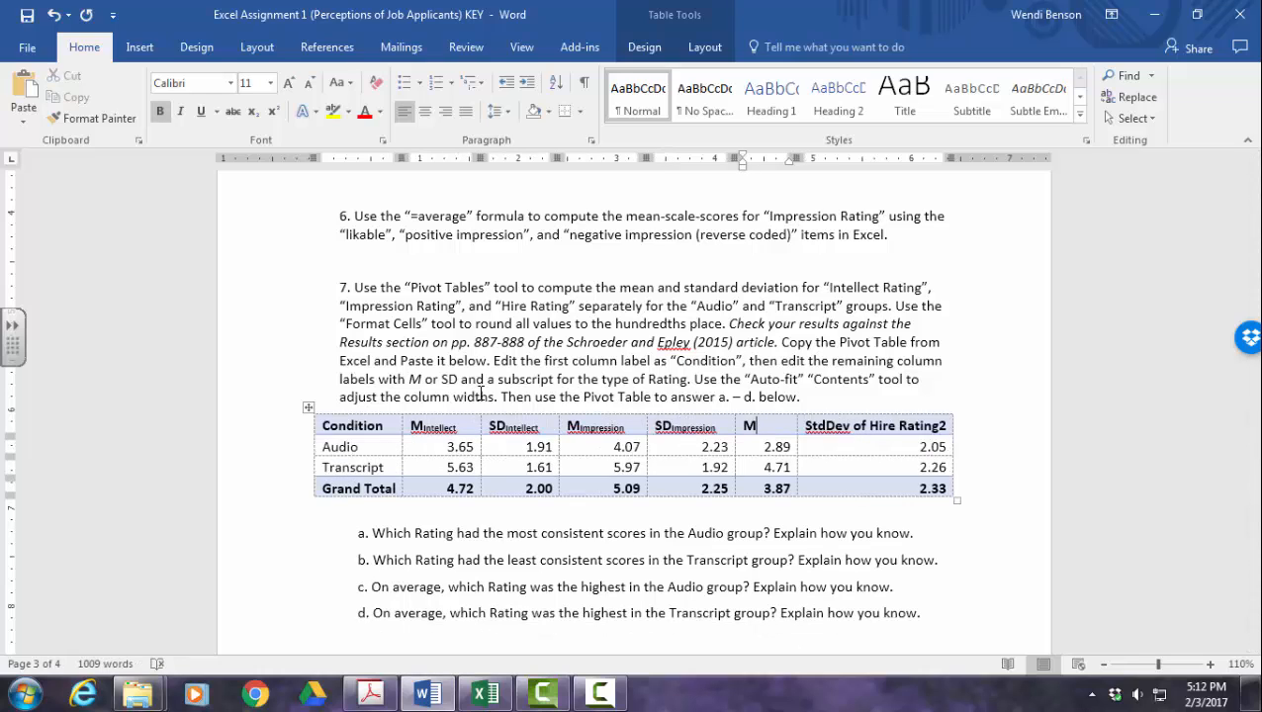
key("ctrl+equal")
type("Hire")
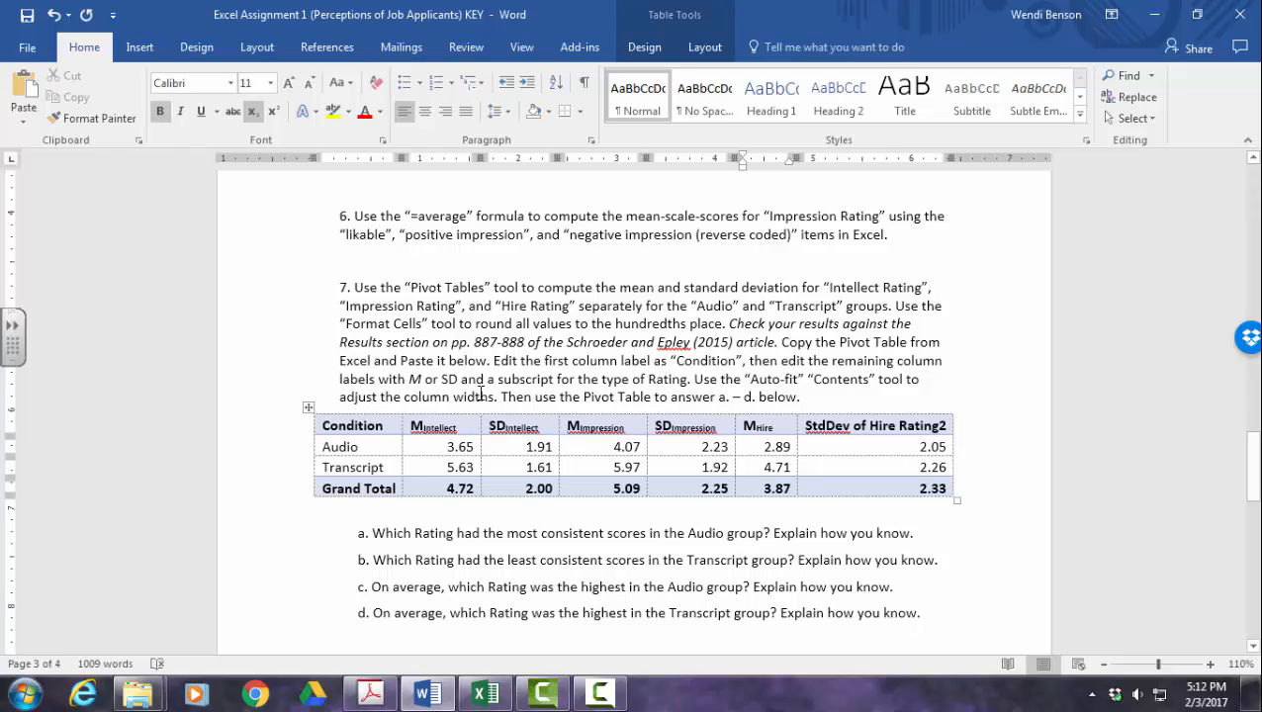
- Replace the "StdDev of Hire Rating2" header with a copy of the M Hire label and change its "M" to "SD"
key("ctrl+shift+Left")
key("ctrl+shift+Left")
key("ctrl+shift+Left")
key("ctrl+shift+Left")
key("Delete")
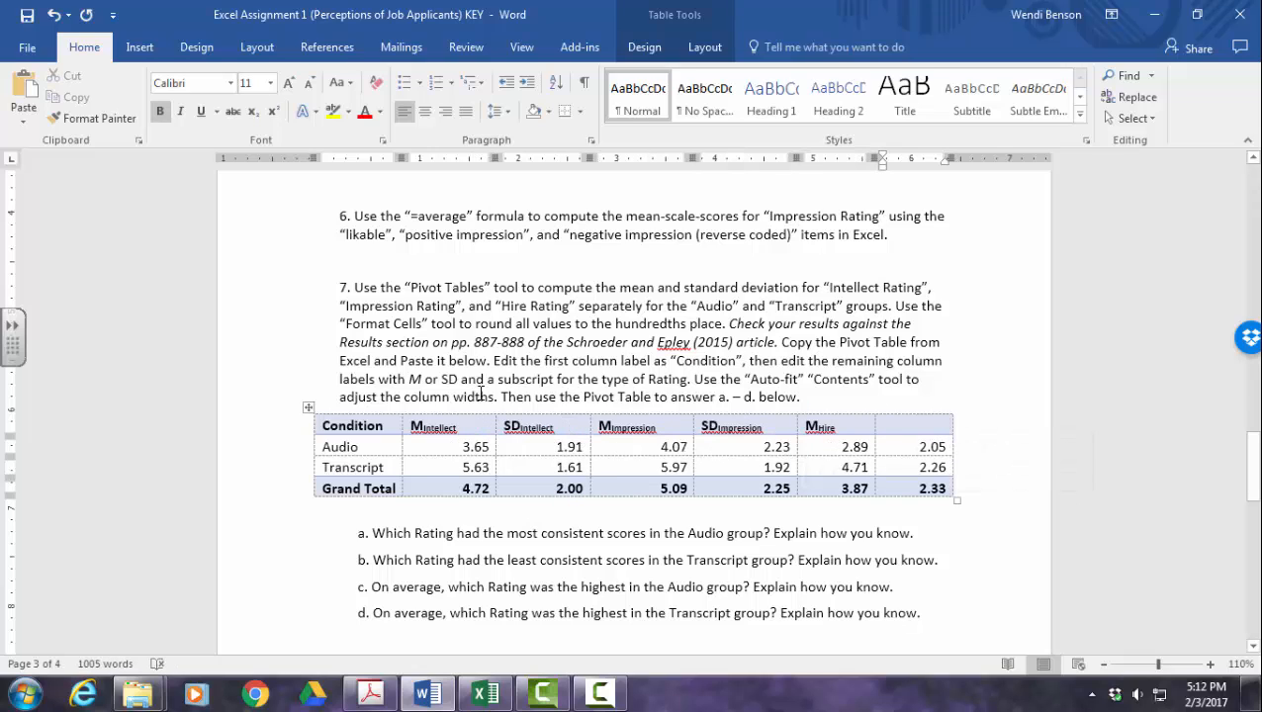
key("ctrl+shift+Left")
key("ctrl+c")
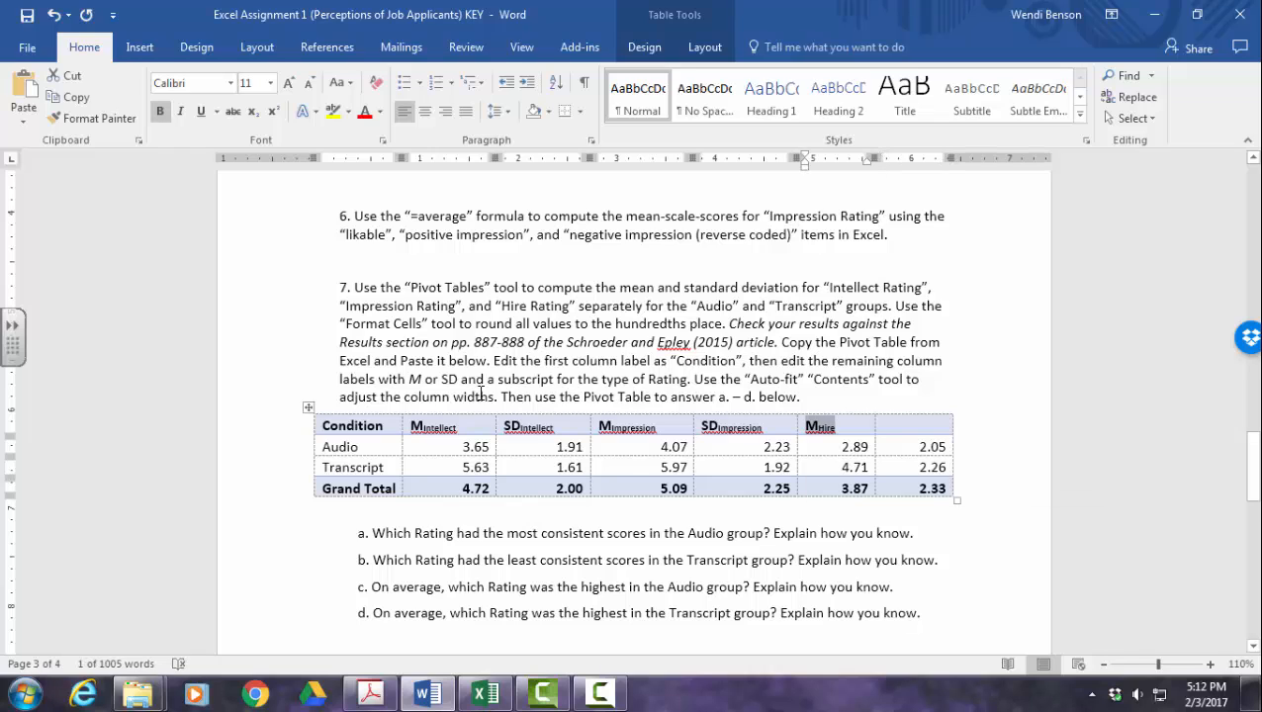
key("Tab")
key("ctrl+v")
key("ctrl+v")
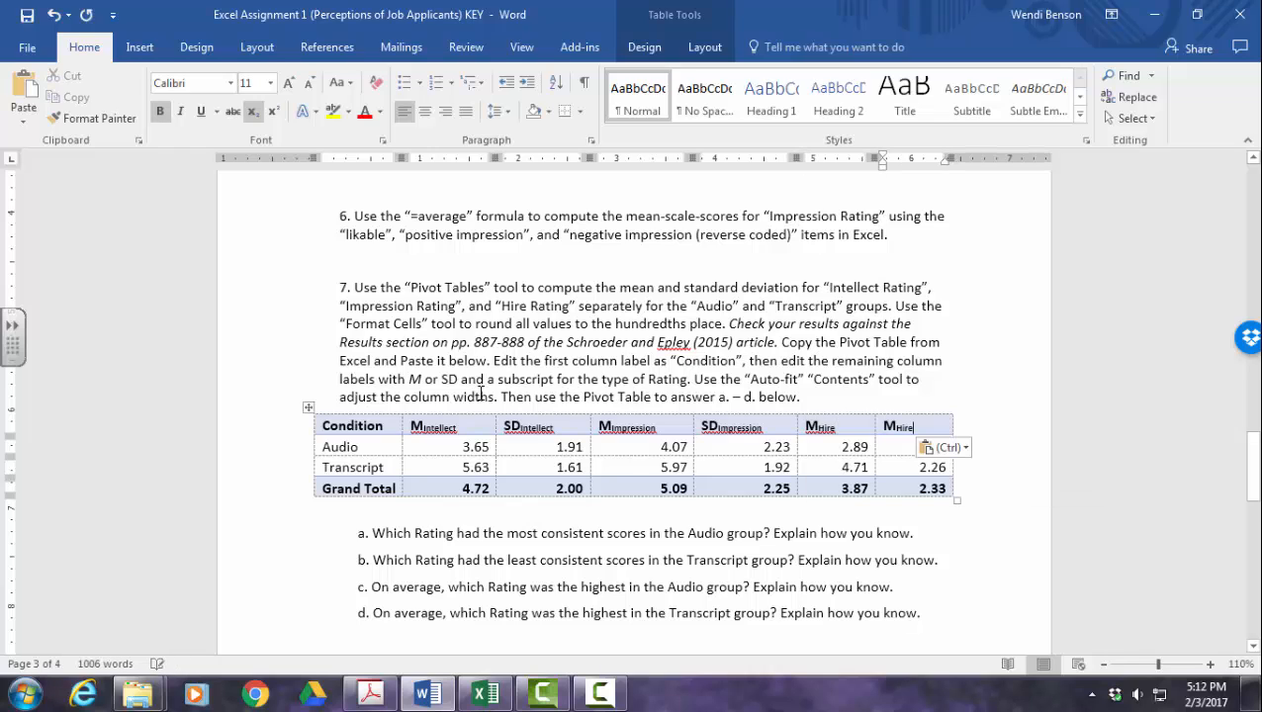
left_click_drag(895, 426, 882, 426)
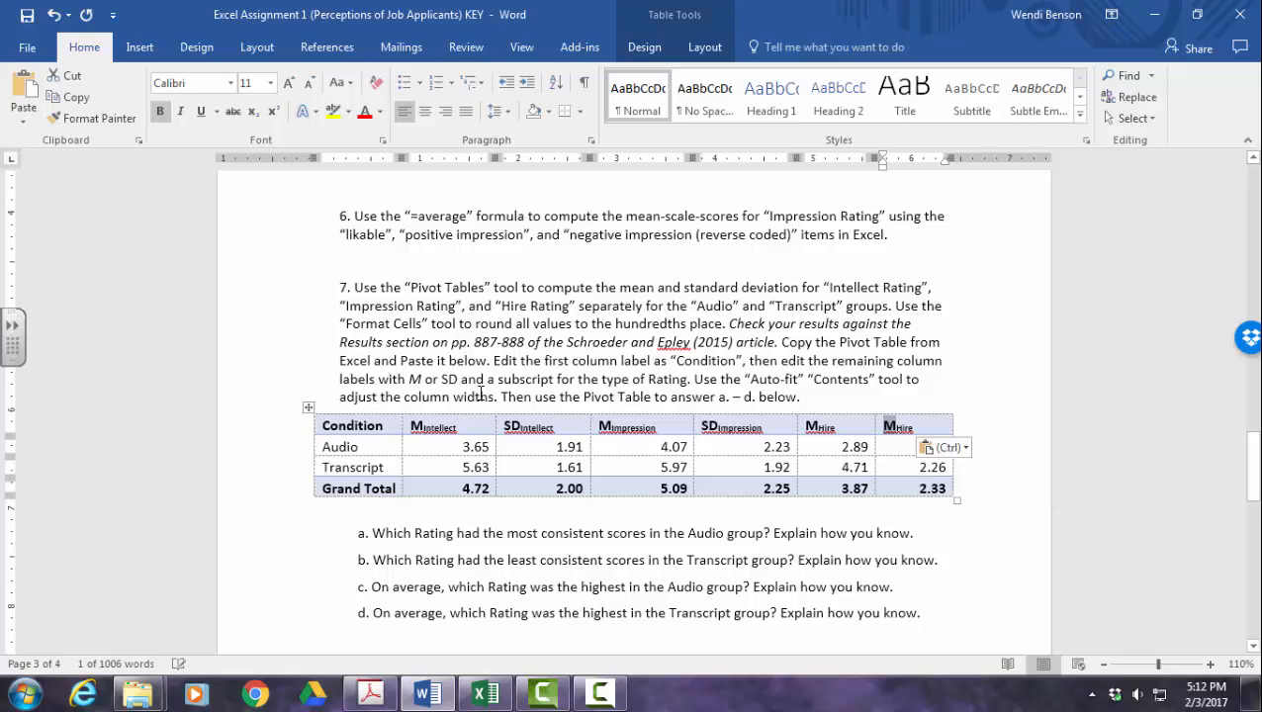
type("SD")
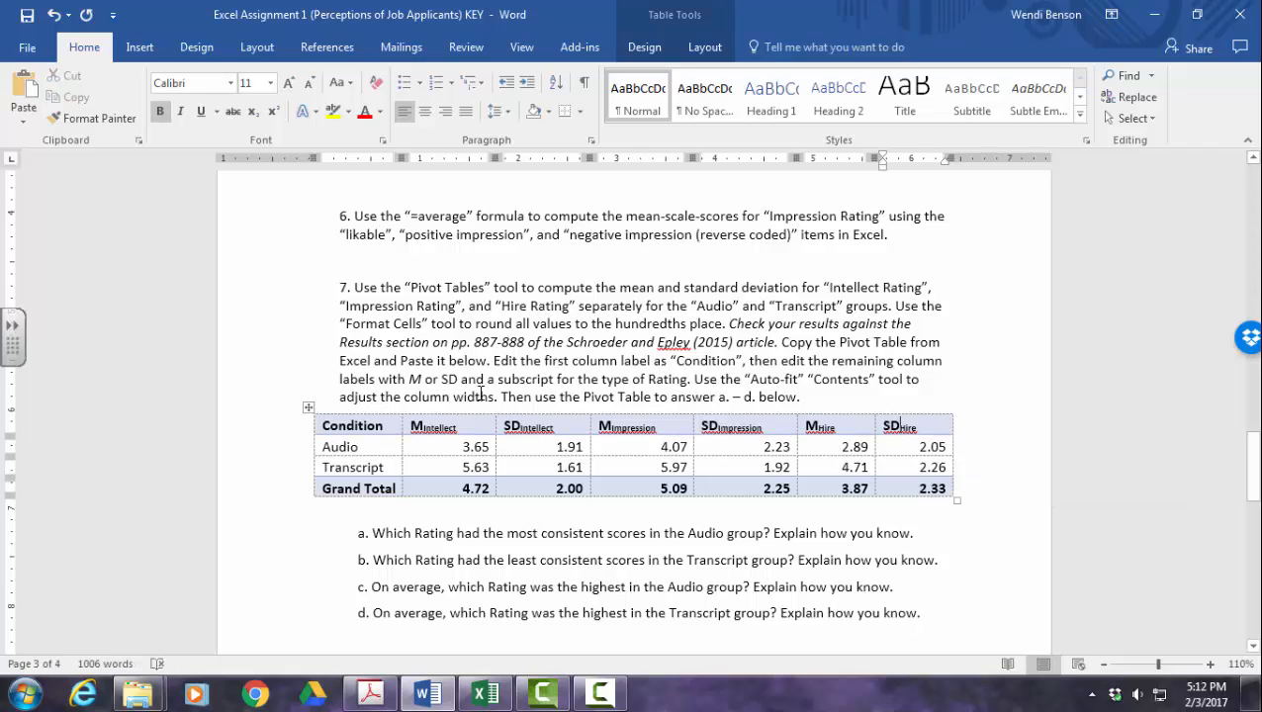
- Fit the whole table's columns with AutoFit Contents and shift the table rightward on the page
left_click(309, 408)
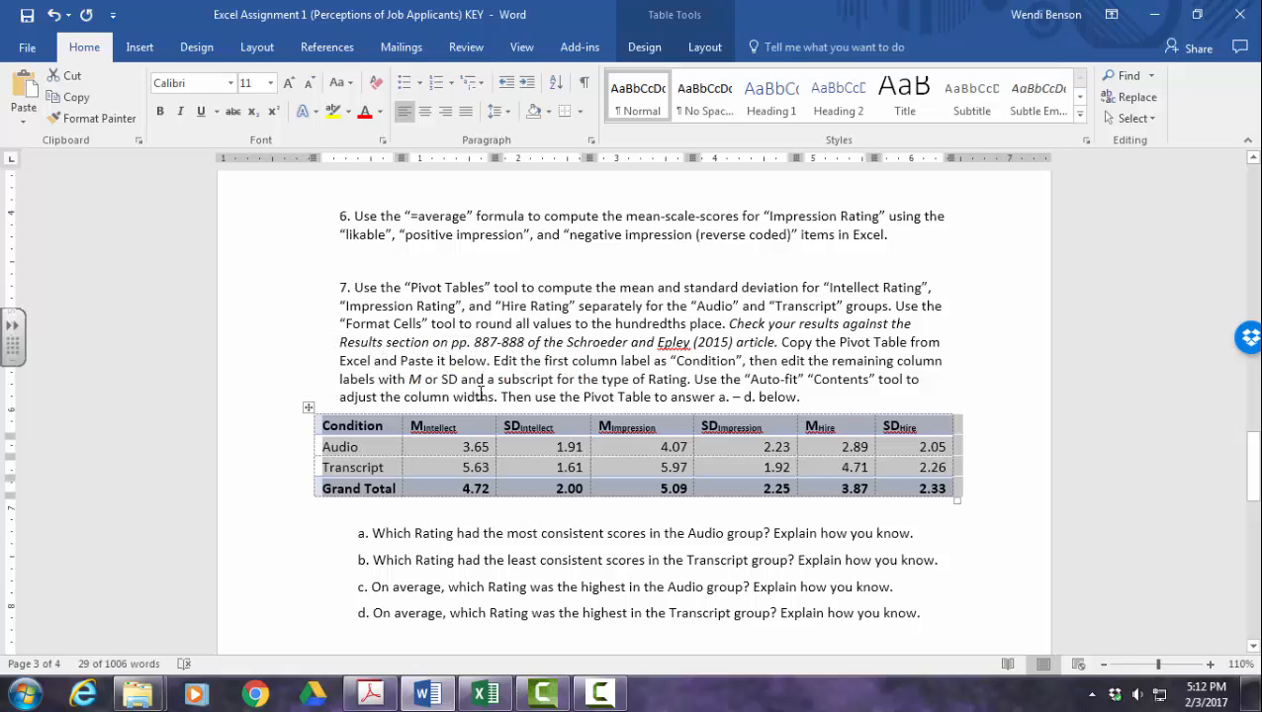
left_click(704, 46)
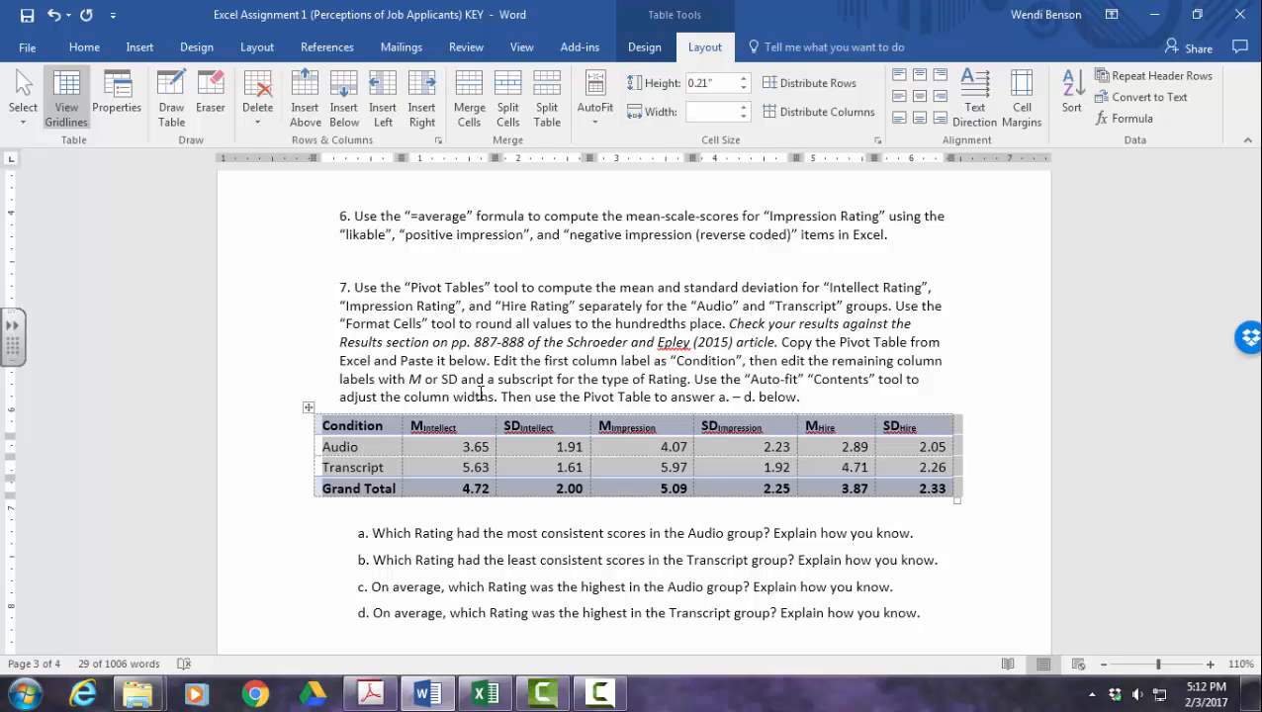
left_click(594, 106)
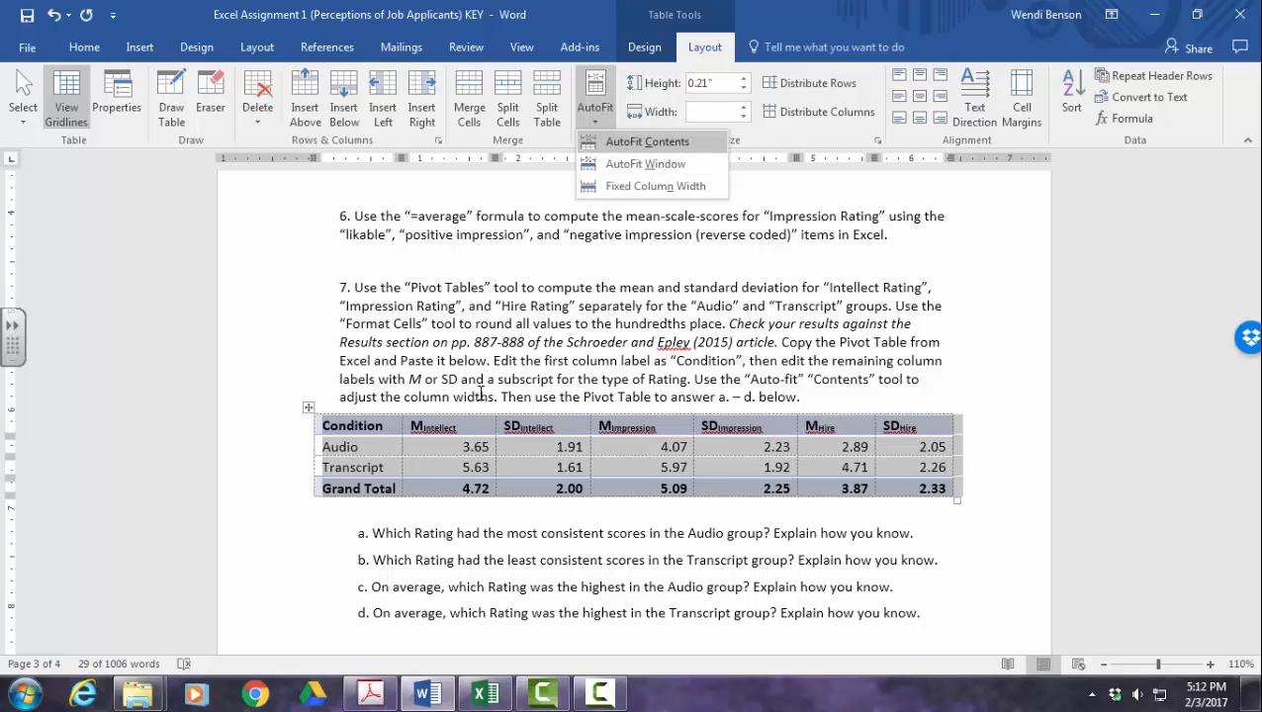
left_click(647, 141)
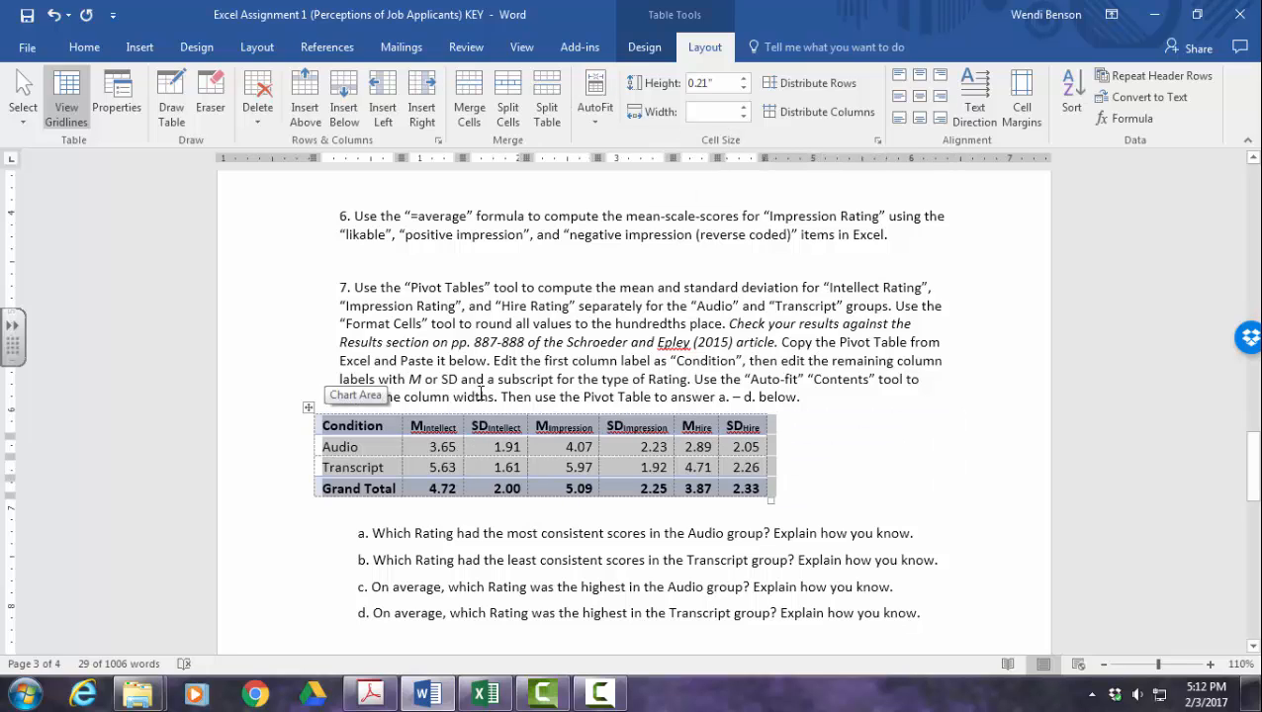
left_click_drag(309, 407, 356, 405)
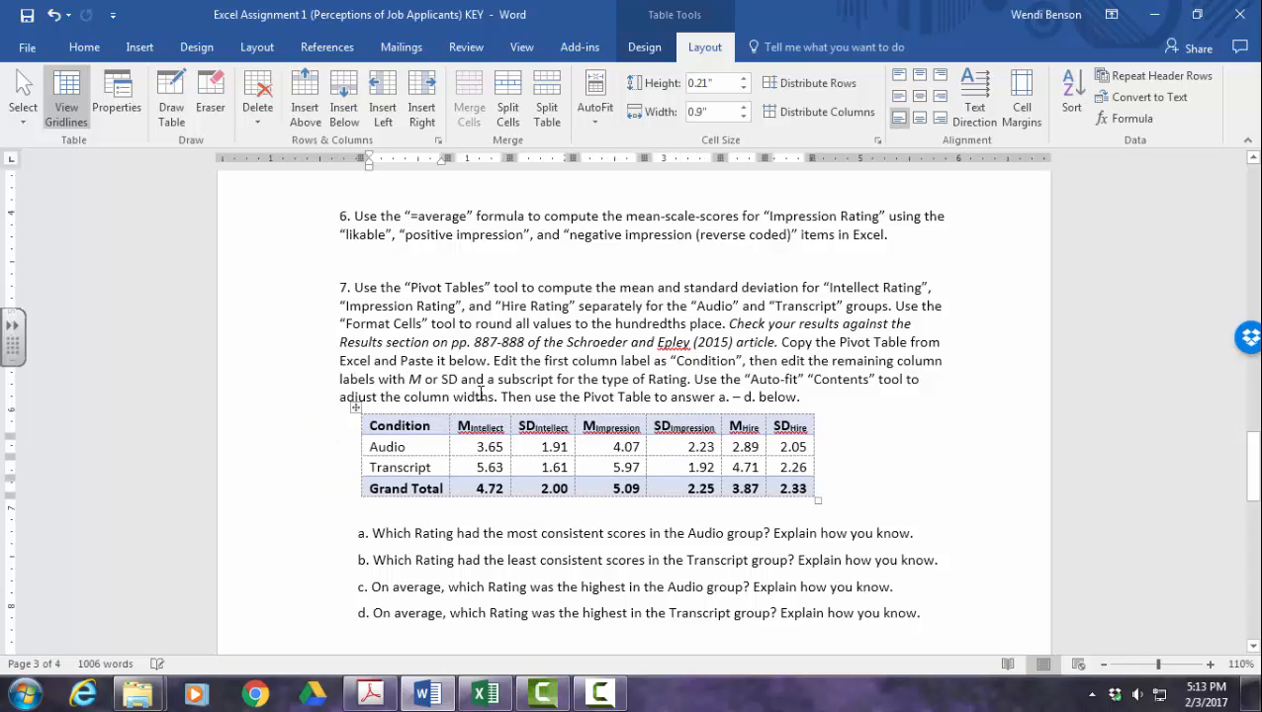
- Apply the green banded table style and move the table rightward so it sits roughly centred below the question 7 instructions
left_click(645, 48)
left_click(649, 97)
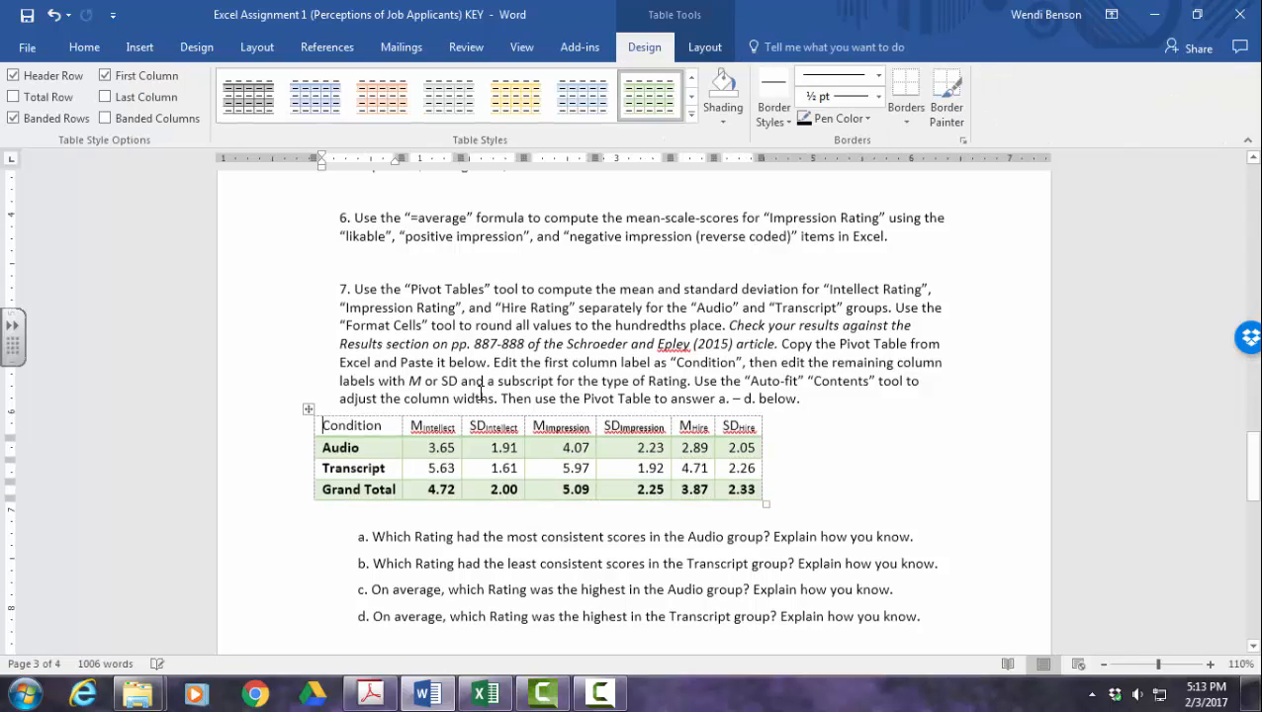
left_click_drag(309, 408, 365, 408)
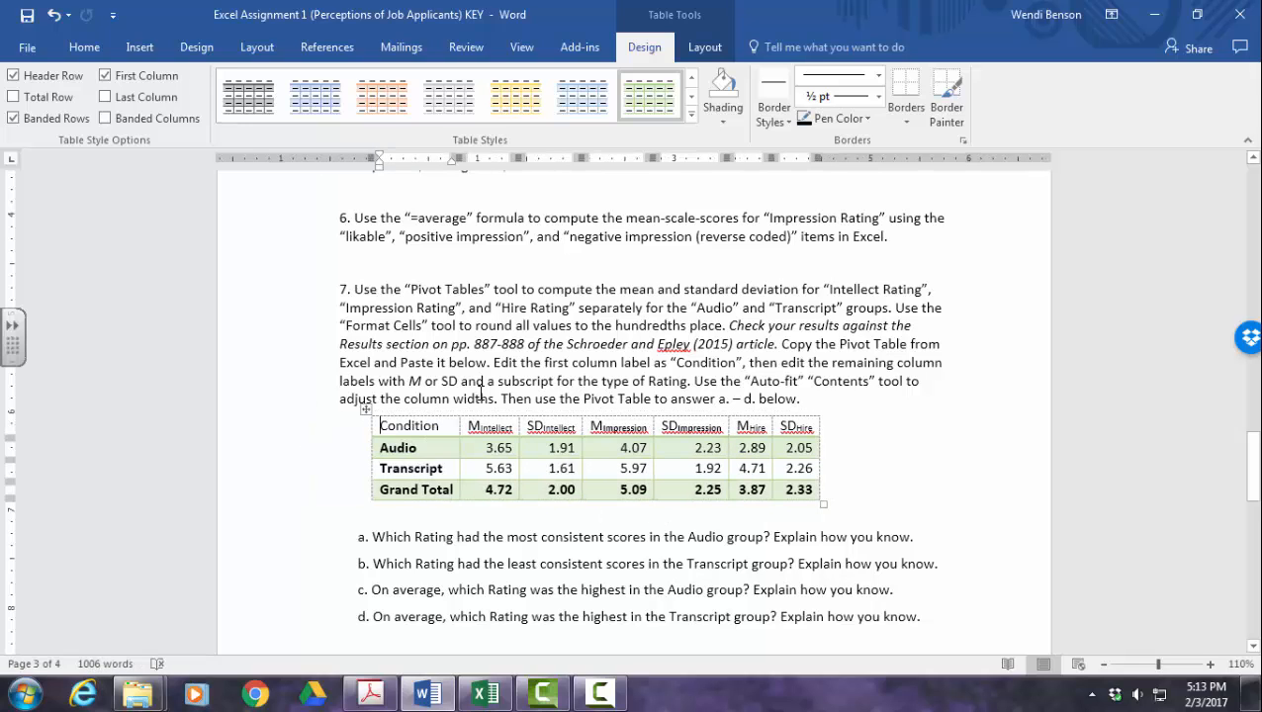
left_click(829, 447)
- Switch to the Schroeder and Epley article in Acrobat and examine the Fig. 7 bar graph on page 888
scroll(481, 392, "down", 2)
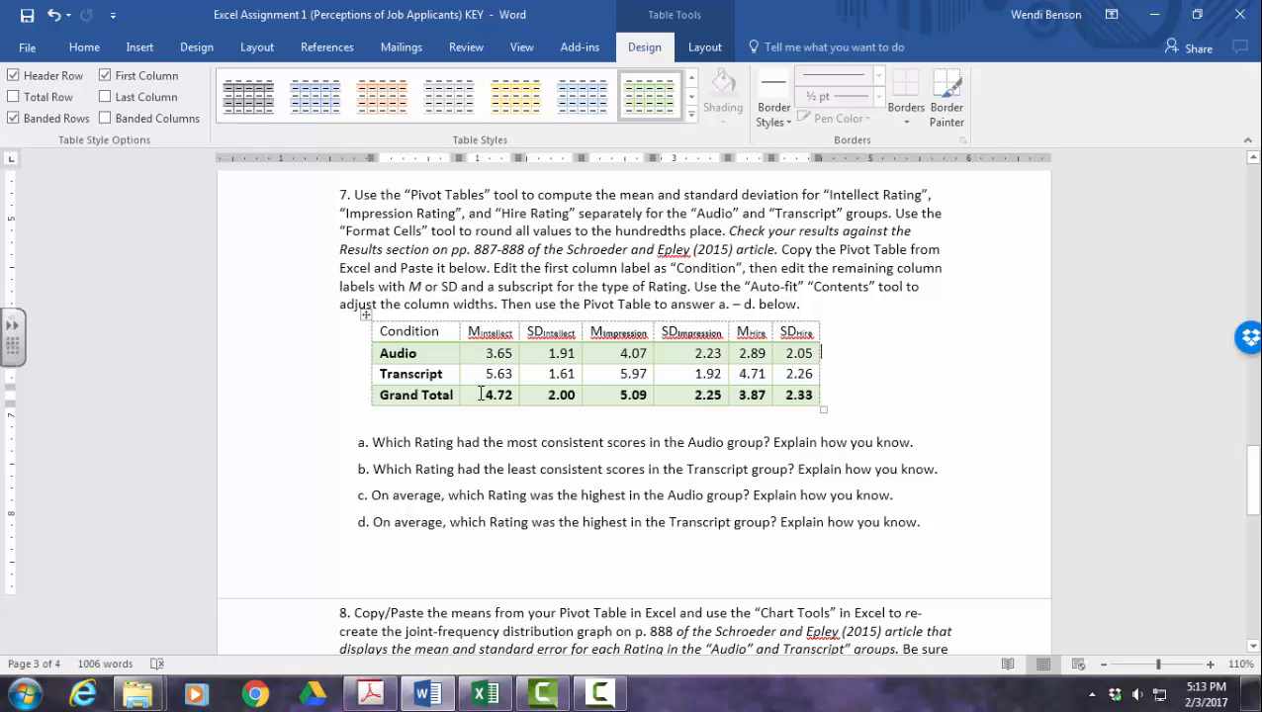
key("alt+Tab")
scroll(481, 392, "up", 1)
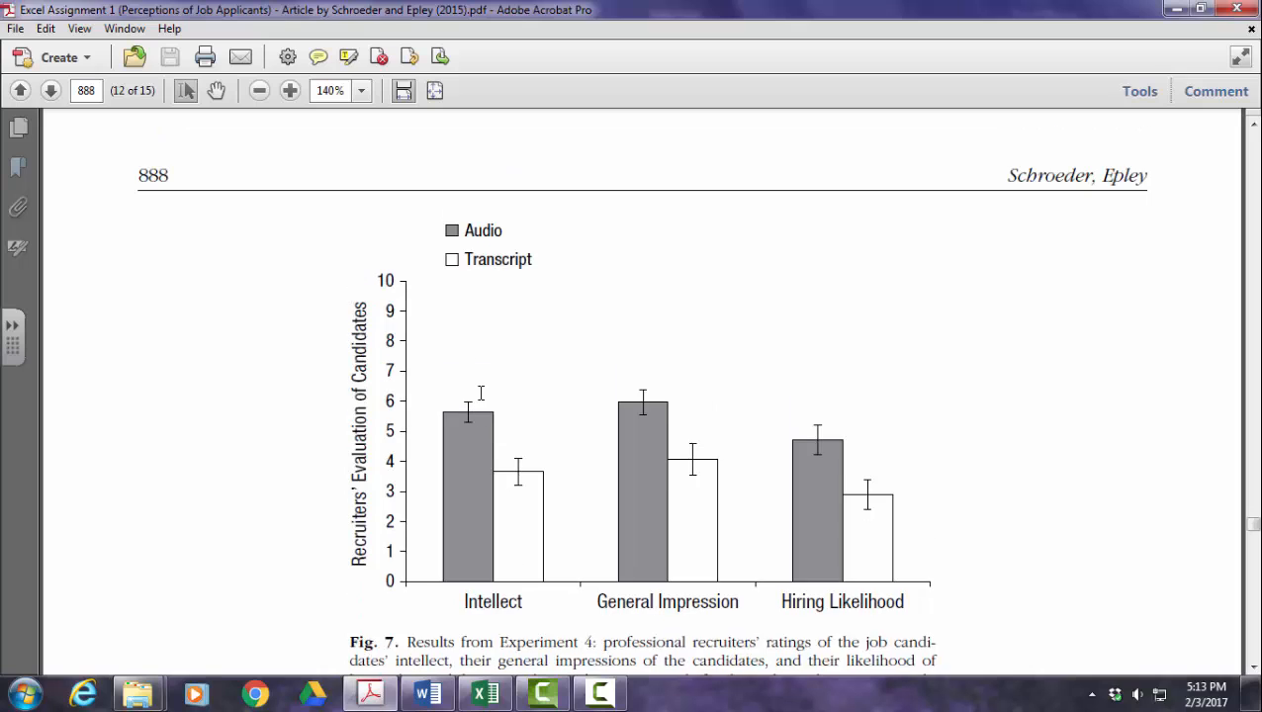
scroll(480, 393, "down", 2)
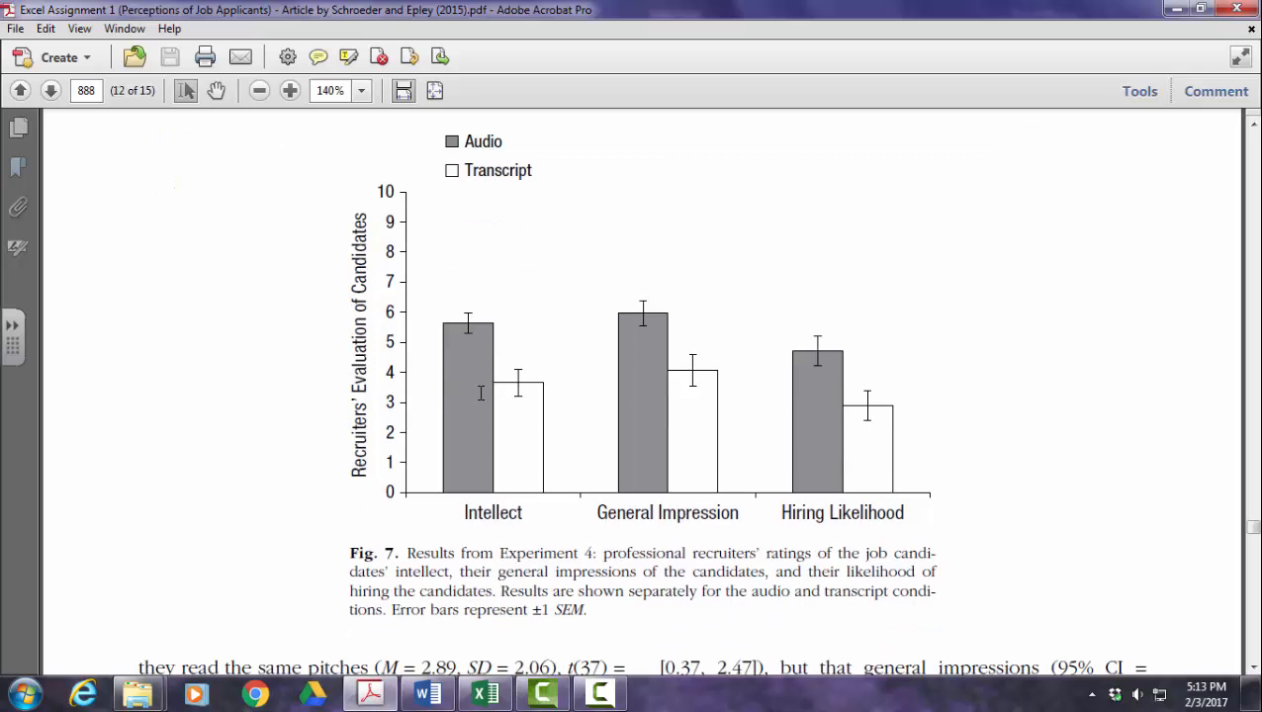
scroll(481, 393, "up", 1)
scroll(481, 393, "down", 1)
- Switch to Excel and paste a copy of the pivot table's Row Labels and Average of Intellect Rating columns at A9
mouse_move(485, 694)
left_click(484, 591)
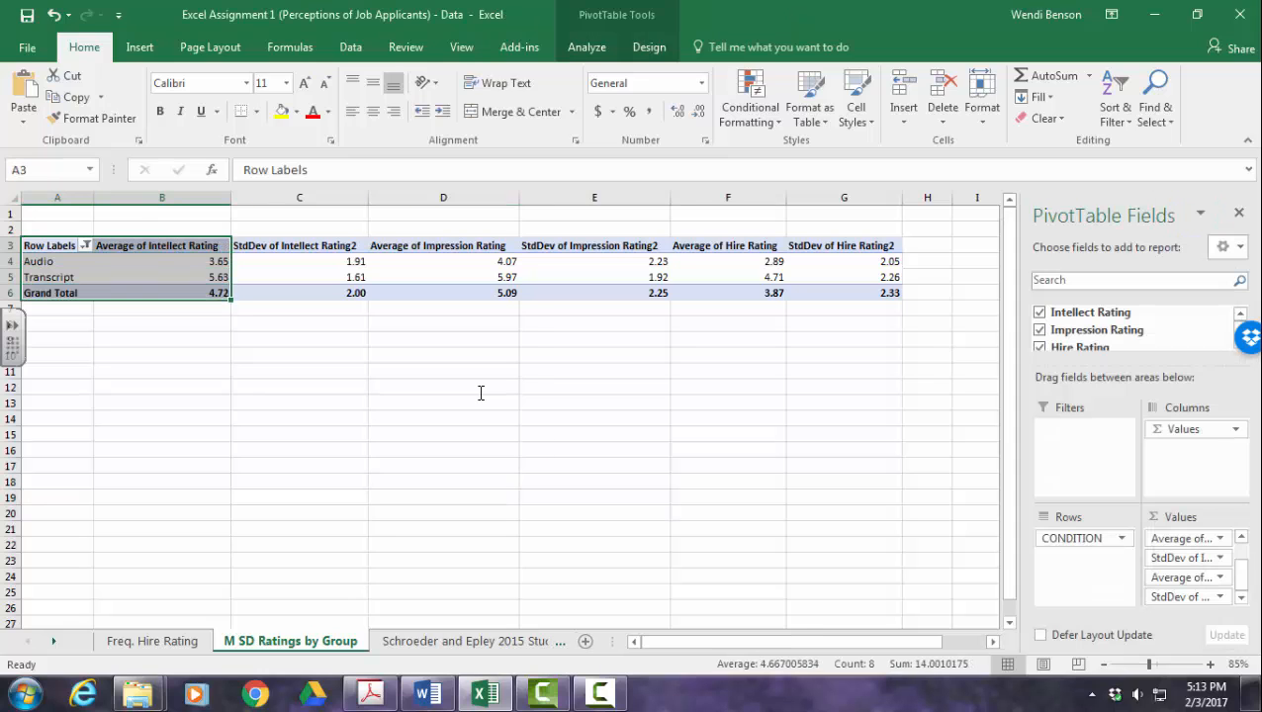
key("ctrl+c")
left_click(58, 339)
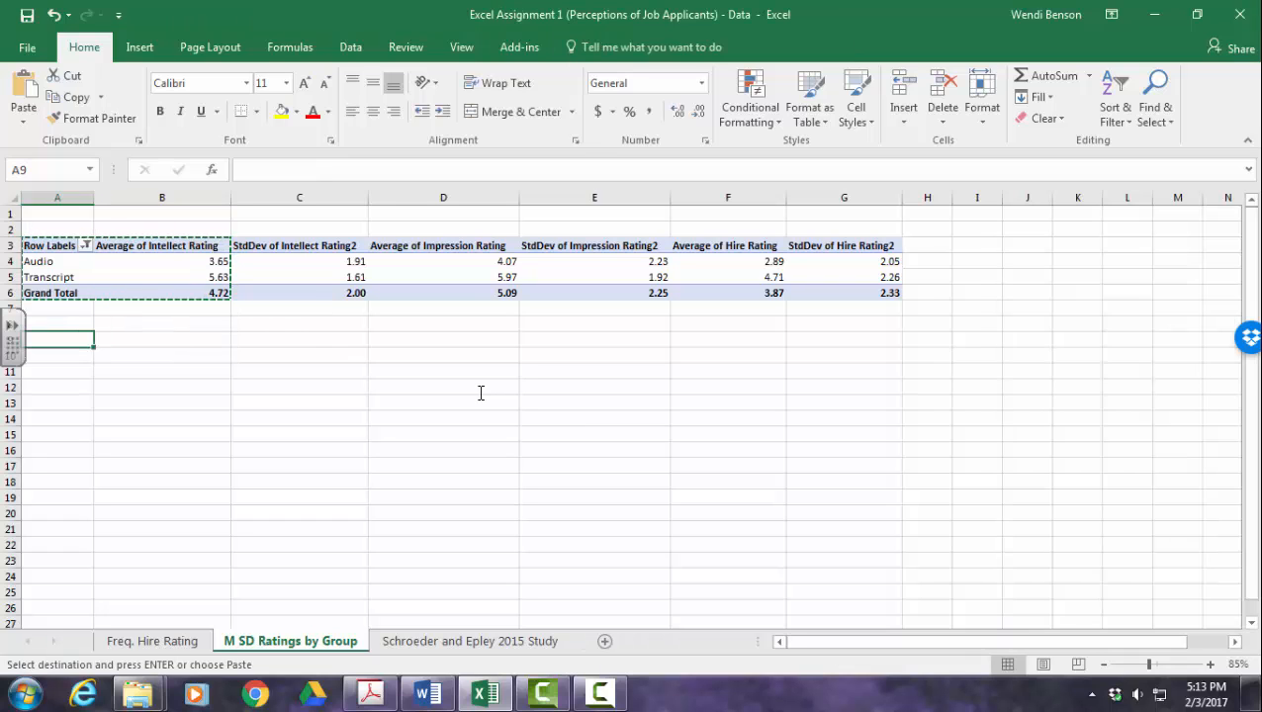
key("ctrl+v")
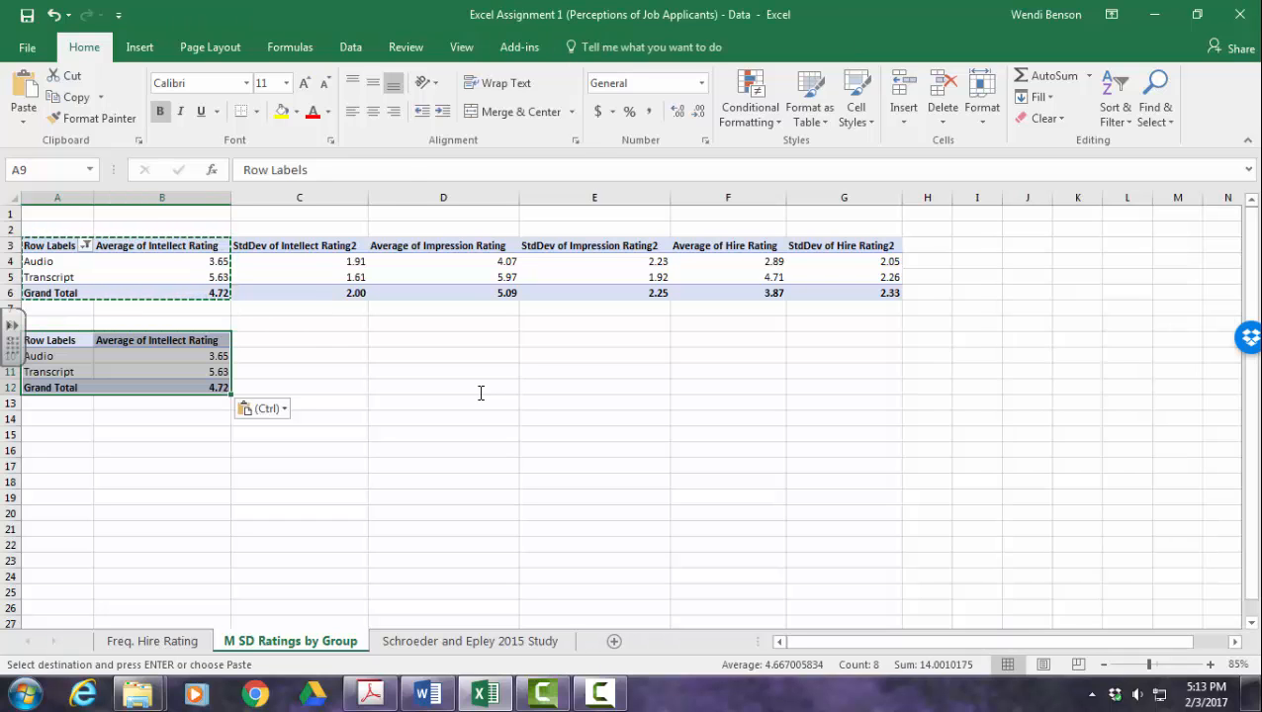
- Copy the pivot table's Average of Impression Rating and Average of Hire Rating columns into the pasted table at C9 and D9
left_click_drag(443, 245, 443, 292)
key("ctrl+c")
left_click(299, 340)
key("ctrl+v")
left_click_drag(727, 245, 728, 293)
key("ctrl+c")
left_click(443, 339)
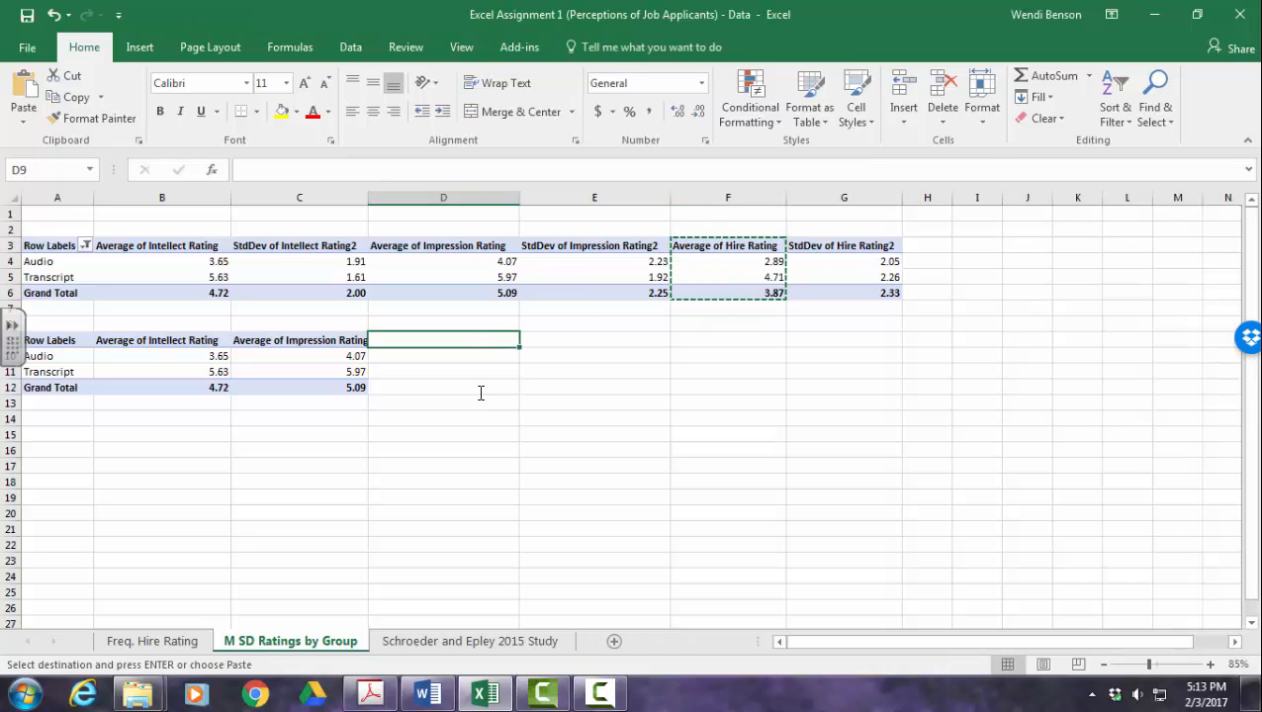
key("ctrl+v")
- Change the copied table's Row Labels header in A9 to "Condition"
key("Down")
key("Down")
key("Down")
key("Down")
key("Down")
key("Down")
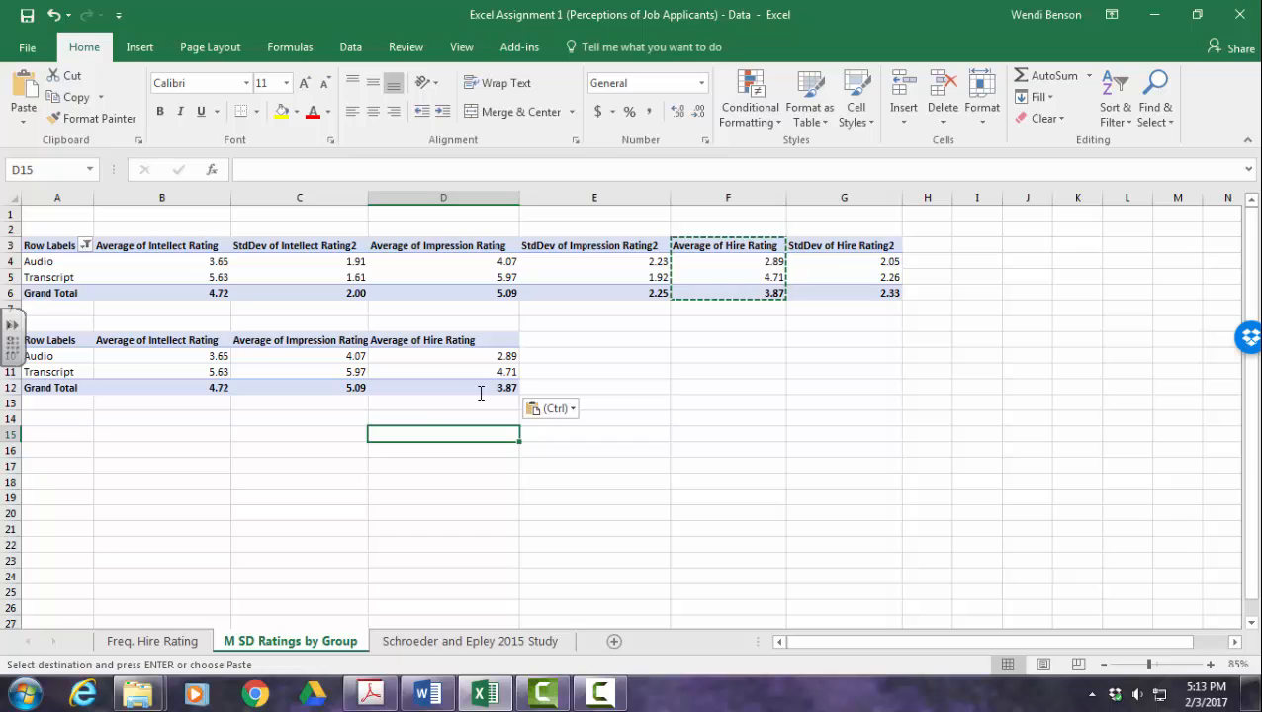
key("Up")
key("Up")
key("Up")
key("Up")
key("Up")
key("Up")
key("Left")
key("Left")
key("Left")
type("Condi")
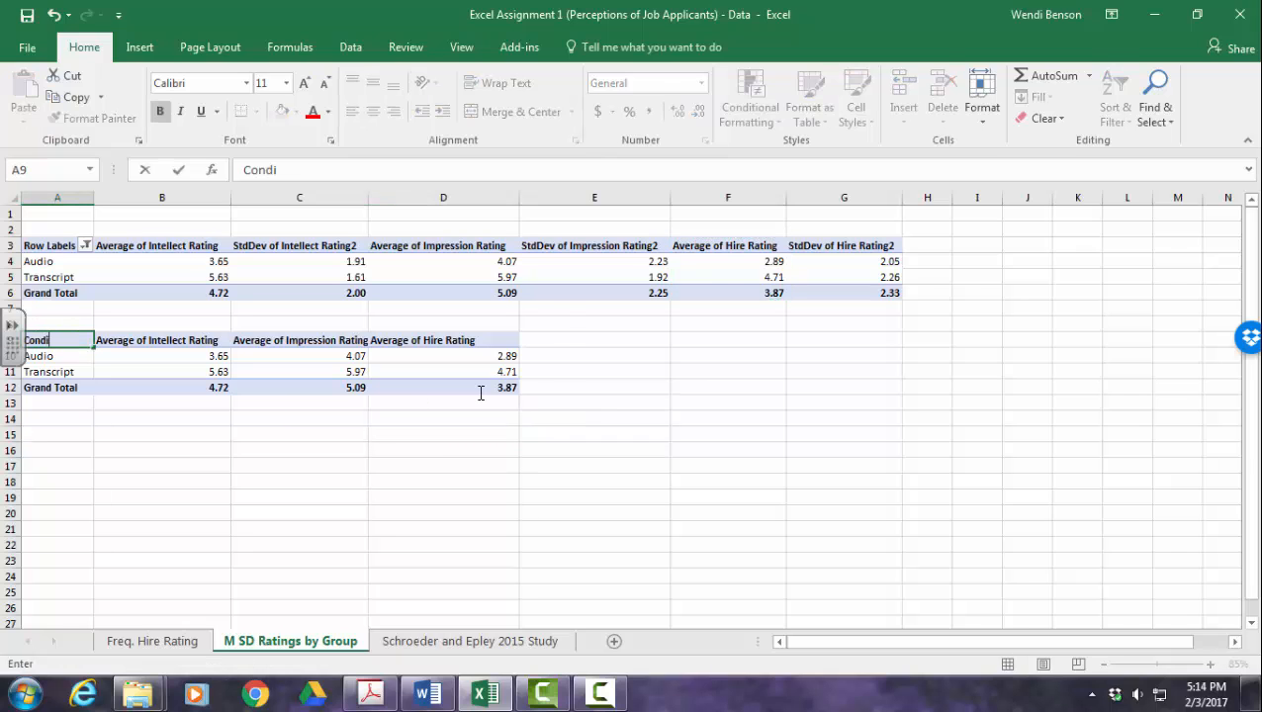
type("tion")
key("Down")
key("Down")
key("Down")
key("Down")
key("Down")
key("Right")
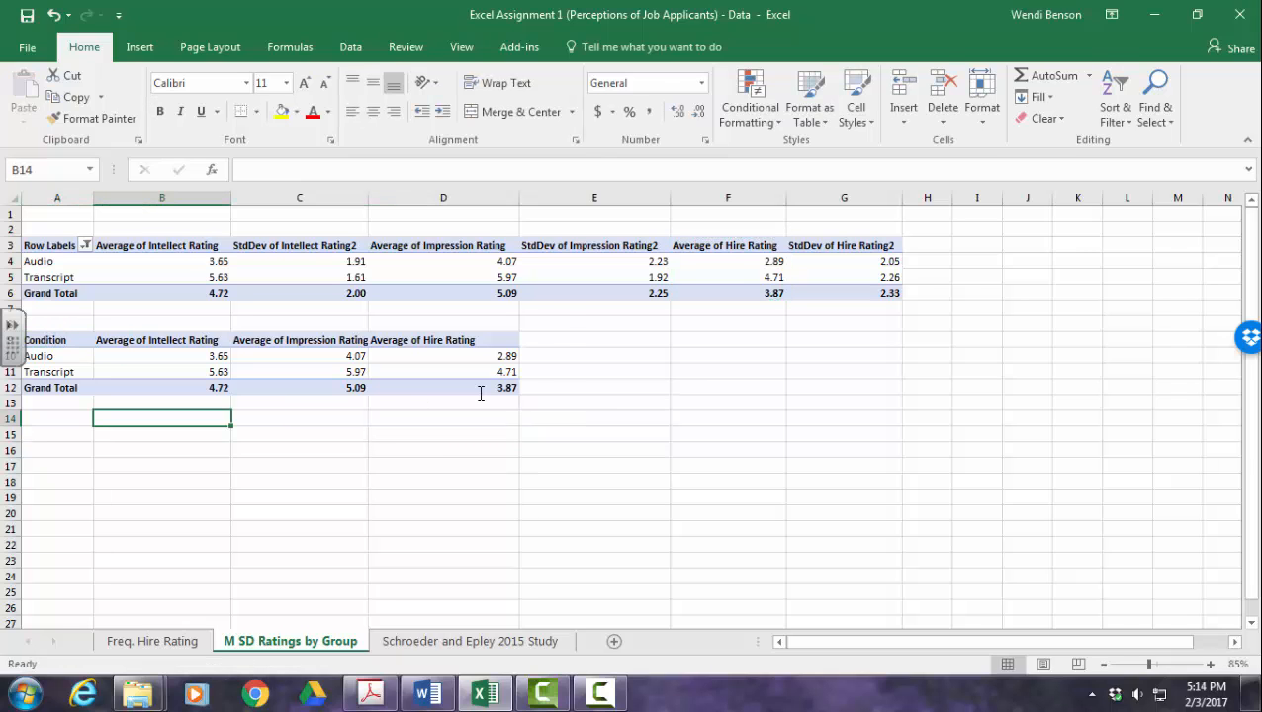
- Insert a 2-D clustered column chart from A9:D11, leaving out the Grand Total row, and place it beside the copied table
key("Up")
key("Up")
key("Up")
key("Up")
key("Up")
key("Left")
key("shift+Down")
key("shift+Down")
key("shift+Right")
key("shift+Right")
key("shift+Right")
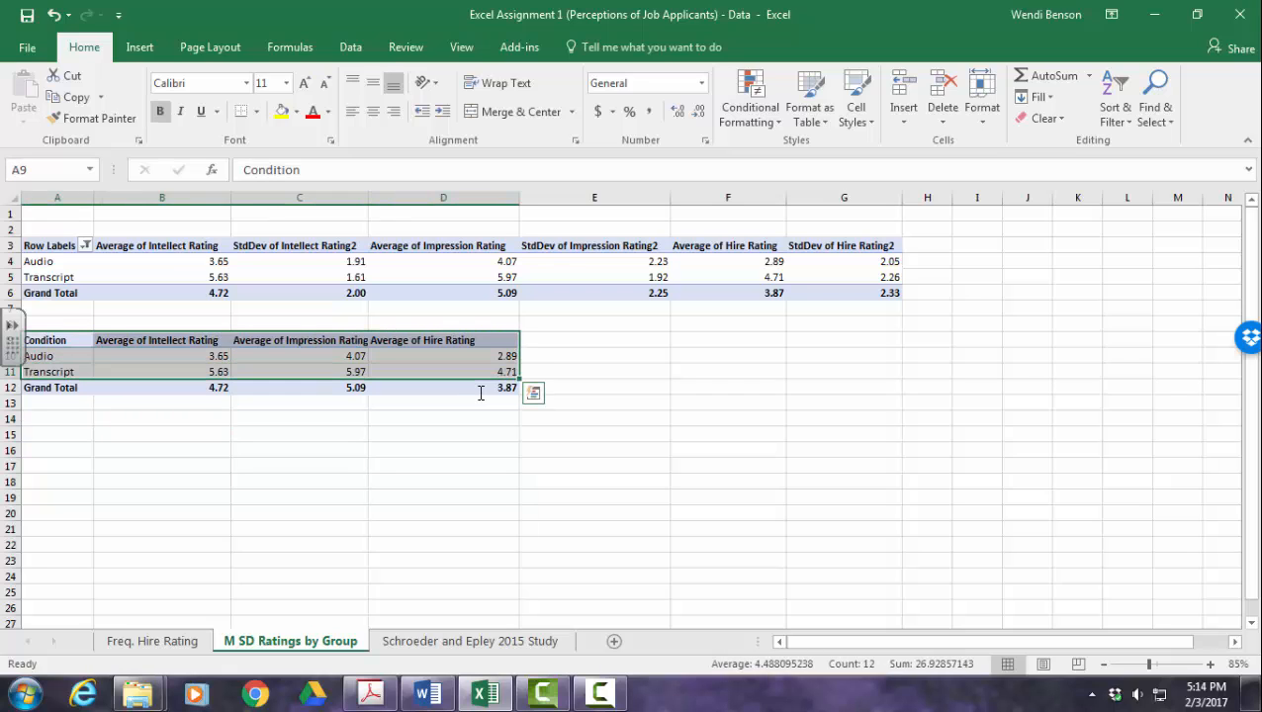
key("alt+n")
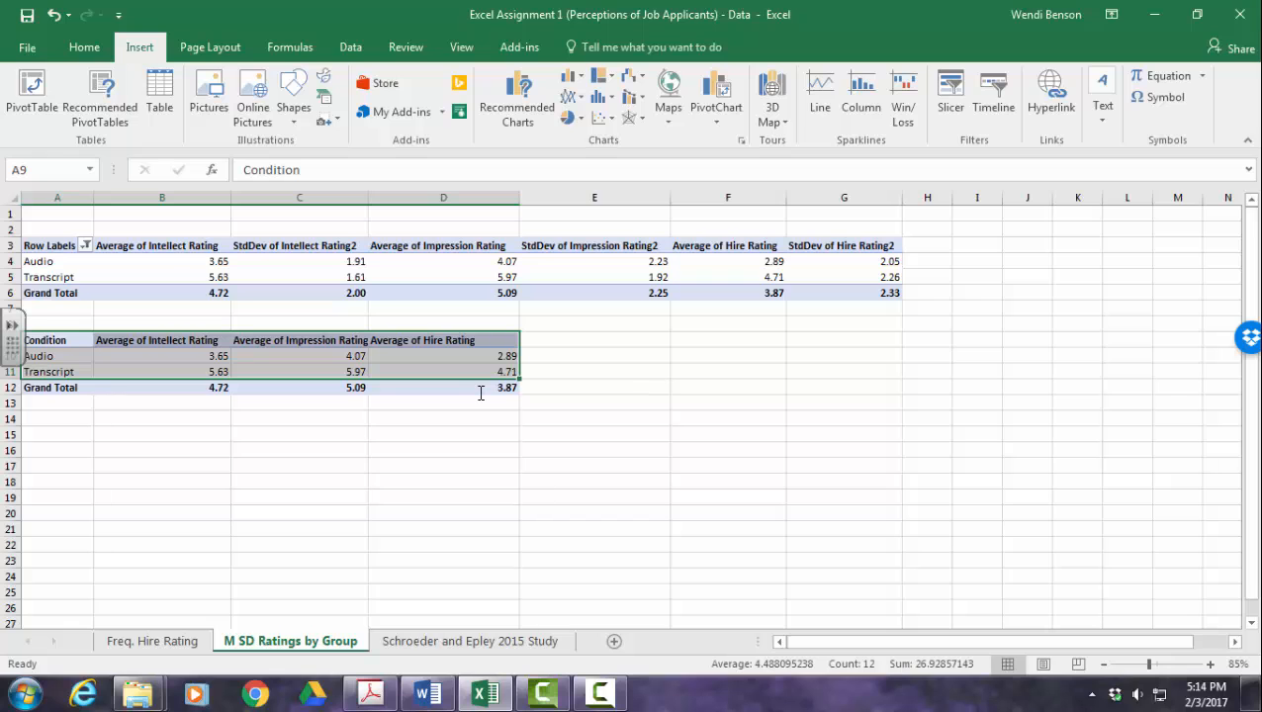
left_click(572, 76)
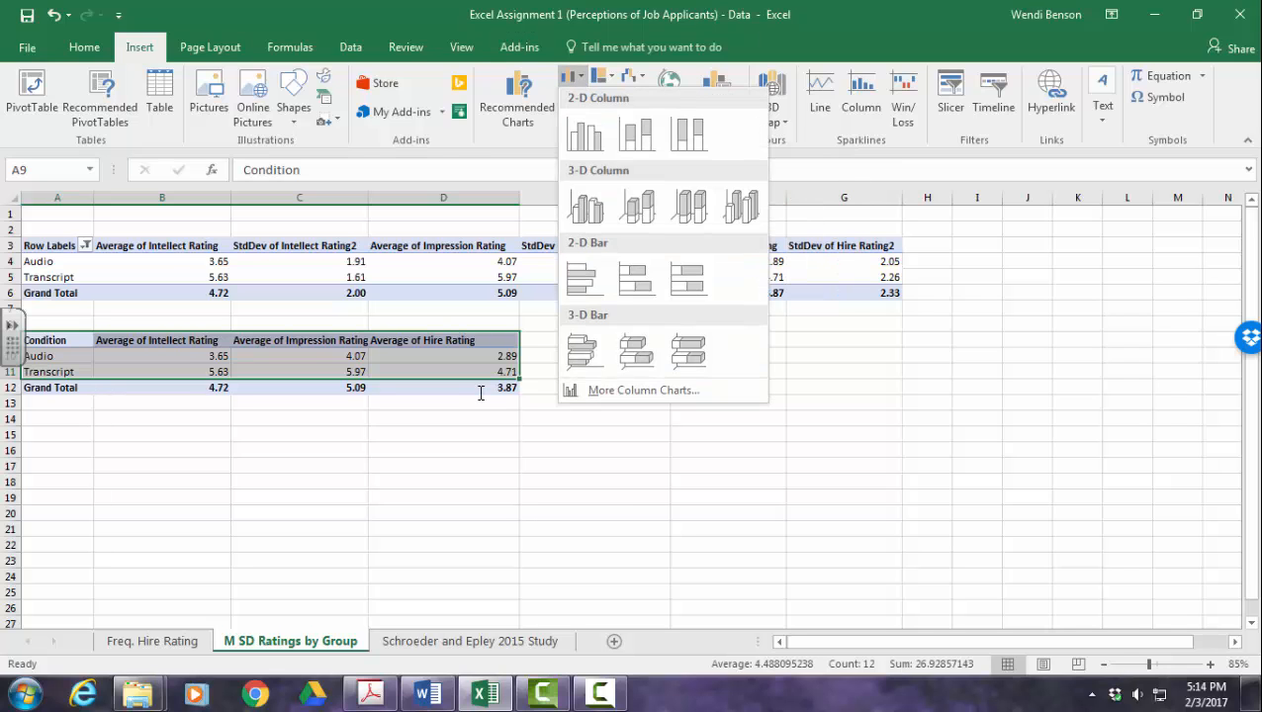
left_click(584, 133)
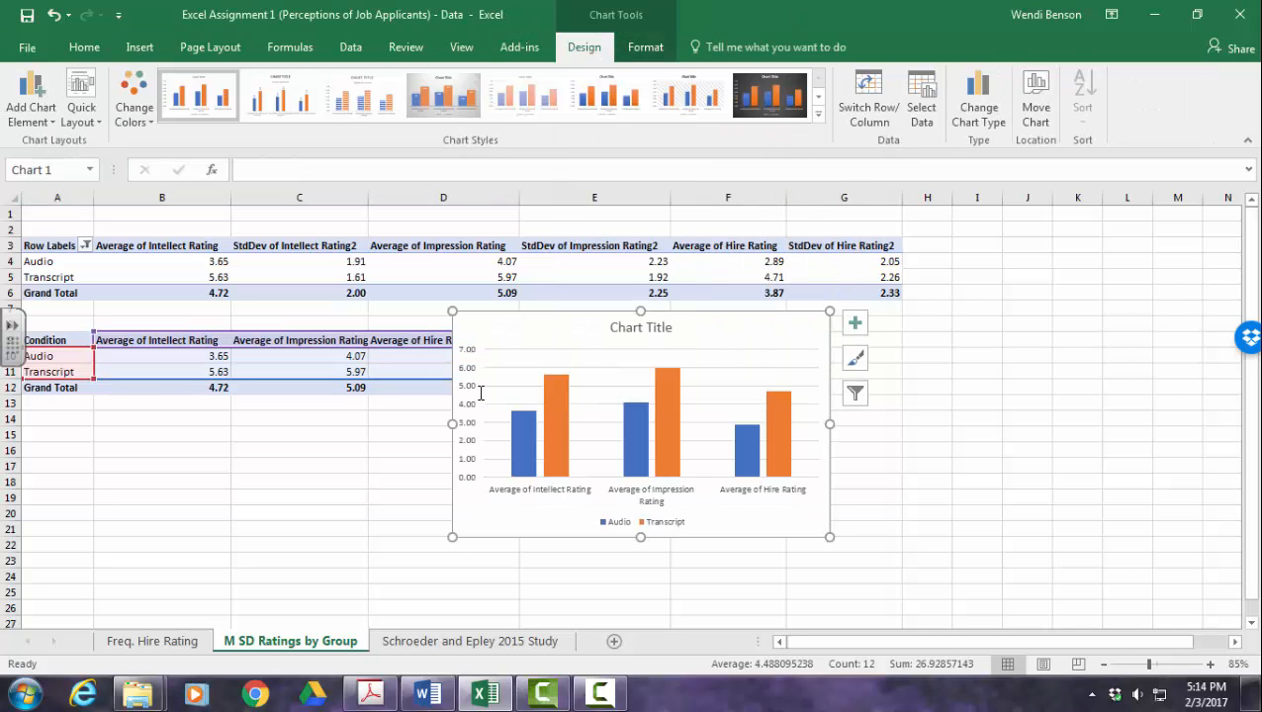
left_click_drag(554, 327, 637, 348)
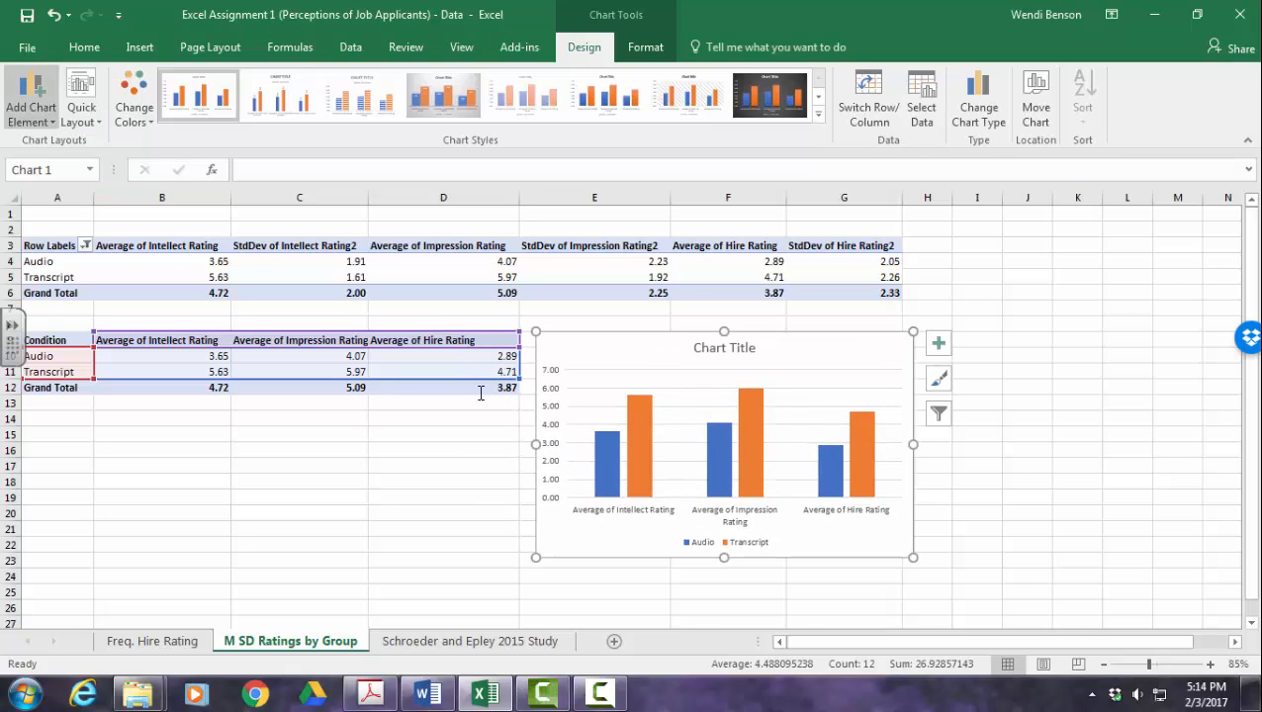
- Add Standard Error error bars to the column chart and delete its chart title
key("Return")
key("Down")
key("Down")
key("Down")
key("Down")
key("Down")
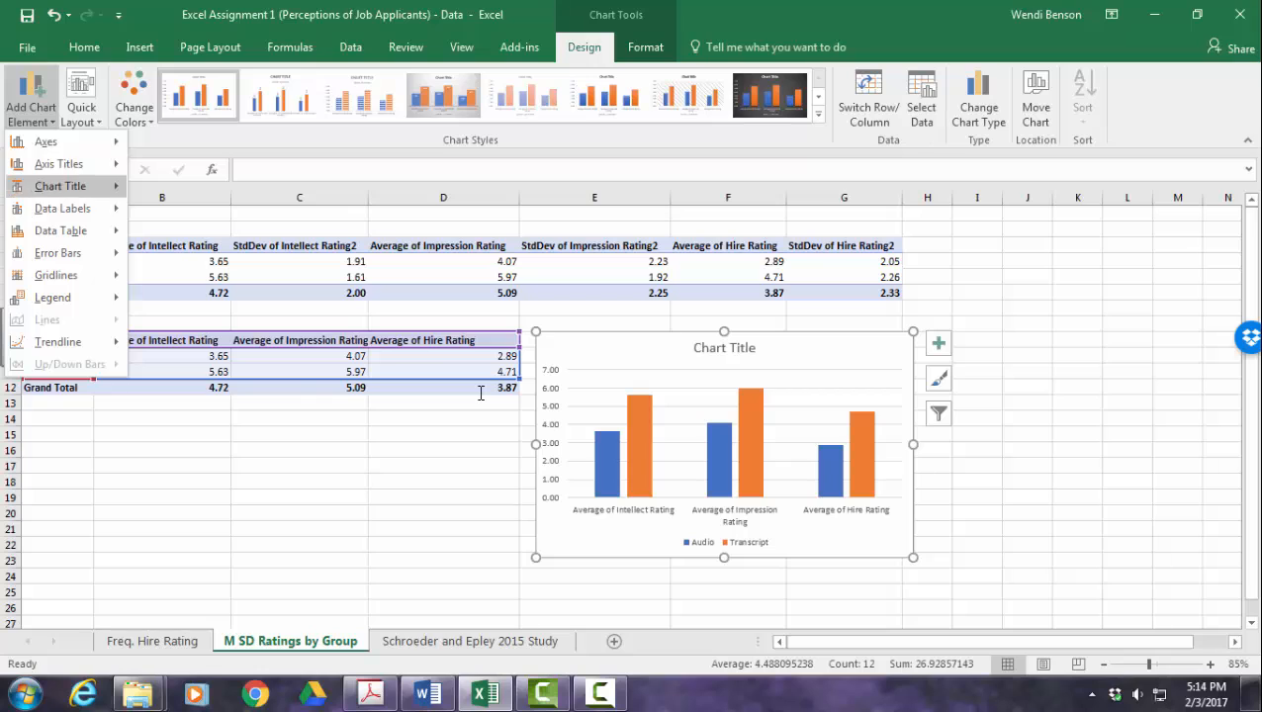
key("Right")
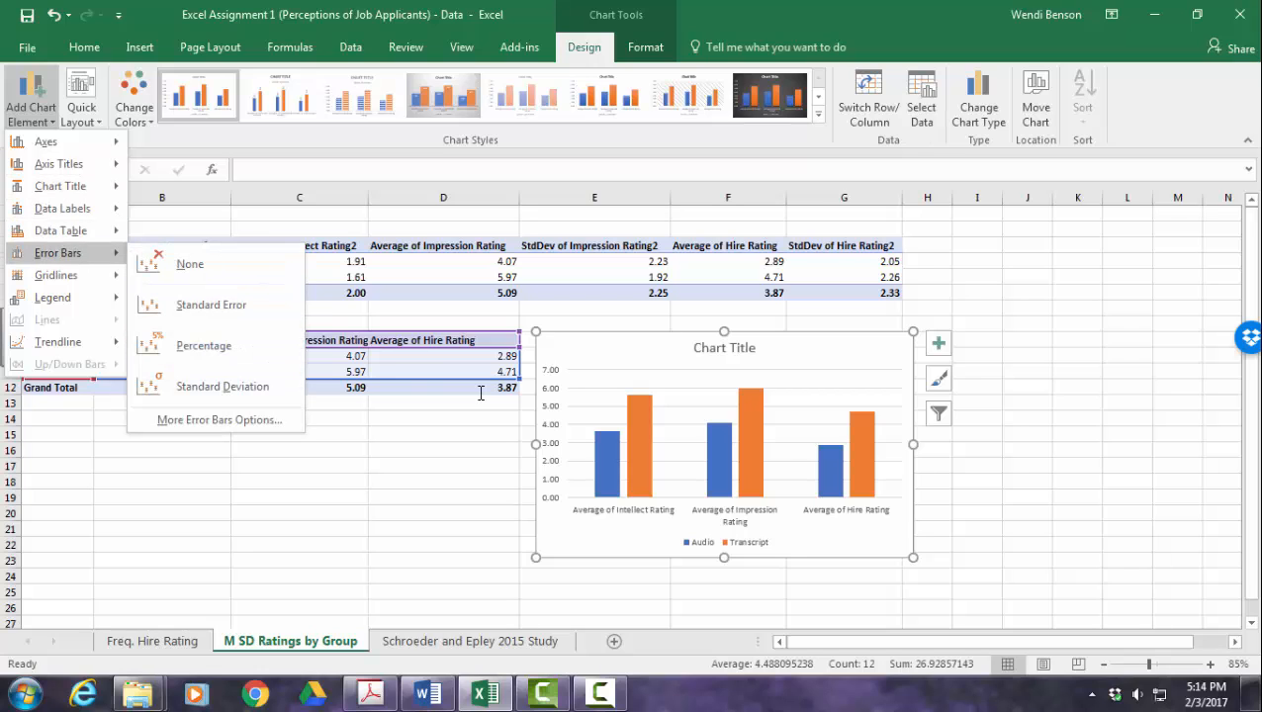
key("Down")
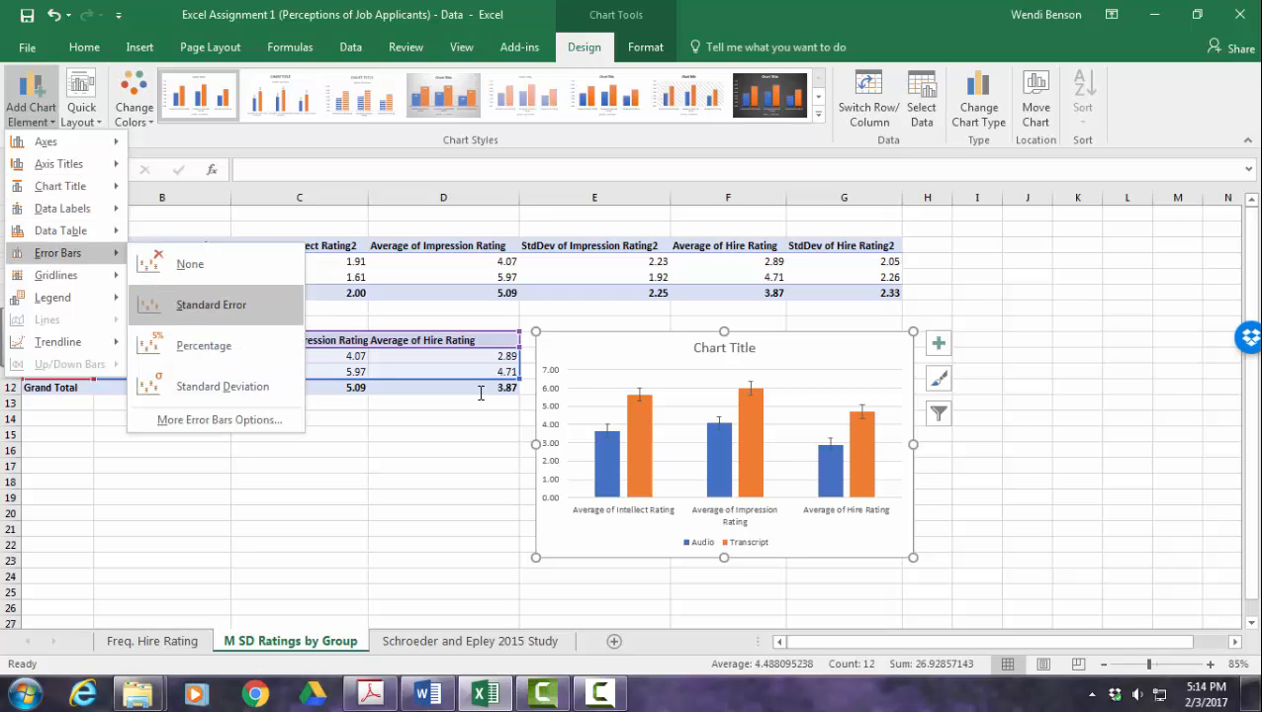
key("Return")
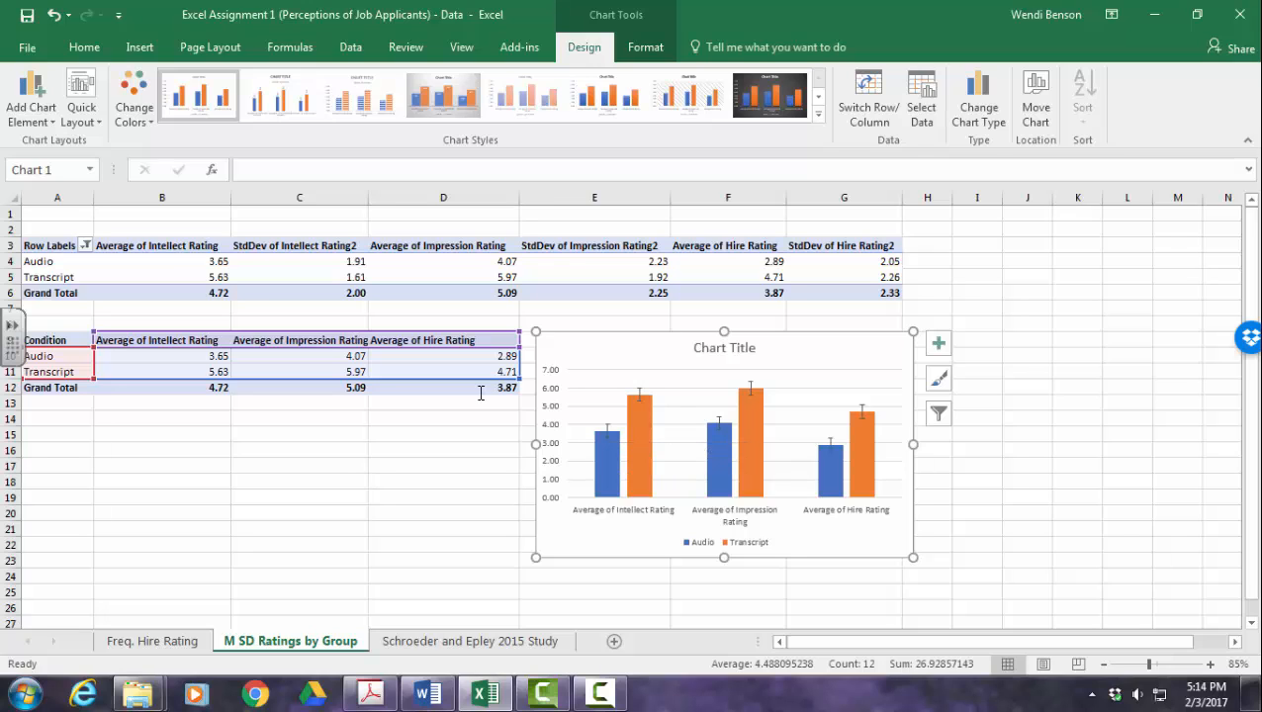
left_click(723, 348)
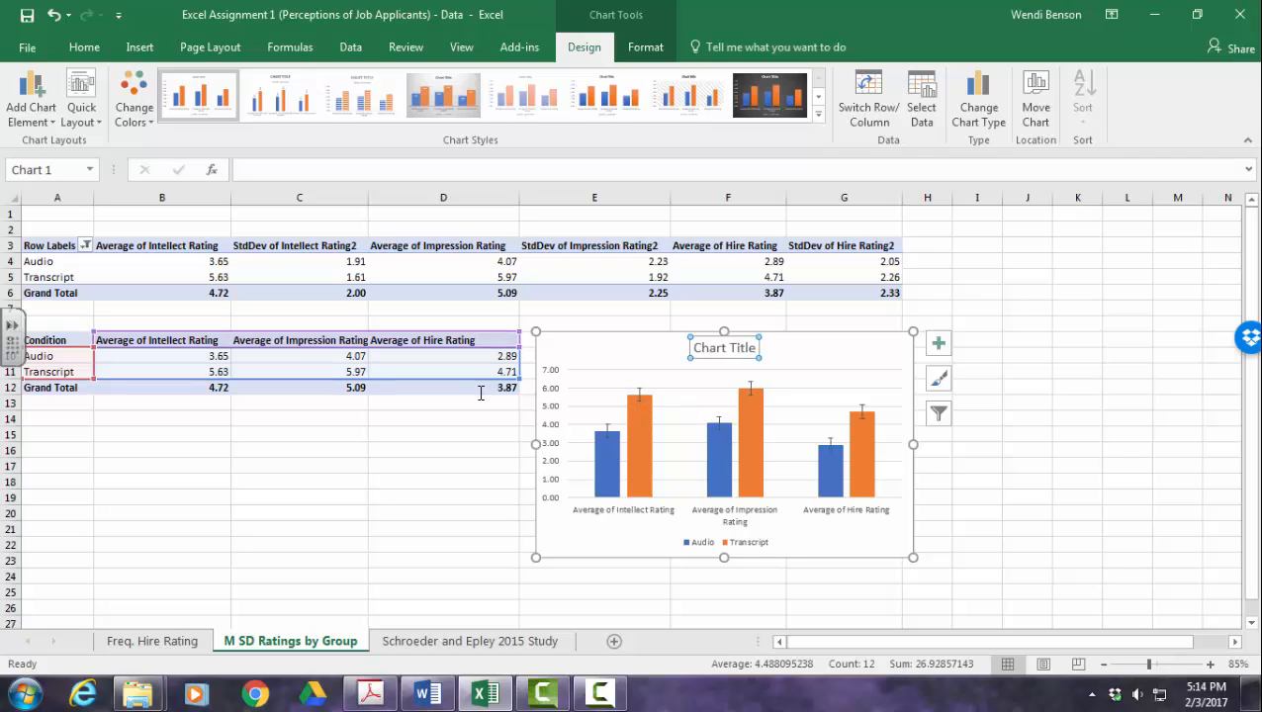
key("Delete")
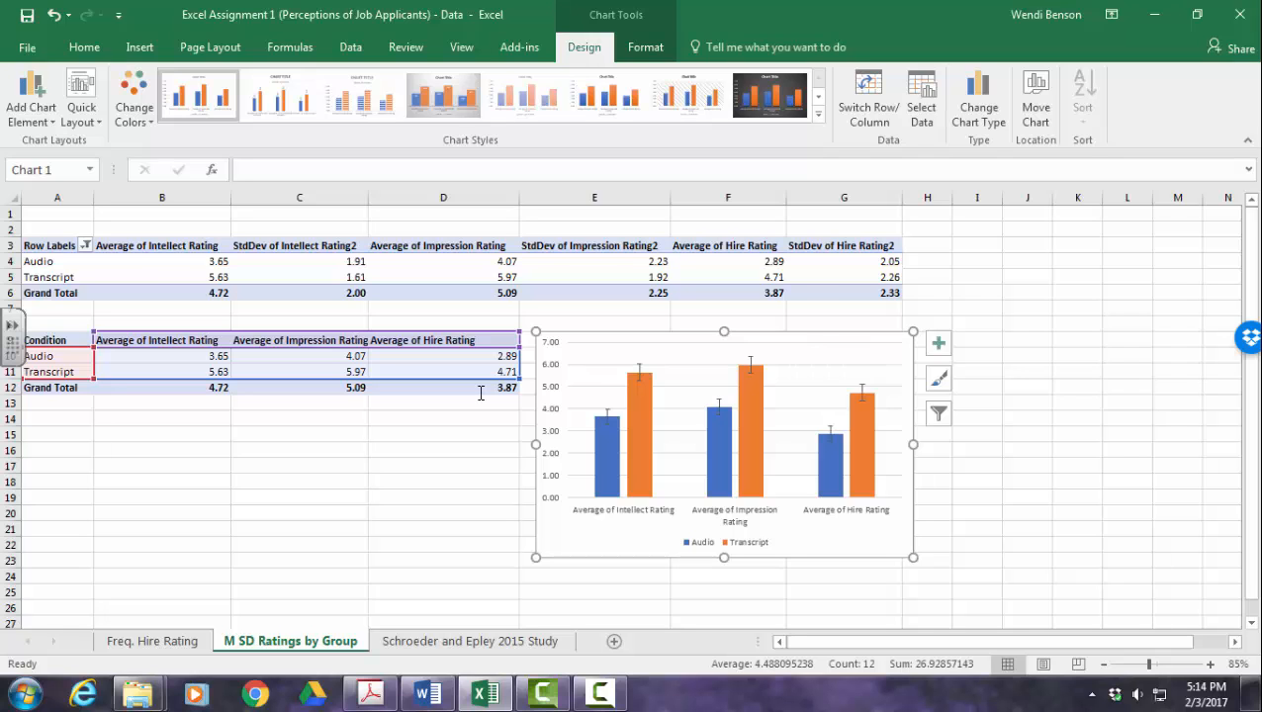
- Copy the finished chart into the Word assignment, pasting it below the question 8 instructions
left_click(427, 694)
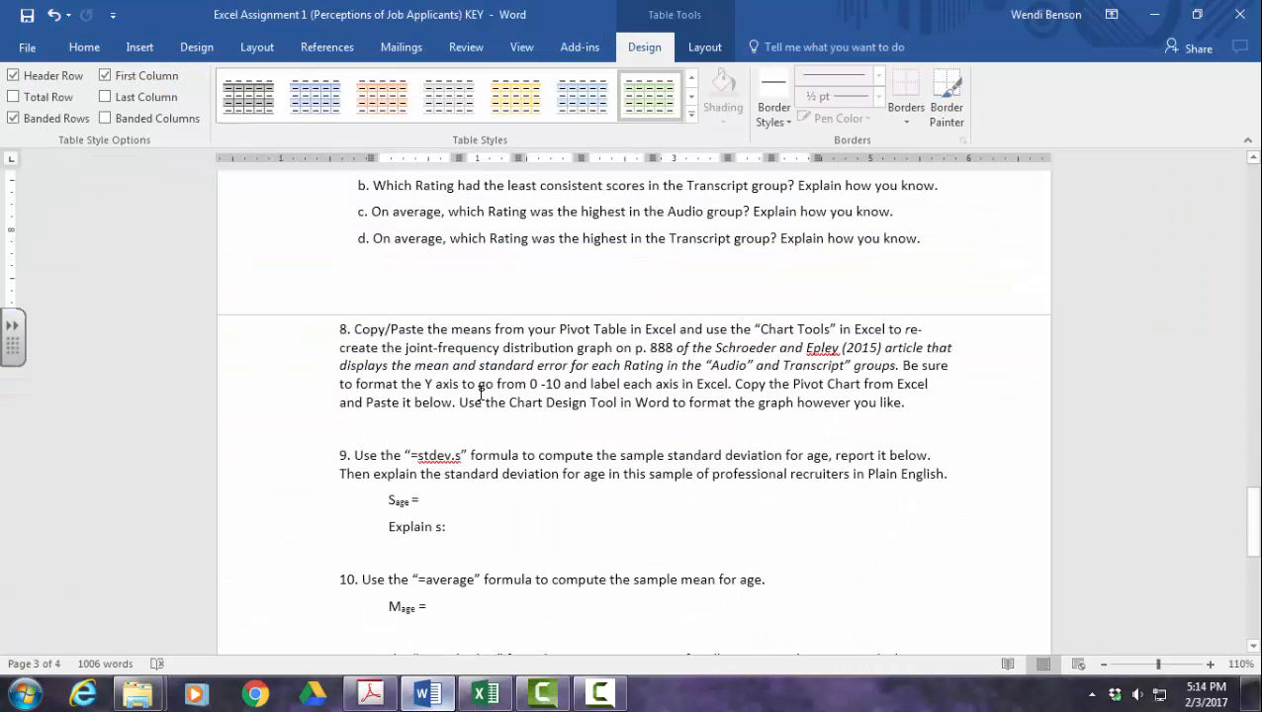
left_click(481, 426)
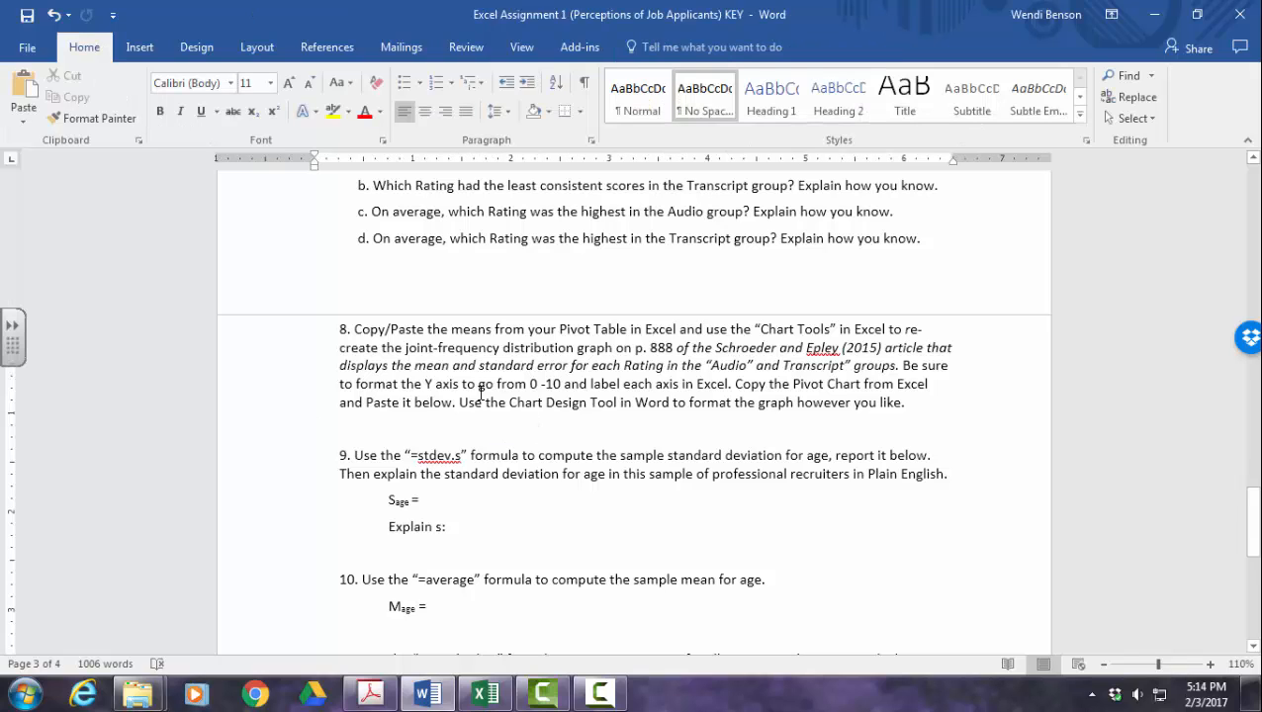
key("ctrl+v")
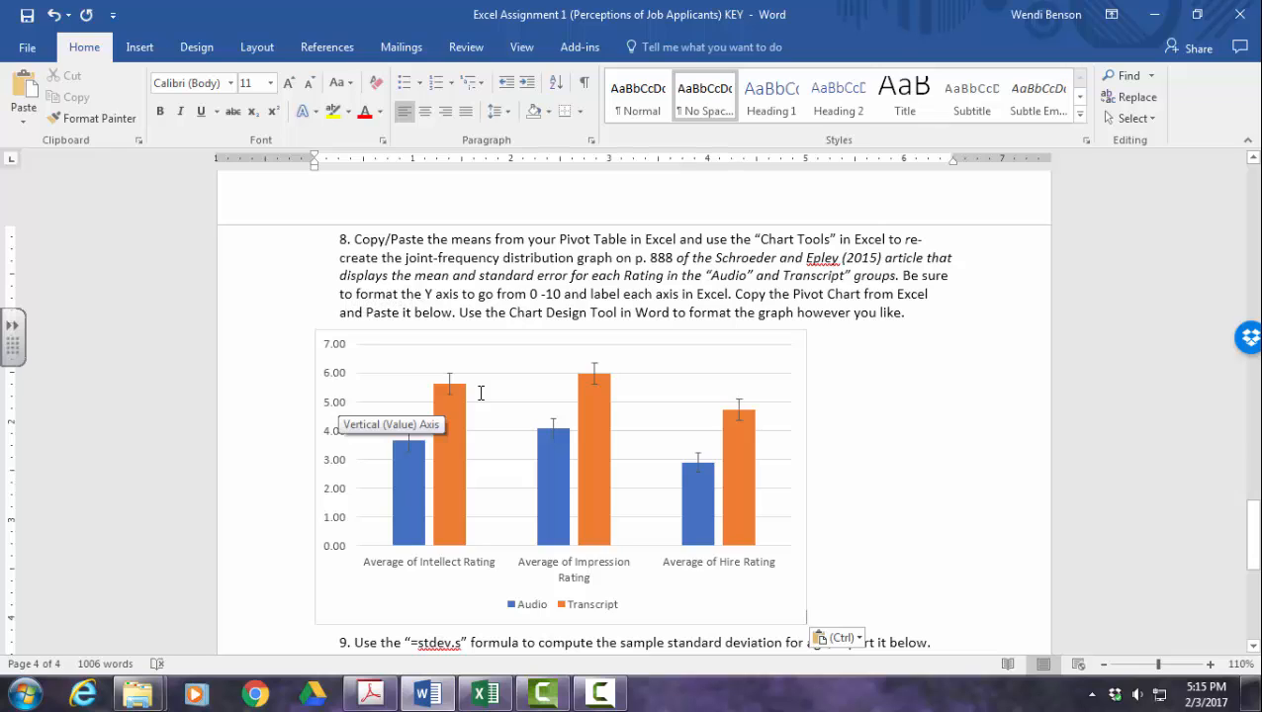
- Set the maximum bound of the pasted chart's vertical axis to 10 and close the axis formatting
left_click(480, 392)
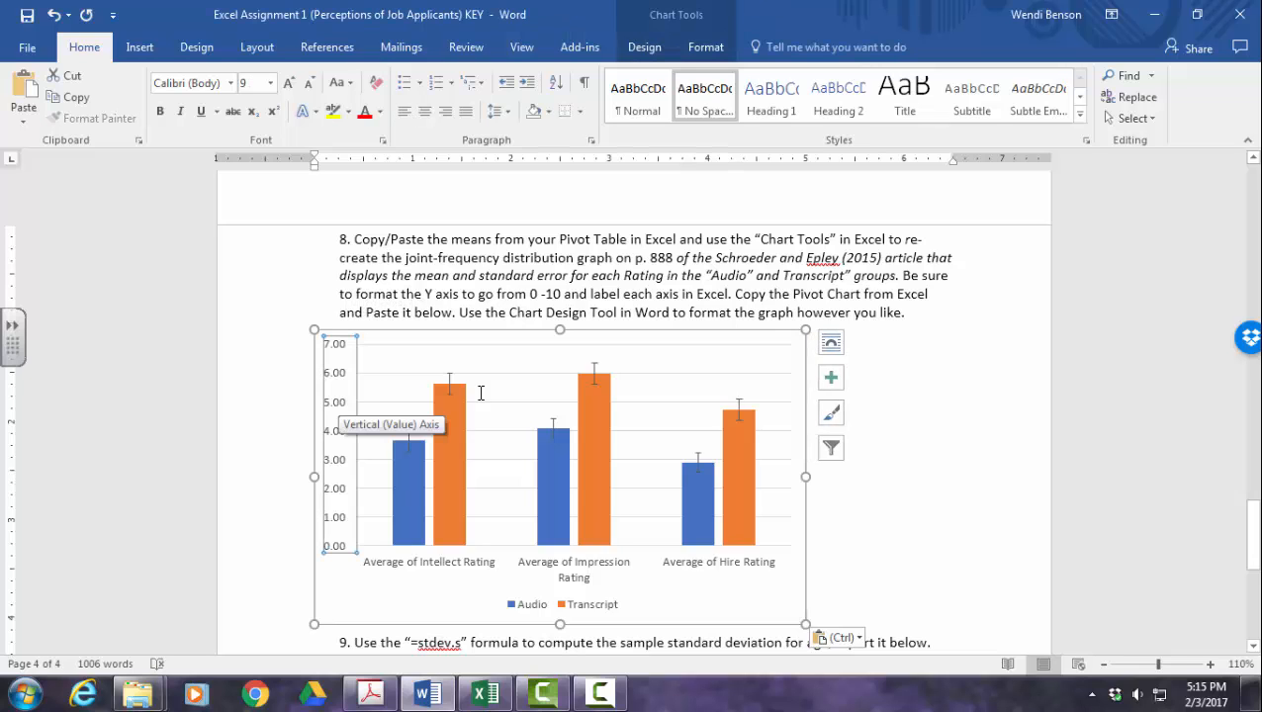
right_click(480, 393)
key("Up")
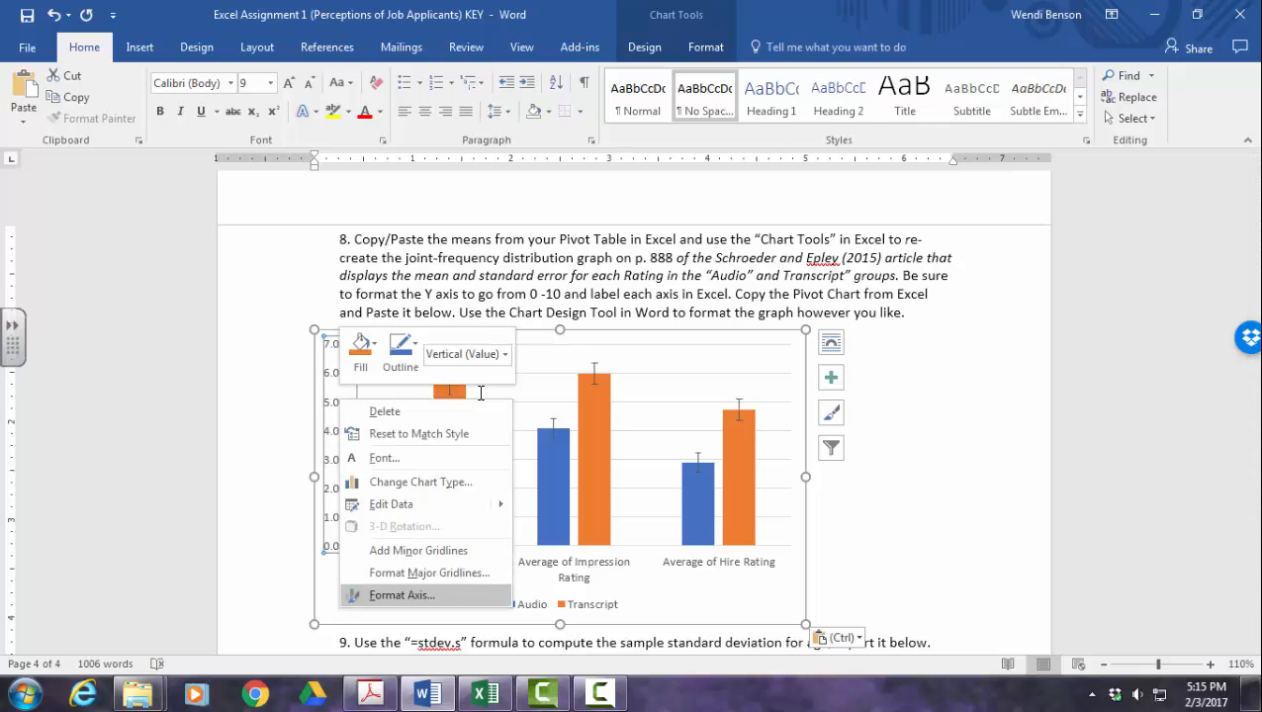
key("Escape")
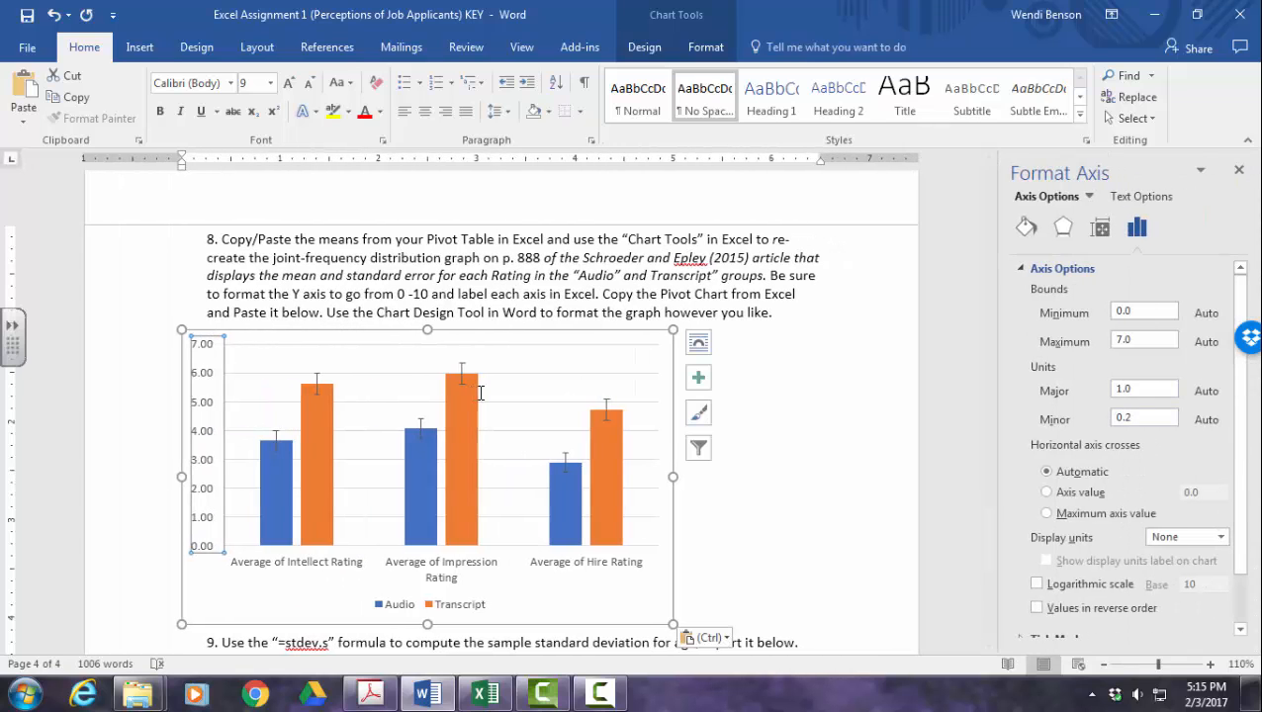
left_click_drag(1133, 339, 1114, 339)
type("10")
key("Return")
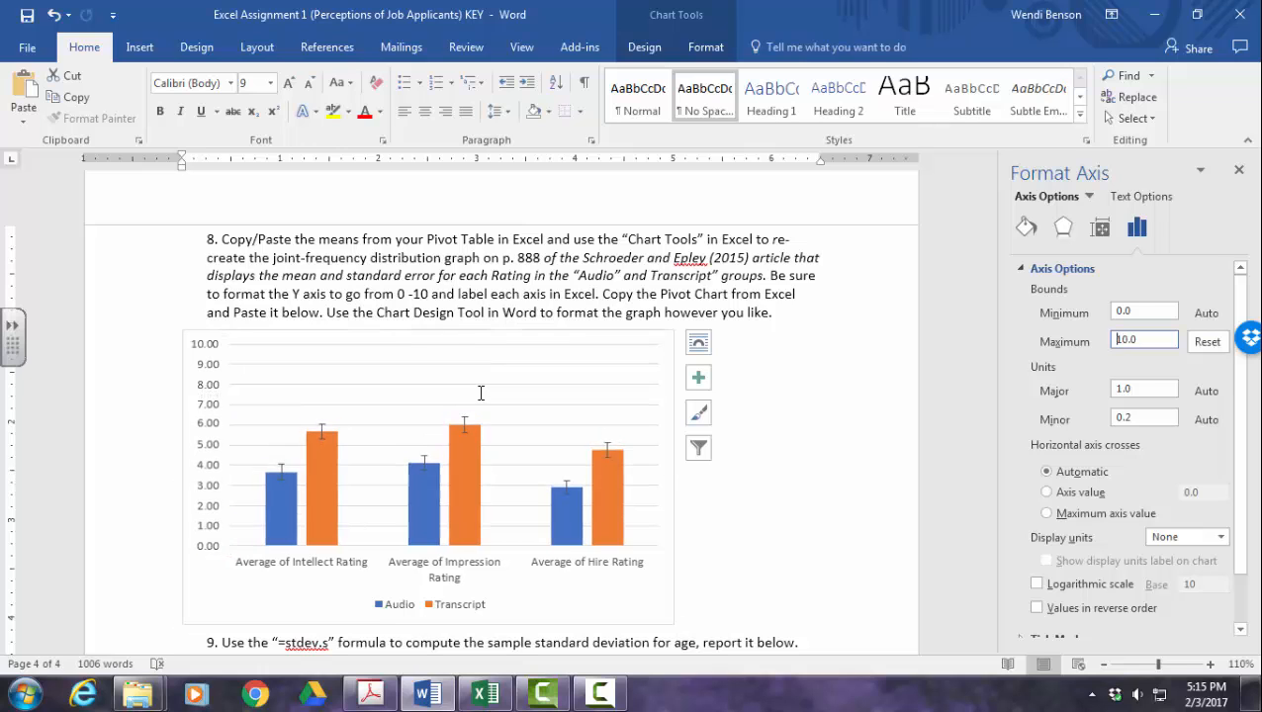
left_click(1238, 170)
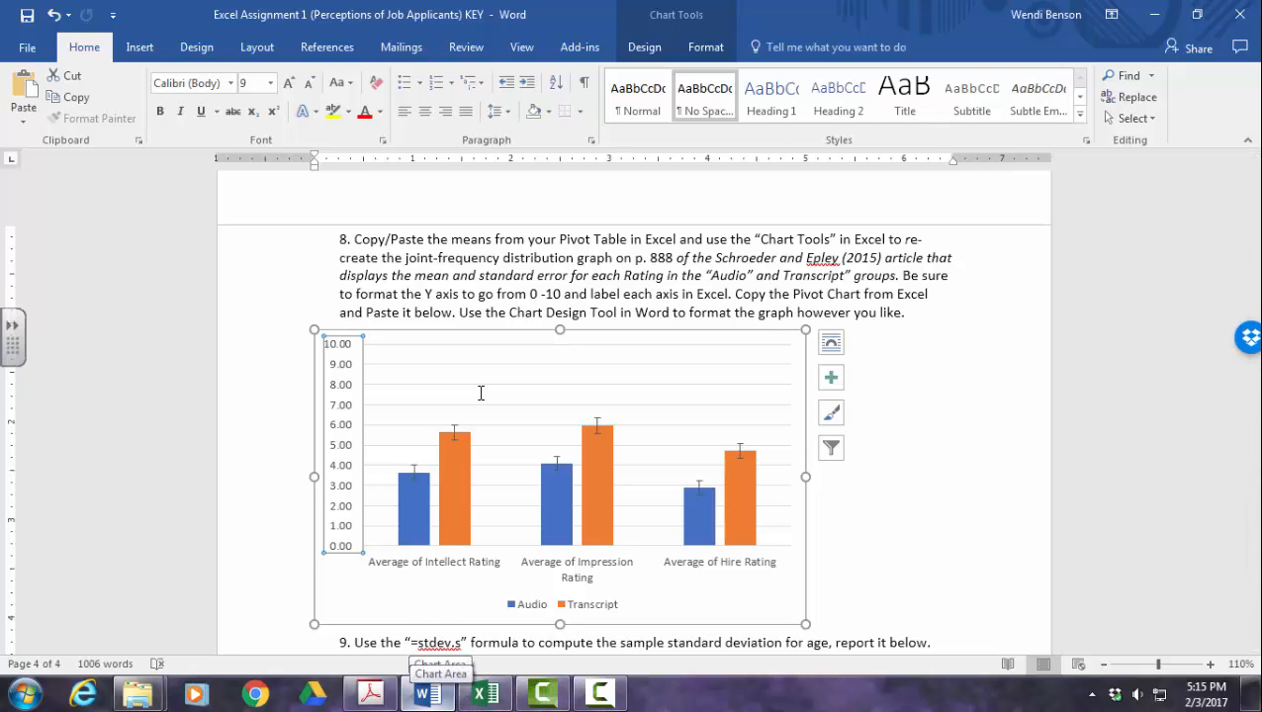
- Compare the chart with Fig. 7 in the Acrobat article, and add a primary vertical axis title to the Word chart
mouse_move(427, 692)
left_click(370, 692)
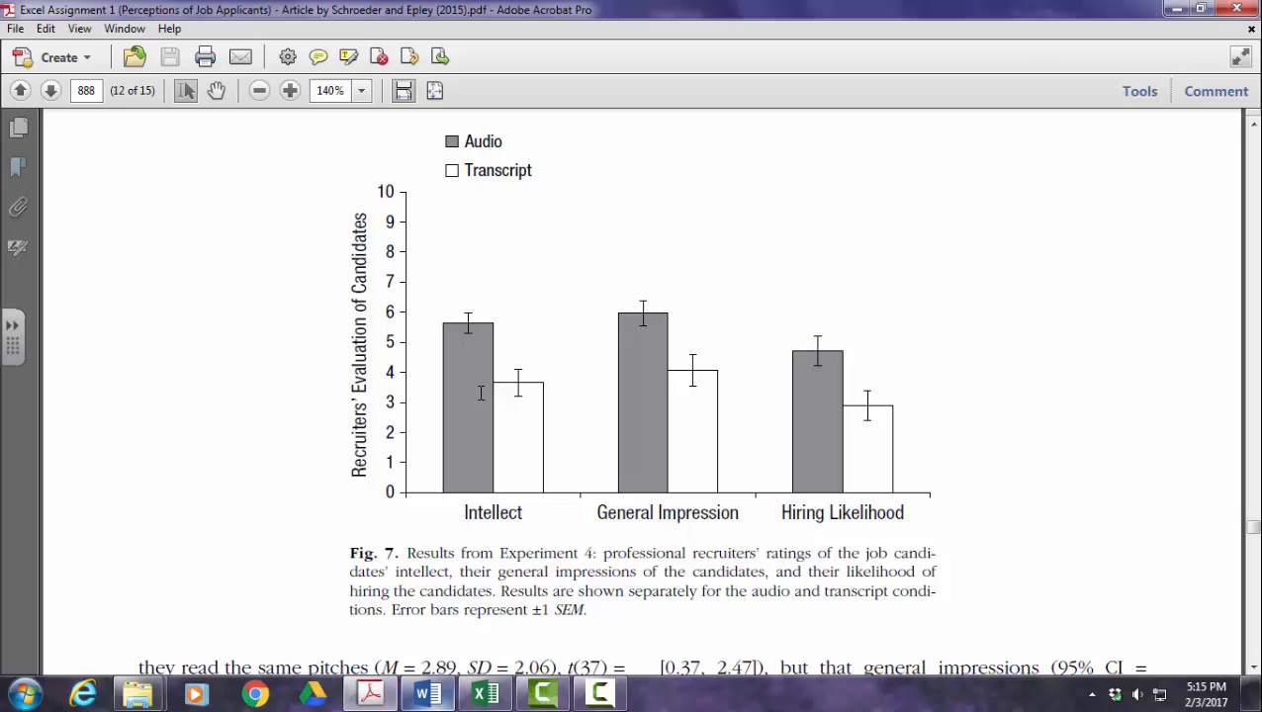
left_click(428, 692)
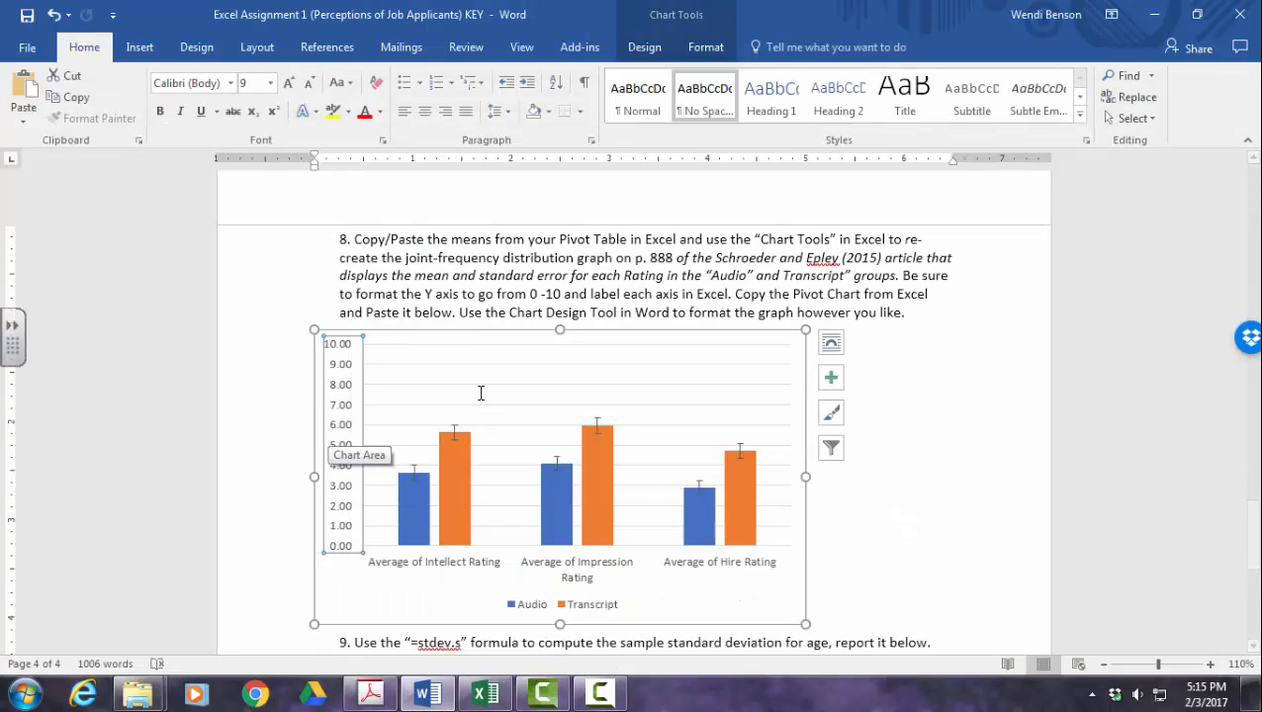
left_click(643, 46)
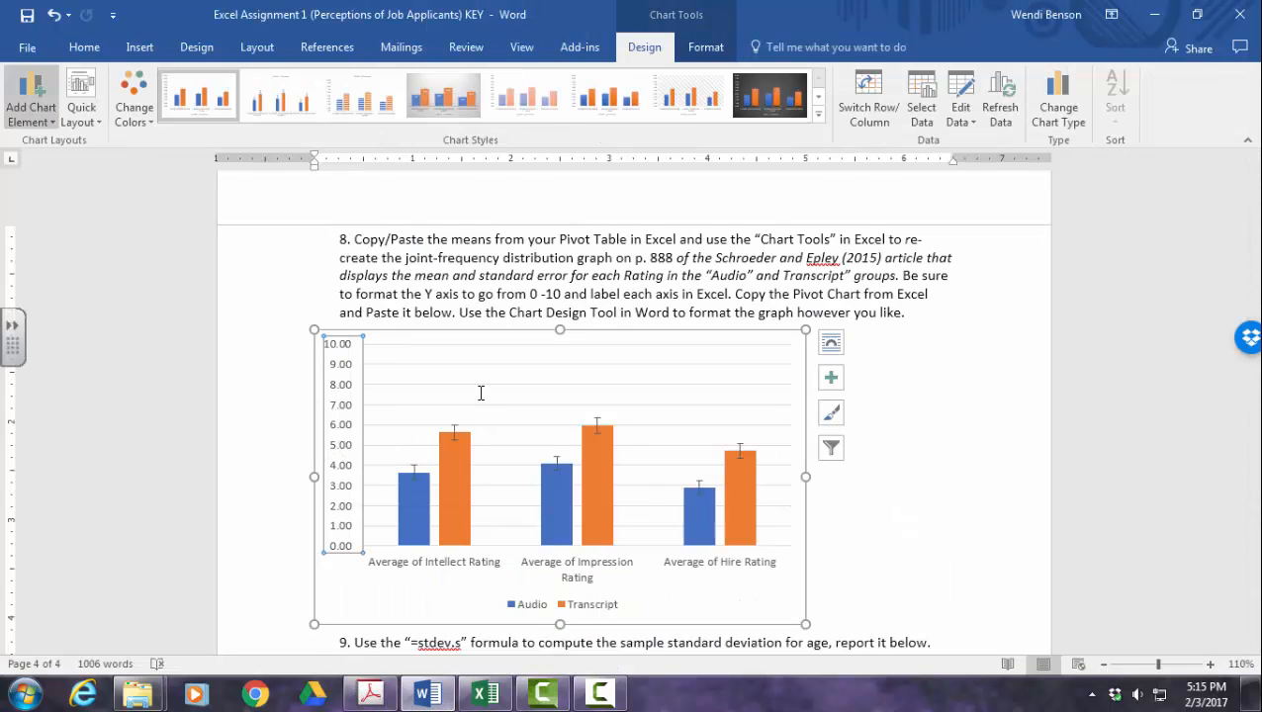
left_click(31, 107)
mouse_move(60, 165)
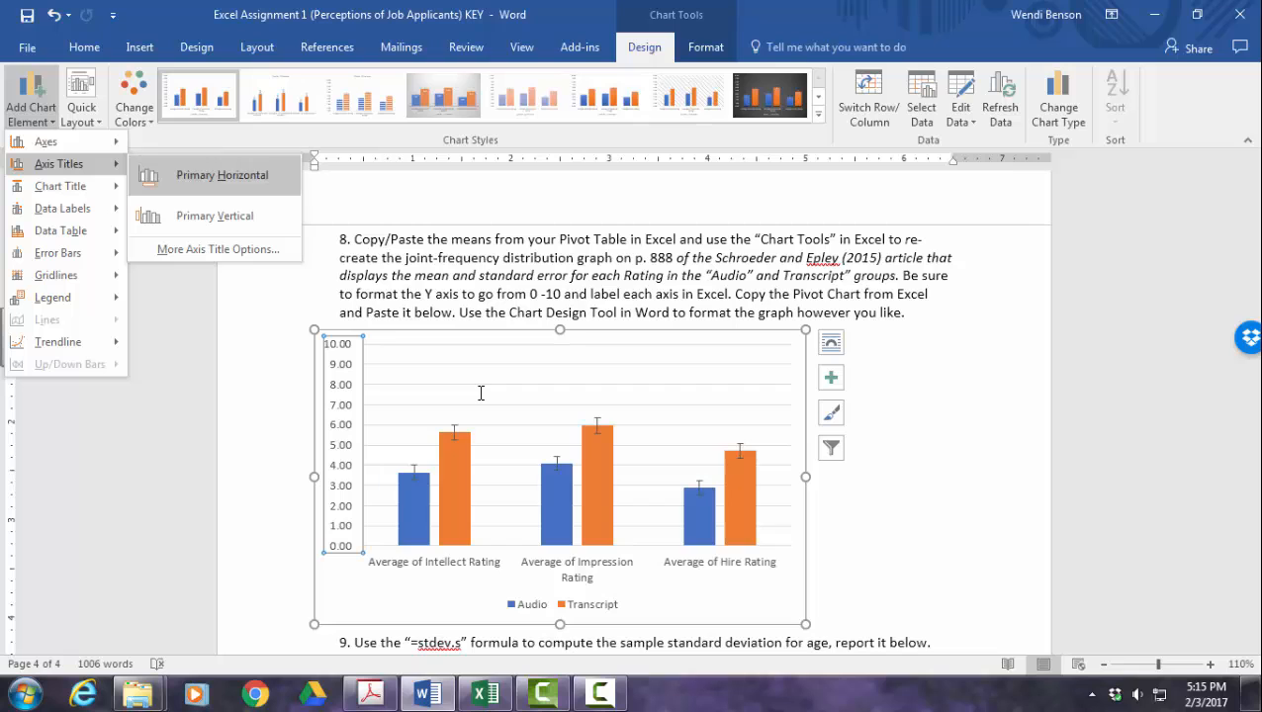
left_click(215, 216)
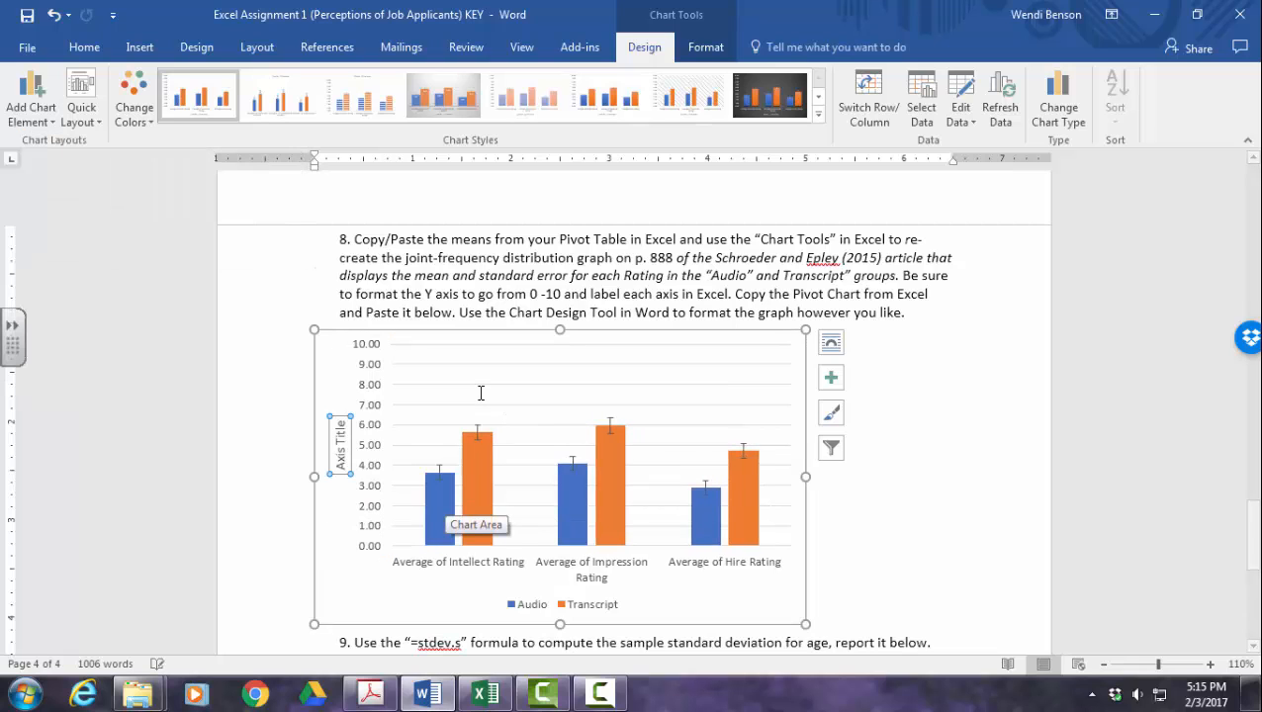
- Check the vertical axis label in the article's Fig. 7 and set the Word chart's axis title to "Recruiters' Evaluation of Candidates"
left_click(369, 694)
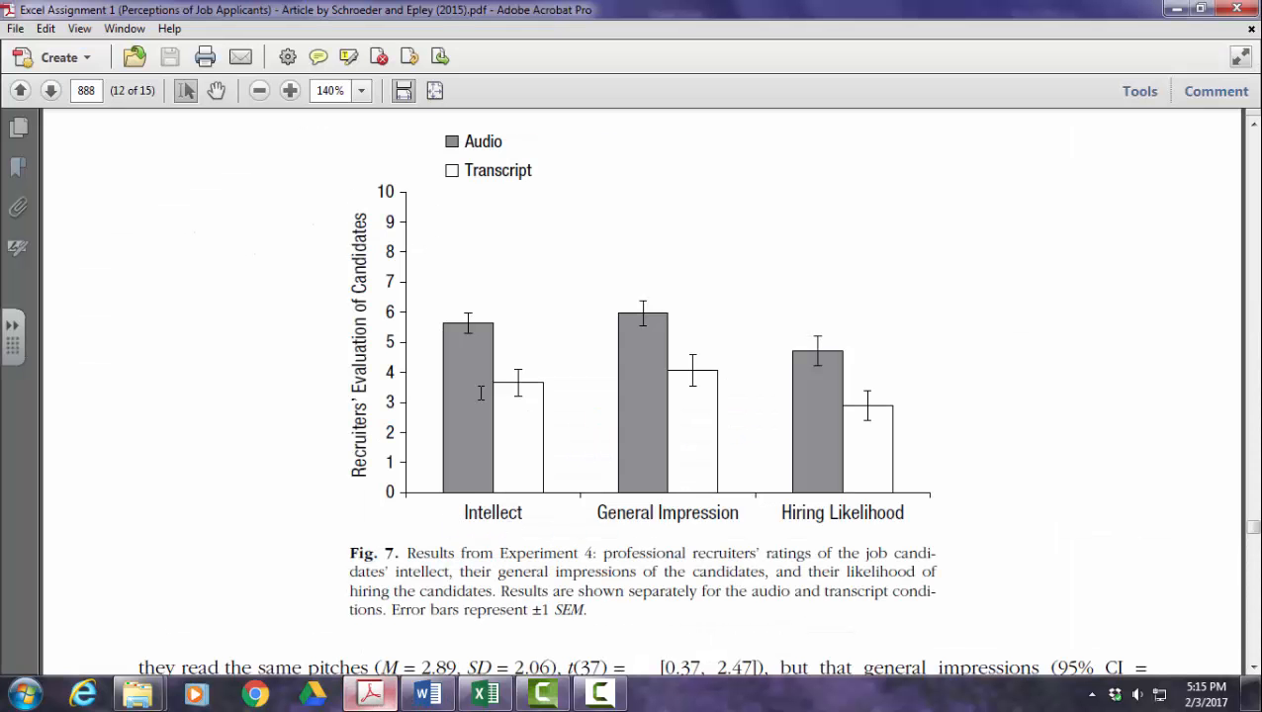
left_click(370, 694)
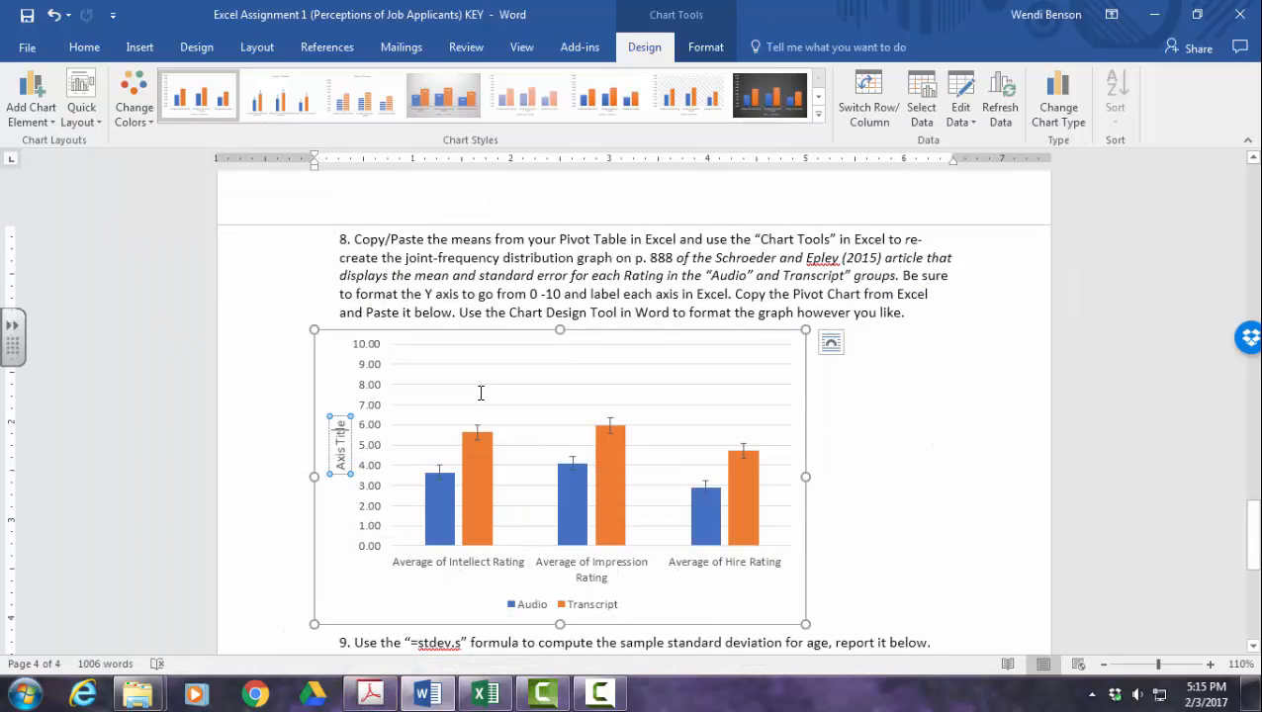
triple_click(340, 433)
type("Recruiters")
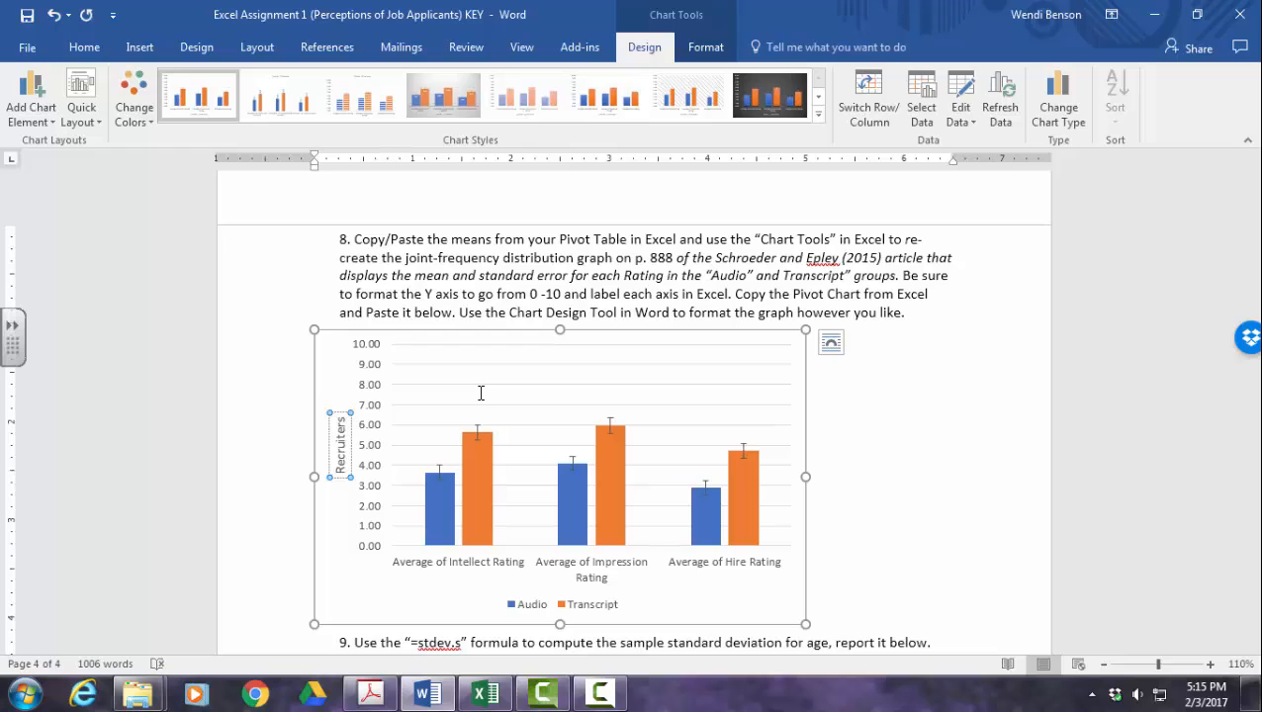
type("' Evaluati")
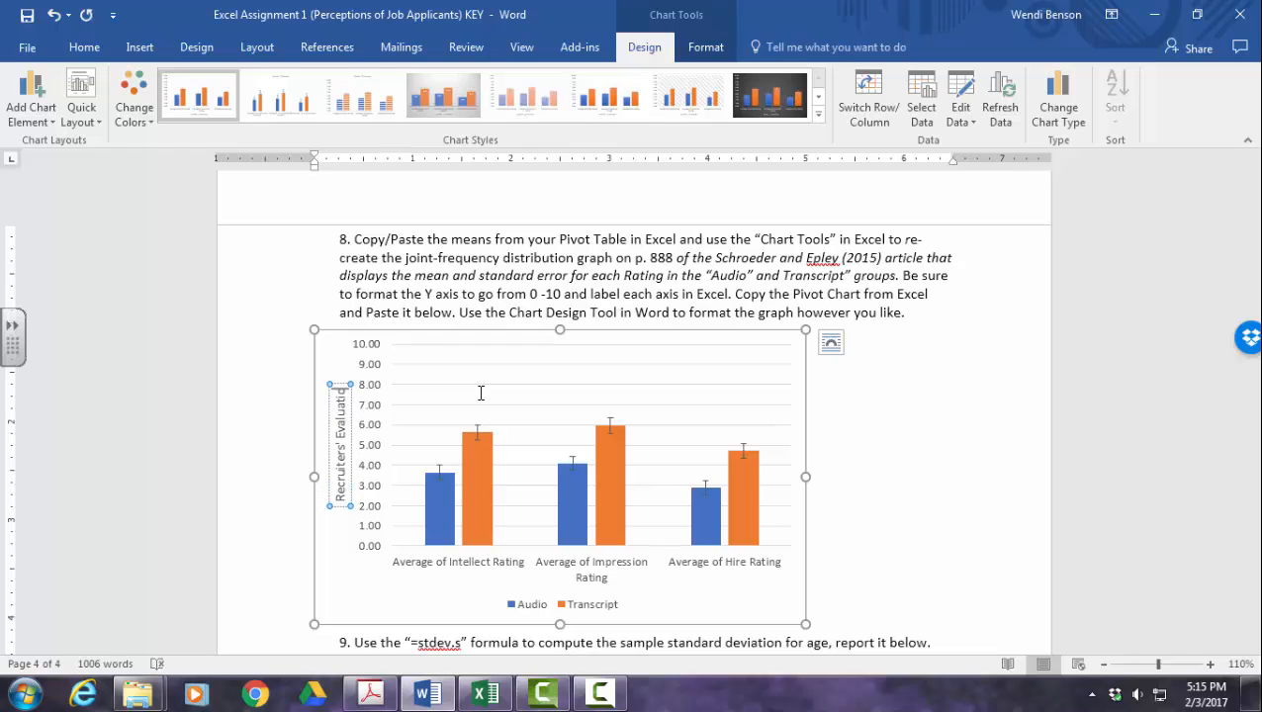
type("on of Candidate")
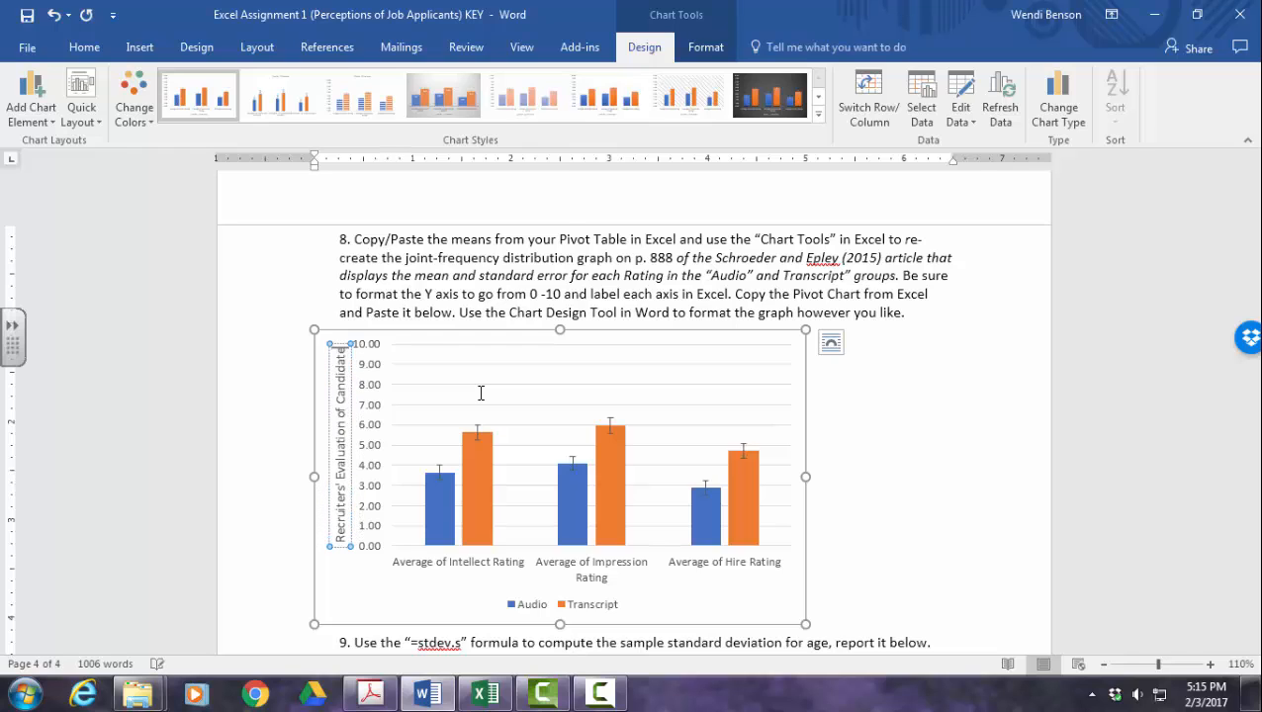
type("s")
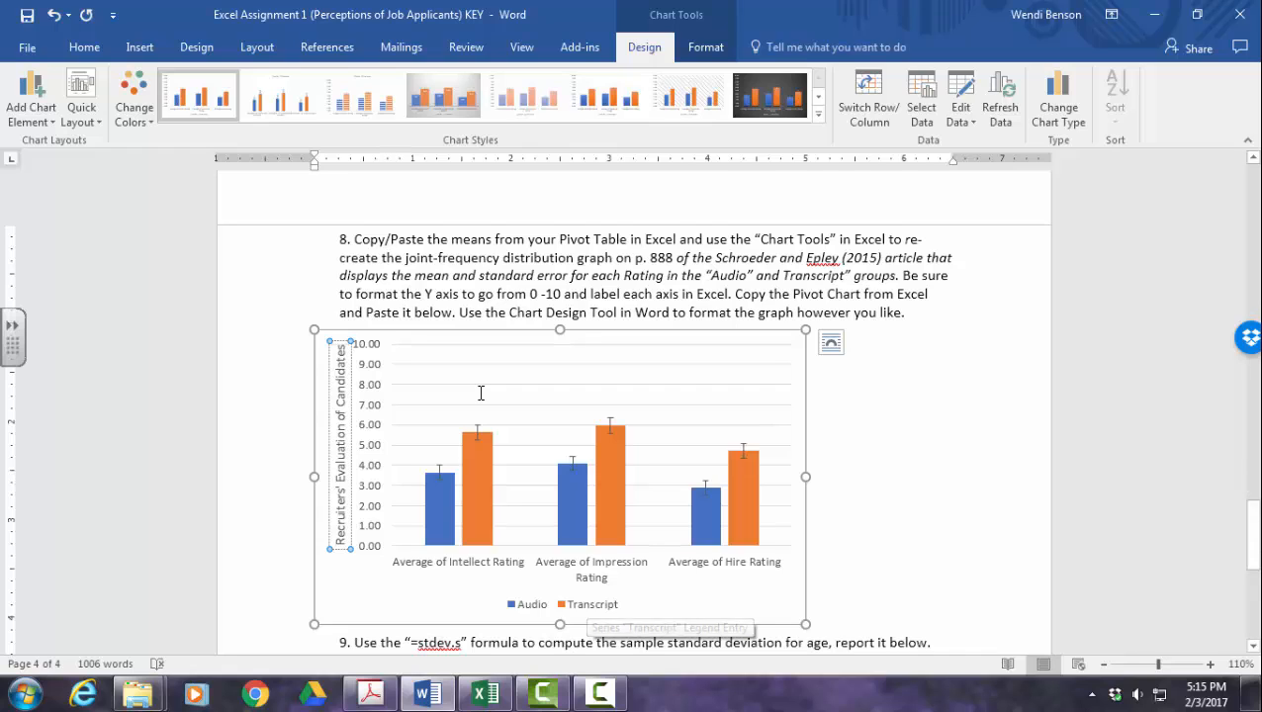
left_click(480, 394)
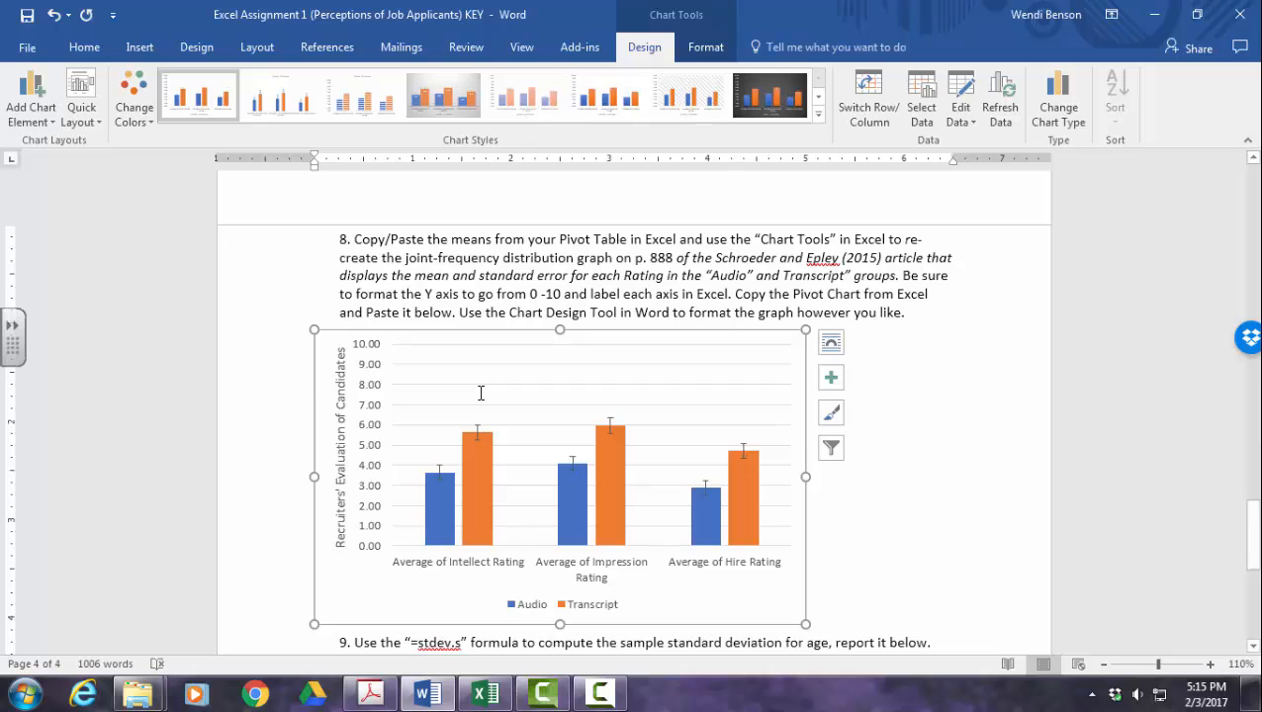
- Place the chart's legend at the top and recolor the Audio bars green and the Transcript bars blue with a different chart color scheme
left_click(31, 99)
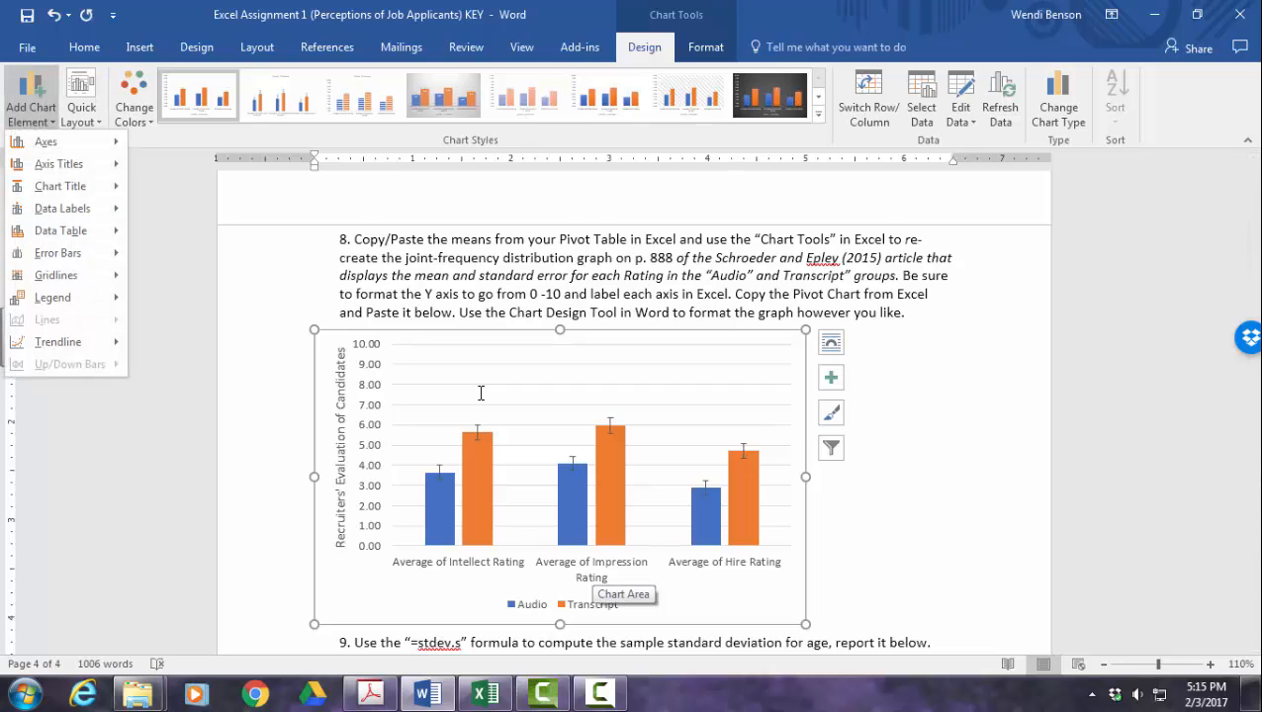
mouse_move(63, 208)
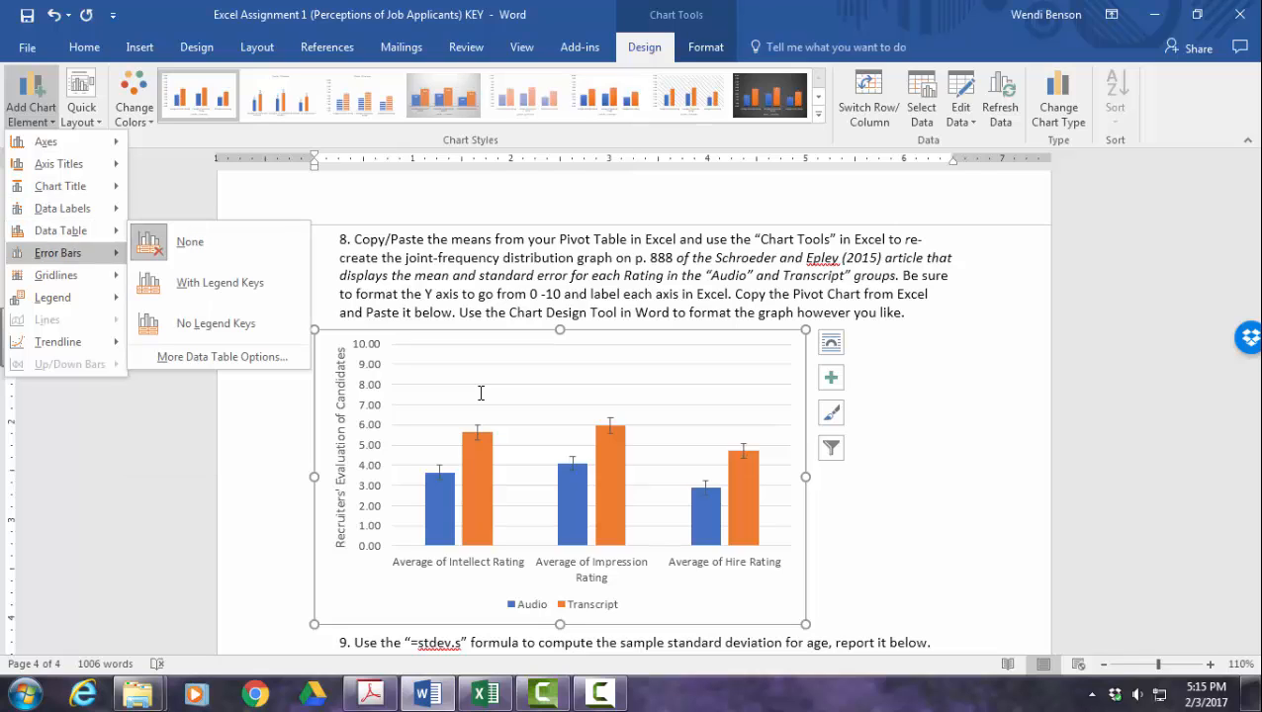
mouse_move(52, 297)
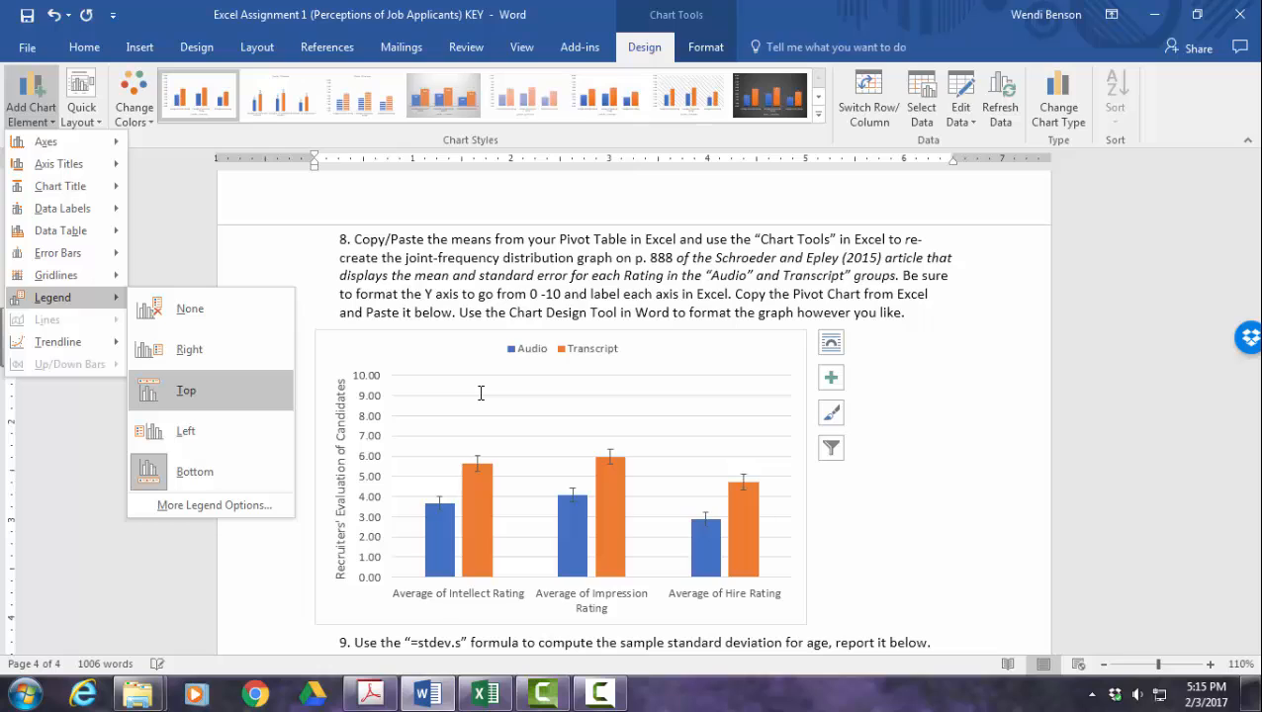
left_click(480, 393)
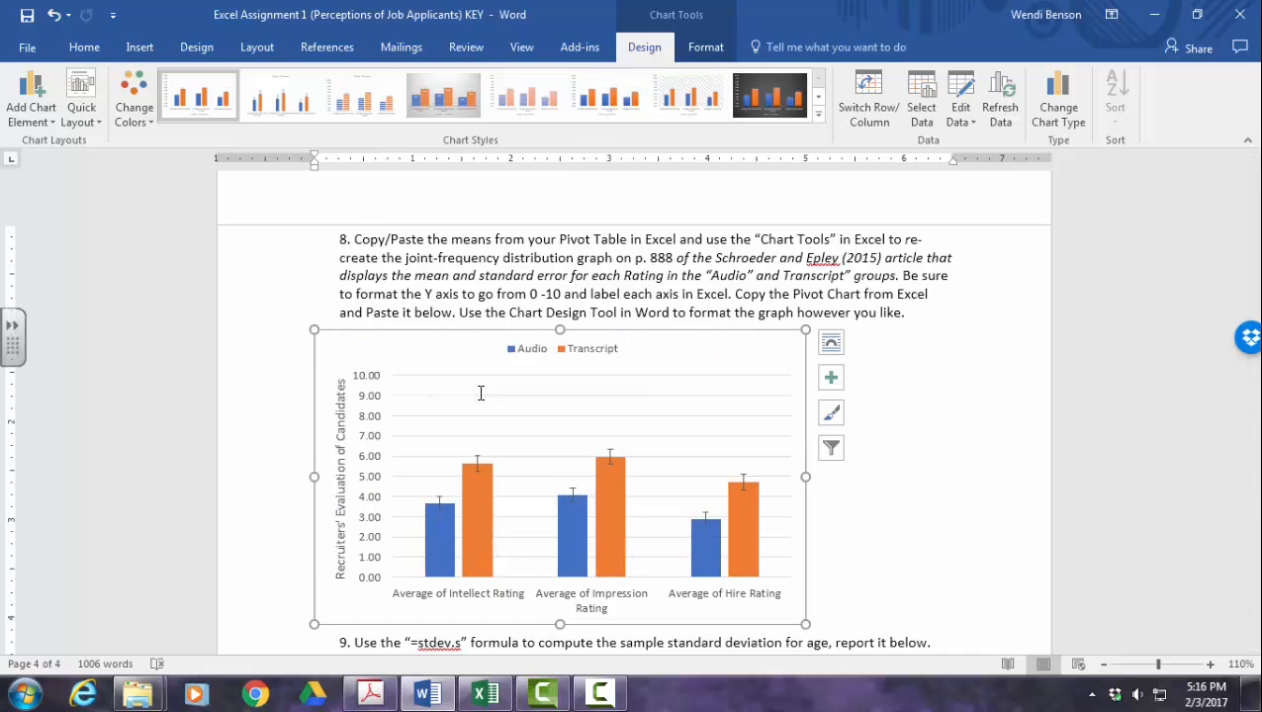
left_click(134, 97)
left_click(203, 252)
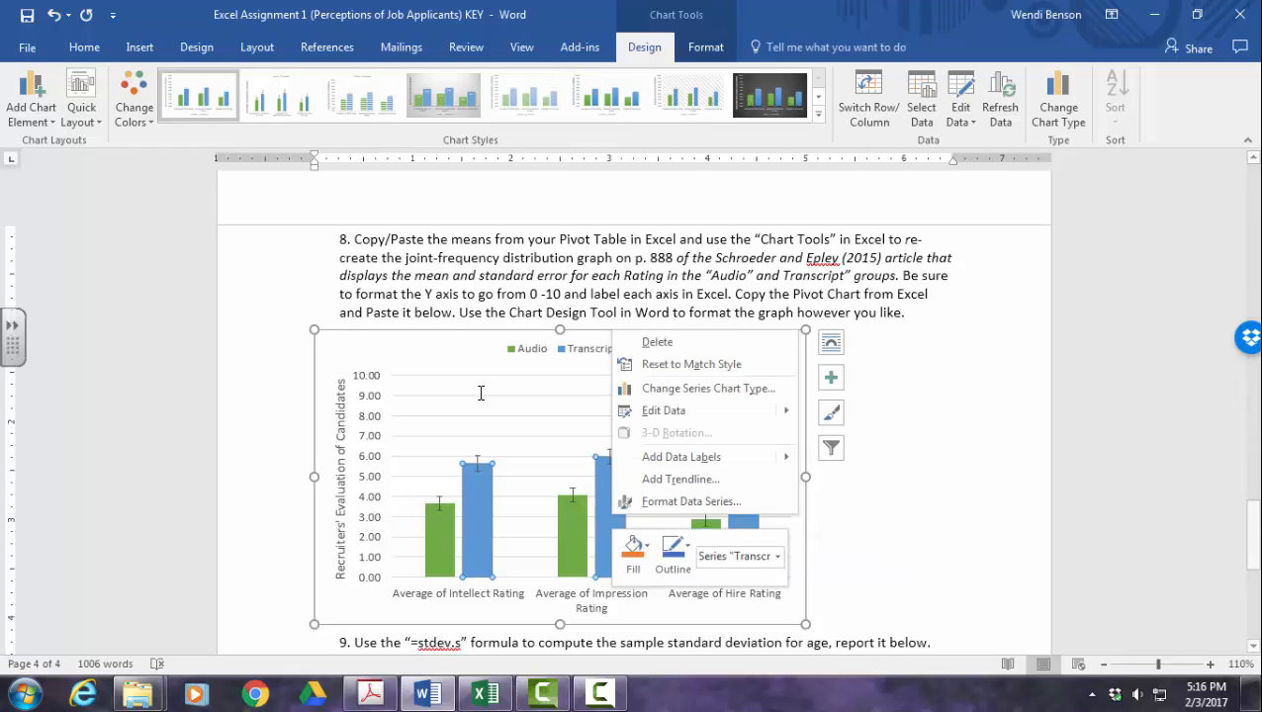
- Try a dotted pattern fill on the Transcript series, undo it, and close the series formatting
right_click(610, 514)
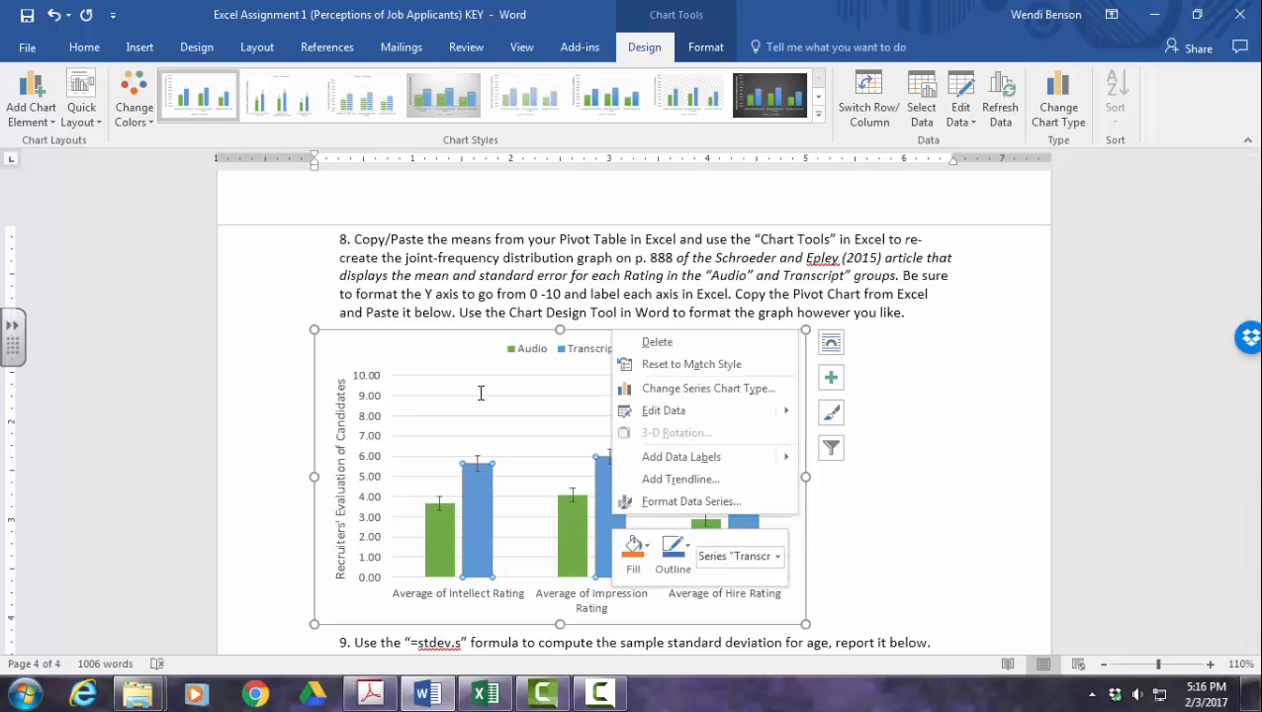
left_click(633, 550)
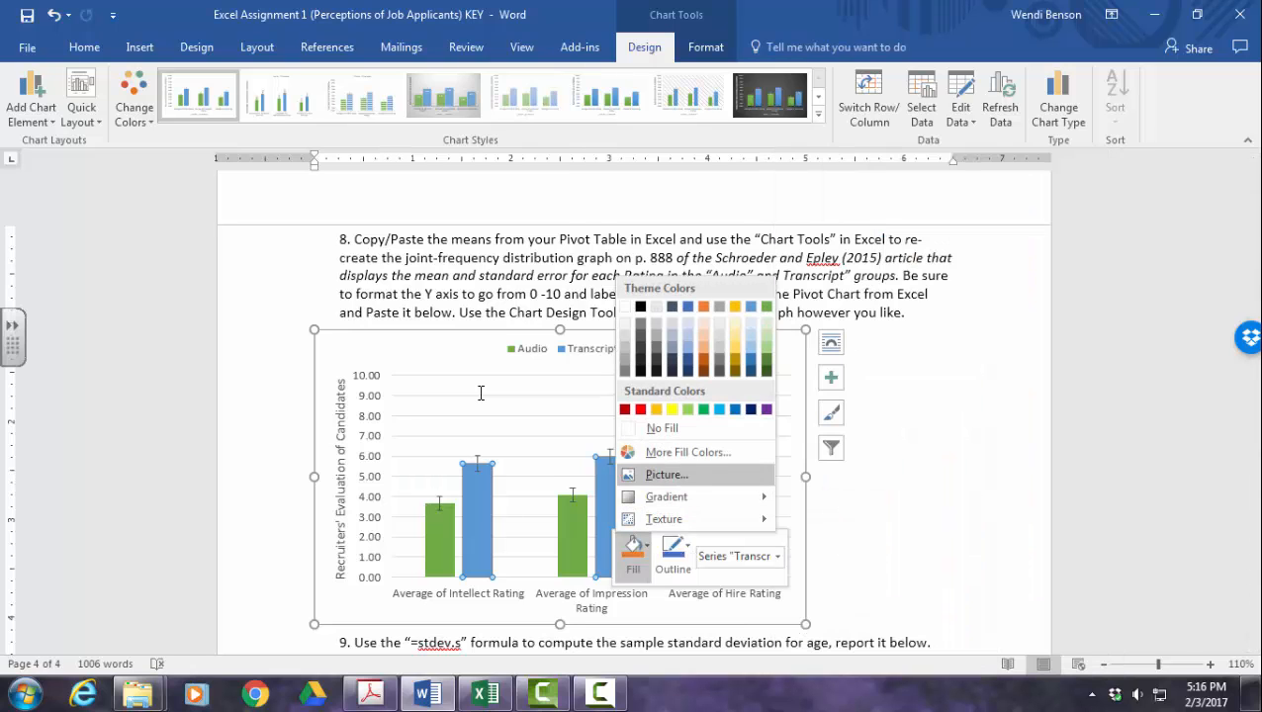
mouse_move(663, 518)
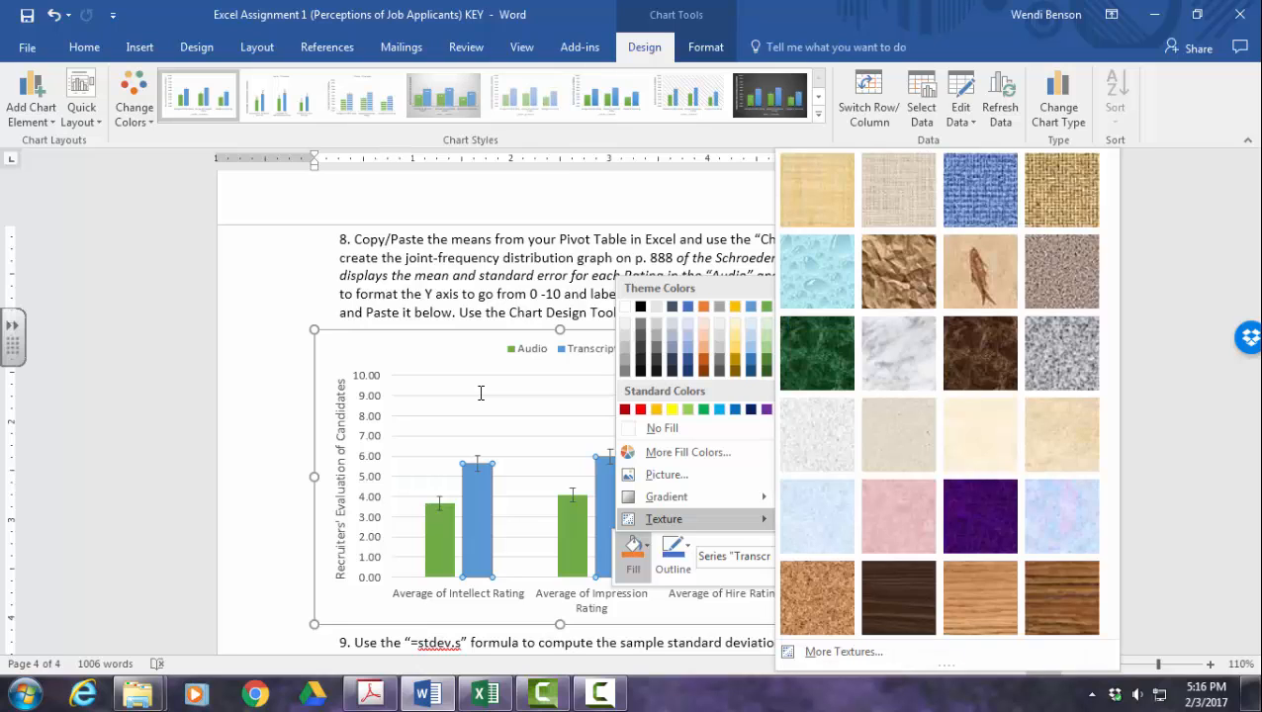
left_click(844, 651)
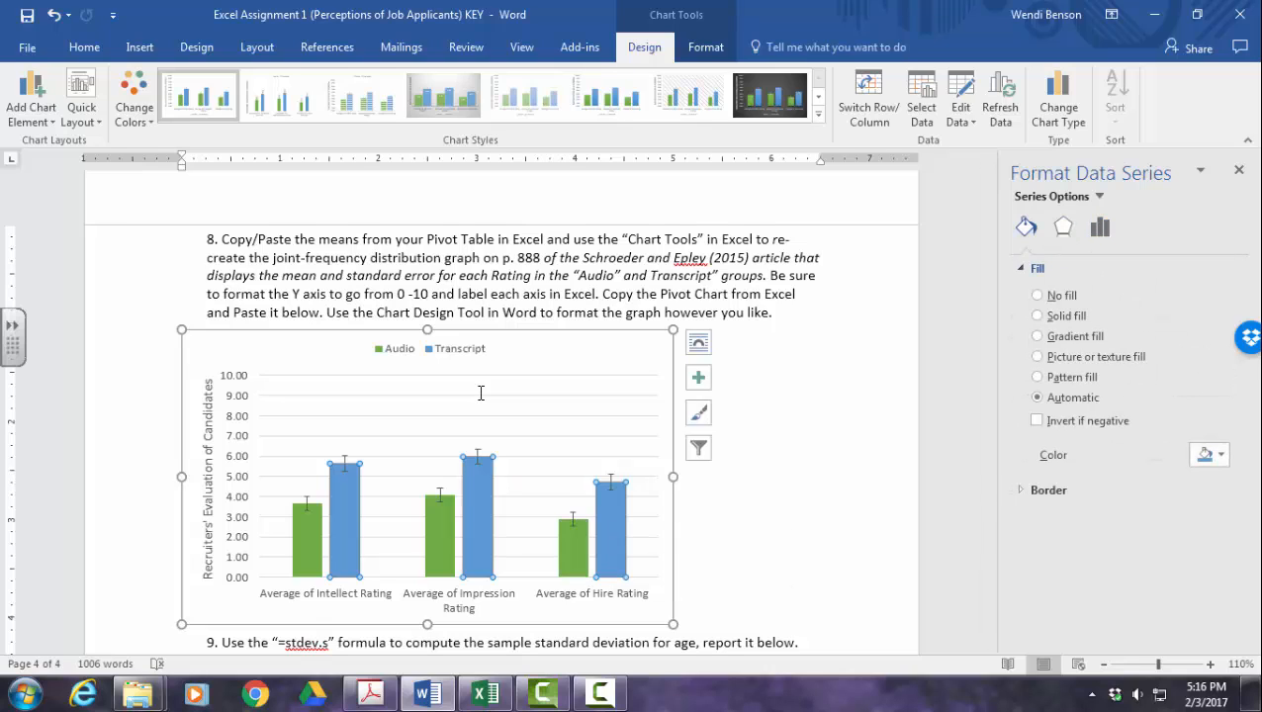
left_click(1037, 357)
left_click(1037, 377)
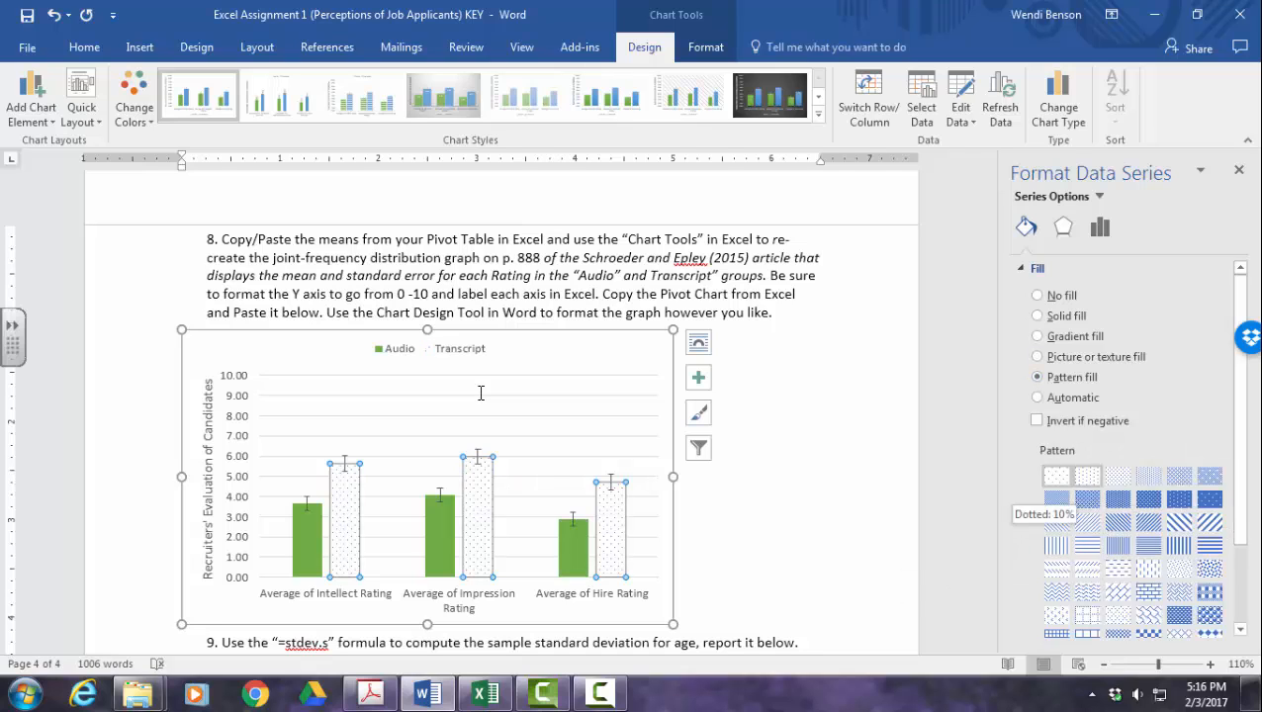
left_click(54, 15)
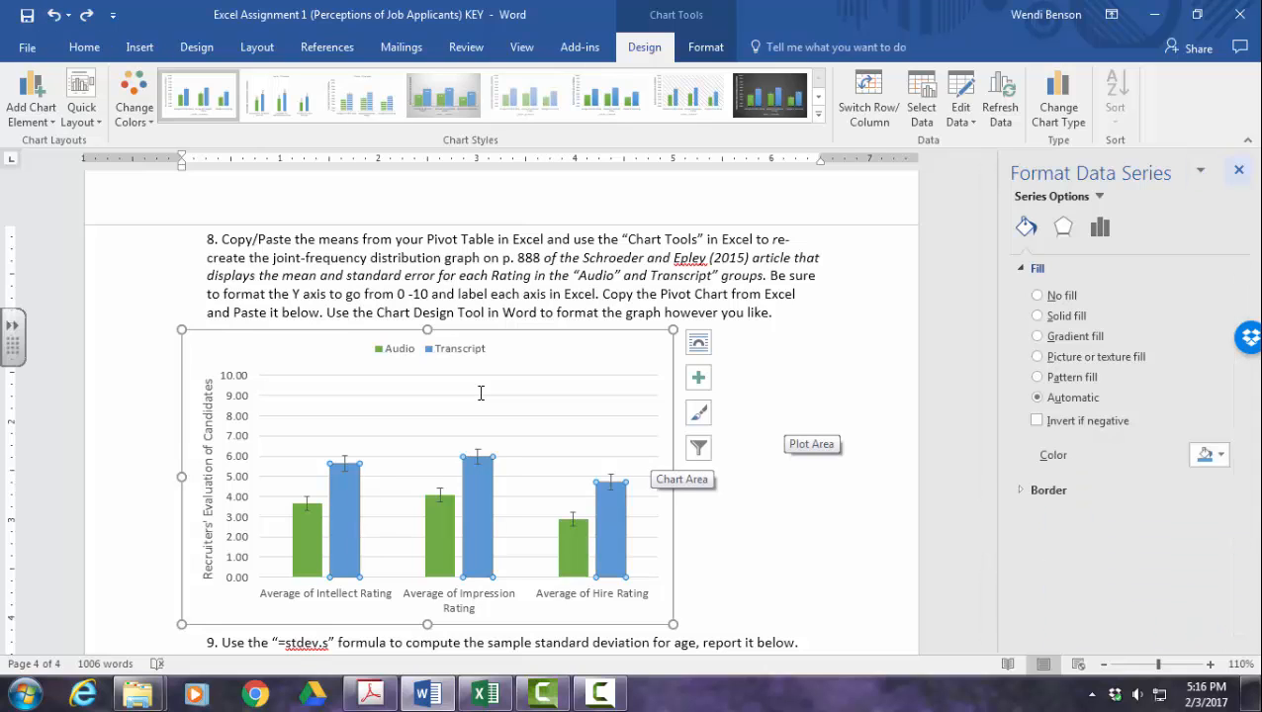
left_click(1238, 169)
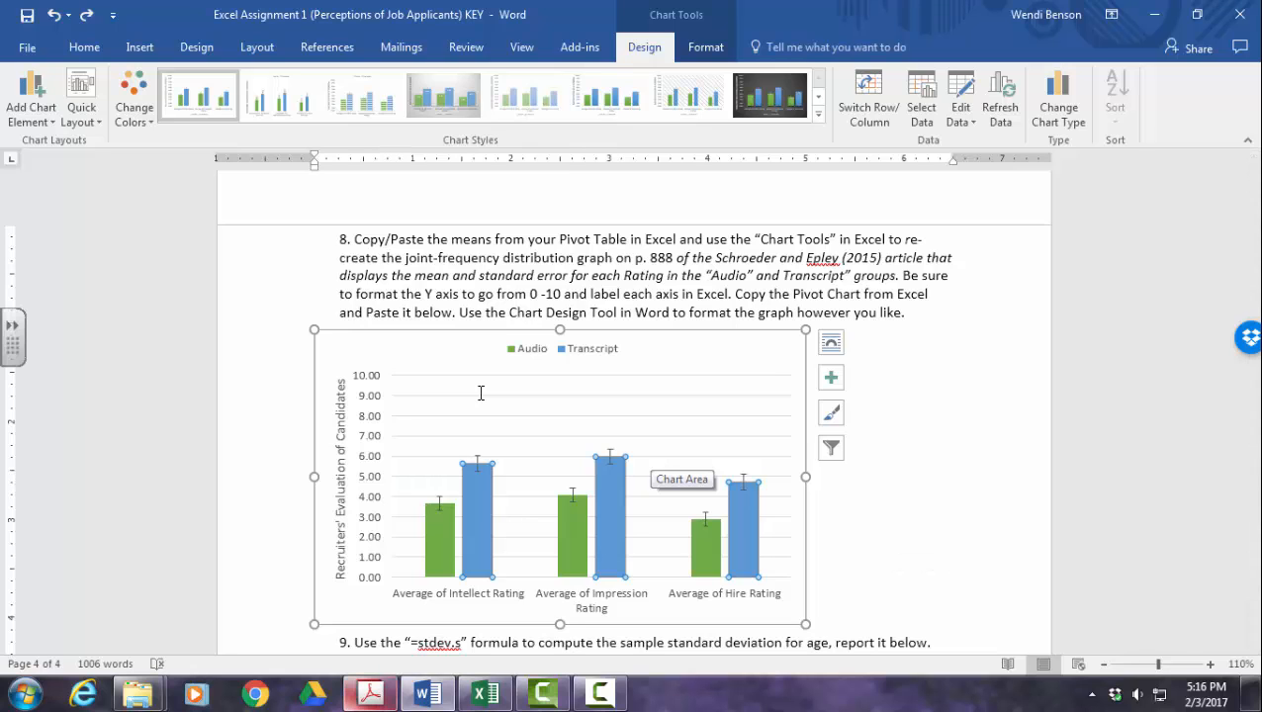
- Compare the Word chart with the article's Fig. 7 and open the chart's data in Excel for editing
key("alt+Tab")
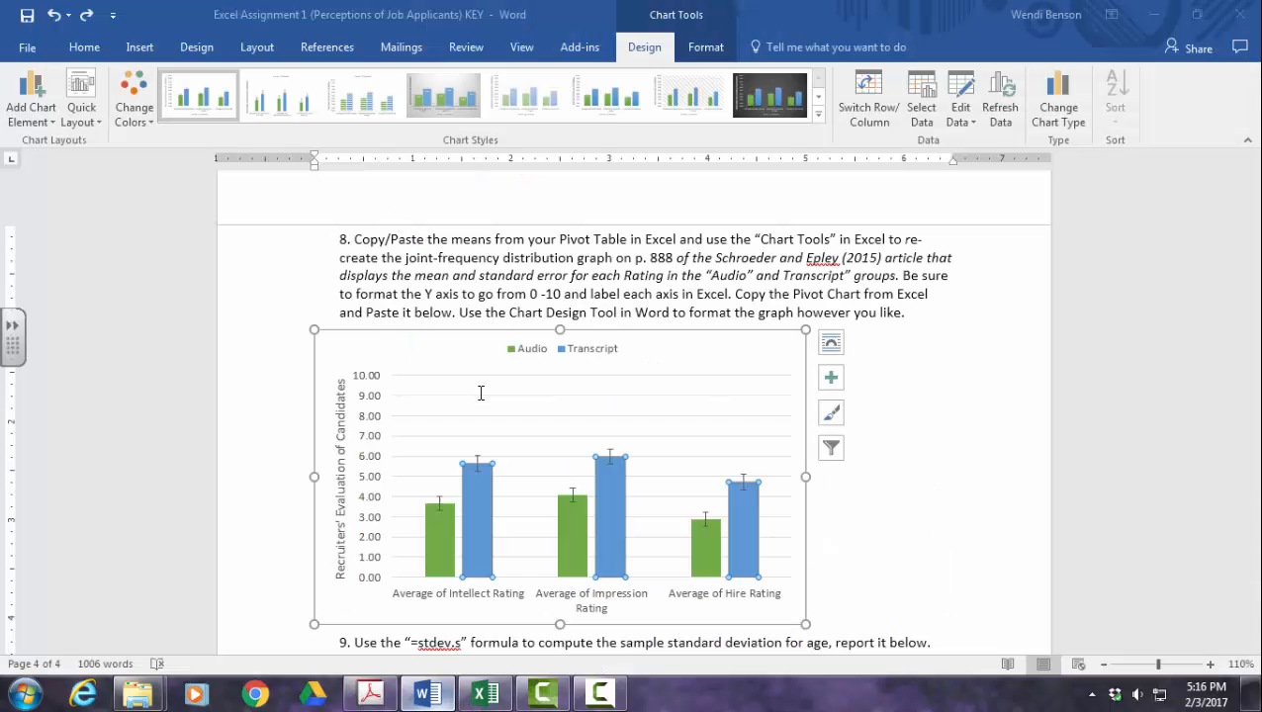
key("alt+Tab")
key("Right")
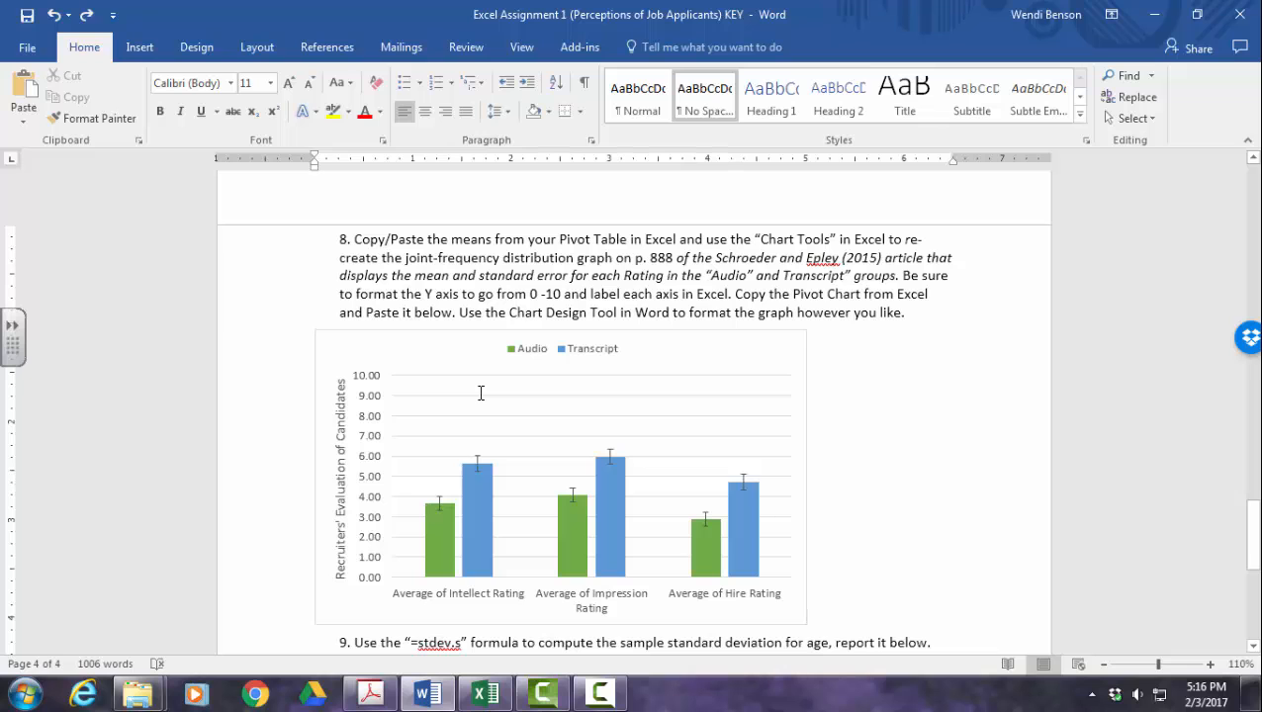
key("alt+Tab")
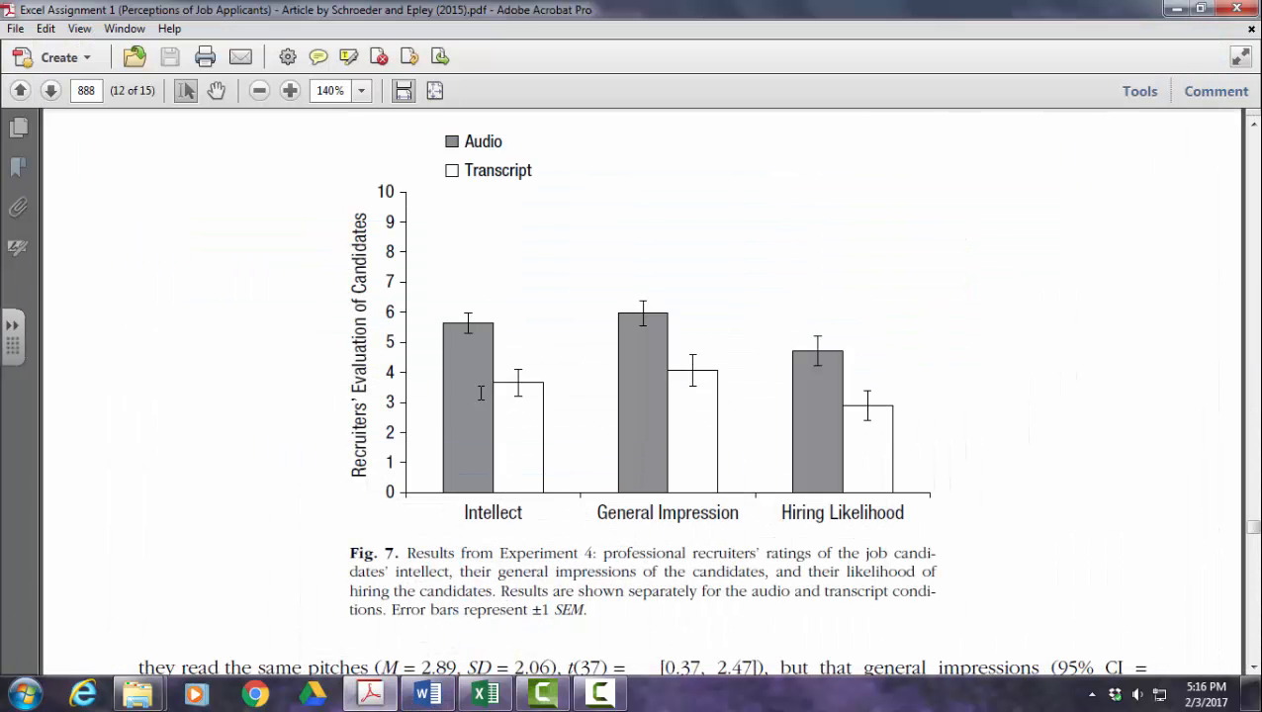
key("alt+Tab")
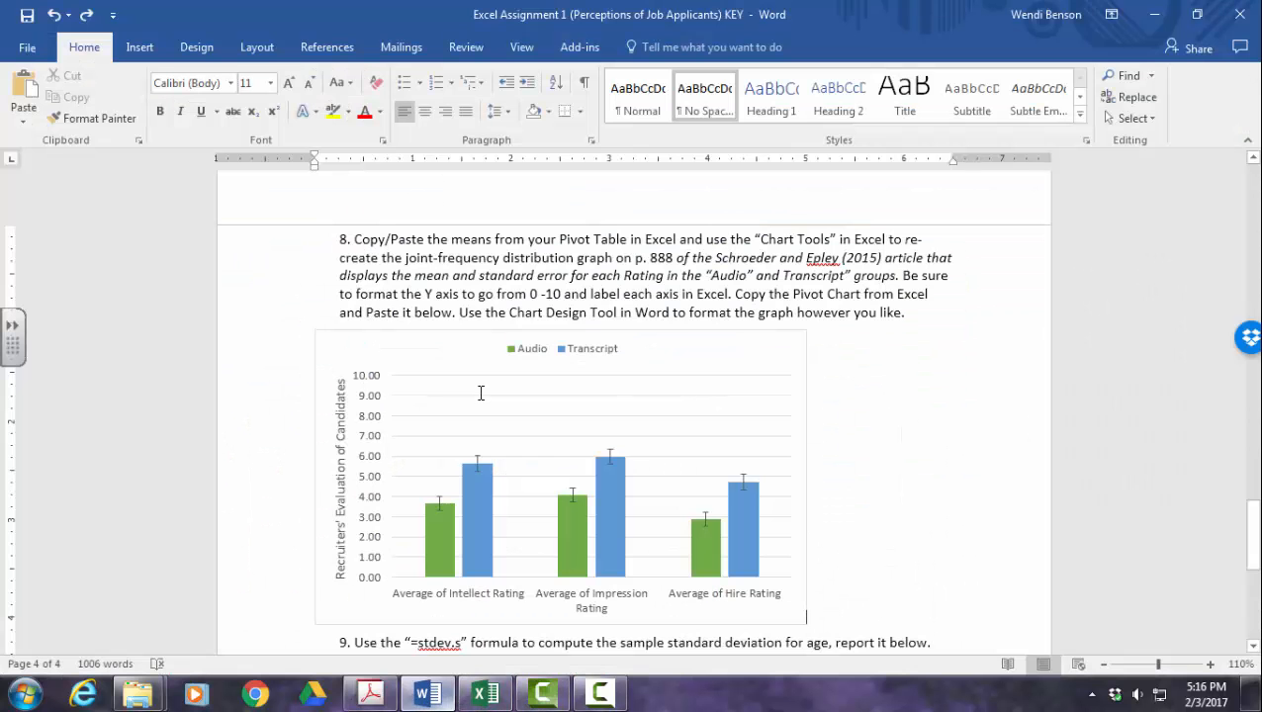
left_click(481, 394)
right_click(480, 393)
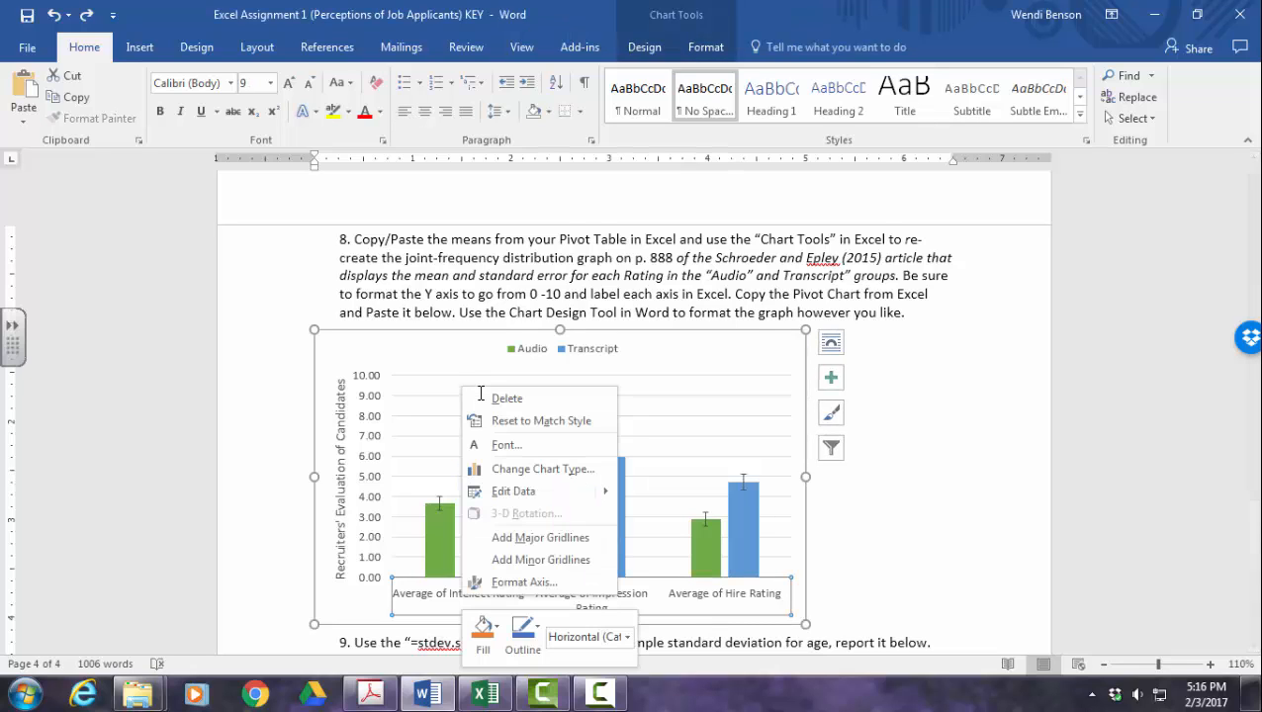
right_click(698, 369)
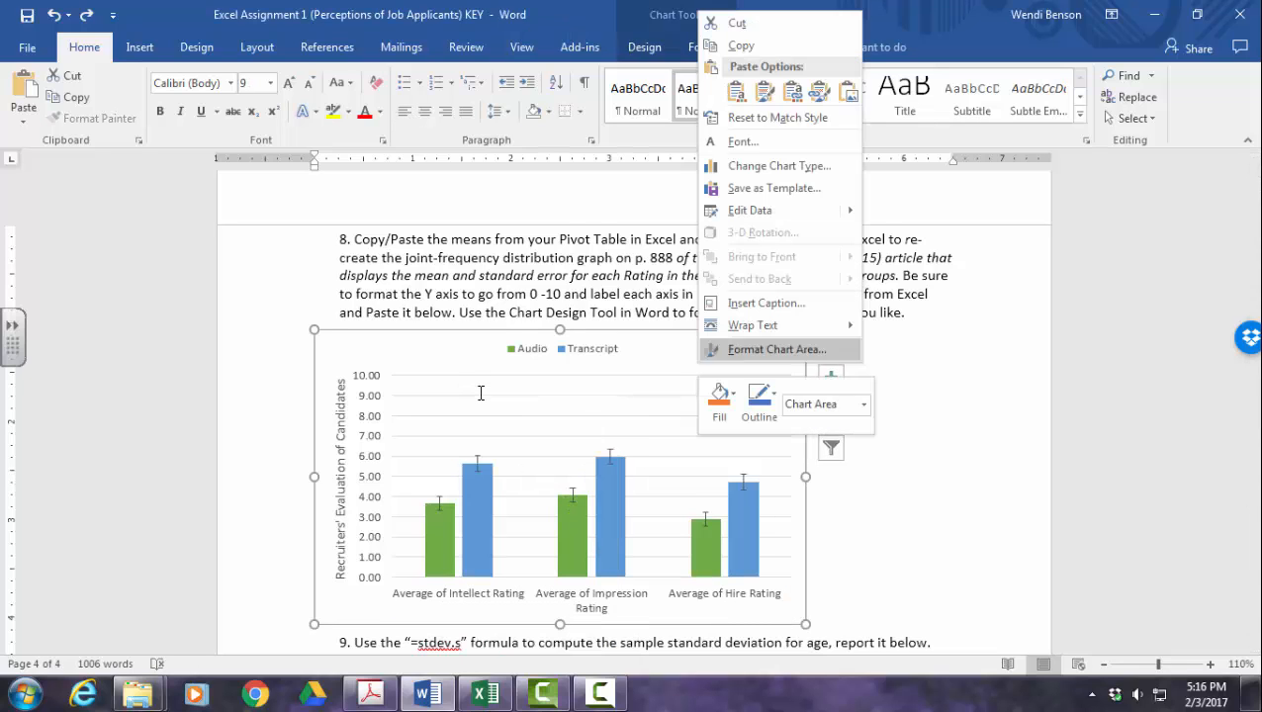
mouse_move(772, 209)
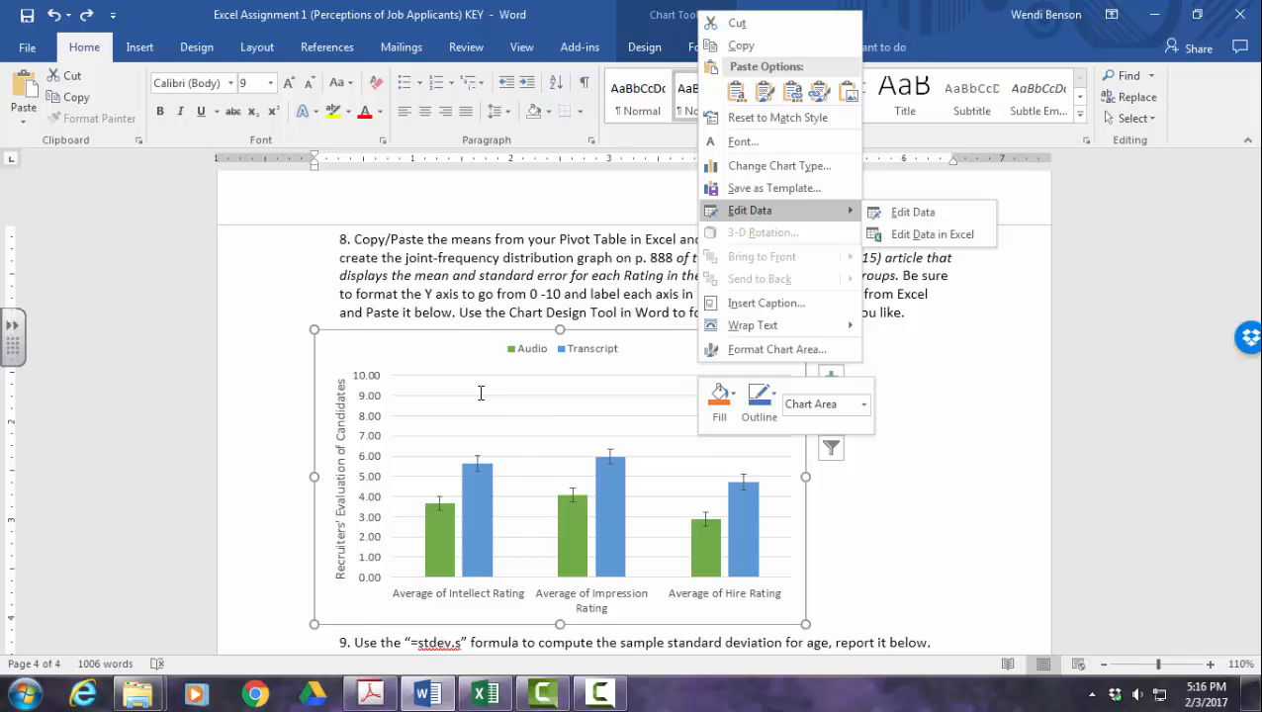
left_click(931, 235)
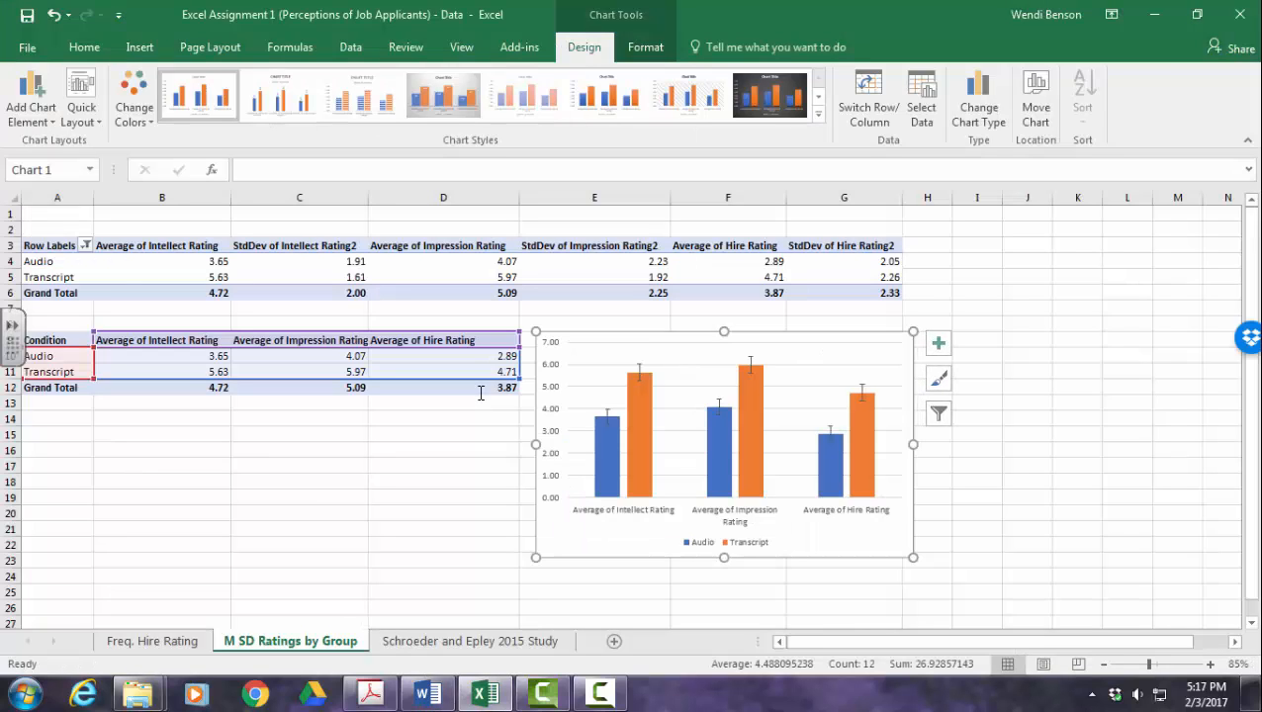
- Rename the headers in B9 and C9 of the copied means table as Intellect and General Impression
left_click(371, 694)
key("Escape")
type("Intellect")
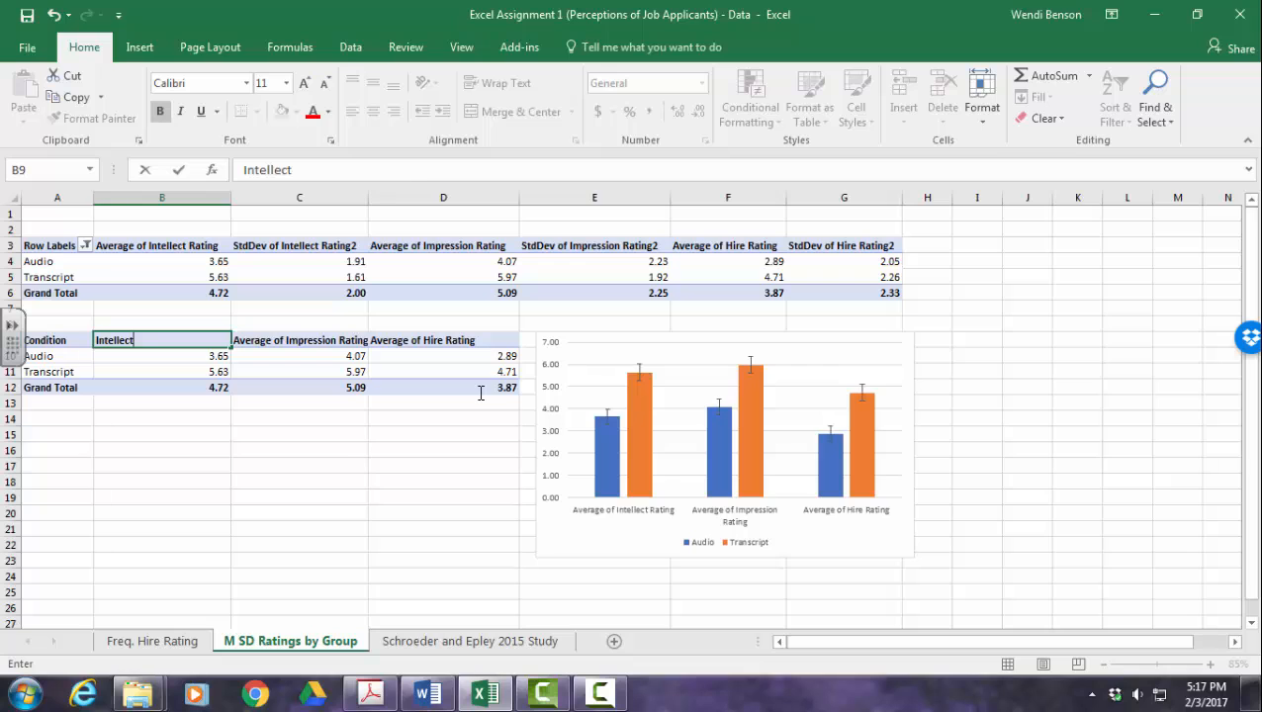
key("Tab")
type("General")
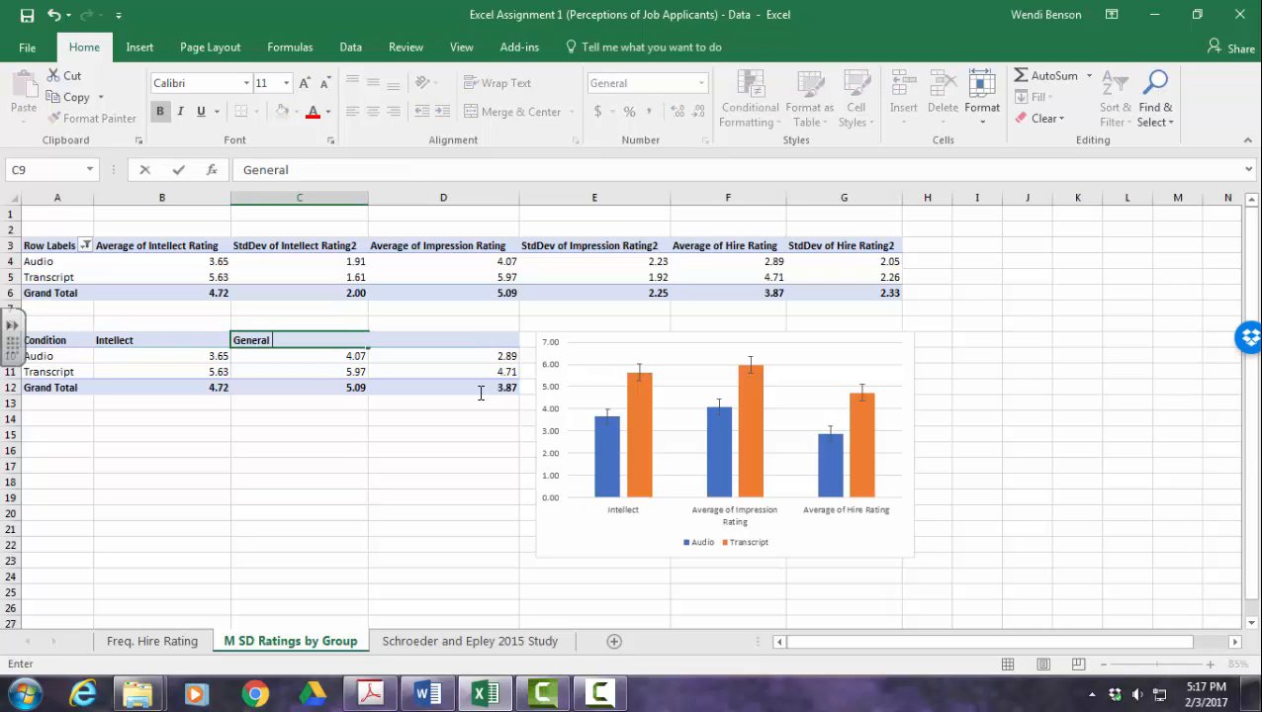
type(" Impression")
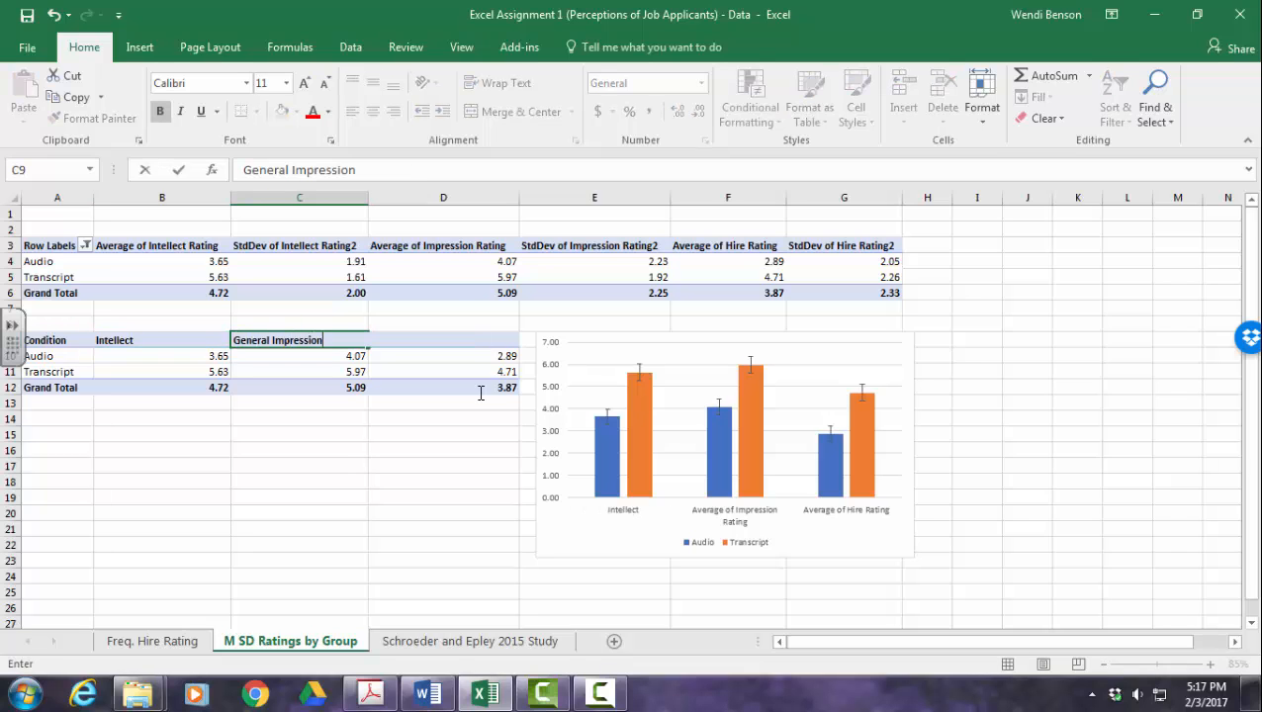
- Look up the last category label in the article's Fig. 7 and rename the header in D9 of the copied means table as Hiring Liklihood
left_click(370, 693)
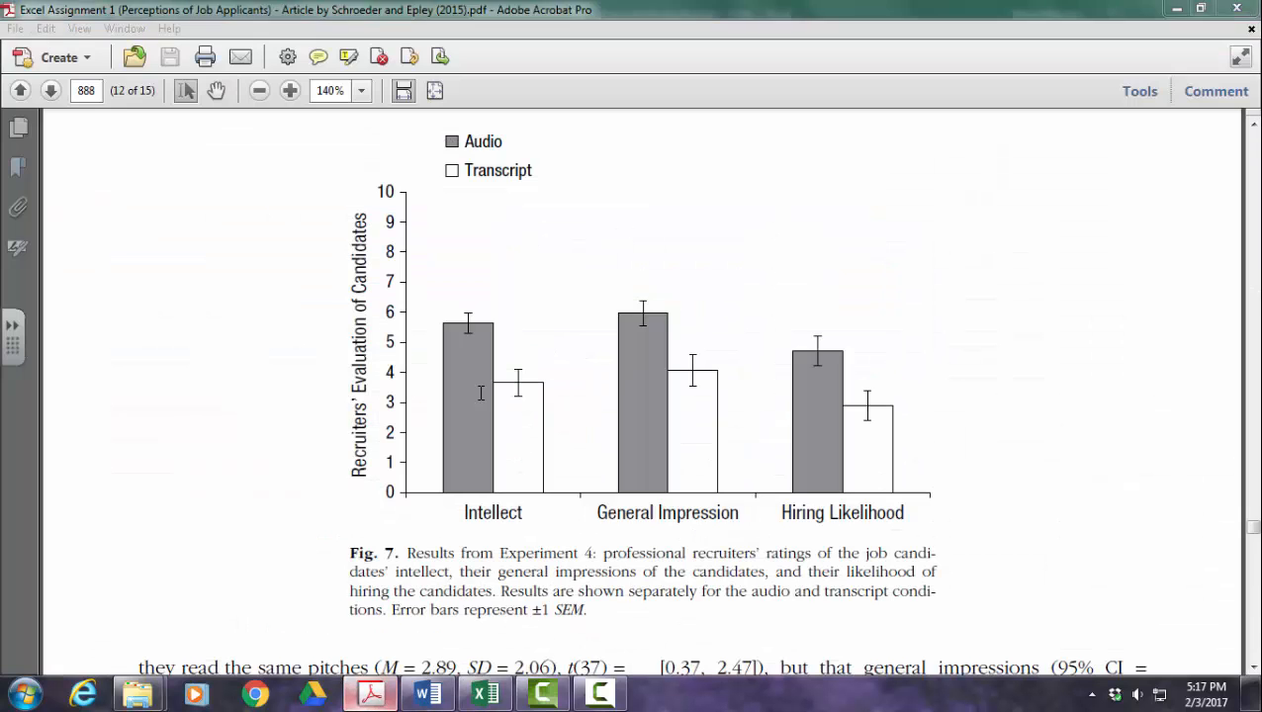
left_click(369, 694)
left_click(480, 374)
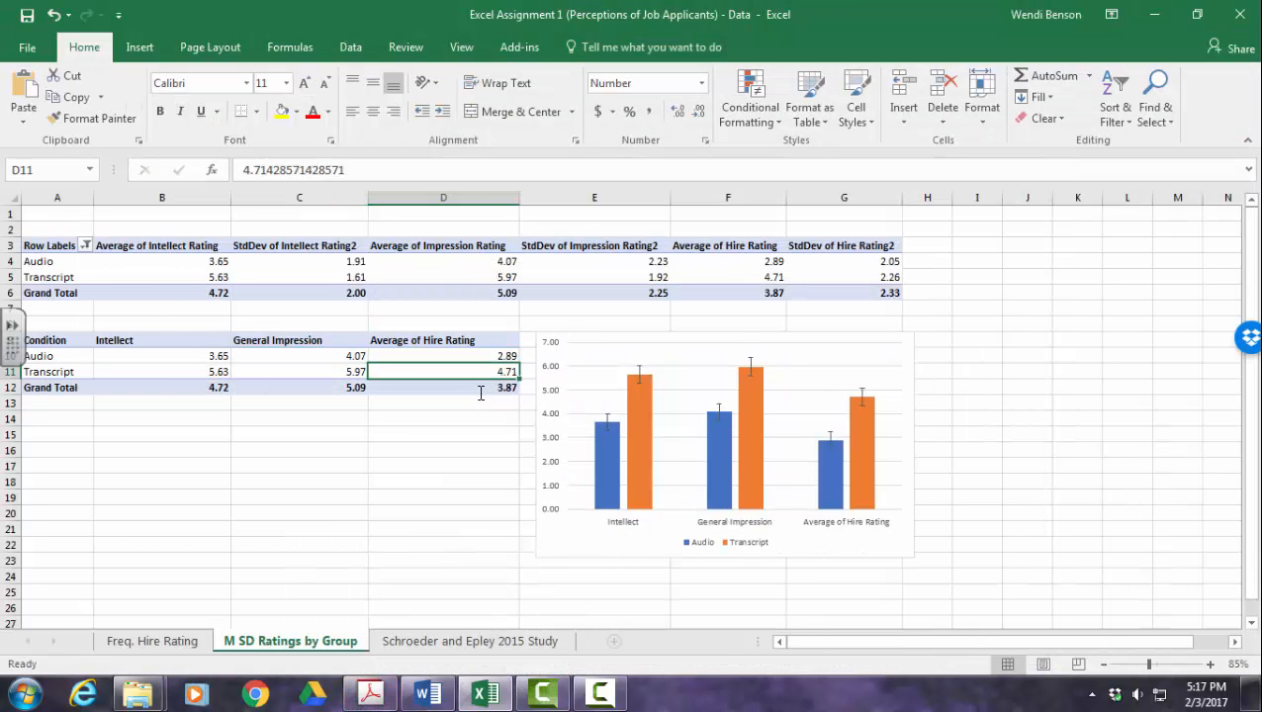
key("Up")
key("Up")
type("Hiring ")
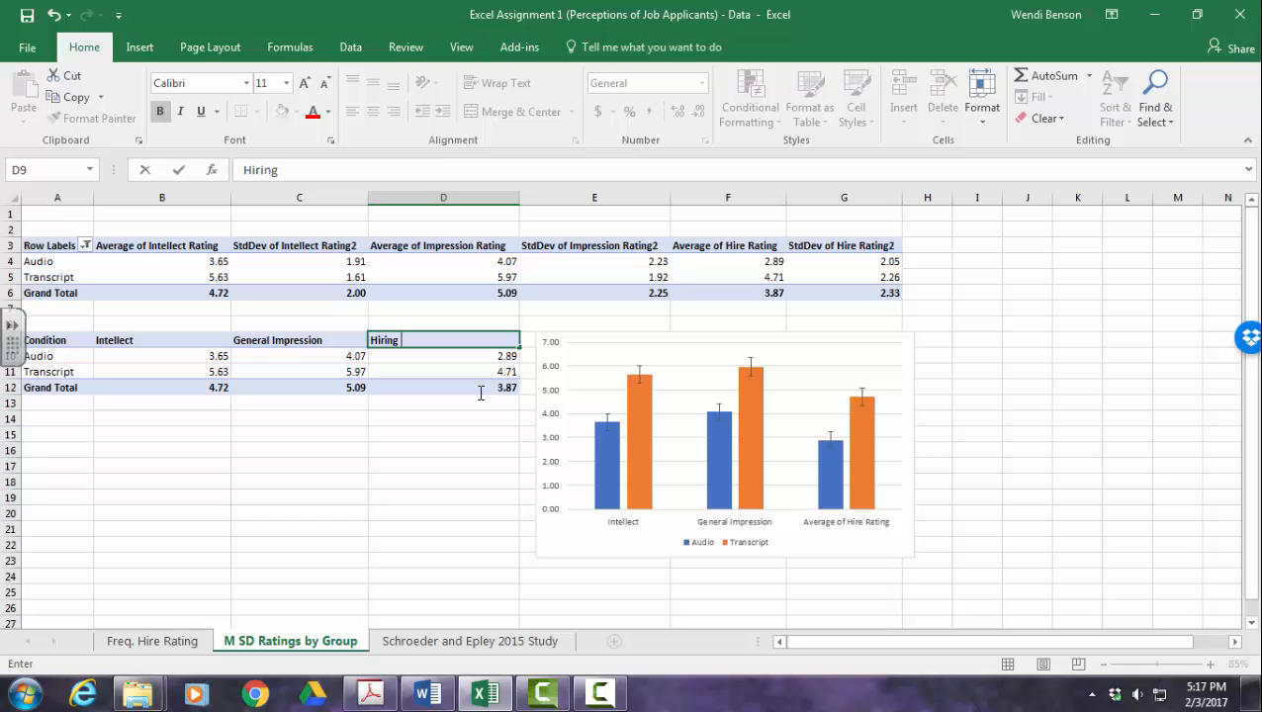
type("Liklihood")
- Check the label's spelling against the article and correct the header in D9 to Hiring Likelihood
key("alt+Tab")
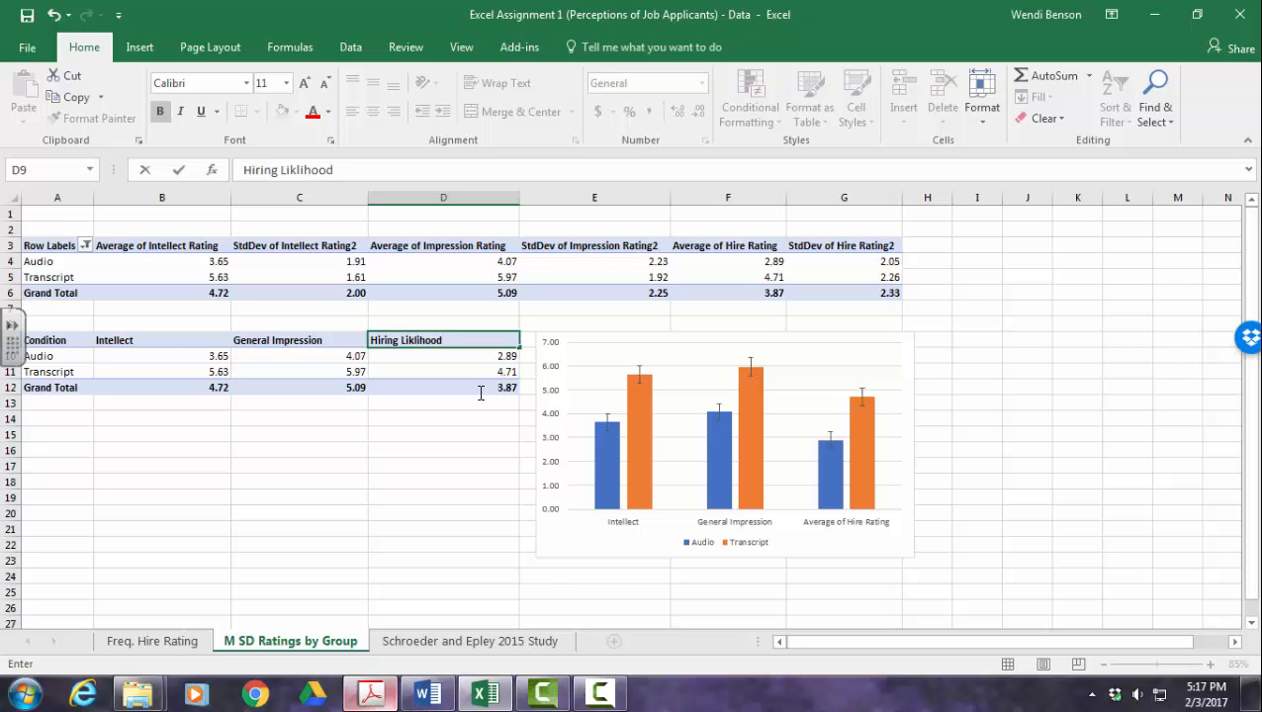
key("alt+Tab")
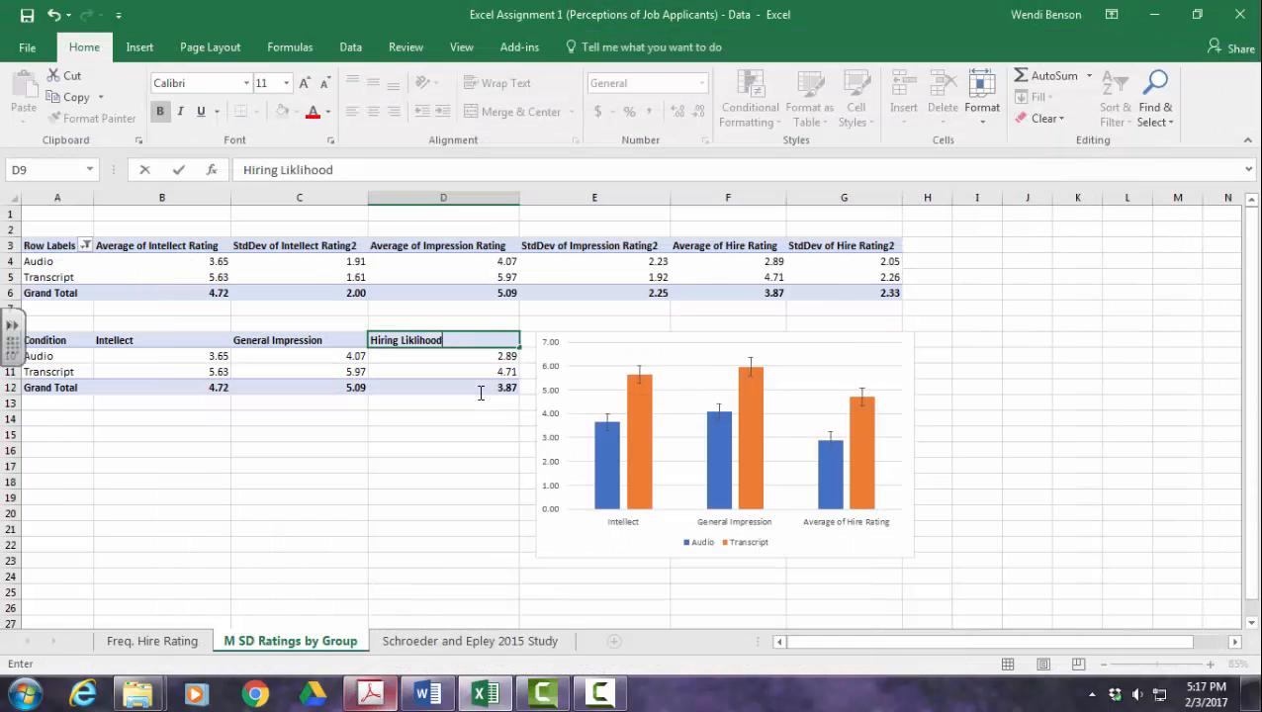
key("F2")
key("Left")
key("Left")
key("Left")
key("Left")
key("Left")
key("Left")
key("Left")
type("e")
left_click(443, 482)
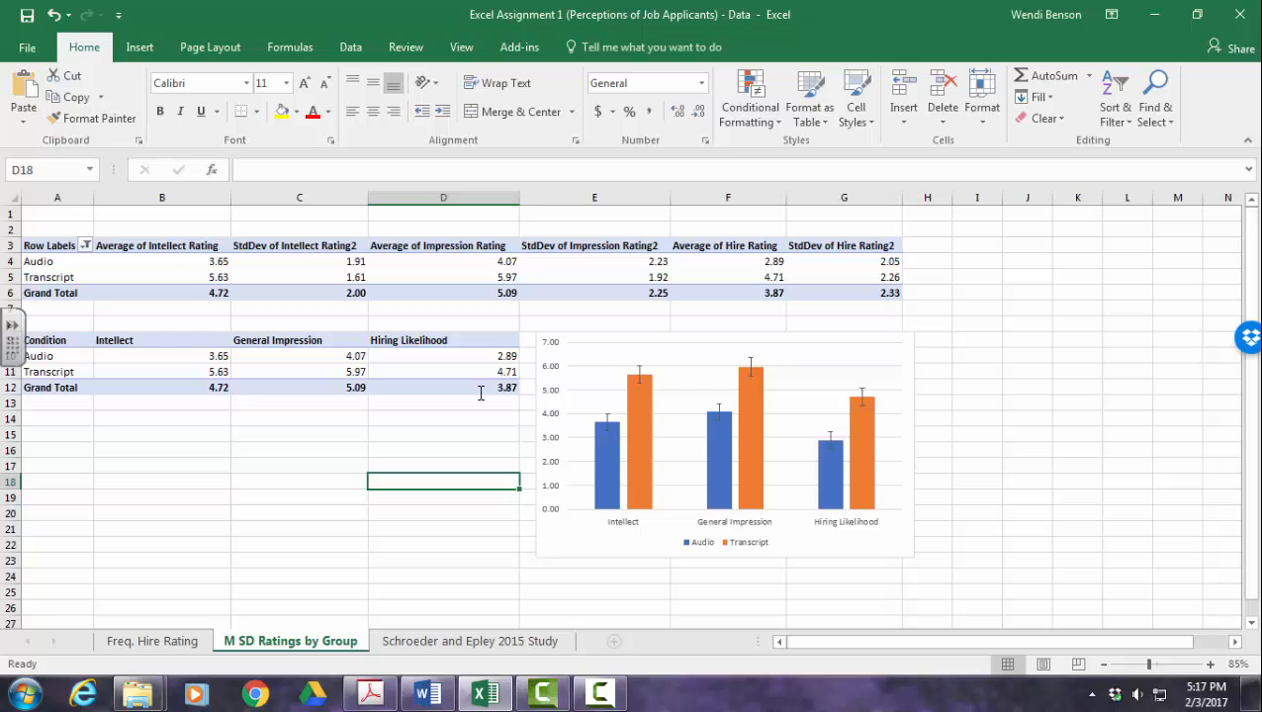
- Switch to Word, check the chart's category labels and read questions 9 to 11 below it
key("alt+Tab")
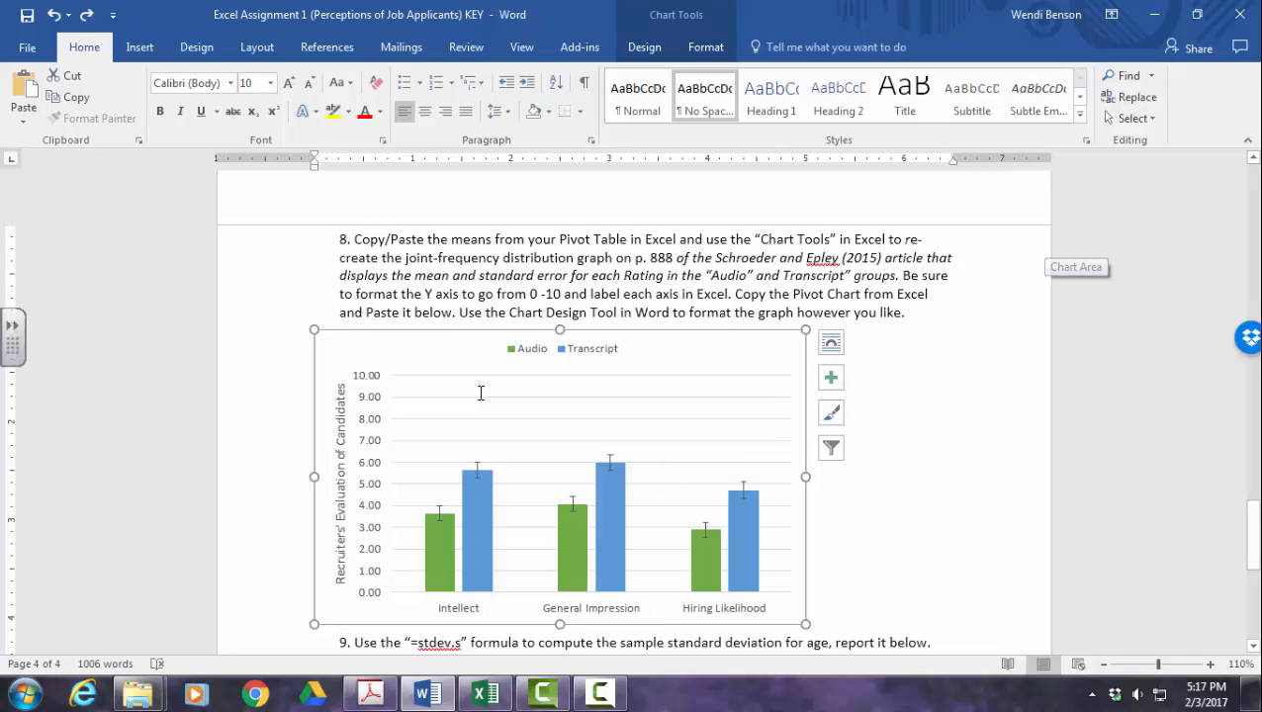
left_click(872, 479)
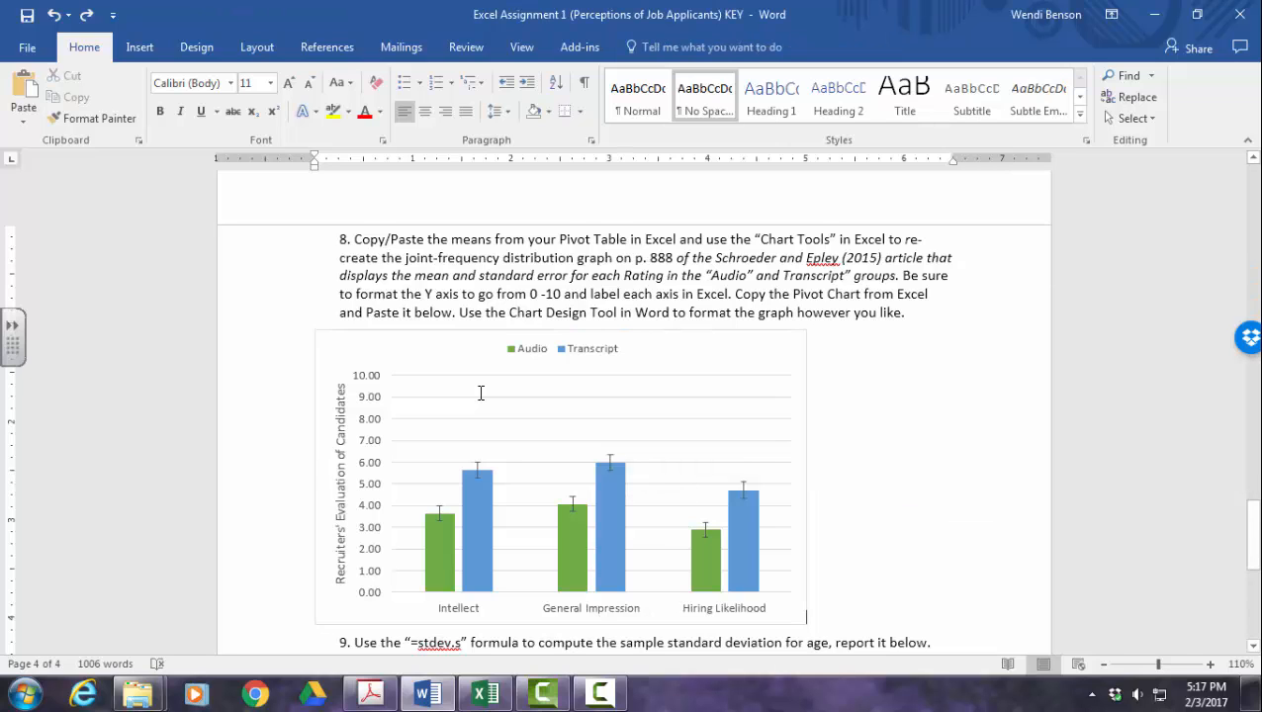
scroll(480, 393, "down", 5)
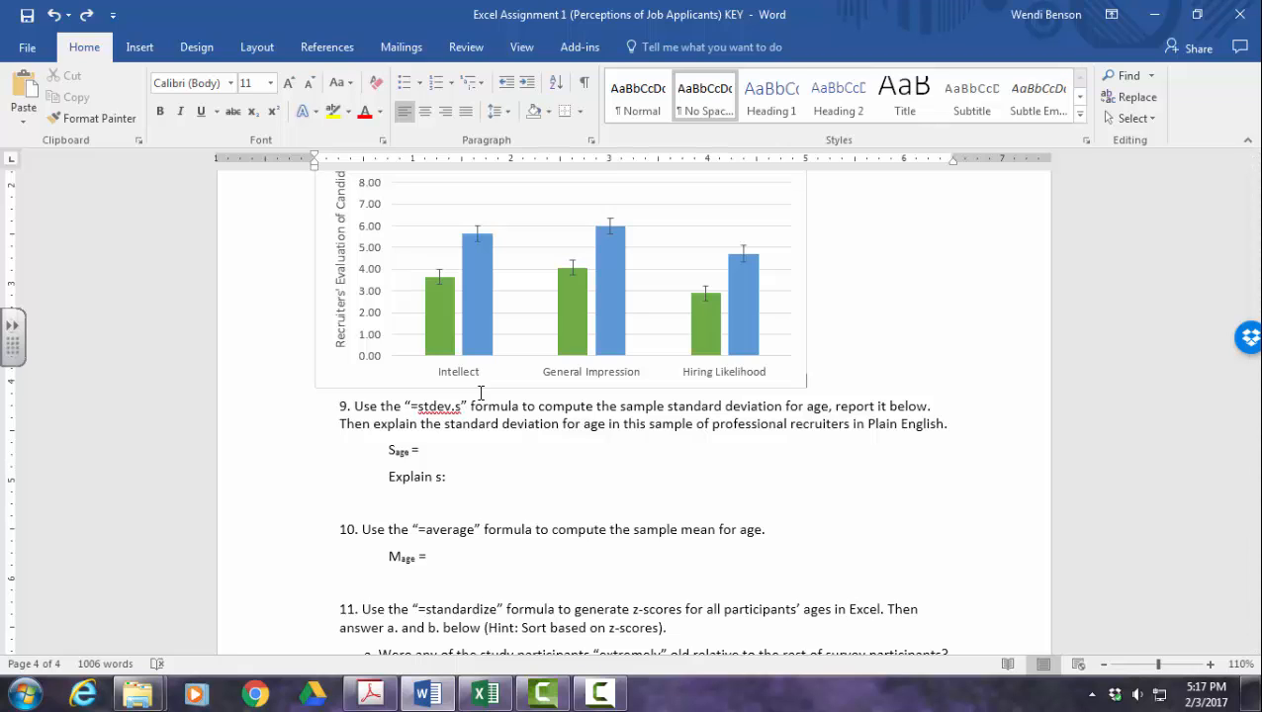
scroll(480, 392, "down", 2)
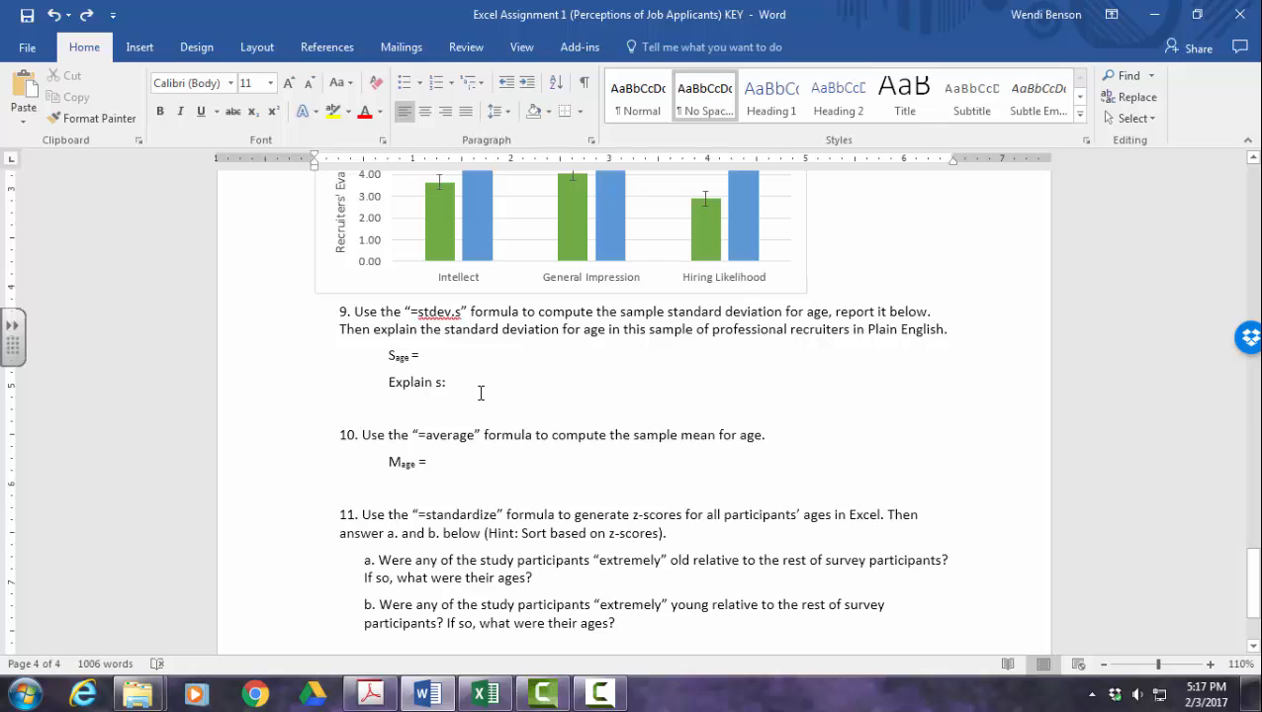
scroll(480, 392, "up", 1)
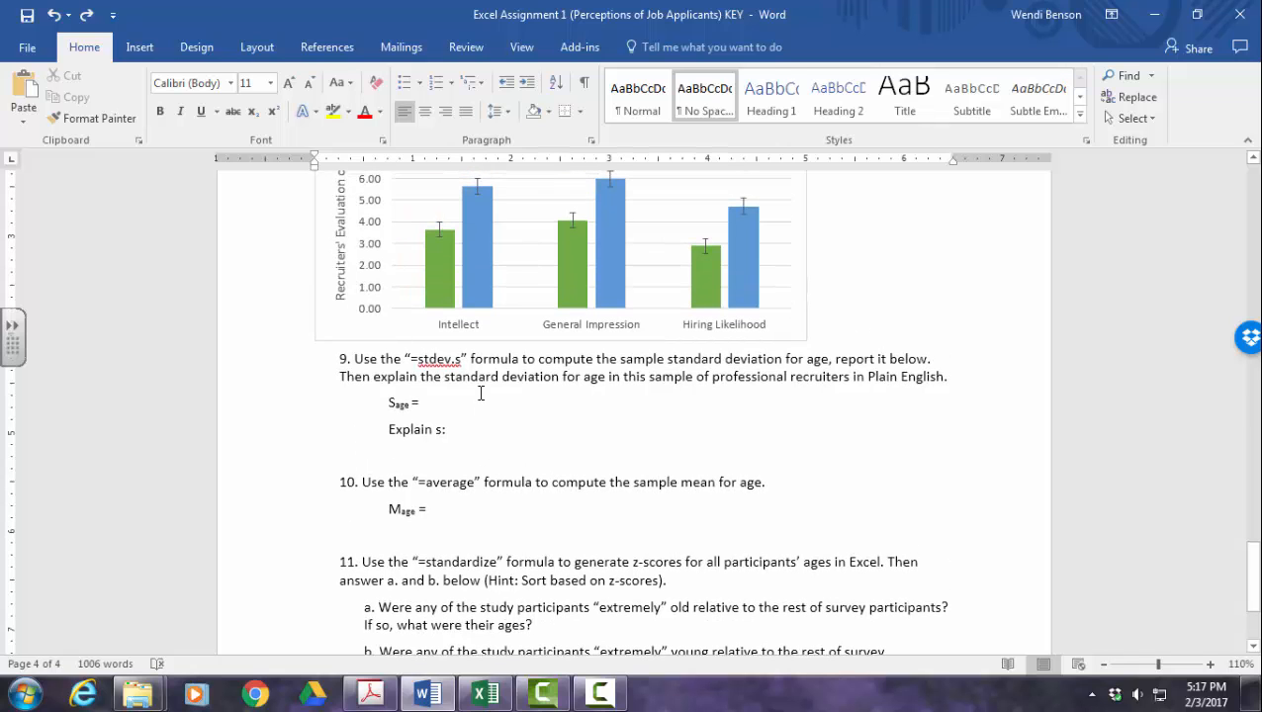
- On the Schroeder and Epley 2015 Study sheet in Excel, enter the labels "M age =" in O6 and "SD age =" in O7
key("alt+Tab")
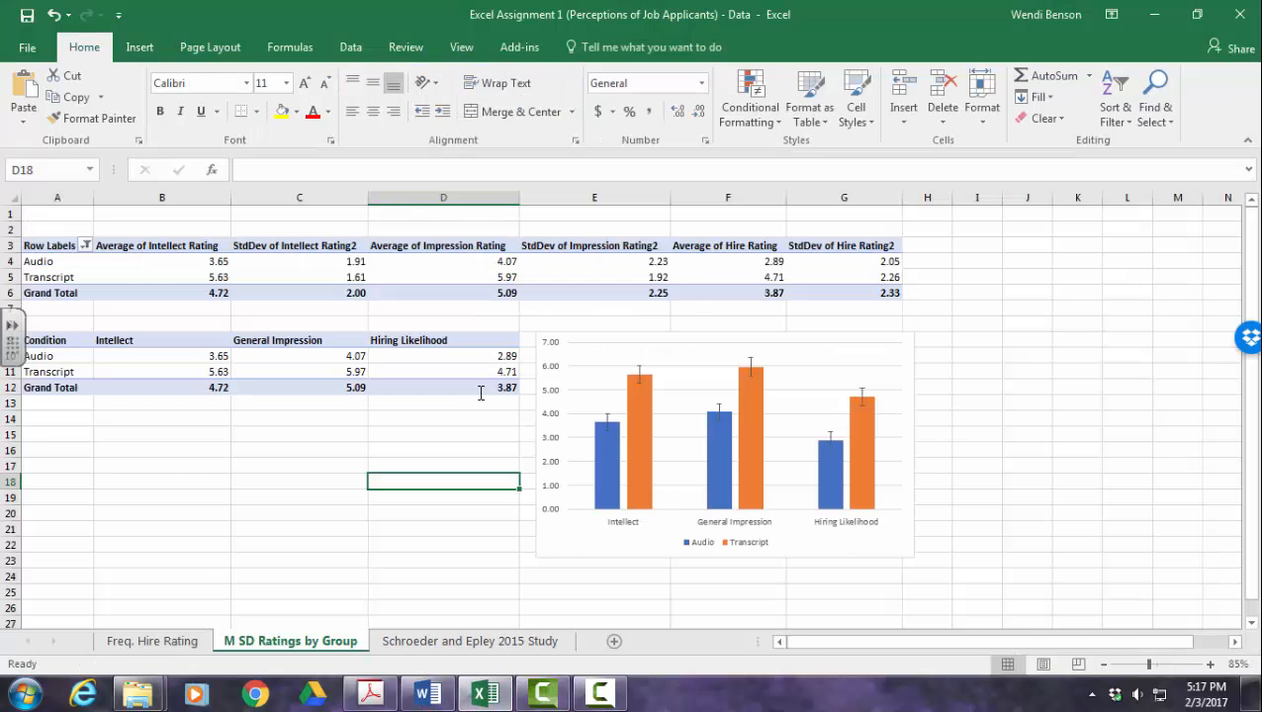
key("ctrl+Page_Down")
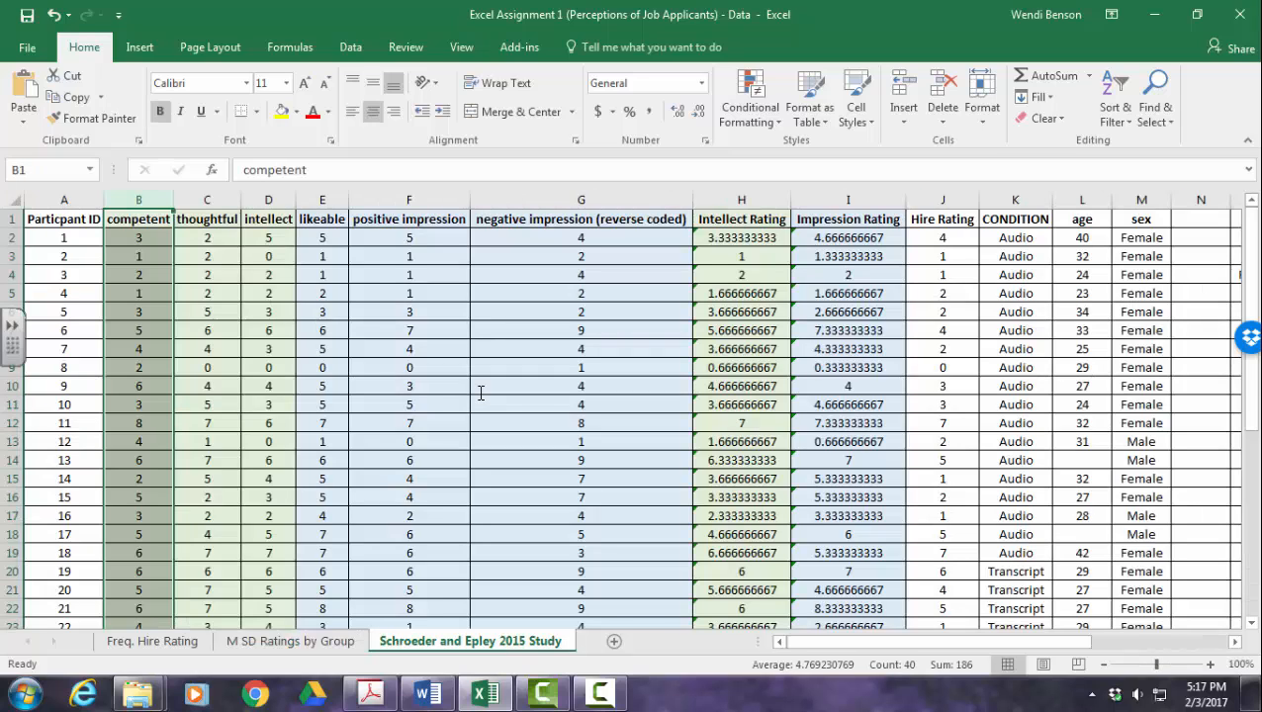
scroll(480, 392, "right", 2)
scroll(481, 392, "right", 3)
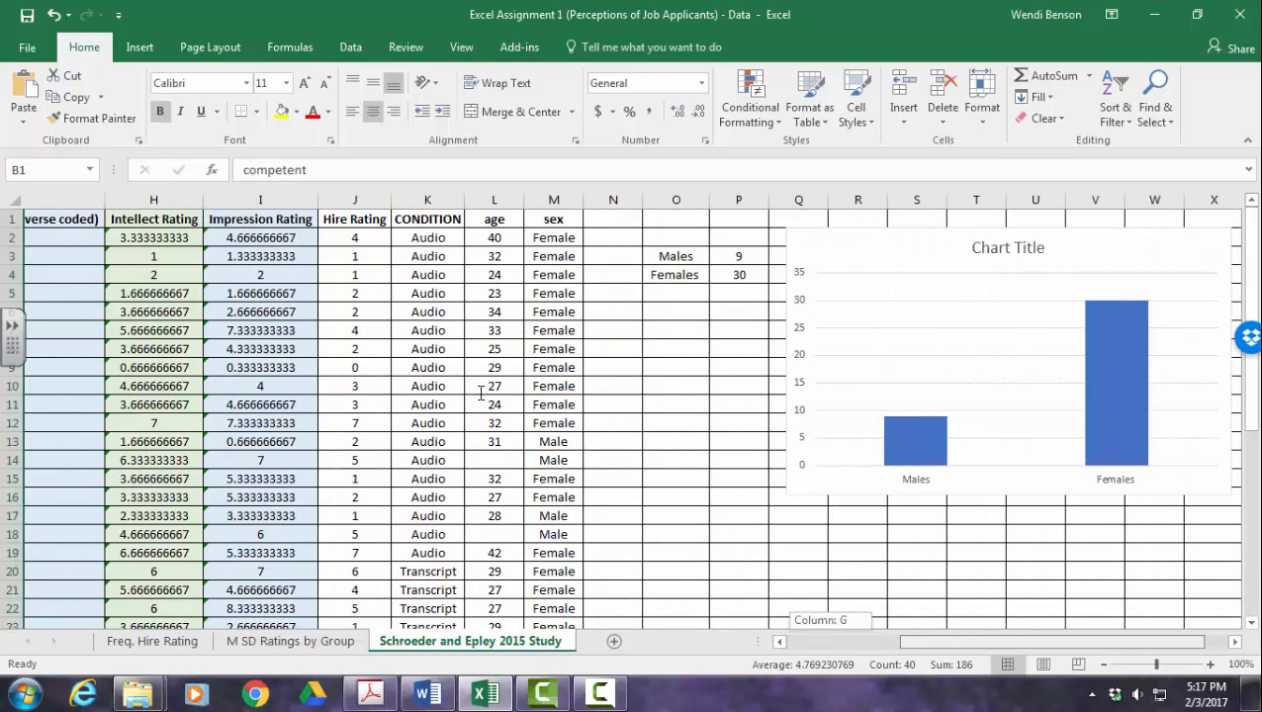
left_click(595, 312)
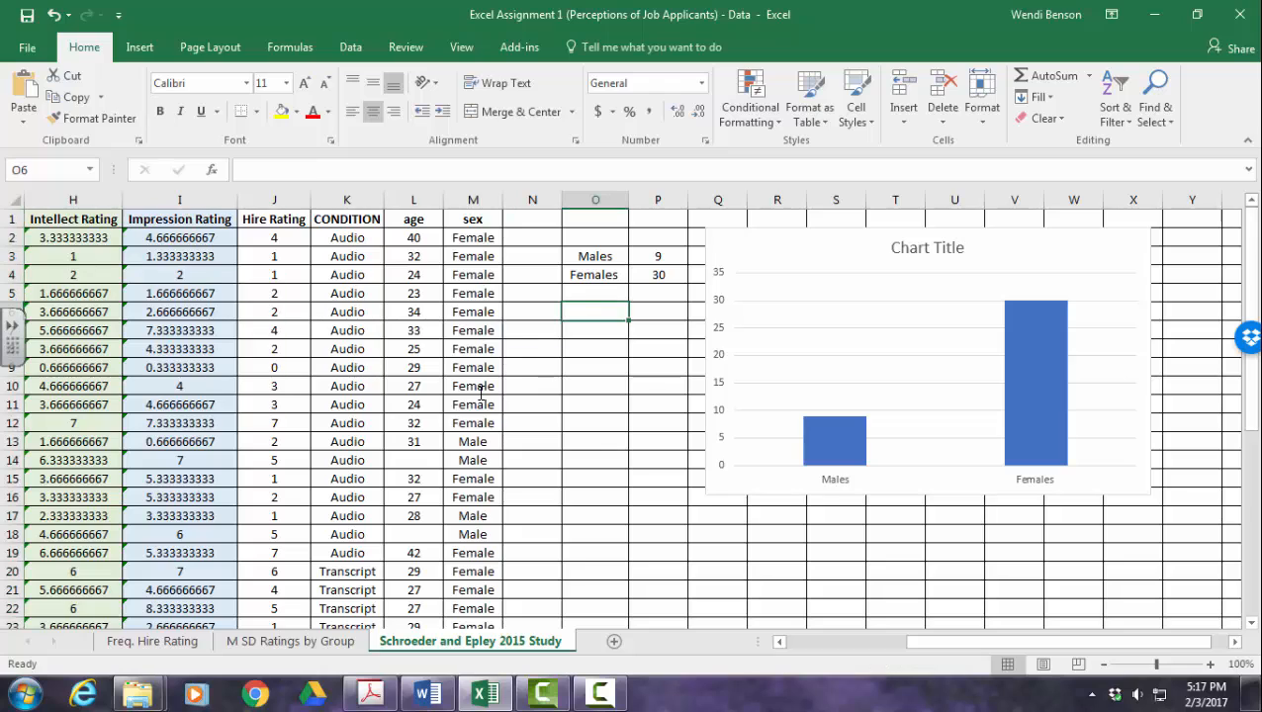
type("M")
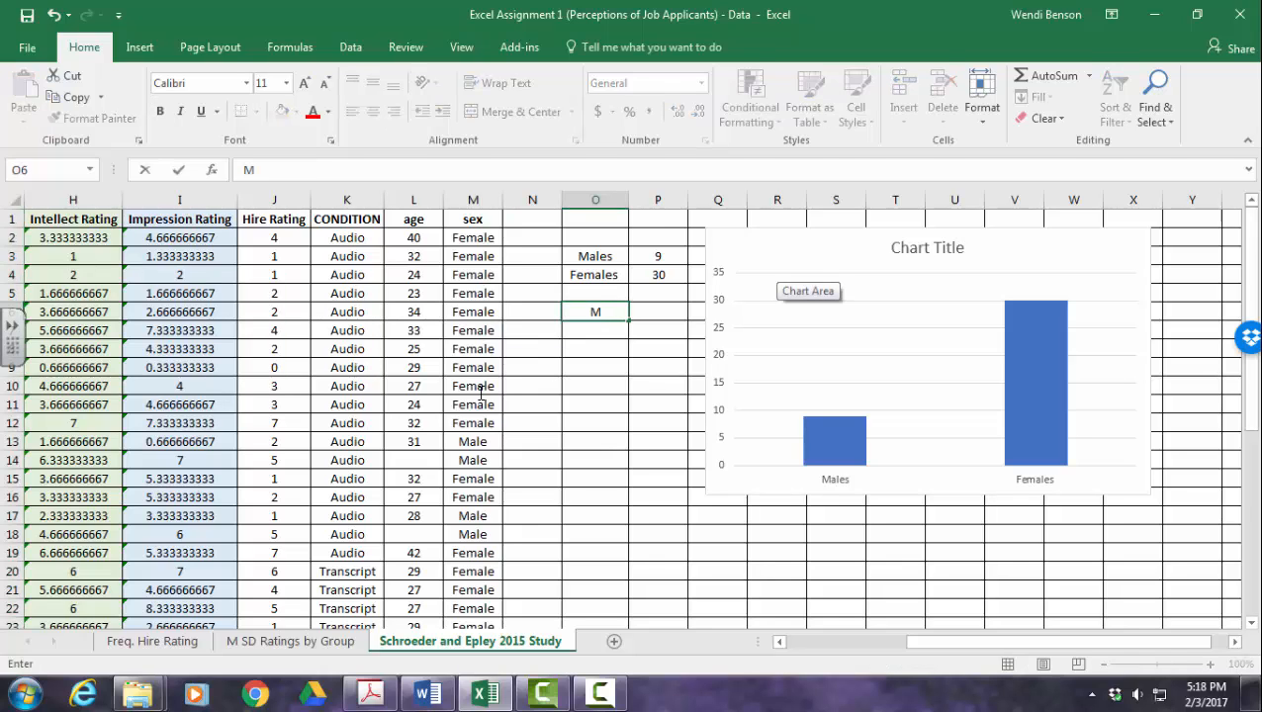
type("age =")
key("Return")
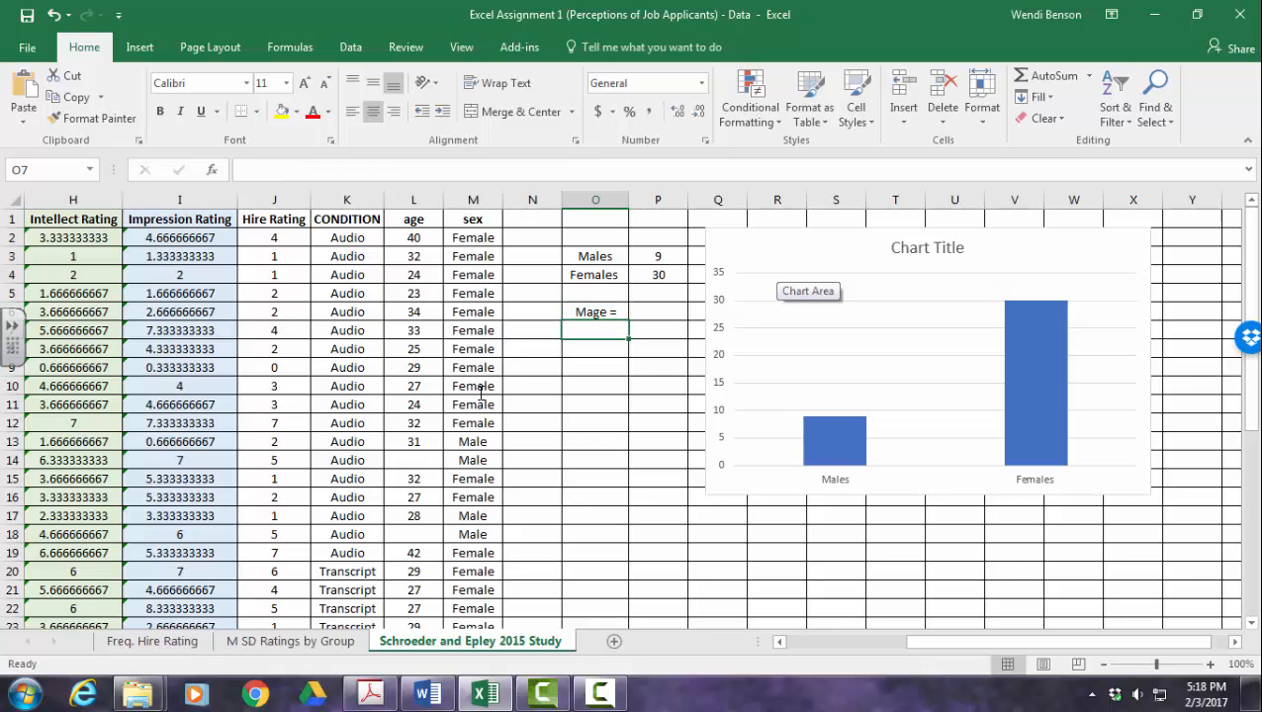
type("SD age")
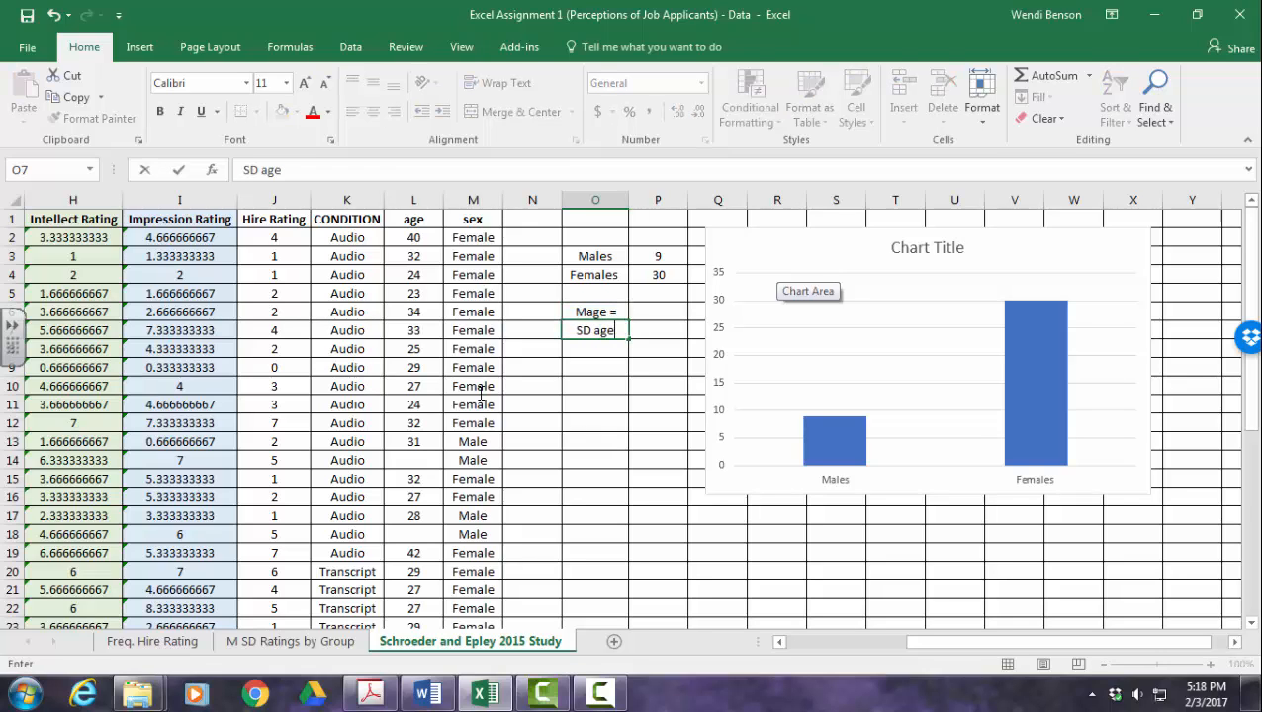
type(" =")
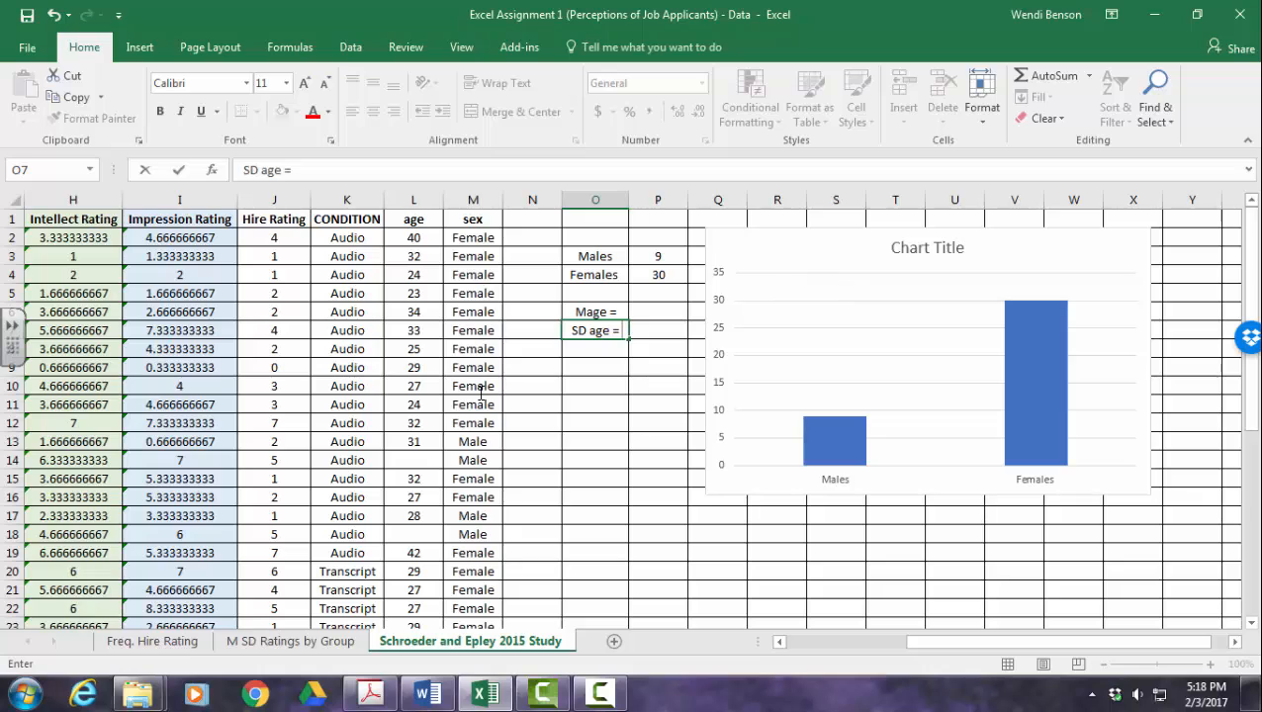
double_click(588, 311)
key("Tab")
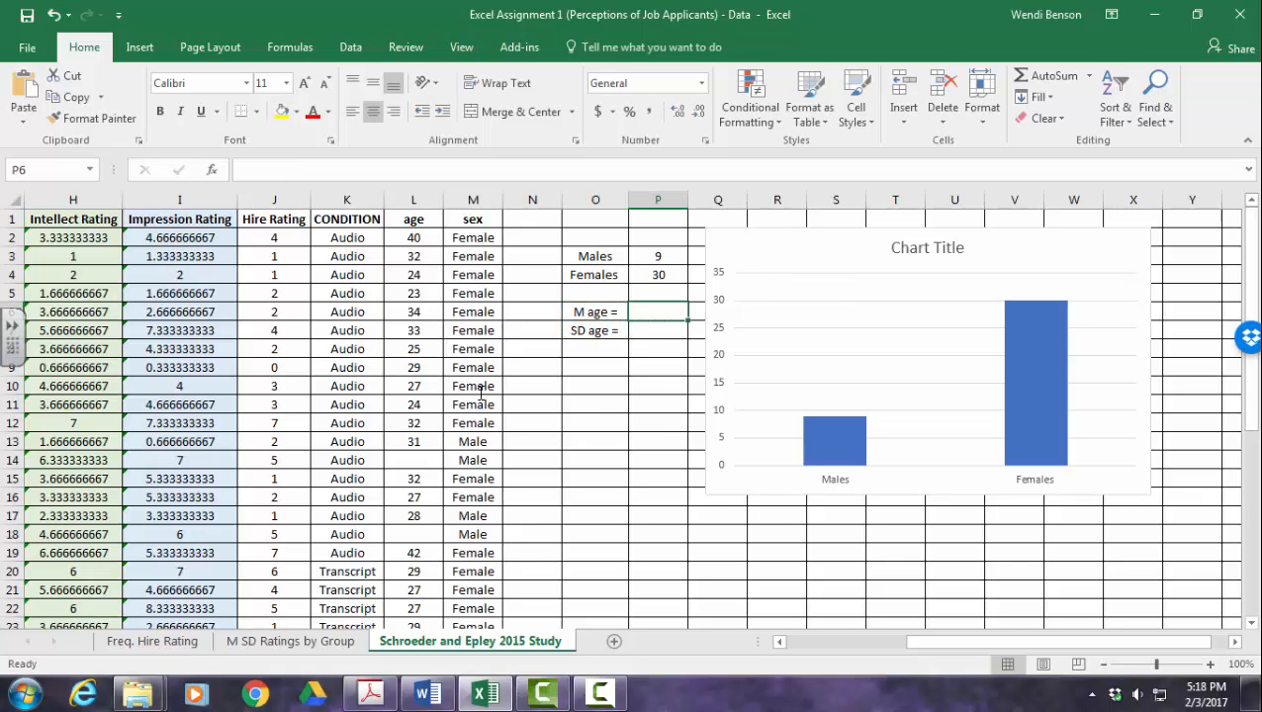
- Compute the mean age in P6 with the AVERAGE function over L2:L40
type("=")
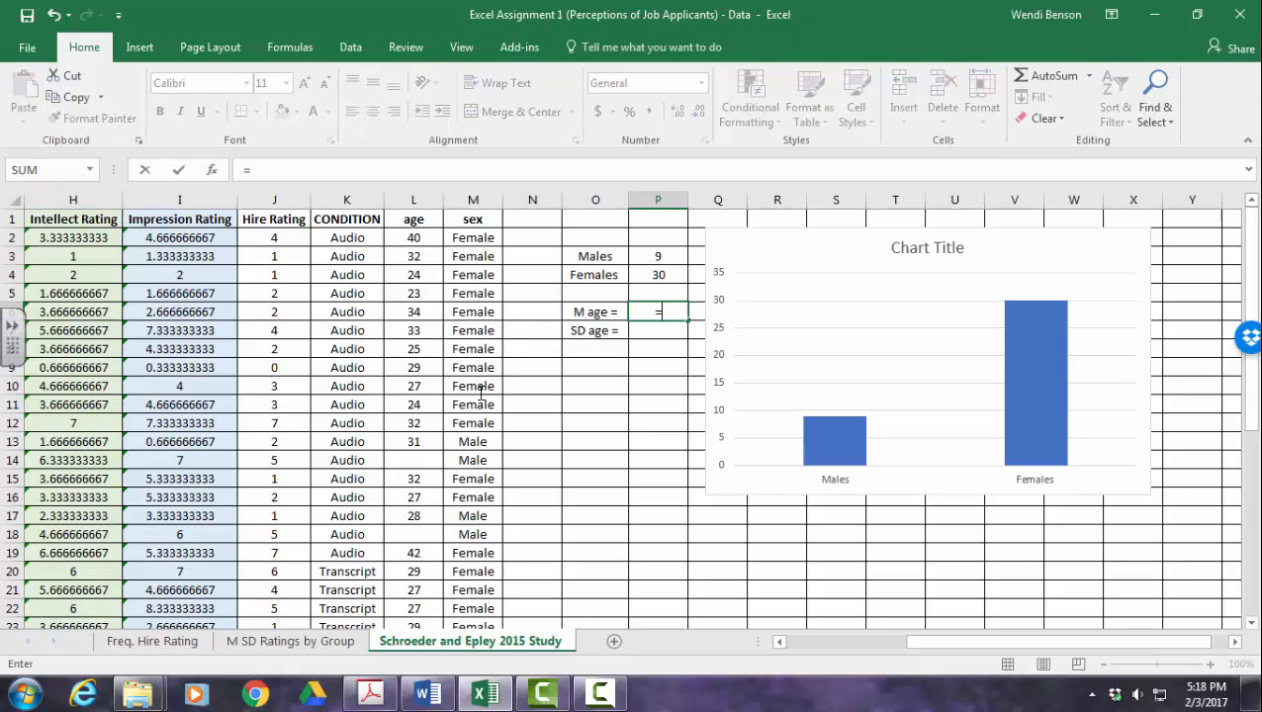
type("av")
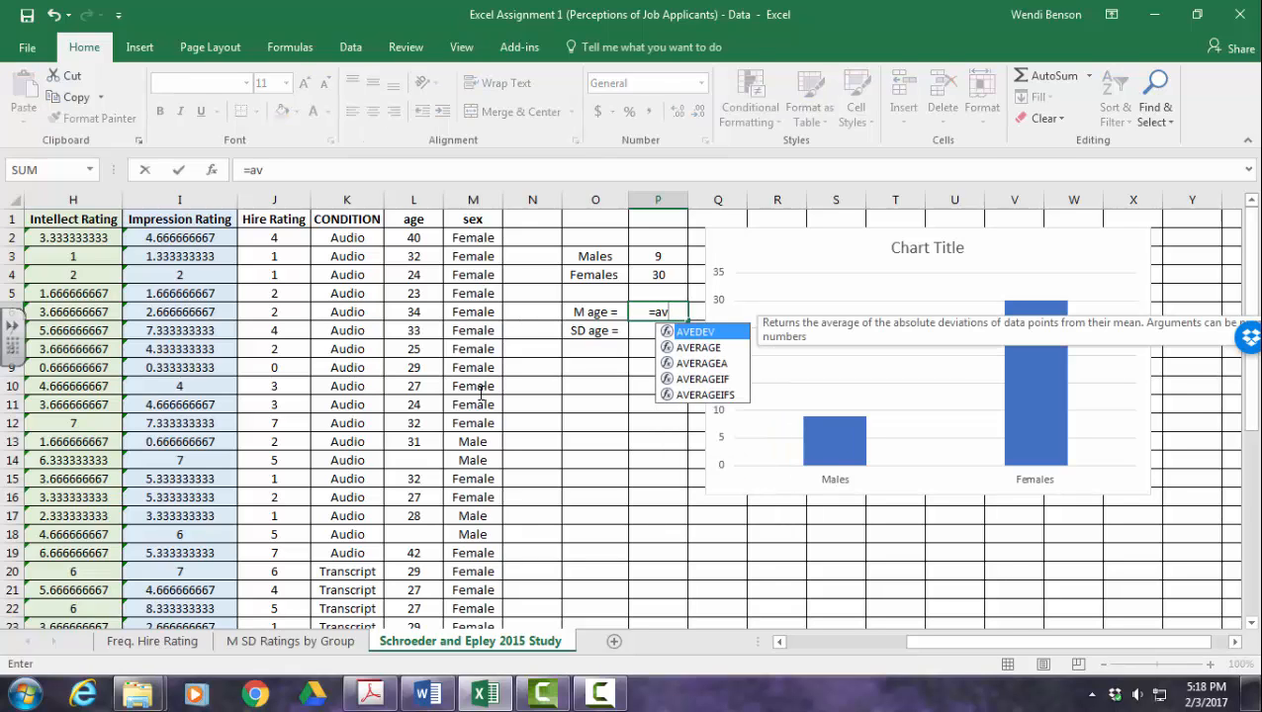
key("Down")
key("Tab")
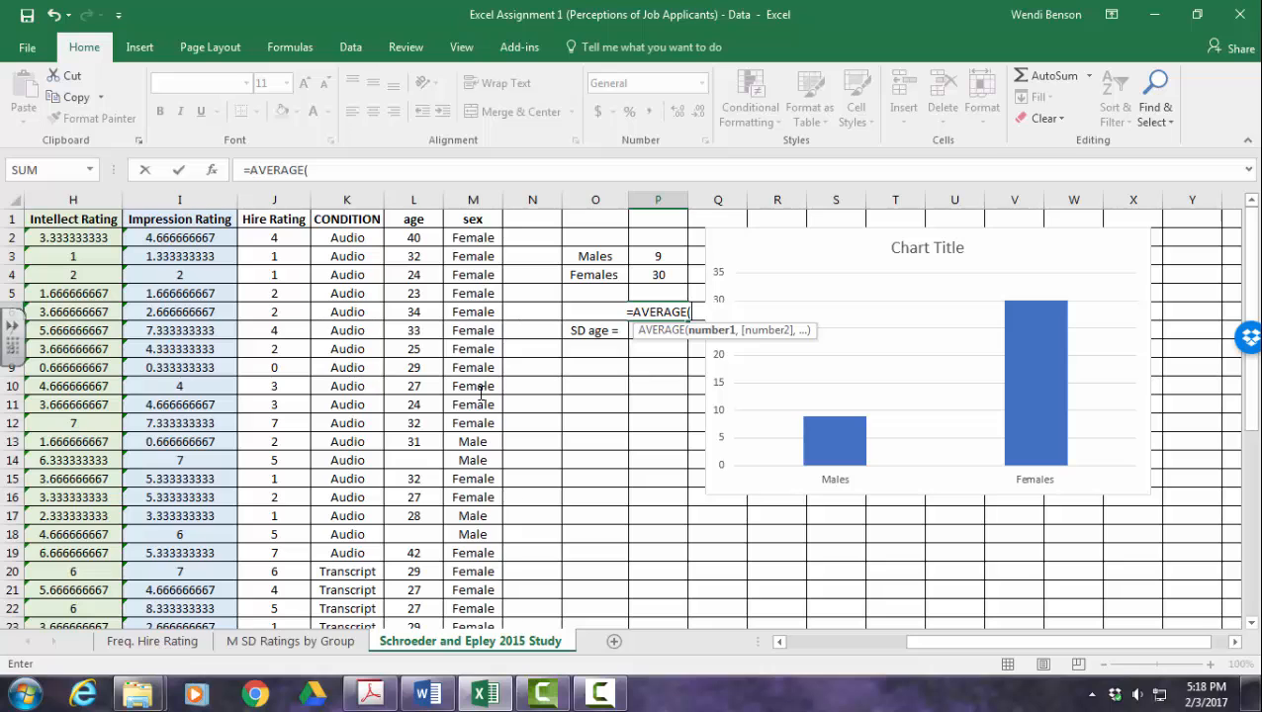
left_click(414, 237)
scroll(481, 394, "down", 4)
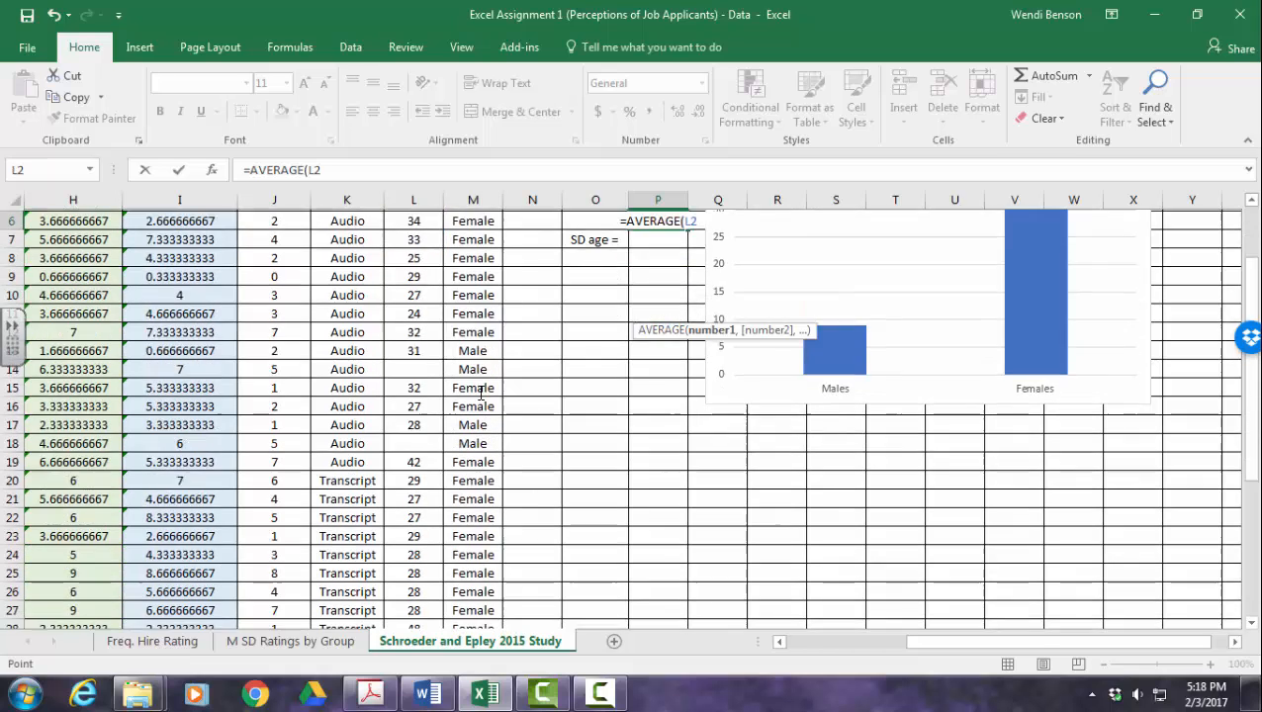
scroll(480, 394, "down", 3)
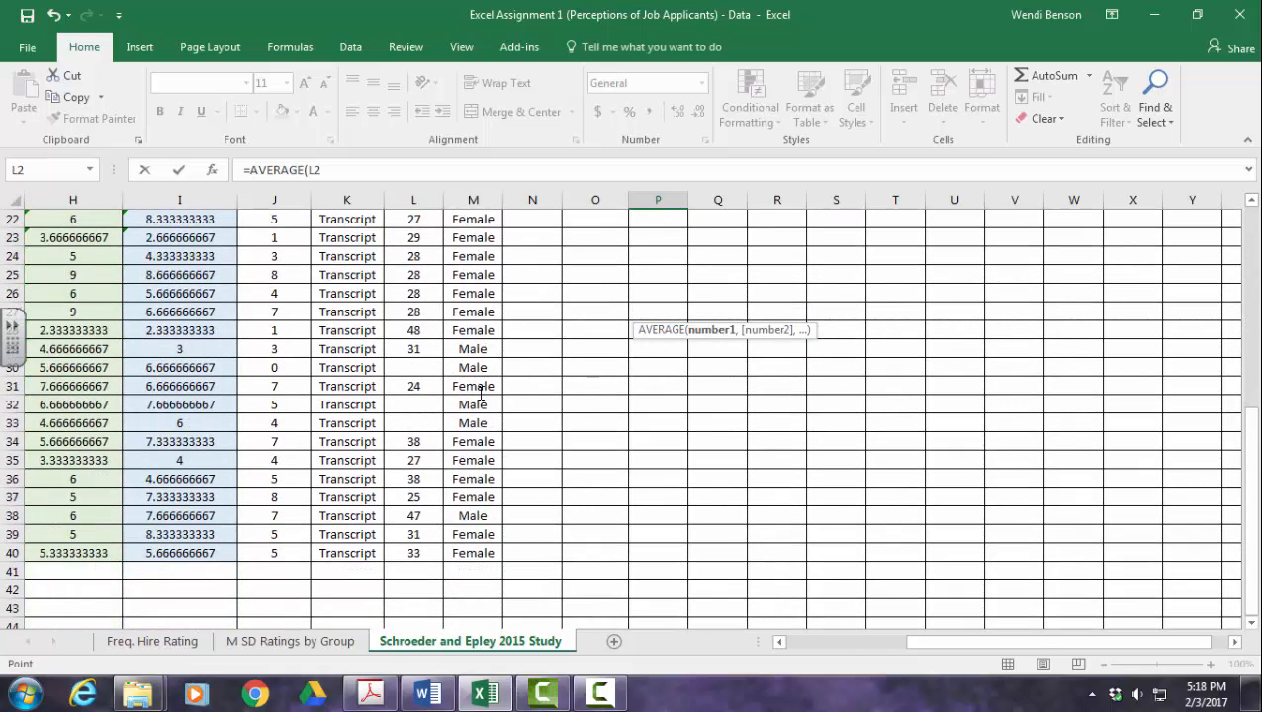
left_click(413, 553, "shift")
scroll(480, 393, "up", 1)
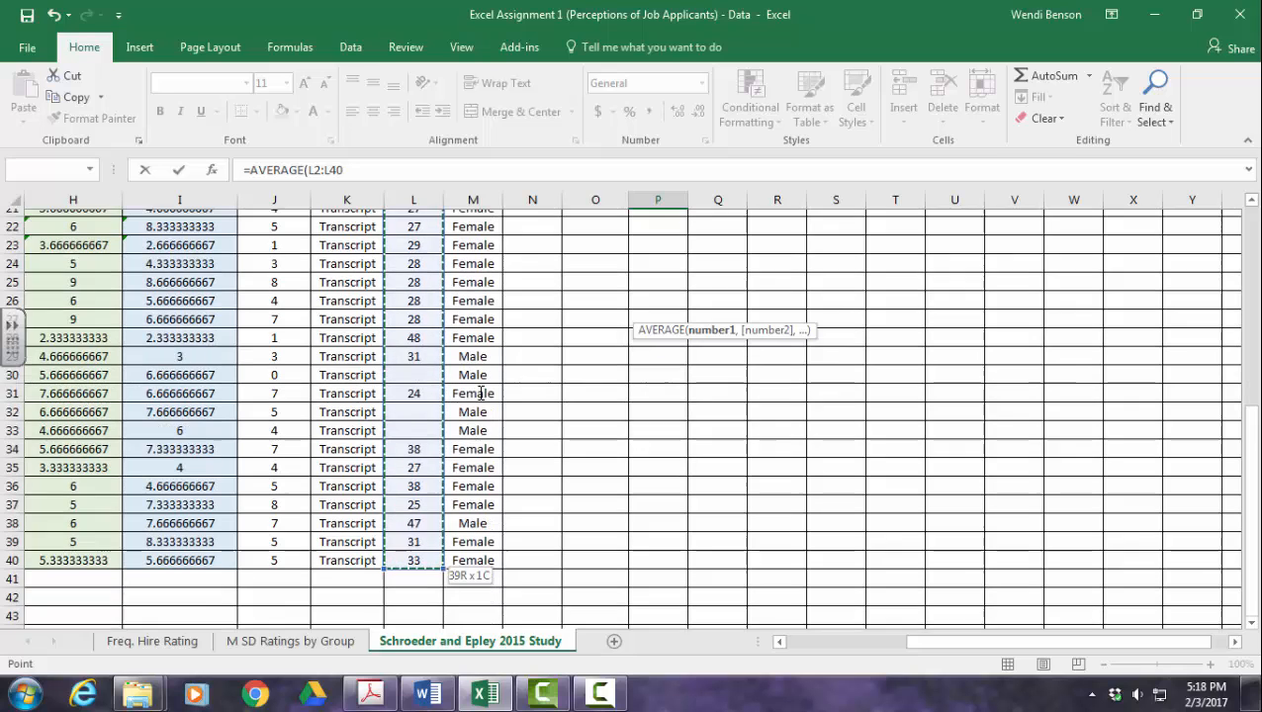
scroll(480, 393, "up", 7)
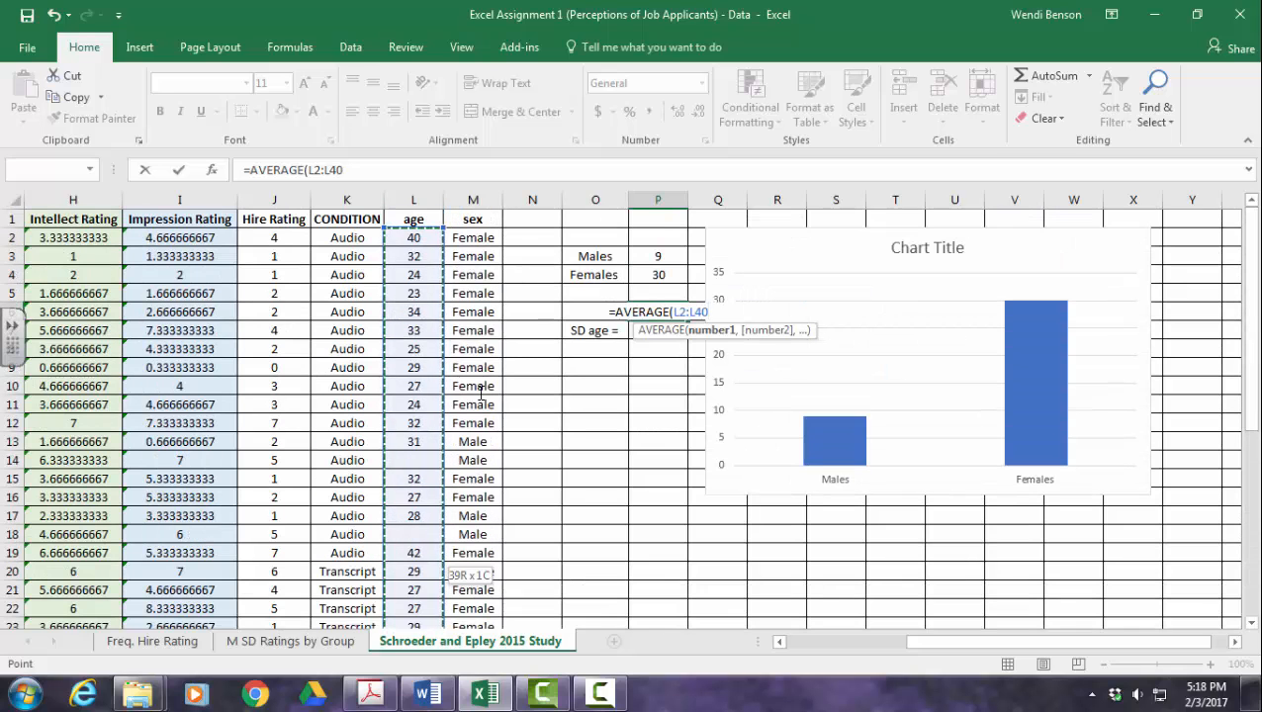
key("Return")
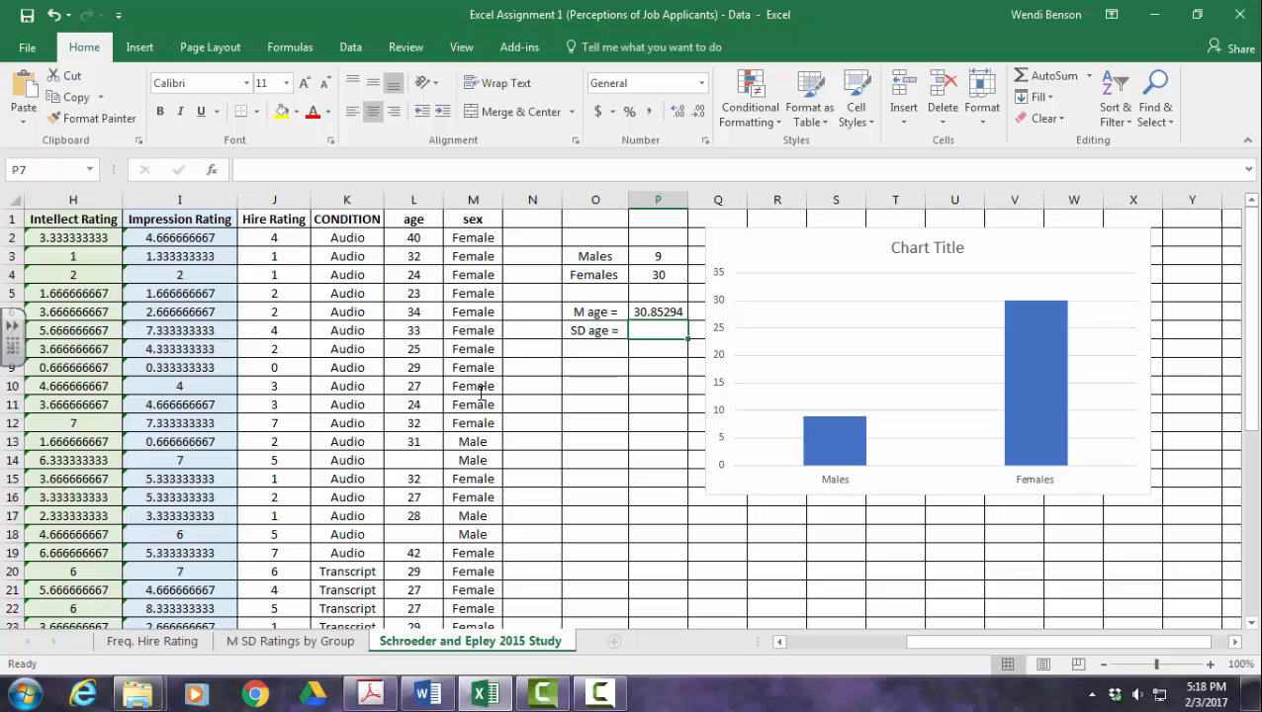
- Compute the sample standard deviation of age in P7 with the STDEV.S function over L2:L40
type("=")
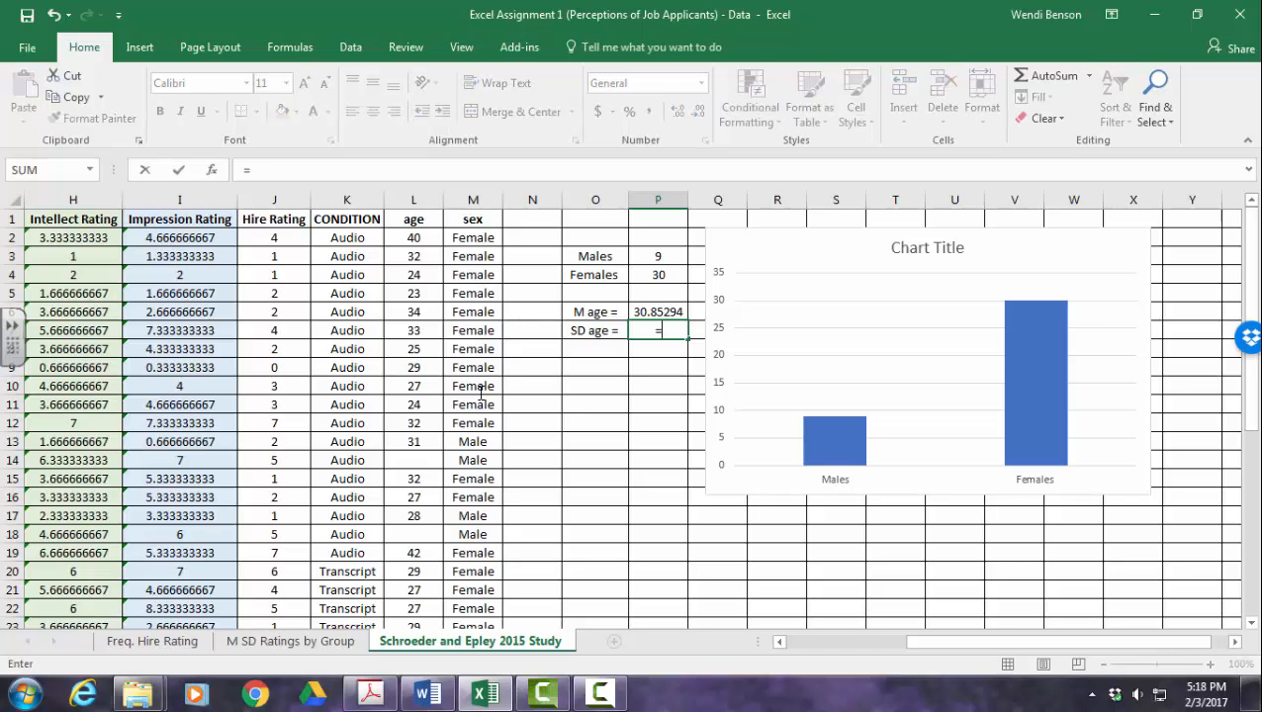
type("std")
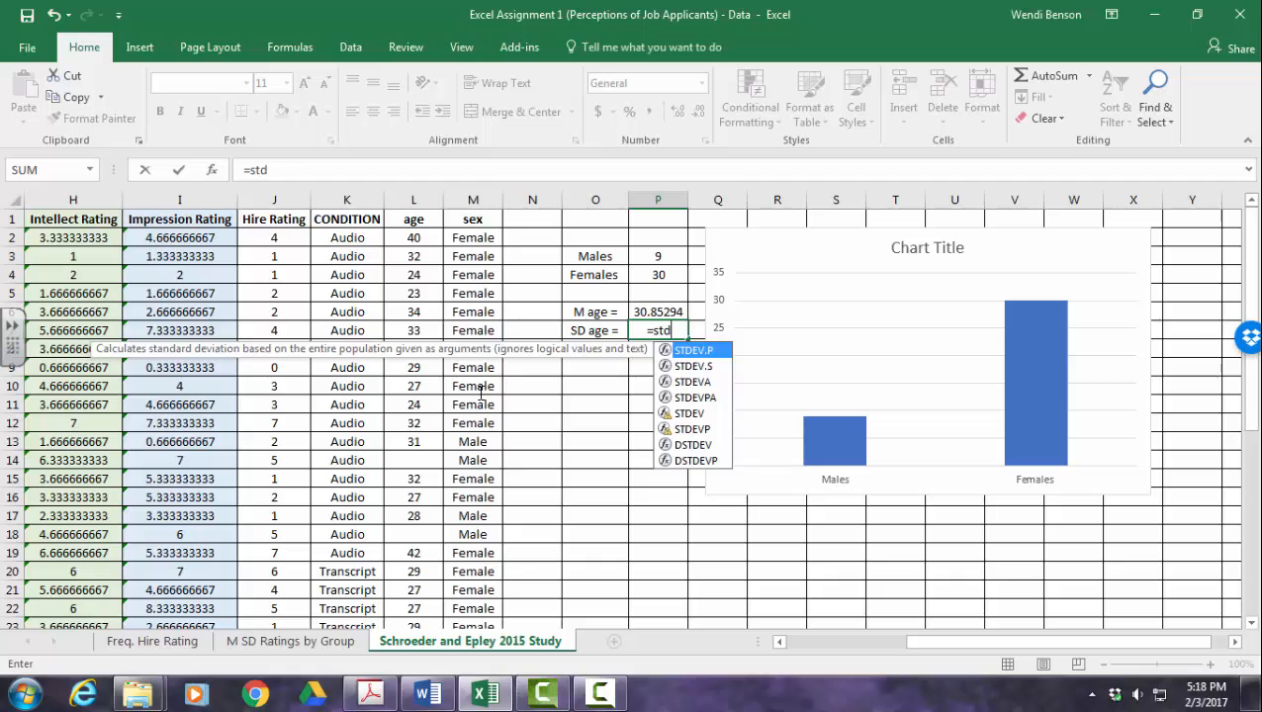
key("Down")
key("Tab")
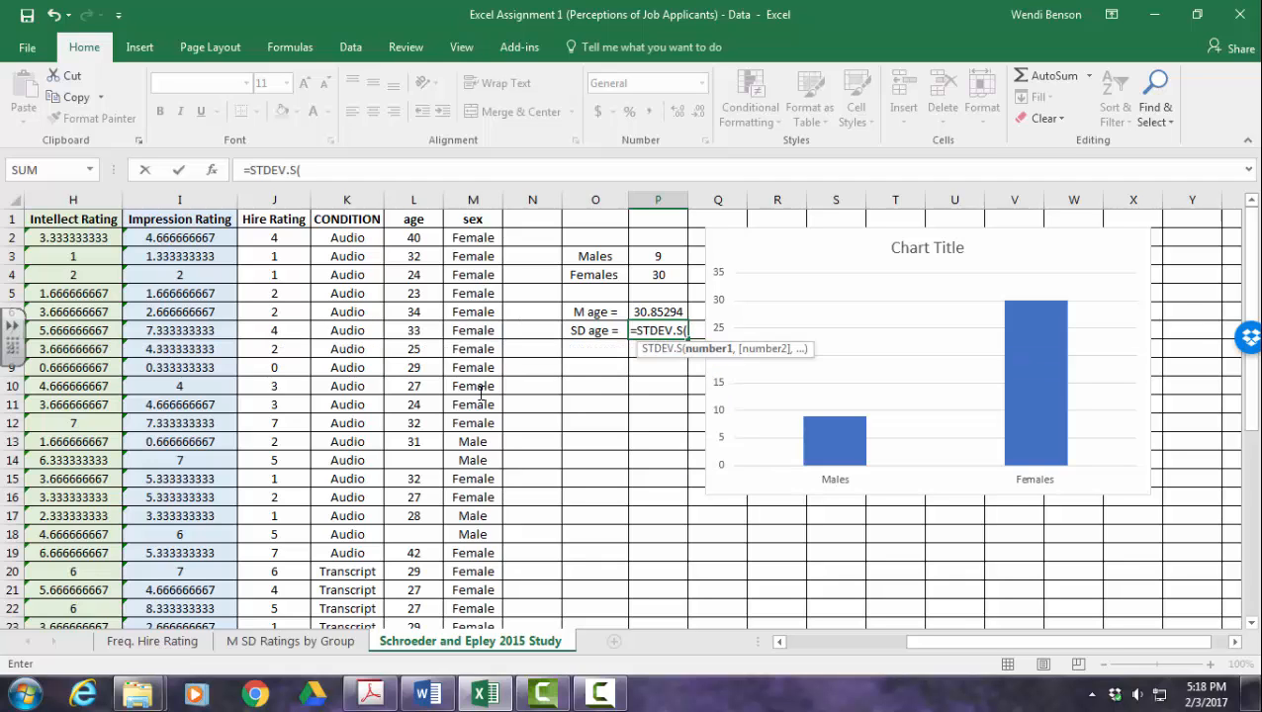
left_click(414, 237)
scroll(480, 394, "down", 7)
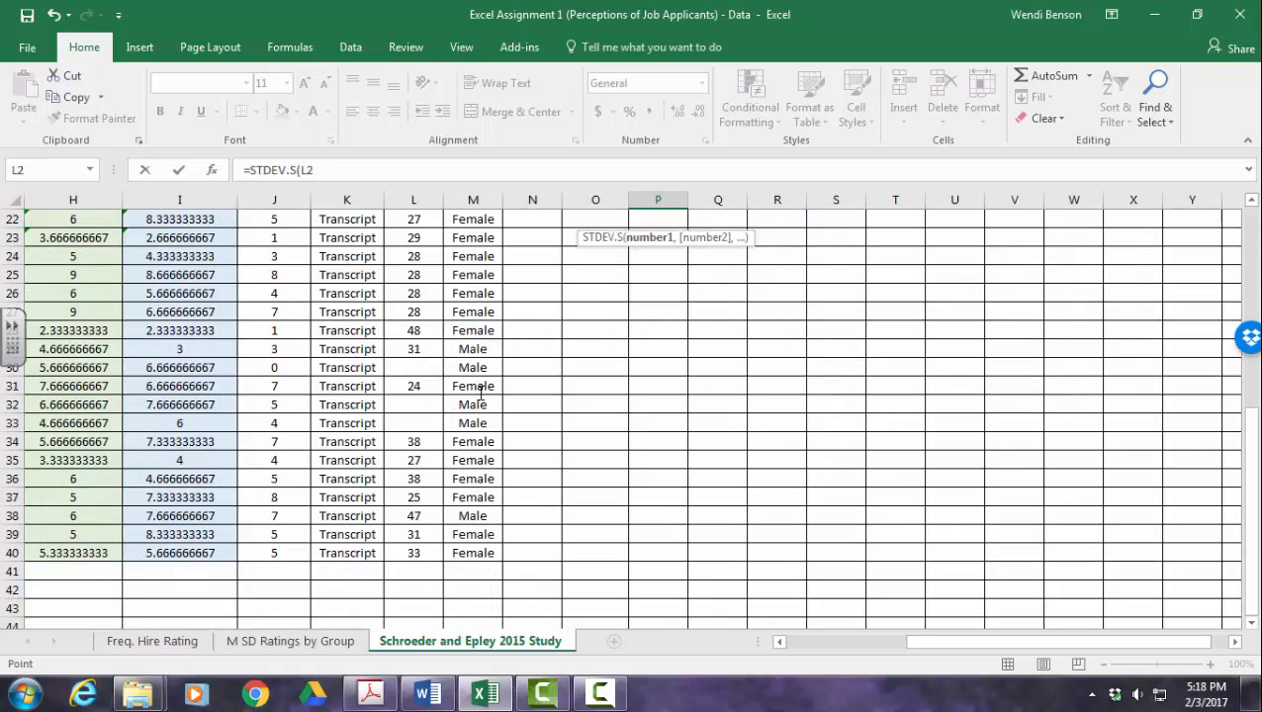
left_click(414, 552, "shift")
key("Return")
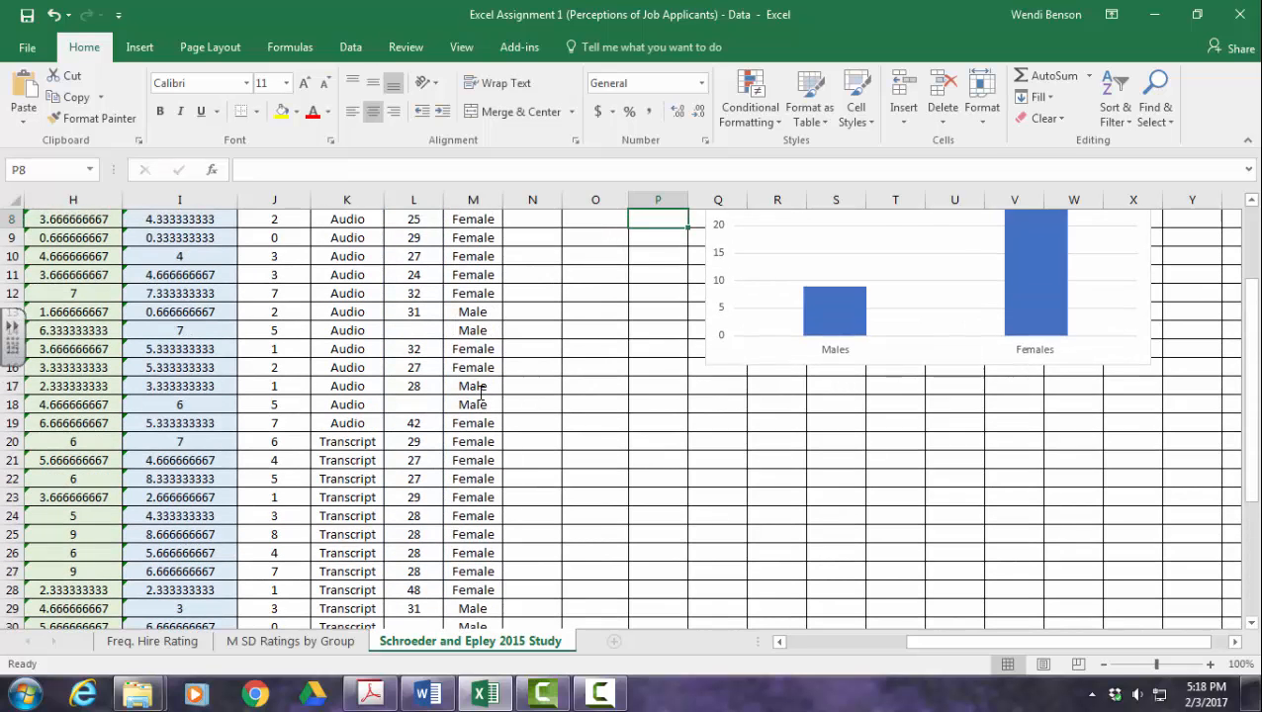
scroll(481, 393, "up", 3)
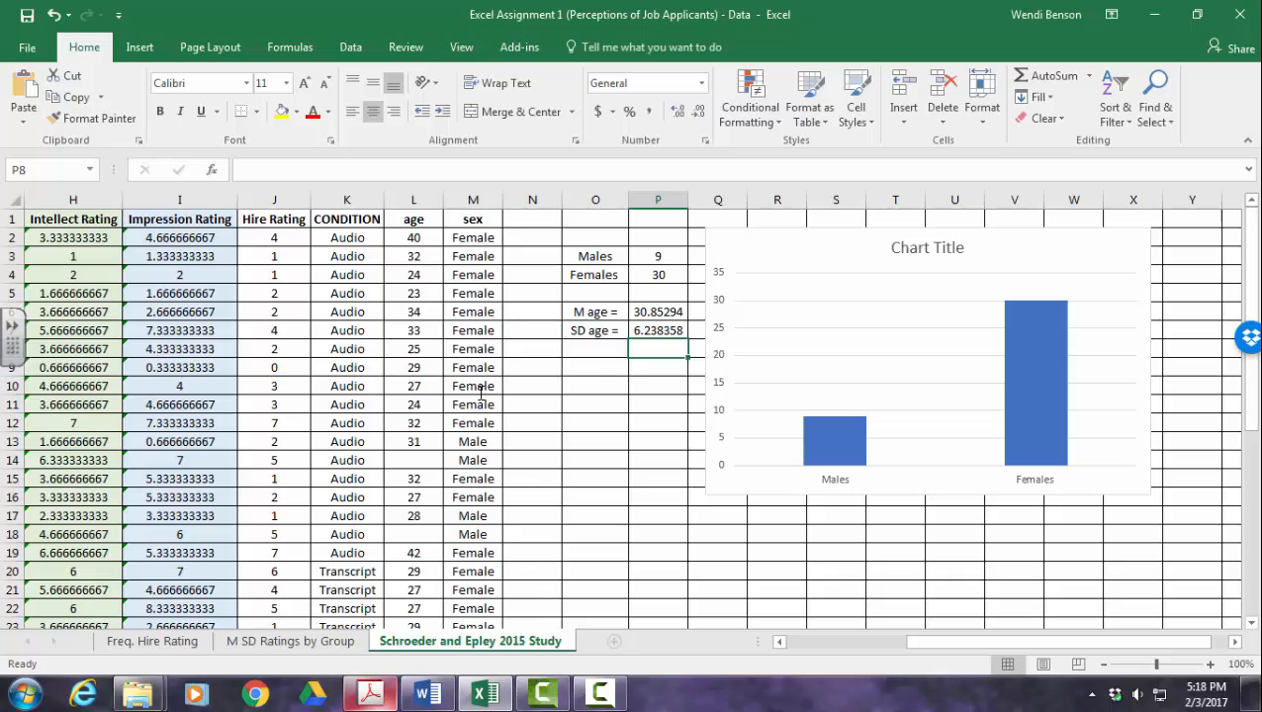
- Switch to the article PDF and find the participants' mean age and SD in Experiment 4's Method section on page 887
left_click(370, 692)
scroll(480, 393, "up", 10)
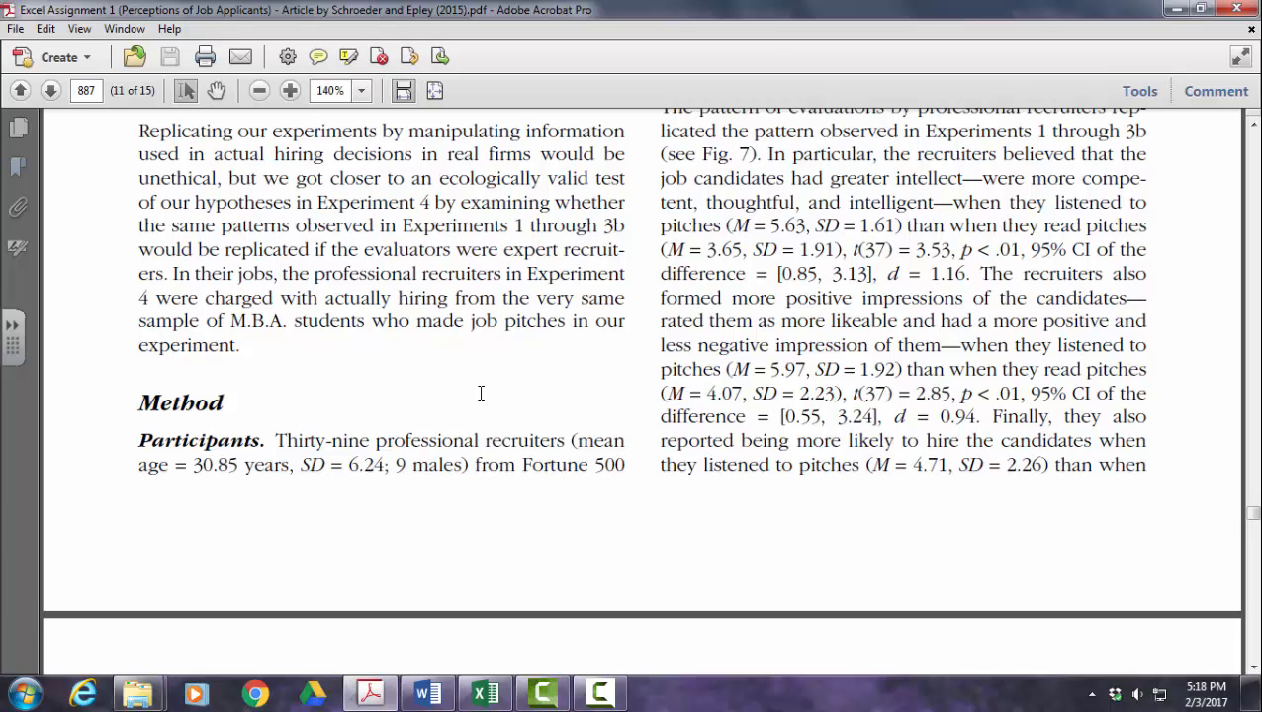
- Switch to the Excel data and insert a column before "sex" with the header "age z-score" in M1
left_click(484, 692)
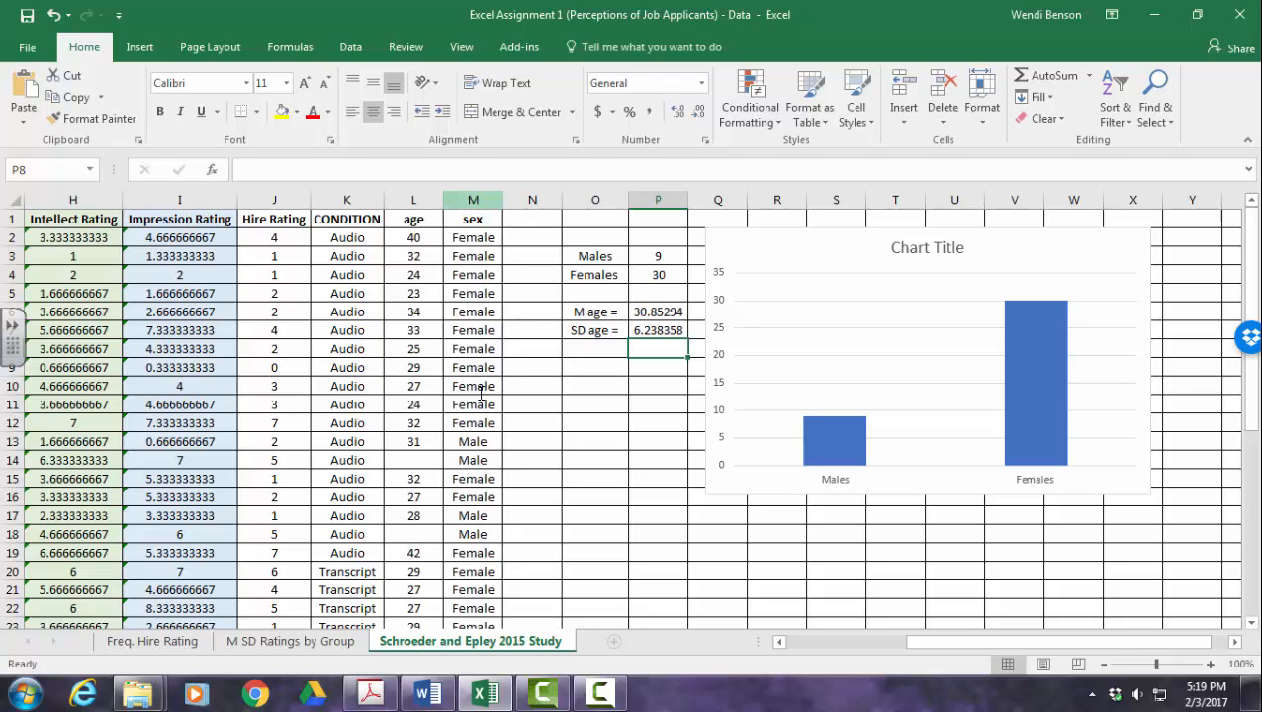
right_click(473, 204)
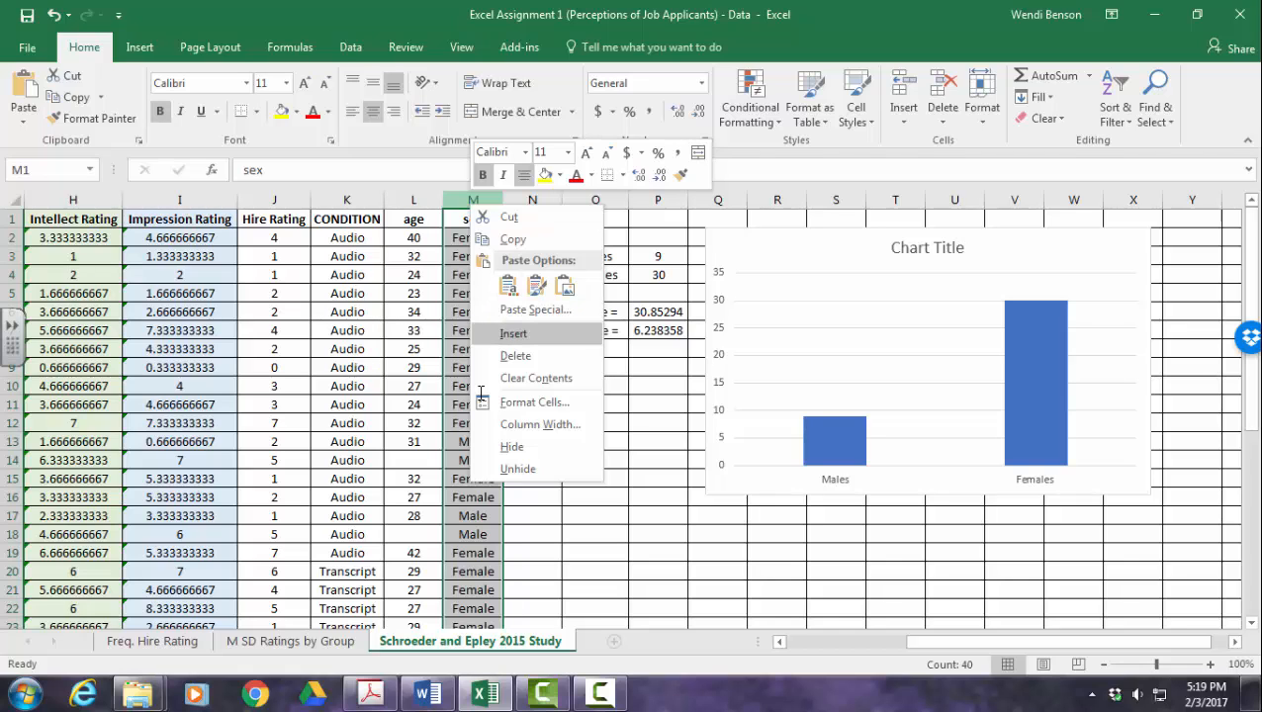
key("Return")
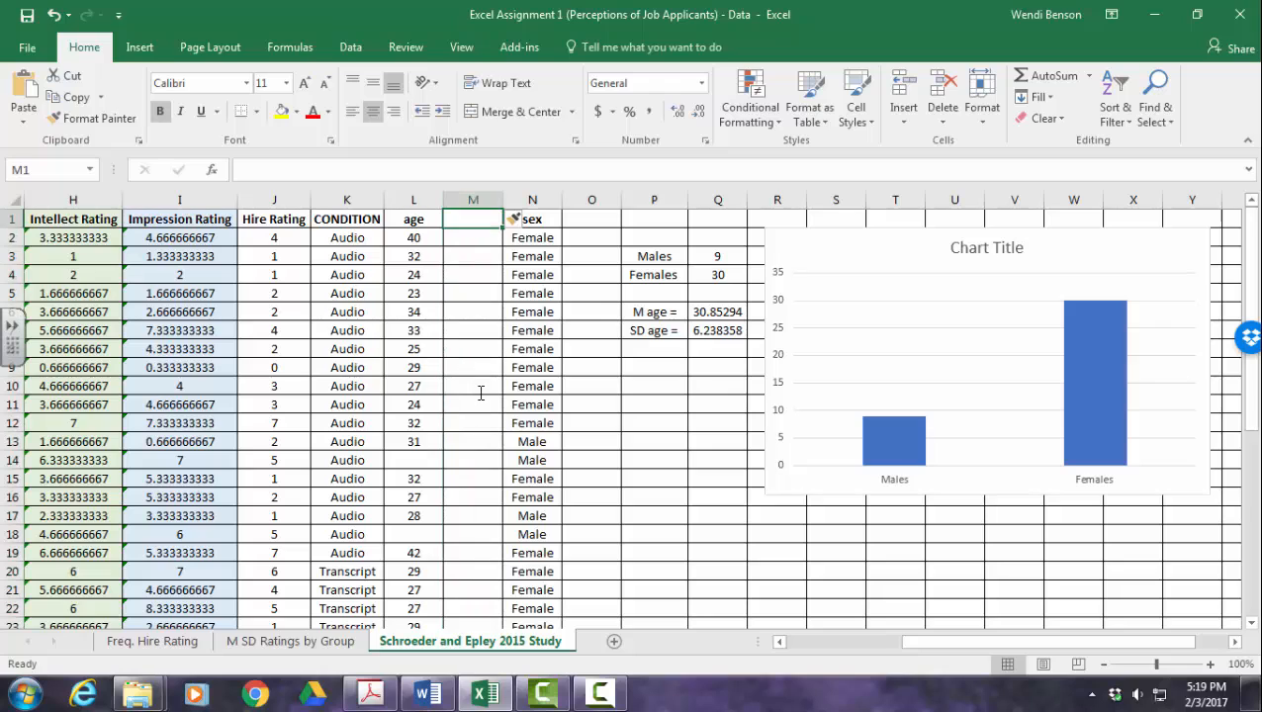
type("a")
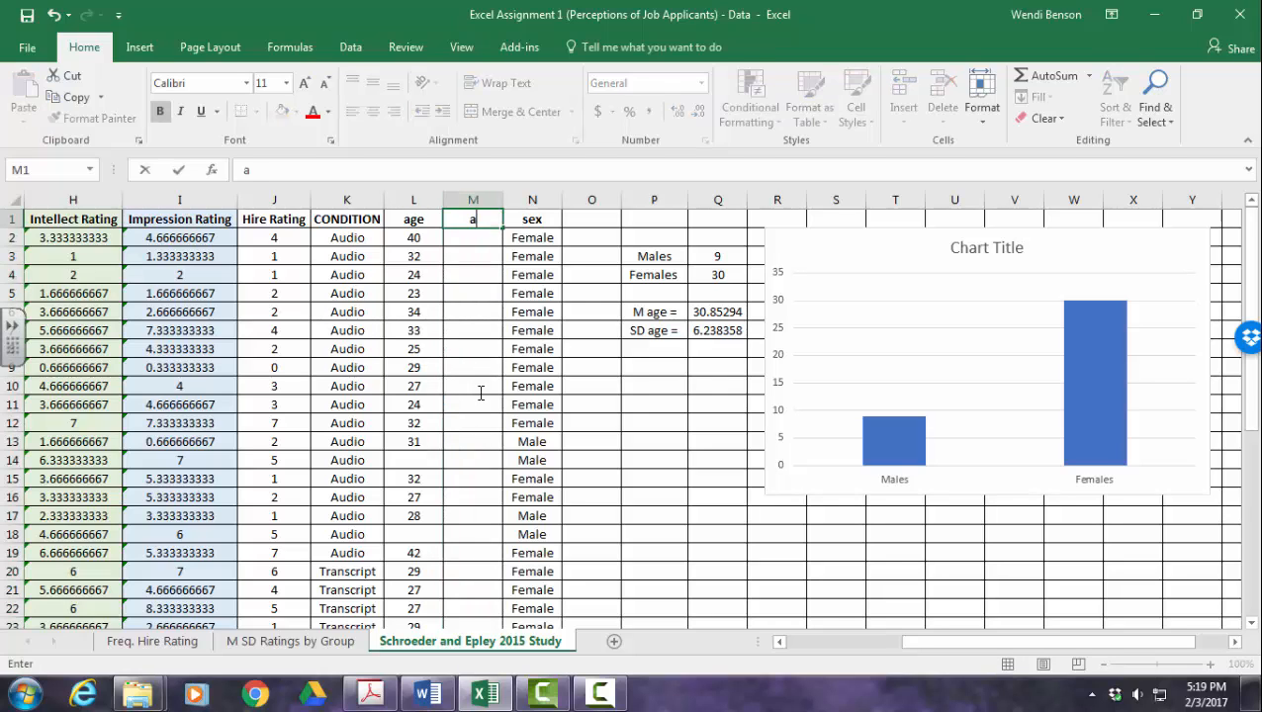
type("ge z-score")
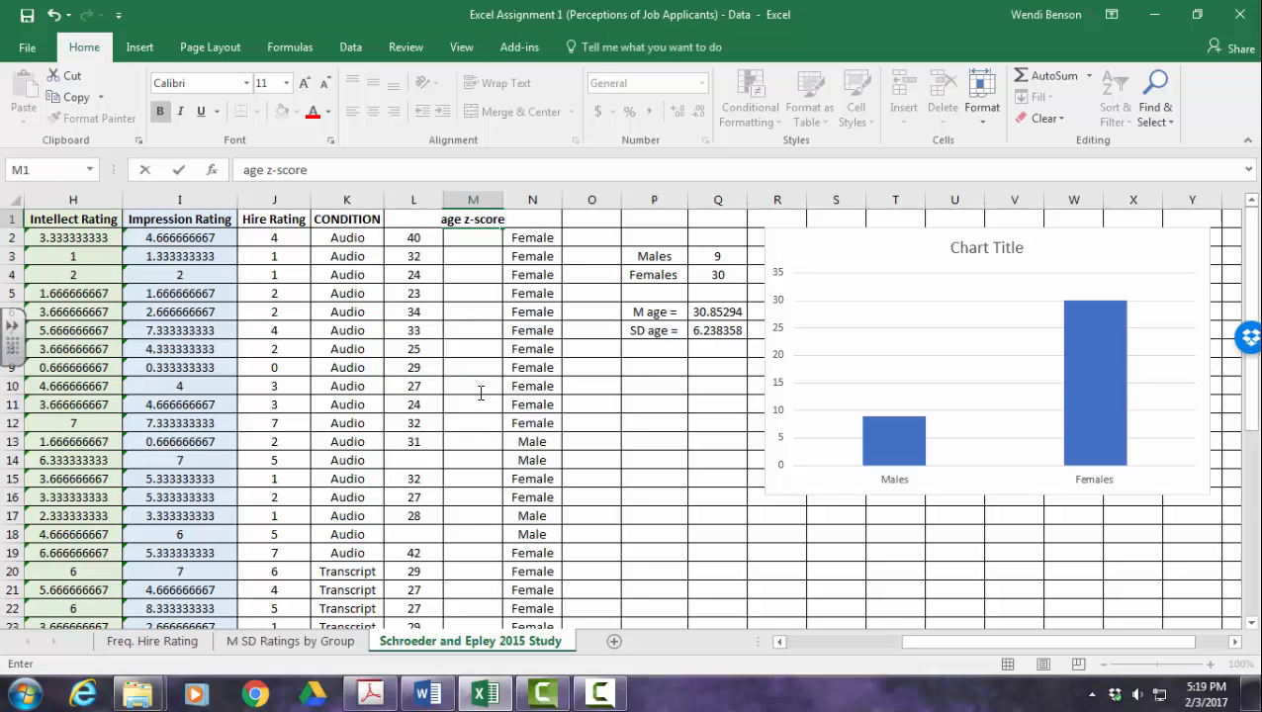
key("Return")
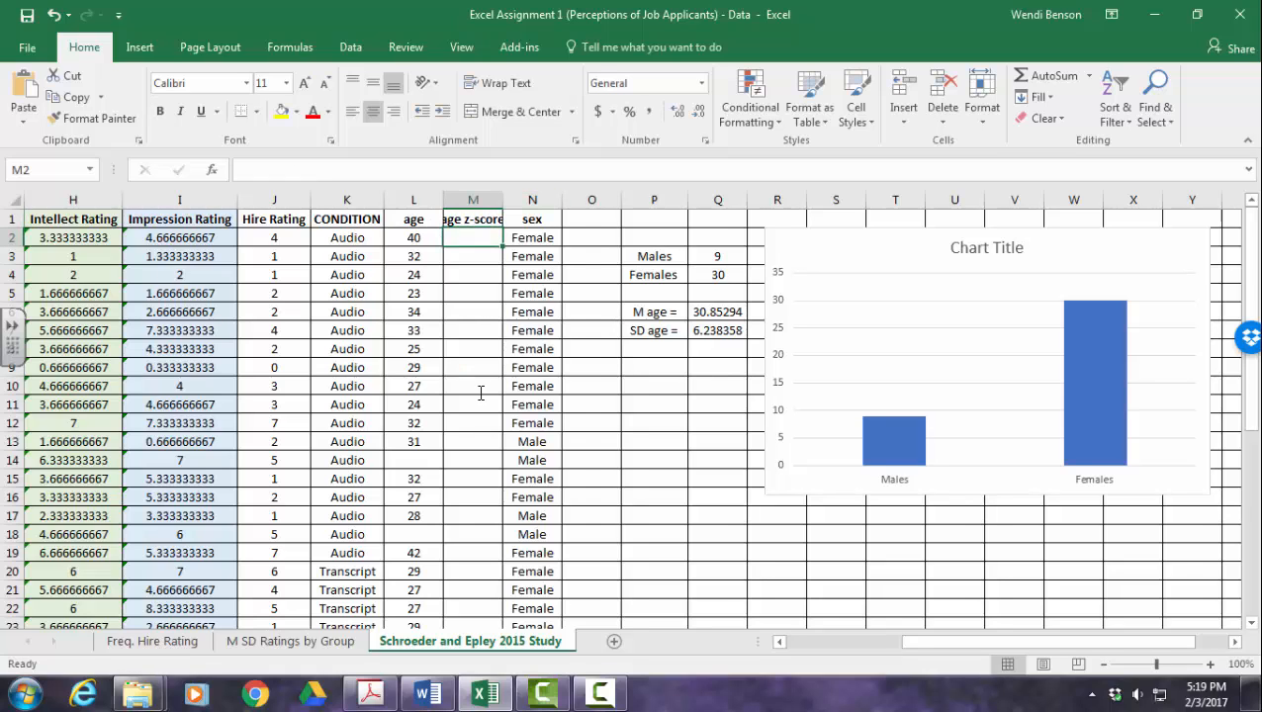
- Widen column M so the "age z-score" header fits with some room to spare
key("alt+h")
key("o")
key("i")
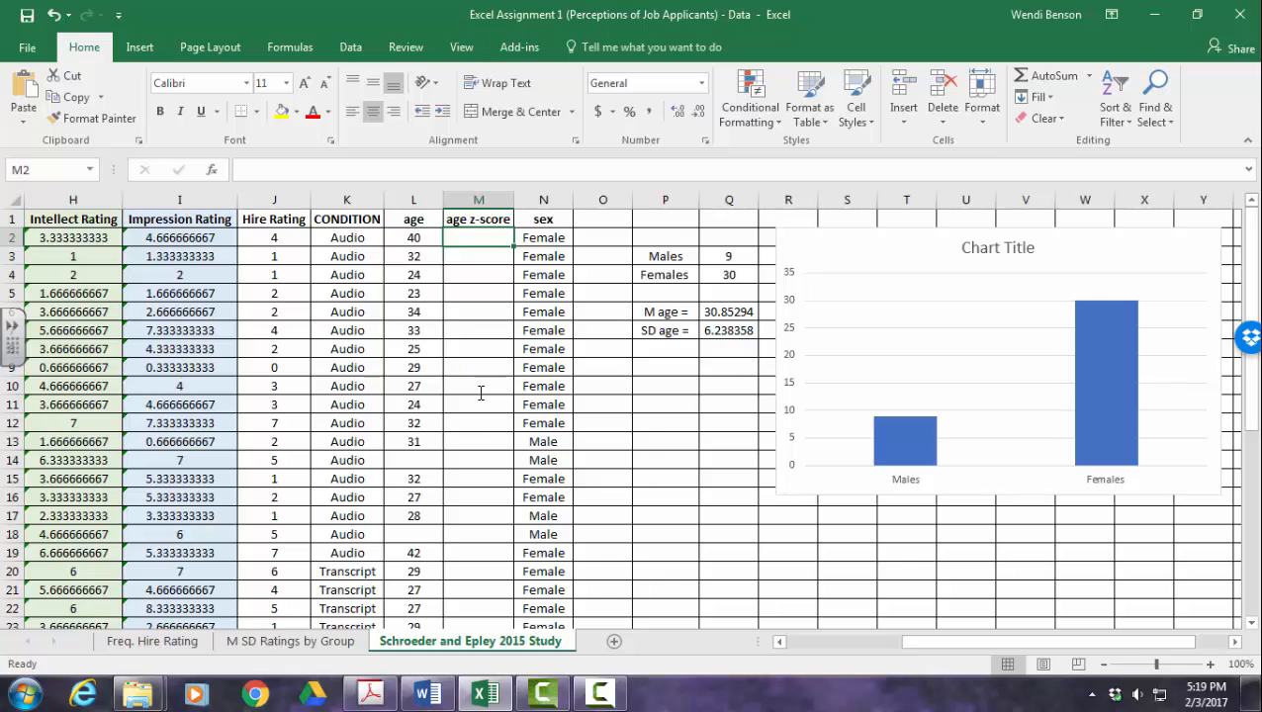
left_click_drag(513, 199, 540, 200)
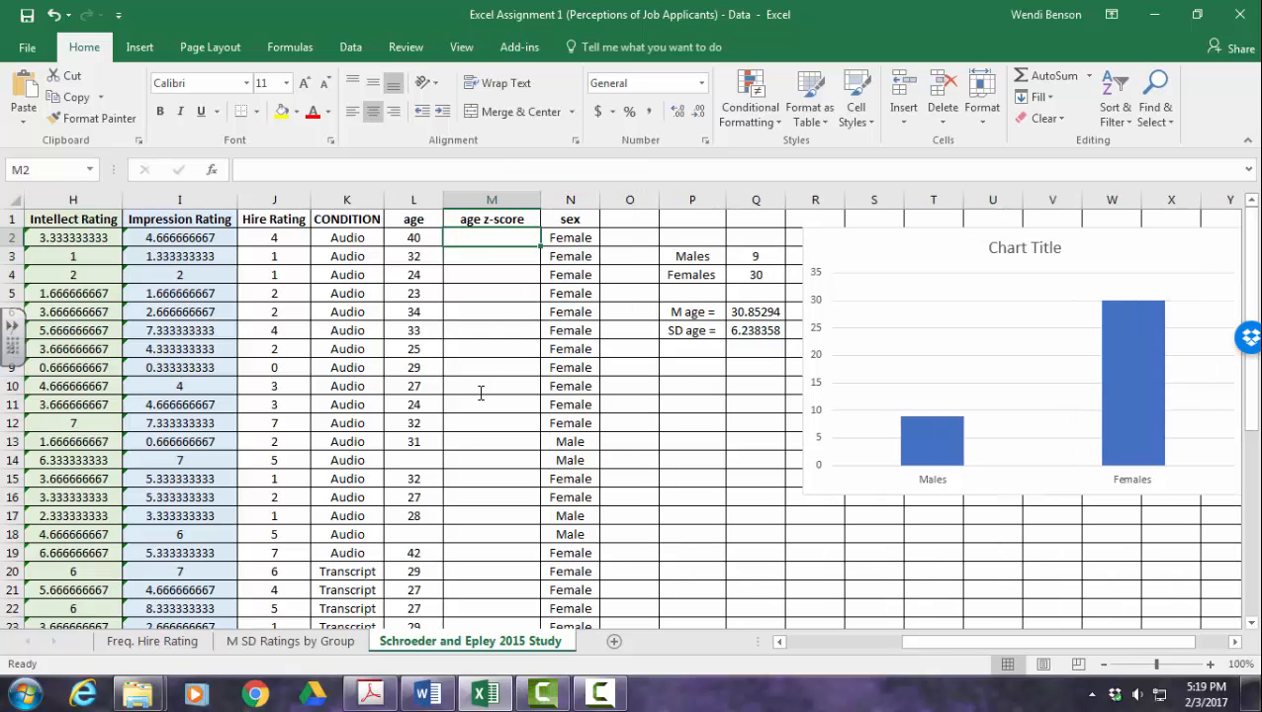
- Begin a STANDARDIZE formula in M2 with the age in L2 as the x argument
type("=sta")
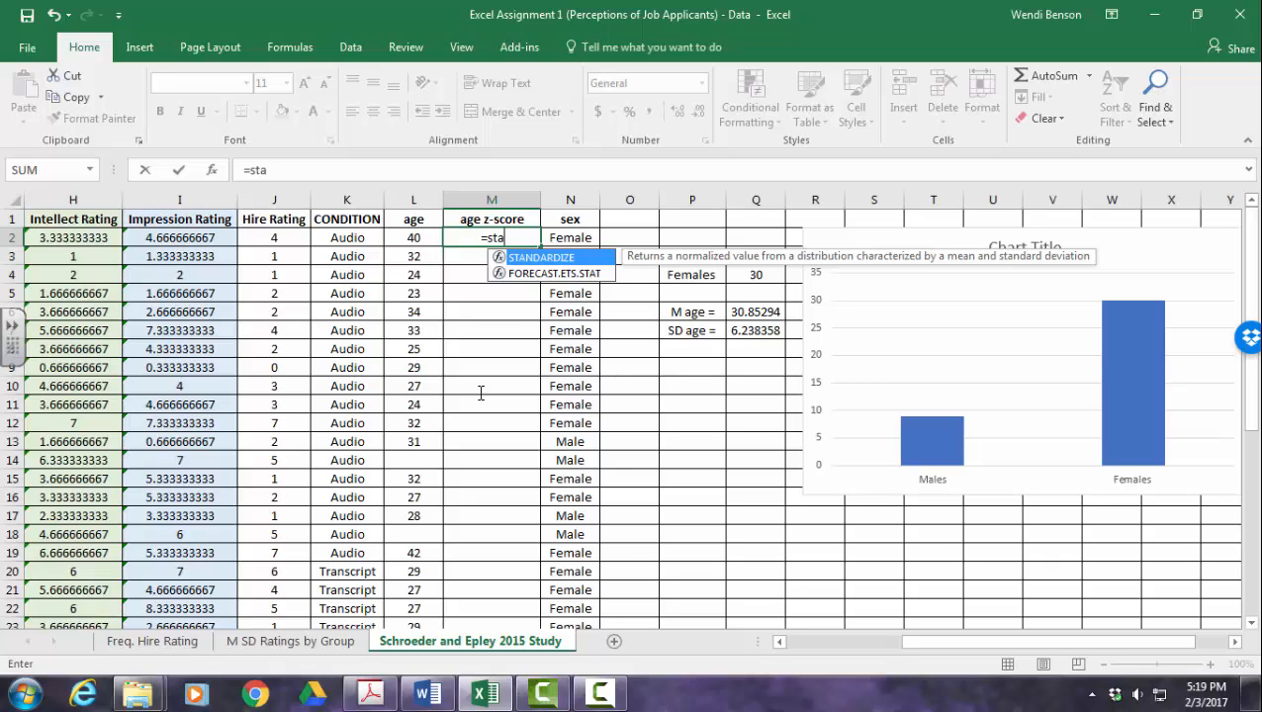
key("Tab")
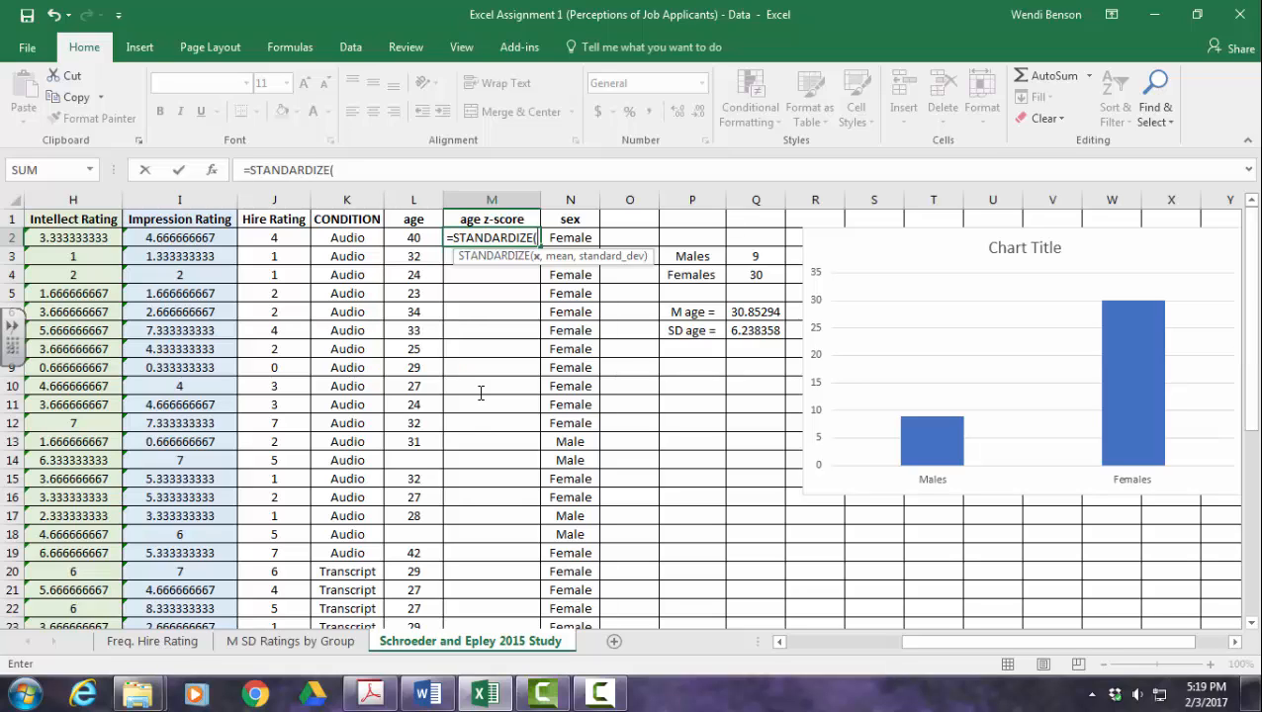
key("Left")
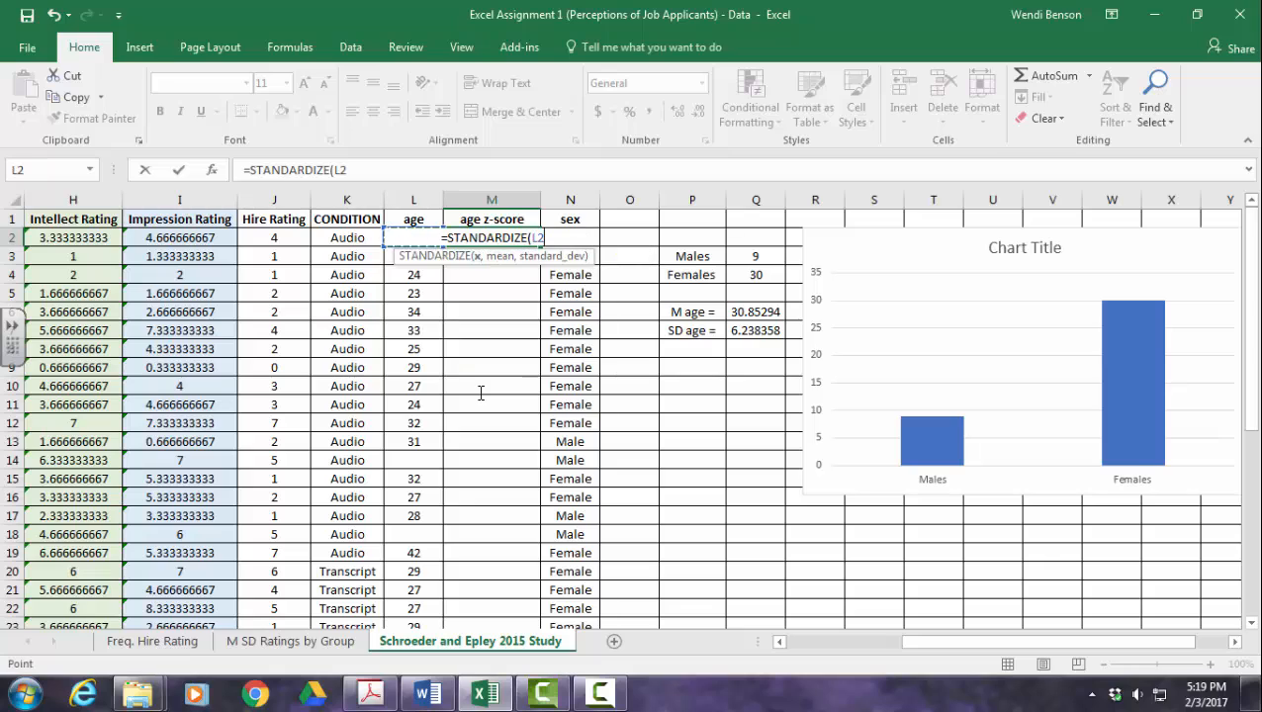
type(",")
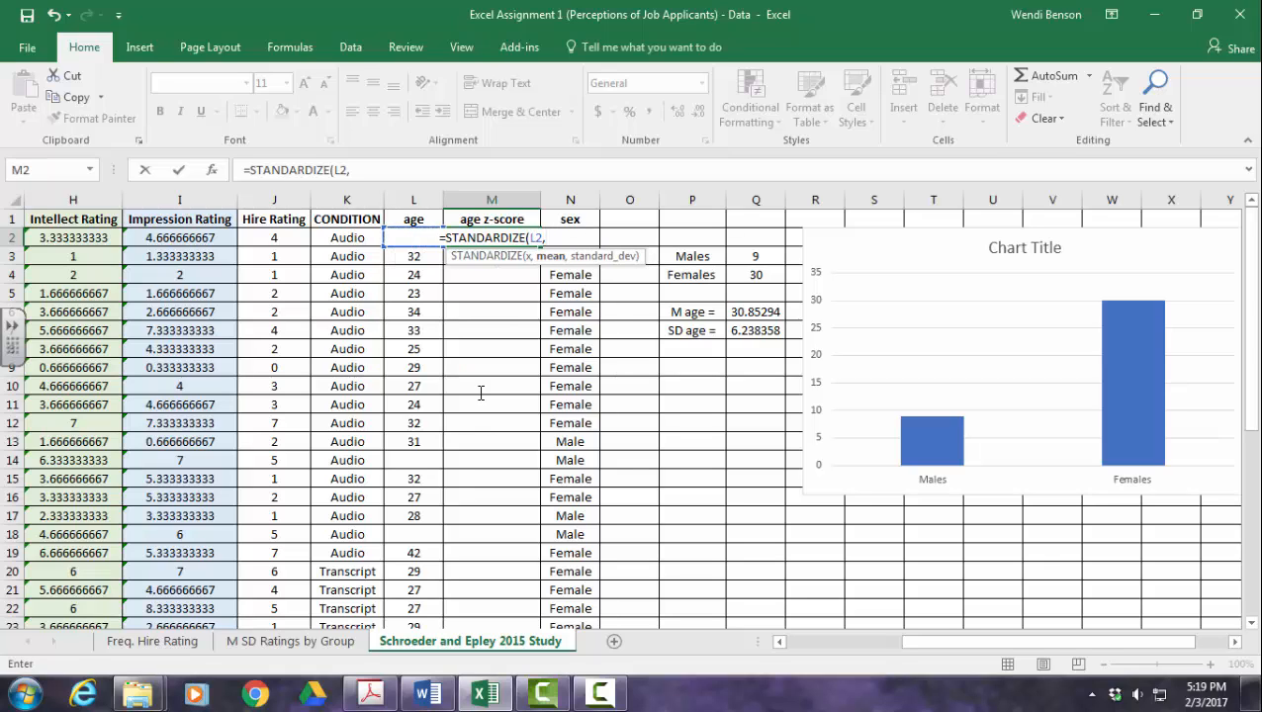
key("Right")
key("Right")
key("Right")
key("Right")
key("Down")
key("Down")
key("Down")
key("Down")
key("F4")
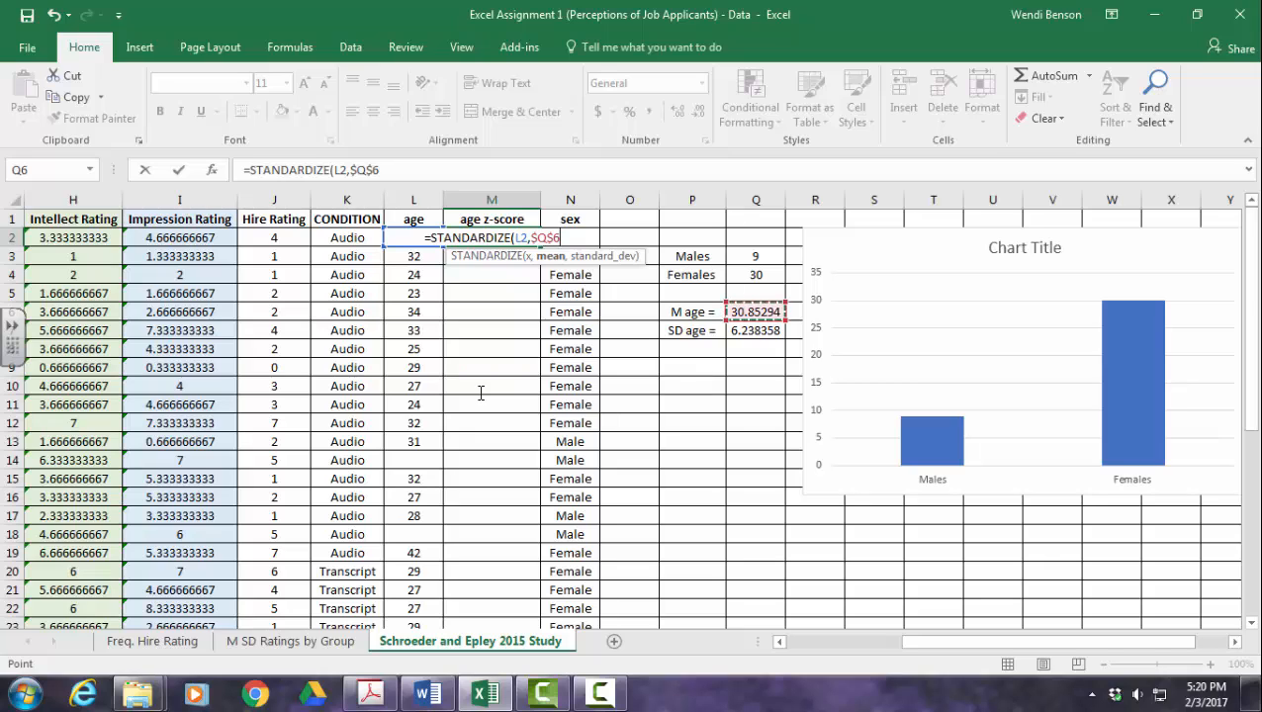
key("BackSpace")
key("BackSpace")
key("BackSpace")
key("BackSpace")
key("BackSpace")
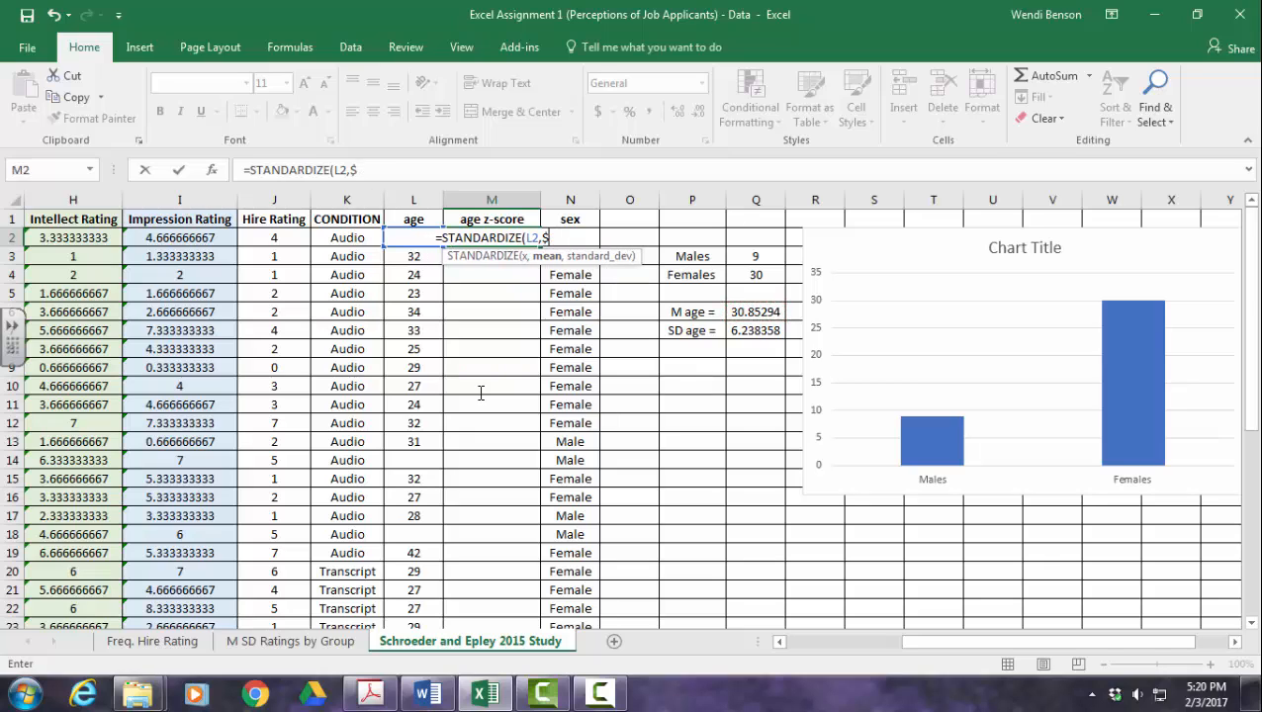
- Complete the M2 STANDARDIZE formula with mean $Q$6 and standard deviation $Q$7, and fill it down through M40
type(",")
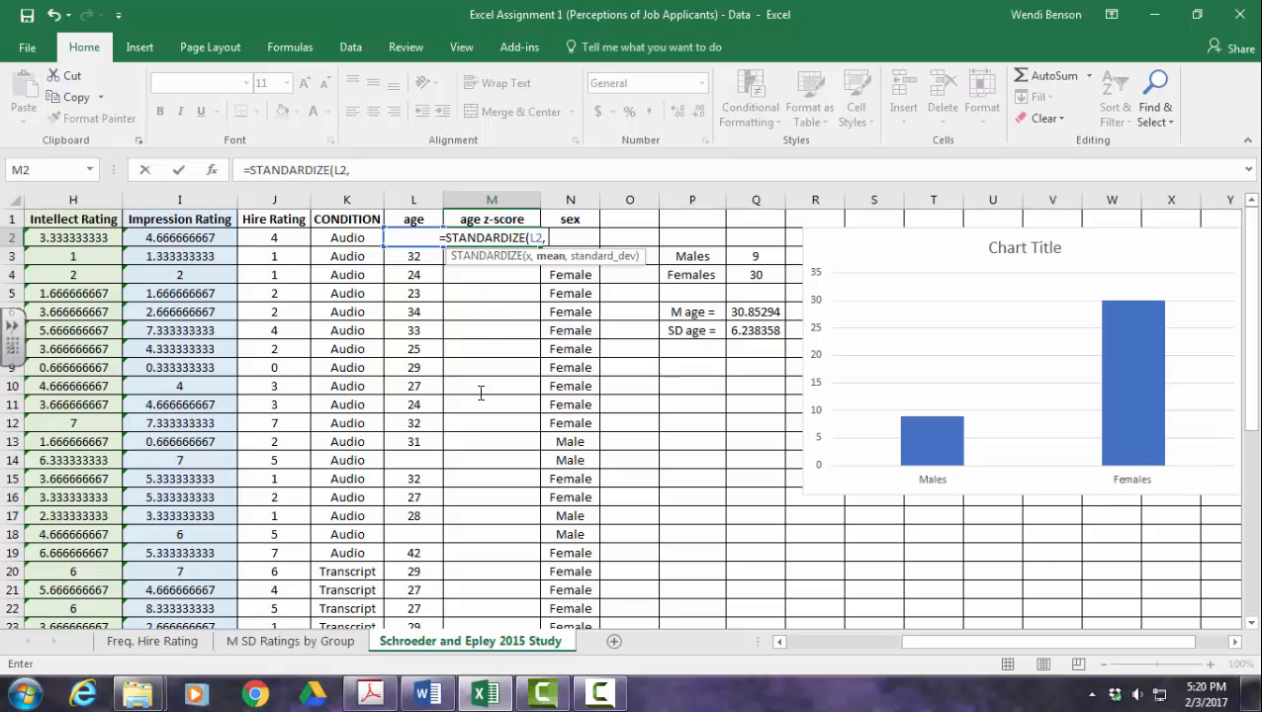
key("Right")
key("Right")
key("Right")
key("Right")
key("Down")
key("Down")
key("Down")
key("Down")
key("F4")
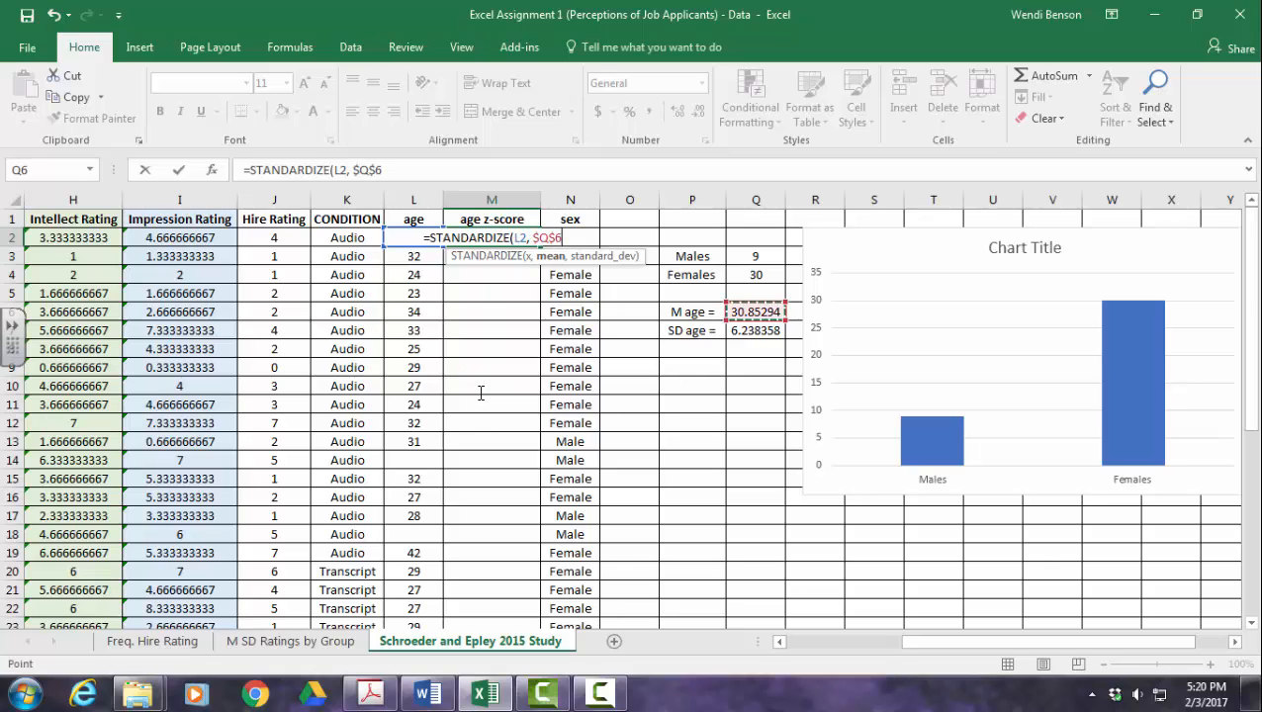
type(",")
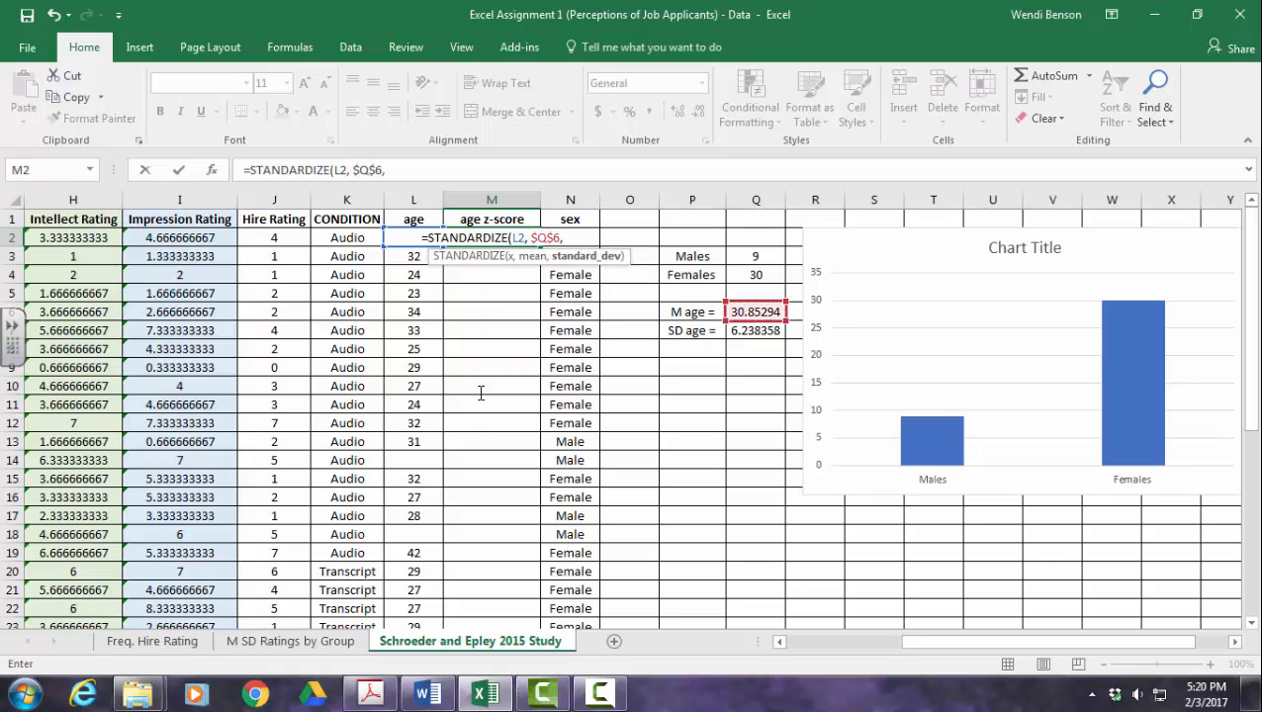
key("Down")
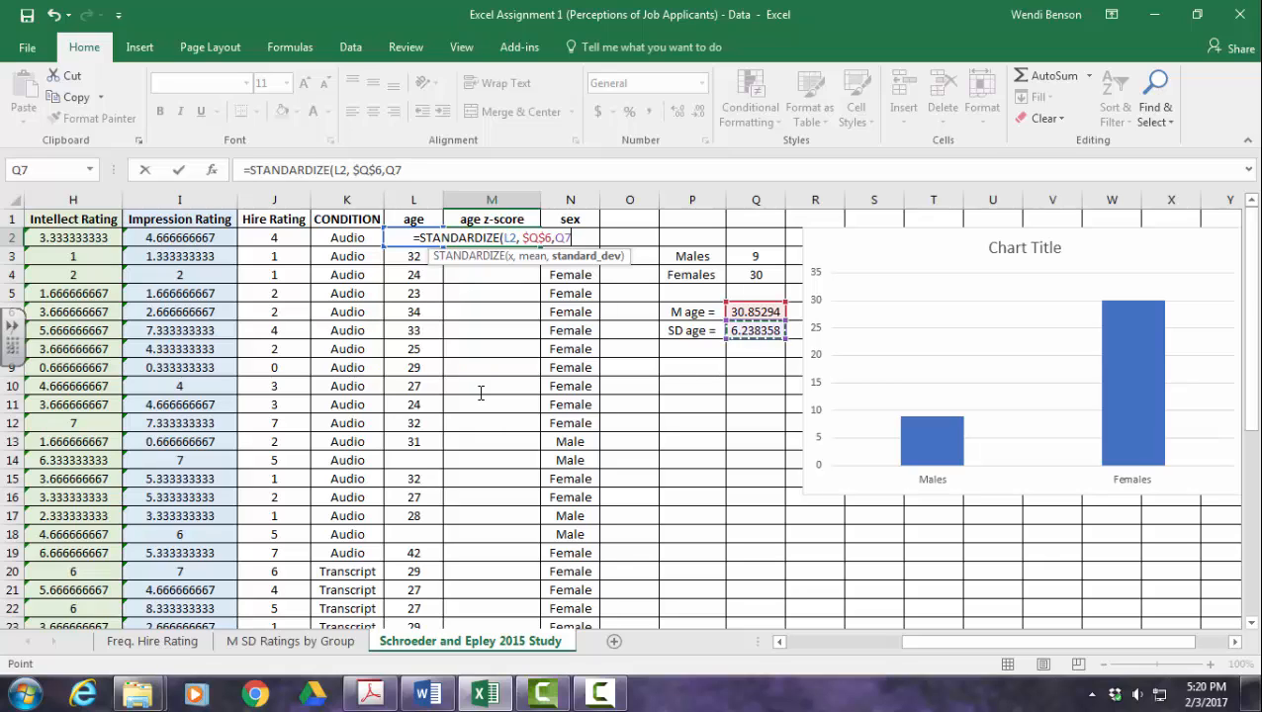
key("F4")
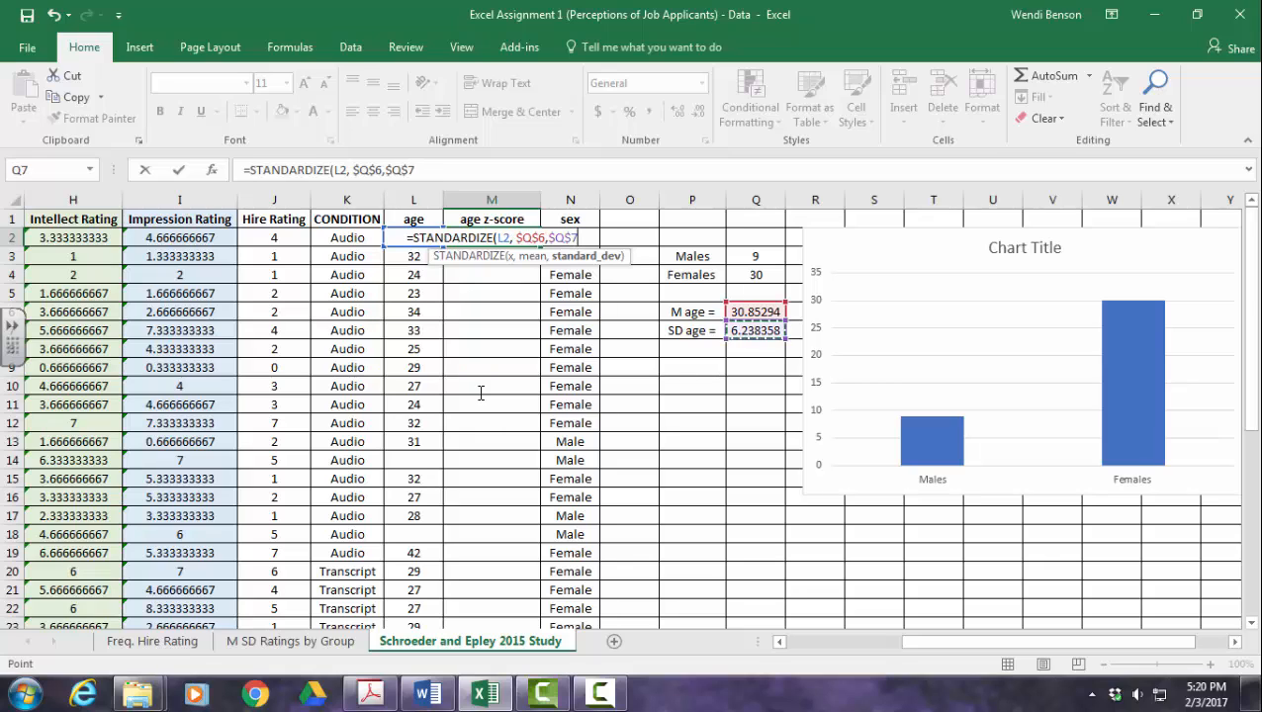
key("Return")
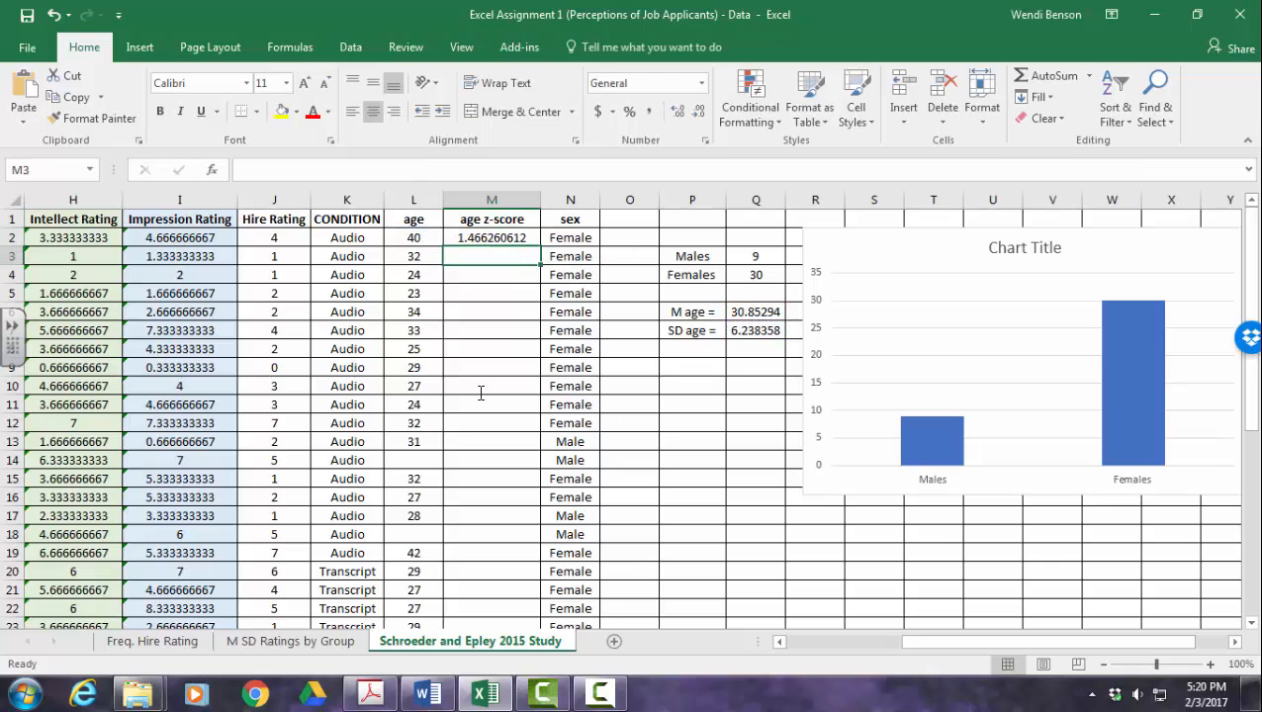
key("Up")
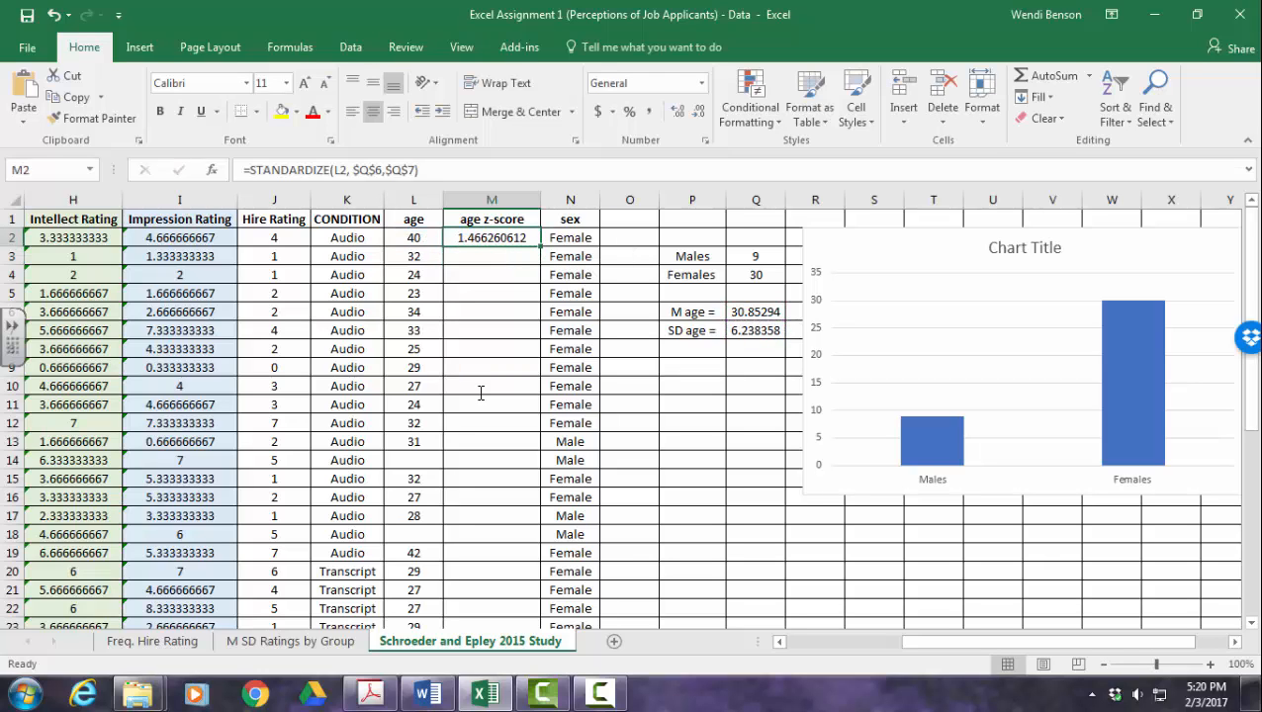
left_click_drag(540, 247, 540, 597)
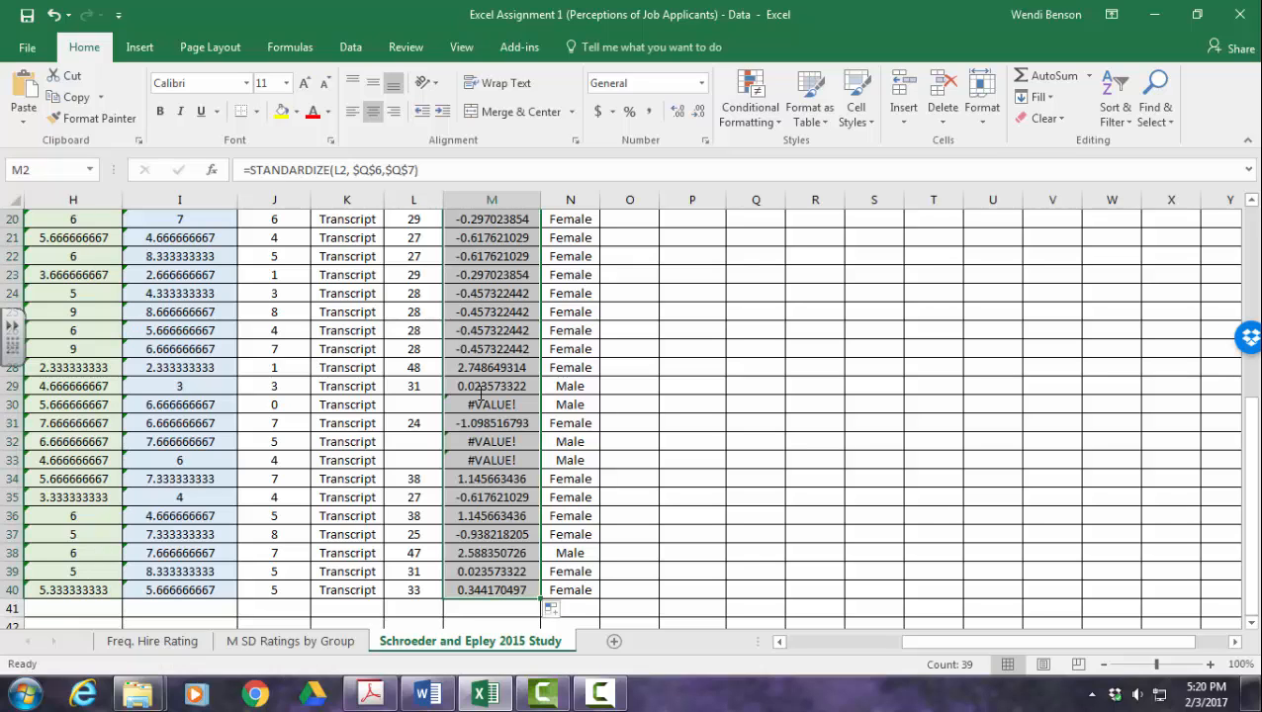
- Clear the #VALUE! z-scores of participants without an age in M33, M32, M30, M18 and M14
left_click(492, 459)
key("Delete")
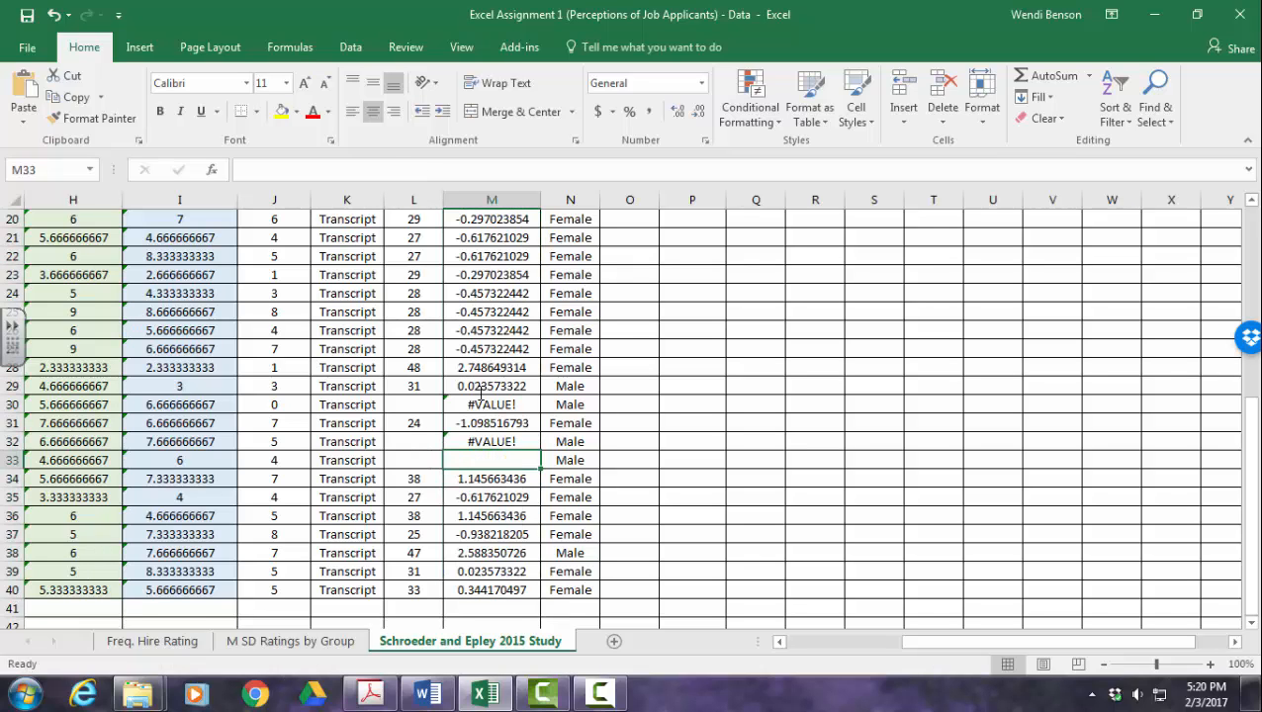
key("Up")
key("Delete")
key("Up")
key("Up")
key("Delete")
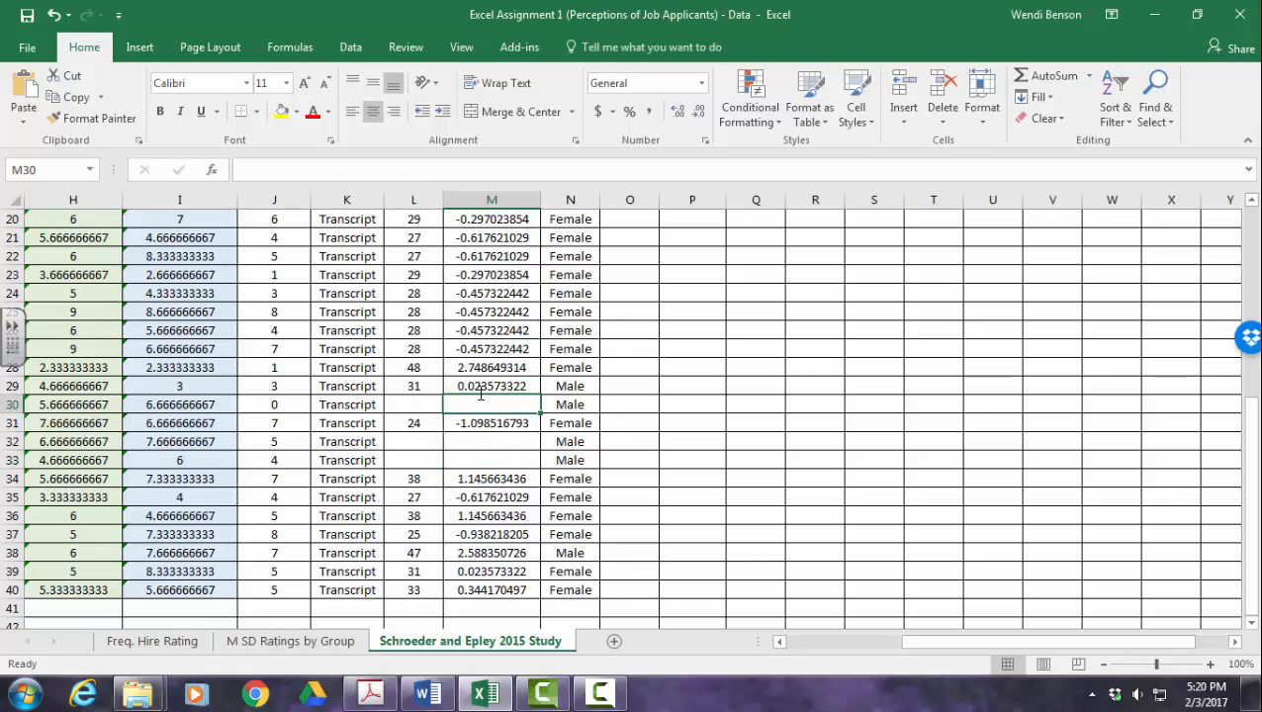
scroll(481, 395, "up", 2)
scroll(481, 393, "up", 2)
key("Up")
key("Up")
key("Up")
key("Up")
key("Up")
key("Up")
key("Up")
key("Up")
key("Up")
key("Up")
key("Up")
key("Up")
key("Delete")
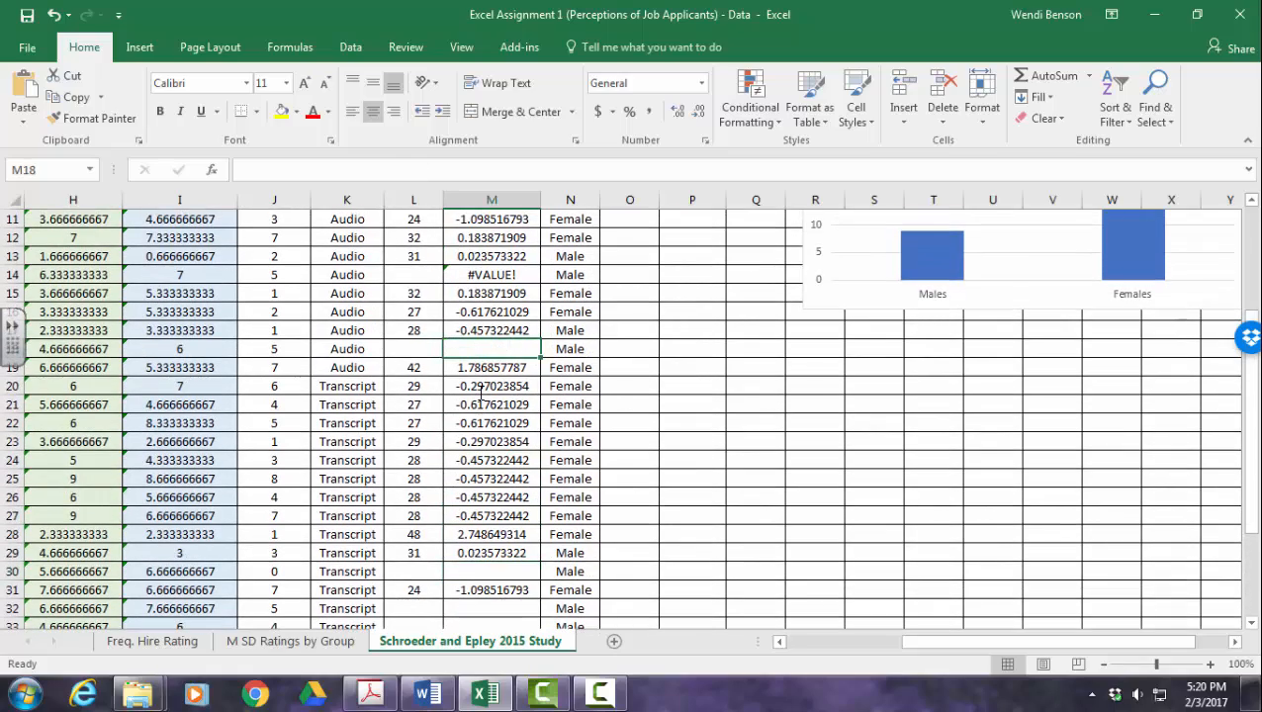
key("Up")
key("Delete")
scroll(480, 393, "up", 4)
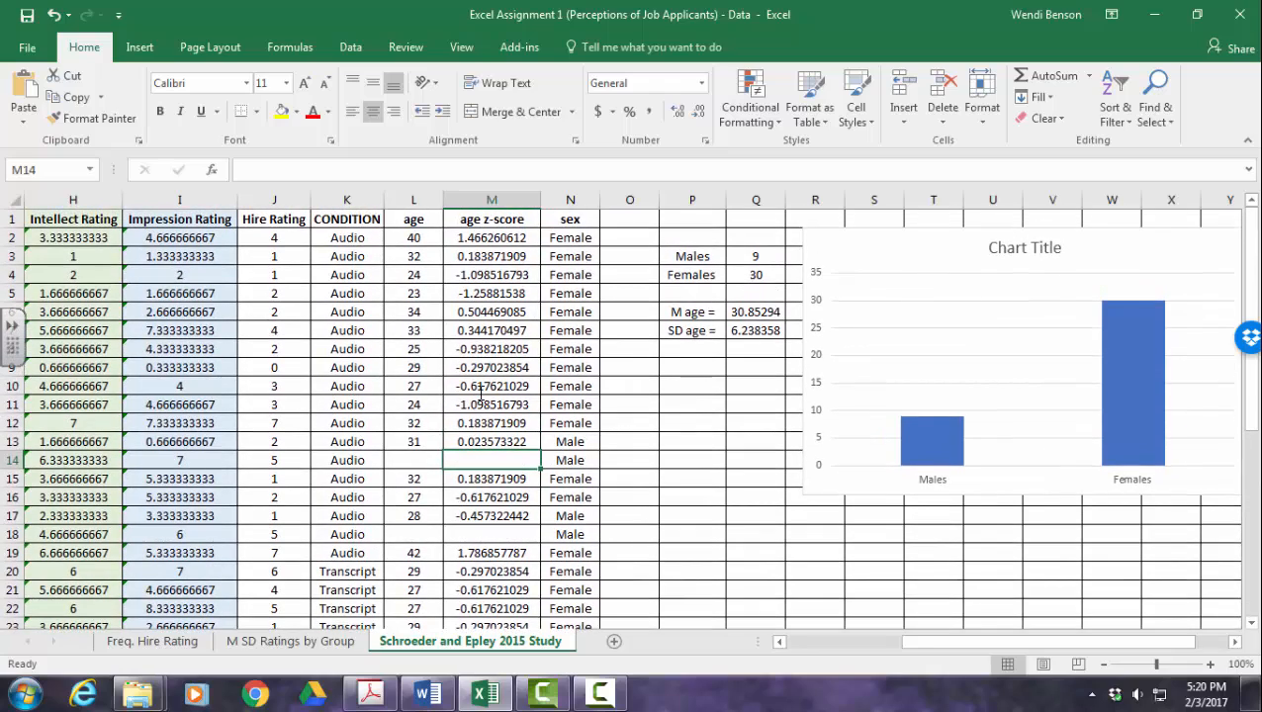
- Place the cursor at question 9's S age answer line in the Word document and return to the Excel sheet
key("alt+Tab")
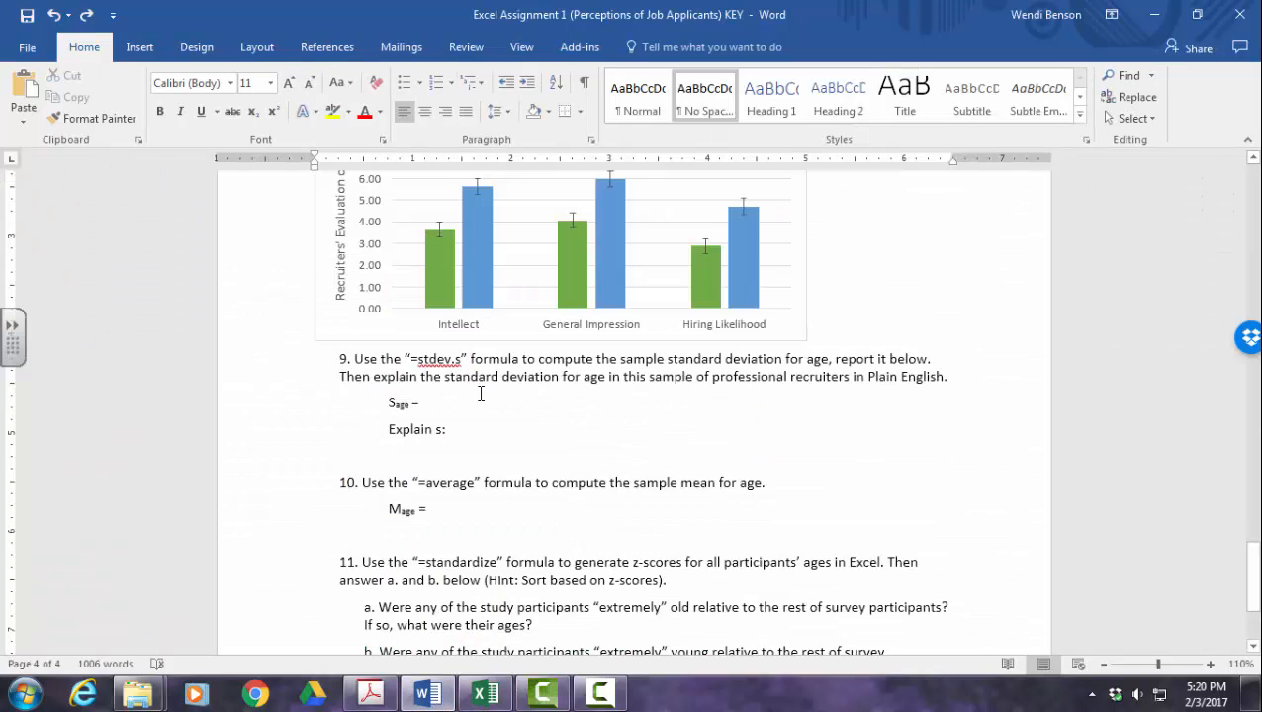
left_click(480, 393)
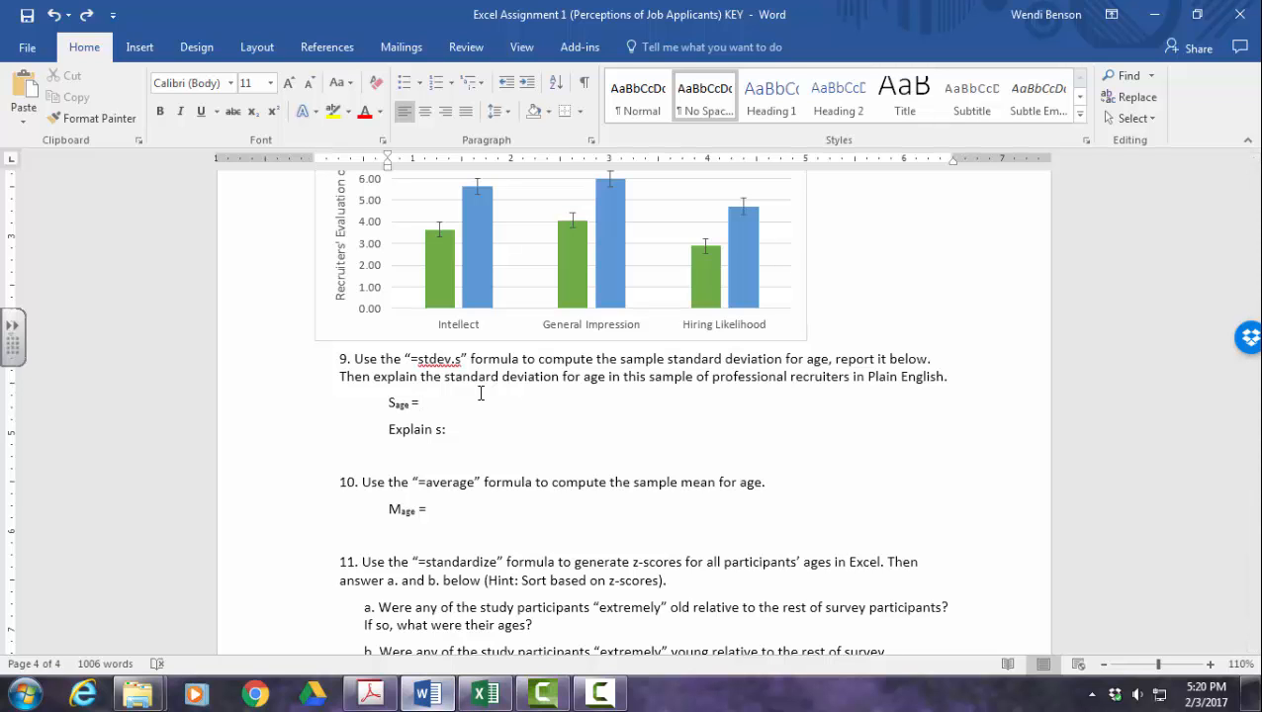
key("alt+Tab")
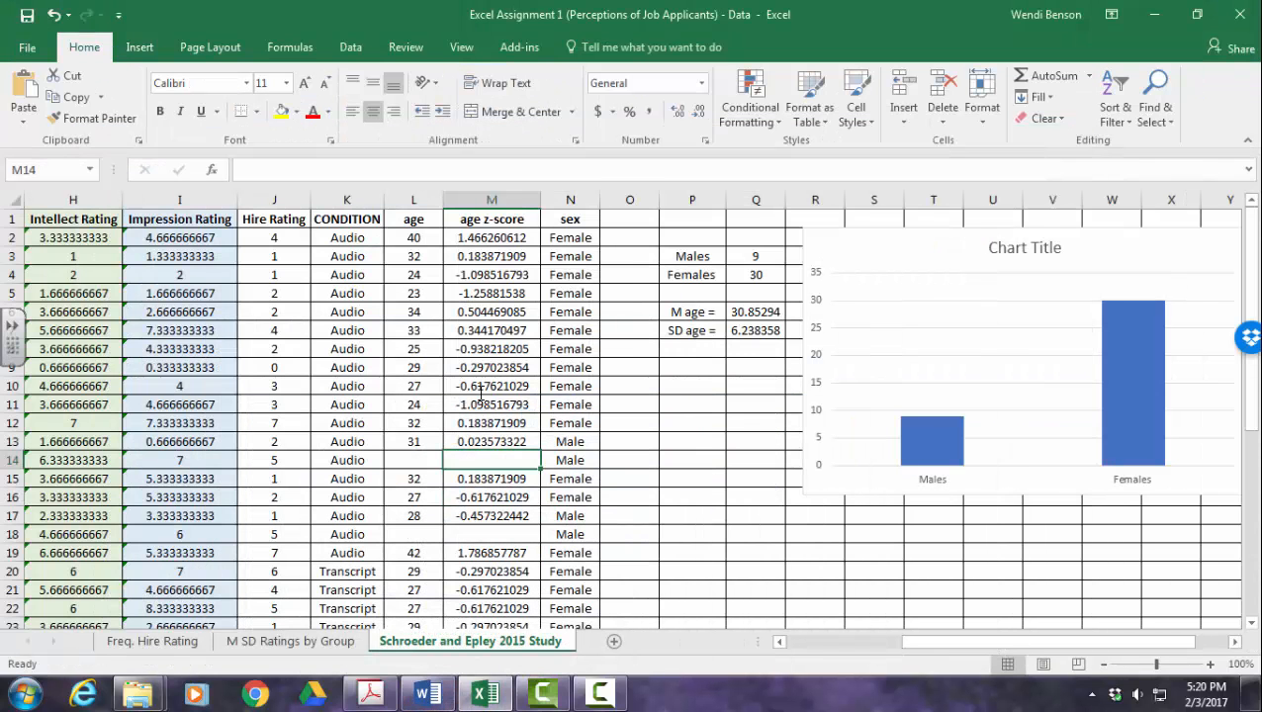
- Format the age mean and standard deviation in Q6:Q7 as Number with 2 decimal places, and select Q7
left_click(755, 330)
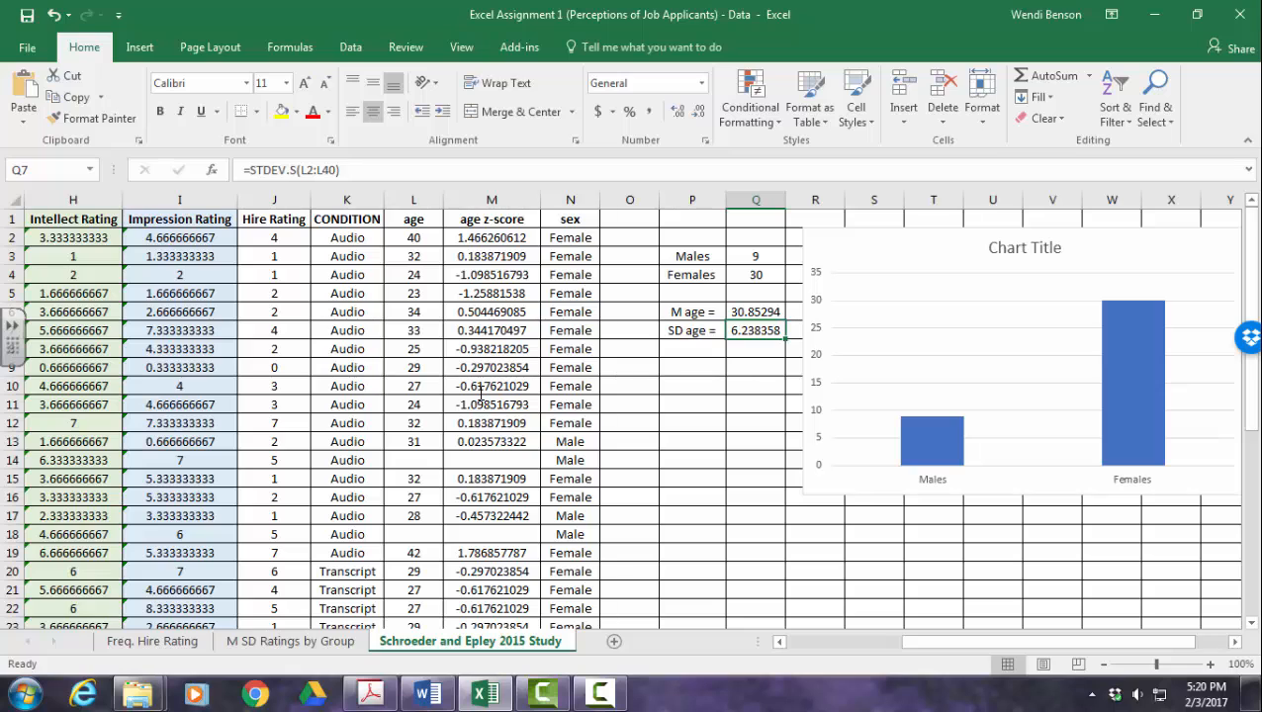
left_click_drag(756, 312, 755, 330)
right_click(761, 326)
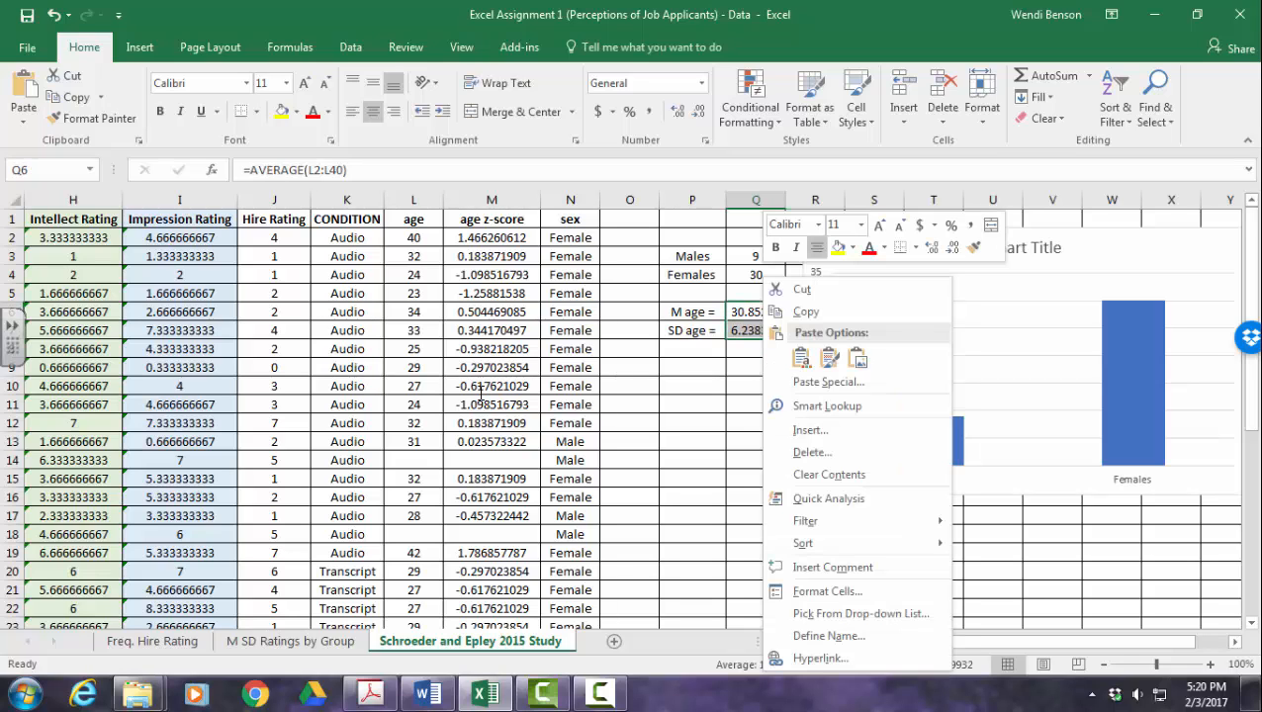
left_click(826, 590)
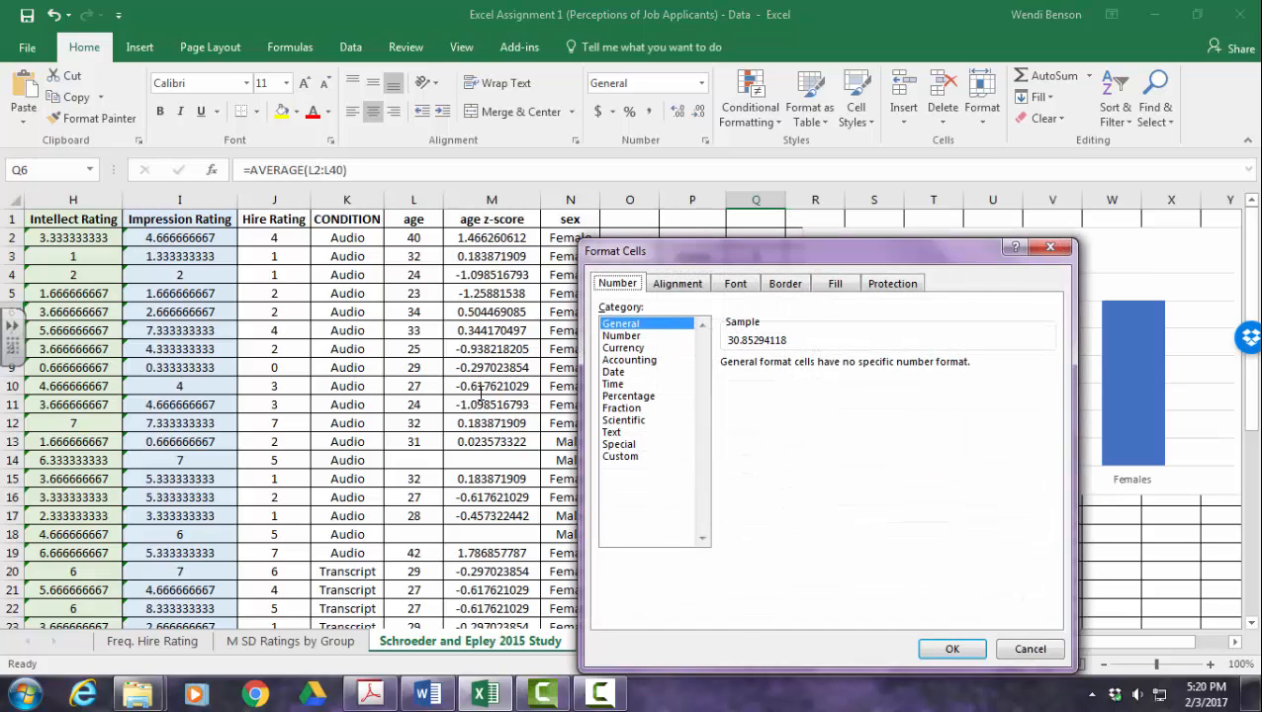
left_click(621, 335)
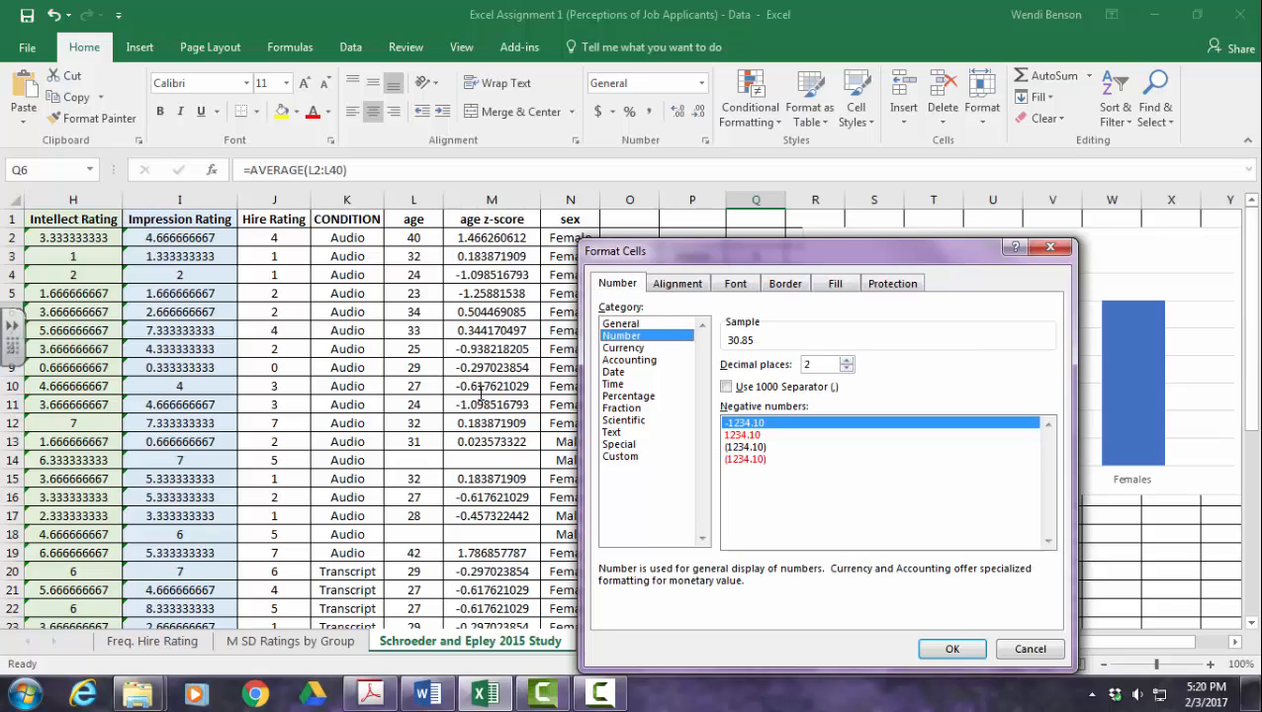
left_click(951, 648)
left_click(755, 367)
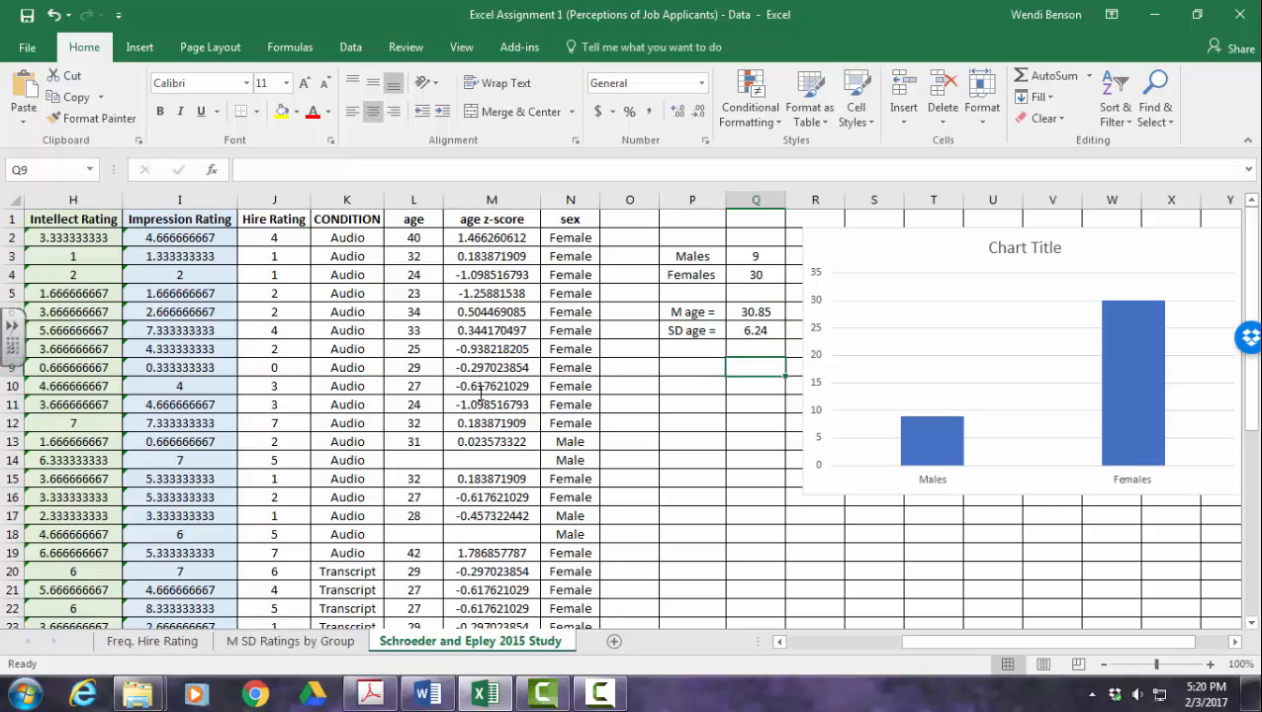
key("Up")
key("Up")
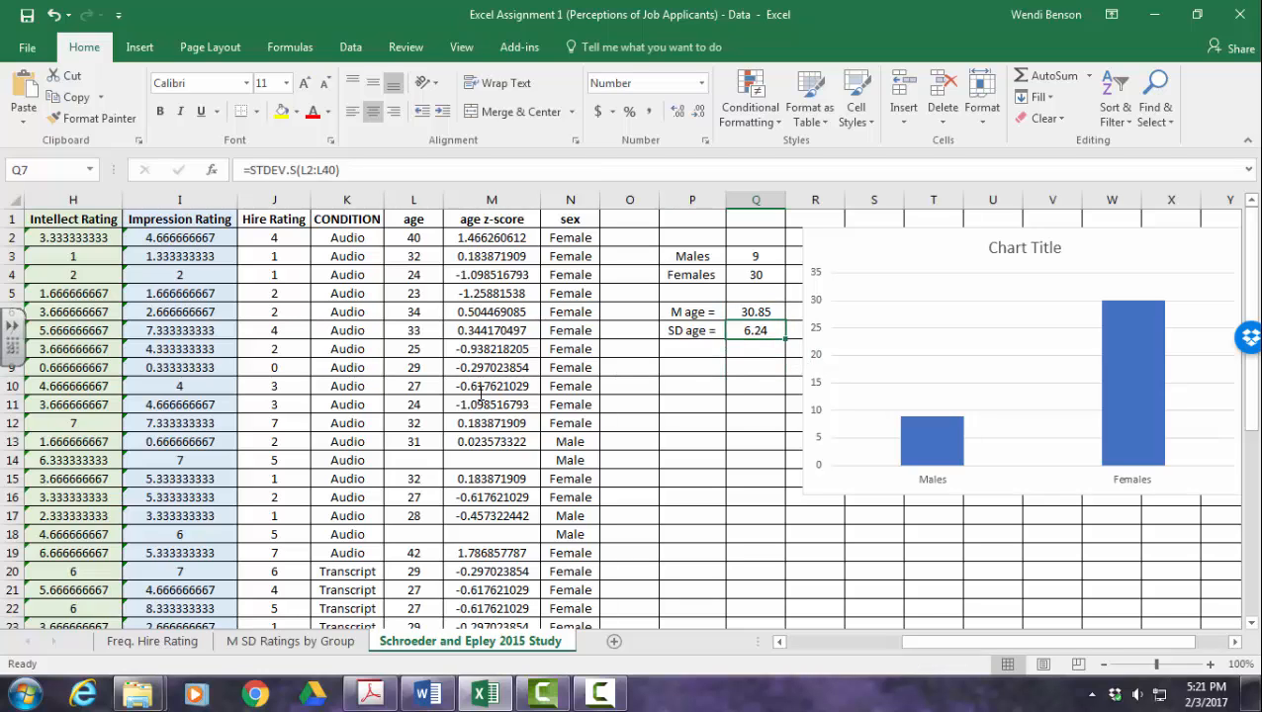
- Copy the age standard deviation from Q7 into question 9's S age answer line in the Word document, keeping text only
key("ctrl+c")
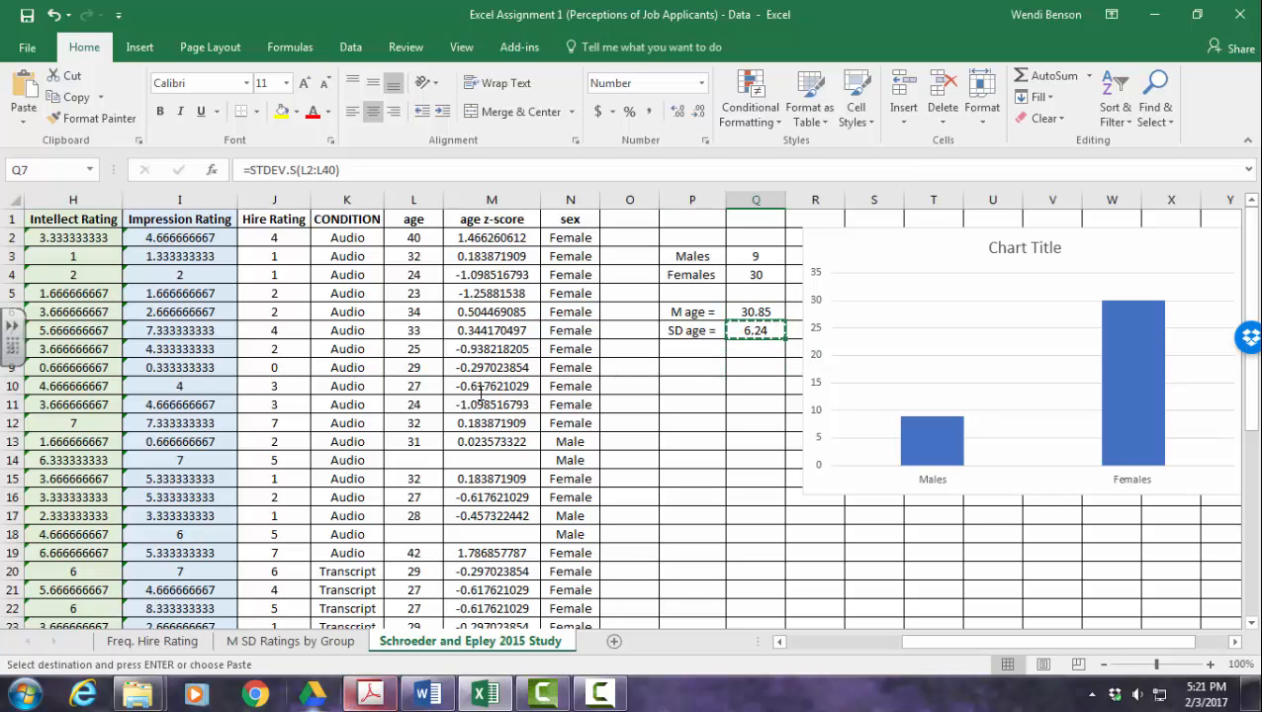
key("alt+Tab")
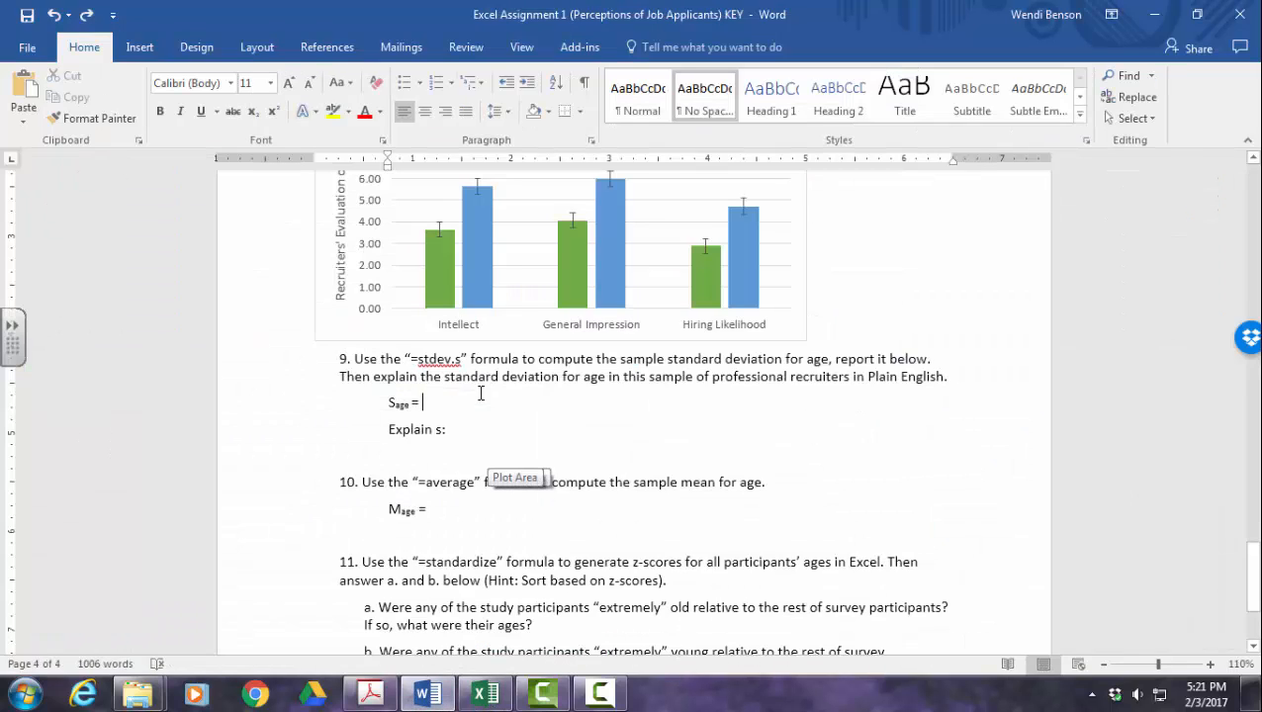
key("ctrl+v")
key("ctrl")
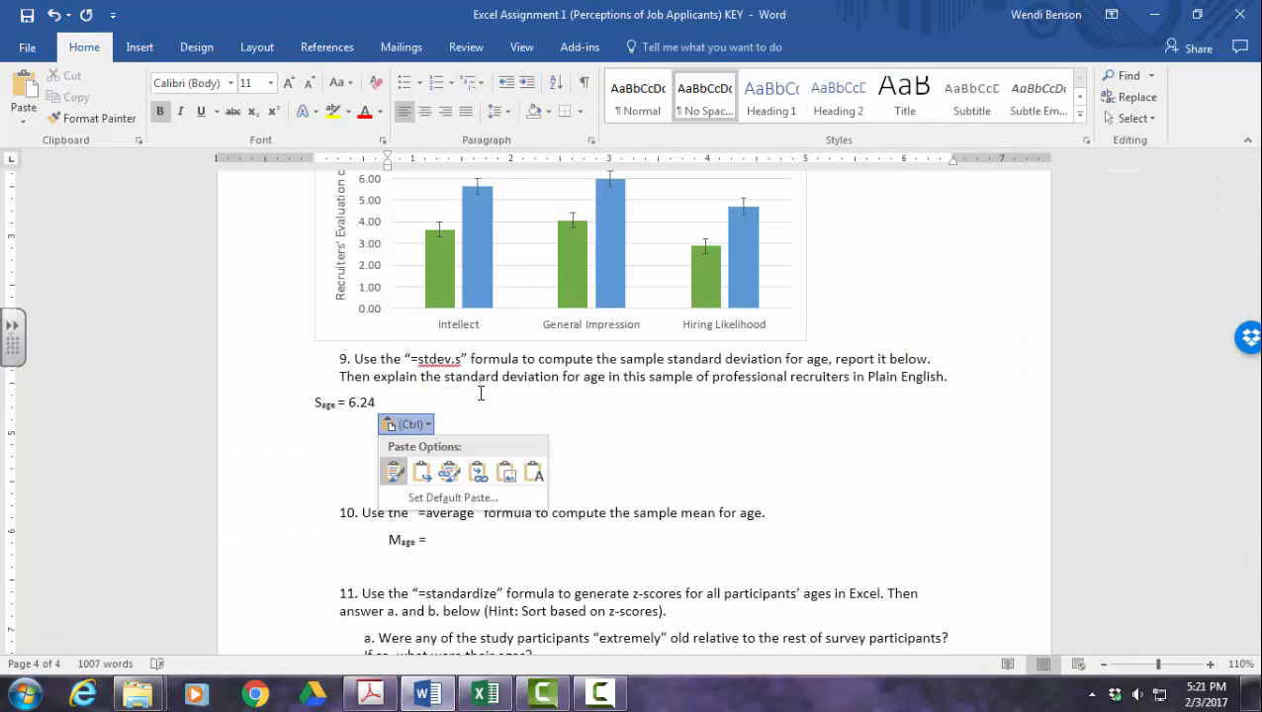
key("Right")
key("Right")
key("Right")
key("Right")
key("Right")
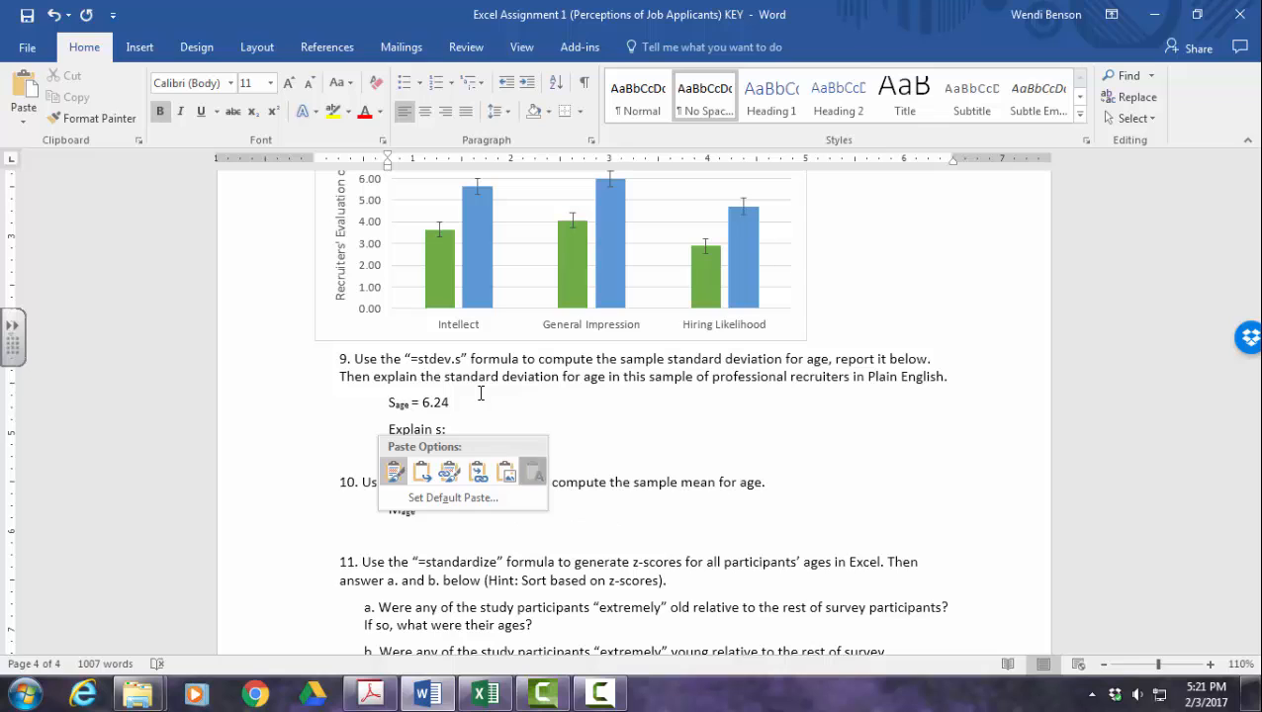
key("Return")
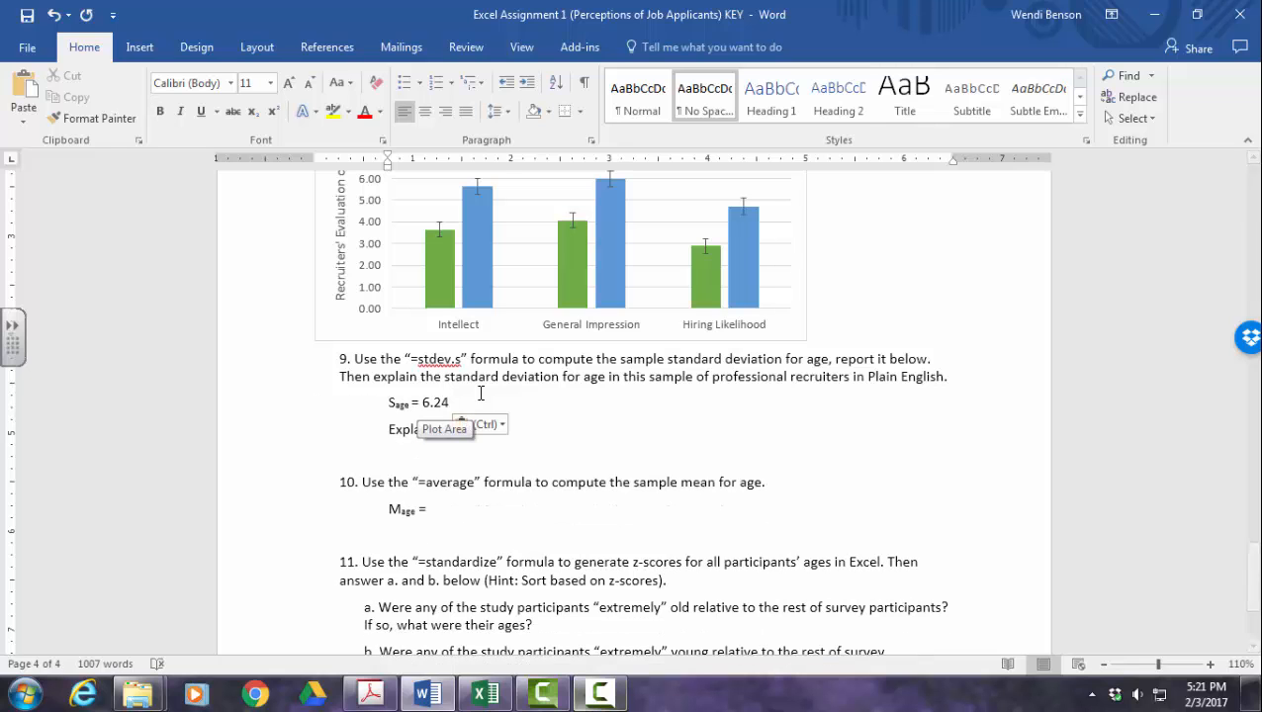
- Copy the age mean from Q6 in Excel into question 10's M age answer line in Word, keeping text only
key("alt+Tab")
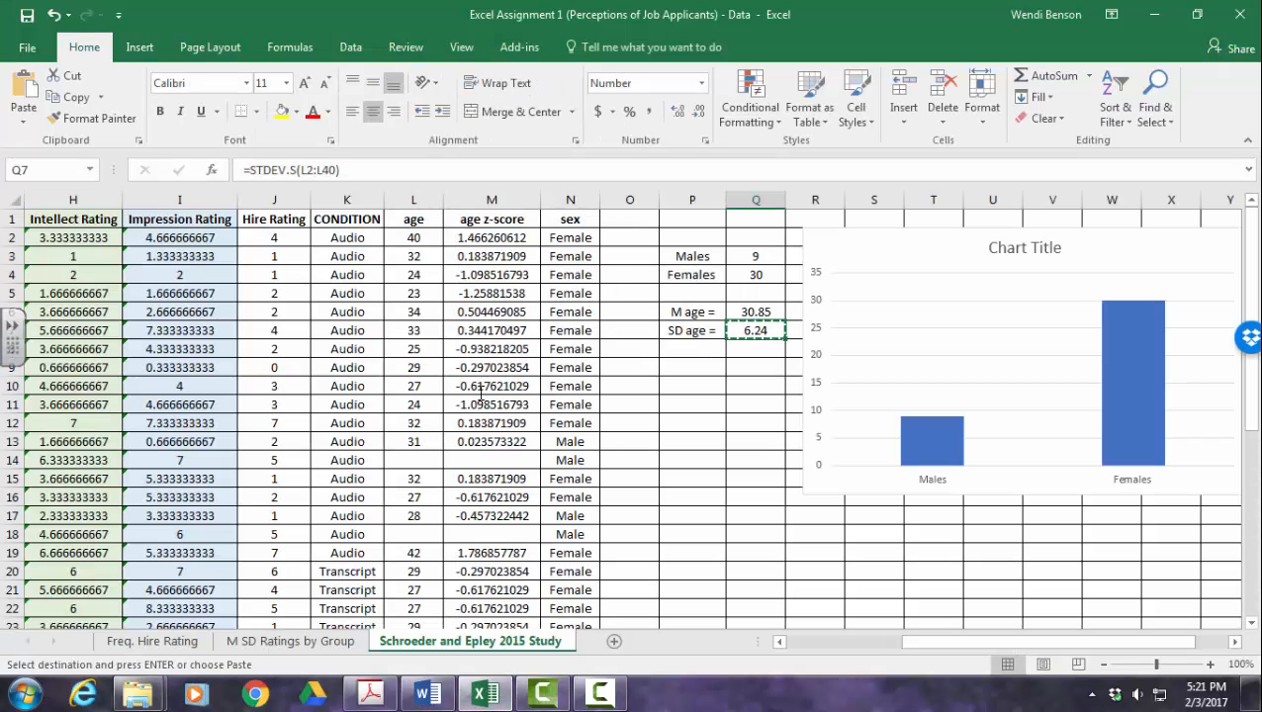
key("Up")
key("ctrl+c")
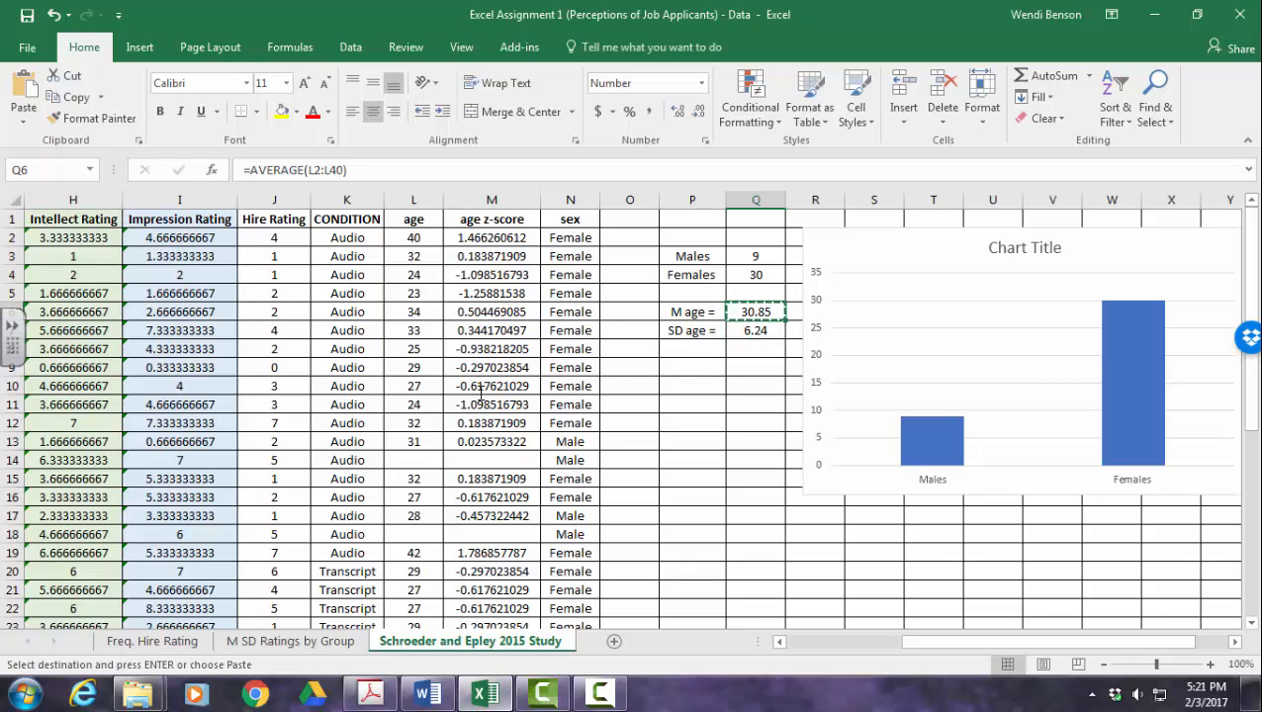
key("alt+Tab")
key("Down")
key("Down")
key("Down")
key("Down")
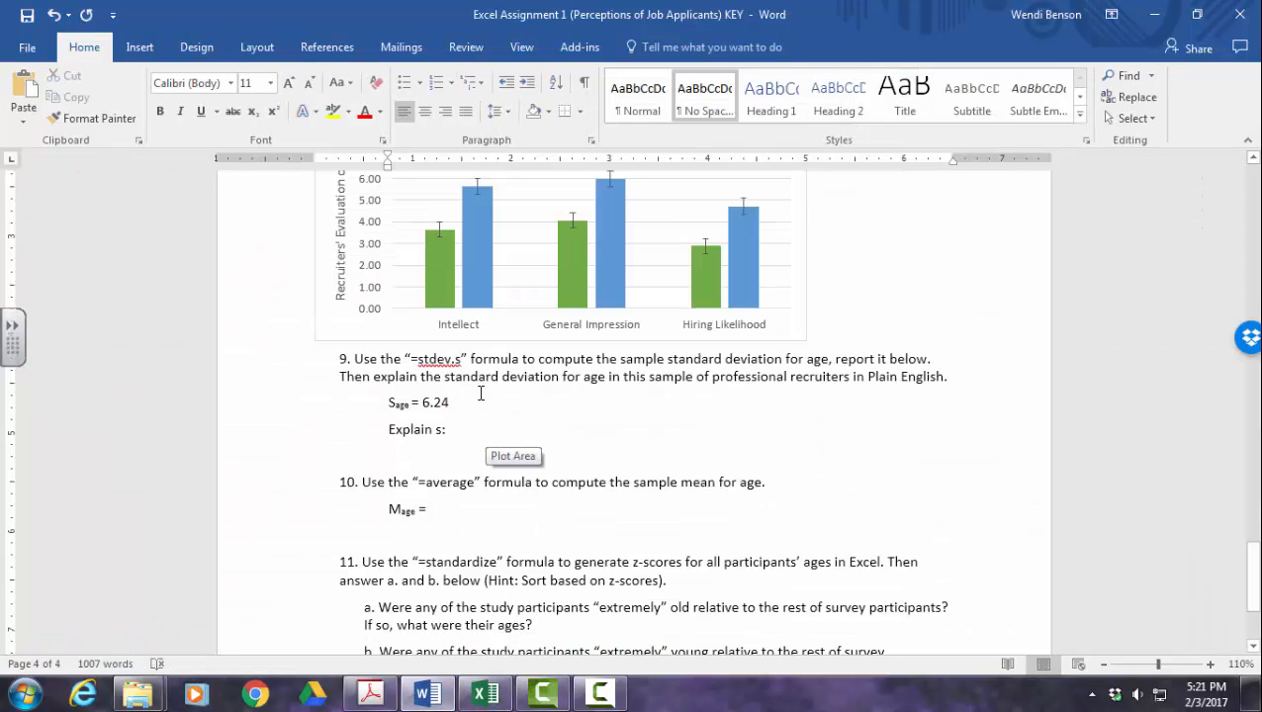
key("alt+h")
key("v")
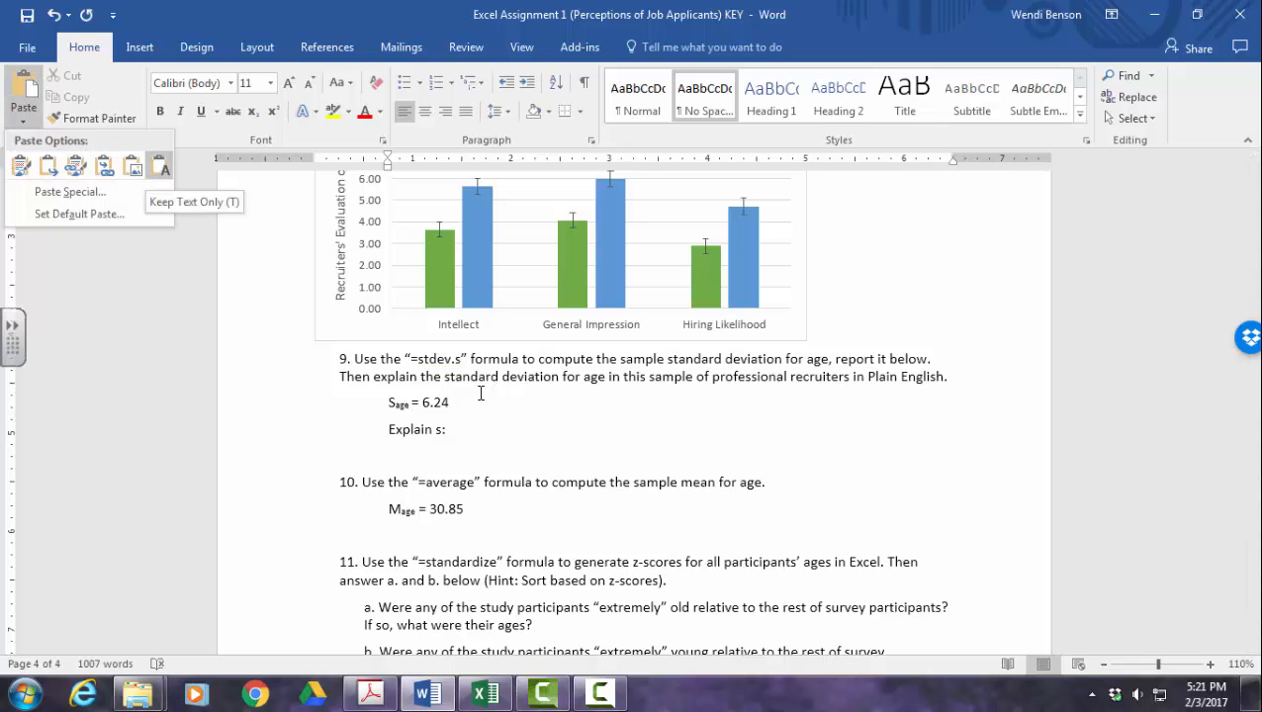
key("Return")
key("Down")
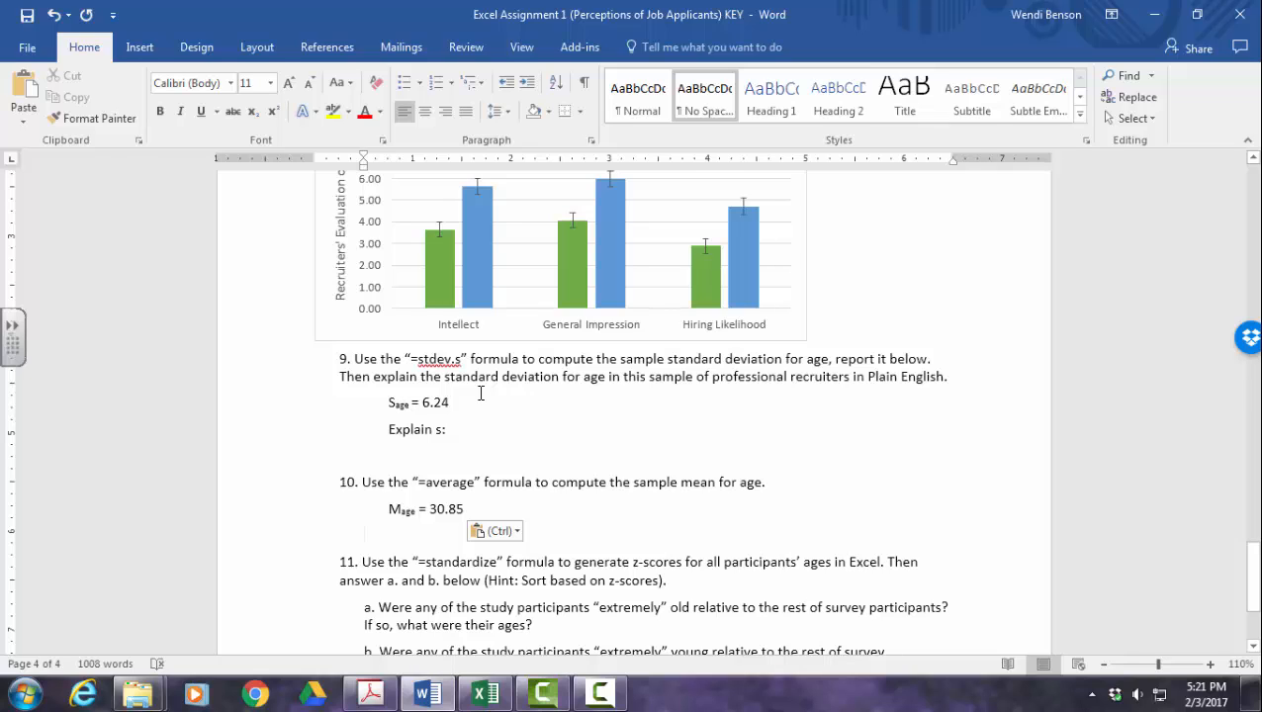
- Place the cursor at the end of question 9's "Explain s:" line in Word, and return to the Excel sheet
key("Up")
key("Up")
key("Up")
key("Up")
key("End")
scroll(481, 393, "down", 1)
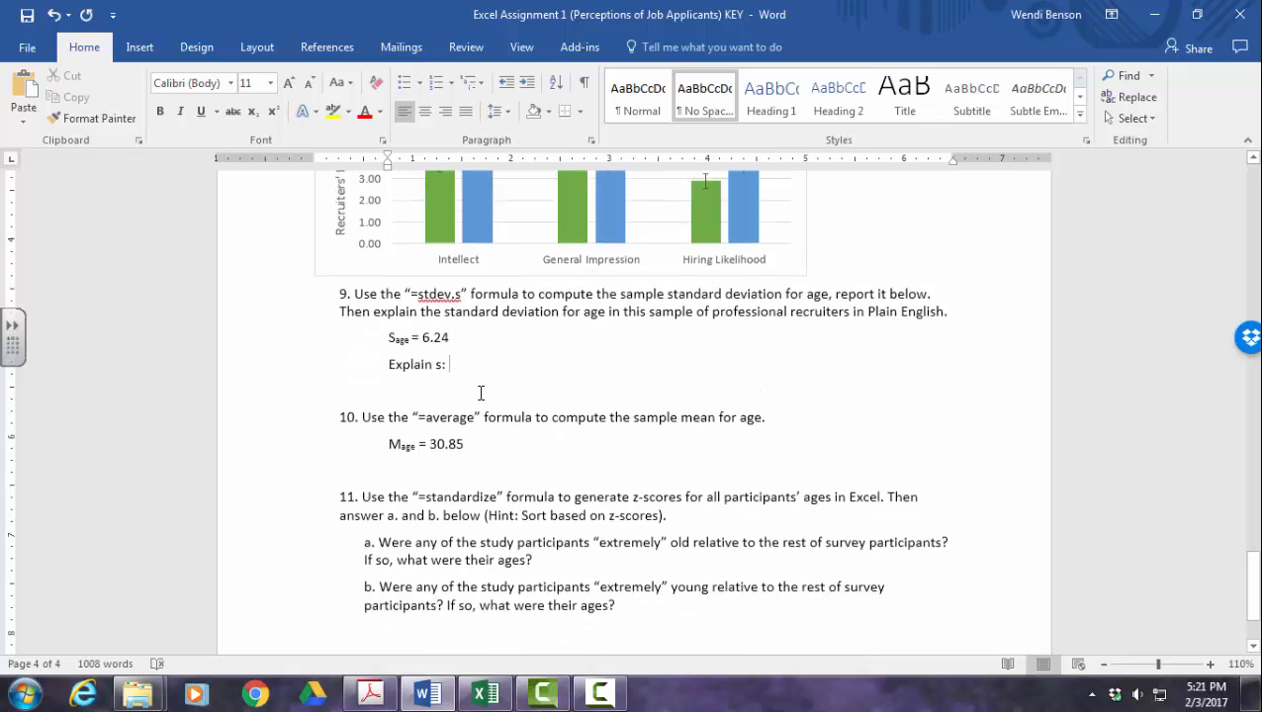
scroll(481, 392, "down", 1)
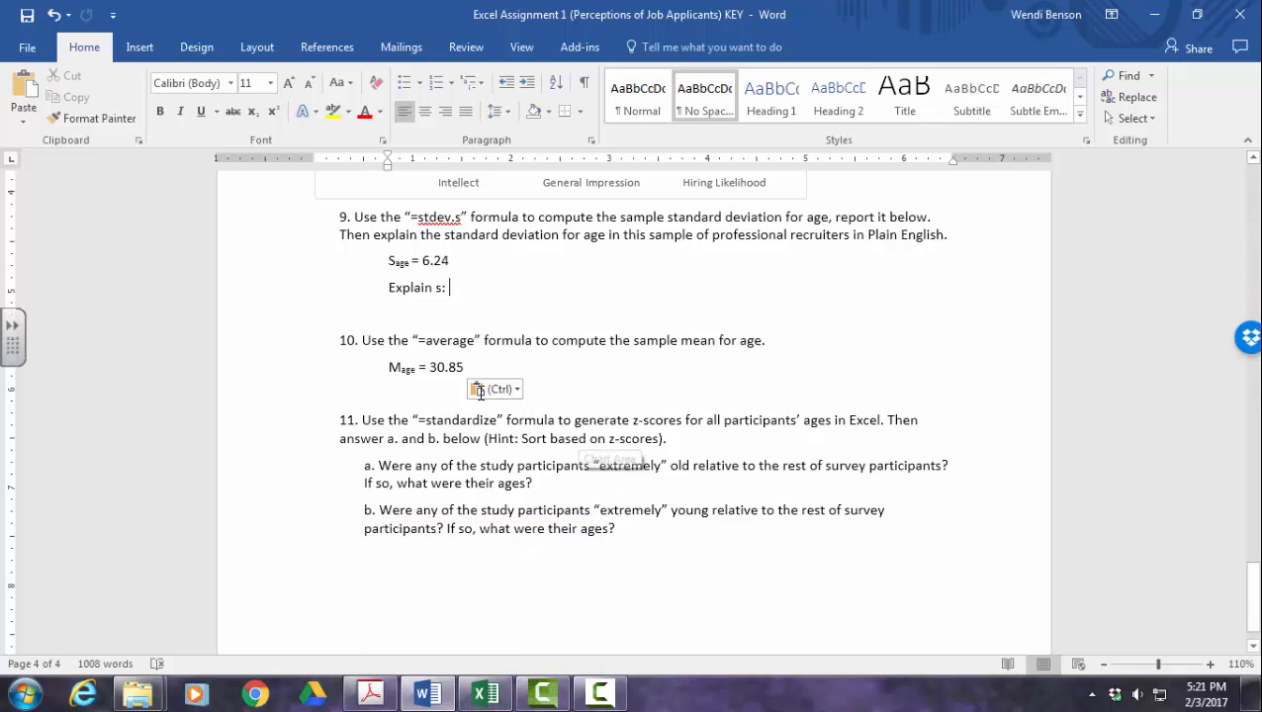
key("alt+Tab")
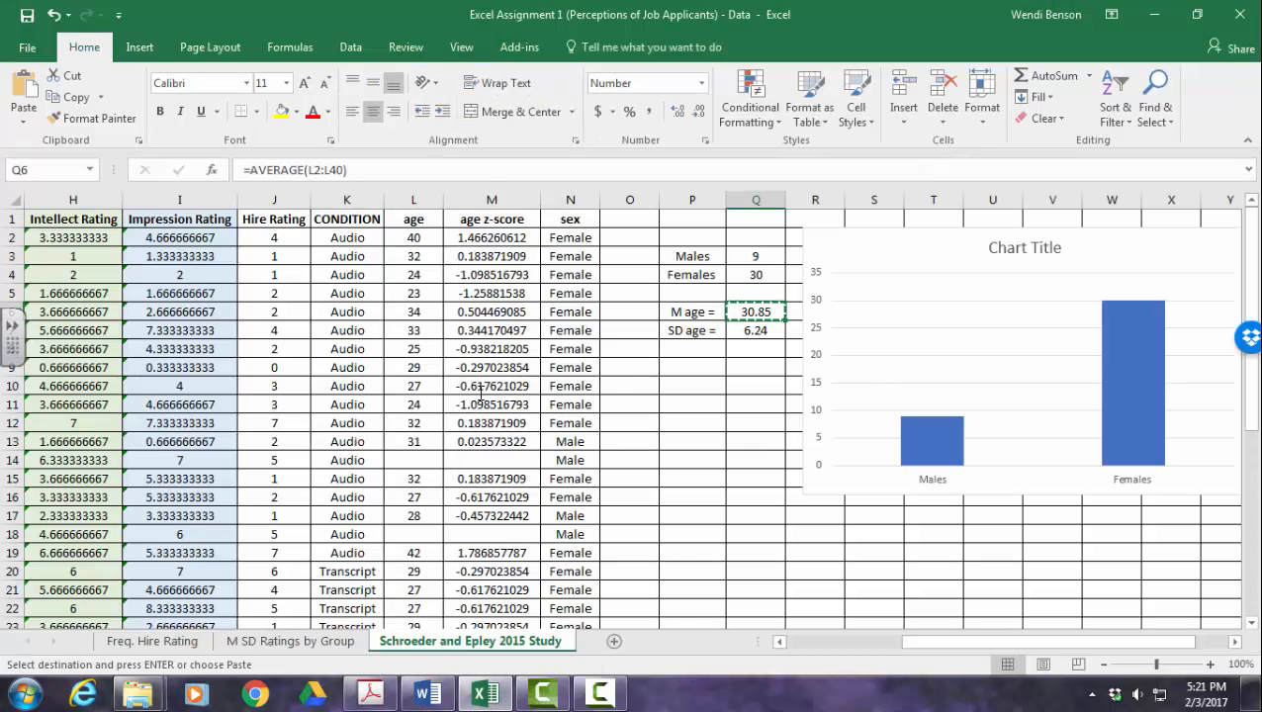
- Sort the participant rows by the age z-scores in M2:M40 from smallest to largest, expanding the selection to the adjacent data
double_click(693, 405)
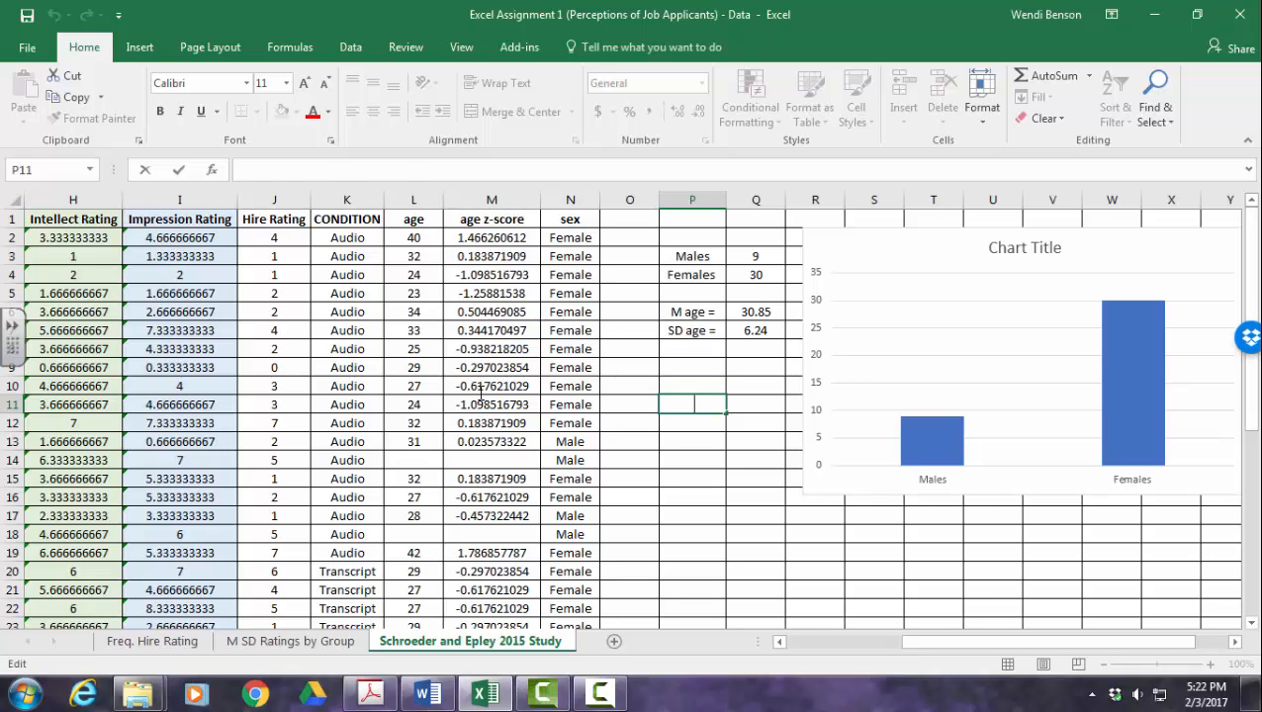
left_click_drag(492, 237, 492, 256)
left_click(413, 238)
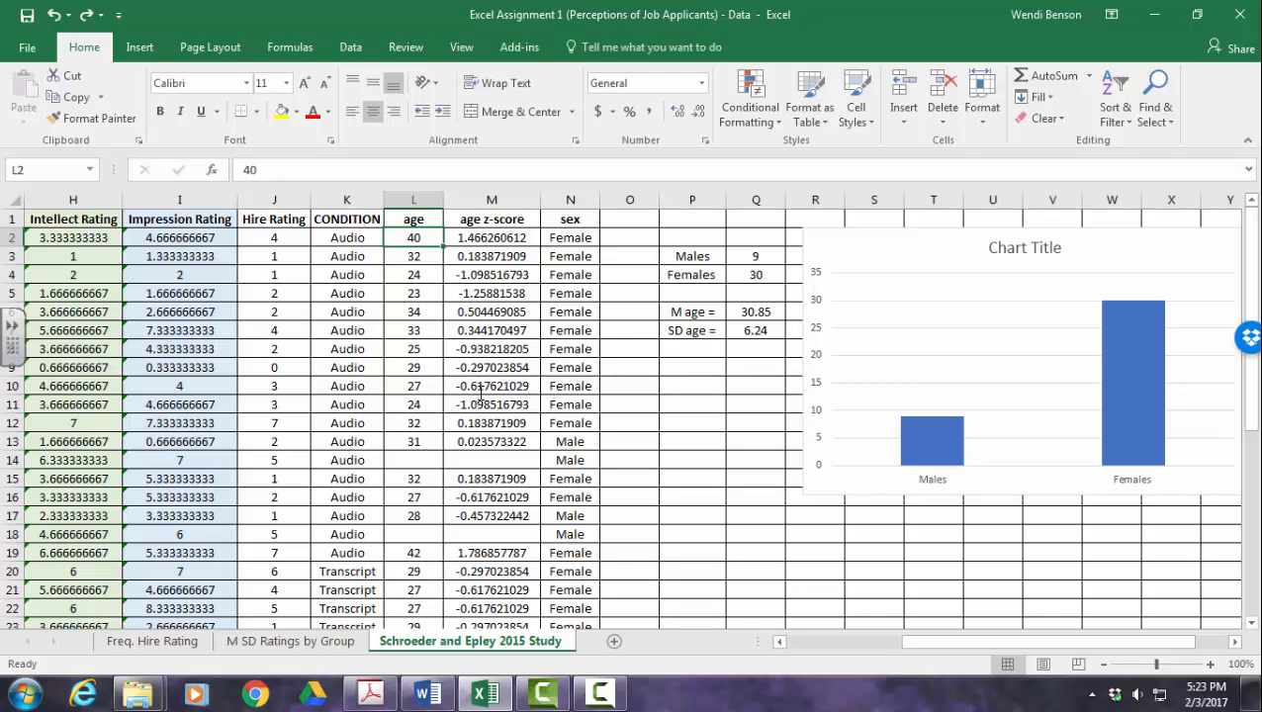
key("Right")
scroll(481, 392, "down", 1)
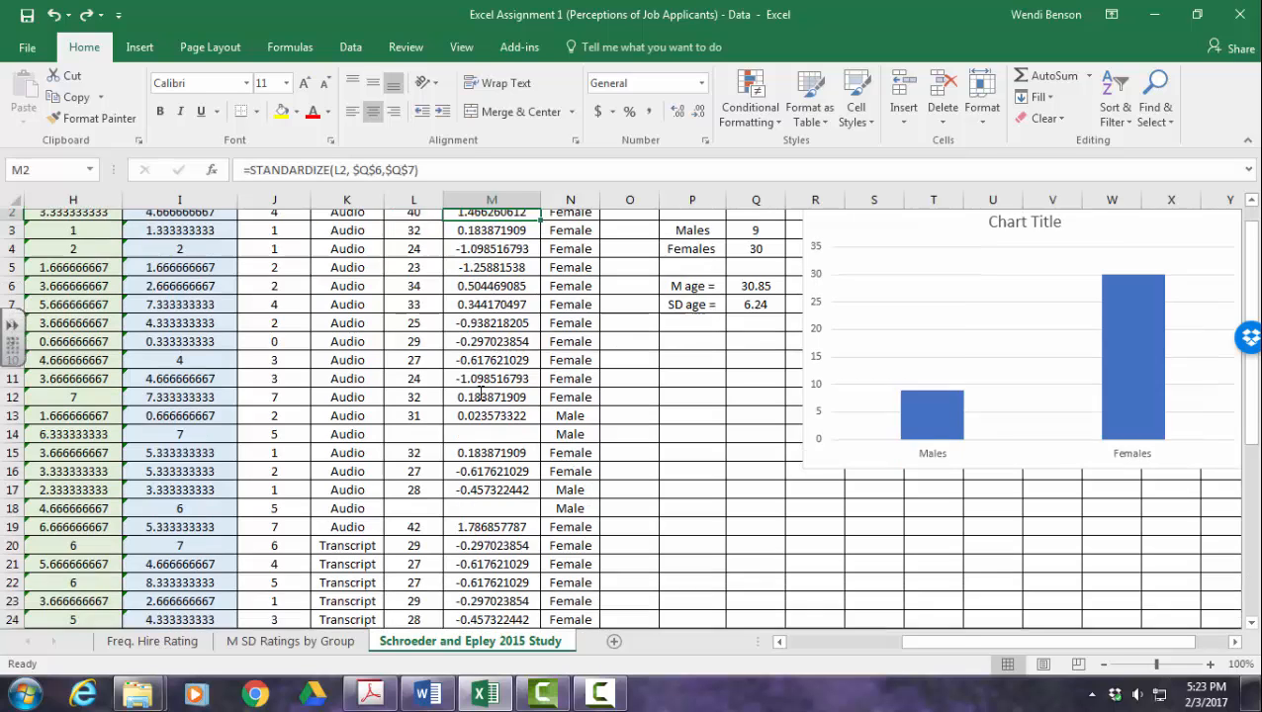
scroll(481, 393, "down", 8)
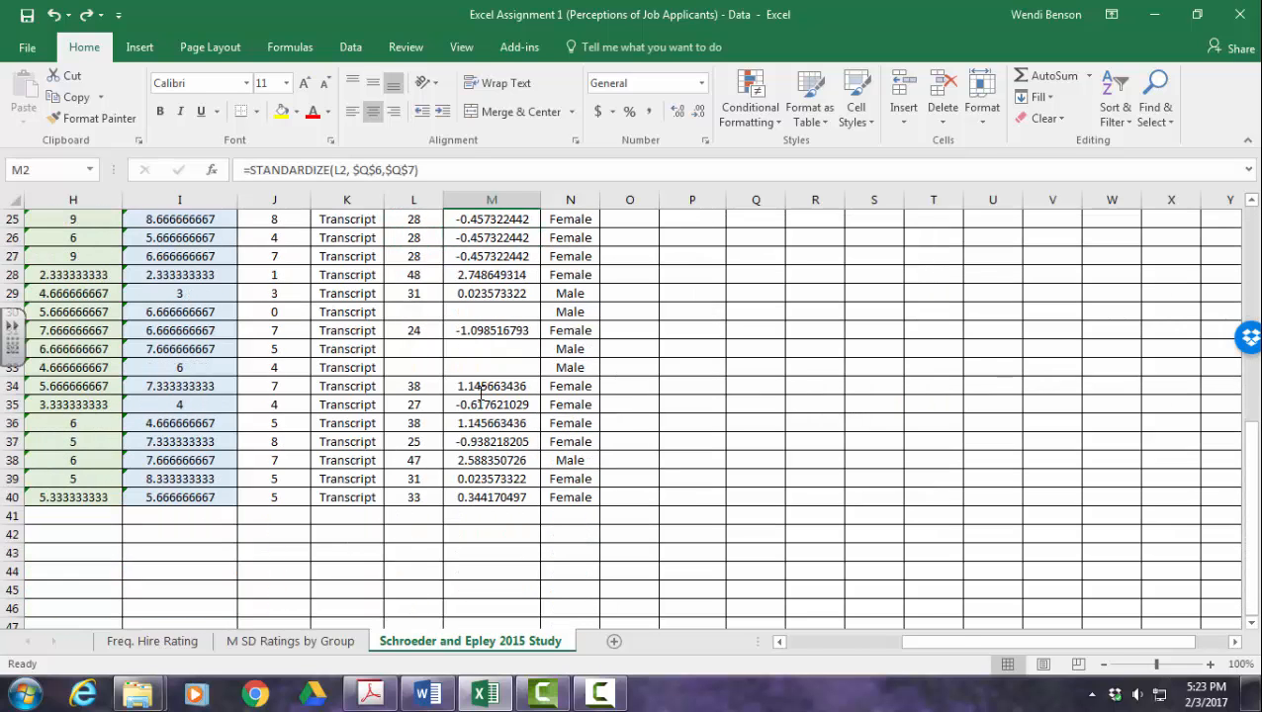
left_click(491, 498, "shift")
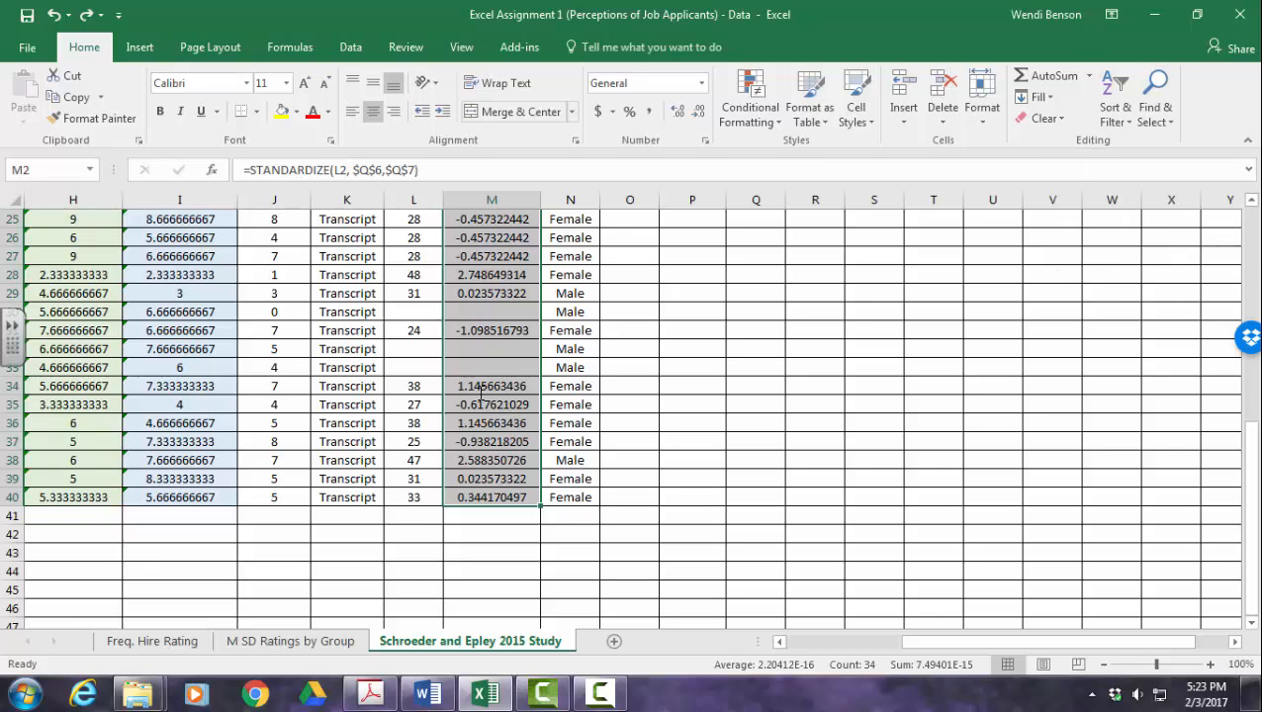
left_click(1115, 114)
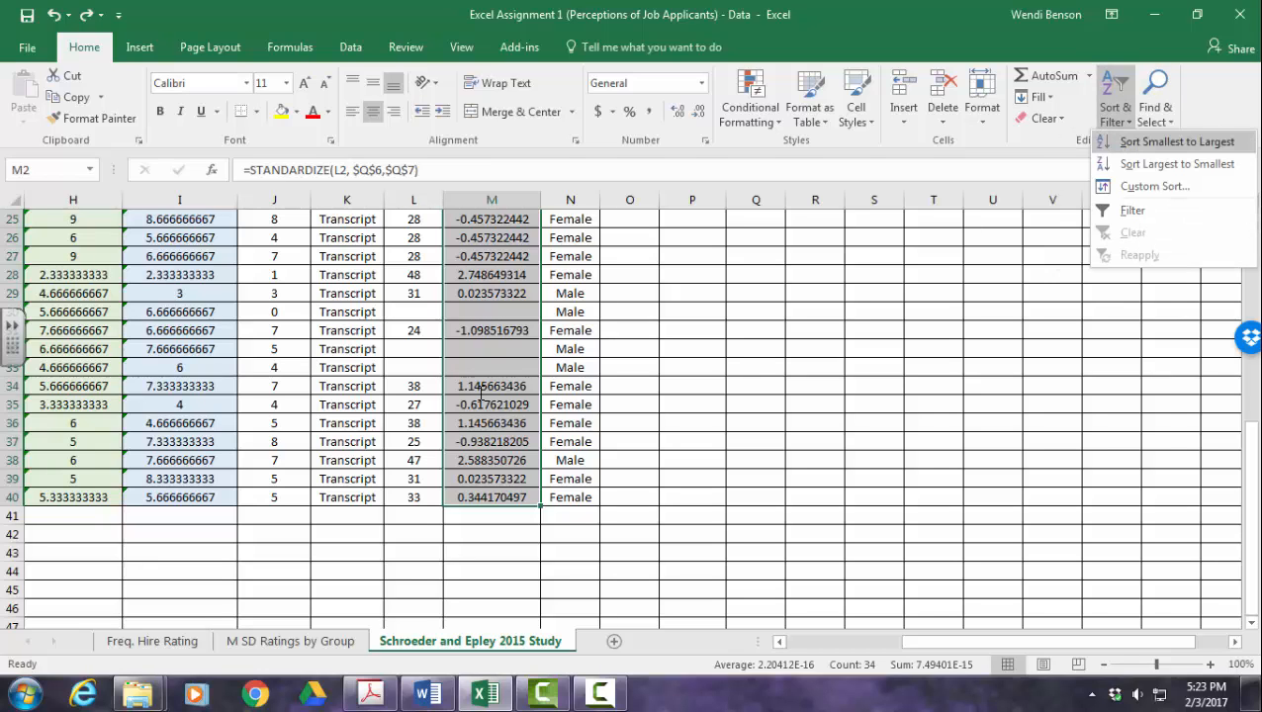
left_click(1172, 141)
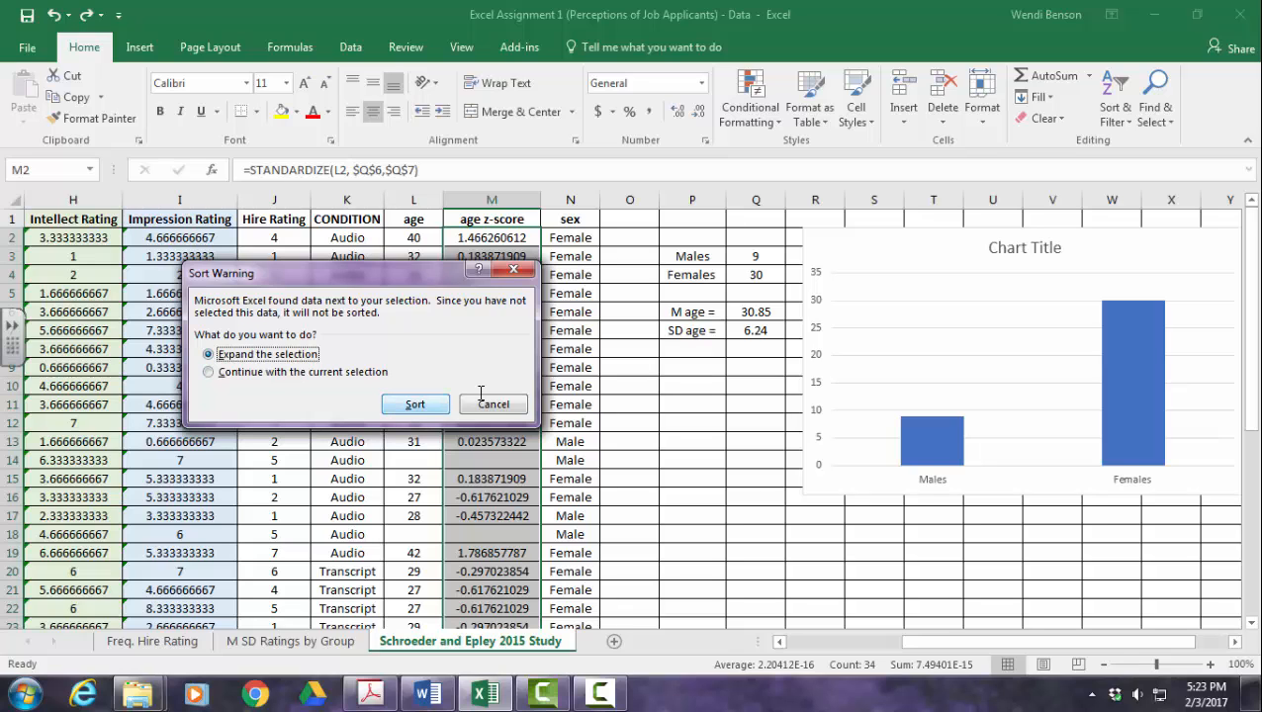
key("Return")
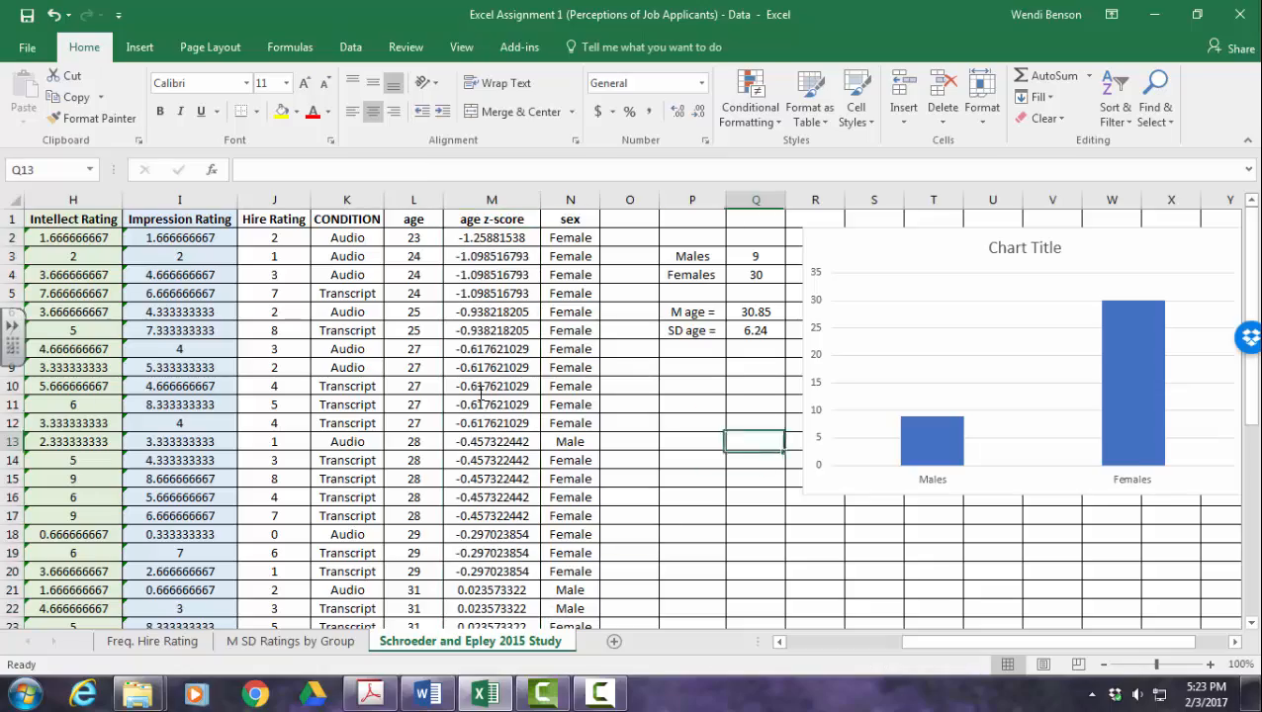
- Review the sorted age z-scores for extreme values, and place the cursor on the answer line below question 11b in the Word document
scroll(480, 393, "down", 8)
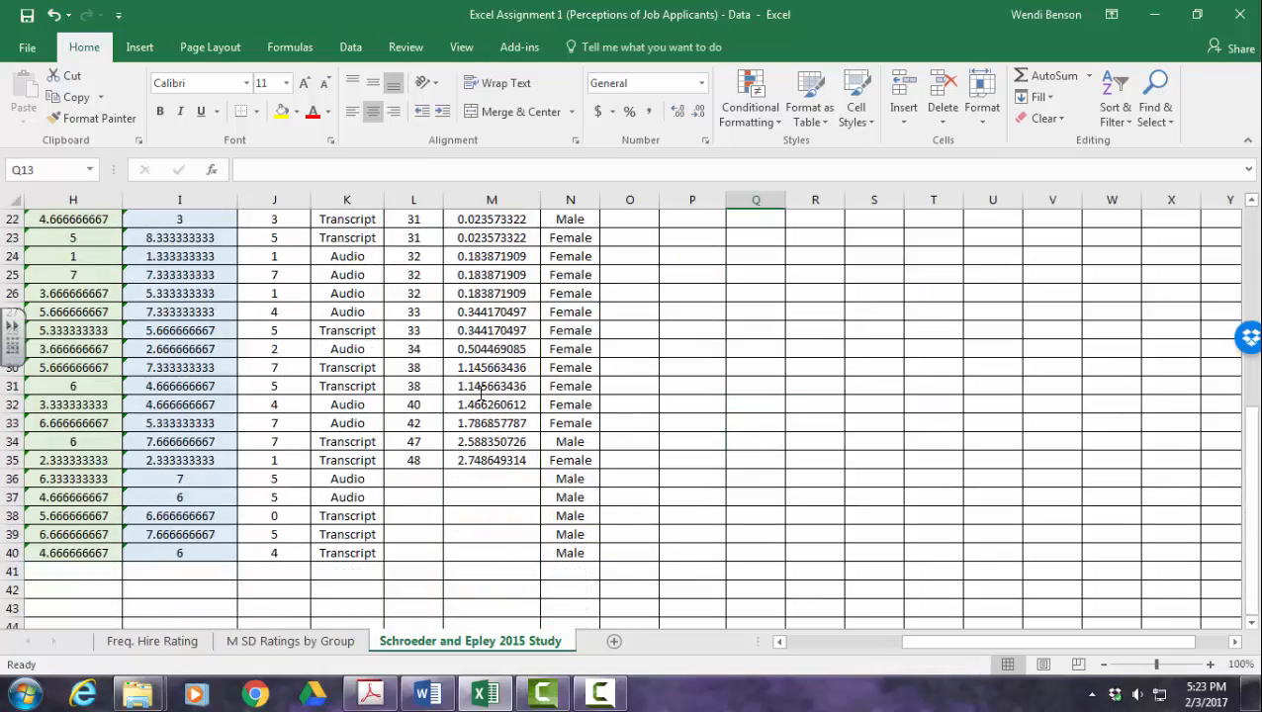
scroll(481, 392, "up", 8)
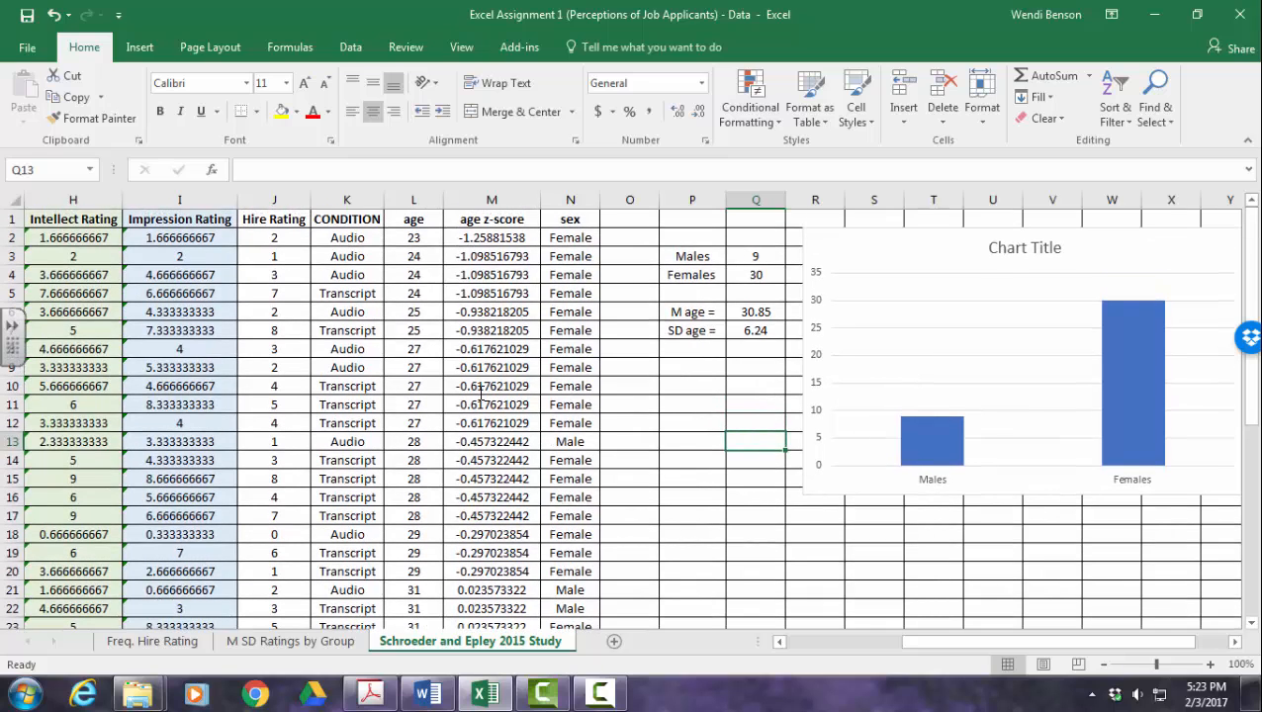
scroll(481, 393, "down", 5)
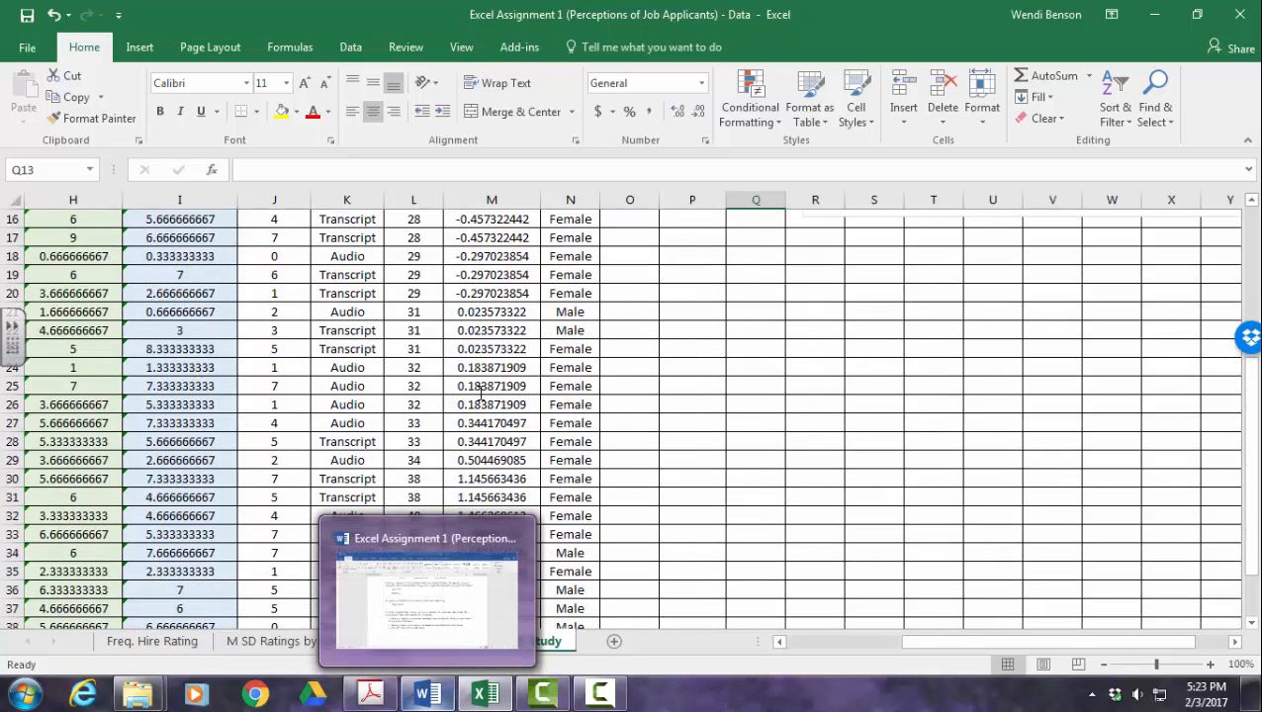
left_click(427, 693)
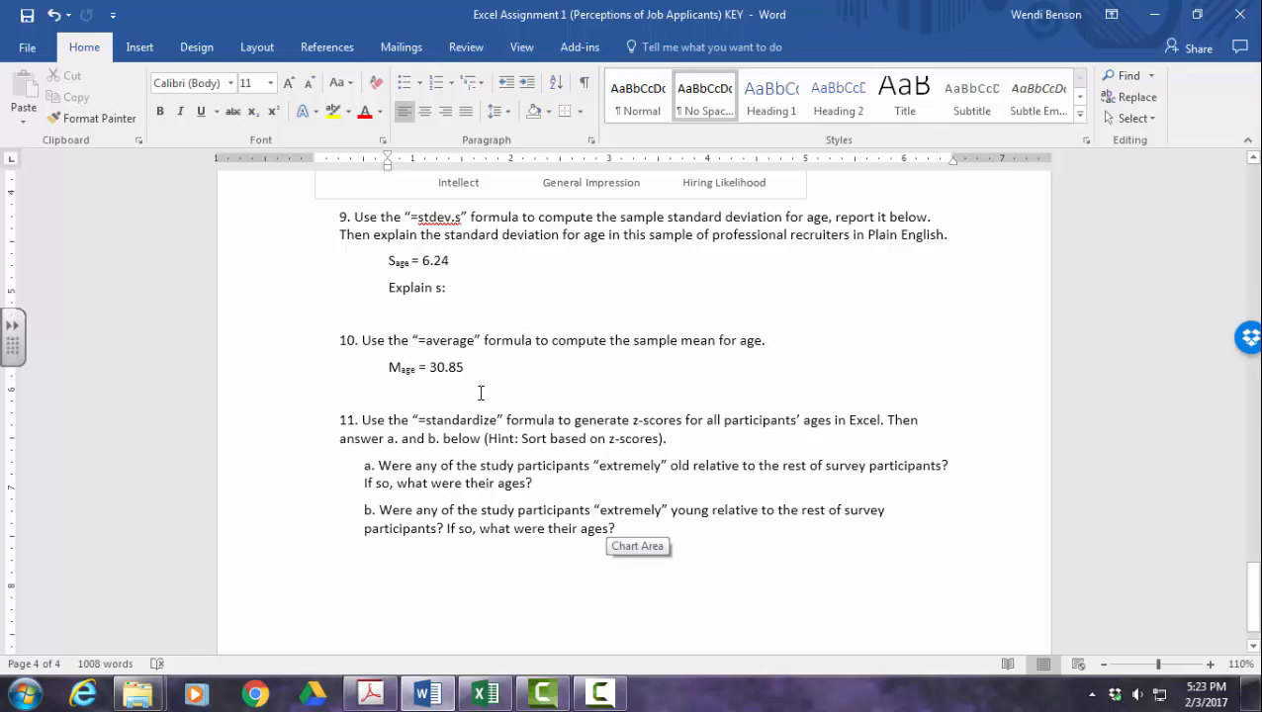
key("ctrl+End")
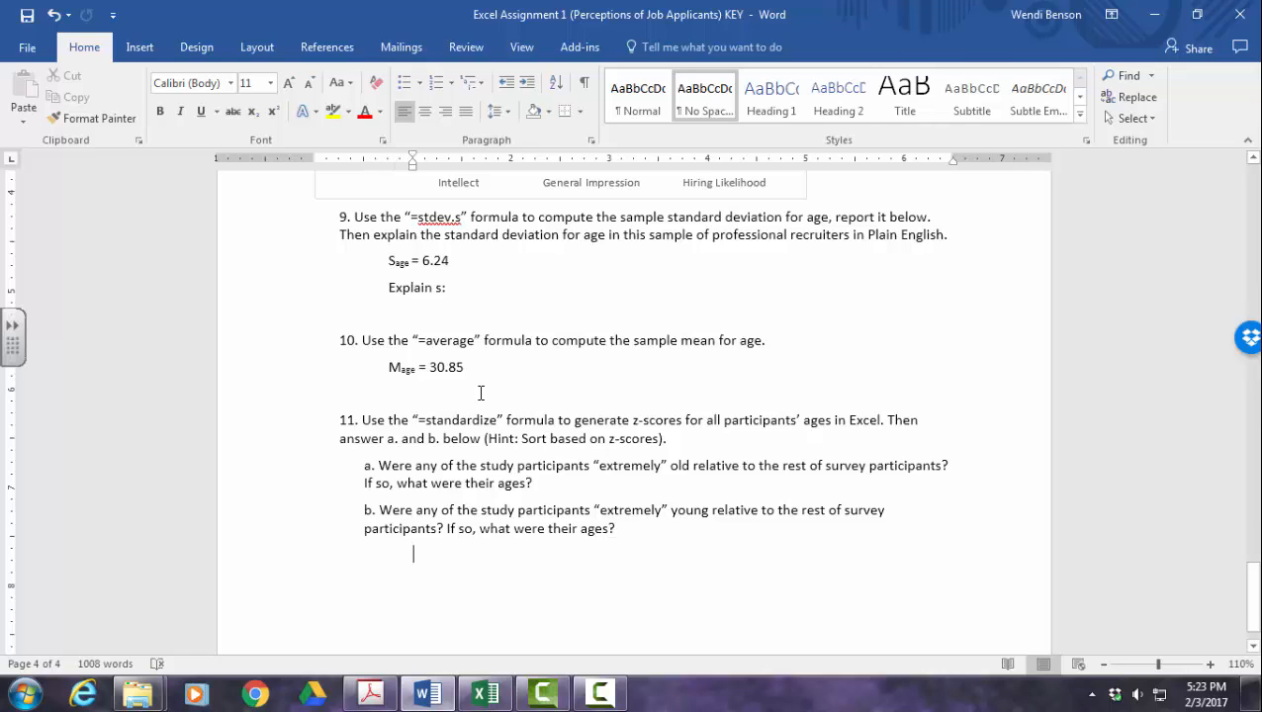